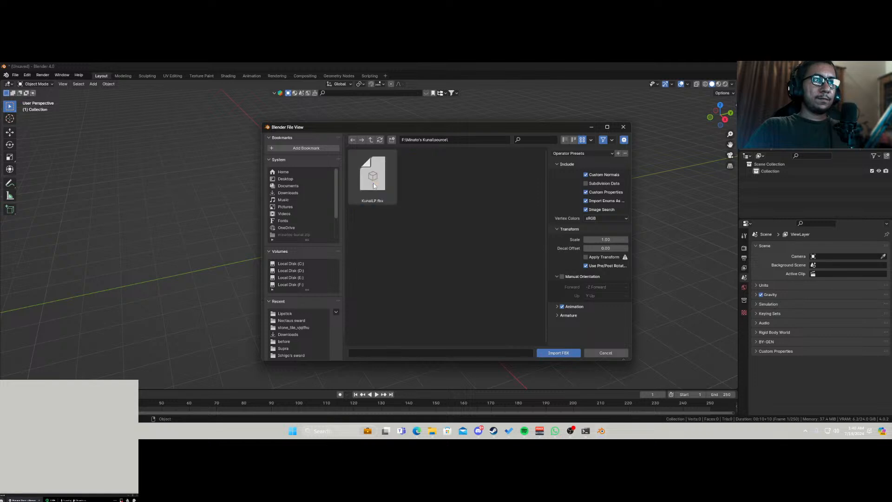
# Import the FBX model KunaiLP.fbx into the empty scene with the default import settings.
pyautogui.click(372, 182)
pyautogui.doubleClick(373, 181)
pyautogui.scroll(4, 371, 254)
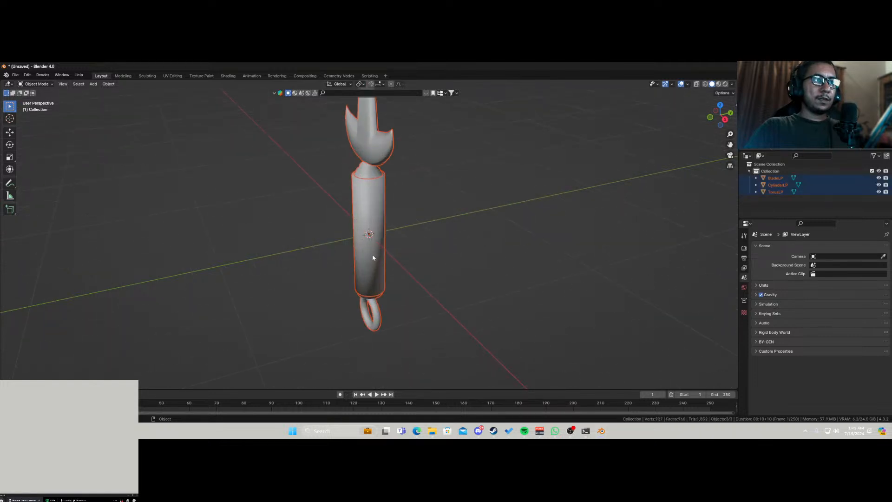
pyautogui.scroll(-4, 372, 251)
pyautogui.moveTo(372, 234); pyautogui.dragTo(400, 232, button='middle')
# Test-move the ring, handle and blade one at a time, cancelling each move, to check that they are separate objects.
pyautogui.rightClick(375, 227)
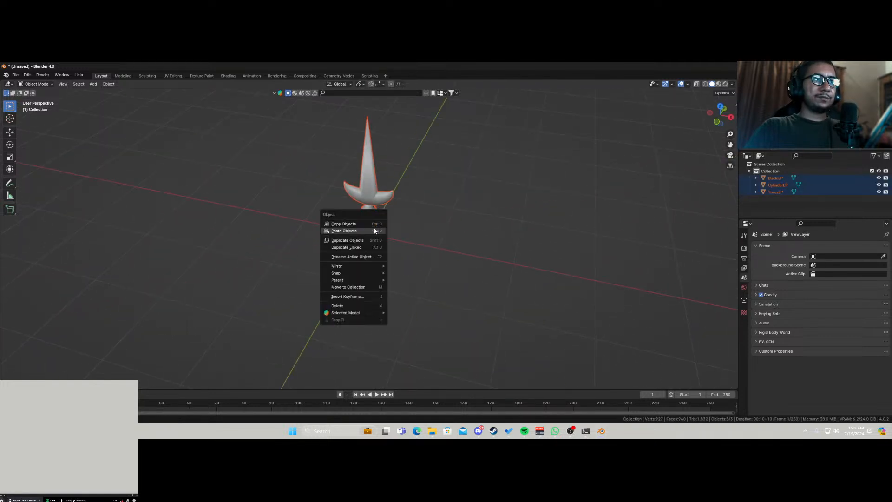
pyautogui.click(380, 195)
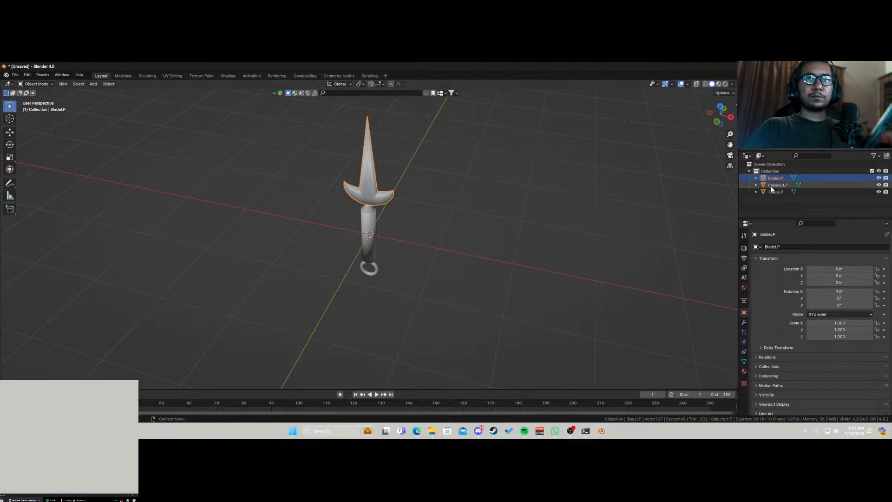
pyautogui.click(380, 271)
pyautogui.press('g')
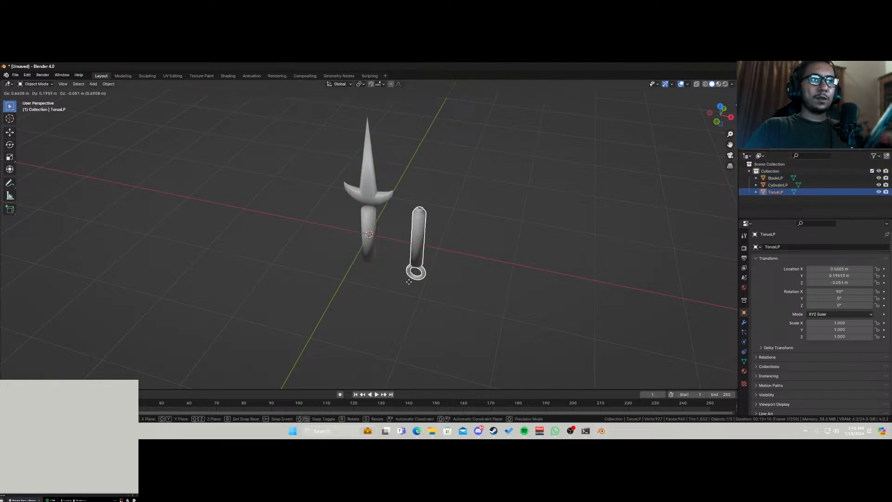
pyautogui.rightClick(428, 268)
pyautogui.click(377, 236)
pyautogui.press('g')
pyautogui.rightClick(422, 245)
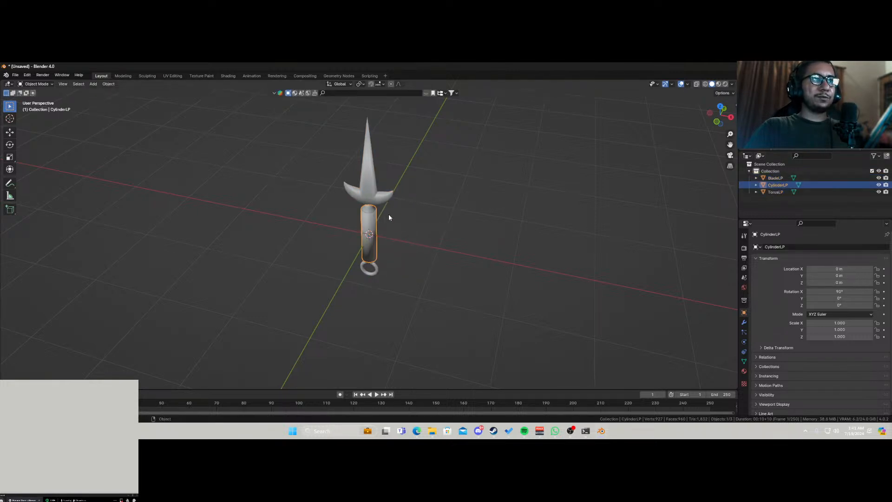
pyautogui.click(378, 201)
pyautogui.press('g')
pyautogui.rightClick(418, 195)
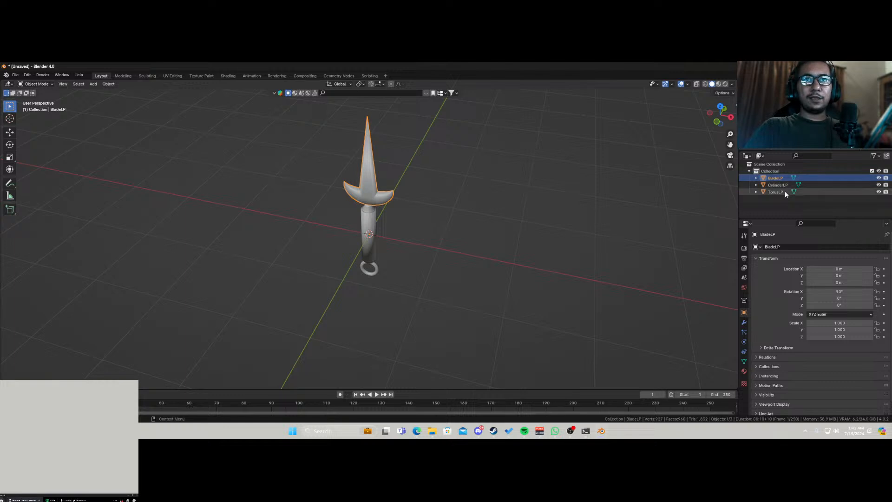
# Add a cube-shaped empty at the origin around the kunai parts.
pyautogui.keyDown('shift'); pyautogui.click(775, 191); pyautogui.keyUp('shift')
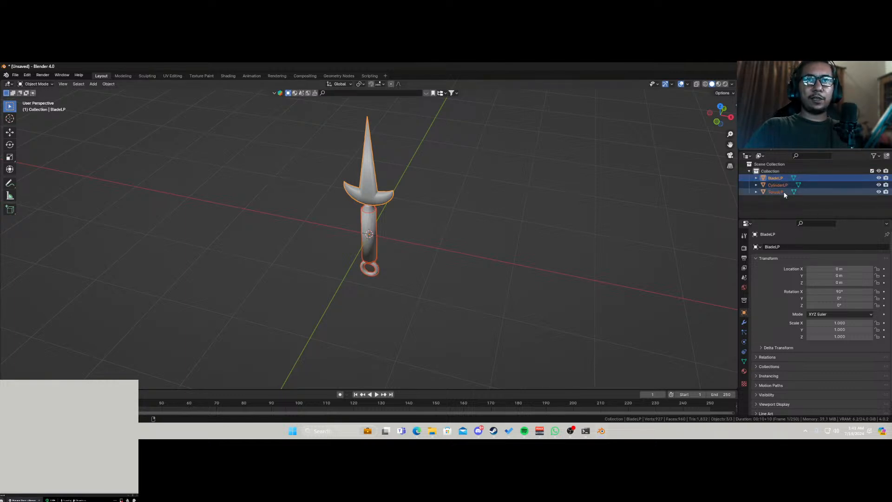
pyautogui.moveTo(380, 280); pyautogui.dragTo(411, 255, button='middle')
pyautogui.hotkey('shift', 'a')
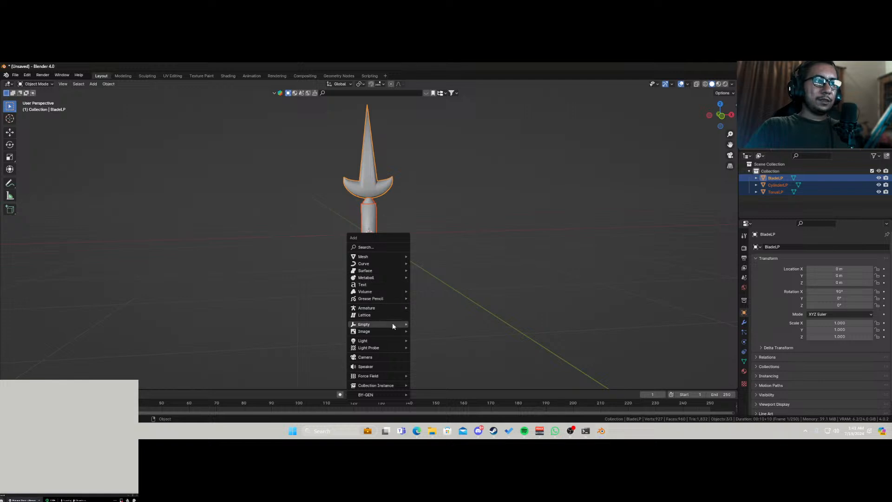
pyautogui.moveTo(392, 324)
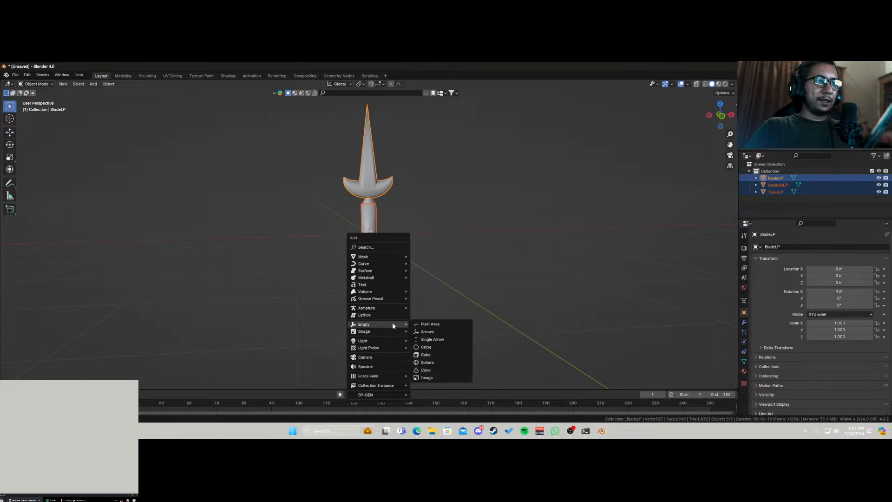
pyautogui.click(445, 355)
# Raise the cube empty along Z in front view to a height of about 0.4 m.
pyautogui.press('KP_1')
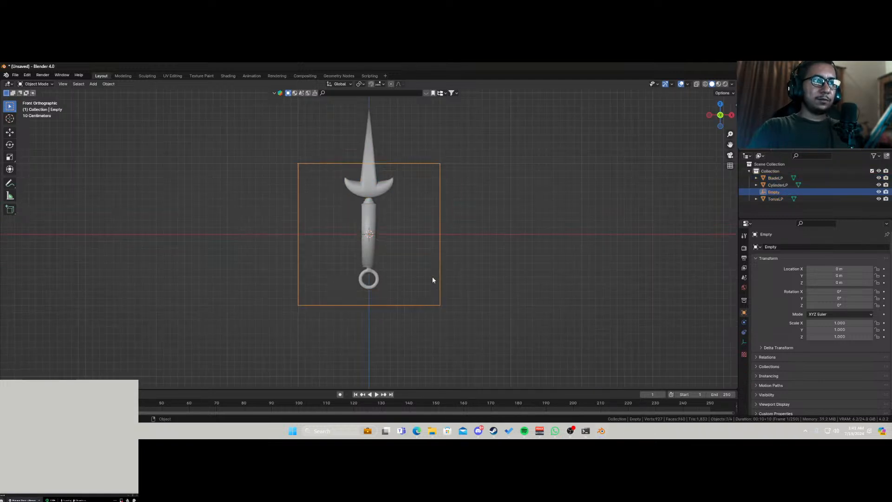
pyautogui.press('g')
pyautogui.press('z')
pyautogui.click(433, 246)
# Scale the empty to about 0.75 in X and Y and 1.5 in Z so it encloses the whole kunai.
pyautogui.press('s')
pyautogui.press('z')
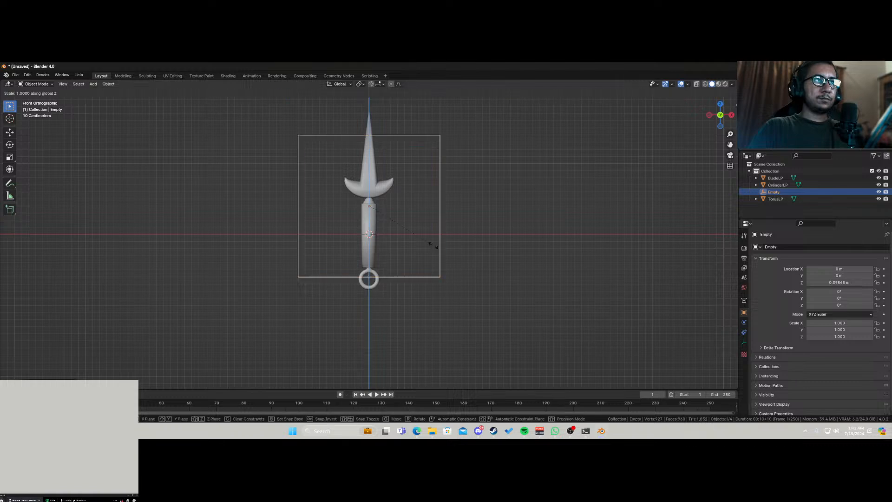
pyautogui.click(456, 277)
pyautogui.press('s')
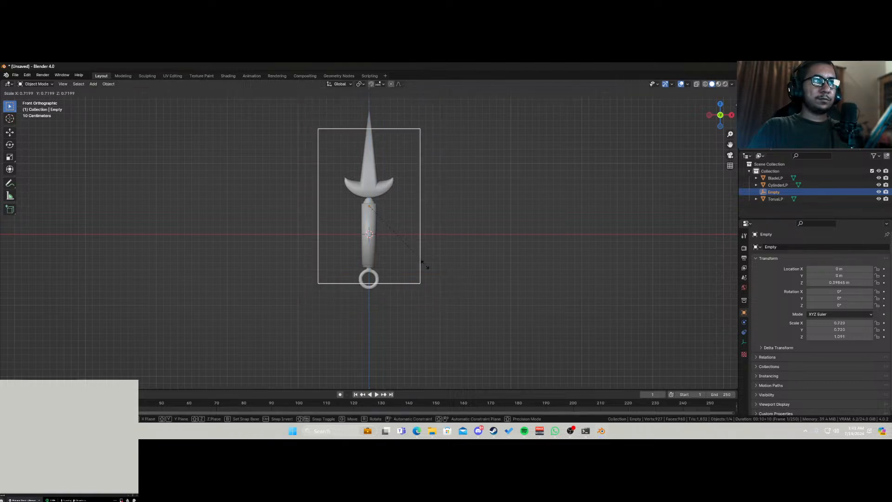
pyautogui.press('z')
pyautogui.click(447, 285)
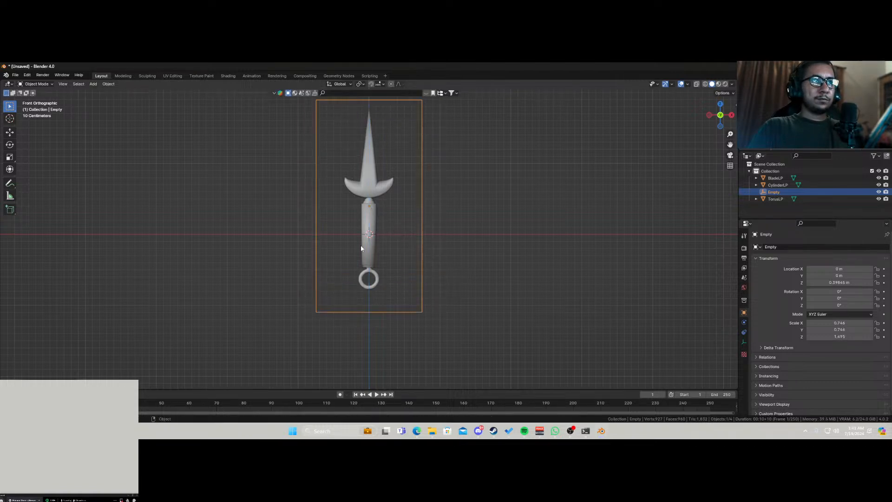
pyautogui.moveTo(447, 285); pyautogui.dragTo(384, 255, button='middle')
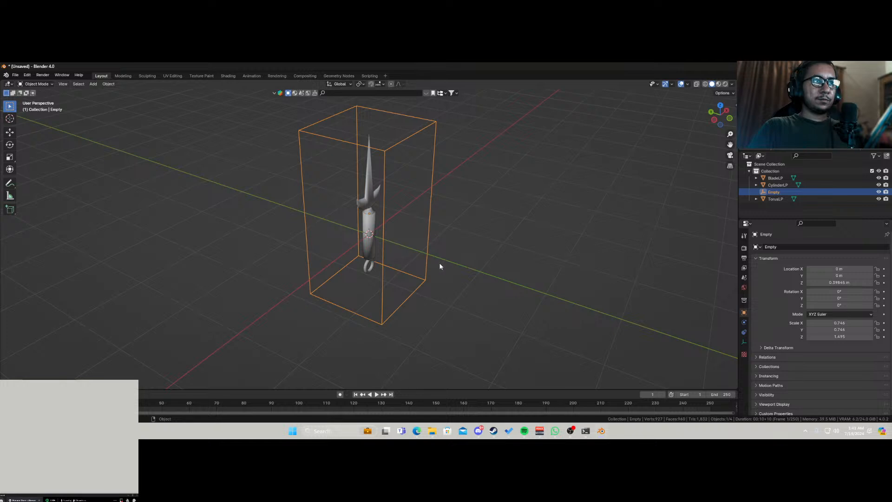
# Parent the blade, handle and ring to the cube empty and test the link with a cancelled move.
pyautogui.click(372, 223)
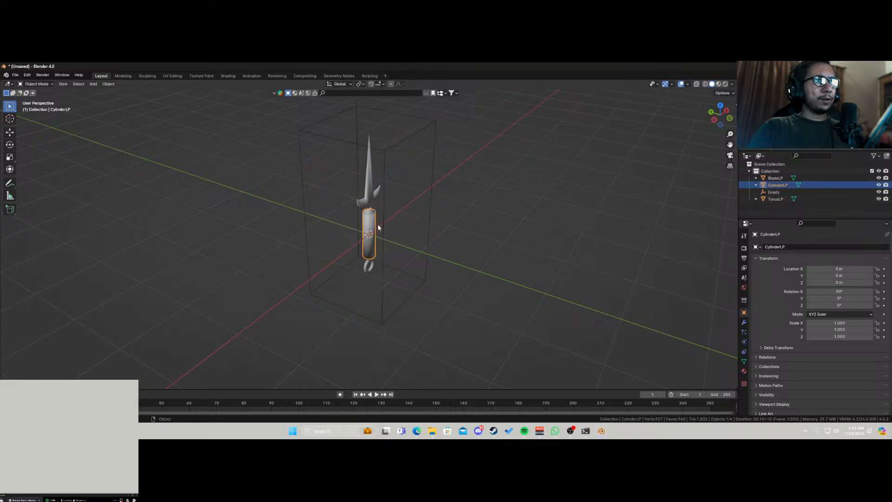
pyautogui.click(383, 263)
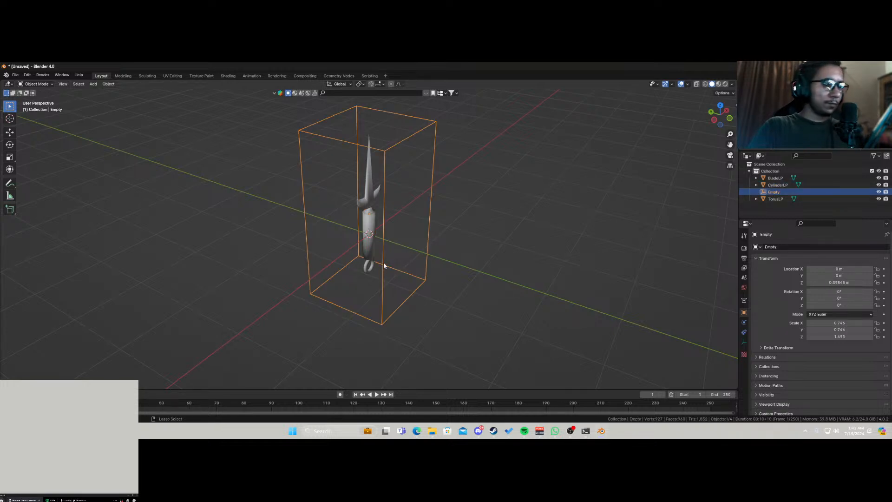
pyautogui.hotkey('ctrl', 'i')
pyautogui.keyDown('shift'); pyautogui.click(403, 301); pyautogui.keyUp('shift')
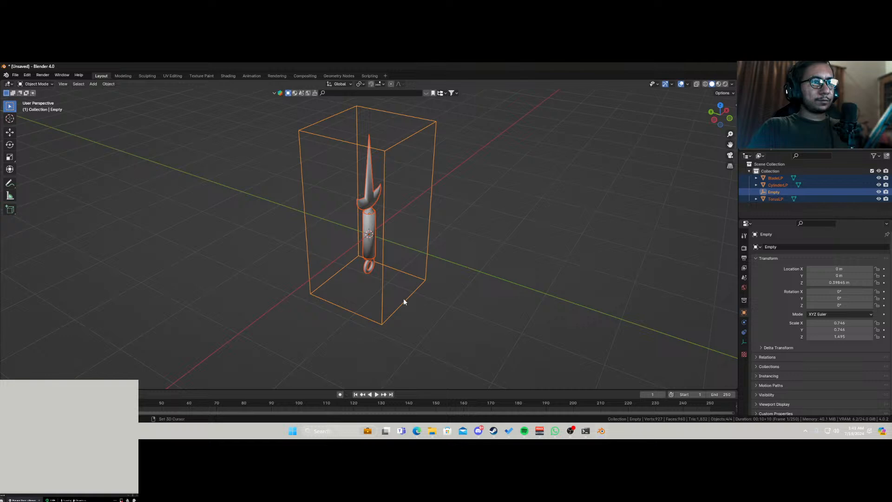
pyautogui.hotkey('ctrl', 'p')
pyautogui.click(372, 257)
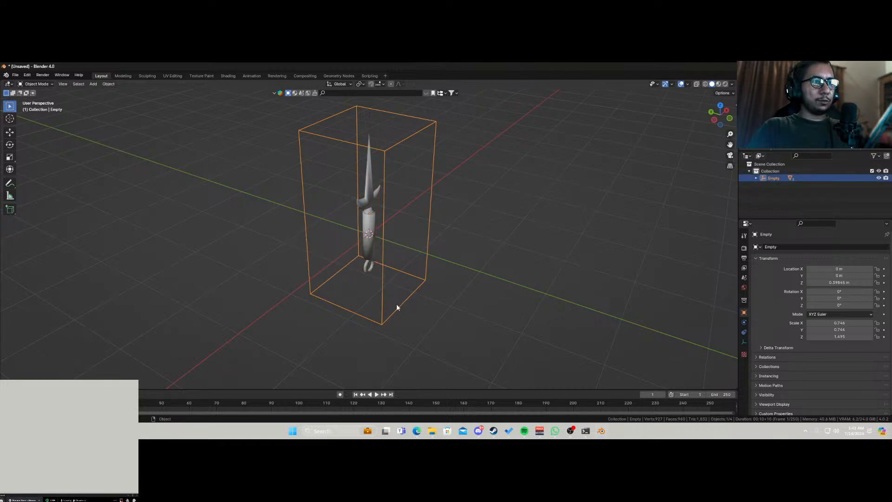
pyautogui.press('g')
pyautogui.rightClick(421, 276)
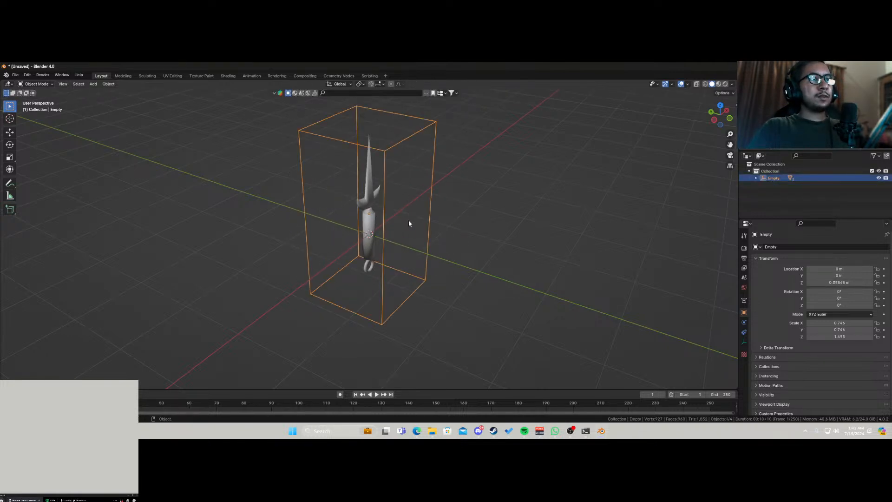
# Split the 3D viewport vertically into two side-by-side views, making the second one narrower.
pyautogui.moveTo(409, 223); pyautogui.dragTo(351, 220, button='middle')
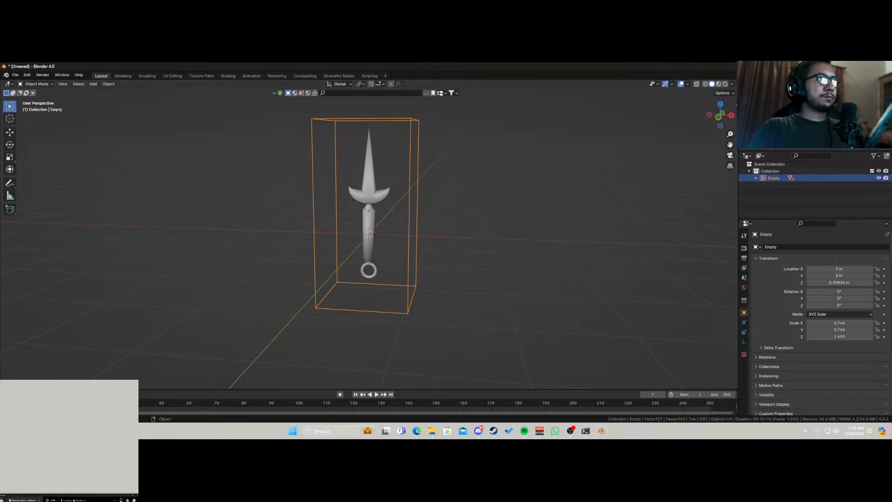
pyautogui.moveTo(3, 83); pyautogui.dragTo(377, 135)
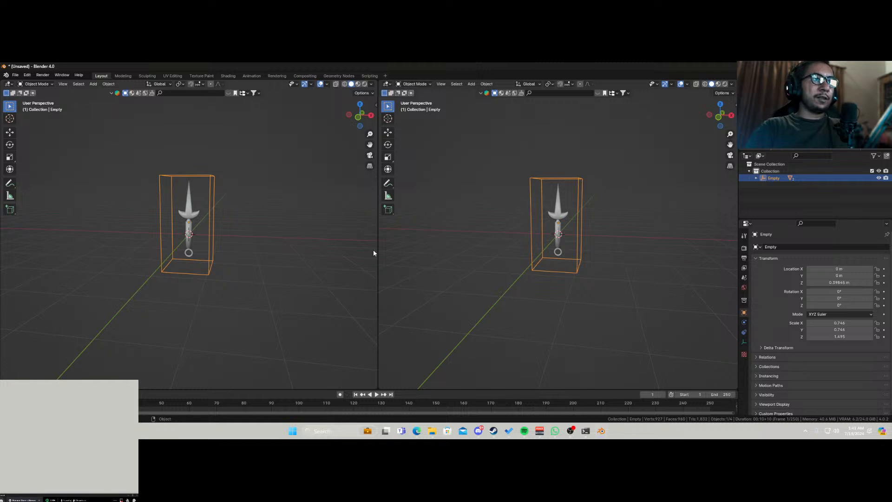
pyautogui.moveTo(376, 251); pyautogui.dragTo(523, 251)
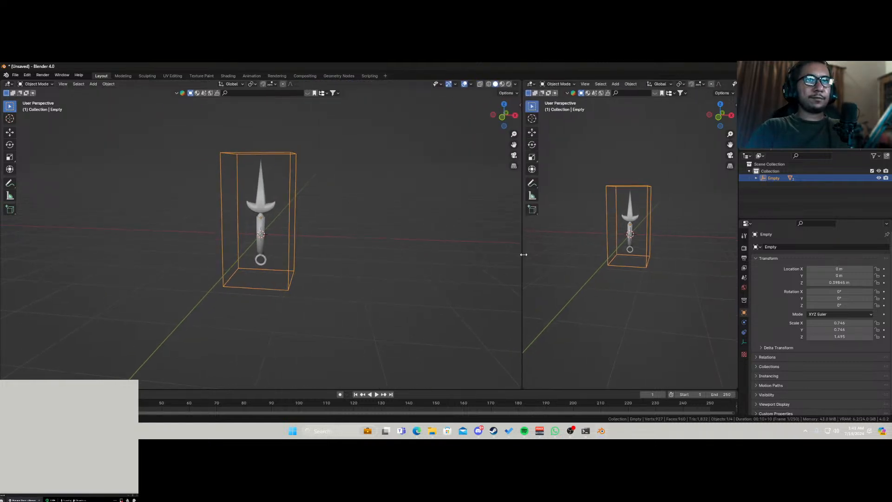
# Strip the narrow viewport of its overlays, toolbar and header bars, and frame the kunai in it as a clean preview.
pyautogui.scroll(-4, 687, 88)
pyautogui.click(681, 84)
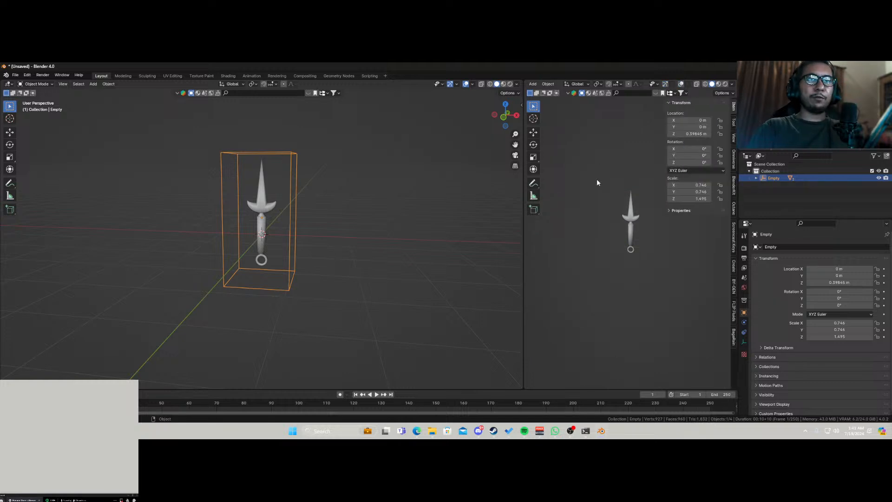
pyautogui.press('t')
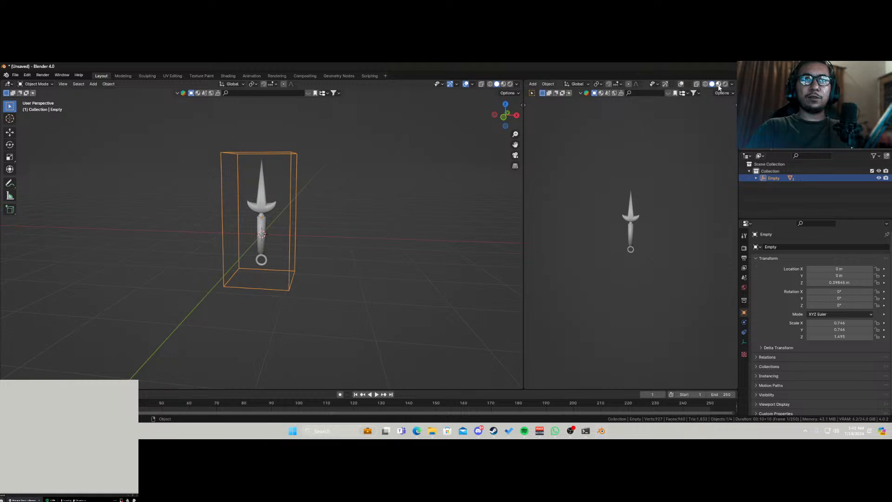
pyautogui.rightClick(716, 90)
pyautogui.rightClick(622, 94)
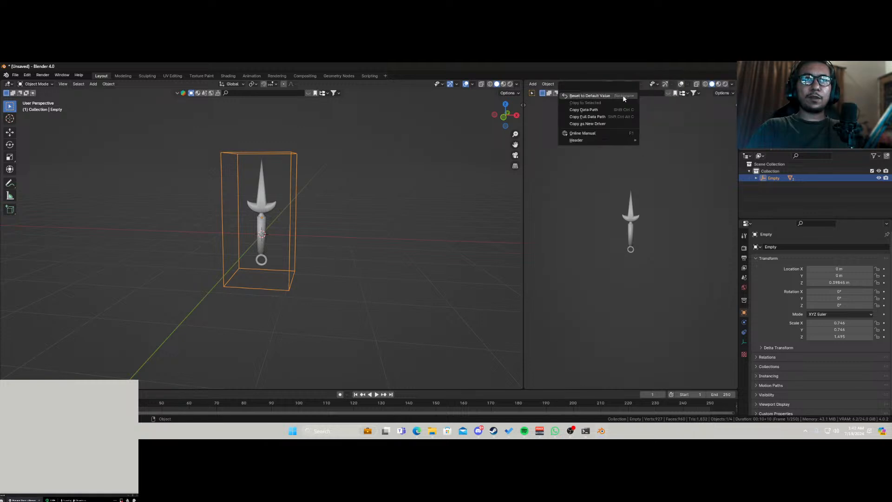
pyautogui.rightClick(670, 94)
pyautogui.moveTo(660, 119)
pyautogui.click(698, 119)
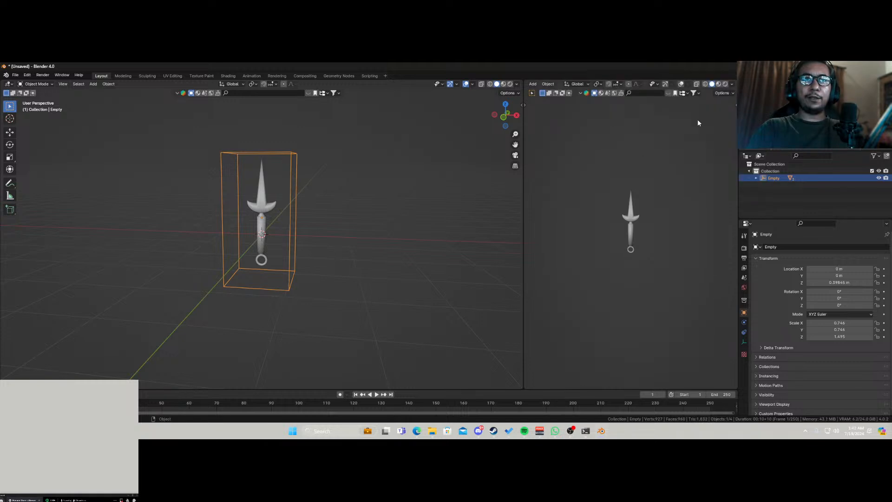
pyautogui.scroll(5, 630, 254)
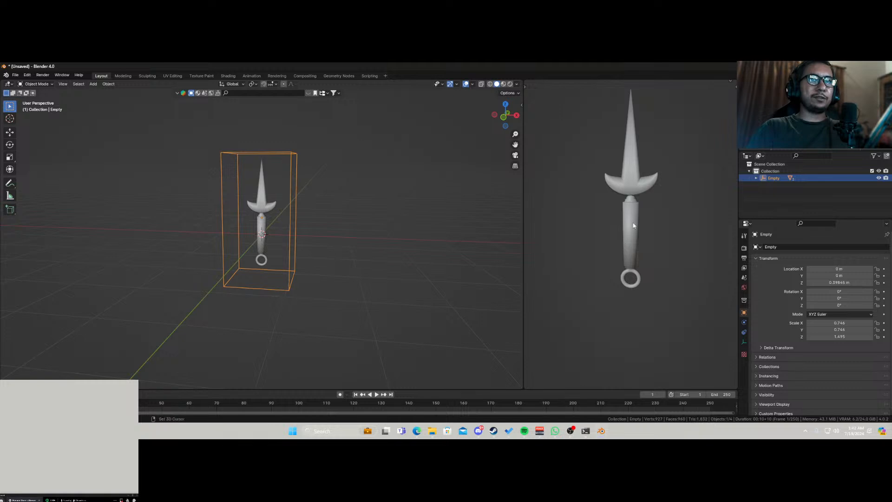
pyautogui.keyDown('shift'); pyautogui.moveTo(633, 226); pyautogui.dragTo(638, 257, button='middle'); pyautogui.keyUp('shift')
# Split the wider viewport in half and turn the new middle area into a Shader Editor without its sidebar.
pyautogui.moveTo(276, 328); pyautogui.dragTo(52, 170, button='middle')
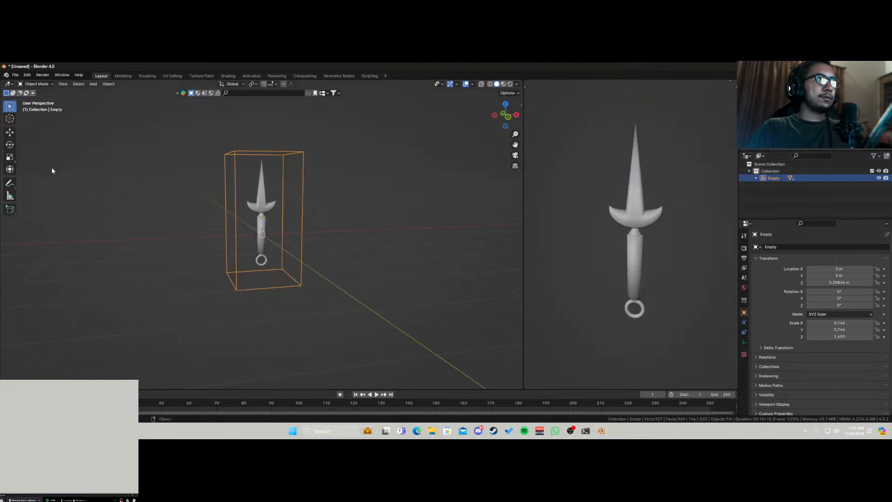
pyautogui.moveTo(3, 84); pyautogui.dragTo(261, 130)
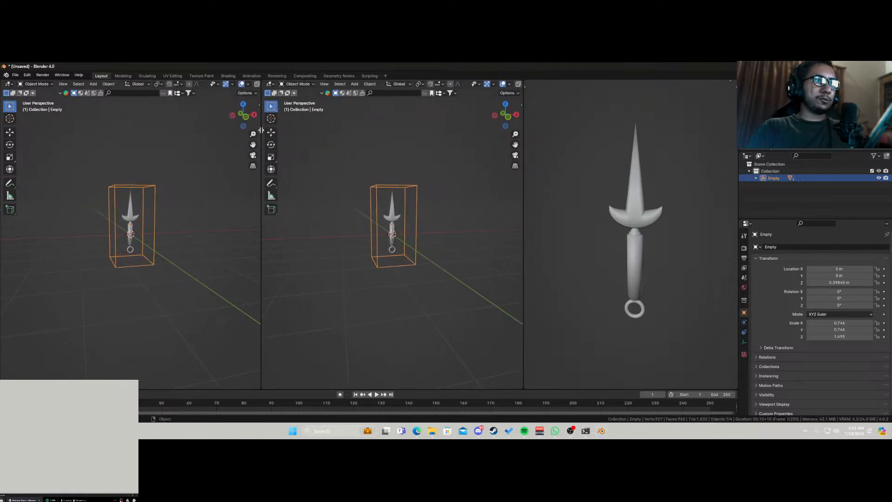
pyautogui.click(269, 86)
pyautogui.click(284, 150)
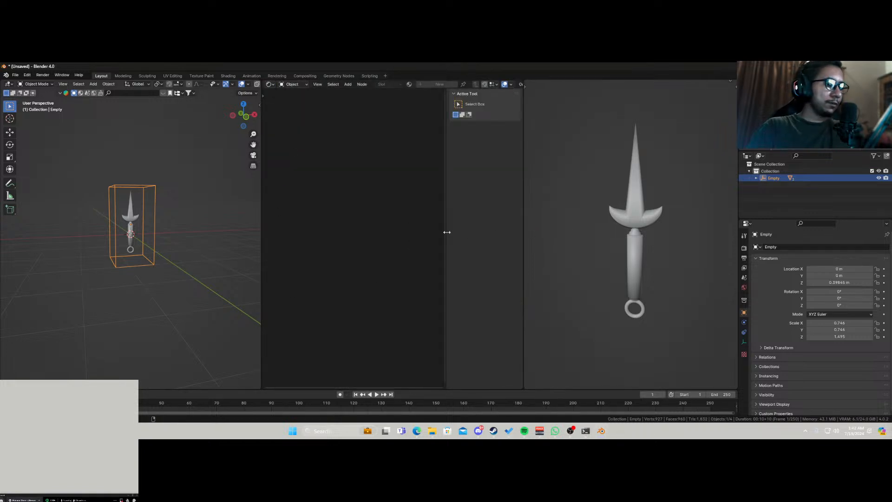
pyautogui.press('n')
# Change the scene's render engine to Octane.
pyautogui.click(744, 248)
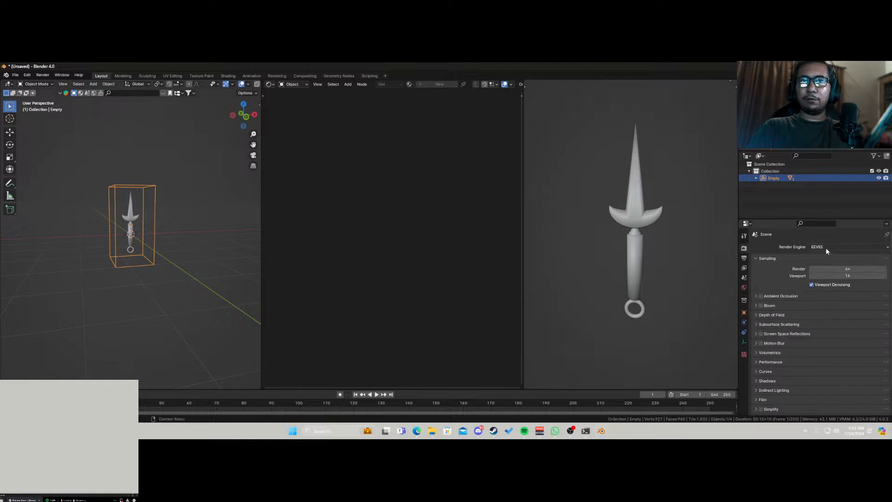
pyautogui.click(836, 247)
pyautogui.click(831, 278)
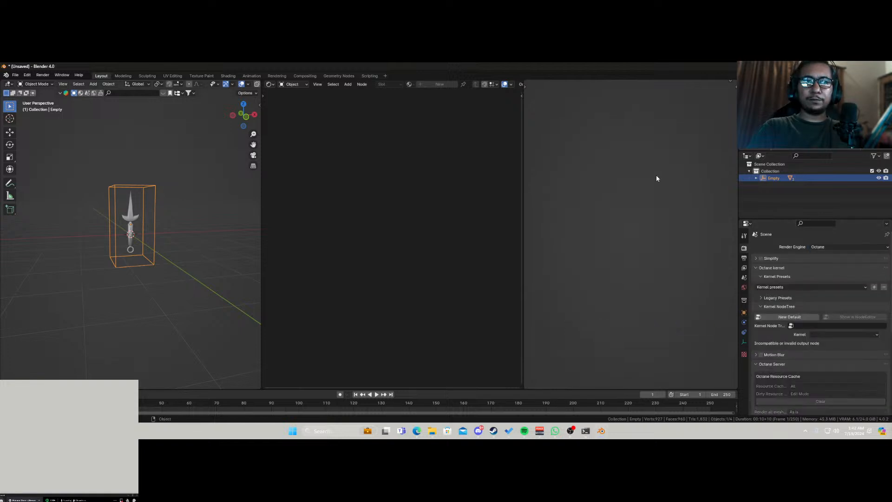
# Create a new default Octane kernel node tree and set its kernel to Path tracing kernel.
pyautogui.click(785, 317)
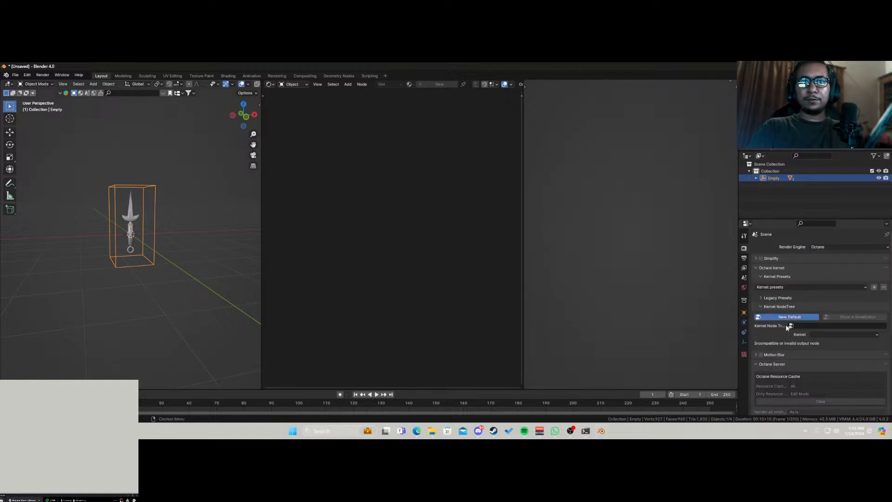
pyautogui.click(816, 335)
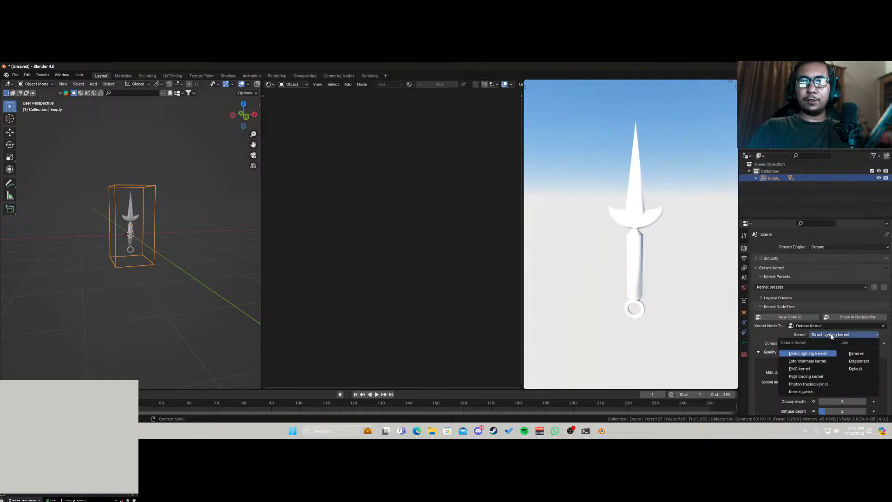
pyautogui.click(808, 378)
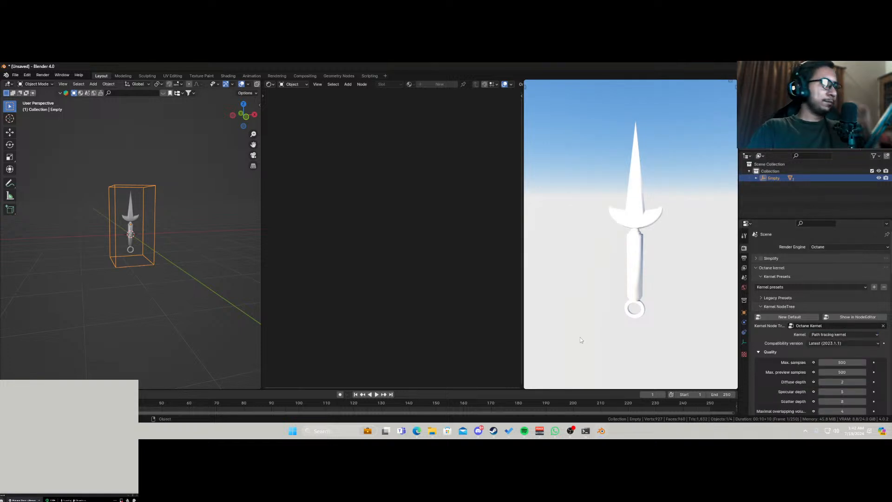
# Switch the node editor to World shading and delete every world node except the World Output.
pyautogui.scroll(1, 639, 278)
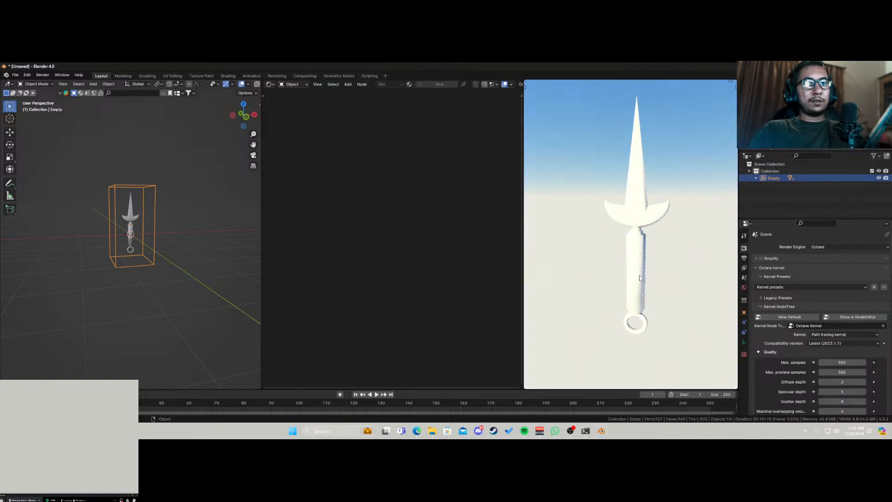
pyautogui.click(292, 84)
pyautogui.click(298, 114)
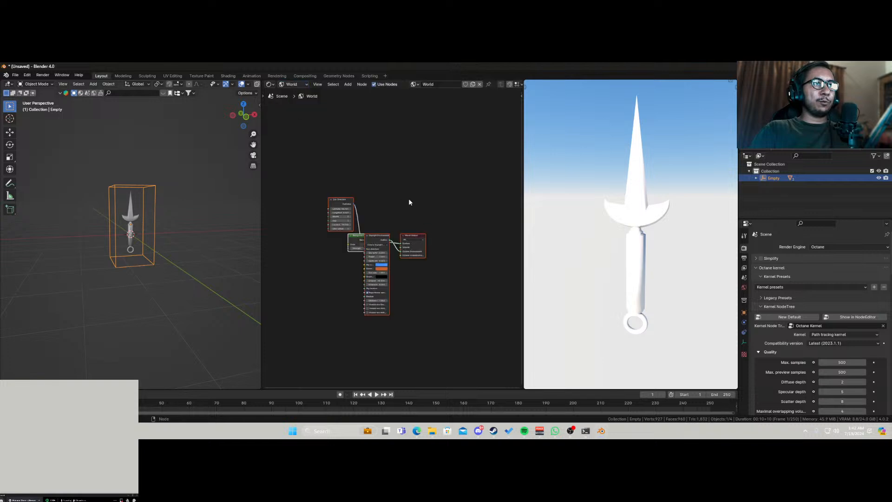
pyautogui.moveTo(323, 198); pyautogui.dragTo(384, 295)
pyautogui.press('x')
# Add a Texture environment node and link it to the Octane environment input of the World Output.
pyautogui.hotkey('shift', 'a')
pyautogui.write('s')
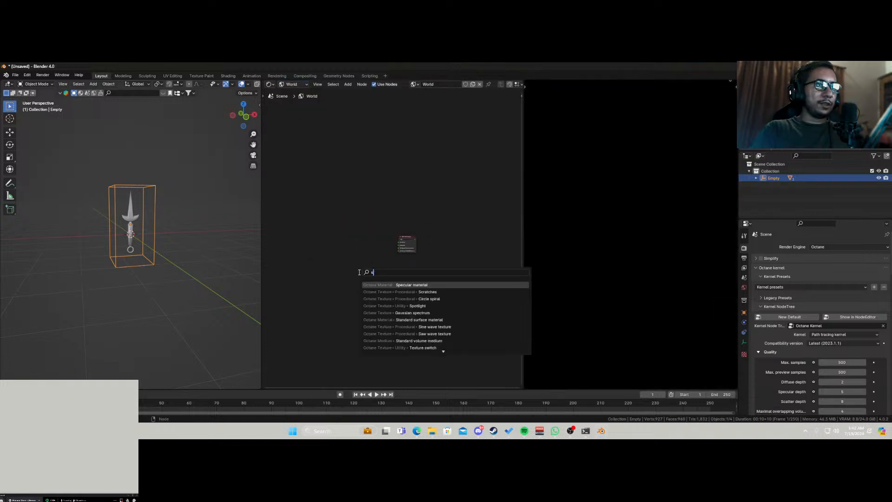
pyautogui.press('BackSpace')
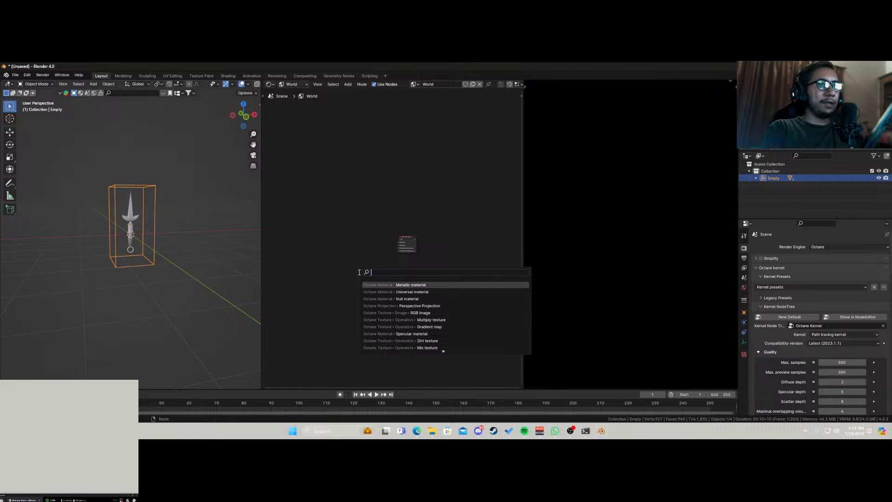
pyautogui.write('env')
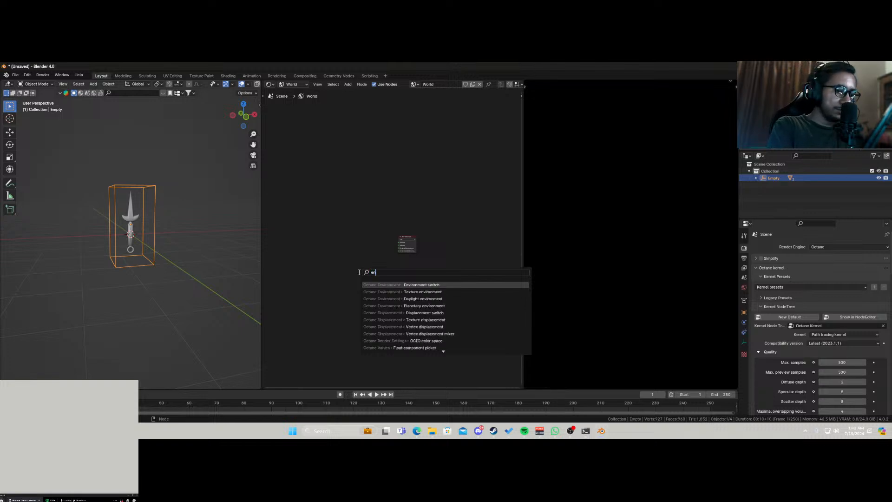
pyautogui.click(407, 285)
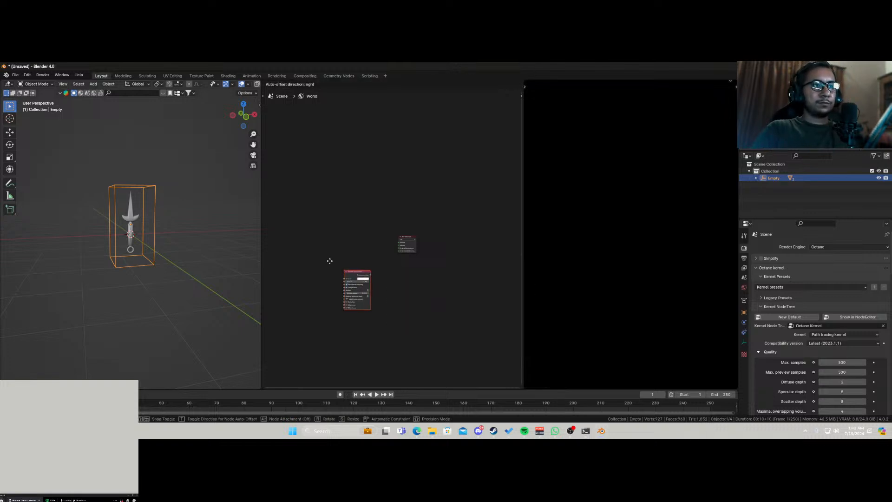
pyautogui.moveTo(361, 224); pyautogui.dragTo(384, 256)
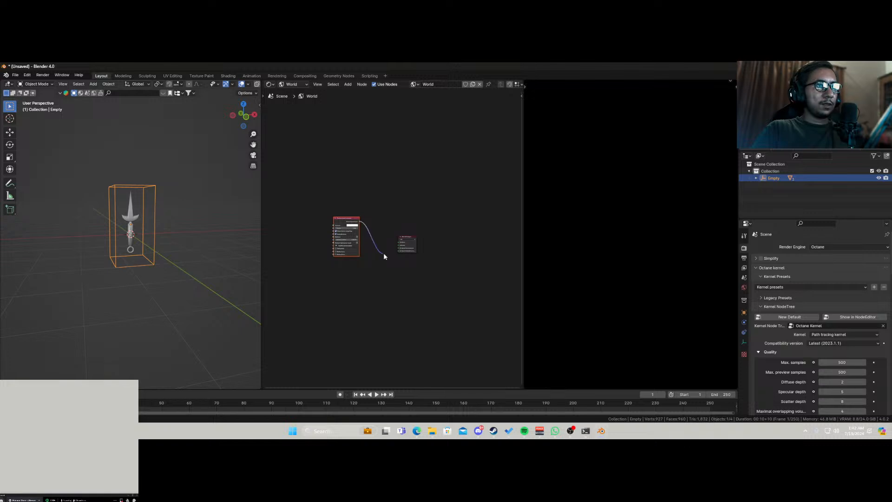
# Add an Octane RGB image node beside the Texture environment node.
pyautogui.scroll(2, 348, 280)
pyautogui.moveTo(342, 283); pyautogui.dragTo(391, 286, button='middle')
pyautogui.hotkey('shift', 'a')
pyautogui.write('s')
pyautogui.press('BackSpace')
pyautogui.write('rgb')
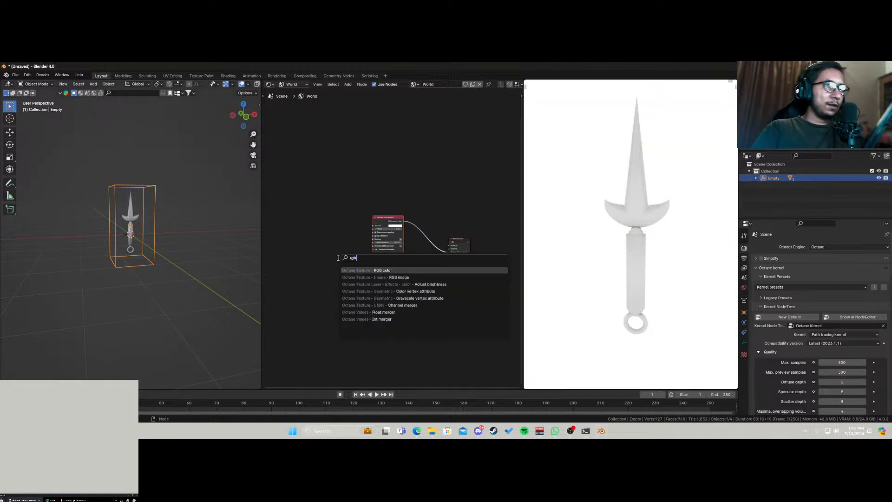
pyautogui.click(364, 277)
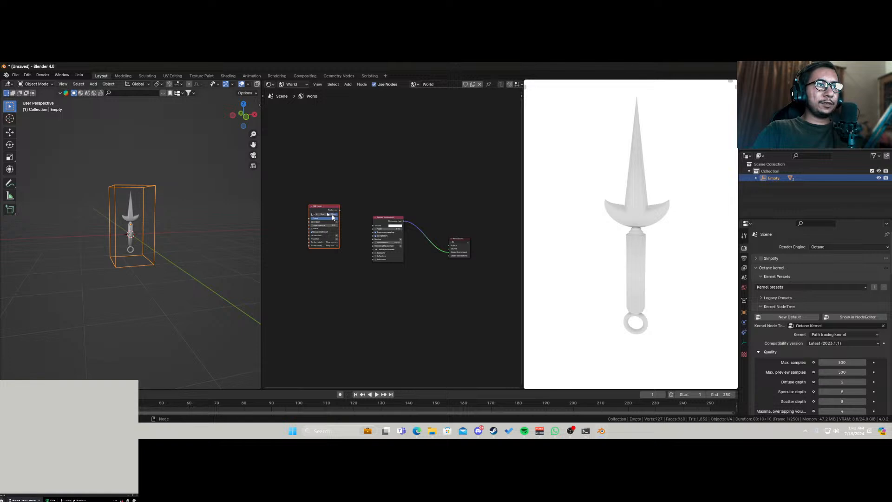
# Load studio_small_08_2k.exr from Downloads into the RGB image node and link it to the Texture environment's texture input.
pyautogui.click(332, 216)
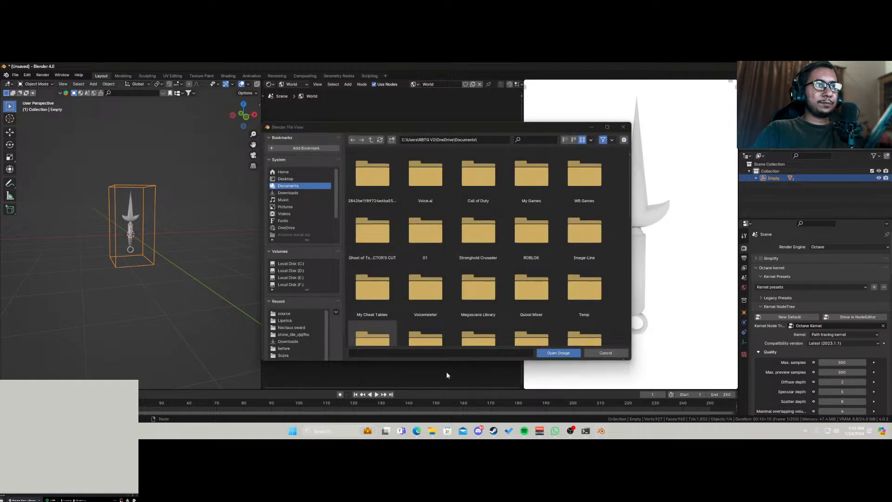
pyautogui.click(288, 193)
pyautogui.click(551, 139)
pyautogui.write('e')
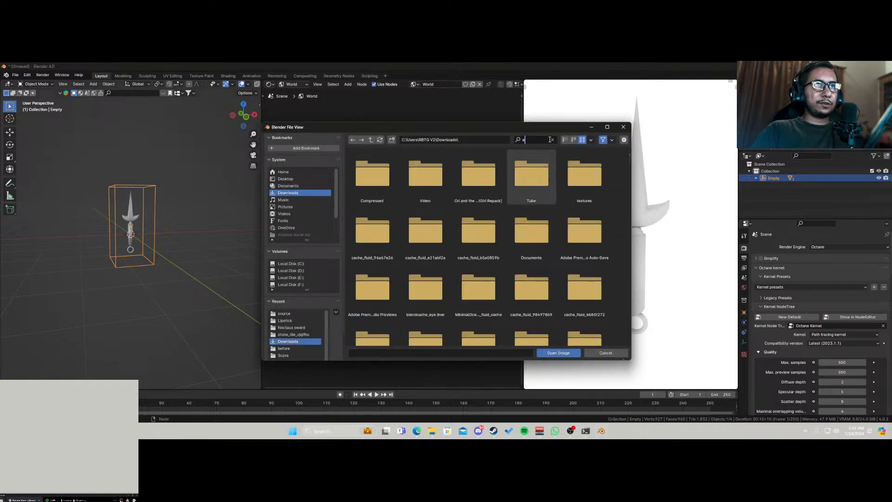
pyautogui.write('xr')
pyautogui.press('Return')
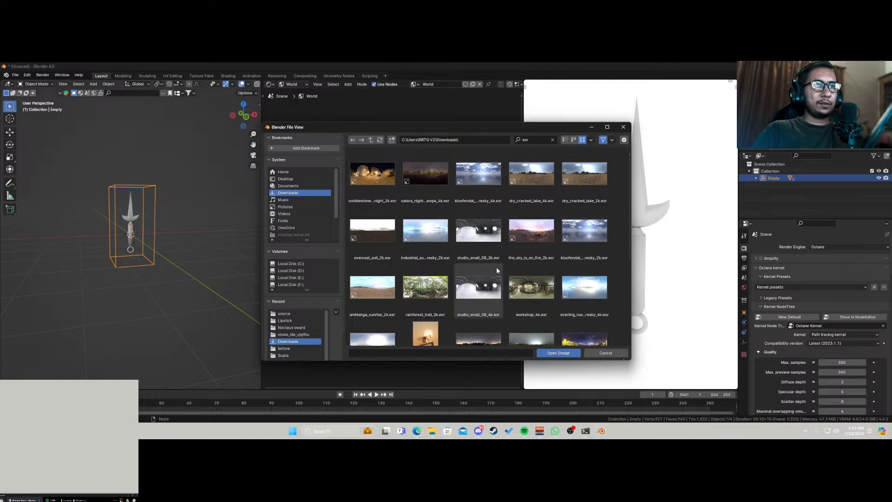
pyautogui.doubleClick(478, 231)
pyautogui.moveTo(340, 209); pyautogui.dragTo(376, 227)
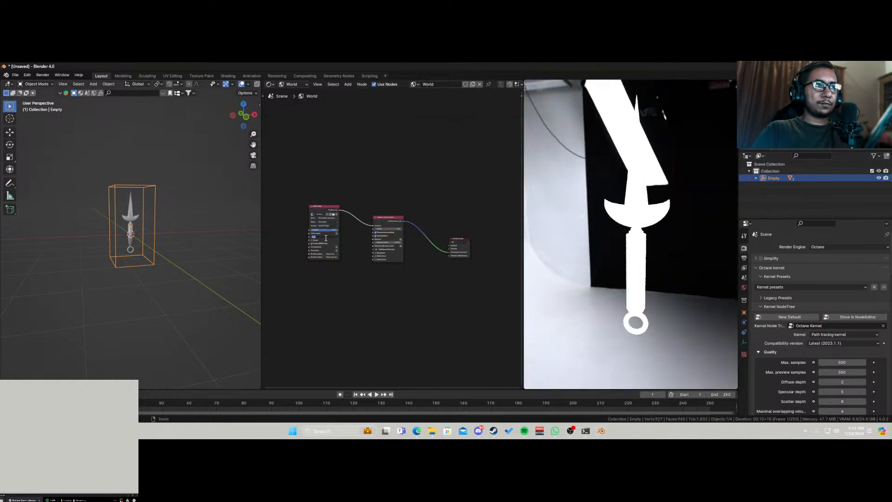
# Set the environment image's gamma to 1 and attach projection and transform nodes to it.
pyautogui.write('1')
pyautogui.press('Return')
pyautogui.hotkey('ctrl', 't')
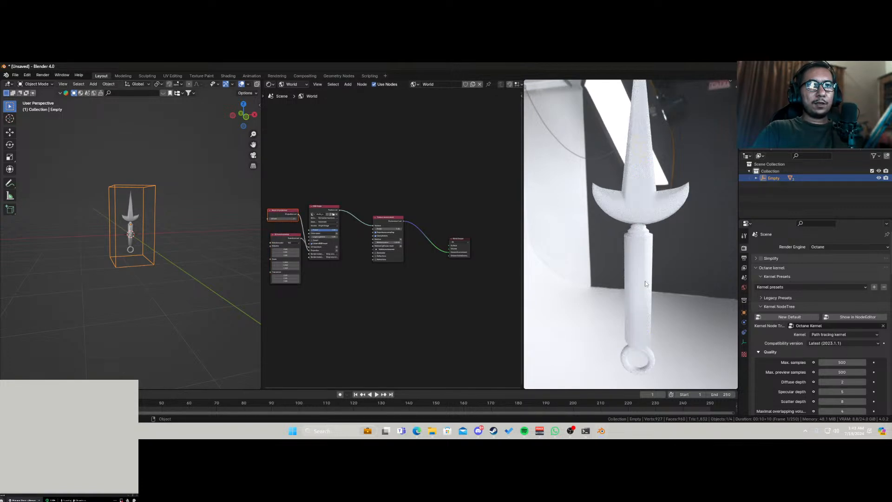
# Open the blade's Kunai material in the node editor and delete all its nodes except the Material Output.
pyautogui.click(130, 209)
pyautogui.scroll(9, 114, 240)
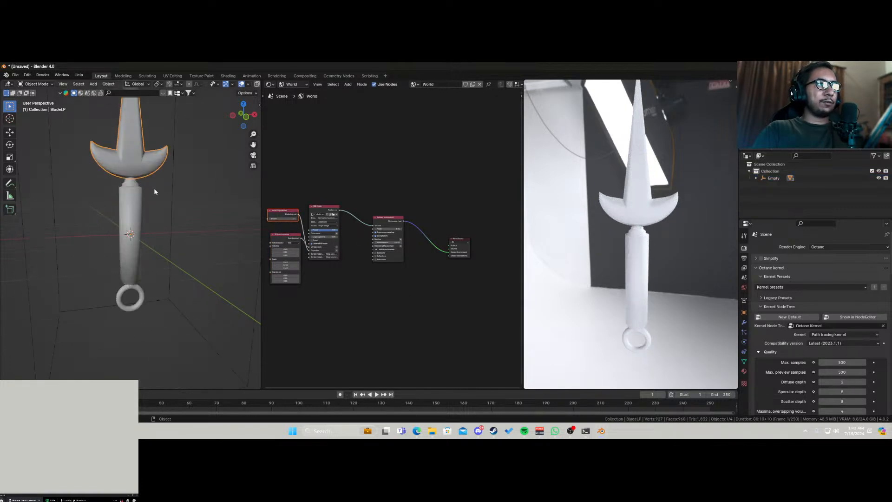
pyautogui.click(292, 84)
pyautogui.click(294, 102)
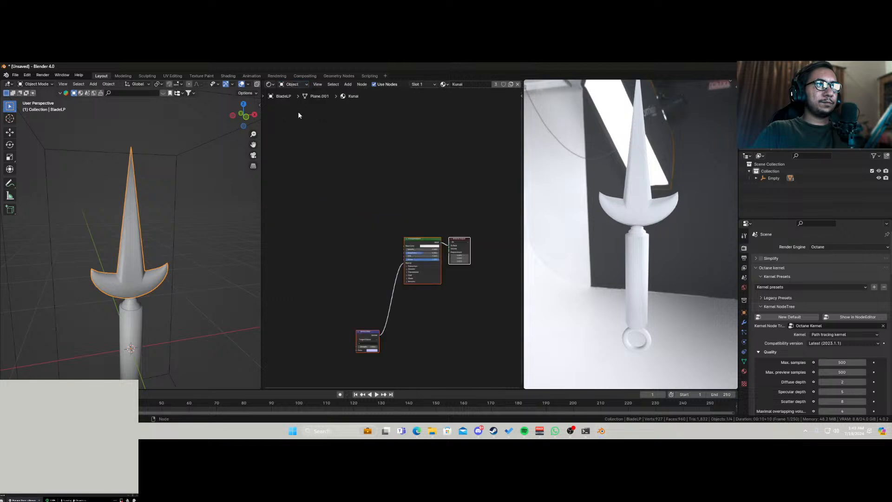
pyautogui.moveTo(329, 223); pyautogui.dragTo(415, 358)
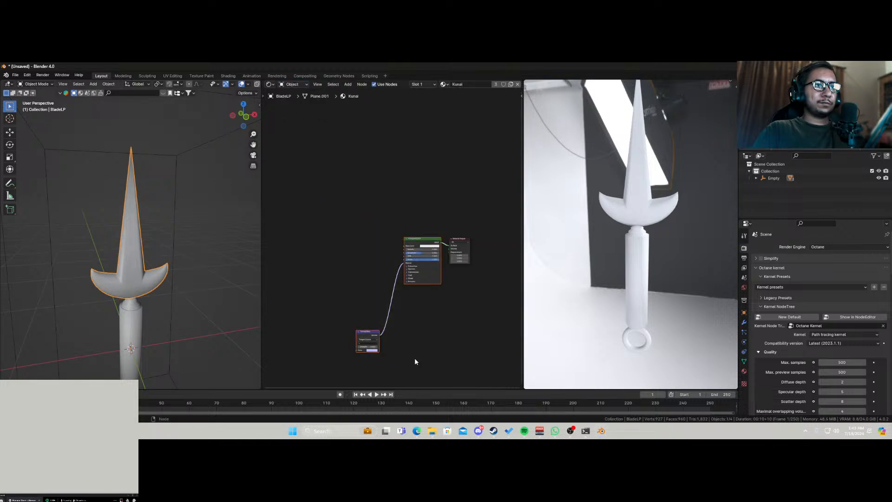
pyautogui.press('x')
# Add an Octane Metallic material node and link it to the Surface input of the Material Output.
pyautogui.scroll(3, 126, 301)
pyautogui.scroll(-2, 126, 301)
pyautogui.moveTo(131, 300); pyautogui.dragTo(171, 291, button='middle')
pyautogui.scroll(5, 412, 253)
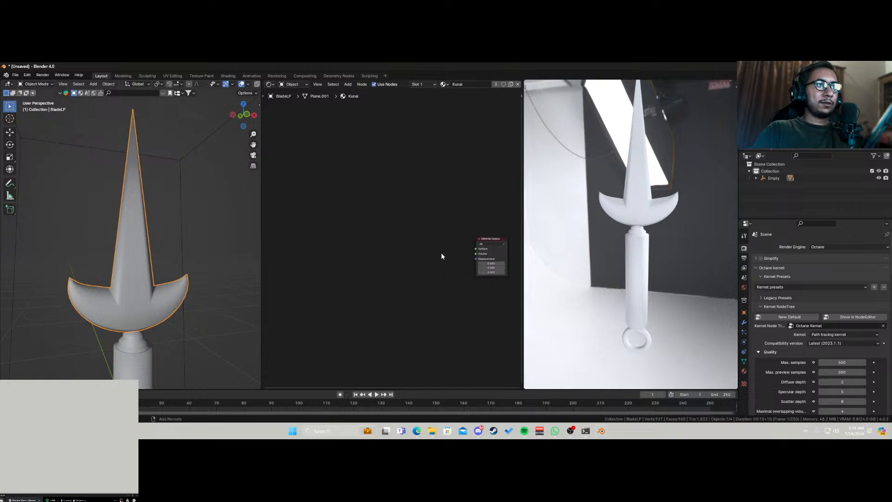
pyautogui.moveTo(441, 253); pyautogui.dragTo(388, 255, button='middle')
pyautogui.scroll(4, 376, 267)
pyautogui.hotkey('shift', 'a')
pyautogui.write('meta')
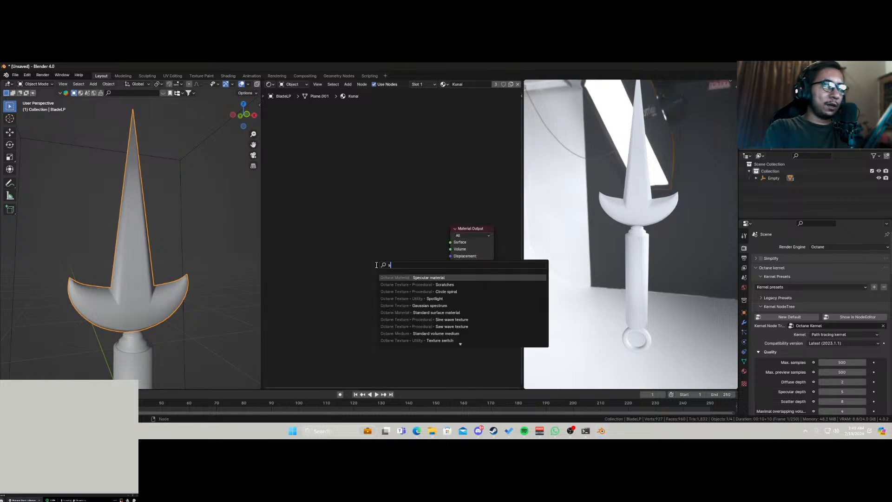
pyautogui.write('l')
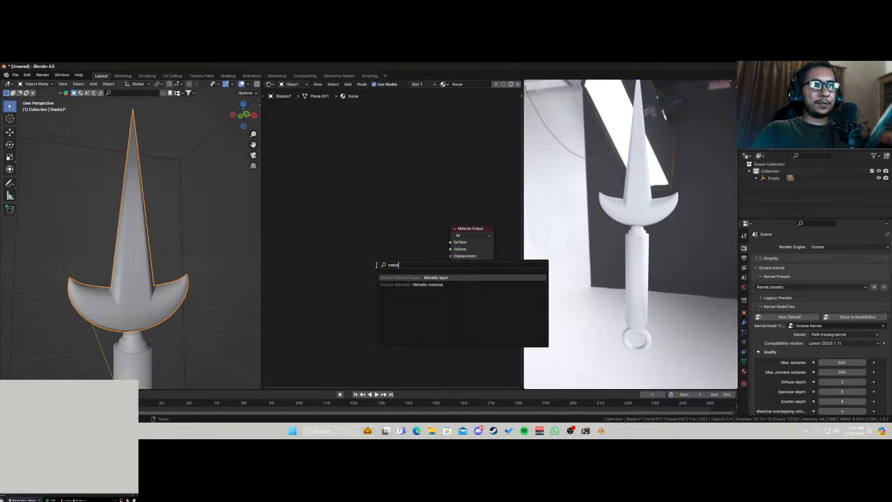
pyautogui.press('Down')
pyautogui.press('Return')
pyautogui.click(399, 237)
pyautogui.moveTo(407, 234); pyautogui.dragTo(452, 242)
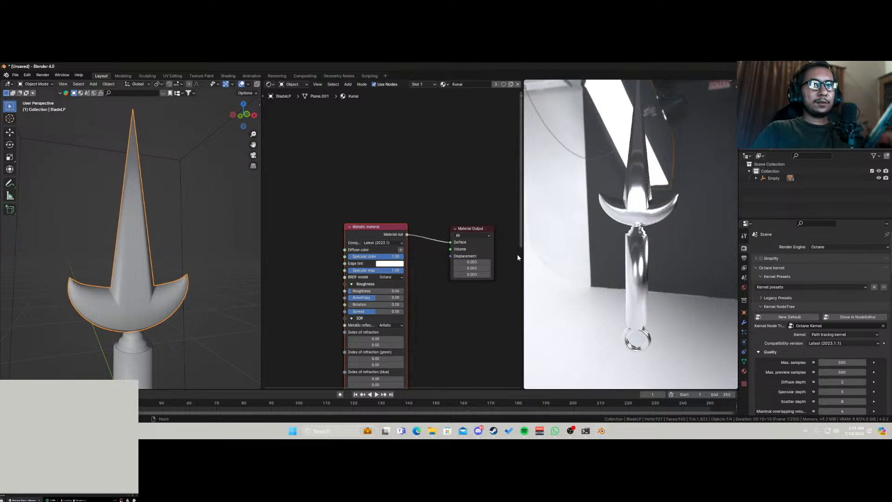
# Apply Shade Auto Smooth to the kunai's blade, handle and ring together, and deselect them.
pyautogui.moveTo(668, 255); pyautogui.dragTo(660, 328, button='middle')
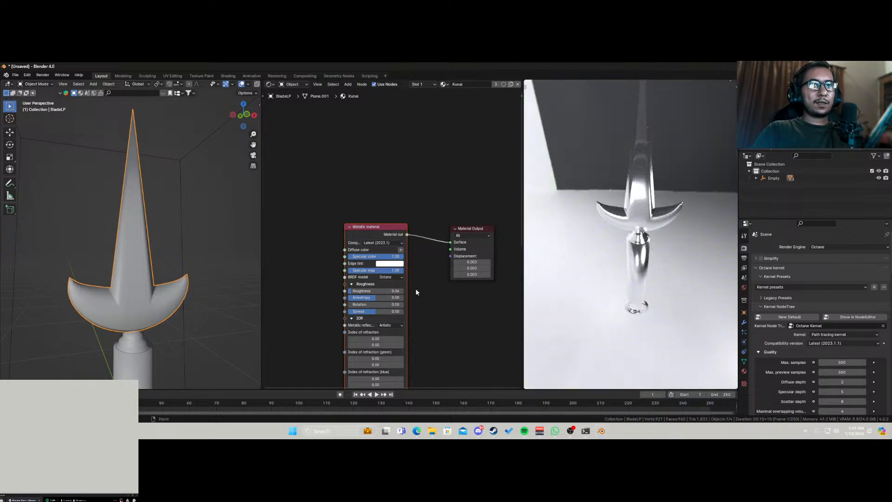
pyautogui.scroll(-5, 120, 277)
pyautogui.keyDown('shift'); pyautogui.click(131, 278); pyautogui.keyUp('shift')
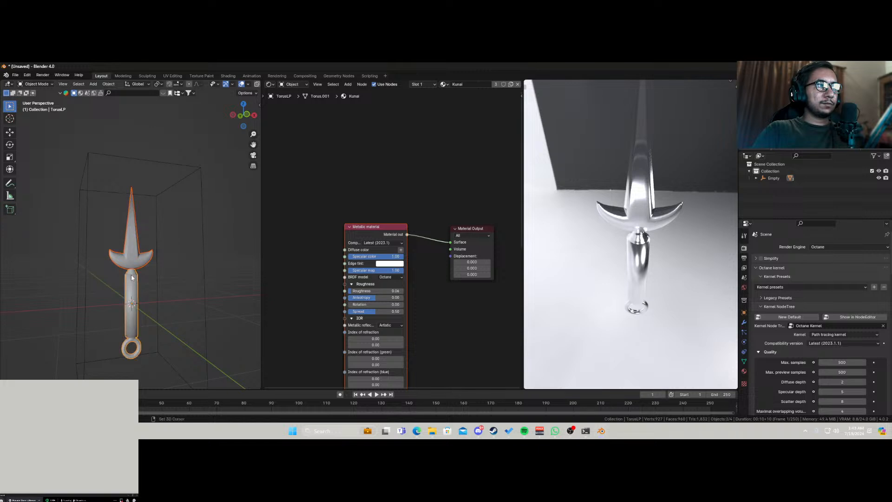
pyautogui.keyDown('shift'); pyautogui.click(134, 288); pyautogui.keyUp('shift')
pyautogui.rightClick(132, 281)
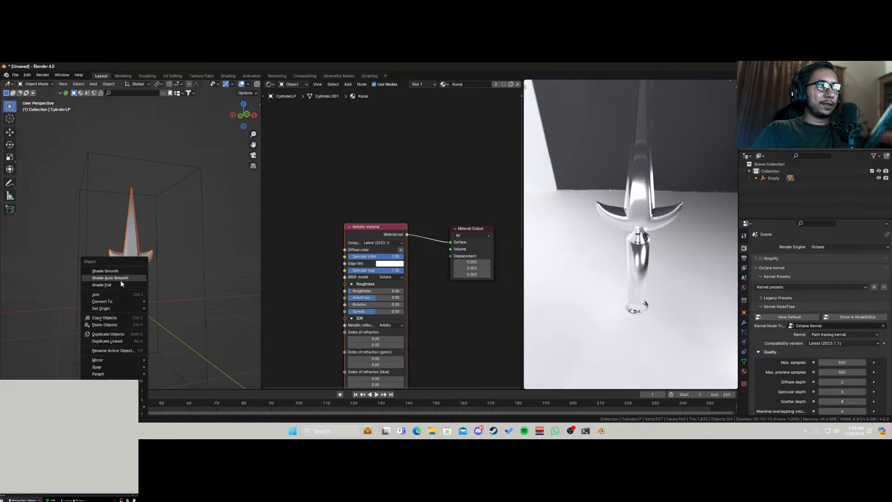
pyautogui.click(186, 292)
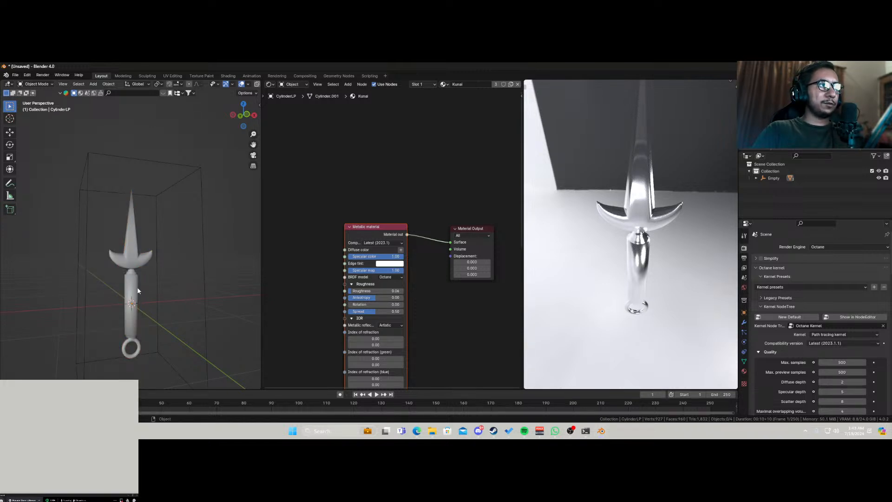
# Reselect the blade and add a Dirt texture node to its material, previewed through the Material Output.
pyautogui.moveTo(138, 291); pyautogui.dragTo(143, 270, button='middle')
pyautogui.click(143, 269)
pyautogui.scroll(-1, 628, 243)
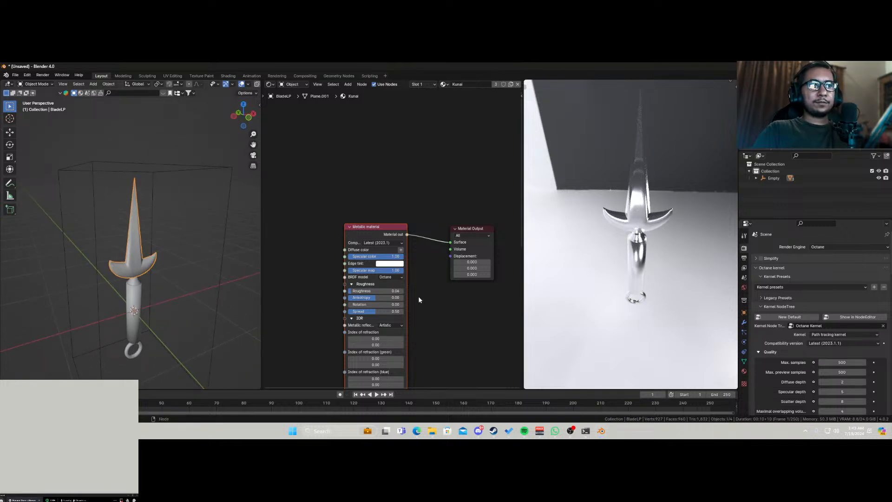
pyautogui.moveTo(312, 268); pyautogui.dragTo(370, 199, button='middle')
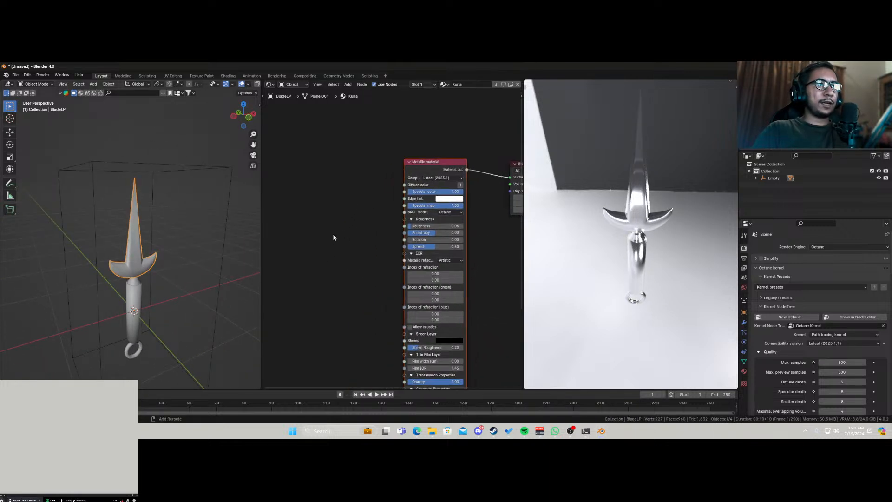
pyautogui.hotkey('shift', 'a')
pyautogui.write('s')
pyautogui.press('BackSpace')
pyautogui.write('dirt')
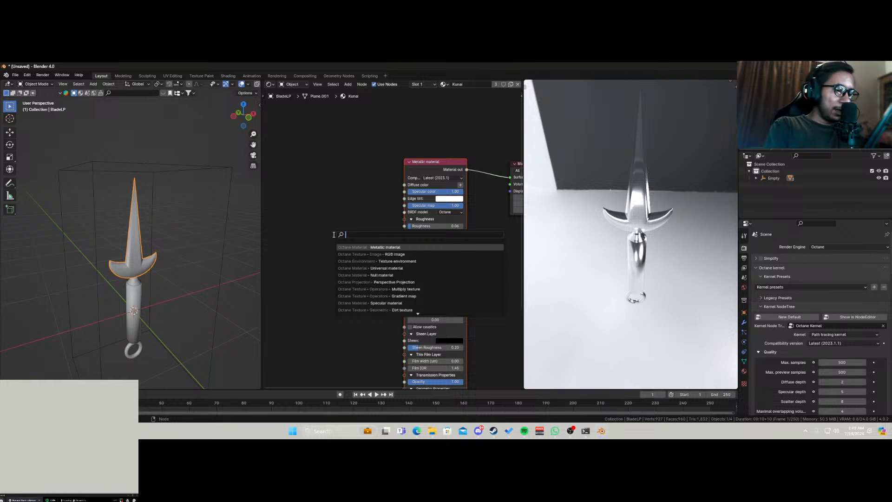
pyautogui.click(395, 247)
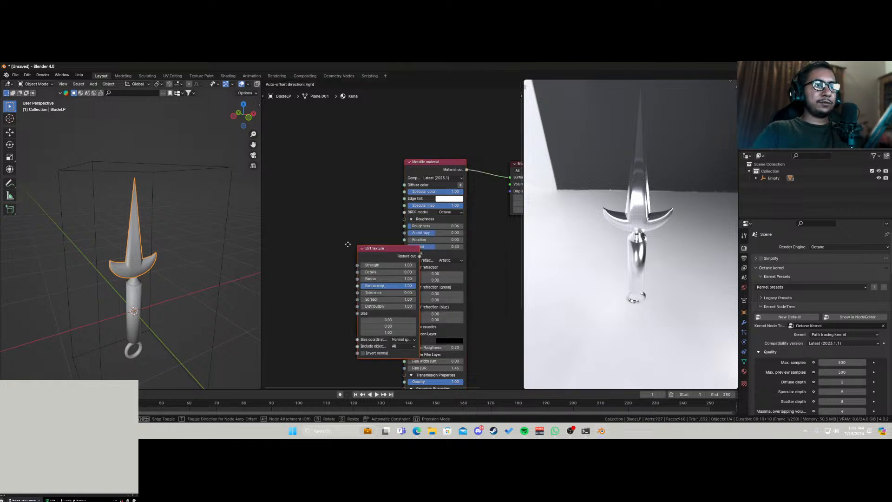
pyautogui.click(282, 179)
# Set the Dirt texture's strength to 4.75, details to 0.42 and tolerance to 0.27.
pyautogui.moveTo(353, 288); pyautogui.dragTo(423, 295, button='middle')
pyautogui.scroll(5, 406, 278)
pyautogui.moveTo(325, 161); pyautogui.dragTo(358, 161)
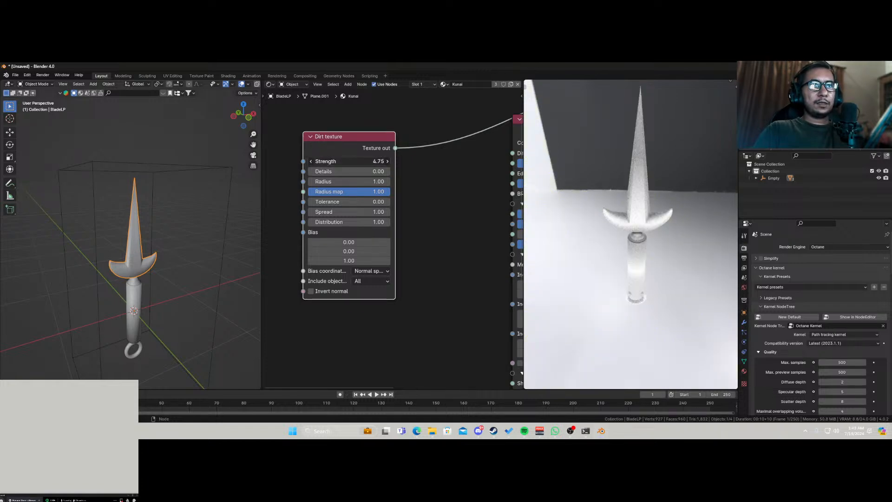
pyautogui.moveTo(325, 171)
pyautogui.mouseDown()
pyautogui.moveTo(357, 171)
pyautogui.moveTo(339, 170)
pyautogui.mouseUp()
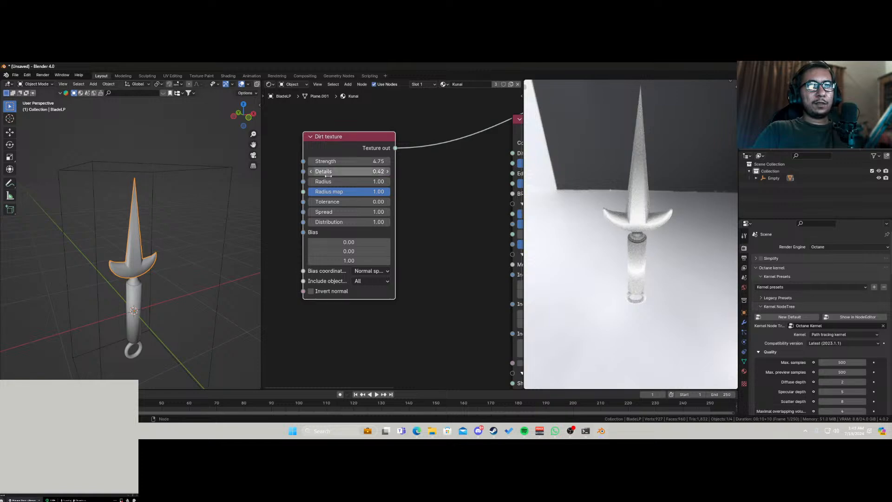
pyautogui.moveTo(330, 201); pyautogui.dragTo(353, 201)
# Set the Dirt texture's distribution to 36.75 and its Y bias to 0.48, checking the result around the kunai.
pyautogui.moveTo(636, 267); pyautogui.dragTo(661, 246, button='middle')
pyautogui.moveTo(343, 213)
pyautogui.mouseDown()
pyautogui.moveTo(343, 221)
pyautogui.moveTo(362, 222)
pyautogui.moveTo(346, 221)
pyautogui.mouseUp()
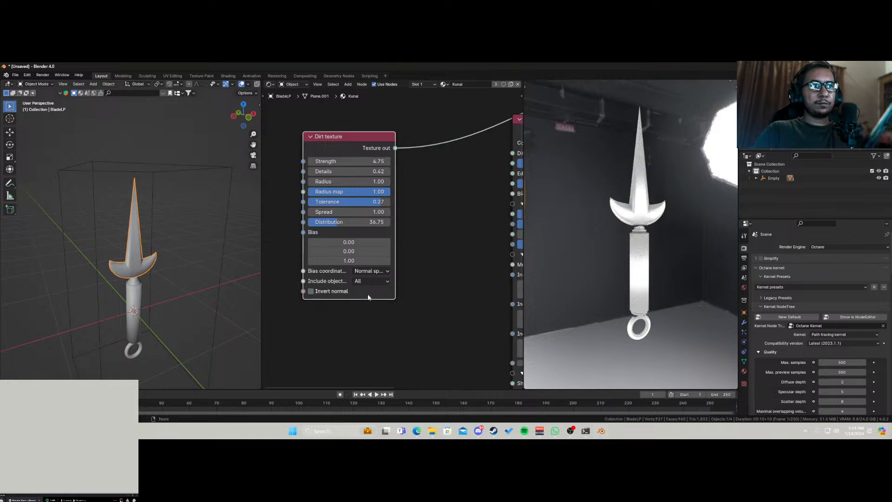
pyautogui.moveTo(344, 251)
pyautogui.mouseDown()
pyautogui.moveTo(377, 251)
pyautogui.moveTo(359, 252)
pyautogui.mouseUp()
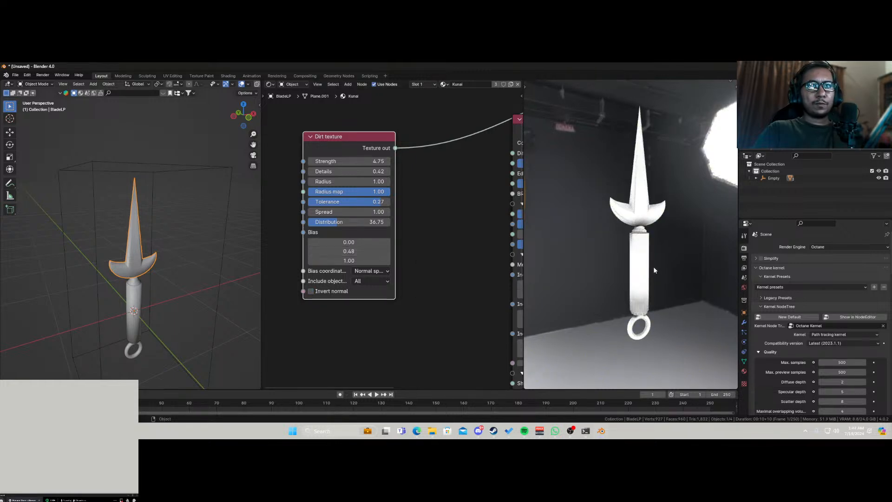
pyautogui.moveTo(646, 279); pyautogui.dragTo(624, 289, button='middle')
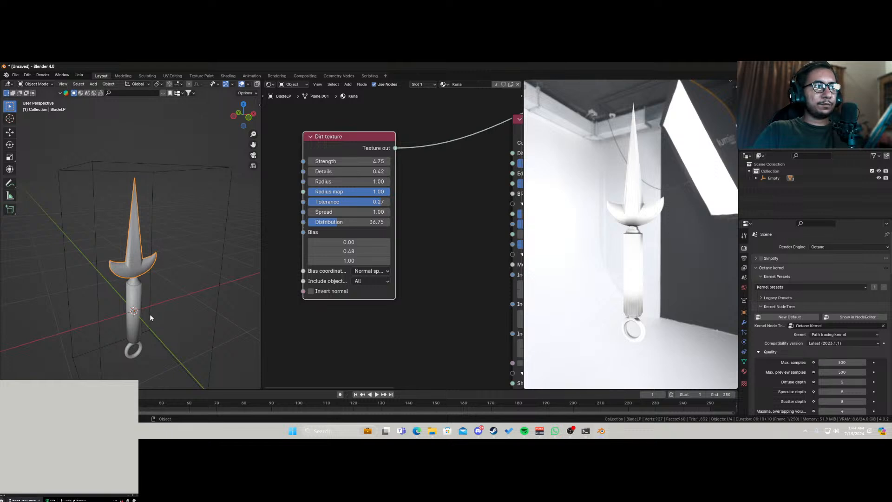
# Try deleting the handle's outer cylinder to inspect the inner piece that carries the ring.
pyautogui.click(137, 321)
pyautogui.moveTo(139, 322); pyautogui.dragTo(191, 274, button='middle')
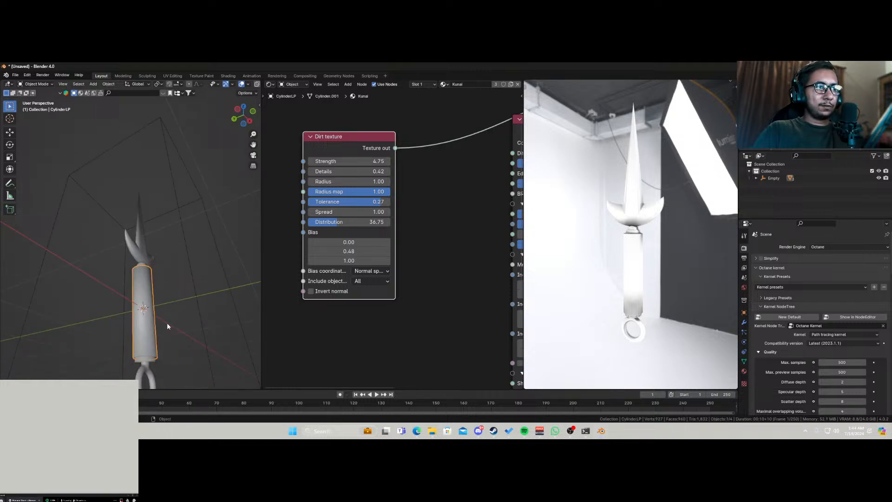
pyautogui.press('Delete')
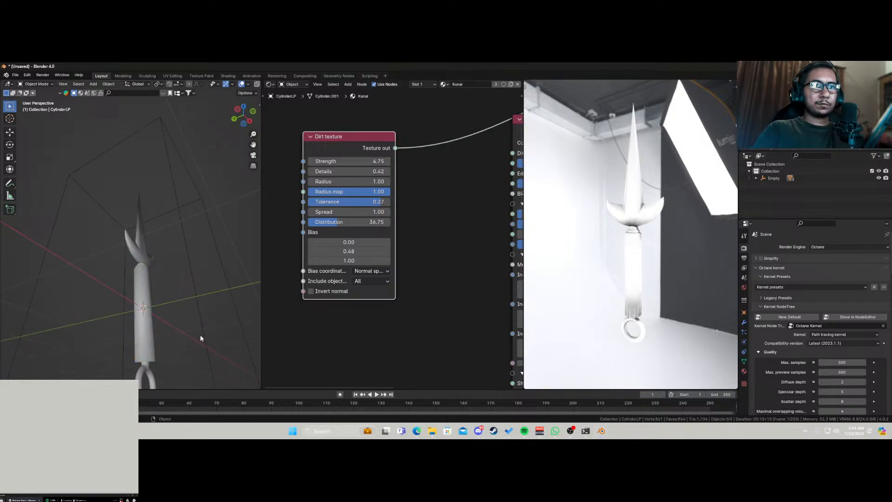
pyautogui.click(142, 343)
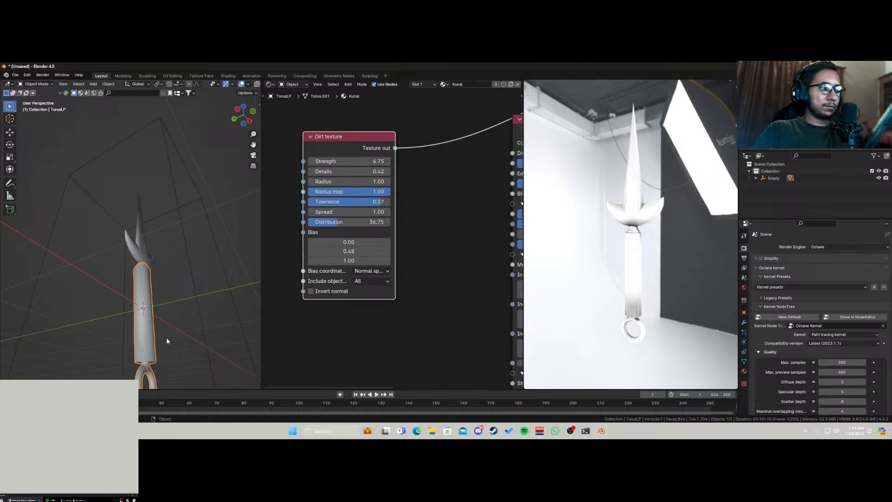
pyautogui.press('Tab')
pyautogui.press('Tab')
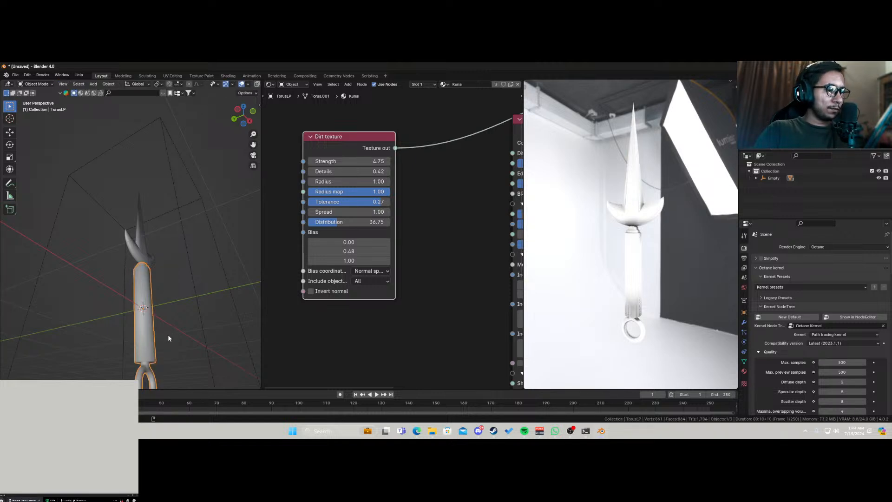
pyautogui.press('super')
pyautogui.click(171, 277)
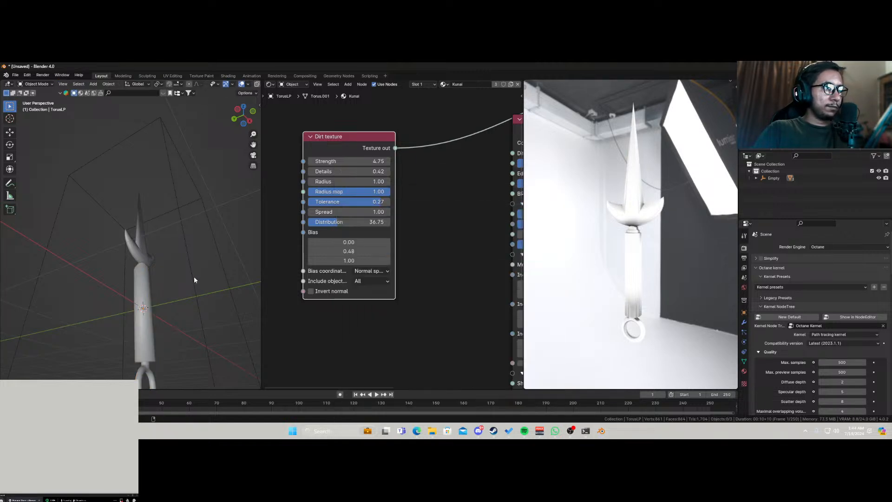
pyautogui.moveTo(183, 288); pyautogui.dragTo(149, 330, button='middle')
# Add a Weighted Normal modifier to the handle's outer cylinder.
pyautogui.click(144, 326)
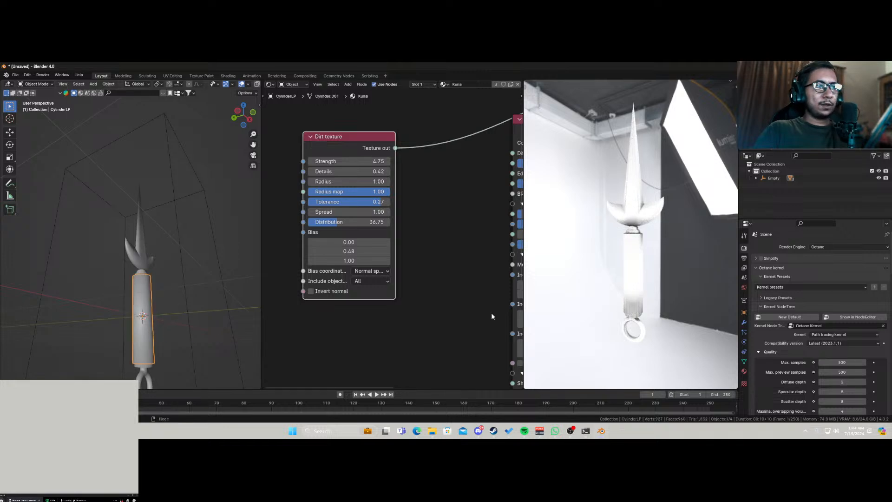
pyautogui.click(743, 322)
pyautogui.click(787, 247)
pyautogui.write('w')
pyautogui.click(779, 260)
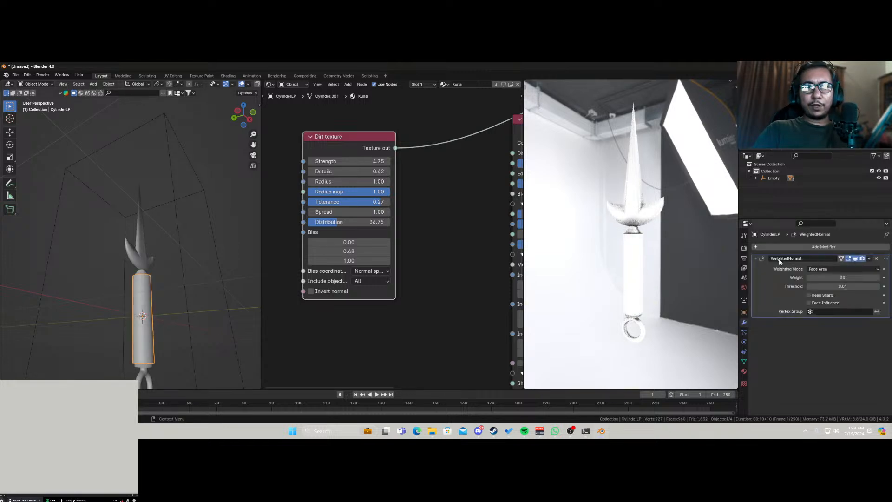
# Add a Weighted Normal modifier to the inner piece with the ring at the handle's end.
pyautogui.click(142, 375)
pyautogui.click(822, 251)
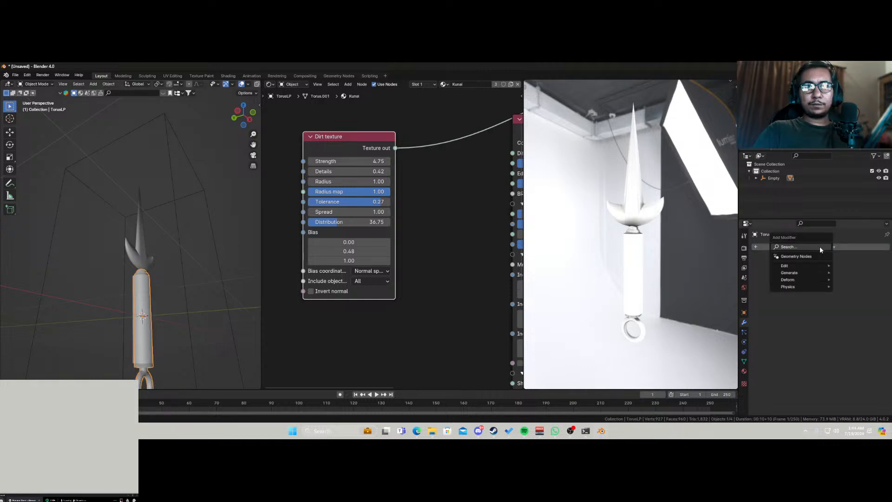
pyautogui.write('w')
pyautogui.click(801, 259)
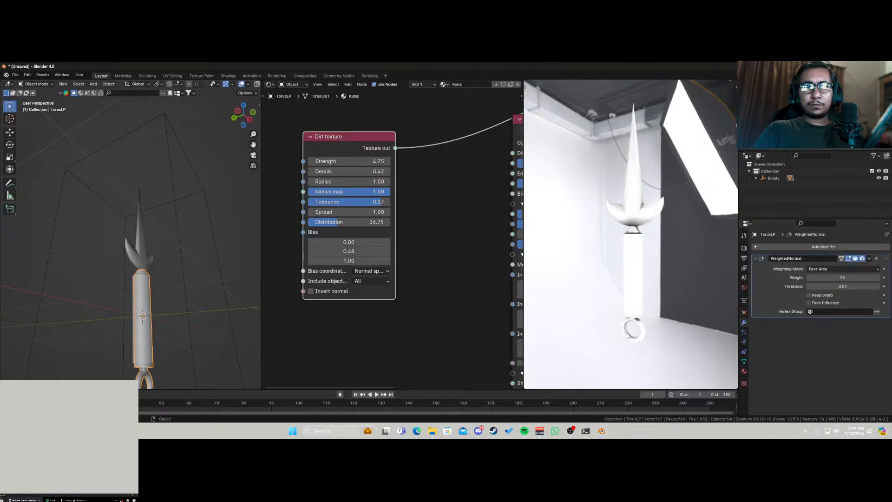
# Select the blade and add a Weighted Normal modifier to it.
pyautogui.moveTo(631, 289); pyautogui.dragTo(659, 304, button='middle')
pyautogui.click(636, 223)
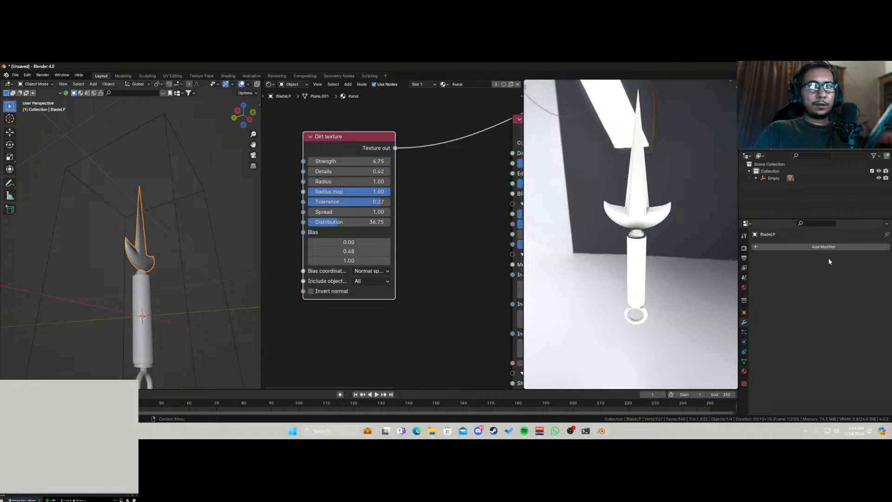
pyautogui.click(816, 251)
pyautogui.write('w')
pyautogui.click(801, 260)
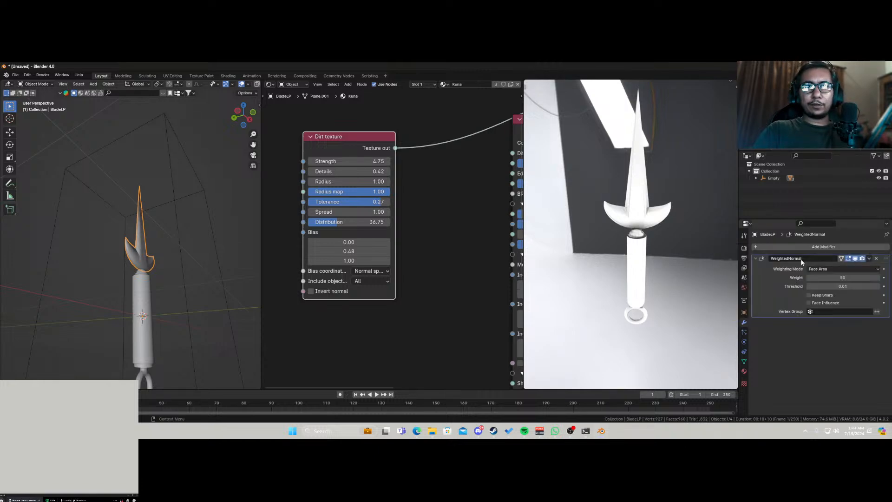
# Try level 2 Subdivision modifiers on the ring piece, the blade and the handle cylinder.
pyautogui.moveTo(614, 254); pyautogui.dragTo(658, 277, button='middle')
pyautogui.scroll(6, 672, 314)
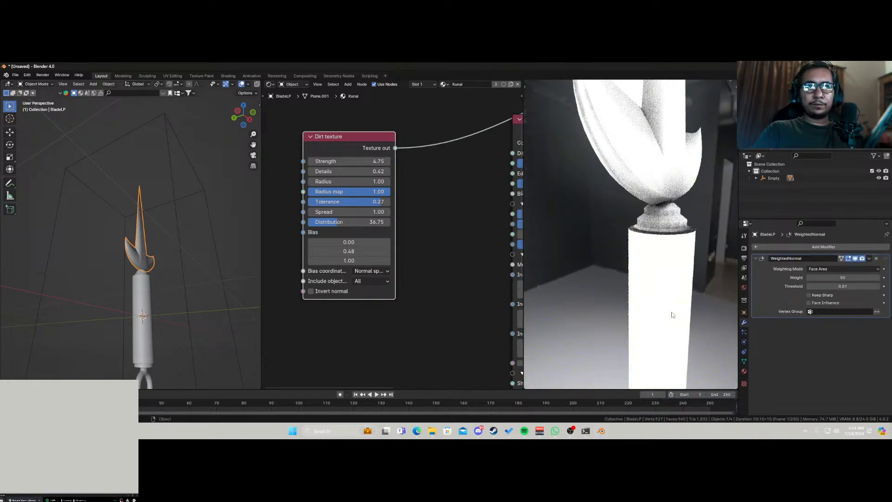
pyautogui.scroll(-3, 672, 315)
pyautogui.moveTo(667, 321); pyautogui.dragTo(641, 323, button='middle')
pyautogui.click(657, 243)
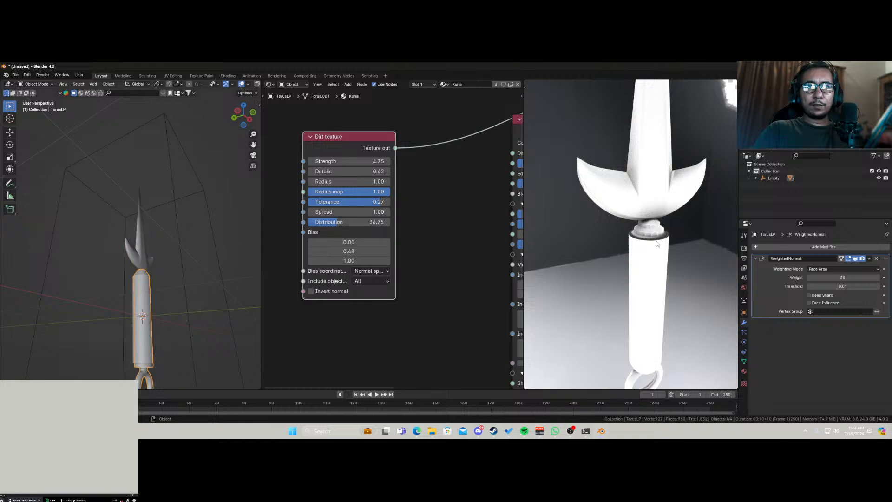
pyautogui.scroll(8, 154, 286)
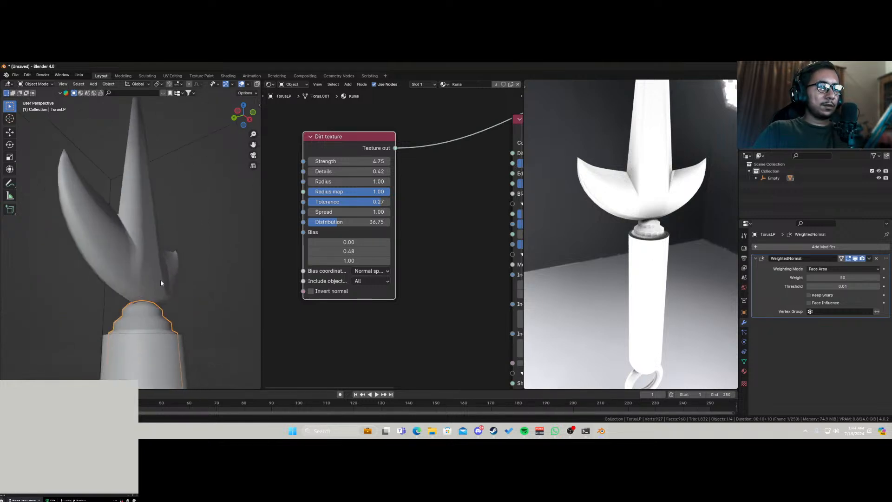
pyautogui.hotkey('ctrl', '2')
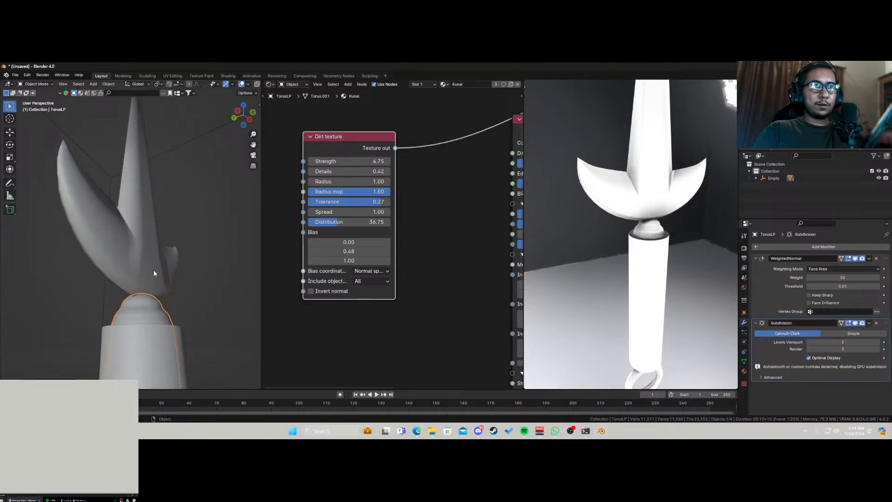
pyautogui.click(154, 273)
pyautogui.hotkey('ctrl', '2')
pyautogui.click(158, 346)
pyautogui.hotkey('ctrl', '2')
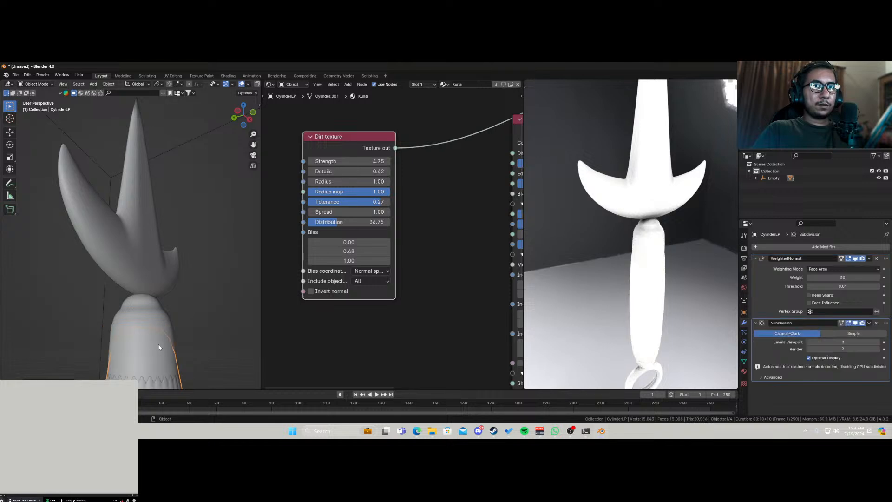
# Undo the subdivisions on the handle cylinder, the blade and the ring piece.
pyautogui.hotkey('ctrl', 'z')
pyautogui.hotkey('ctrl', 'z')
pyautogui.hotkey('ctrl', 'z')
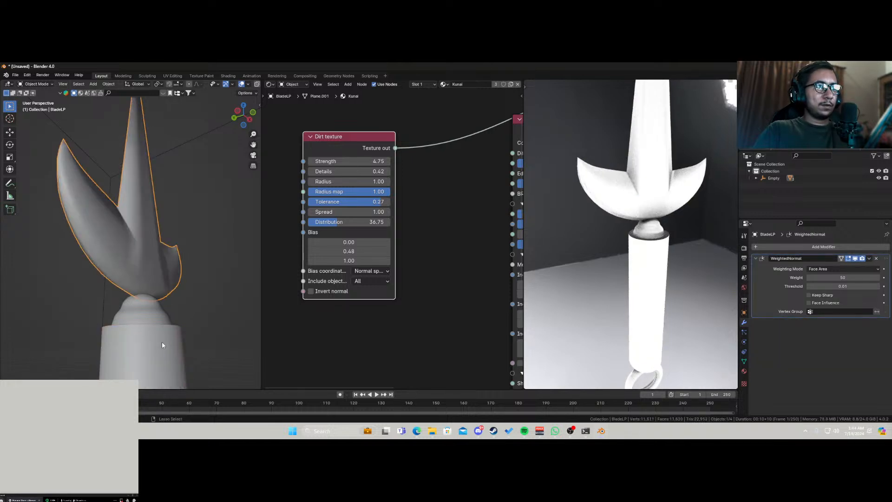
pyautogui.click(176, 319)
pyautogui.hotkey('ctrl', 'z')
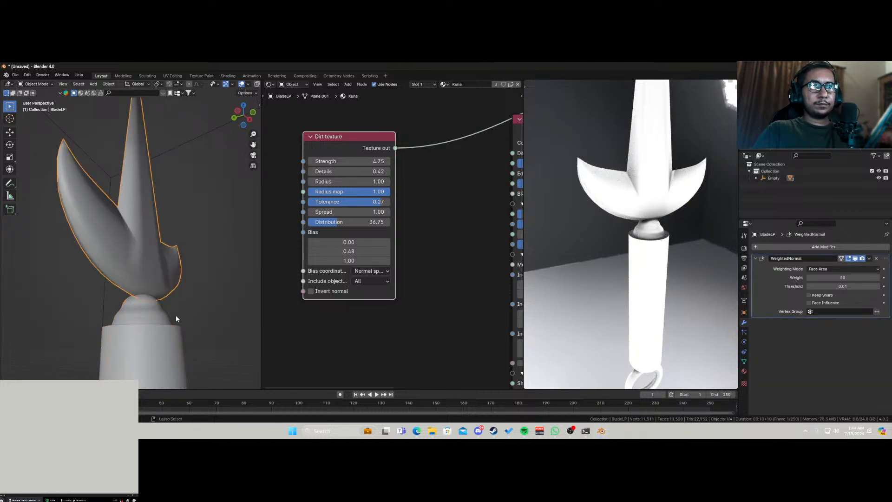
pyautogui.hotkey('ctrl', 'z')
pyautogui.hotkey('ctrl', 'z')
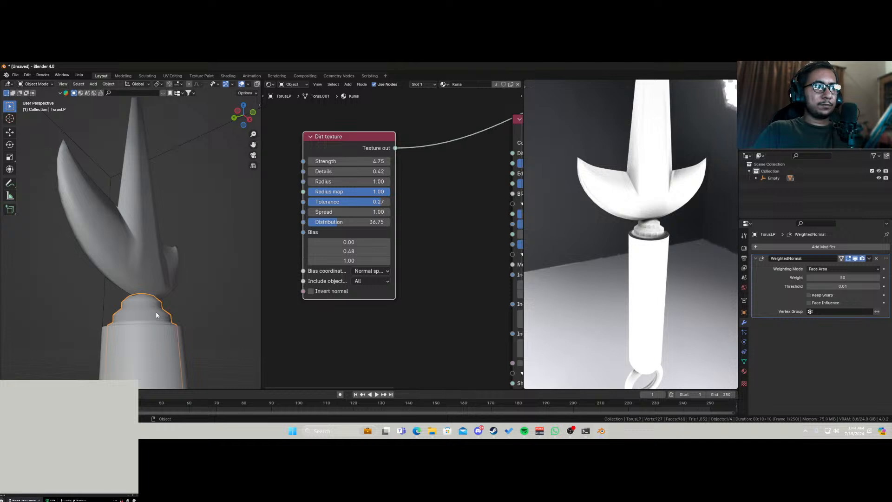
# Save the scene as 01 in the Minato's Kunai folder on drive F.
pyautogui.moveTo(157, 314); pyautogui.dragTo(191, 319, button='middle')
pyautogui.hotkey('ctrl', 's')
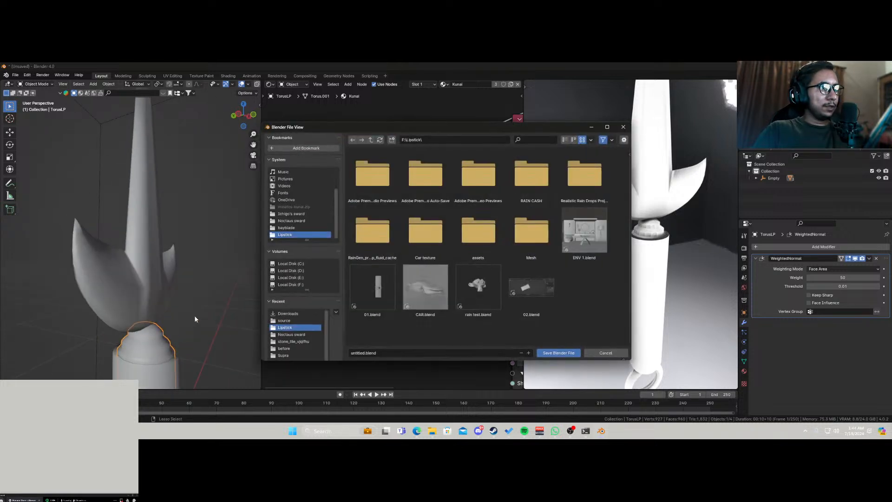
pyautogui.click(290, 285)
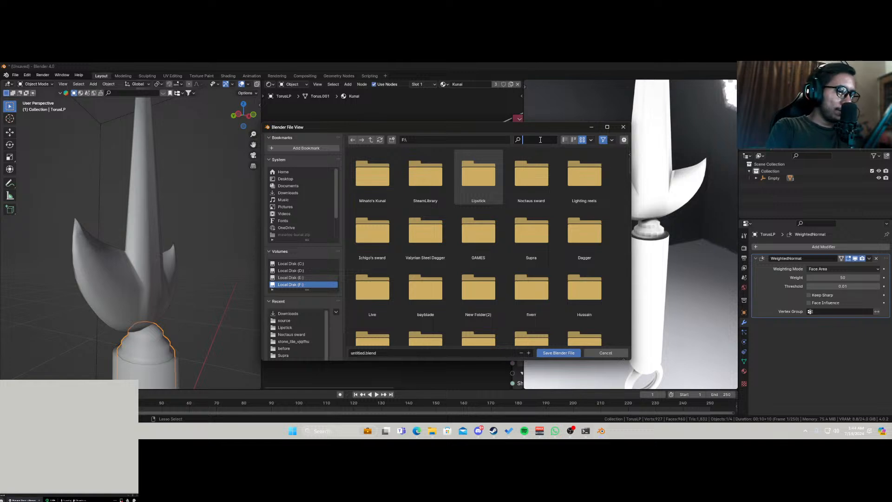
pyautogui.write('mi')
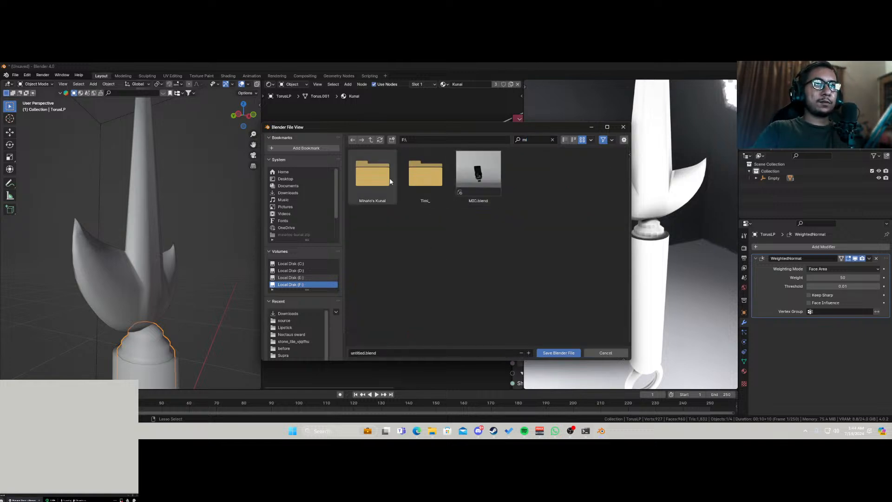
pyautogui.doubleClick(373, 175)
pyautogui.click(440, 352)
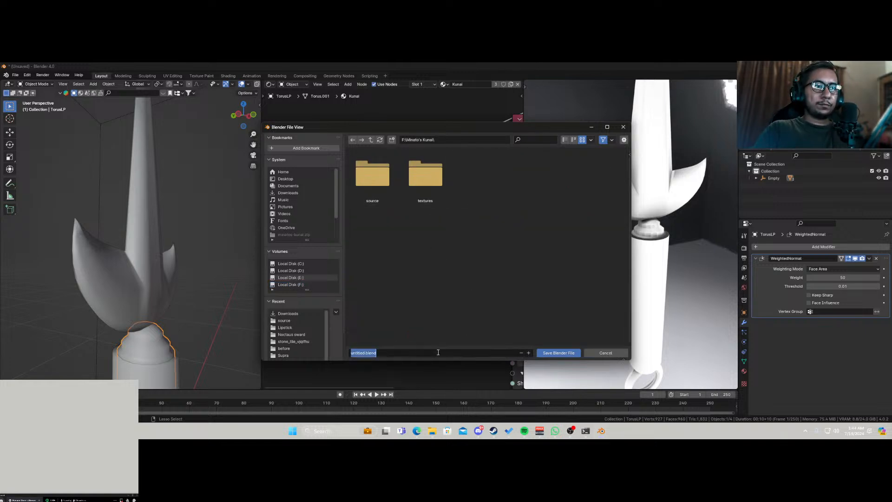
pyautogui.write('01')
pyautogui.press('Return')
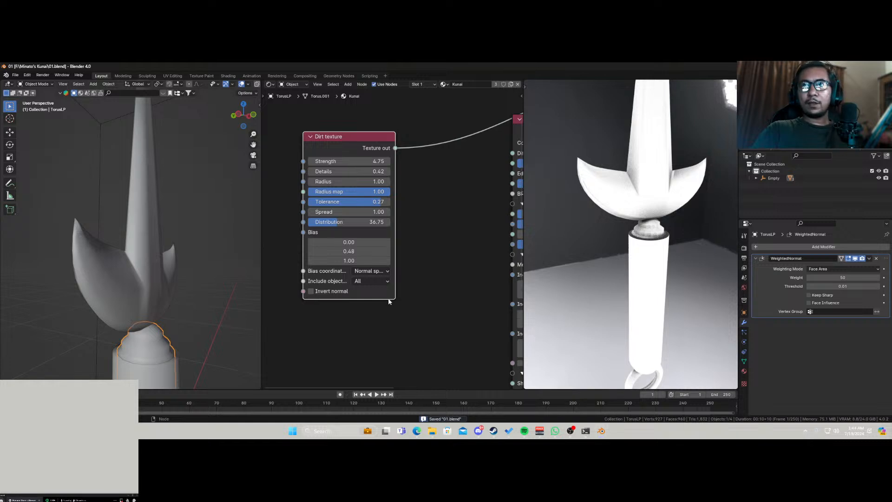
# Move the Dirt texture node aside and insert a Gradient map node on its output link.
pyautogui.scroll(-2, 456, 258)
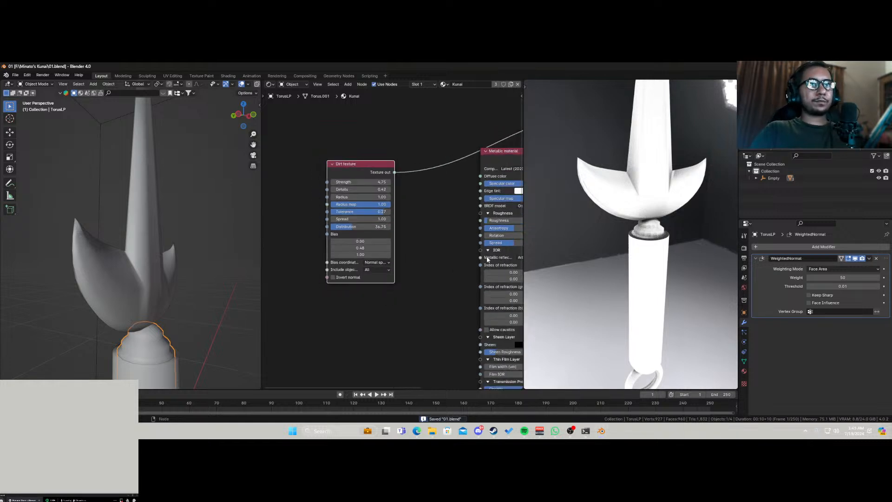
pyautogui.scroll(-3, 607, 242)
pyautogui.scroll(-3, 401, 173)
pyautogui.moveTo(406, 172); pyautogui.dragTo(351, 171, button='middle')
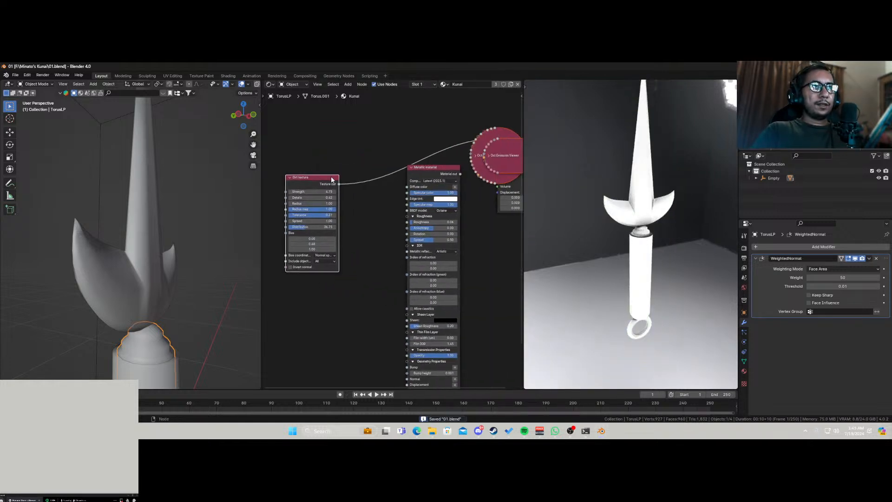
pyautogui.moveTo(331, 179); pyautogui.dragTo(282, 189)
pyautogui.click(330, 217)
pyautogui.hotkey('shift', 'a')
pyautogui.write('gra')
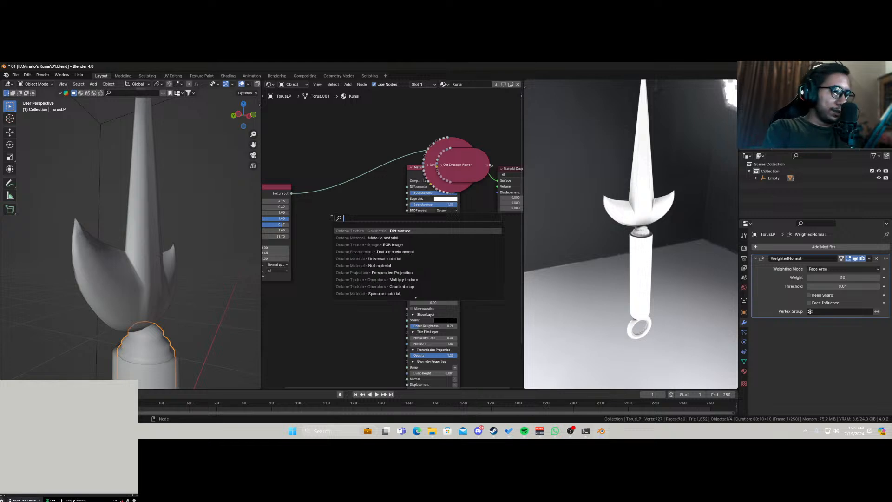
pyautogui.press('Return')
pyautogui.click(319, 170)
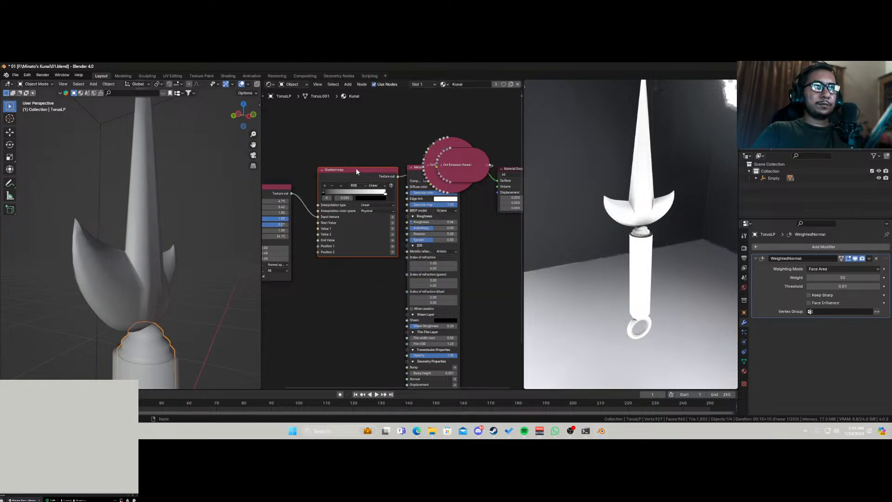
# Adjust the Gradient map's stops so the ramp runs from white at the start to black at 0.165.
pyautogui.scroll(3, 318, 196)
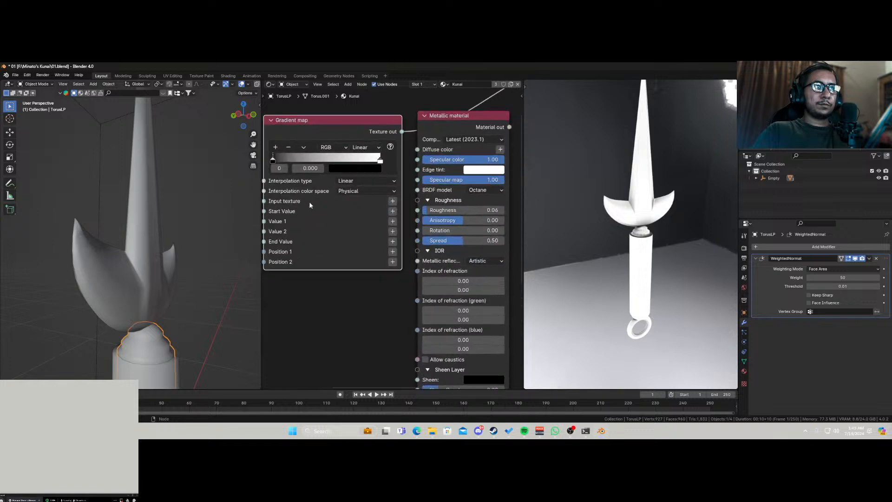
pyautogui.moveTo(318, 196); pyautogui.dragTo(337, 196)
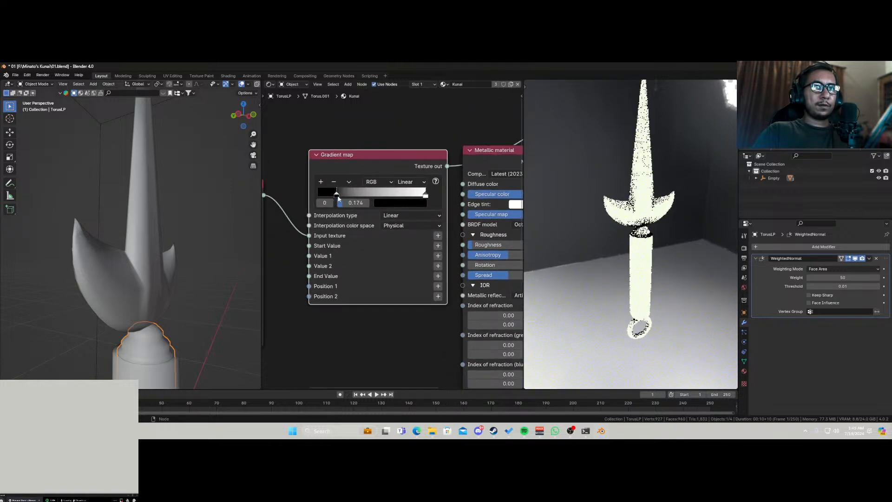
pyautogui.moveTo(418, 195); pyautogui.dragTo(336, 194)
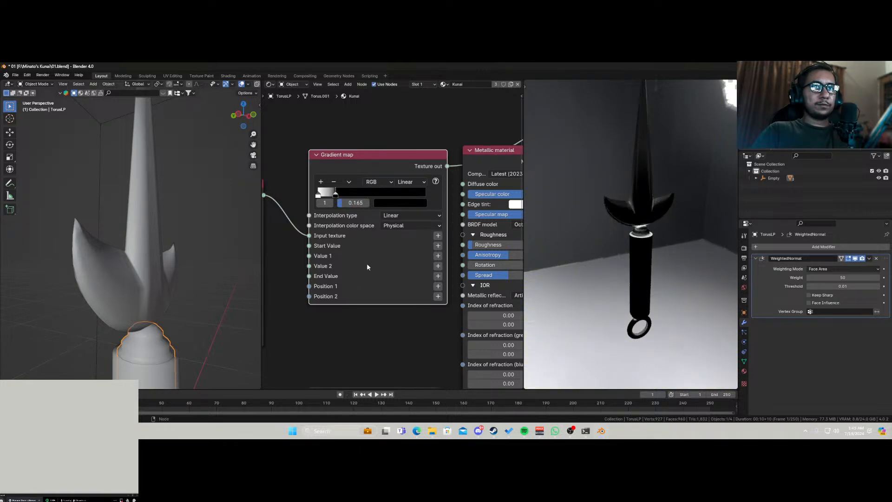
# Switch the preview to the Metallic material and connect the Gradient map's output to its Specular color, checking the kunai up close.
pyautogui.keyDown('ctrl'); pyautogui.keyDown('shift'); pyautogui.click(472, 160); pyautogui.keyUp('shift'); pyautogui.keyUp('ctrl')
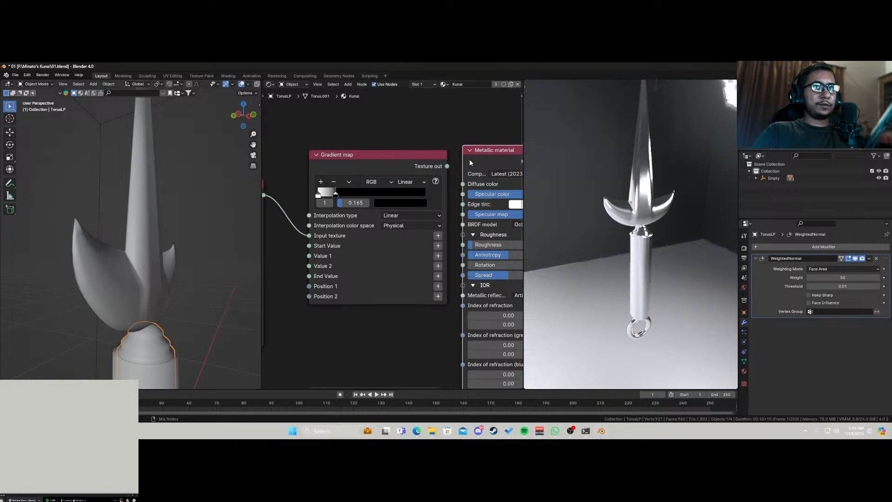
pyautogui.scroll(-5, 430, 205)
pyautogui.moveTo(411, 194); pyautogui.dragTo(433, 216)
pyautogui.moveTo(651, 303); pyautogui.dragTo(621, 289, button='middle')
pyautogui.scroll(4, 633, 233)
pyautogui.moveTo(613, 201); pyautogui.dragTo(604, 223, button='middle')
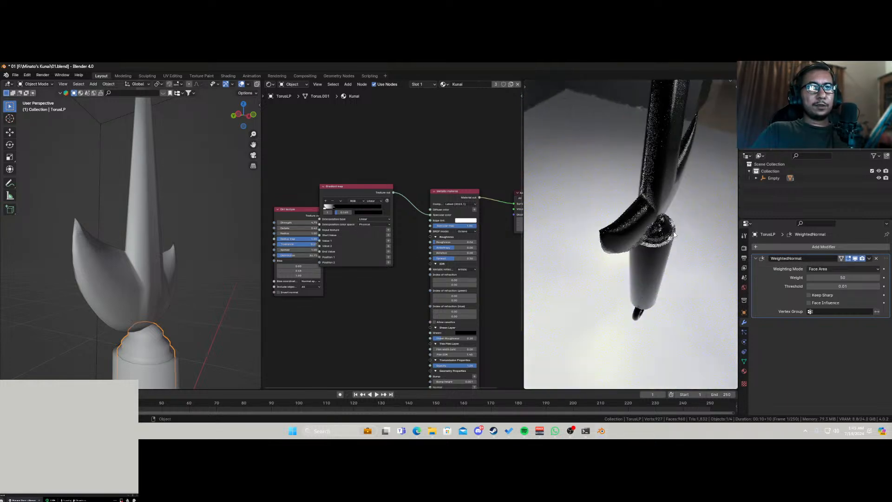
# Move the Dirt texture node clear of the Gradient map so the two no longer overlap.
pyautogui.moveTo(369, 291); pyautogui.dragTo(443, 264, button='middle')
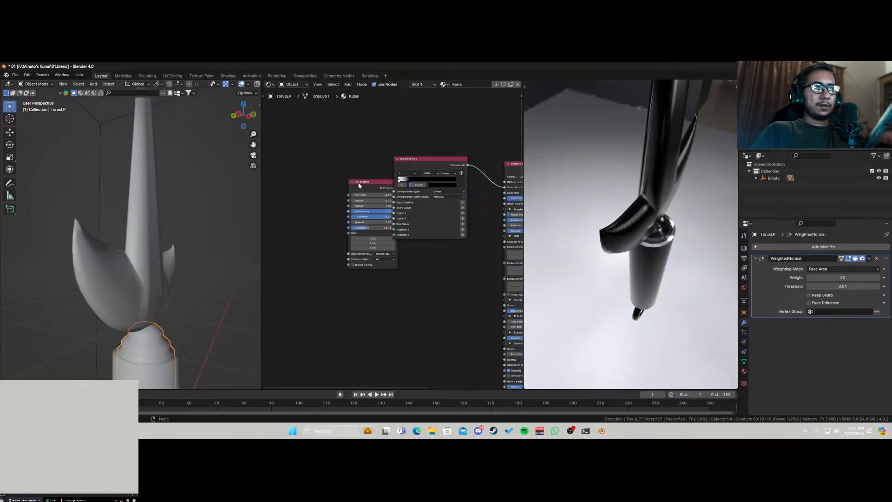
pyautogui.moveTo(358, 185); pyautogui.dragTo(293, 163)
pyautogui.scroll(-3, 410, 245)
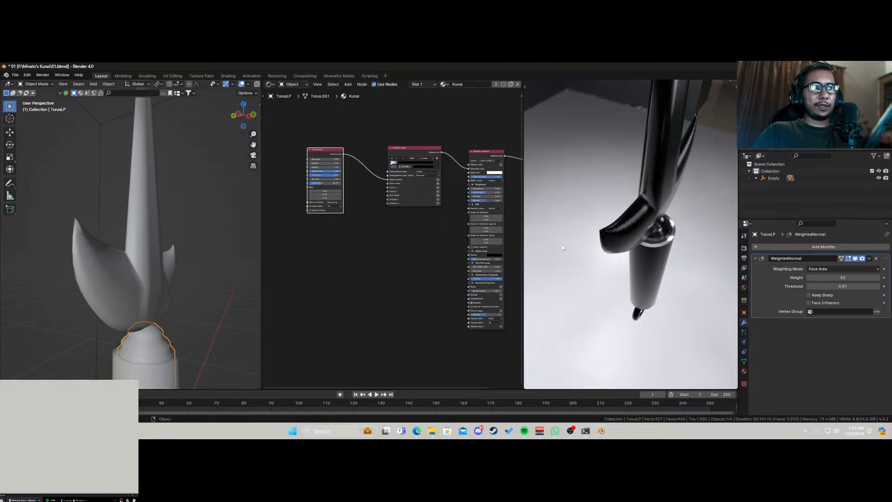
# Try a level 2 Subdivision modifier on the blade, check its shape in the preview, and undo it.
pyautogui.click(158, 275)
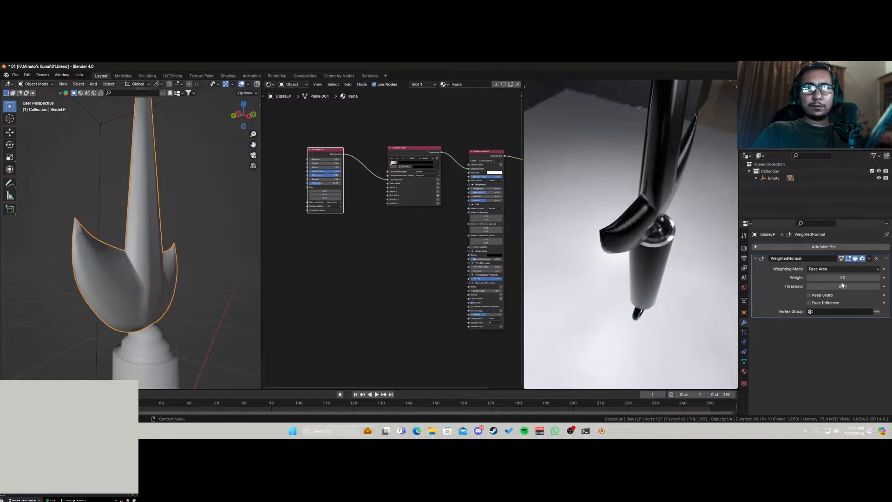
pyautogui.hotkey('ctrl', '2')
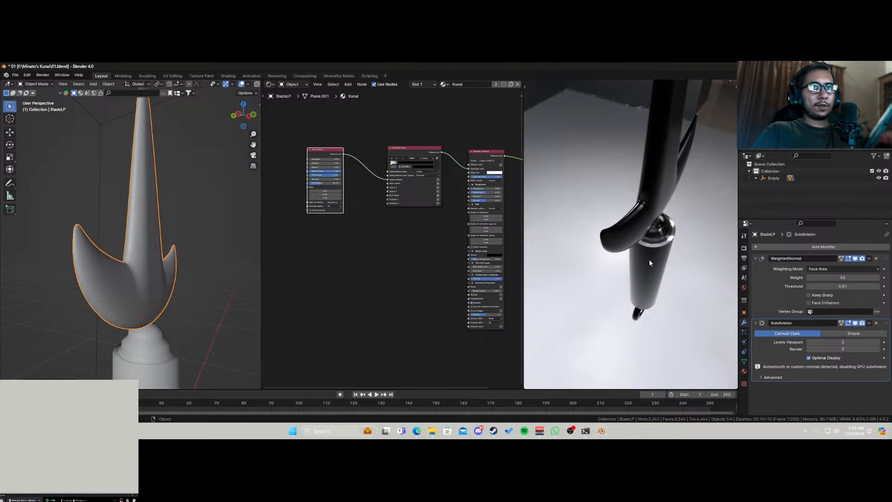
pyautogui.moveTo(648, 259); pyautogui.dragTo(608, 224, button='middle')
pyautogui.moveTo(93, 314); pyautogui.dragTo(133, 329, button='middle')
pyautogui.hotkey('ctrl', 'z')
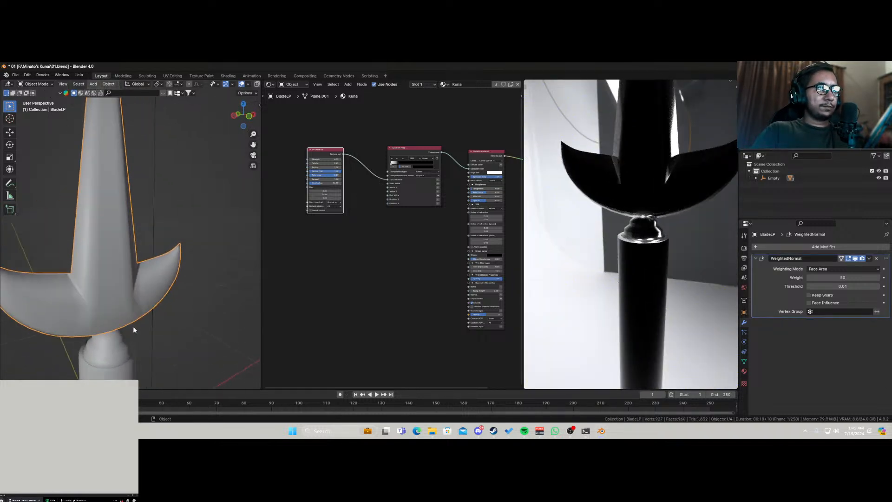
pyautogui.scroll(-3, 139, 295)
pyautogui.scroll(-3, 649, 252)
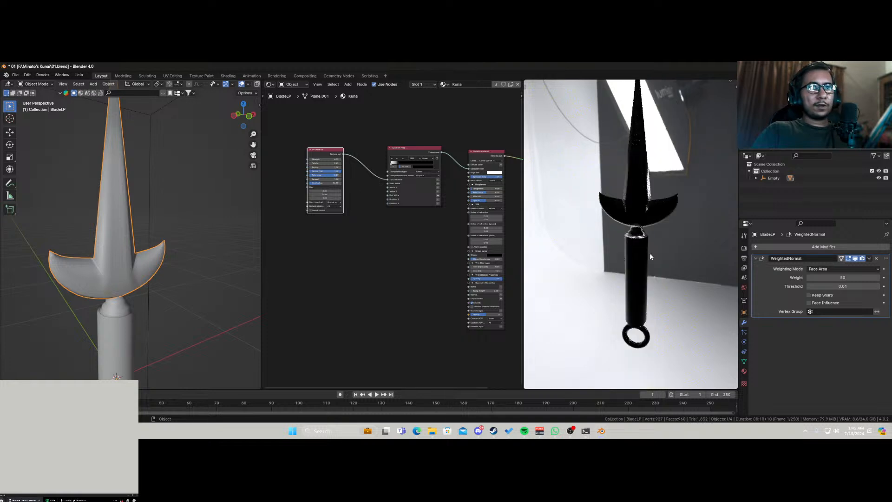
# Move the Dirt texture and Gradient map nodes together up and away from the Metallic material, freeing space beneath them.
pyautogui.moveTo(319, 126); pyautogui.dragTo(436, 226)
pyautogui.press('g')
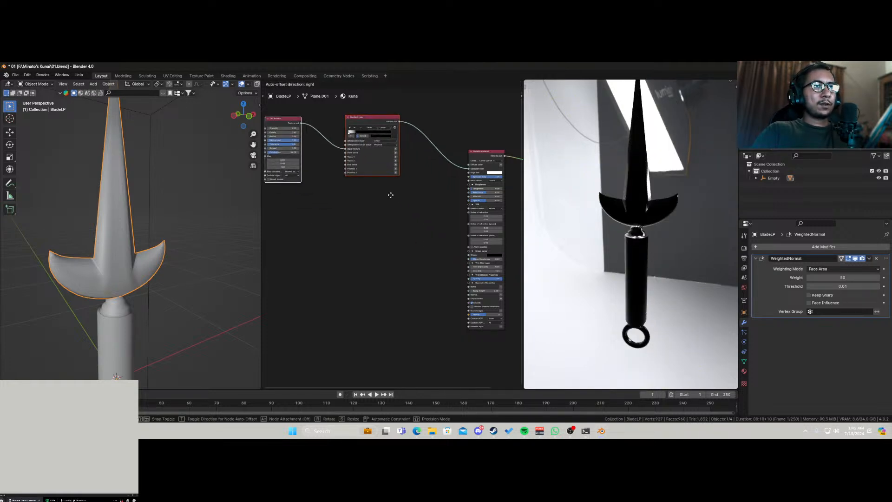
pyautogui.click(404, 194)
# Switch to Quixel Bridge and open the Metal category of the Imperfections library.
pyautogui.press('super')
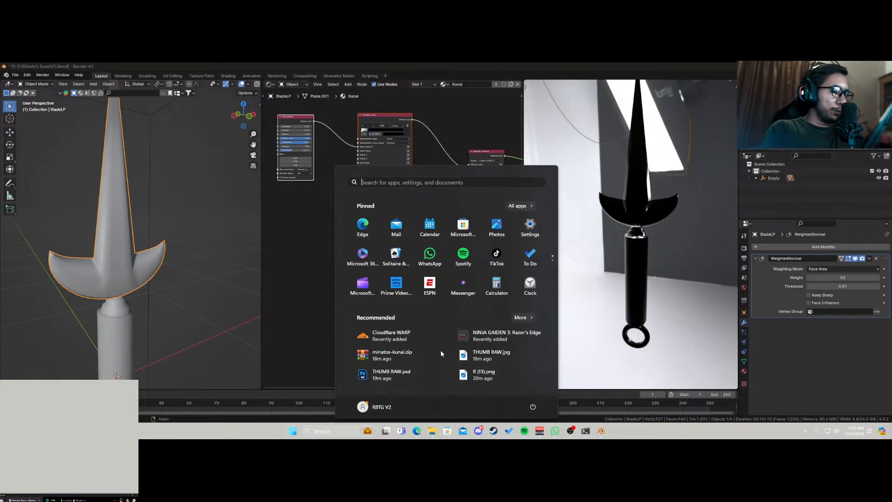
pyautogui.write('bridge')
pyautogui.press('Return')
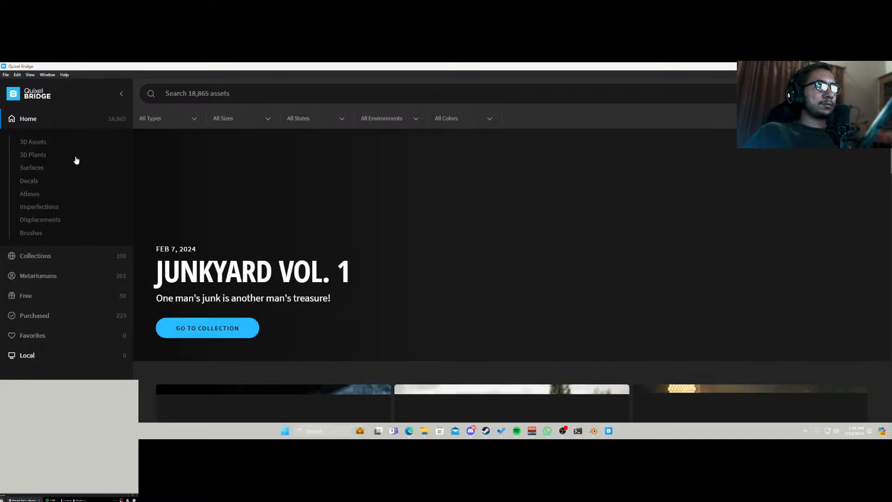
pyautogui.click(42, 207)
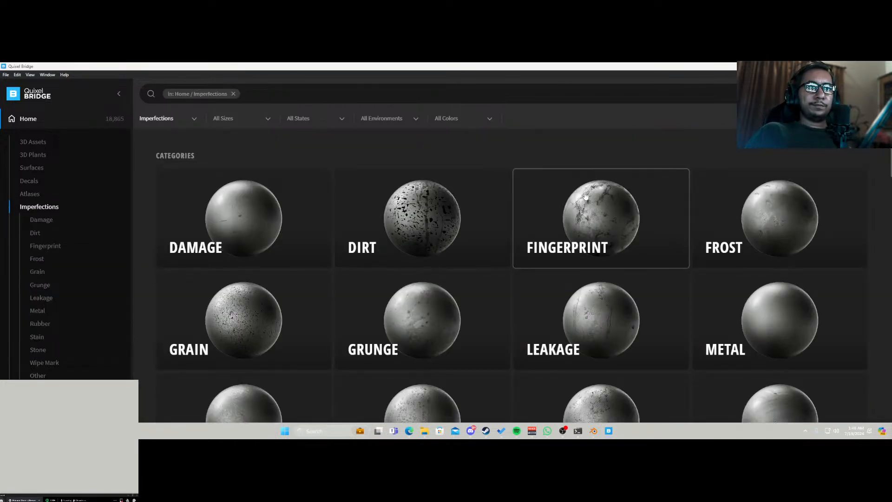
pyautogui.scroll(-1, 586, 197)
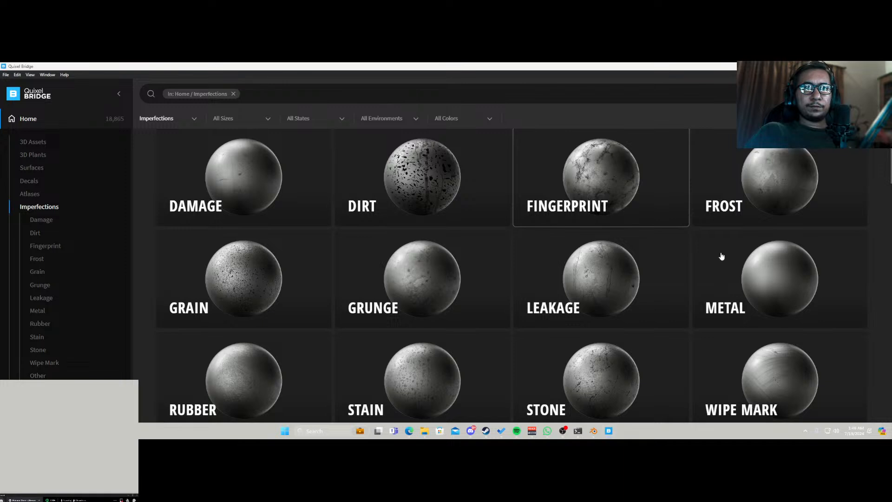
pyautogui.click(756, 272)
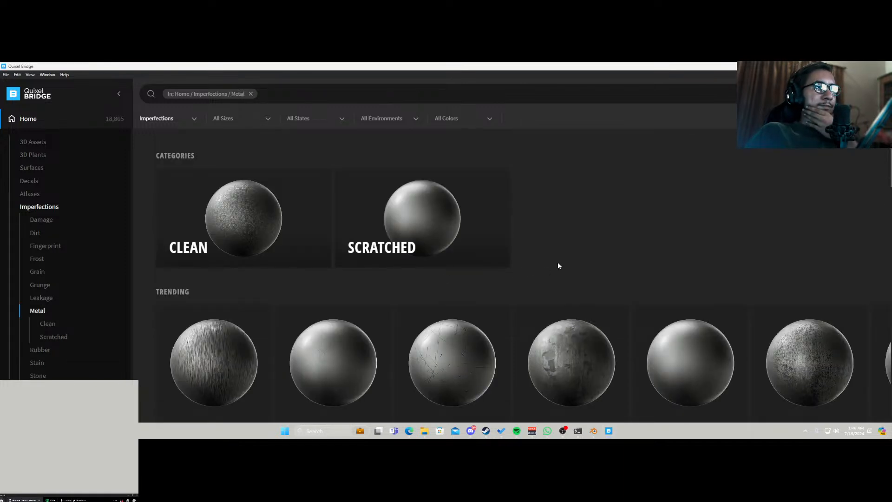
# Browse the metal imperfection surfaces for a scratched texture suited to the kunai's blade.
pyautogui.scroll(-2, 559, 265)
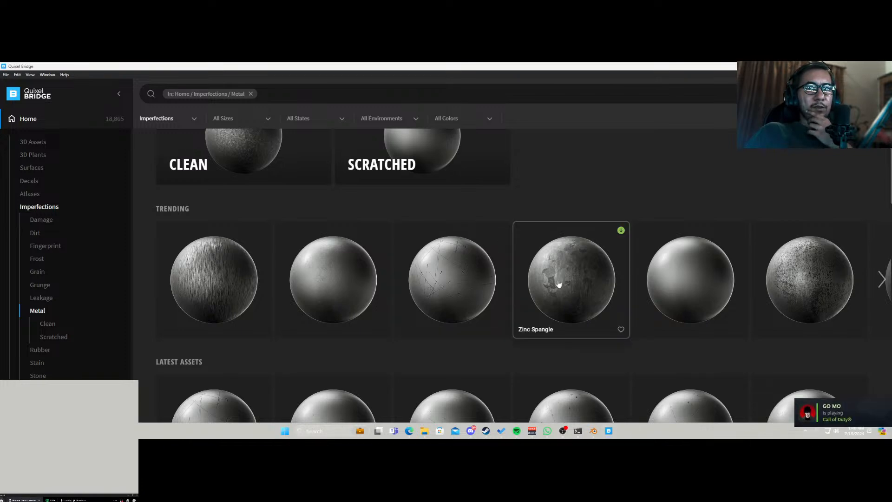
pyautogui.scroll(-1, 482, 290)
pyautogui.scroll(-5, 480, 291)
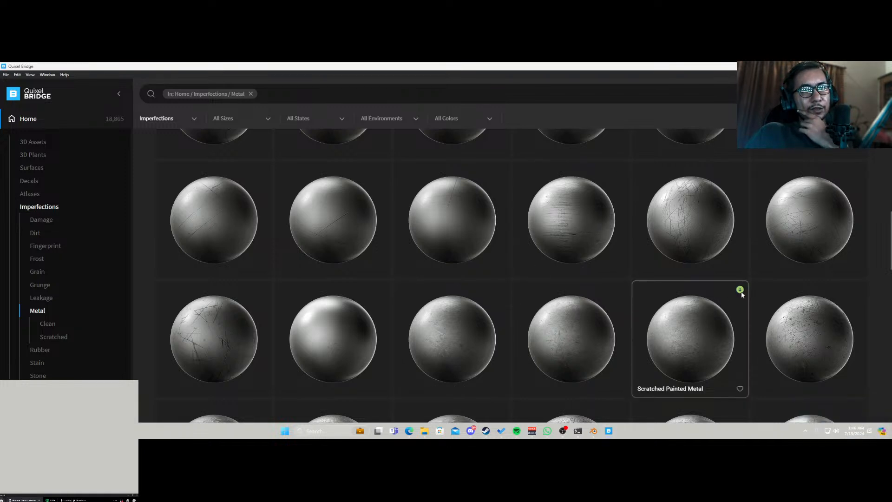
pyautogui.scroll(-3, 692, 323)
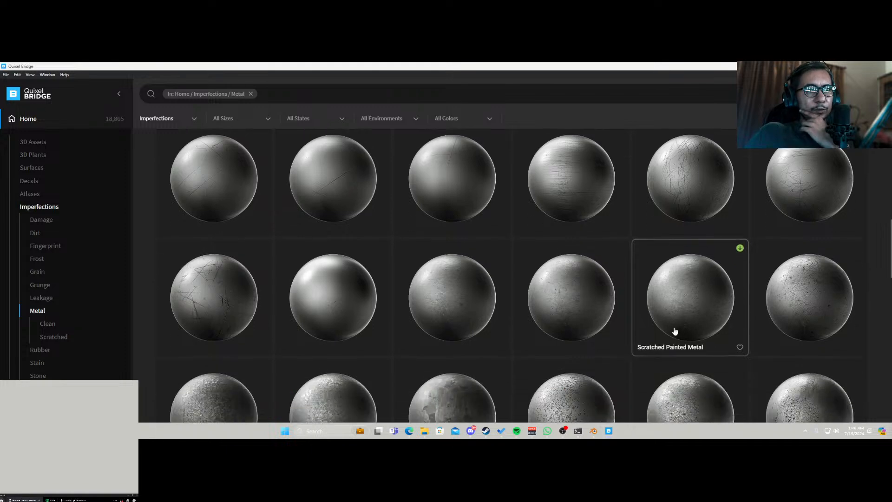
pyautogui.scroll(-2, 535, 346)
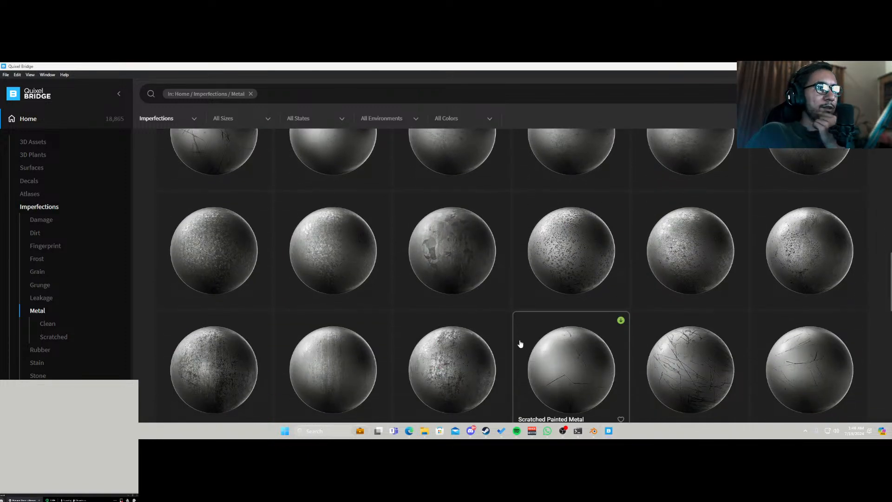
pyautogui.scroll(-2, 525, 343)
pyautogui.scroll(-2, 543, 330)
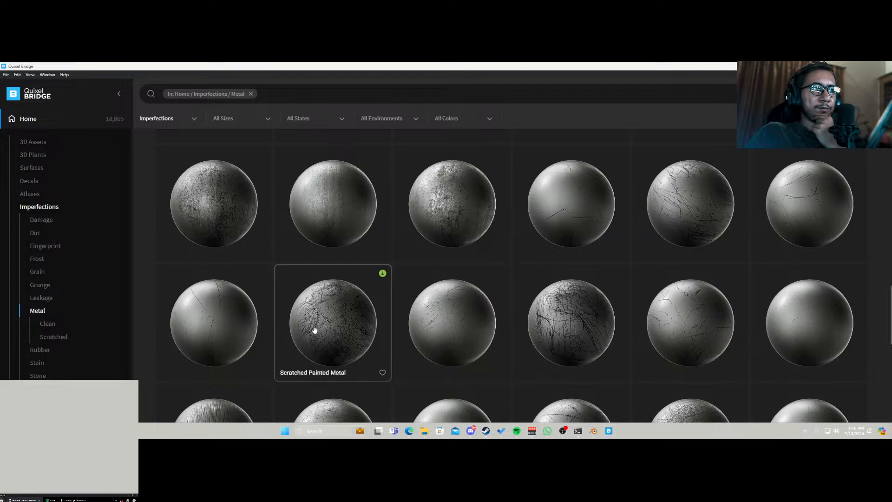
pyautogui.scroll(-5, 297, 327)
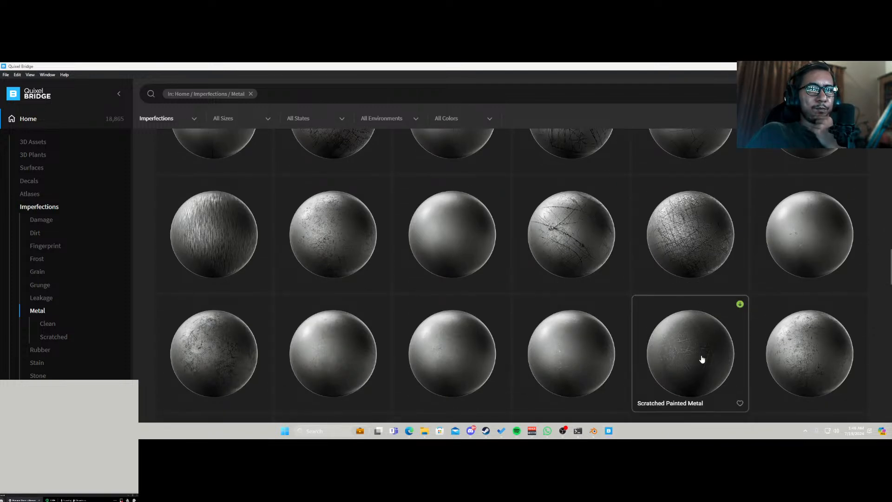
pyautogui.scroll(-1, 743, 320)
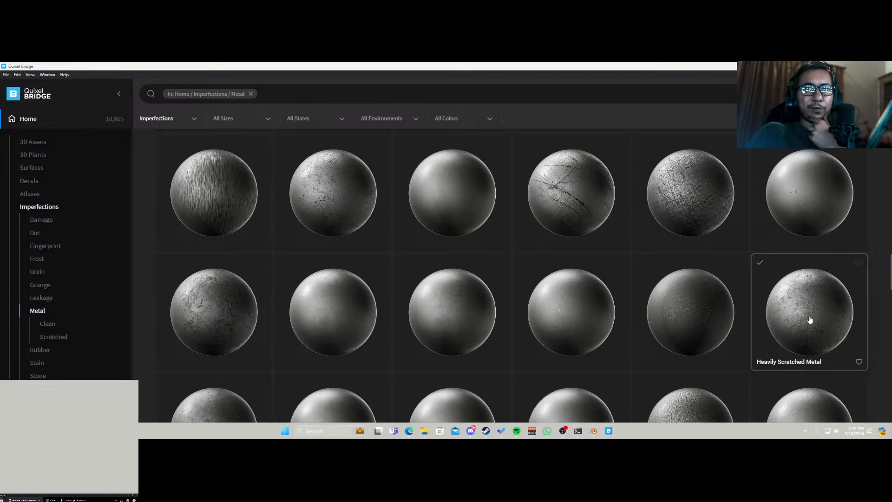
pyautogui.scroll(-2, 804, 328)
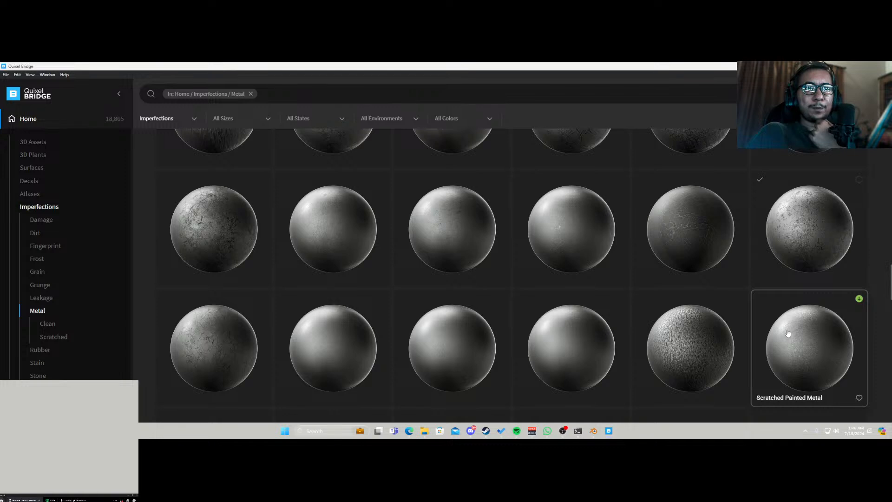
pyautogui.scroll(2, 787, 334)
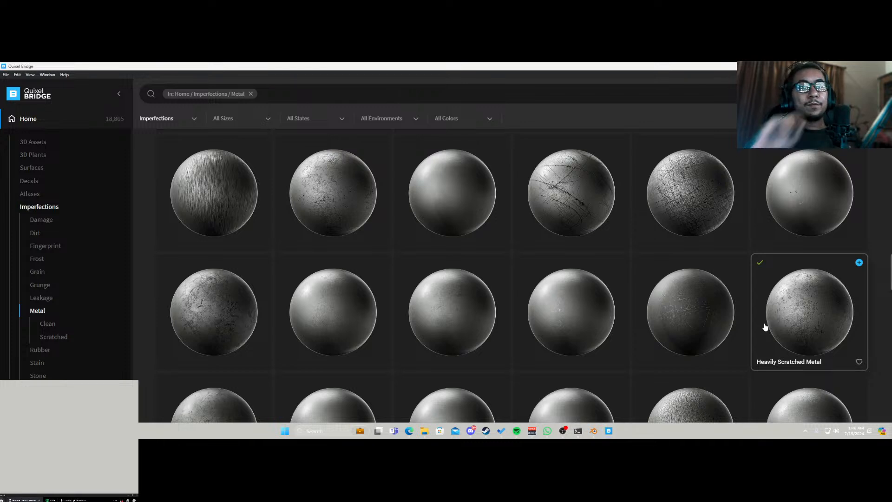
# Open the file folder of Heavily Scratched Metal and bring its texture map into Blender's Kunai node tree as an RGB image node.
pyautogui.rightClick(805, 301)
pyautogui.click(811, 307)
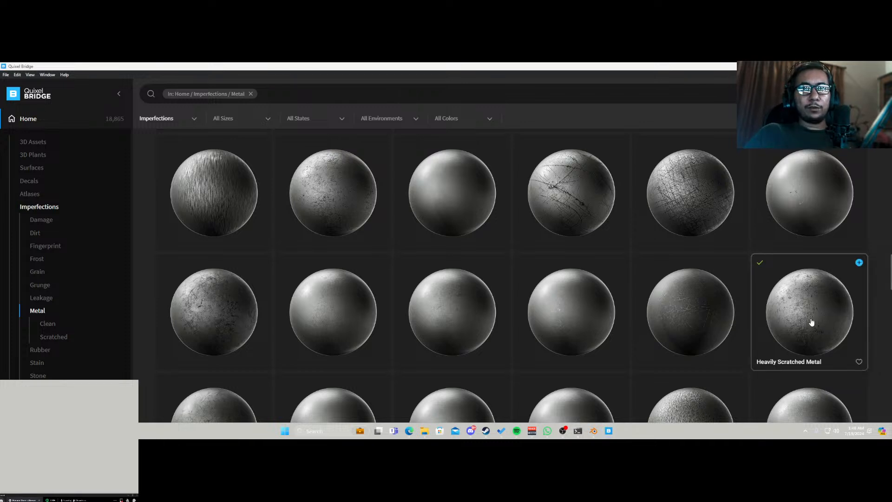
pyautogui.rightClick(807, 298)
pyautogui.click(817, 306)
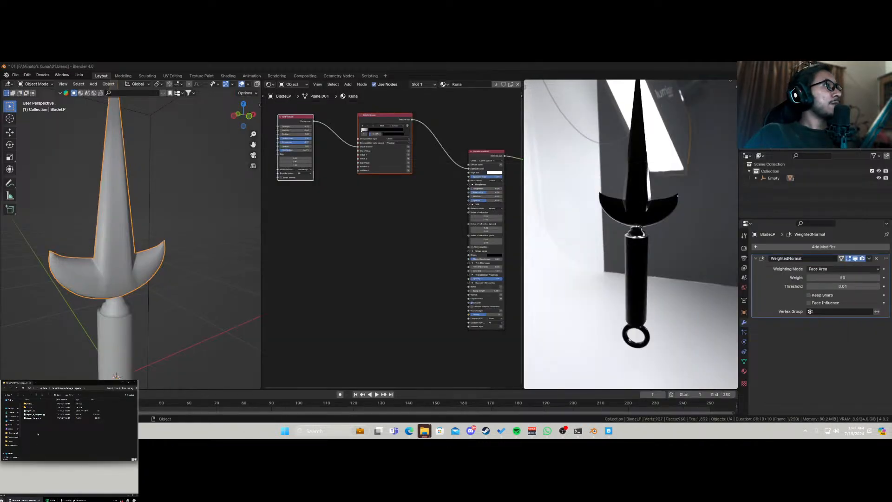
pyautogui.moveTo(38, 414); pyautogui.dragTo(374, 238)
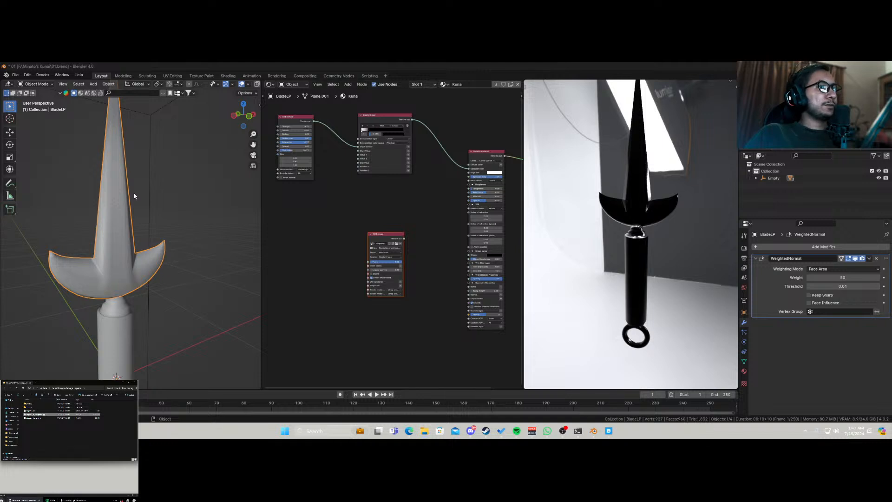
# Connect the RGB image's output to the Metallic material's Roughness and inspect the scratches on the blade up close.
pyautogui.scroll(1, 394, 236)
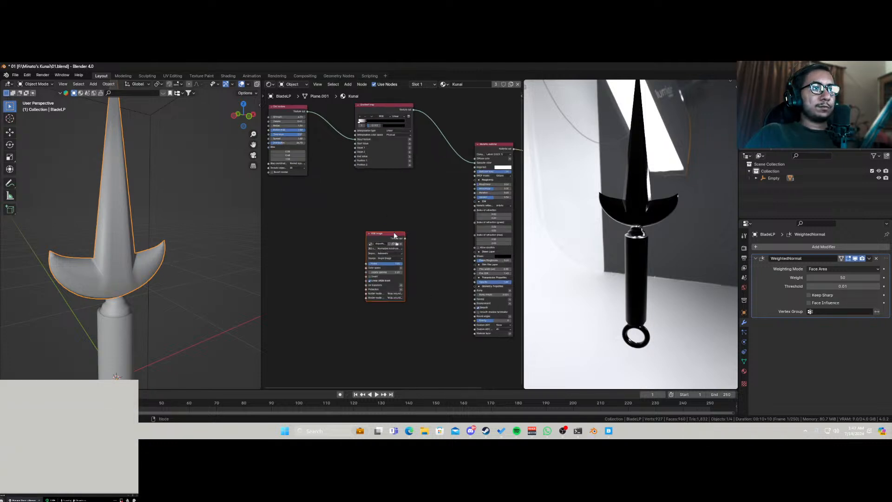
pyautogui.moveTo(405, 238); pyautogui.dragTo(474, 184)
pyautogui.moveTo(664, 220); pyautogui.dragTo(659, 282, button='middle')
pyautogui.scroll(4, 665, 180)
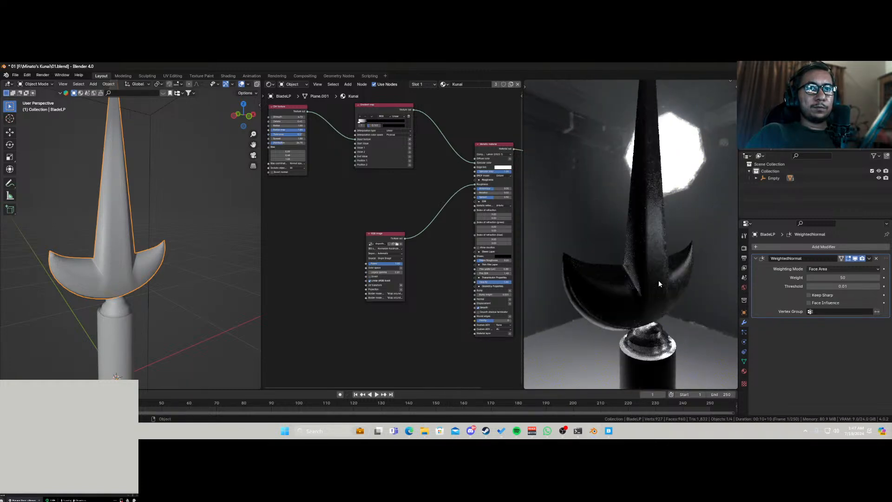
pyautogui.scroll(3, 660, 281)
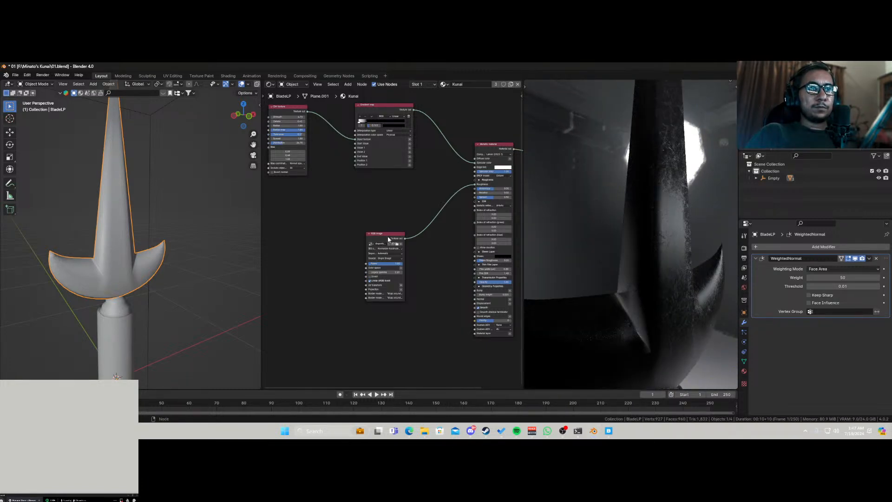
# Enable the Octane Imager for the preview and turn on ACES tone mapping.
pyautogui.scroll(1, 397, 174)
pyautogui.moveTo(397, 174); pyautogui.dragTo(407, 263, button='middle')
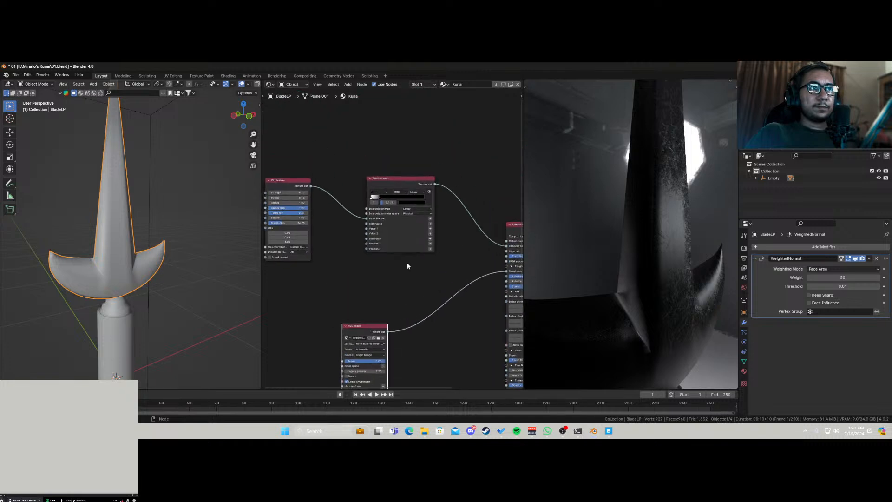
pyautogui.scroll(2, 393, 239)
pyautogui.press('n')
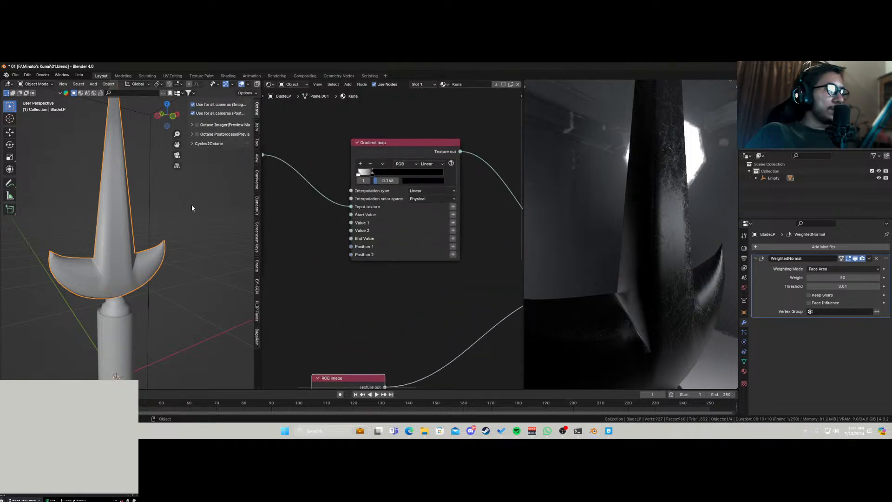
pyautogui.click(196, 124)
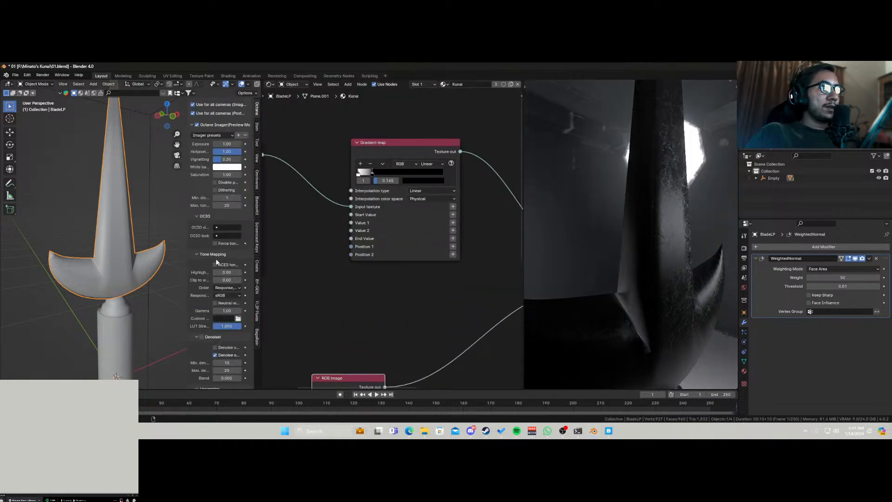
pyautogui.click(215, 264)
pyautogui.click(193, 126)
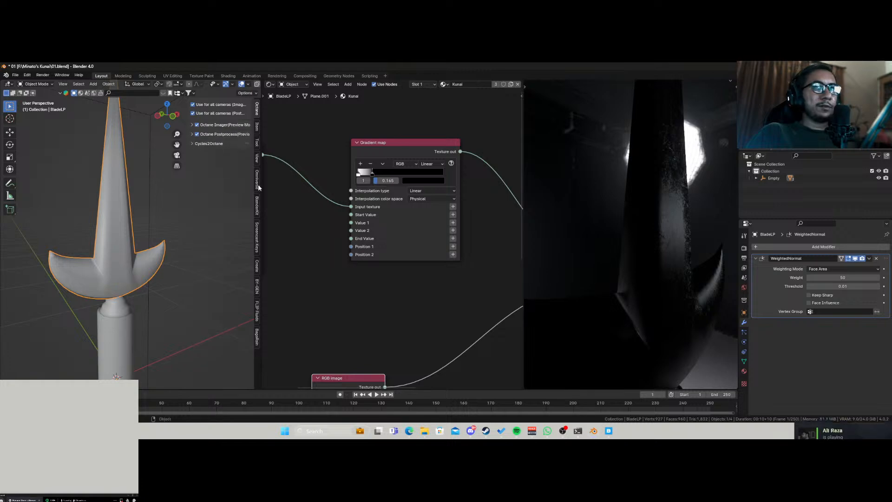
# Lighten the Gradient map's black stop to dark grey and check the metal from another angle.
pyautogui.scroll(-3, 429, 296)
pyautogui.scroll(-3, 659, 287)
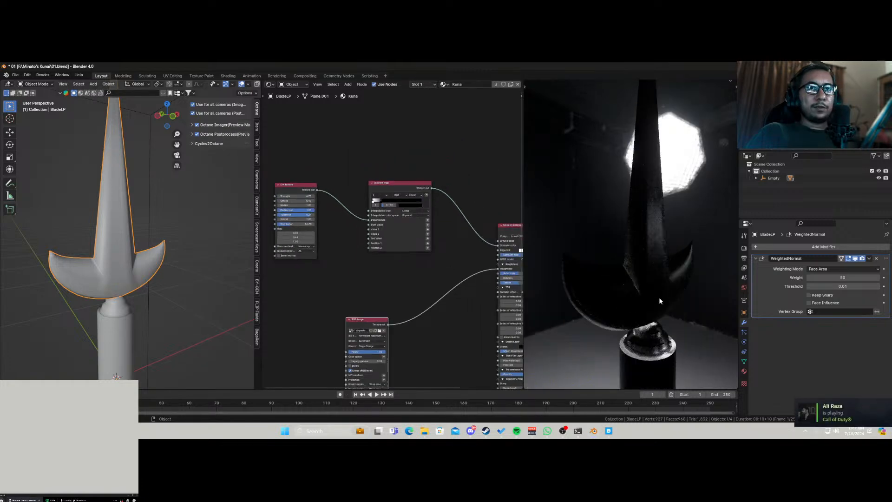
pyautogui.moveTo(659, 297)
pyautogui.mouseDown(button='middle')
pyautogui.moveTo(543, 303)
pyautogui.moveTo(672, 302)
pyautogui.moveTo(665, 284)
pyautogui.mouseUp(button='middle')
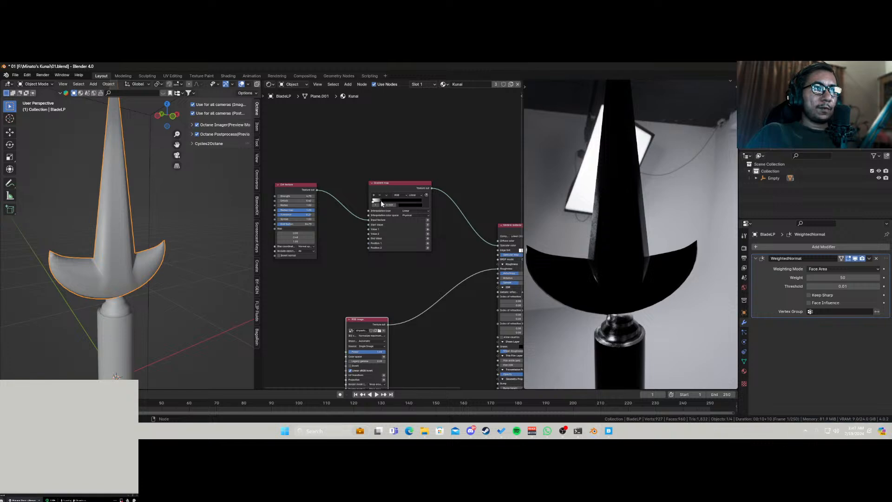
pyautogui.click(409, 204)
pyautogui.moveTo(441, 174); pyautogui.dragTo(440, 162)
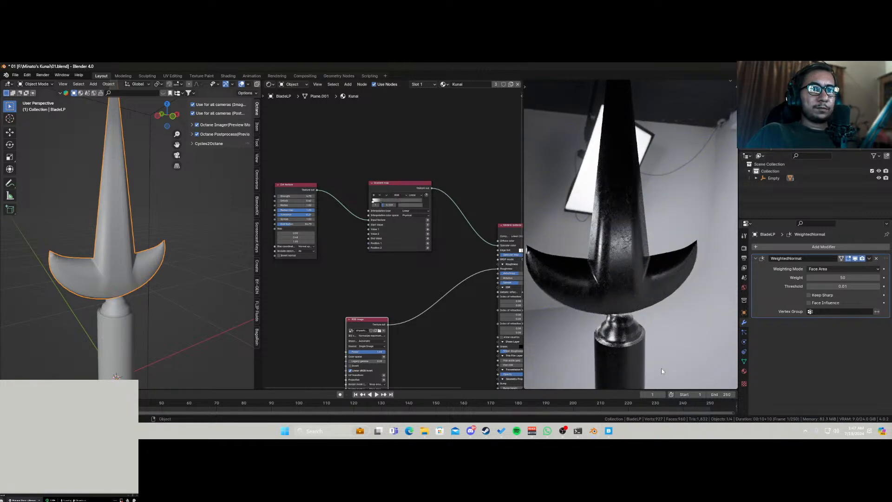
pyautogui.moveTo(662, 368); pyautogui.dragTo(622, 279, button='middle')
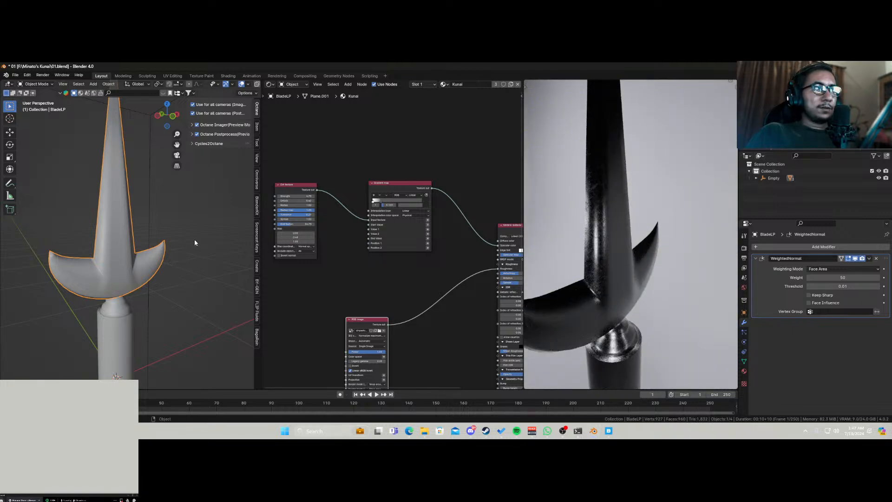
# Save the Blender file and inspect the blade and guard in the rendered preview.
pyautogui.hotkey('ctrl', 's')
pyautogui.scroll(-2, 601, 292)
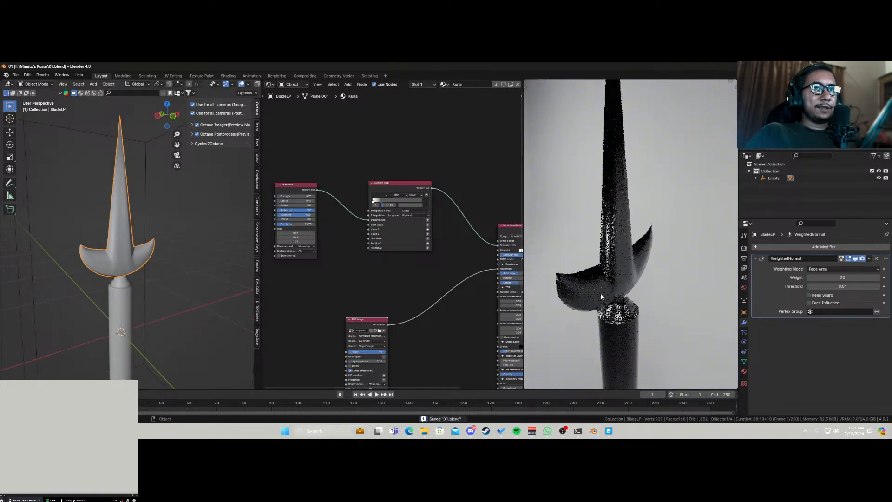
pyautogui.moveTo(601, 292)
pyautogui.mouseDown(button='middle')
pyautogui.moveTo(621, 314)
pyautogui.moveTo(604, 292)
pyautogui.moveTo(607, 301)
pyautogui.mouseUp(button='middle')
pyautogui.scroll(4, 110, 278)
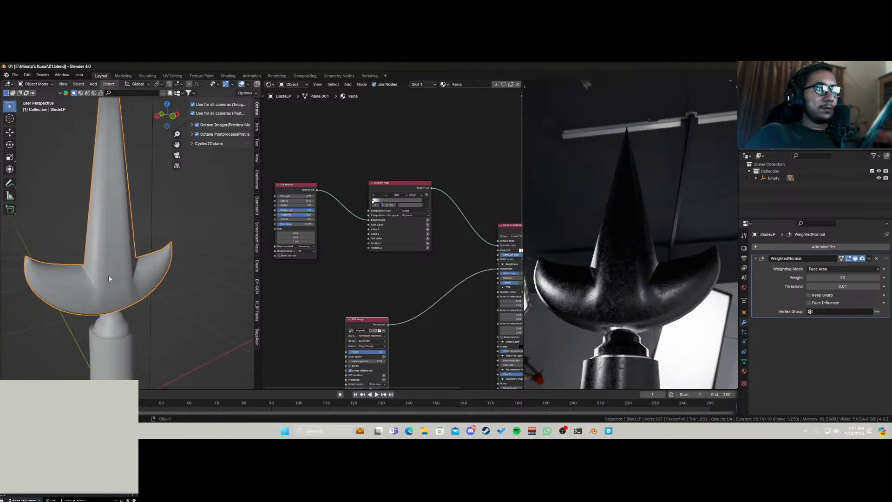
# Raise the top edge ring of the handle's collar along Z until it meets the underside of the guard.
pyautogui.moveTo(110, 278)
pyautogui.mouseDown(button='middle')
pyautogui.moveTo(96, 264)
pyautogui.moveTo(102, 278)
pyautogui.mouseUp(button='middle')
pyautogui.click(98, 288)
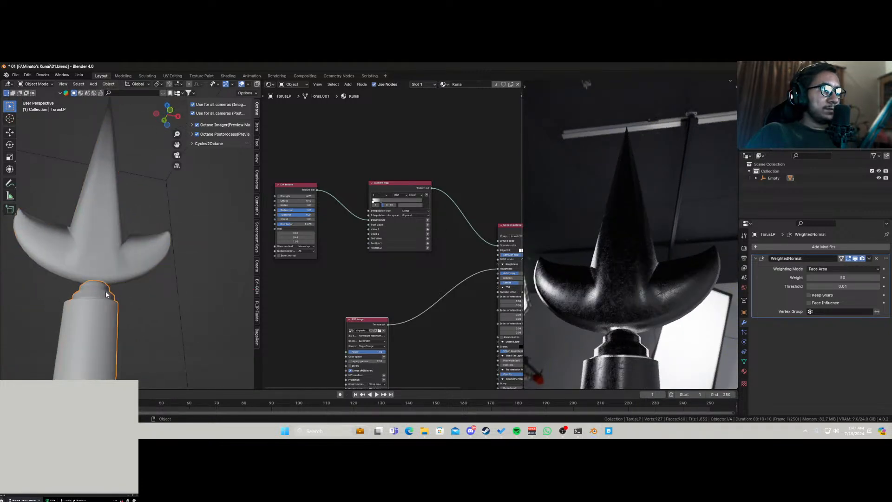
pyautogui.press('Tab')
pyautogui.scroll(3, 121, 296)
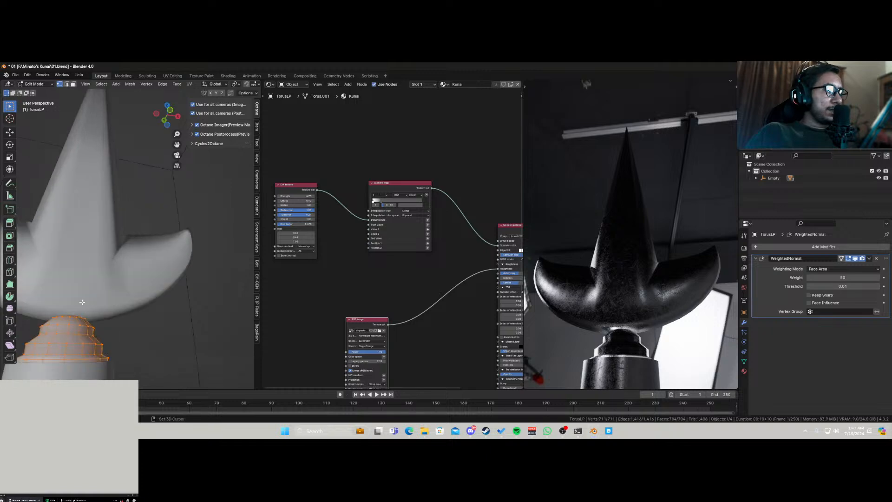
pyautogui.moveTo(122, 296); pyautogui.dragTo(173, 312, button='middle')
pyautogui.scroll(3, 174, 312)
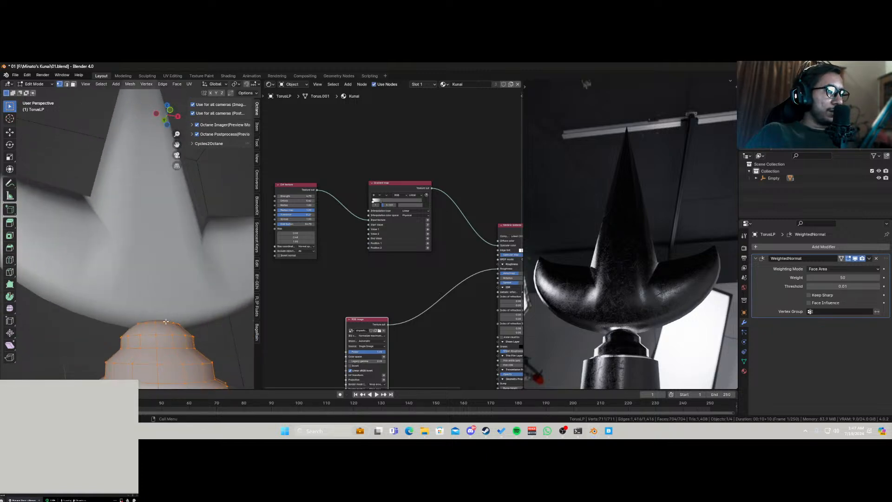
pyautogui.click(166, 322)
pyautogui.press('g')
pyautogui.press('z')
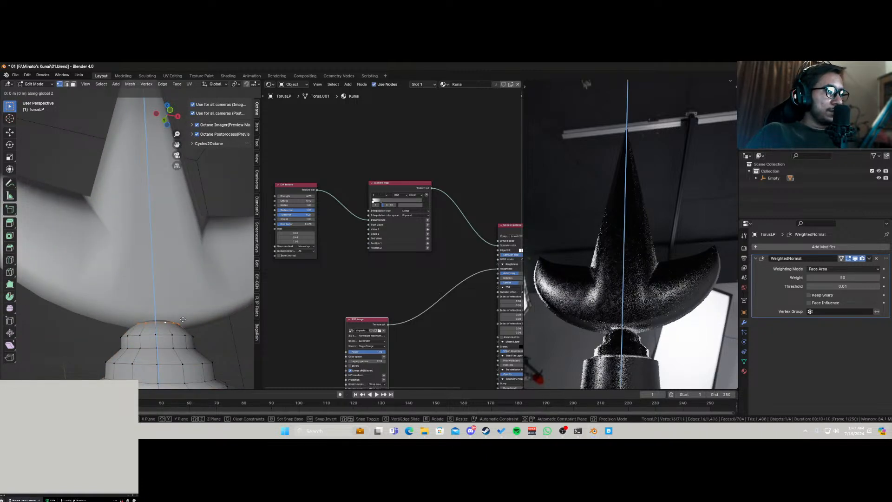
pyautogui.click(181, 309)
# Check the collar joint from the side, leave mesh editing and save the Blender file.
pyautogui.moveTo(180, 308); pyautogui.dragTo(221, 330, button='middle')
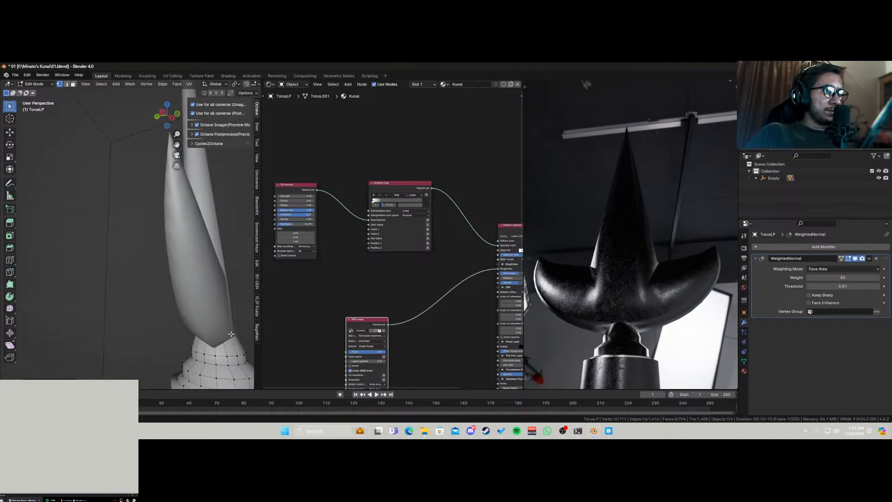
pyautogui.scroll(-5, 221, 330)
pyautogui.press('KP_1')
pyautogui.press('KP_3')
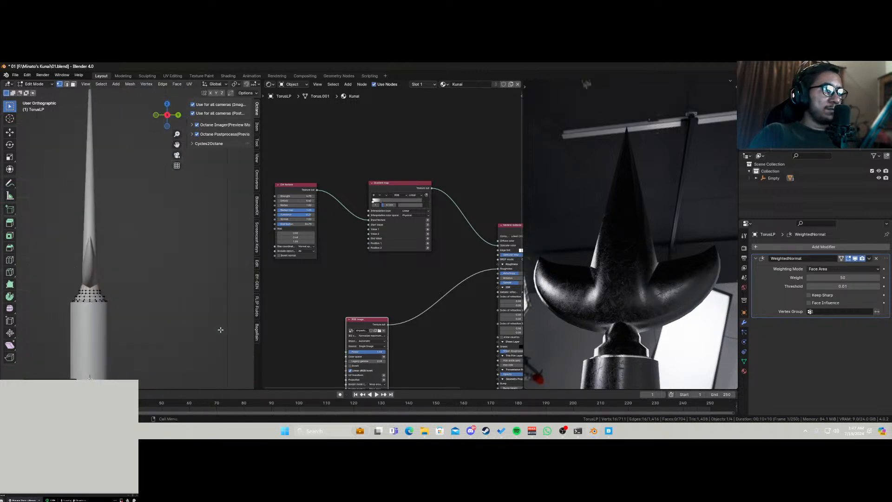
pyautogui.scroll(3, 128, 312)
pyautogui.keyDown('shift'); pyautogui.moveTo(96, 274); pyautogui.dragTo(163, 273, button='middle'); pyautogui.keyUp('shift')
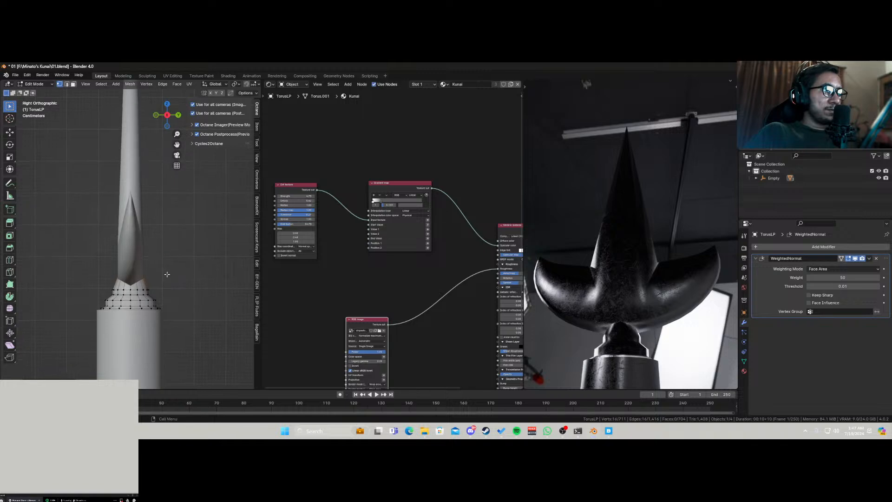
pyautogui.press('Tab')
pyautogui.moveTo(635, 326); pyautogui.dragTo(623, 335, button='middle')
pyautogui.hotkey('ctrl', 's')
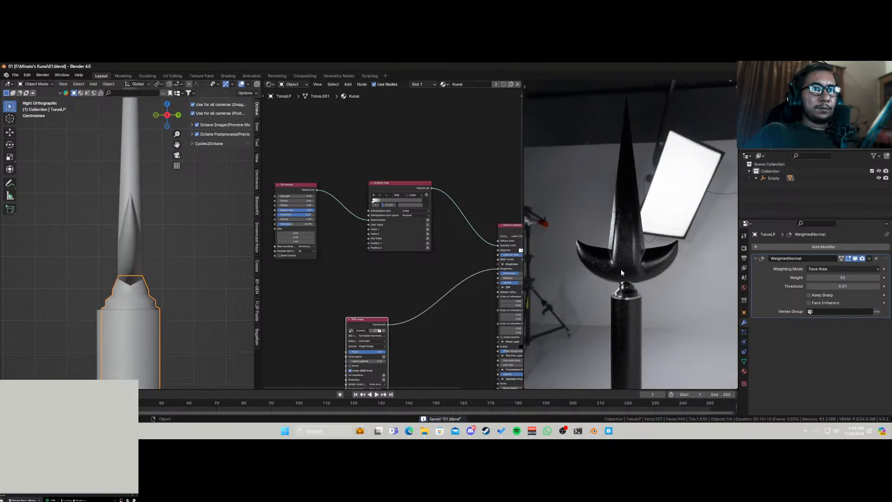
# Add a level 3 Subdivision modifier to the blade and guard mesh.
pyautogui.click(141, 241)
pyautogui.moveTo(141, 240); pyautogui.dragTo(151, 289, button='middle')
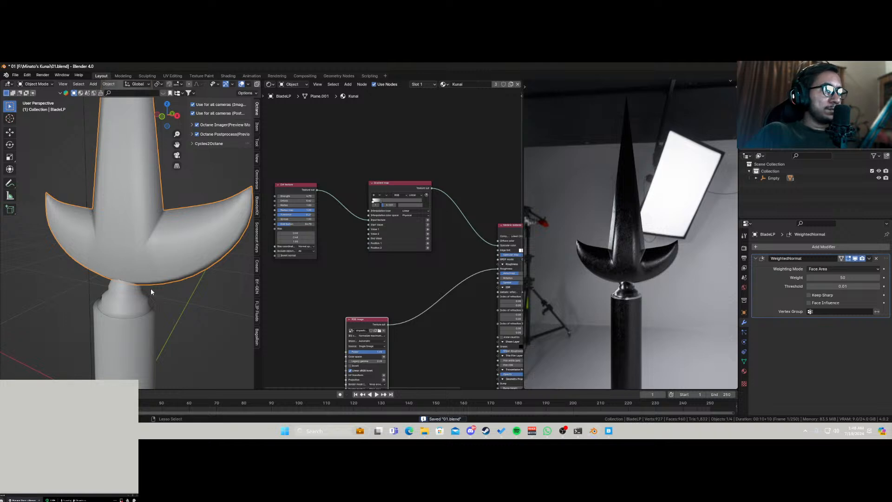
pyautogui.hotkey('ctrl', '3')
pyautogui.scroll(-5, 154, 281)
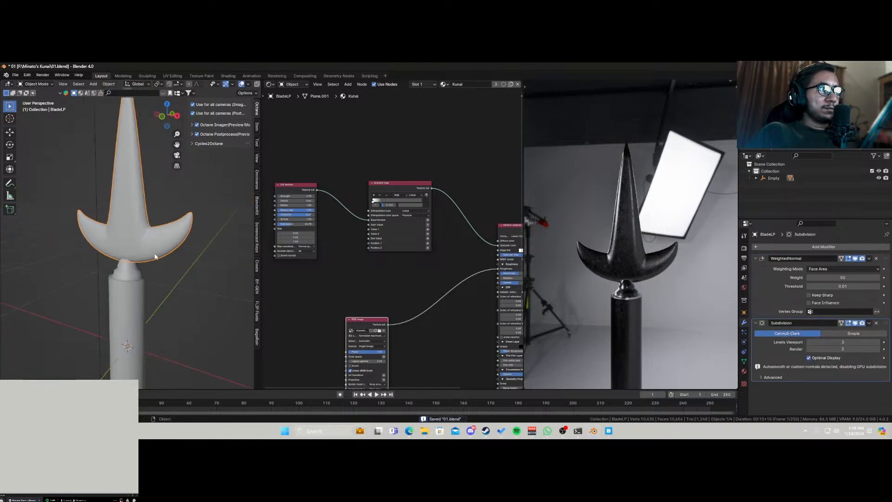
# Add a level 2 Subdivision modifier to the handle mesh.
pyautogui.click(135, 273)
pyautogui.scroll(5, 139, 278)
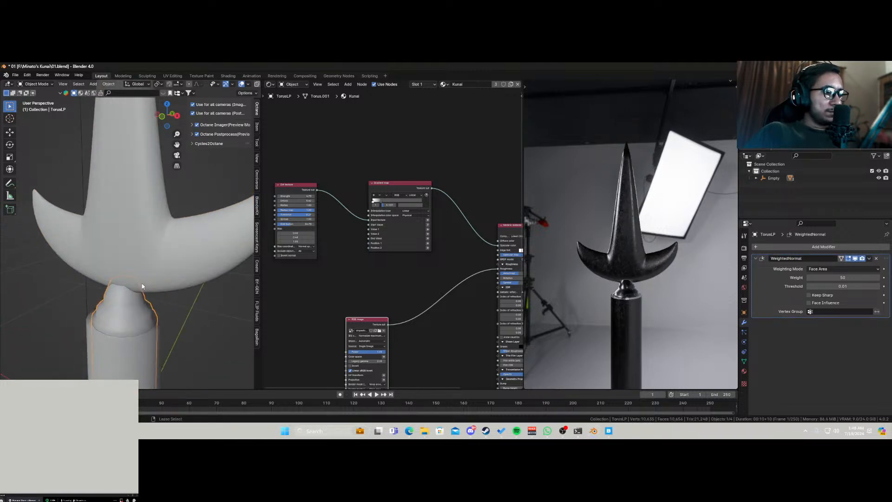
pyautogui.scroll(-2, 139, 318)
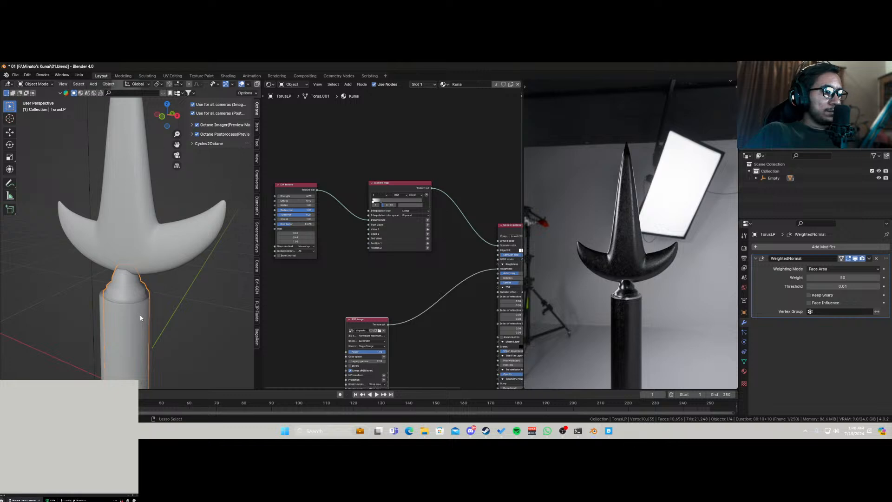
pyautogui.hotkey('ctrl', '2')
pyautogui.scroll(4, 154, 286)
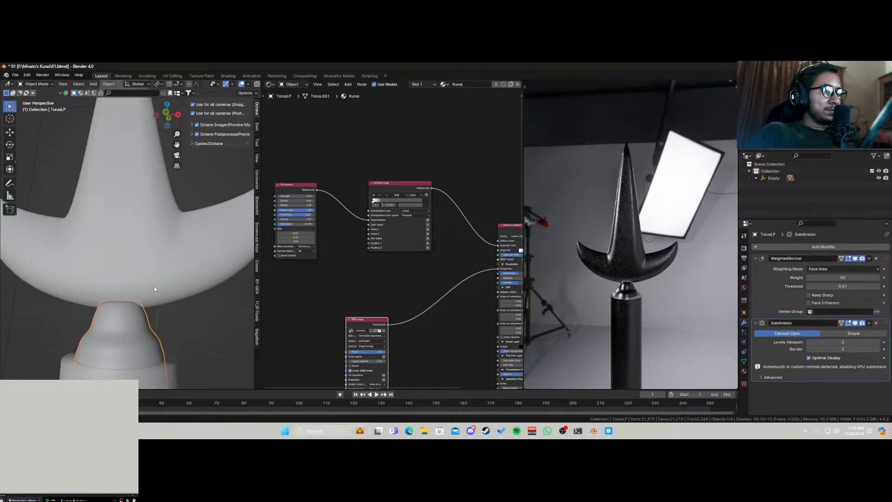
# Add a supporting edge loop close to the top rim of the handle's collar.
pyautogui.moveTo(155, 286); pyautogui.dragTo(168, 290, button='middle')
pyautogui.press('Tab')
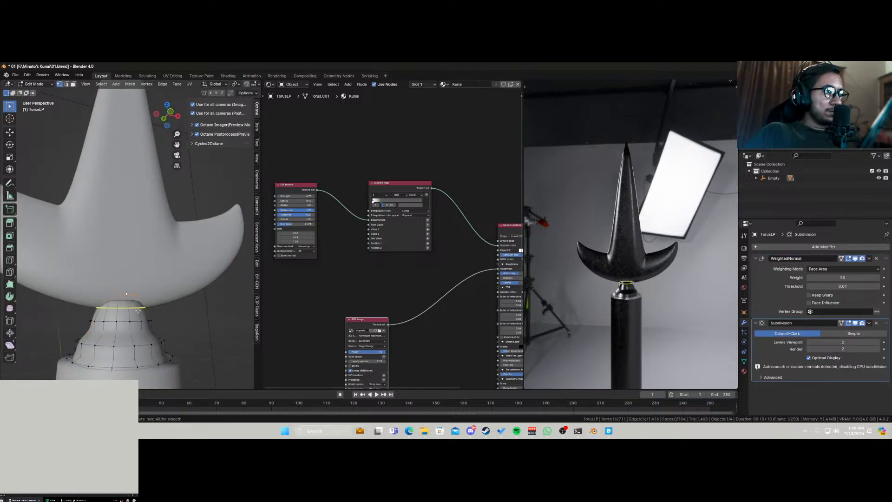
pyautogui.press('Tab')
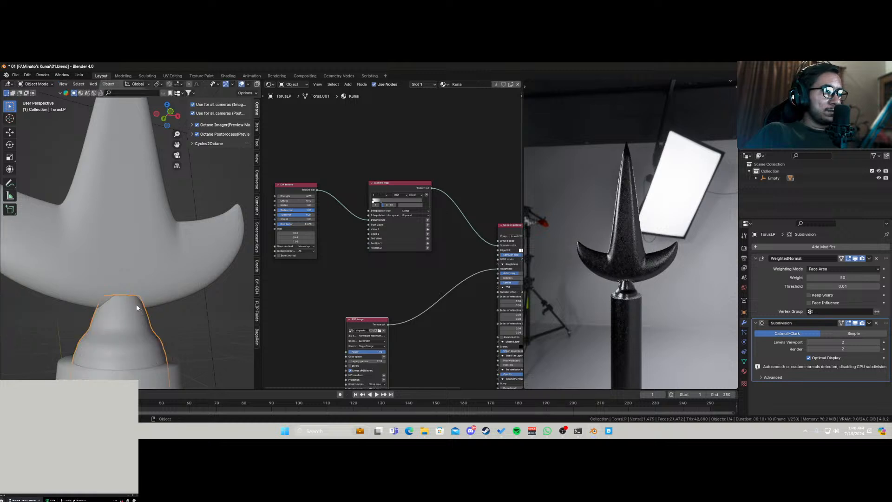
# Thicken the blade by scaling it up along the Y axis over the collar, and save the file.
pyautogui.moveTo(133, 307); pyautogui.dragTo(186, 316, button='middle')
pyautogui.click(144, 306)
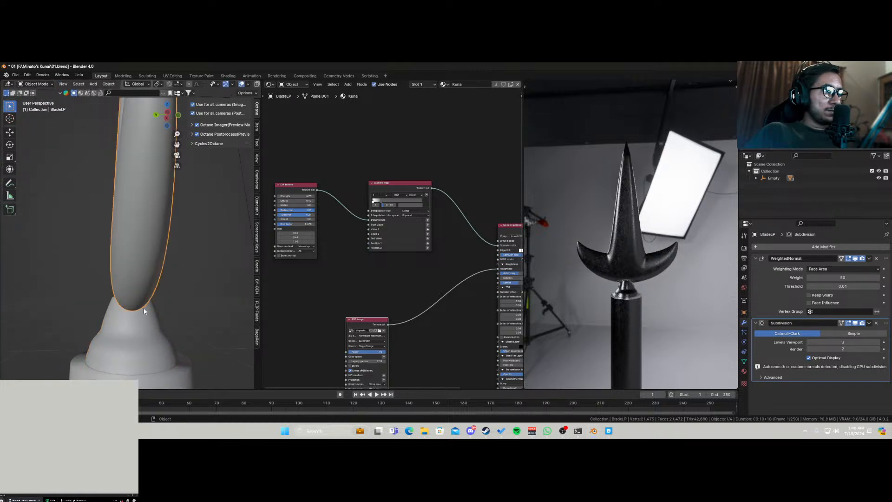
pyautogui.scroll(-4, 143, 310)
pyautogui.press('s')
pyautogui.press('x')
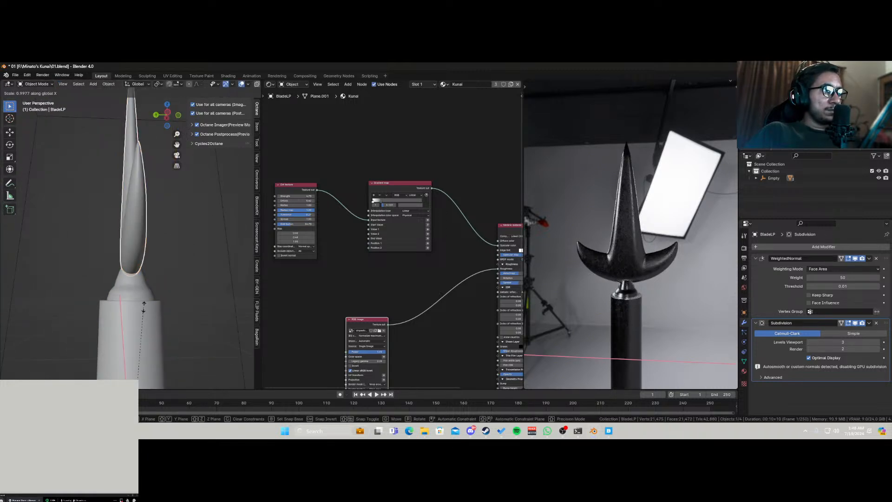
pyautogui.press('y')
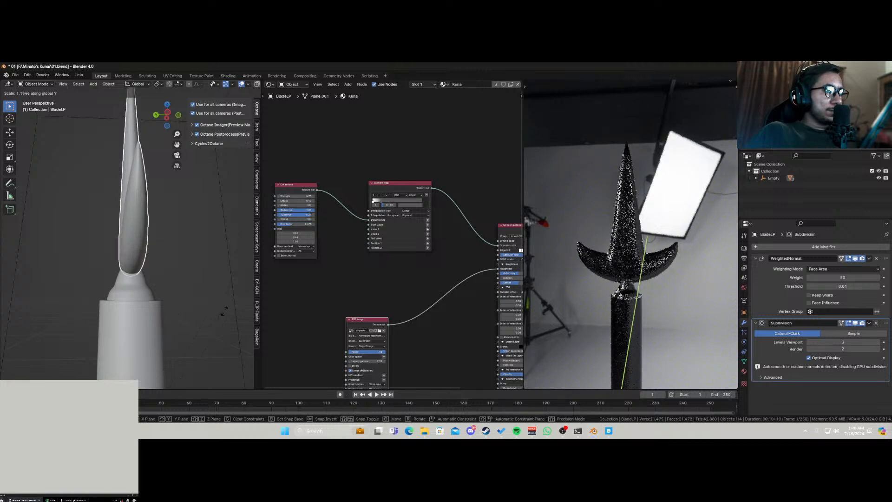
pyautogui.click(130, 285)
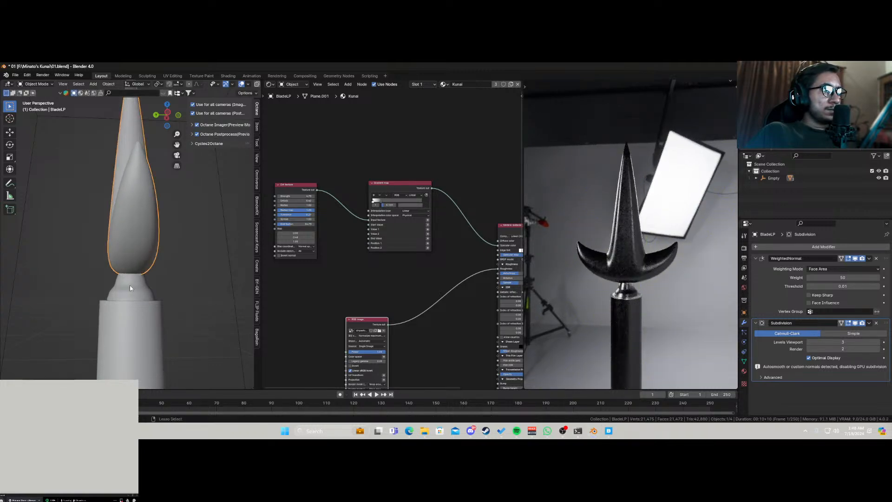
pyautogui.hotkey('ctrl', 's')
# Select the blade's tip vertex, grow the selection to the surrounding long faces and subdivide them.
pyautogui.click(86, 272)
pyautogui.moveTo(86, 272); pyautogui.dragTo(129, 271, button='middle')
pyautogui.click(124, 227)
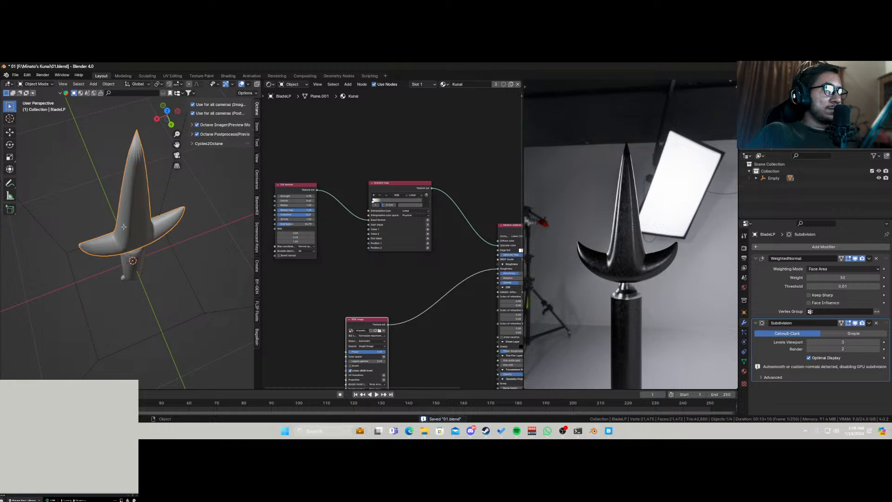
pyautogui.press('Tab')
pyautogui.moveTo(124, 227); pyautogui.dragTo(137, 191, button='middle')
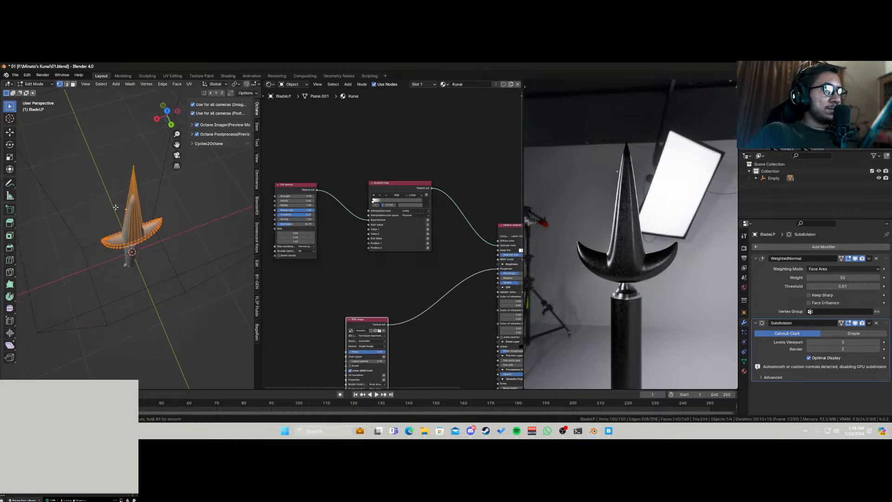
pyautogui.scroll(2, 132, 185)
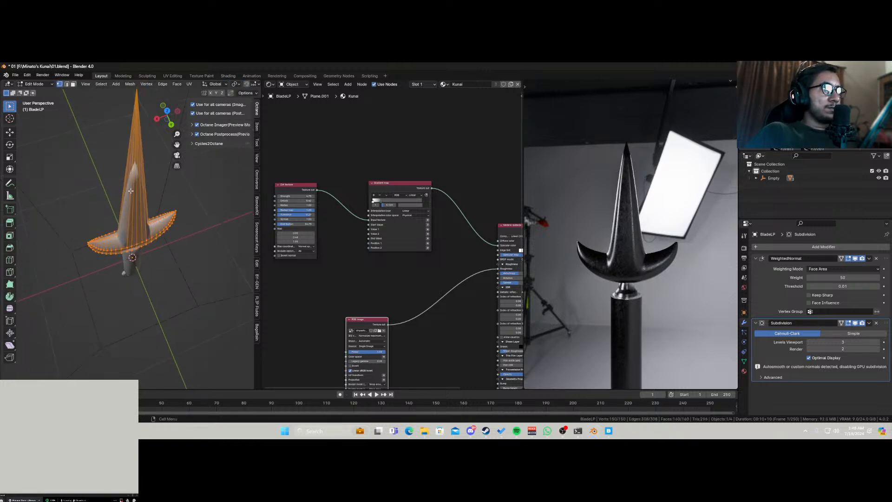
pyautogui.scroll(-2, 130, 185)
pyautogui.moveTo(135, 224); pyautogui.dragTo(139, 153, button='middle')
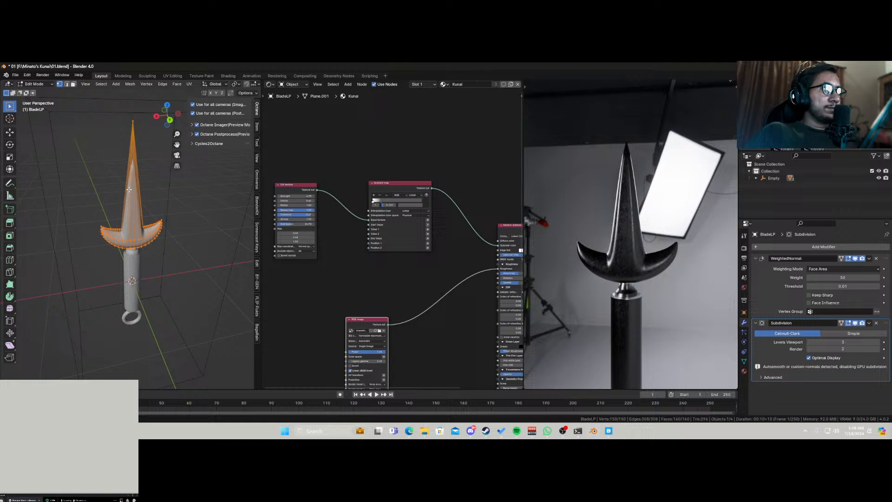
pyautogui.click(126, 118)
pyautogui.press('ctrl+KP_Add')
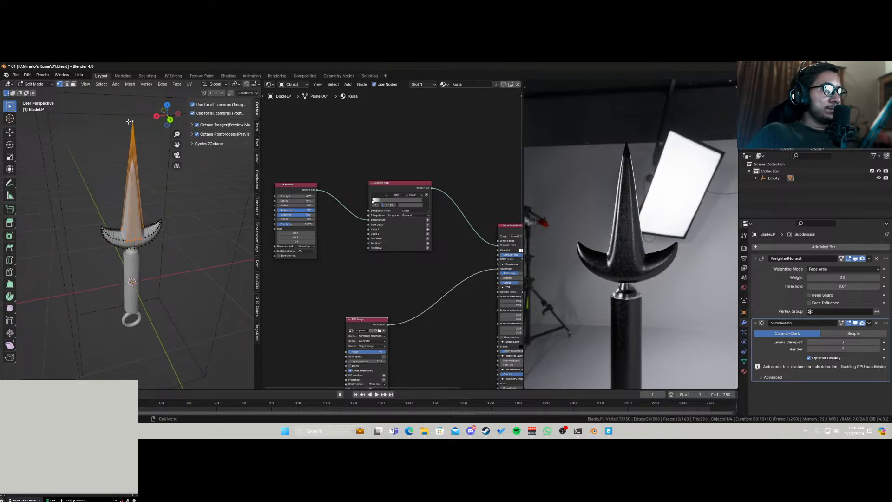
pyautogui.rightClick(134, 143)
pyautogui.click(128, 152)
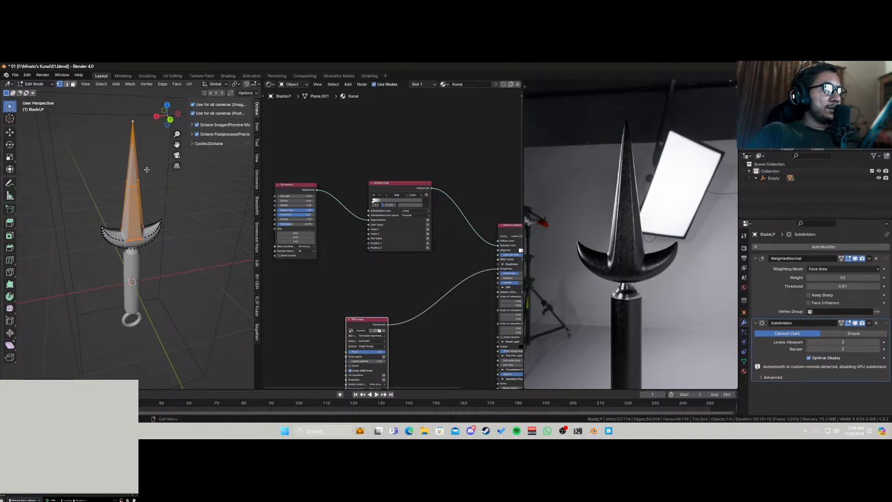
# Select the new vertex ring around the blade and edge-slide it toward the tip to sharpen the point.
pyautogui.scroll(3, 135, 191)
pyautogui.click(138, 142)
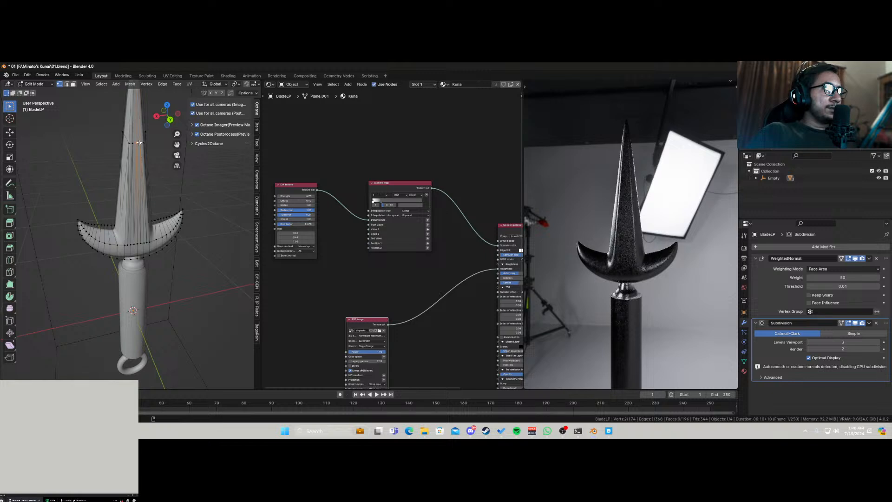
pyautogui.click(146, 141)
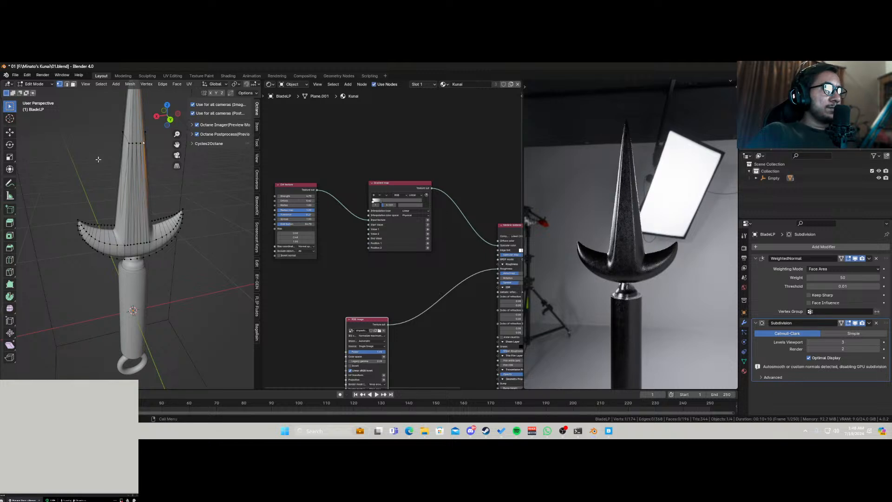
pyautogui.moveTo(98, 159); pyautogui.dragTo(158, 163, button='middle')
pyautogui.keyDown('ctrl'); pyautogui.click(129, 135); pyautogui.keyUp('ctrl')
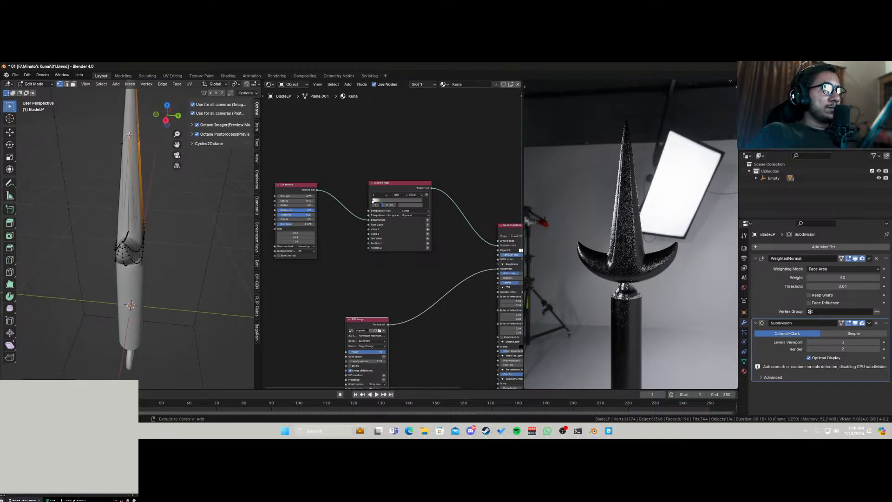
pyautogui.moveTo(129, 134)
pyautogui.mouseDown(button='middle')
pyautogui.moveTo(93, 159)
pyautogui.moveTo(116, 132)
pyautogui.moveTo(130, 149)
pyautogui.mouseUp(button='middle')
pyautogui.keyDown('ctrl'); pyautogui.click(116, 132); pyautogui.keyUp('ctrl')
pyautogui.press('g')
pyautogui.press('g')
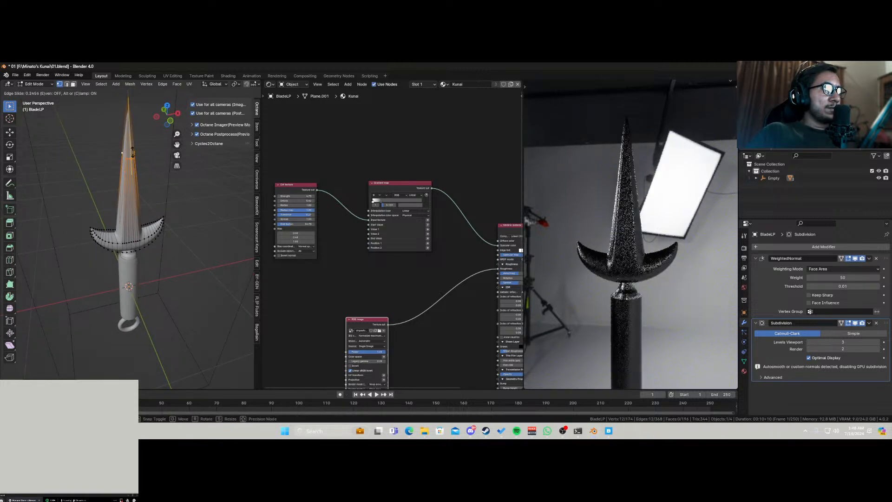
pyautogui.click(126, 117)
# Leave mesh editing, inspect the smoothed kunai in both viewports and save the file.
pyautogui.scroll(5, 63, 252)
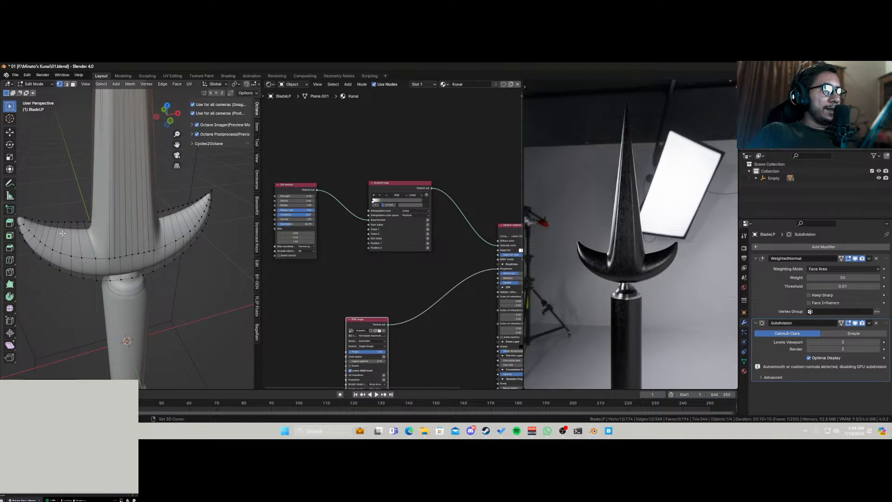
pyautogui.moveTo(62, 233); pyautogui.dragTo(97, 220, button='middle')
pyautogui.press('Tab')
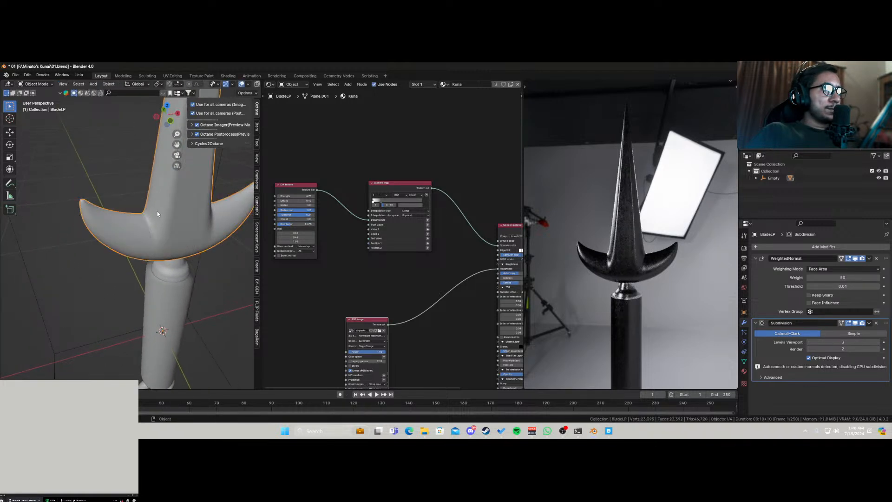
pyautogui.scroll(-5, 157, 213)
pyautogui.moveTo(152, 247); pyautogui.dragTo(115, 200, button='middle')
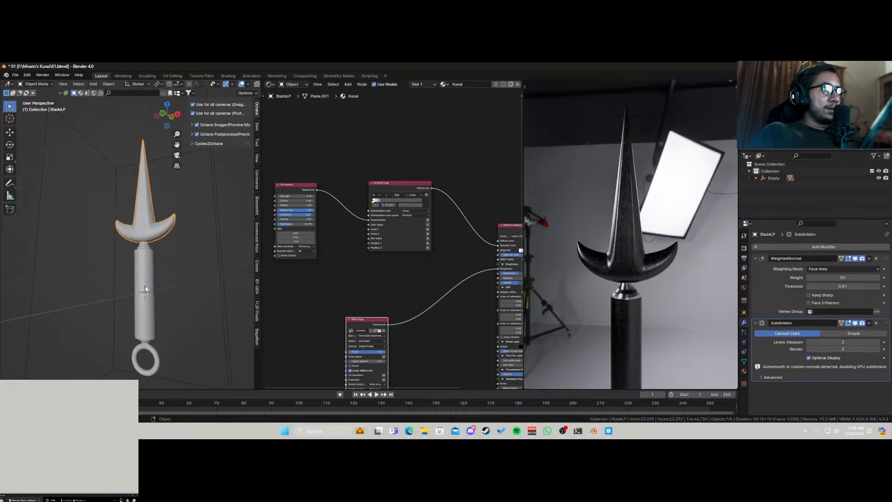
pyautogui.scroll(4, 145, 286)
pyautogui.keyDown('shift'); pyautogui.moveTo(172, 289); pyautogui.dragTo(139, 232, button='middle'); pyautogui.keyUp('shift')
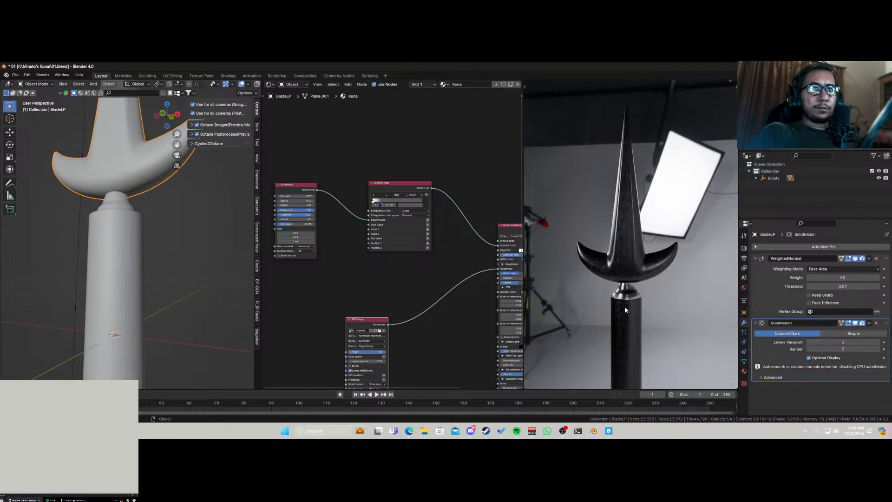
pyautogui.moveTo(632, 311); pyautogui.dragTo(651, 324, button='middle')
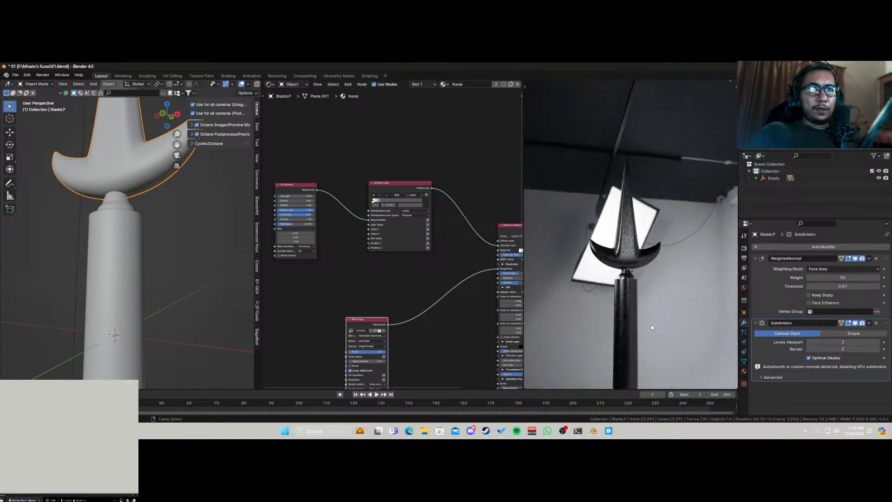
pyautogui.hotkey('ctrl', 's')
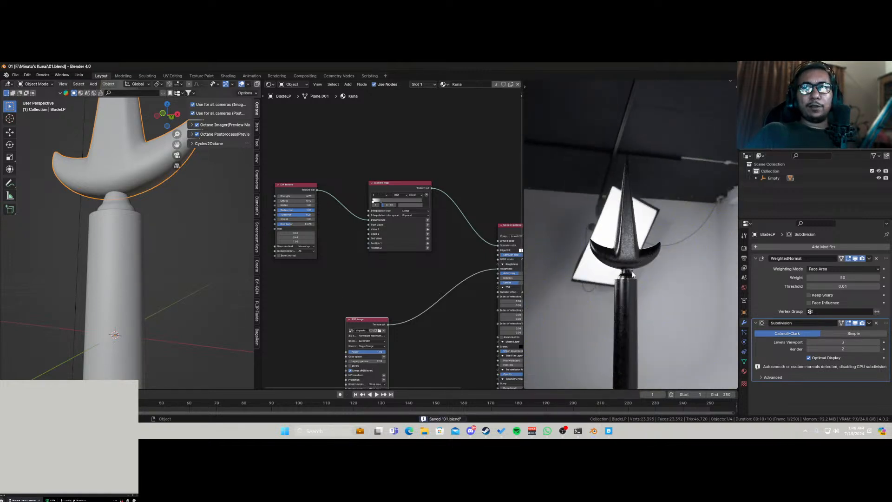
# Enter mesh editing on the blade, select its vertex ring near the tip and grow the selection over the long faces.
pyautogui.moveTo(633, 271); pyautogui.dragTo(599, 286, button='middle')
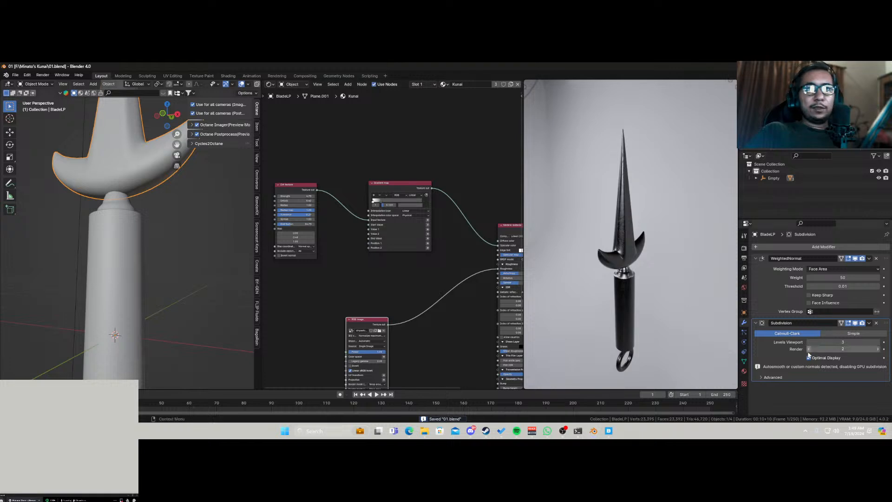
pyautogui.moveTo(143, 213); pyautogui.dragTo(114, 169, button='middle')
pyautogui.press('Tab')
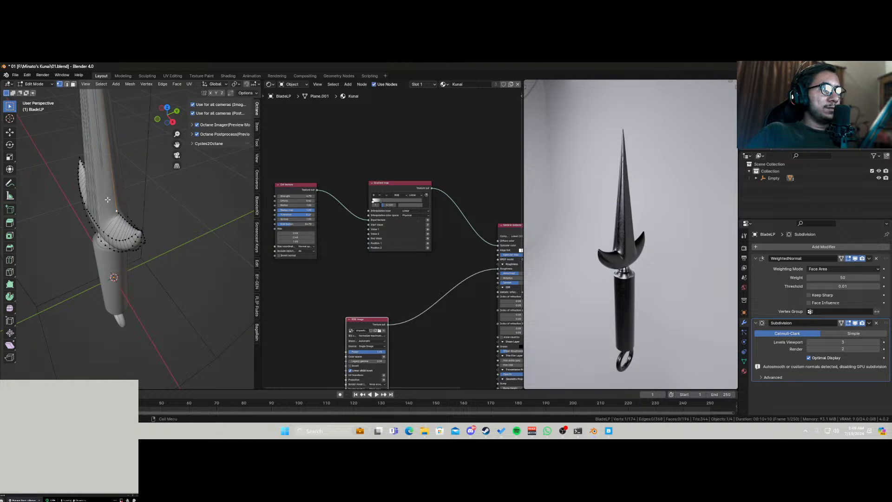
pyautogui.moveTo(107, 198); pyautogui.dragTo(198, 214, button='middle')
pyautogui.scroll(-7, 160, 181)
pyautogui.scroll(3, 156, 184)
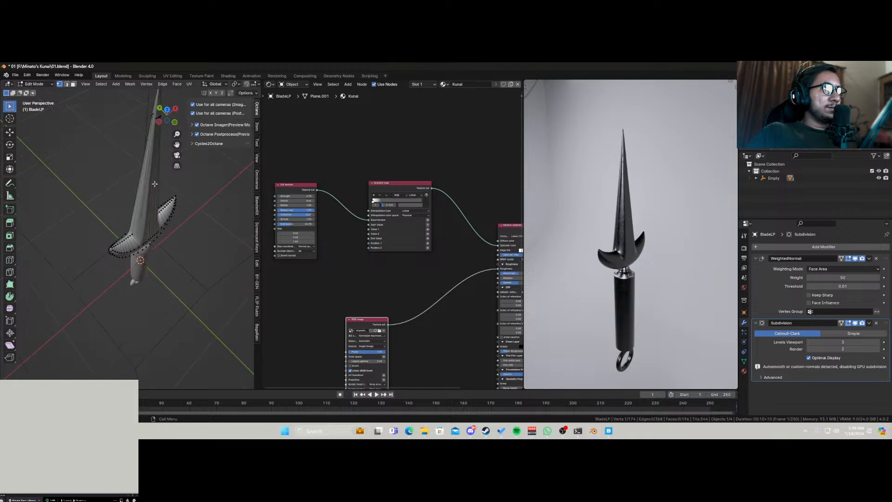
pyautogui.scroll(-2, 151, 167)
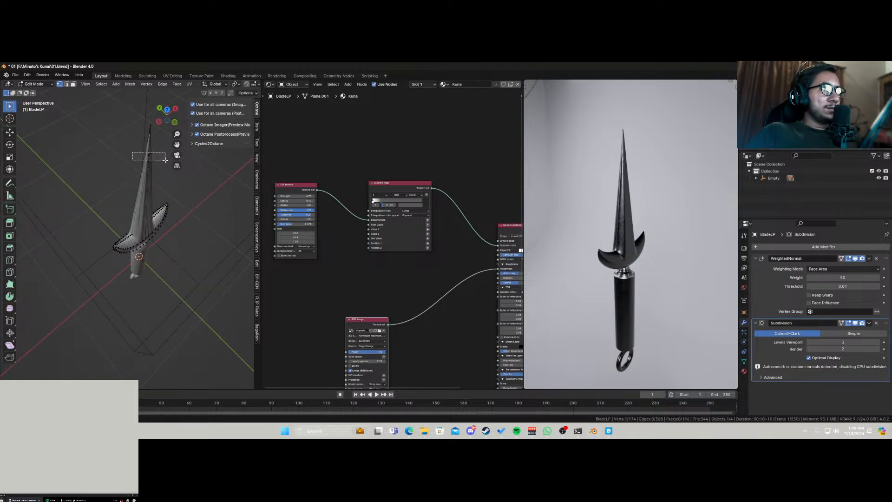
pyautogui.moveTo(166, 159); pyautogui.dragTo(153, 159)
pyautogui.hotkey('ctrl', 'l')
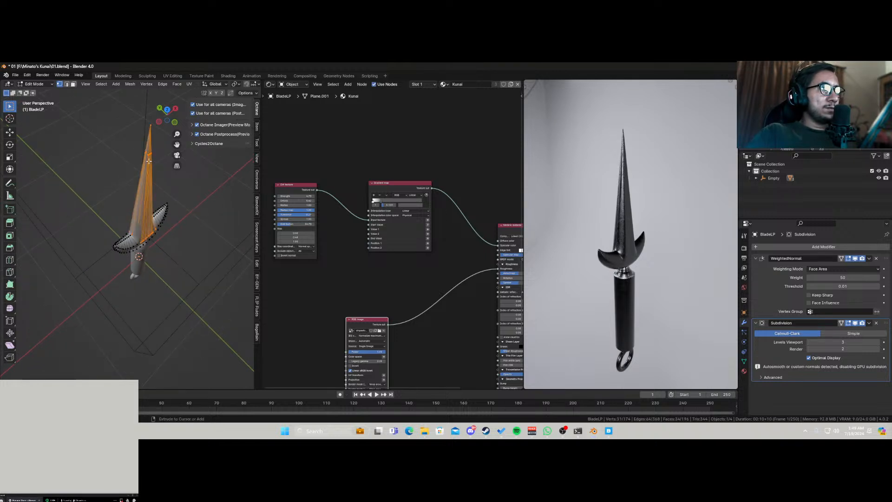
# Try subdividing the whole blade selection, tip included, and undo it.
pyautogui.rightClick(147, 203)
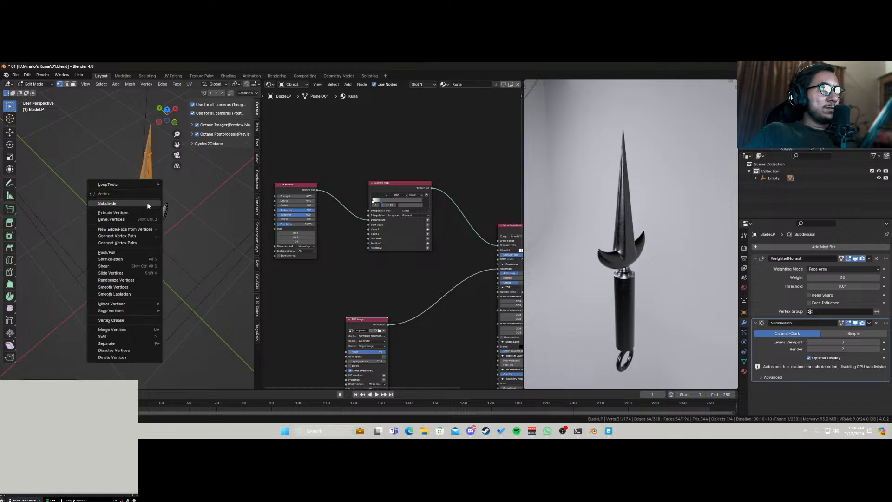
pyautogui.click(146, 204)
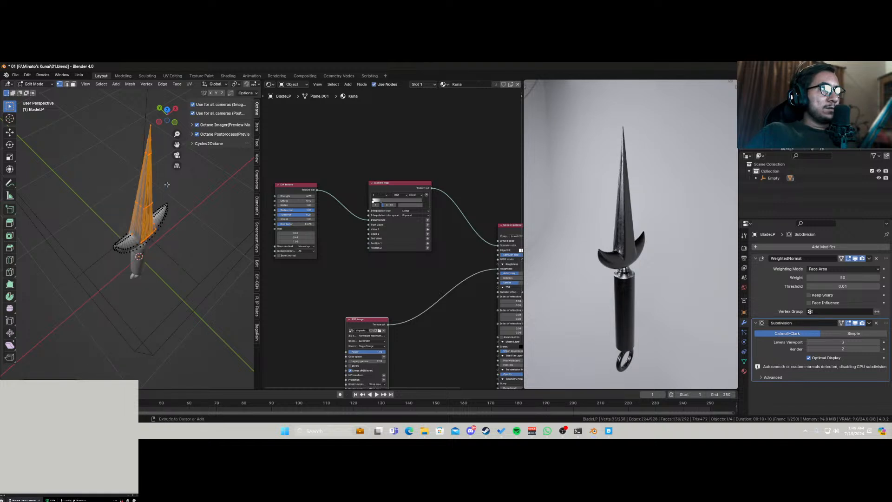
pyautogui.hotkey('ctrl', 'z')
# Deselect the blade's tip vertex and subdivide the remaining long faces down to the guard.
pyautogui.keyDown('ctrl'); pyautogui.moveTo(134, 123); pyautogui.dragTo(160, 135); pyautogui.keyUp('ctrl')
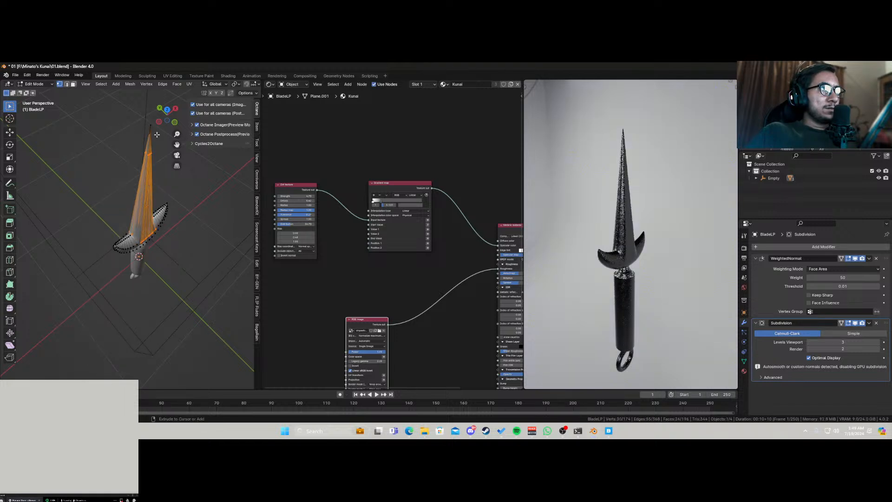
pyautogui.rightClick(147, 178)
pyautogui.click(147, 177)
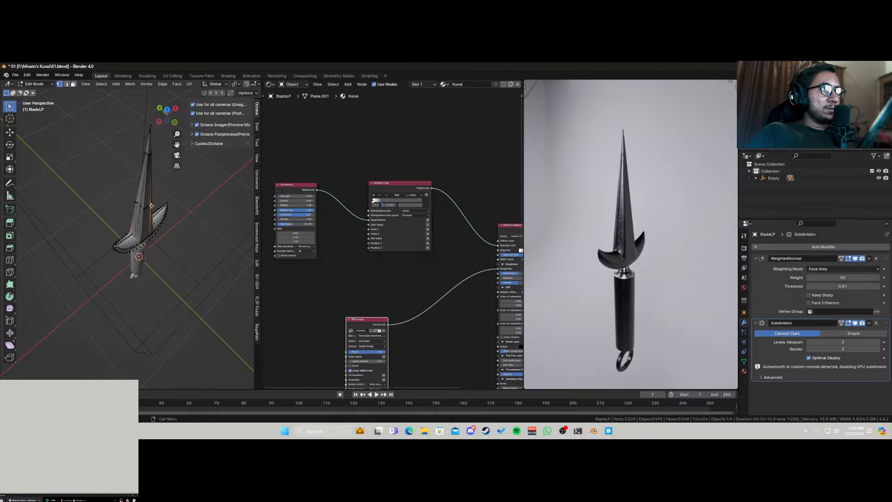
# Select the new ring of vertices running around the lower blade above the guard.
pyautogui.scroll(5, 150, 208)
pyautogui.scroll(-2, 155, 212)
pyautogui.keyDown('shift'); pyautogui.moveTo(155, 212); pyautogui.dragTo(126, 183, button='middle'); pyautogui.keyUp('shift')
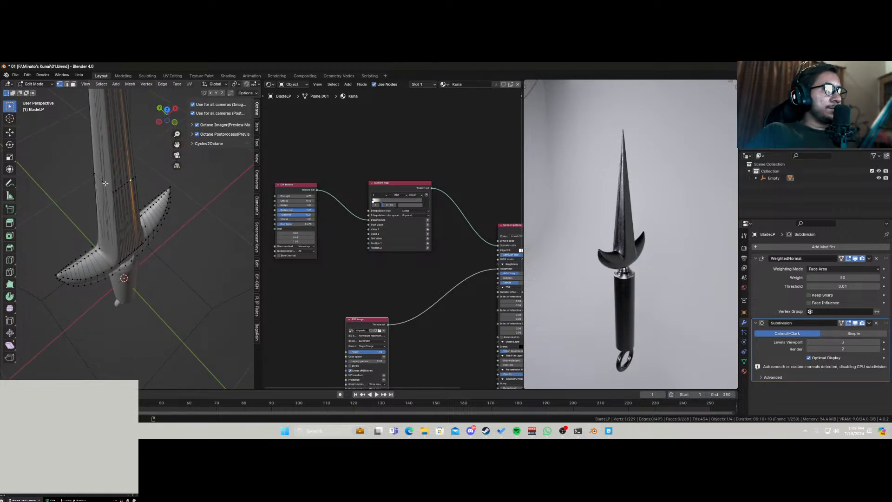
pyautogui.keyDown('shift'); pyautogui.click(107, 185); pyautogui.keyUp('shift')
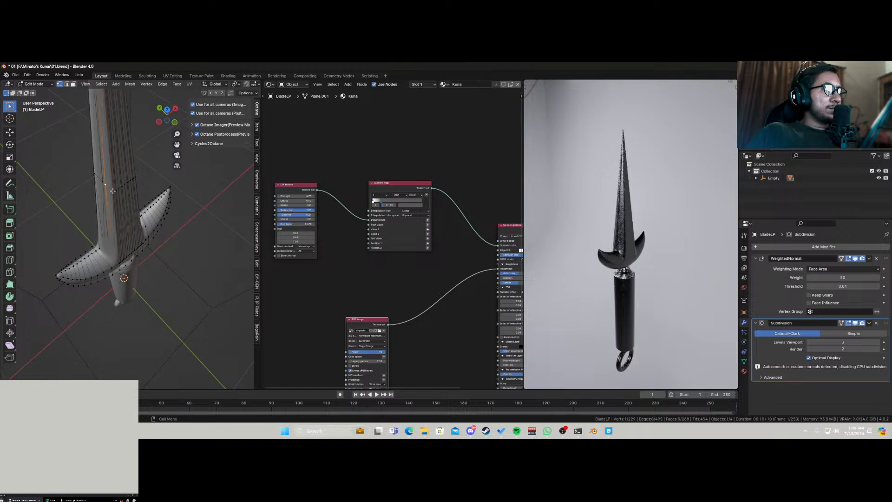
pyautogui.moveTo(133, 192); pyautogui.dragTo(81, 154, button='middle')
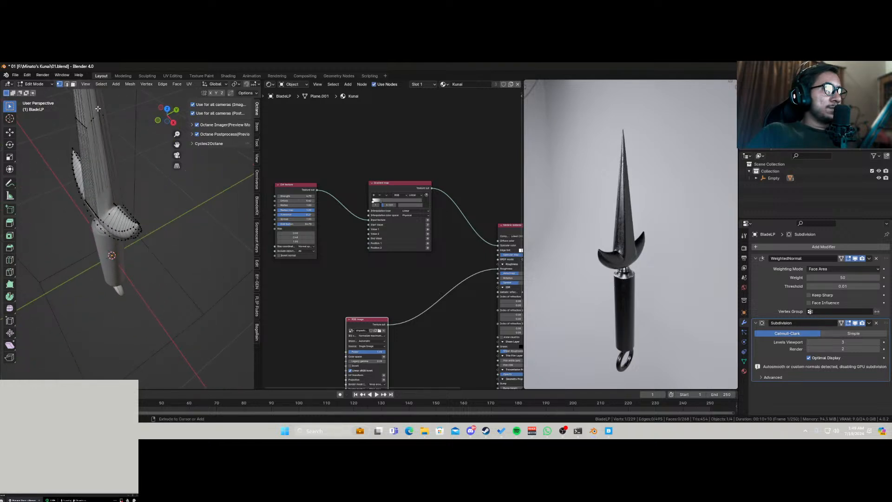
pyautogui.keyDown('ctrl'); pyautogui.click(99, 111); pyautogui.keyUp('ctrl')
pyautogui.moveTo(100, 115); pyautogui.dragTo(170, 196, button='middle')
pyautogui.keyDown('ctrl'); pyautogui.click(154, 188); pyautogui.keyUp('ctrl')
# Try edge-sliding the new blade ring down close to the guard, and undo it.
pyautogui.press('g')
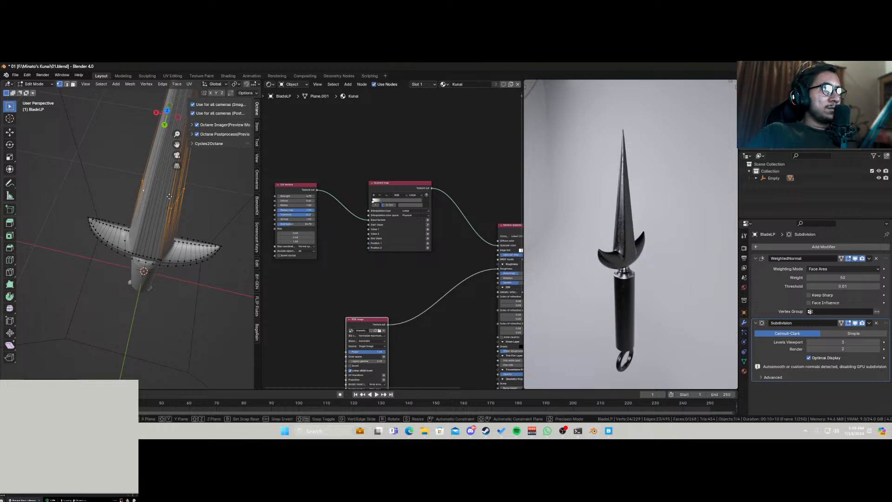
pyautogui.press('z')
pyautogui.press('z')
pyautogui.press('z')
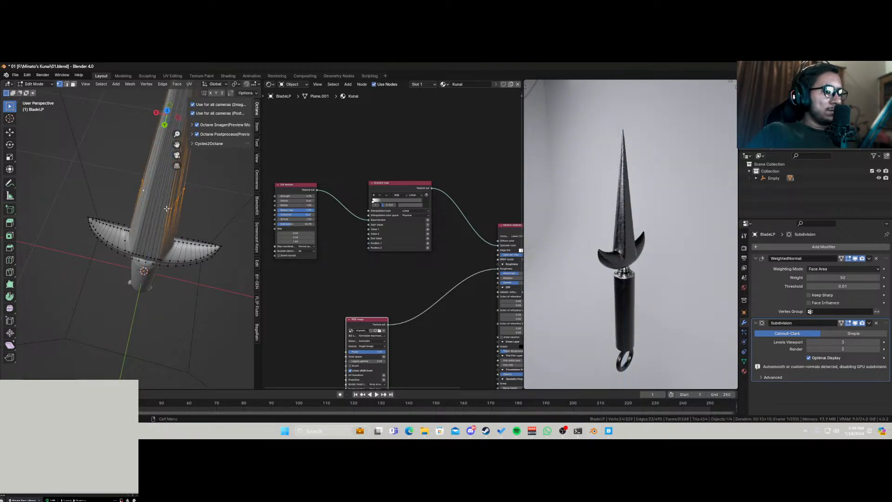
pyautogui.press('g')
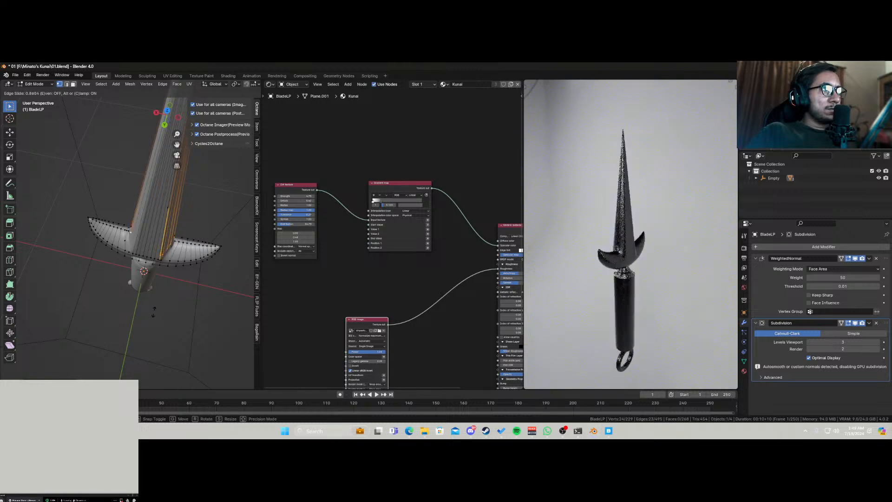
pyautogui.click(156, 317)
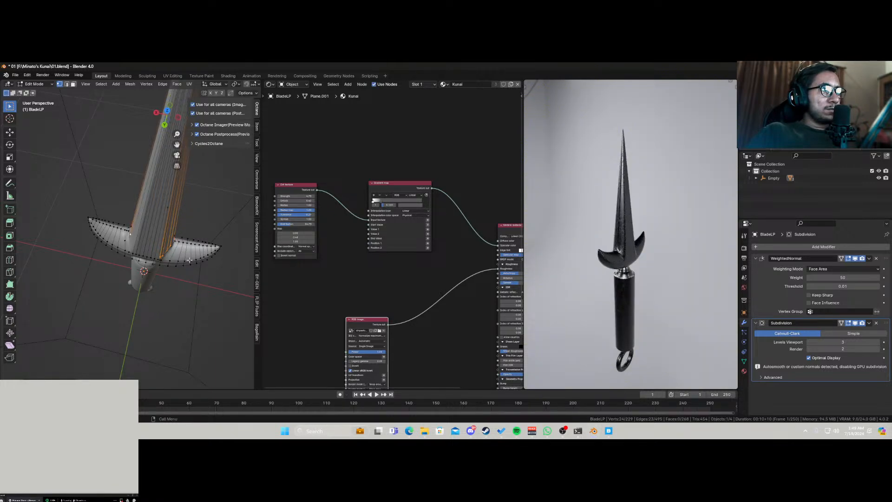
pyautogui.hotkey('ctrl', 'z')
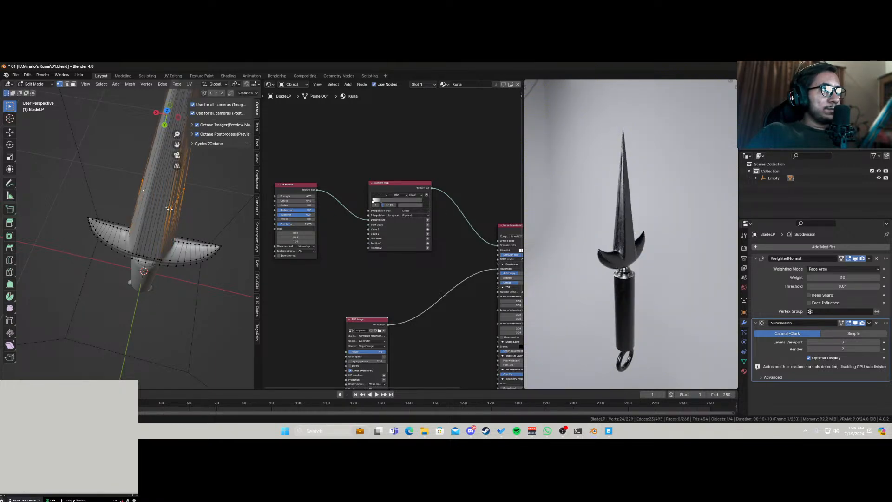
# Edge-slide the blade ring toward the guard, leave mesh editing and save the file.
pyautogui.press('g')
pyautogui.press('g')
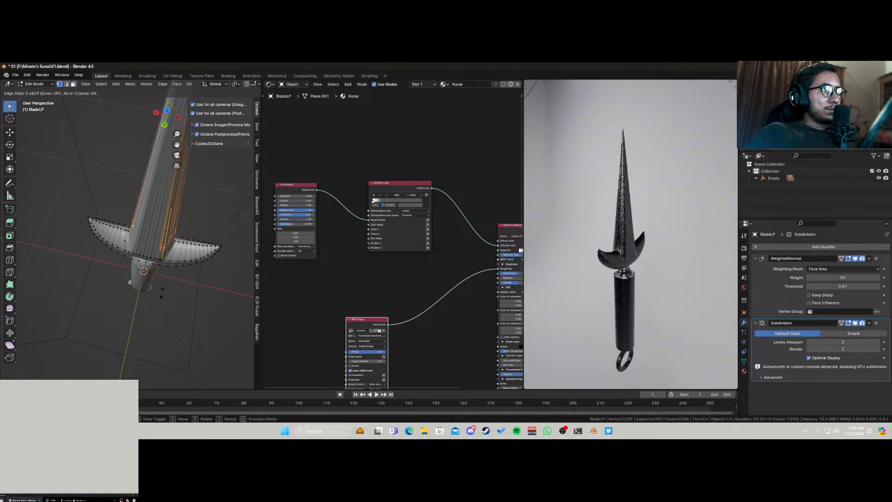
pyautogui.click(162, 293)
pyautogui.press('Tab')
pyautogui.hotkey('ctrl', 's')
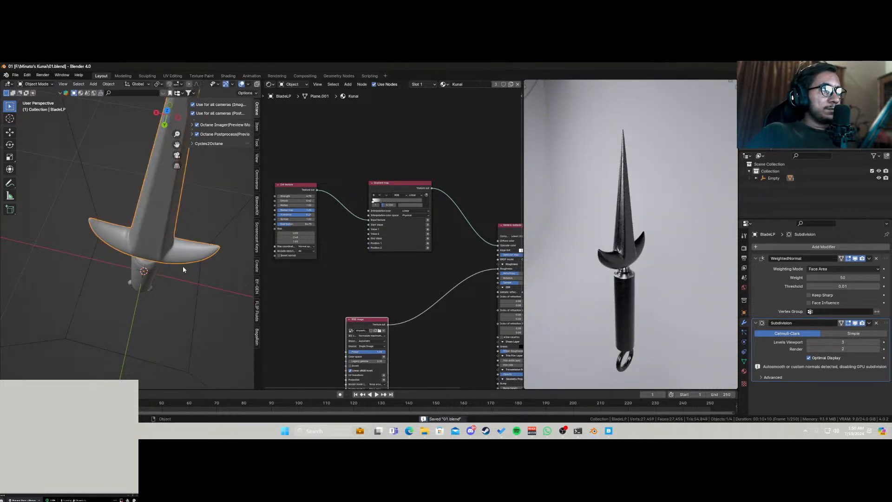
# Return to editing the blade mesh and add a loop cut along the guard's underside, slid close to one edge.
pyautogui.moveTo(183, 269); pyautogui.dragTo(51, 221, button='middle')
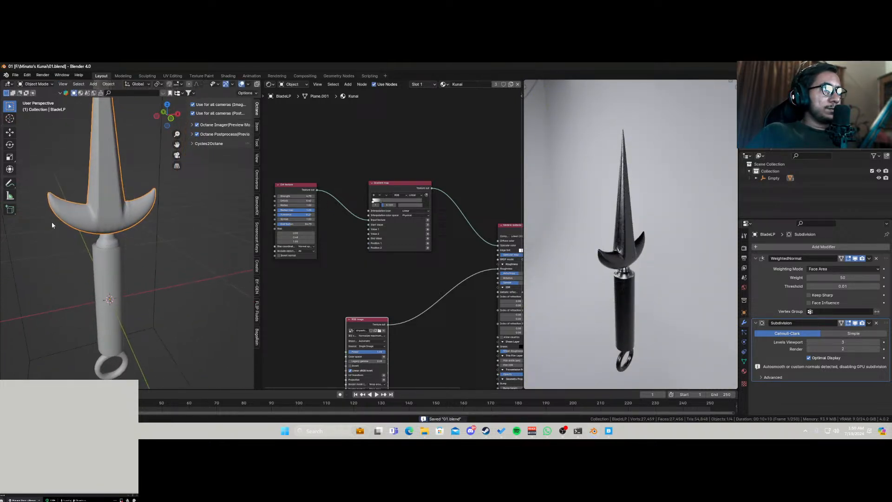
pyautogui.rightClick(112, 221)
pyautogui.click(112, 220)
pyautogui.scroll(4, 110, 232)
pyautogui.press('`')
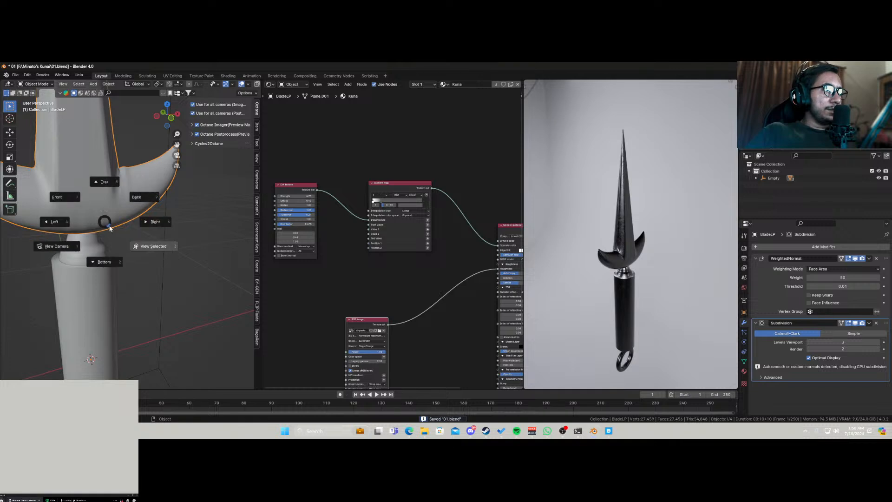
pyautogui.click(101, 219)
pyautogui.press('Tab')
pyautogui.moveTo(100, 219)
pyautogui.mouseDown(button='middle')
pyautogui.moveTo(152, 190)
pyautogui.moveTo(103, 212)
pyautogui.mouseUp(button='middle')
pyautogui.hotkey('ctrl', 'r')
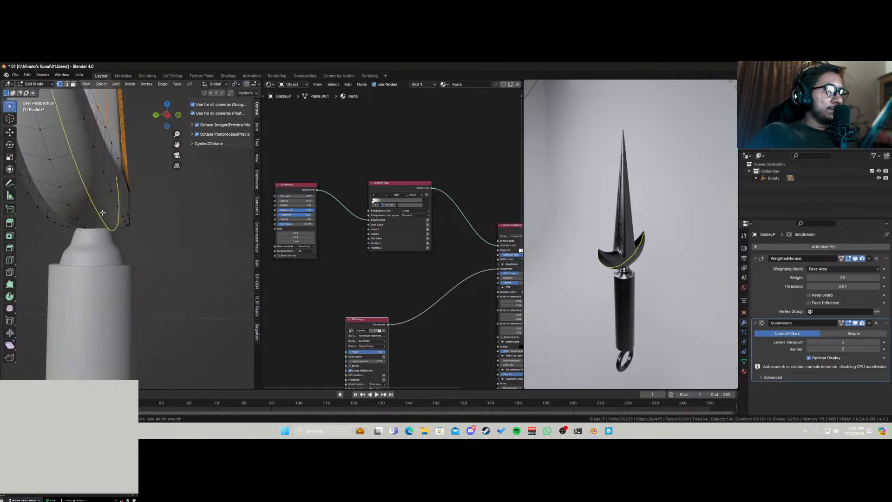
pyautogui.click(102, 212)
pyautogui.click(83, 216)
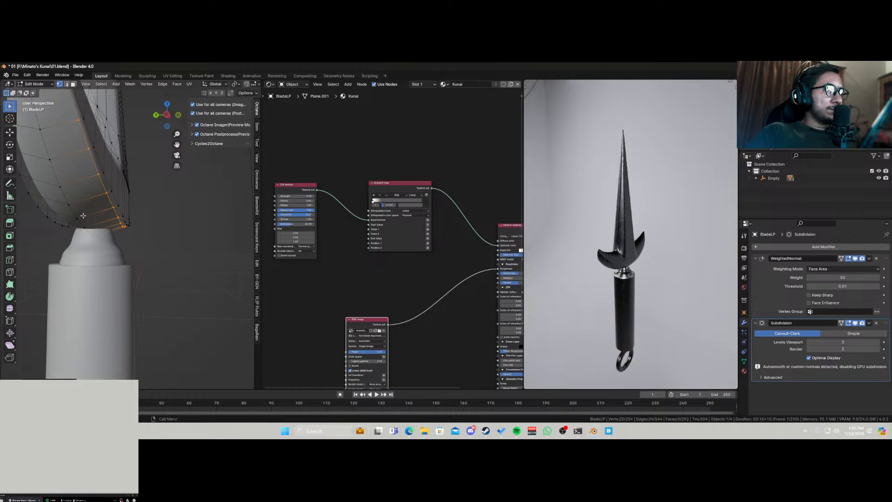
# Add a second loop cut along the guard's underside, slid close to the opposite edge.
pyautogui.moveTo(83, 216); pyautogui.dragTo(135, 212, button='middle')
pyautogui.hotkey('ctrl', 'r')
pyautogui.click(110, 217)
pyautogui.click(98, 218)
pyautogui.moveTo(133, 248); pyautogui.dragTo(210, 231, button='middle')
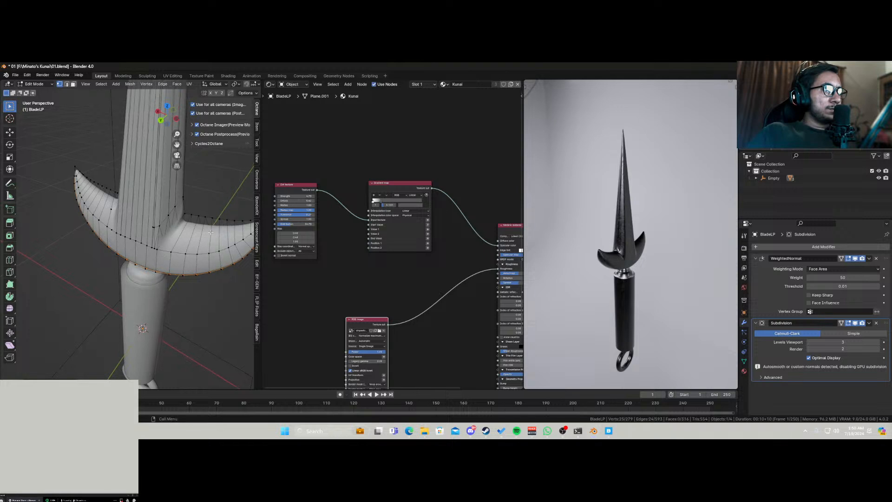
# Add two edge loops along the face of one guard prong, sliding one toward the middle and one toward the upper edge.
pyautogui.click(222, 230)
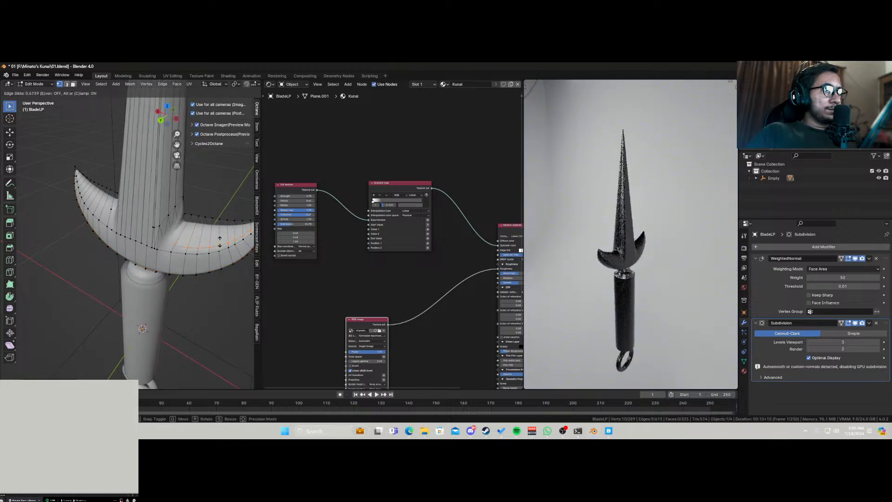
pyautogui.click(218, 243)
pyautogui.hotkey('ctrl', 'r')
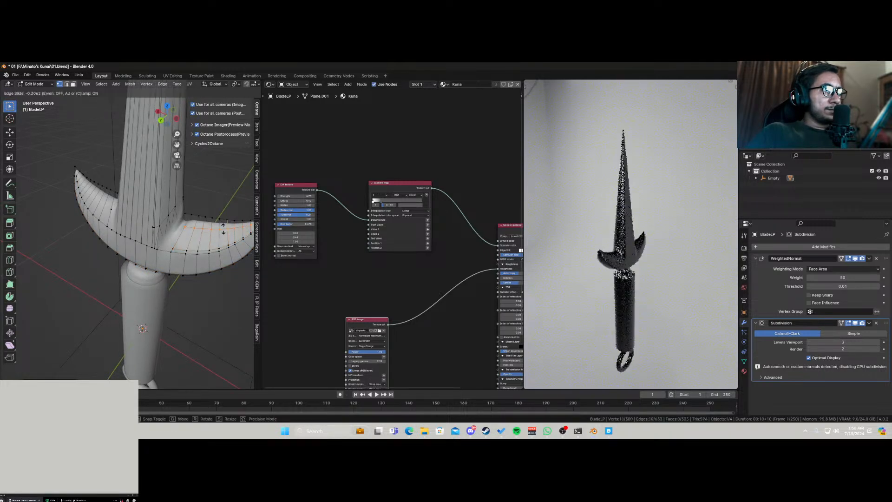
pyautogui.click(222, 224)
pyautogui.click(224, 227)
# Try adding a matching edge loop along the other guard prong's upper edge, and undo it.
pyautogui.moveTo(224, 227); pyautogui.dragTo(147, 224, button='middle')
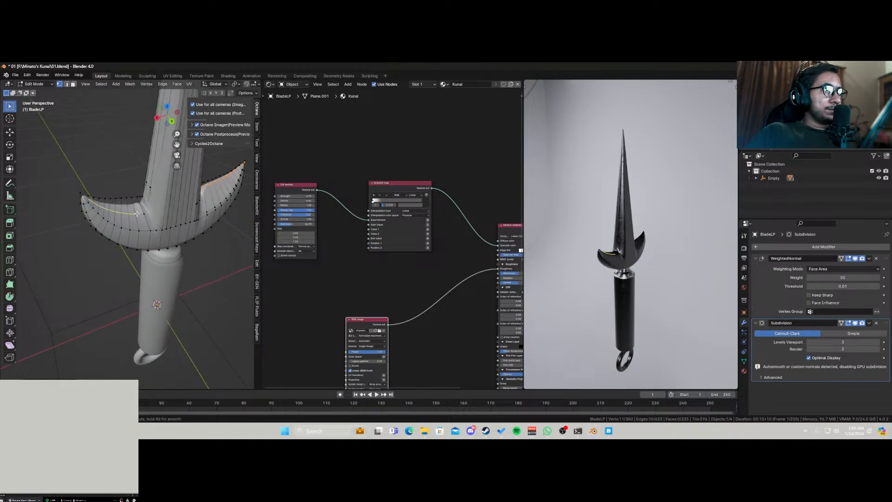
pyautogui.click(139, 217)
pyautogui.click(140, 209)
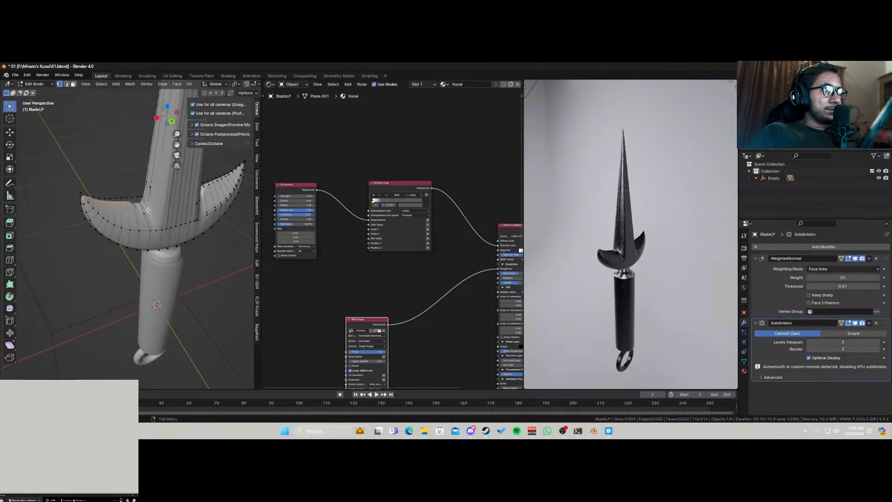
pyautogui.scroll(4, 154, 224)
pyautogui.hotkey('ctrl', 'z')
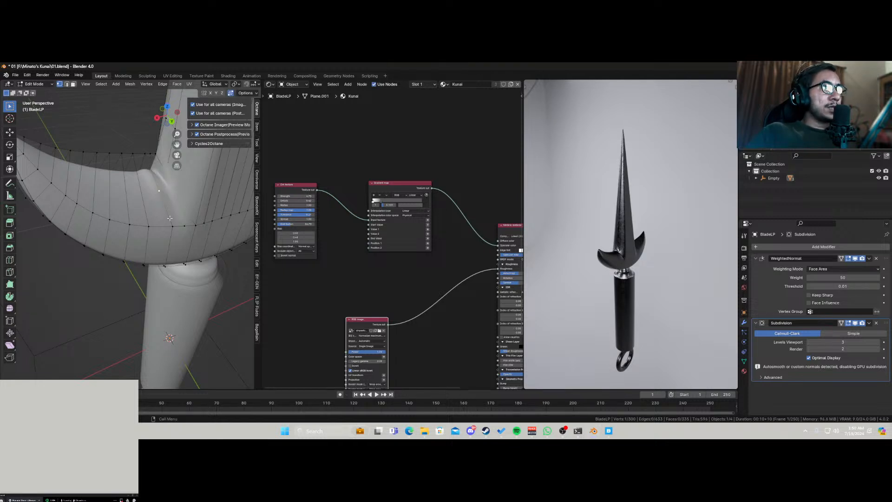
# Slide the vertex at the blade-guard junction down onto the guard's edge loop so the two vertices merge.
pyautogui.press('g')
pyautogui.press('g')
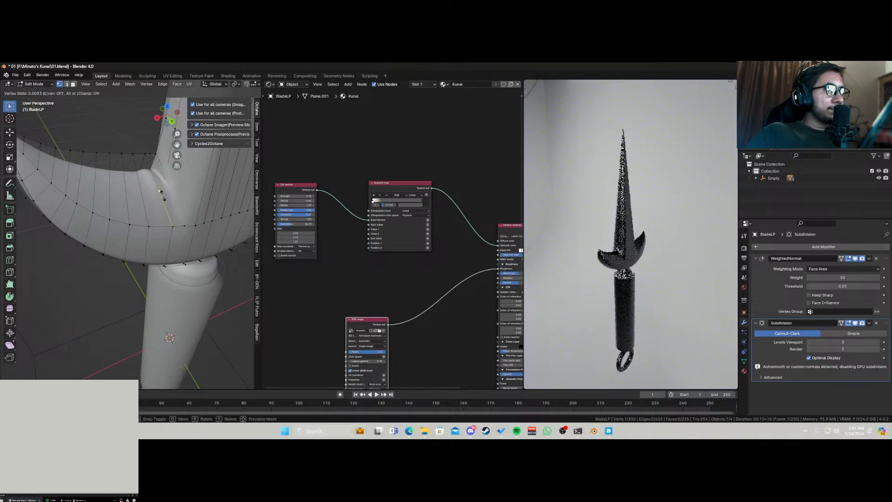
pyautogui.click(182, 255)
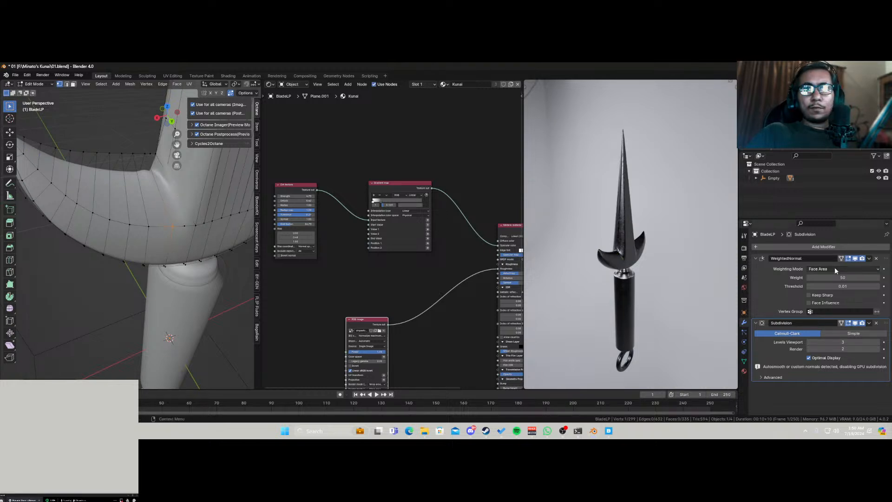
# Turn off the Subdivision modifier's display in edit mode to expose the unsmoothed mesh at the guard junction.
pyautogui.click(848, 323)
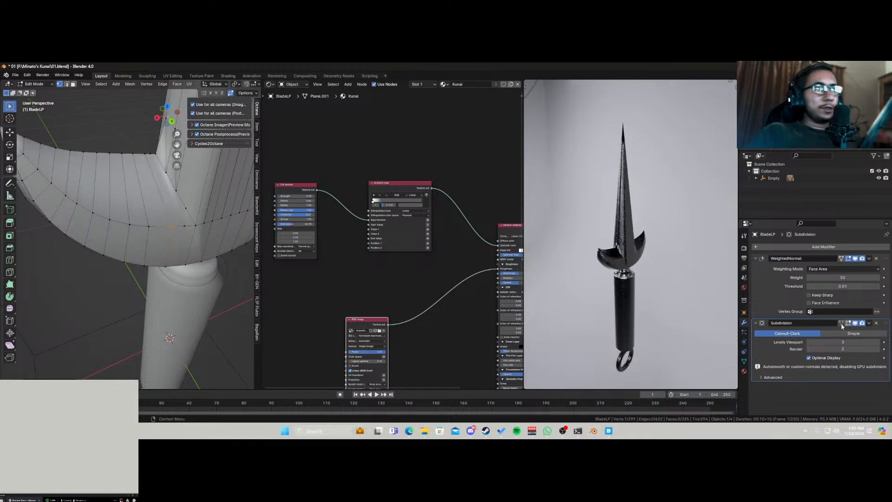
pyautogui.scroll(2, 159, 210)
pyautogui.scroll(-2, 159, 211)
pyautogui.moveTo(161, 211)
pyautogui.keyDown('shift'); pyautogui.mouseDown(button='middle')
pyautogui.moveTo(153, 231)
pyautogui.moveTo(172, 215)
pyautogui.mouseUp(button='middle'); pyautogui.keyUp('shift')
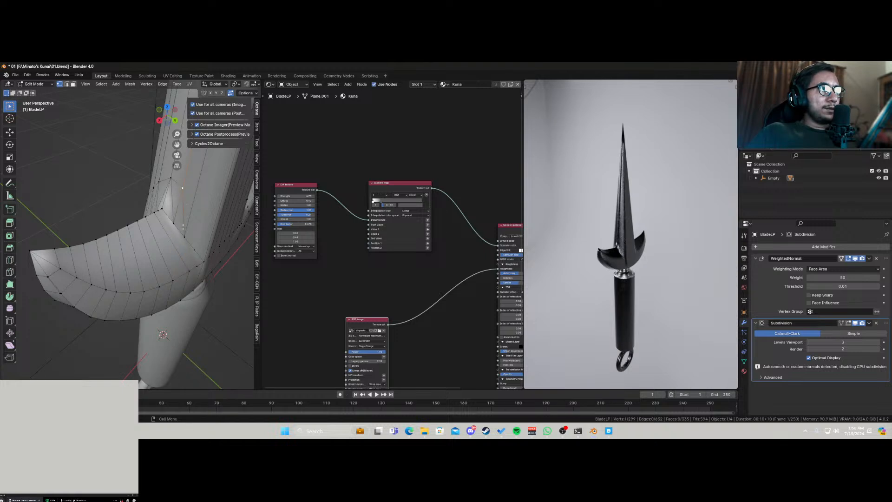
# Select the vertex path along the blade's base beside the guard, edge-slide it down toward the guard, and save the file.
pyautogui.moveTo(183, 226)
pyautogui.mouseDown(button='middle')
pyautogui.moveTo(169, 203)
pyautogui.moveTo(191, 213)
pyautogui.moveTo(137, 239)
pyautogui.moveTo(173, 216)
pyautogui.mouseUp(button='middle')
pyautogui.keyDown('ctrl'); pyautogui.click(135, 180); pyautogui.keyUp('ctrl')
pyautogui.keyDown('ctrl'); pyautogui.click(161, 220); pyautogui.keyUp('ctrl')
pyautogui.moveTo(89, 260); pyautogui.dragTo(151, 242, button='middle')
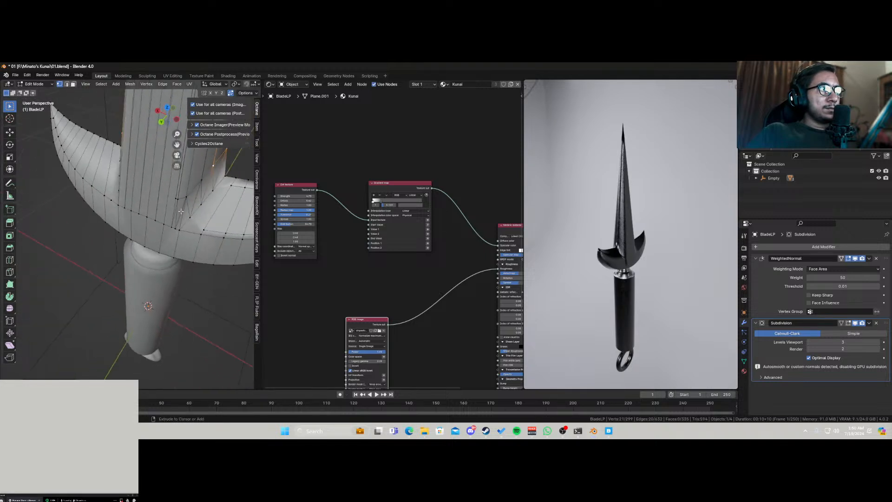
pyautogui.press('g')
pyautogui.press('g')
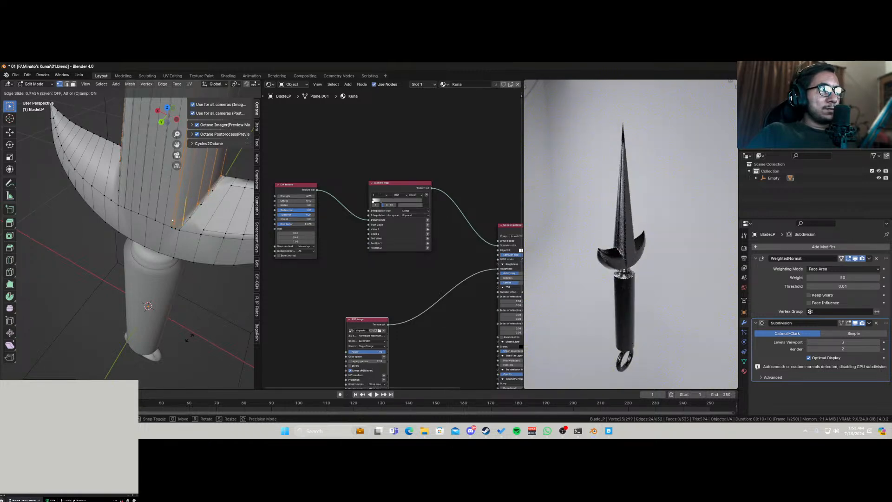
pyautogui.click(173, 288)
pyautogui.press('Tab')
pyautogui.moveTo(174, 288); pyautogui.dragTo(60, 231, button='middle')
pyautogui.hotkey('ctrl', 's')
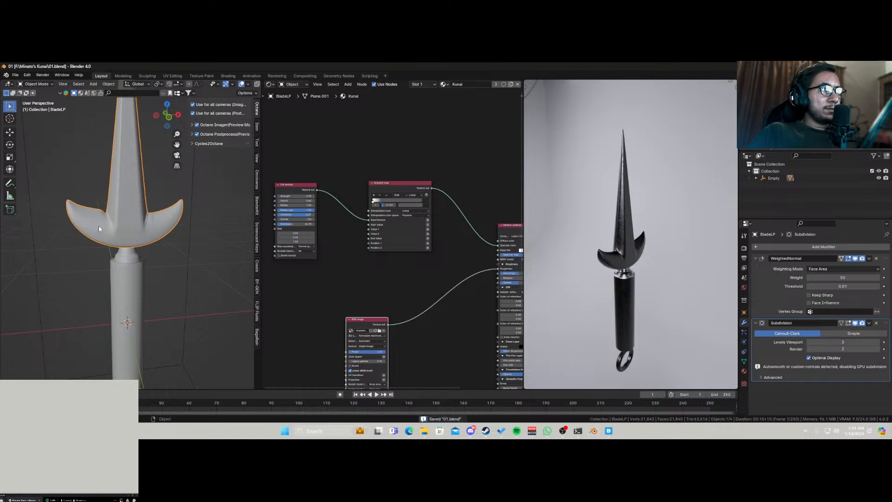
# Add 3D transformation and Mesh UV projection nodes to the roughness RGB image's inputs, placing the projection node above the transformation node.
pyautogui.scroll(-5, 107, 241)
pyautogui.scroll(5, 615, 302)
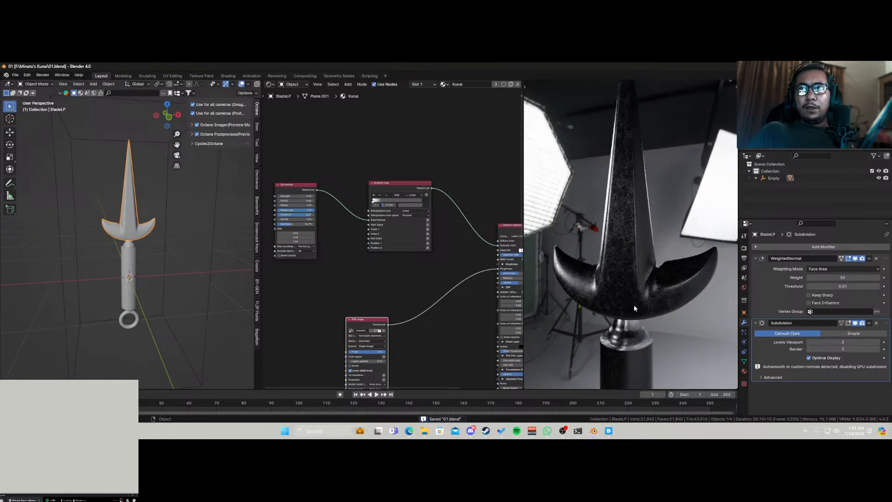
pyautogui.scroll(-3, 665, 294)
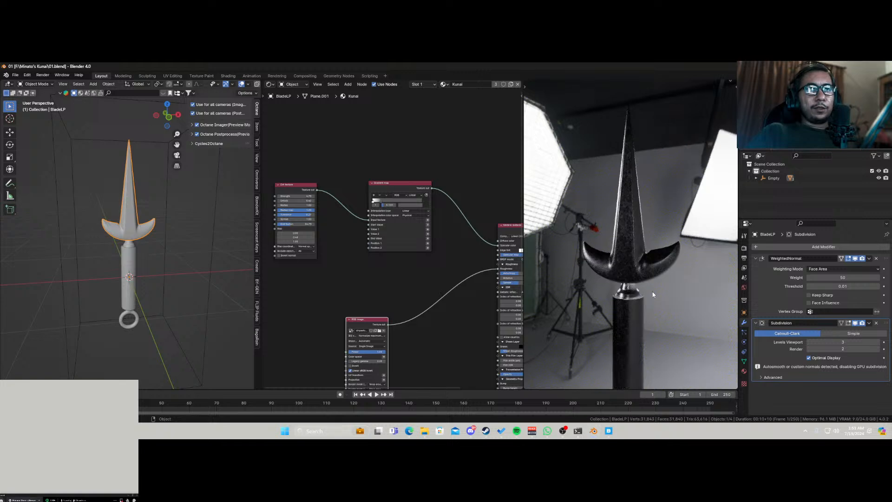
pyautogui.moveTo(654, 295); pyautogui.dragTo(655, 297, button='middle')
pyautogui.scroll(1, 336, 279)
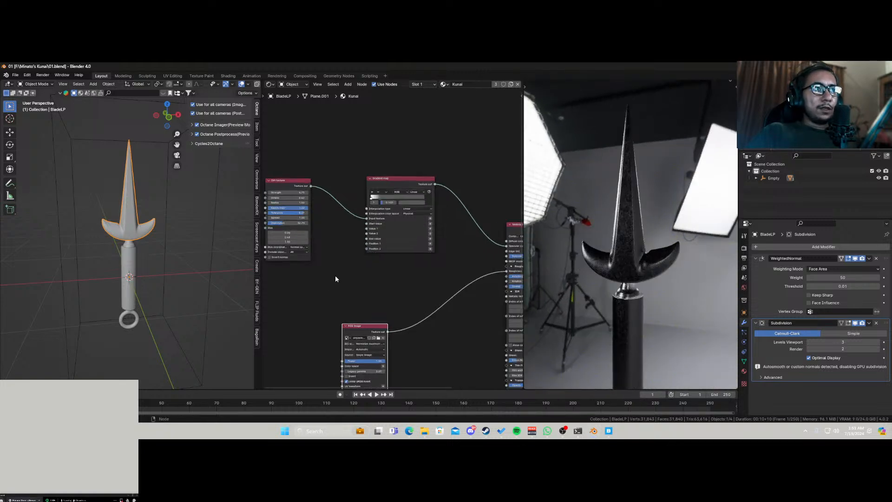
pyautogui.moveTo(349, 293); pyautogui.dragTo(367, 200, button='middle')
pyautogui.scroll(8, 404, 283)
pyautogui.click(399, 322)
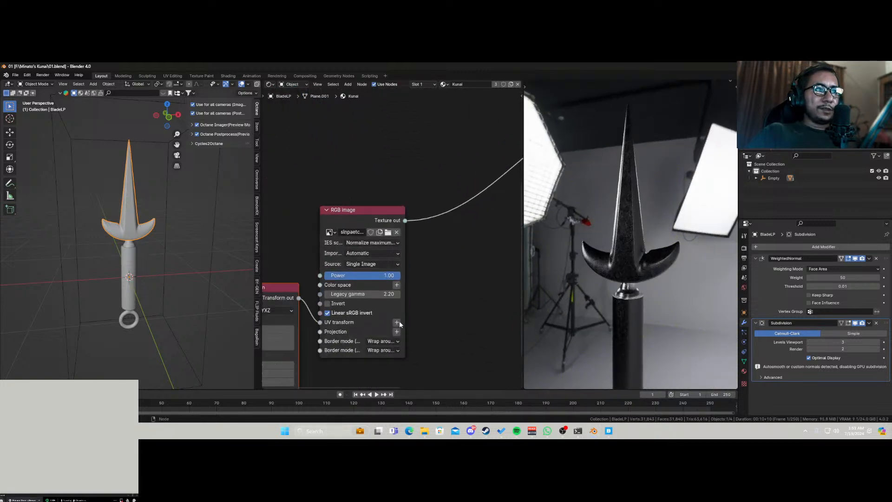
pyautogui.click(397, 332)
pyautogui.moveTo(353, 336); pyautogui.dragTo(437, 314, button='middle')
pyautogui.moveTo(356, 280); pyautogui.dragTo(343, 187)
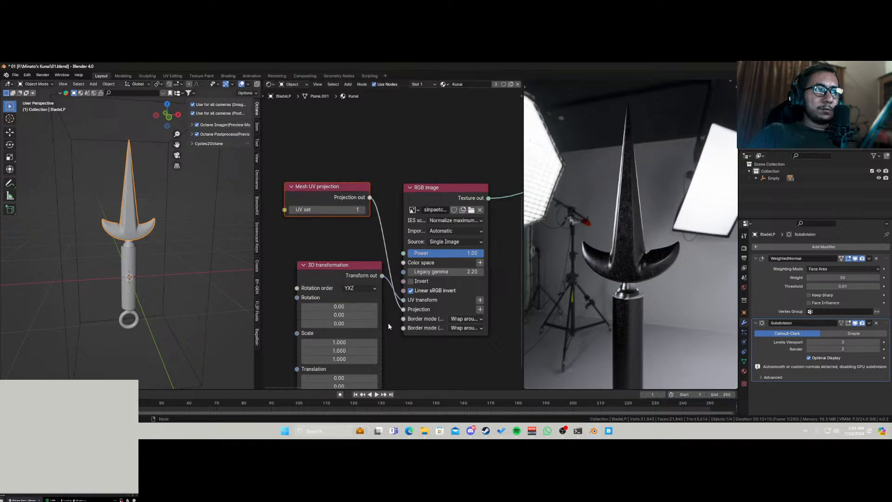
# Set the image texture's 3D transformation scale to 2.770 on all axes and its X translation to -0.54, and save the file.
pyautogui.moveTo(388, 323); pyautogui.dragTo(394, 258, button='middle')
pyautogui.moveTo(378, 276); pyautogui.dragTo(632, 293)
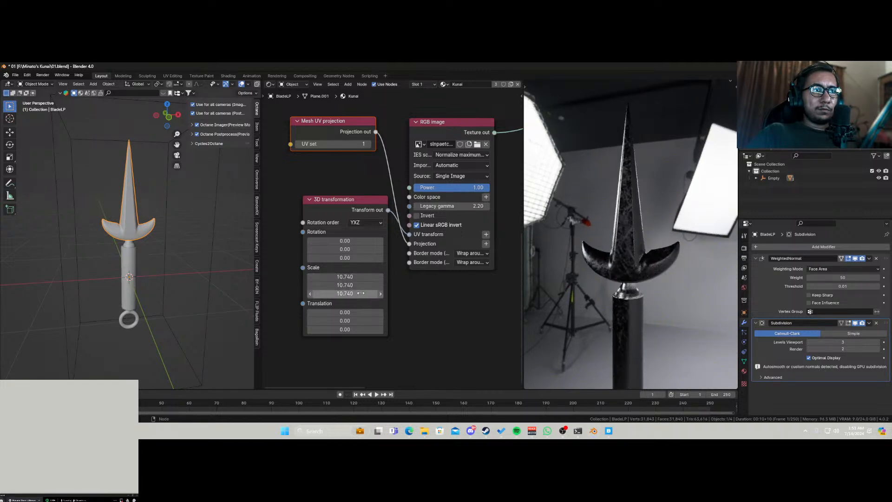
pyautogui.hotkey('ctrl', 'z')
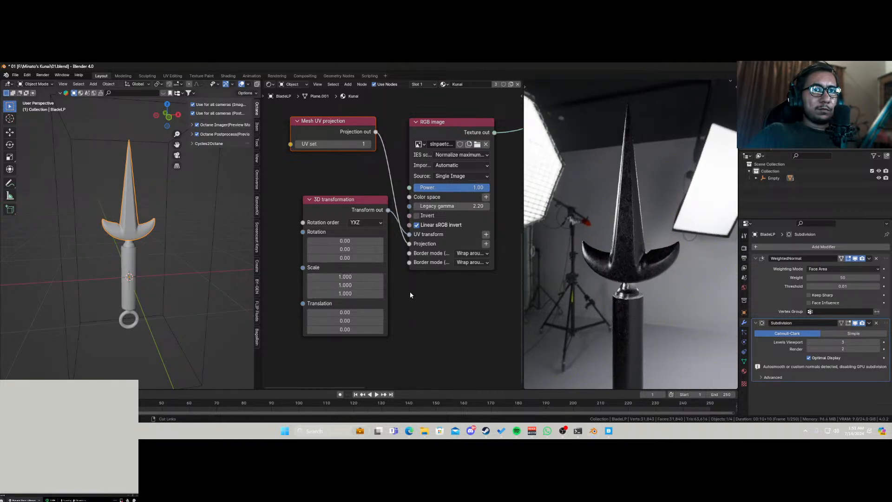
pyautogui.moveTo(359, 278); pyautogui.dragTo(394, 294)
pyautogui.moveTo(353, 314); pyautogui.dragTo(328, 314)
pyautogui.moveTo(674, 292); pyautogui.dragTo(669, 313, button='middle')
pyautogui.moveTo(604, 295); pyautogui.dragTo(674, 314, button='middle')
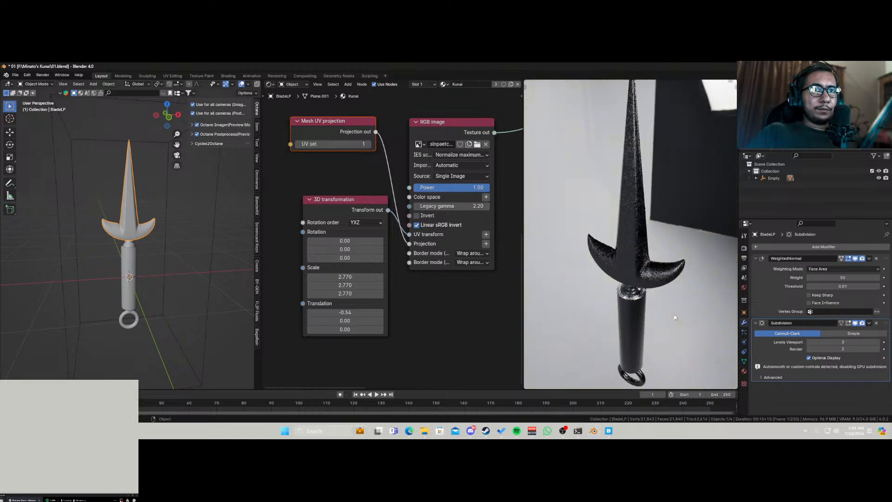
pyautogui.click(133, 245)
pyautogui.hotkey('ctrl', 's')
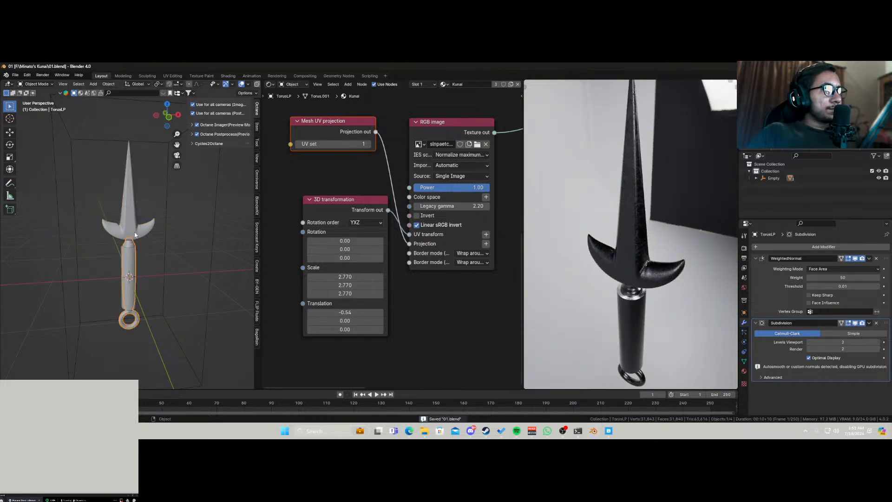
# Add an edge loop along one guard prong's side face and slide it close to the prong's central ridge edge.
pyautogui.scroll(6, 135, 234)
pyautogui.moveTo(32, 237); pyautogui.dragTo(155, 257, button='middle')
pyautogui.click(109, 251)
pyautogui.press('Tab')
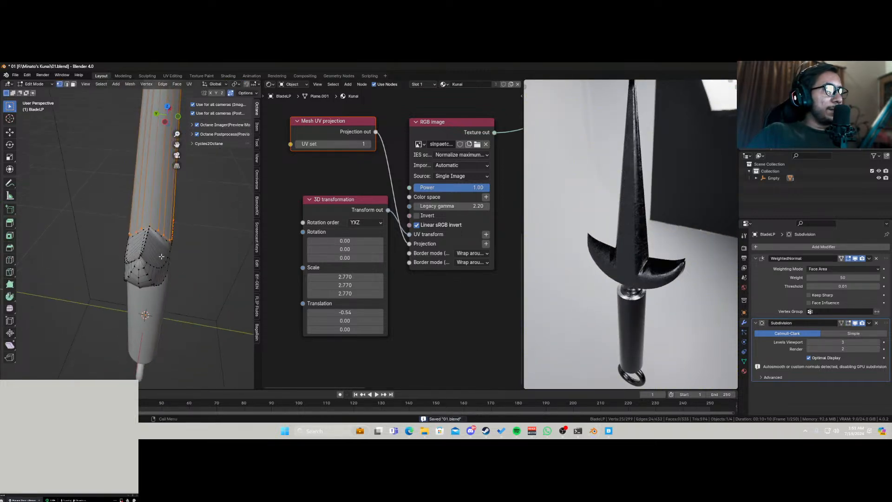
pyautogui.scroll(1, 155, 258)
pyautogui.keyDown('alt'); pyautogui.click(164, 262); pyautogui.keyUp('alt')
pyautogui.press('g')
pyautogui.press('g')
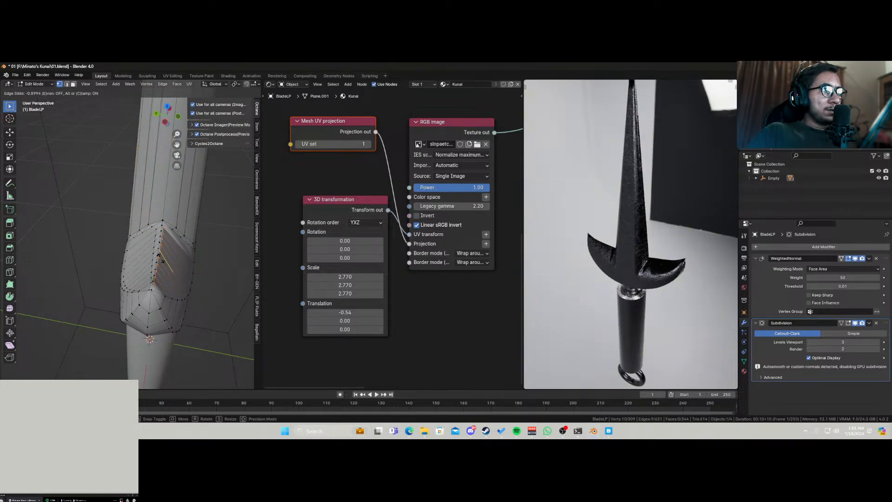
pyautogui.click(184, 262)
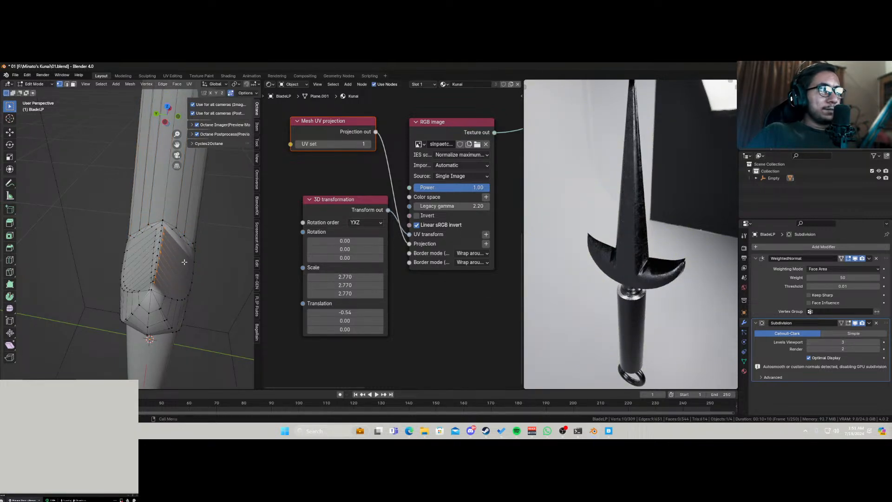
# Turn on the Subdivision modifier's display in edit mode and slide the adjacent guard face's edge loop toward the prong's ridge edge.
pyautogui.click(848, 323)
pyautogui.scroll(3, 151, 300)
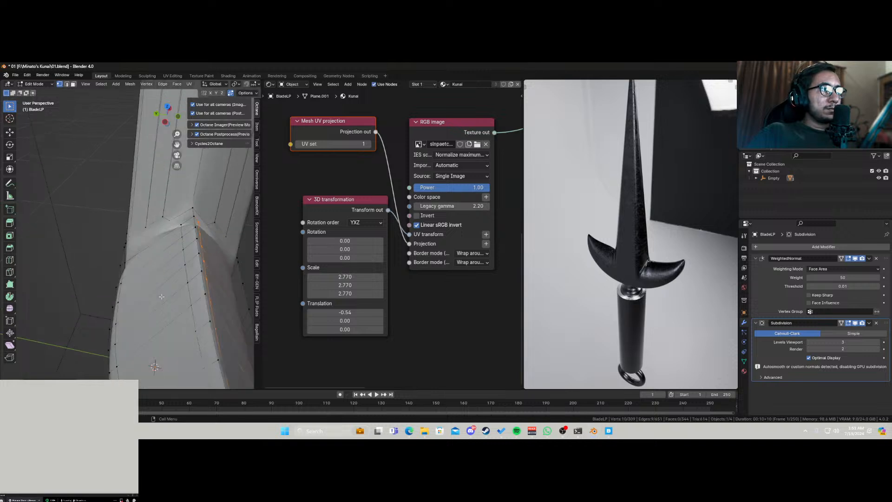
pyautogui.keyDown('alt'); pyautogui.click(196, 334); pyautogui.keyUp('alt')
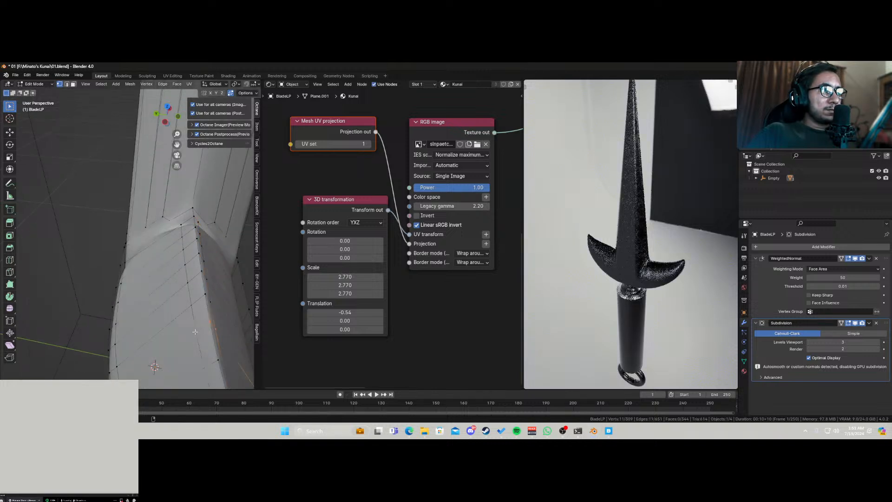
pyautogui.keyDown('alt'); pyautogui.click(195, 328); pyautogui.keyUp('alt')
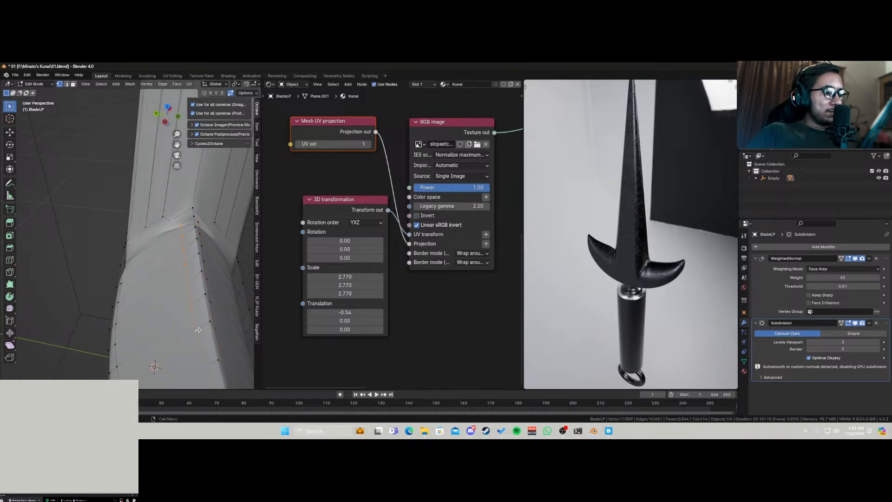
pyautogui.press('g')
pyautogui.press('g')
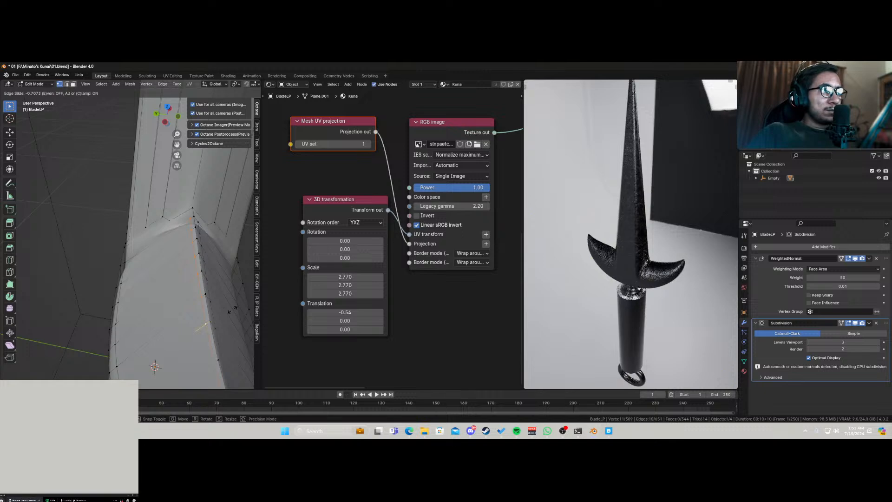
pyautogui.click(232, 310)
pyautogui.press('Tab')
pyautogui.moveTo(660, 279); pyautogui.dragTo(547, 273, button='middle')
pyautogui.moveTo(637, 263); pyautogui.dragTo(625, 281, button='middle')
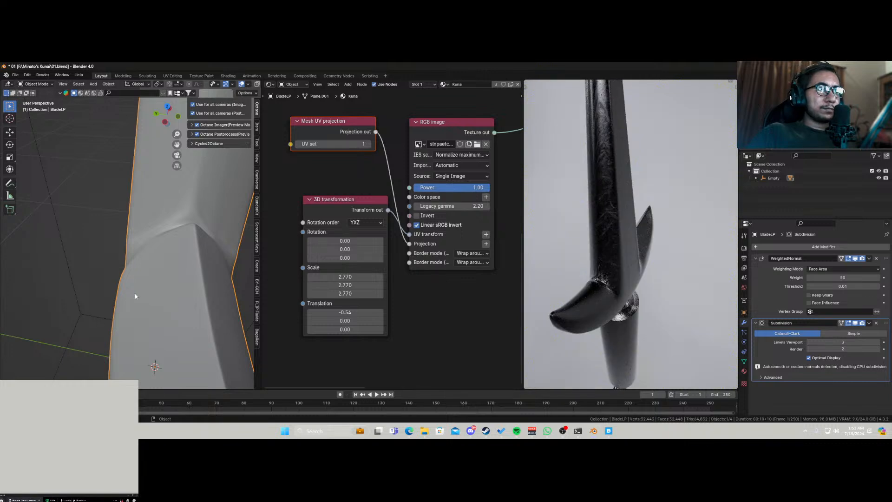
# Add an edge loop along the guard prong's broad side face and slide it up close to the prong's upper edge.
pyautogui.scroll(-4, 135, 297)
pyautogui.moveTo(186, 282); pyautogui.dragTo(72, 265, button='middle')
pyautogui.scroll(4, 71, 265)
pyautogui.press('Tab')
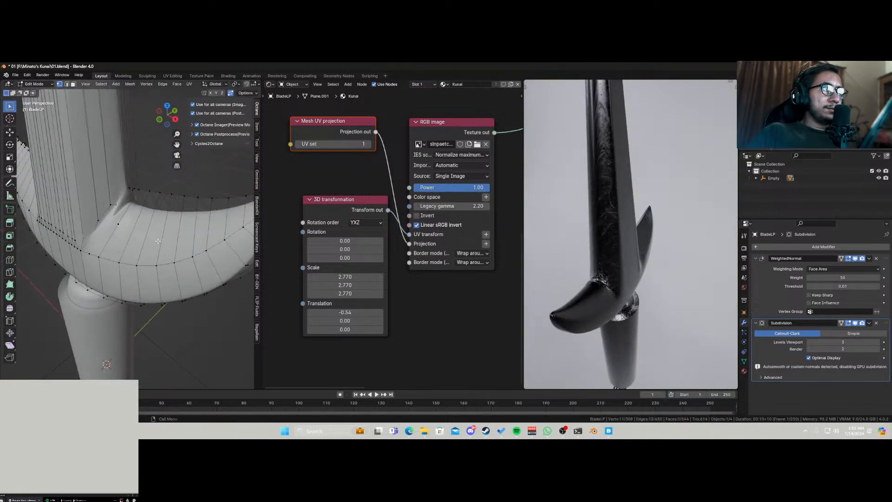
pyautogui.hotkey('ctrl', 'r')
pyautogui.click(189, 235)
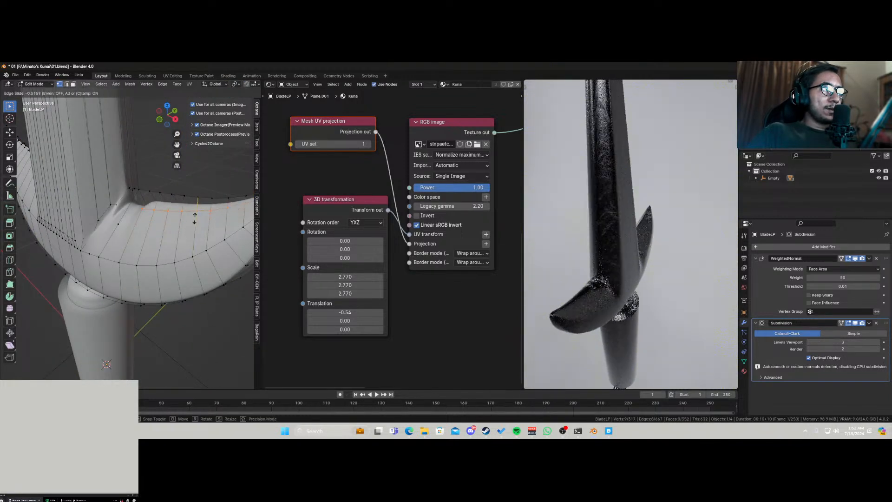
pyautogui.click(195, 208)
pyautogui.moveTo(195, 207); pyautogui.dragTo(151, 228, button='middle')
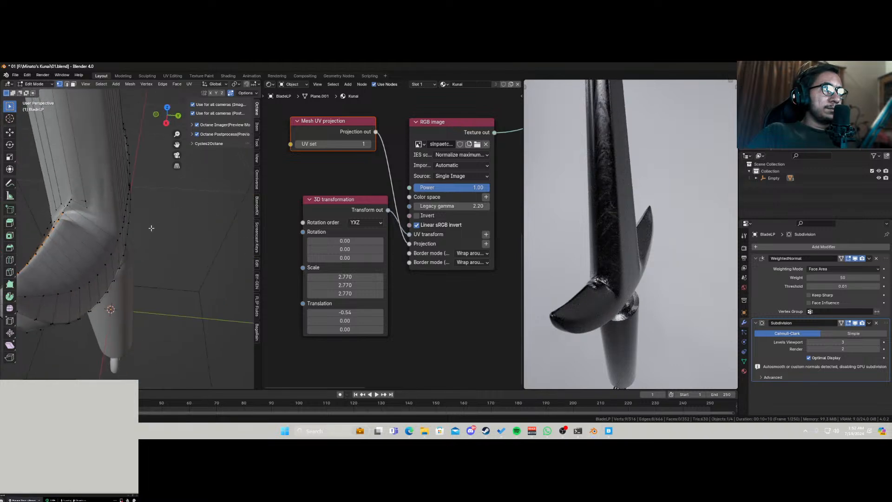
# Add another edge loop along the prong's top face, slide it close to the same upper edge, and save the file.
pyautogui.hotkey('ctrl', 'r')
pyautogui.click(75, 232)
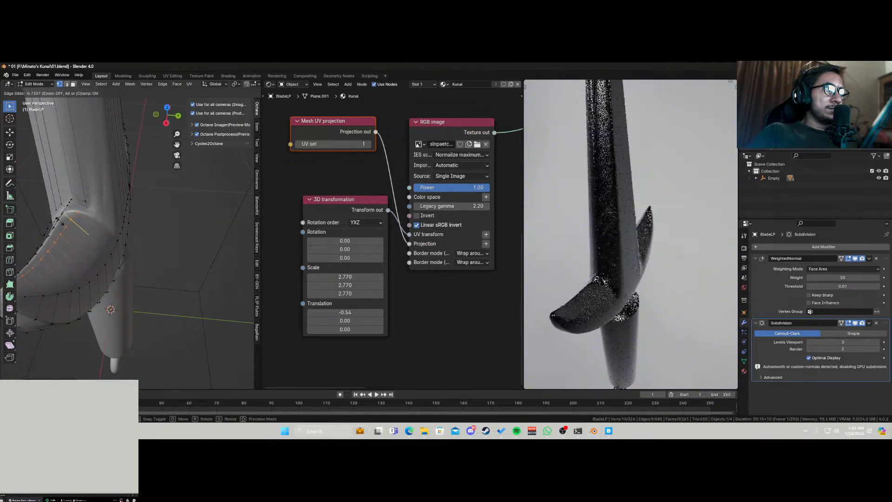
pyautogui.click(71, 245)
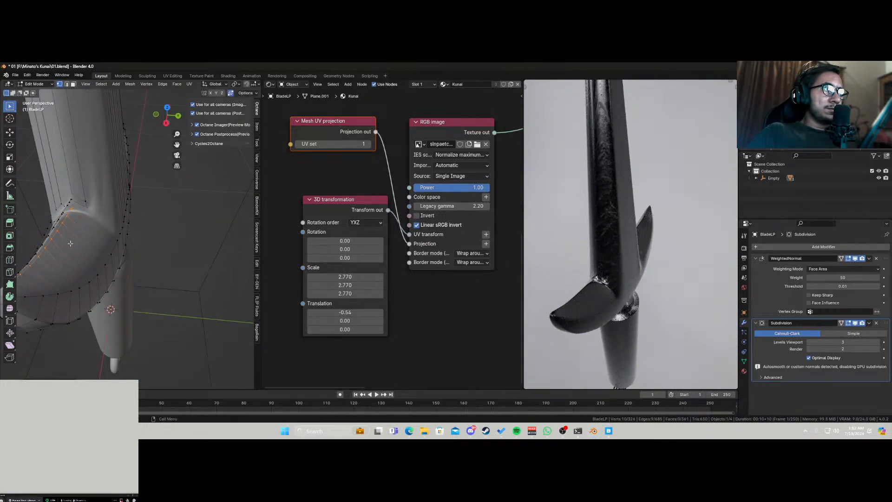
pyautogui.press('Tab')
pyautogui.moveTo(70, 247); pyautogui.dragTo(150, 264, button='middle')
pyautogui.hotkey('ctrl', 's')
pyautogui.scroll(-4, 151, 269)
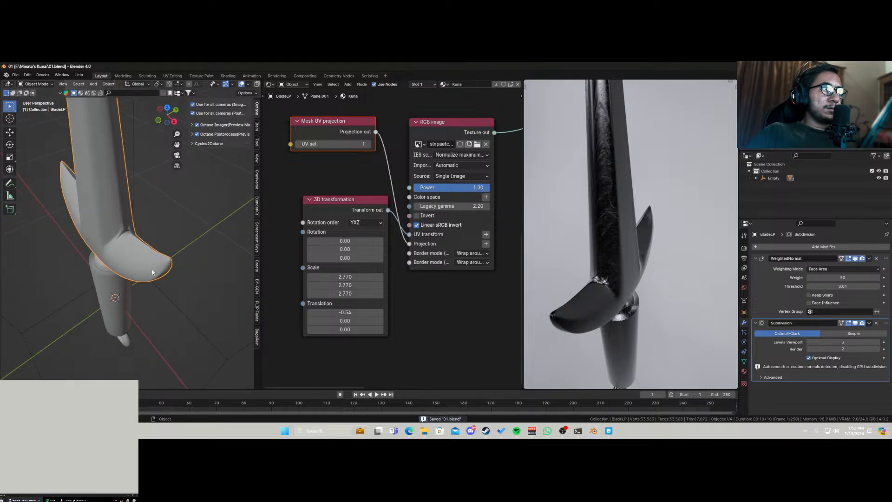
# Add a second material slot to the blade, assign the Kunai material to it, and make that material a separate copy.
pyautogui.scroll(-3, 117, 237)
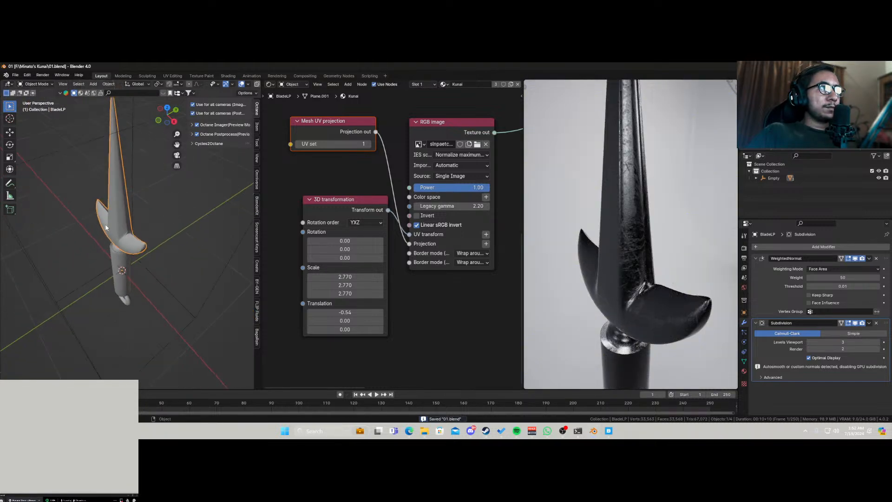
pyautogui.moveTo(117, 237); pyautogui.dragTo(148, 232, button='middle')
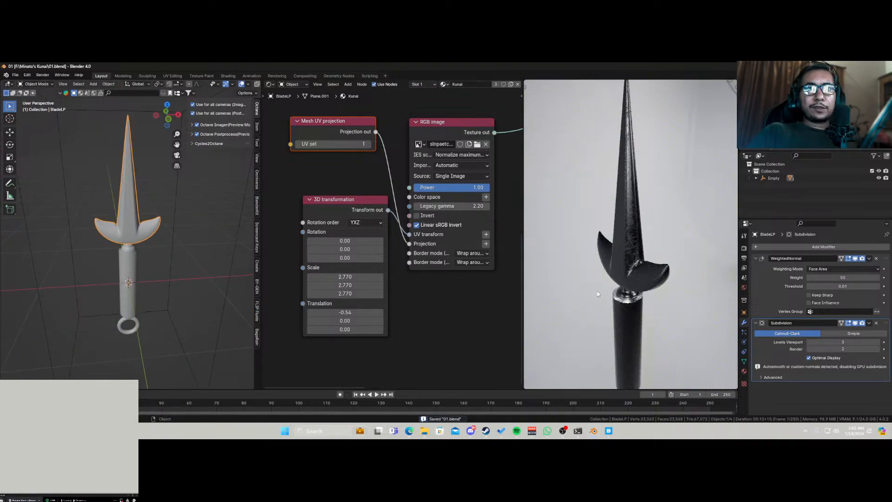
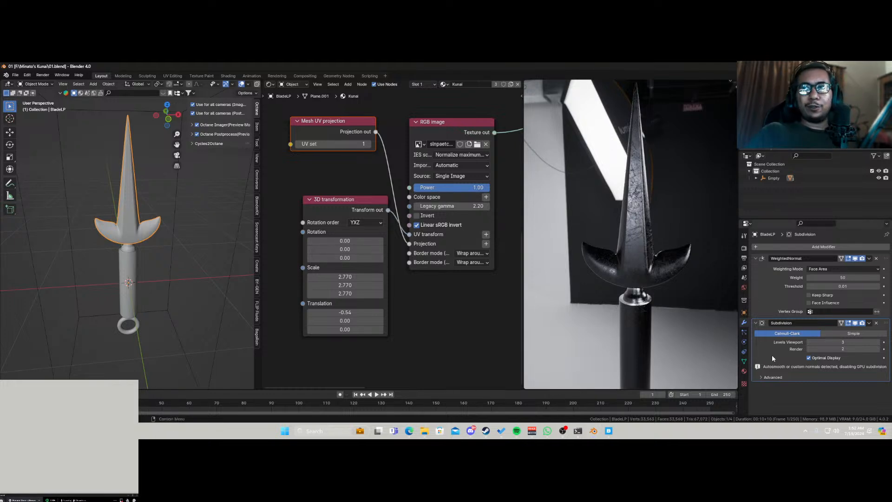
pyautogui.click(745, 371)
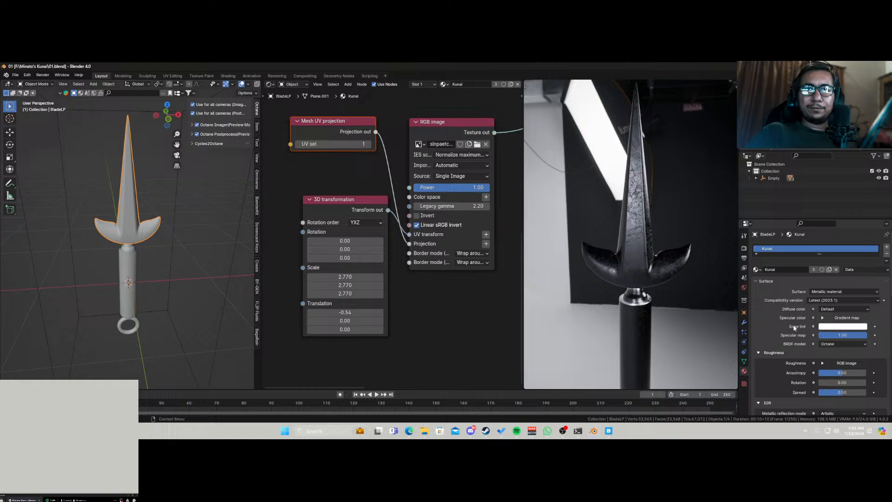
pyautogui.click(885, 248)
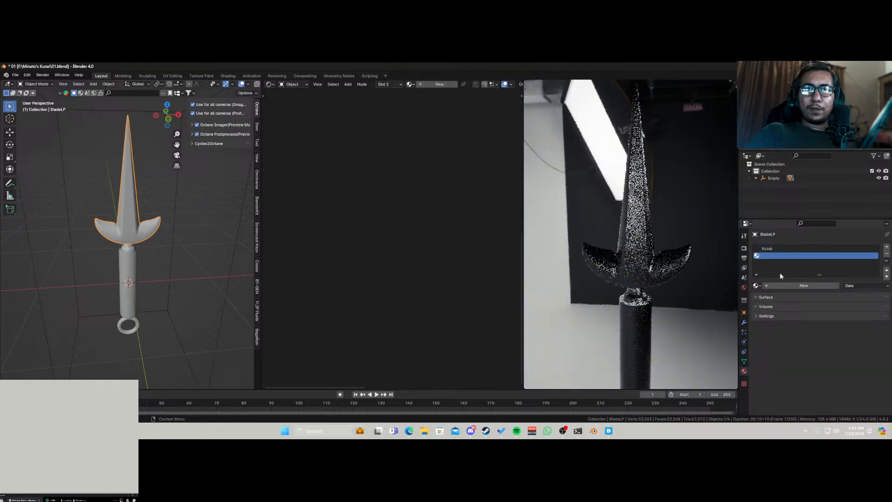
pyautogui.click(756, 284)
pyautogui.click(769, 296)
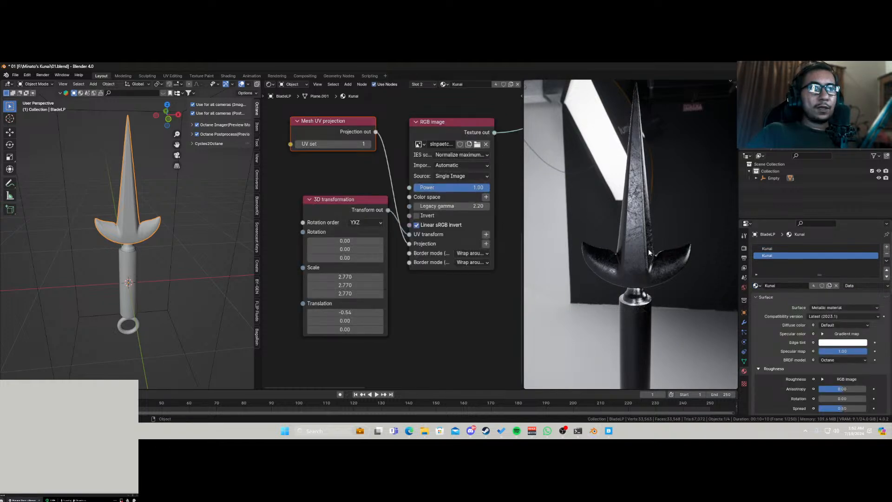
pyautogui.click(496, 85)
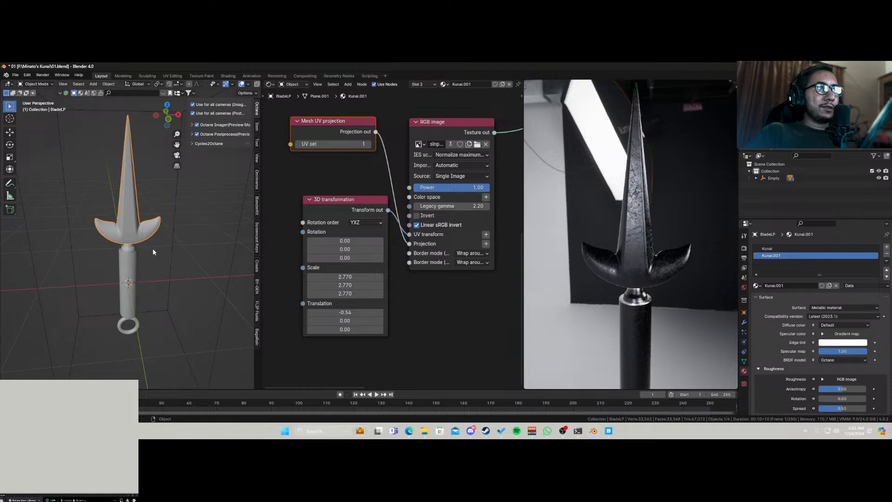
# Select the upper faces of one guard prong on both sides of its ridge and assign the Kunai.001 material to them.
pyautogui.scroll(5, 153, 248)
pyautogui.moveTo(174, 221); pyautogui.dragTo(151, 246, button='middle')
pyautogui.press('Tab')
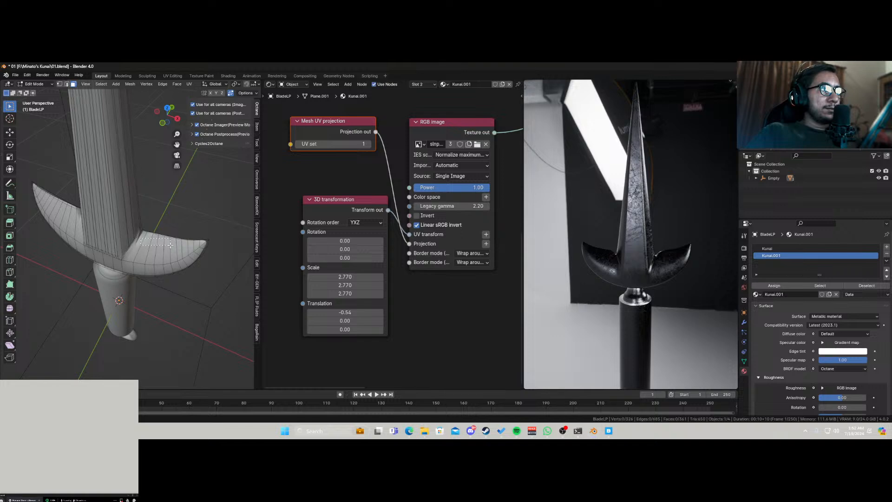
pyautogui.moveTo(170, 246); pyautogui.dragTo(214, 241)
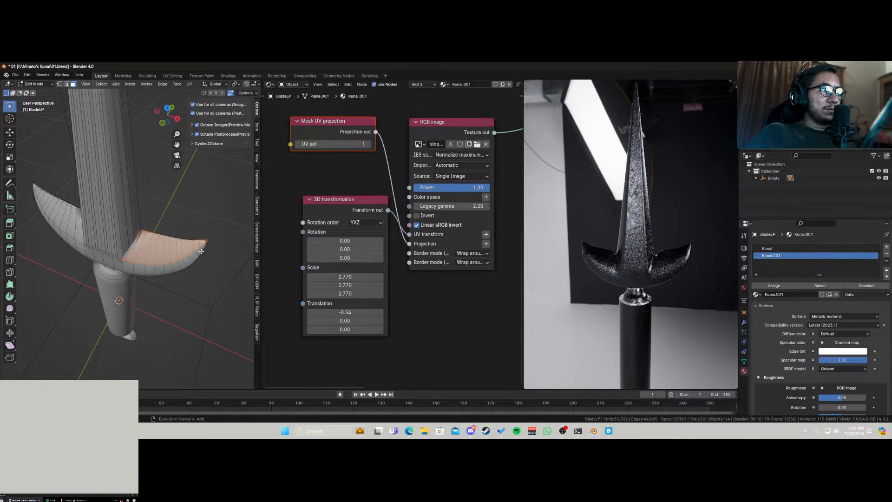
pyautogui.moveTo(205, 250); pyautogui.dragTo(127, 246, button='middle')
pyautogui.scroll(2, 90, 242)
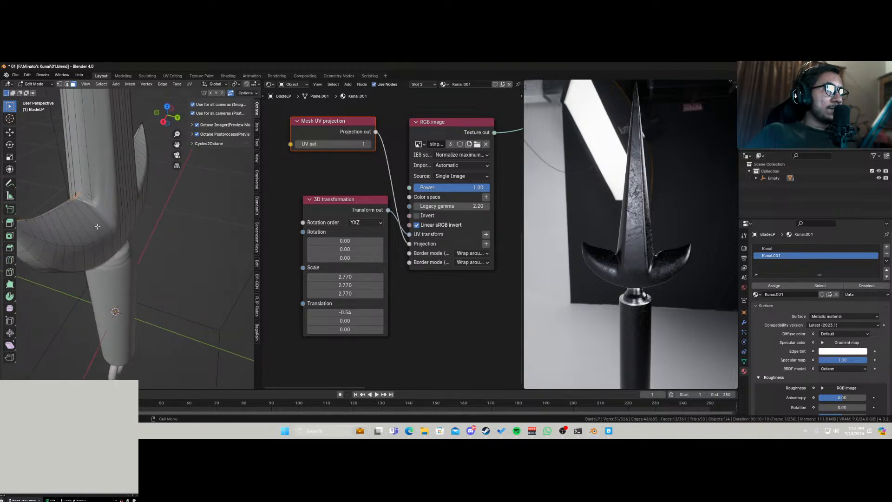
pyautogui.keyDown('shift'); pyautogui.click(84, 222); pyautogui.keyUp('shift')
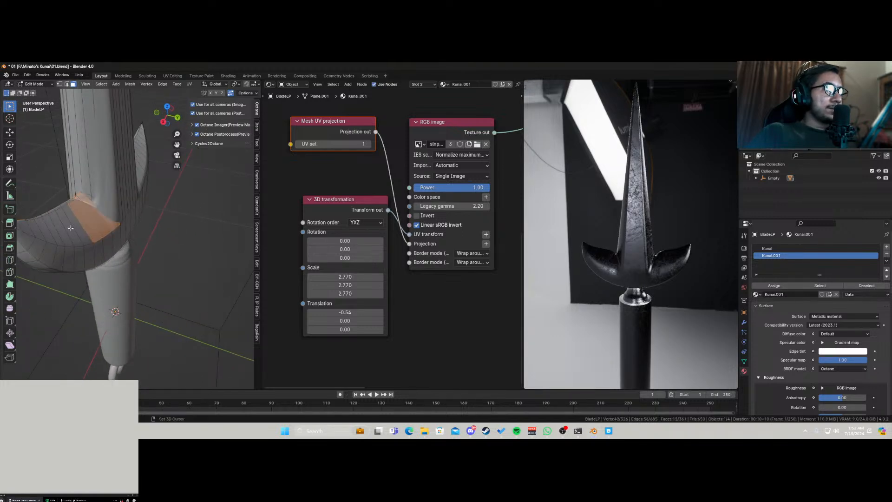
pyautogui.moveTo(83, 222); pyautogui.dragTo(97, 245, button='middle')
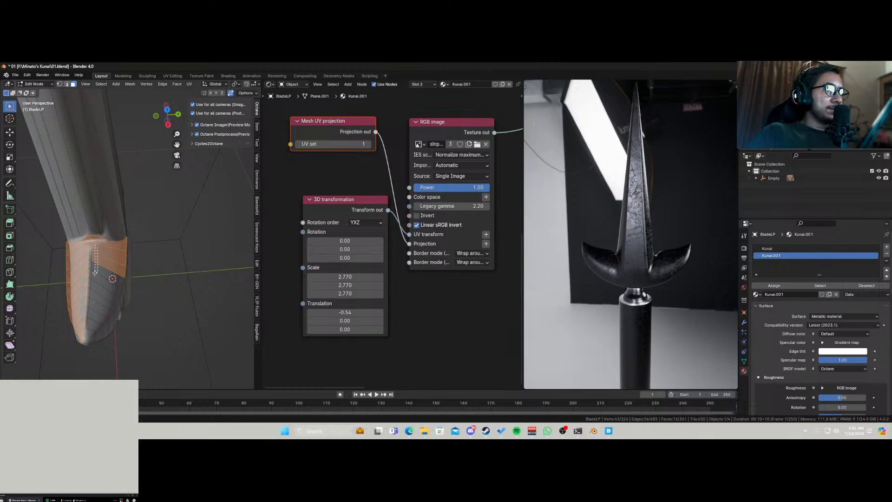
pyautogui.keyDown('shift'); pyautogui.moveTo(86, 300); pyautogui.dragTo(91, 291); pyautogui.keyUp('shift')
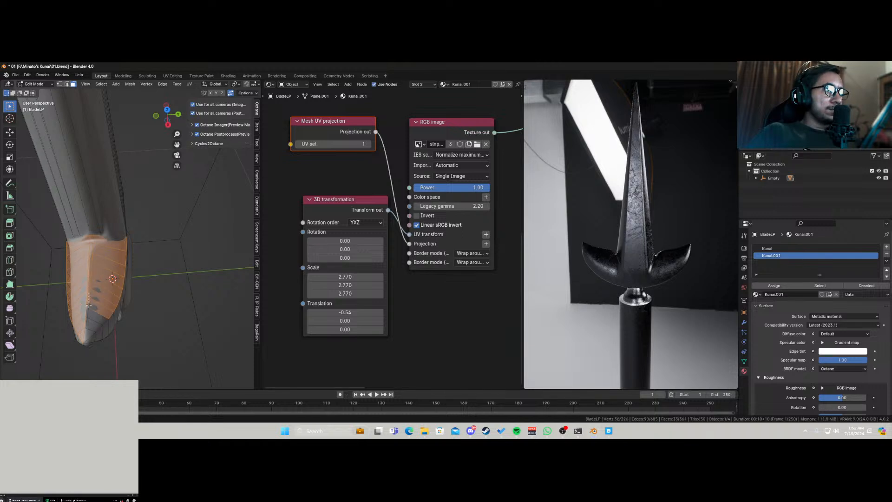
pyautogui.keyDown('shift'); pyautogui.moveTo(87, 324); pyautogui.dragTo(86, 324); pyautogui.keyUp('shift')
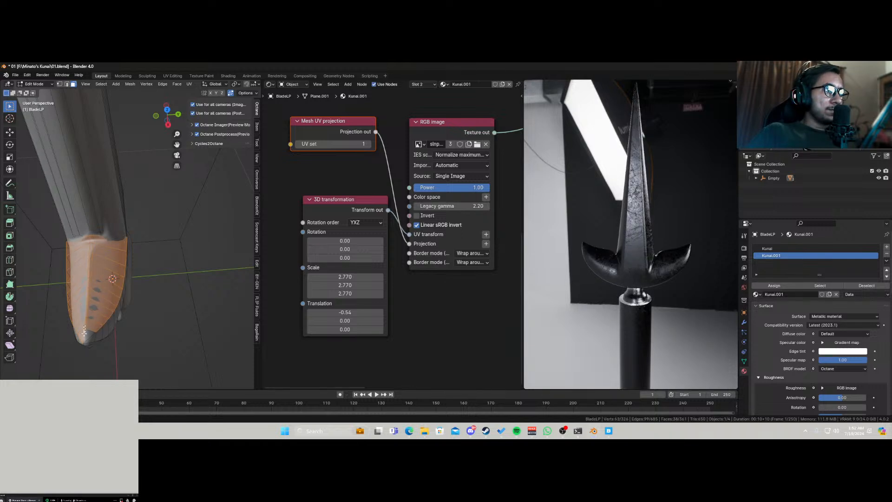
pyautogui.keyDown('shift'); pyautogui.click(87, 335); pyautogui.keyUp('shift')
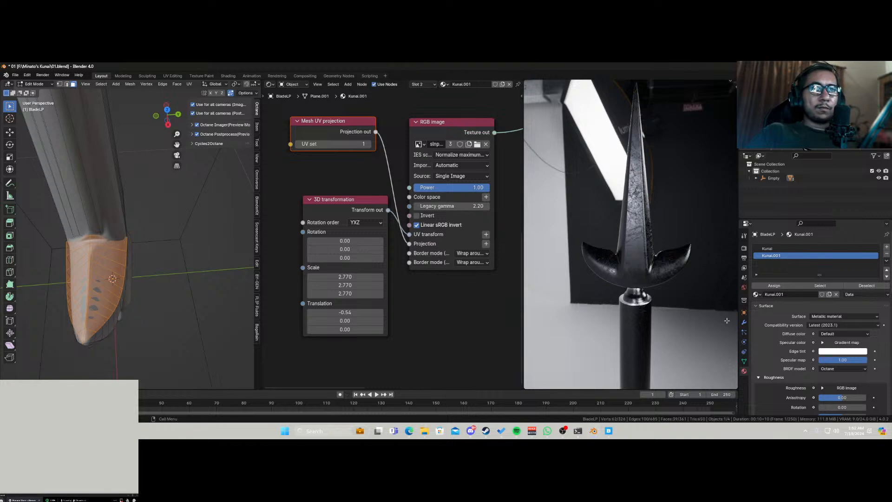
pyautogui.press('Tab')
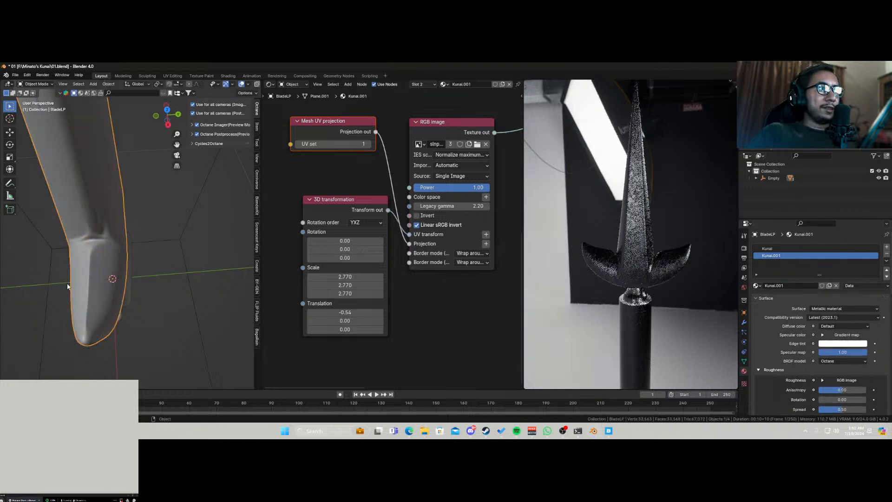
# Set the second color stop of the Kunai.001 material's Gradient map to white.
pyautogui.scroll(-3, 389, 161)
pyautogui.moveTo(429, 124); pyautogui.dragTo(366, 311, button='middle')
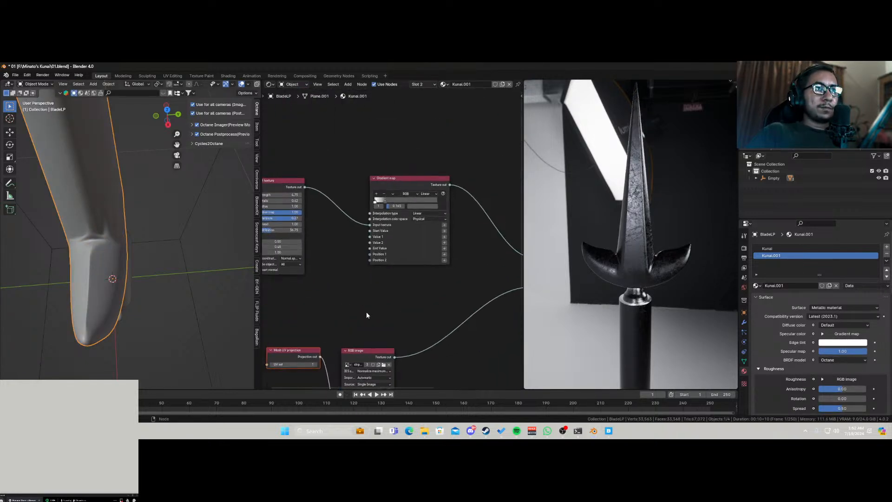
pyautogui.scroll(3, 384, 235)
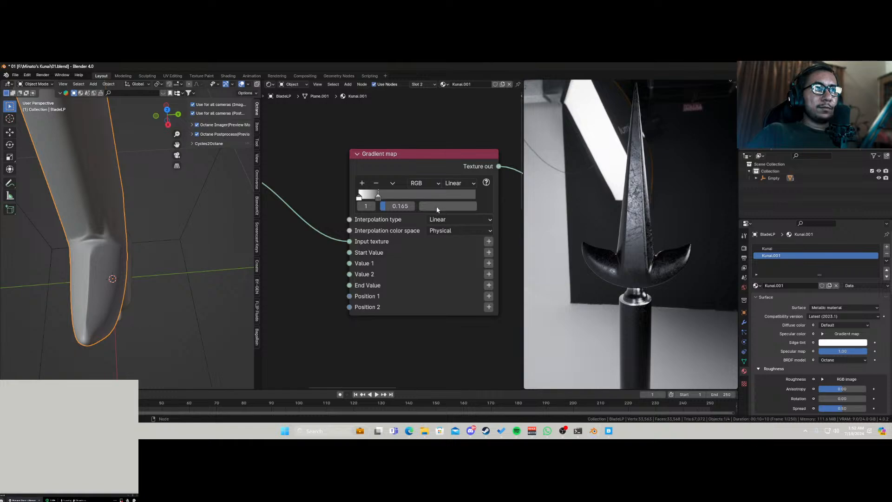
pyautogui.click(436, 207)
pyautogui.moveTo(520, 257); pyautogui.dragTo(519, 217)
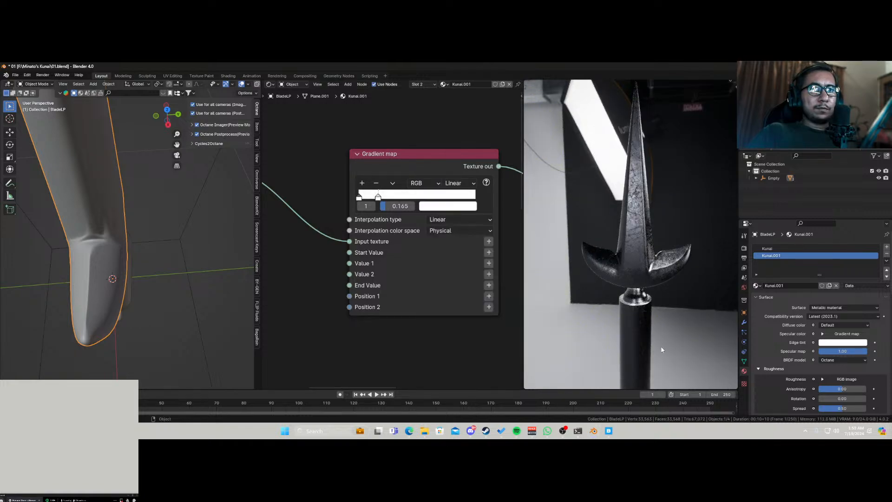
pyautogui.moveTo(577, 300); pyautogui.dragTo(663, 314, button='middle')
pyautogui.scroll(4, 555, 285)
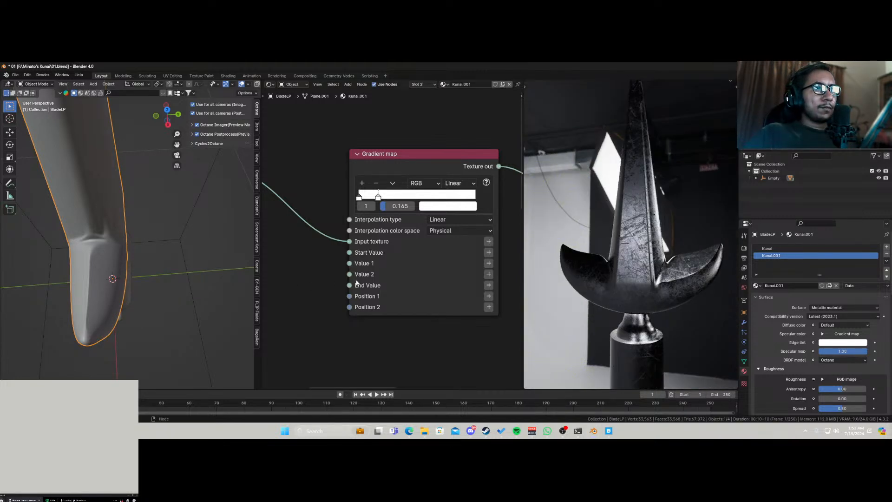
# Try lowering the power of the Kunai.001 material's roughness RGB image to 0.43.
pyautogui.scroll(-8, 358, 290)
pyautogui.moveTo(371, 289); pyautogui.dragTo(359, 192, button='middle')
pyautogui.scroll(6, 360, 299)
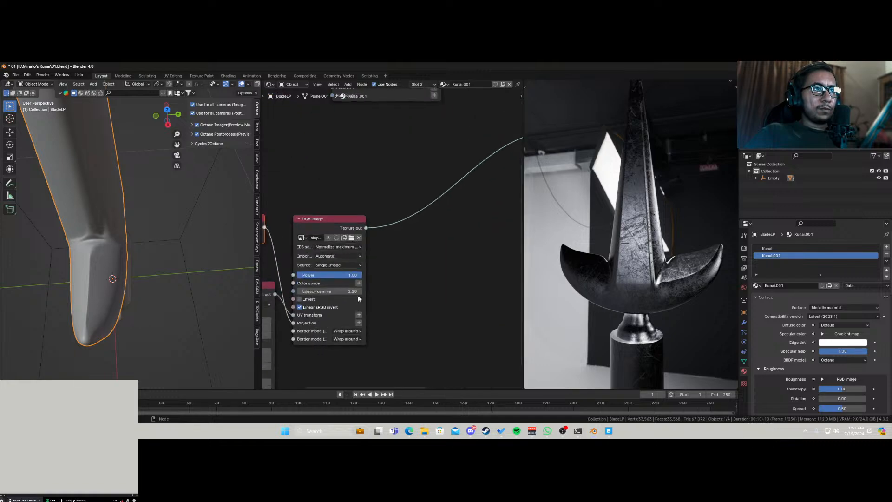
pyautogui.moveTo(351, 275); pyautogui.dragTo(324, 275)
pyautogui.moveTo(558, 284); pyautogui.dragTo(664, 310, button='middle')
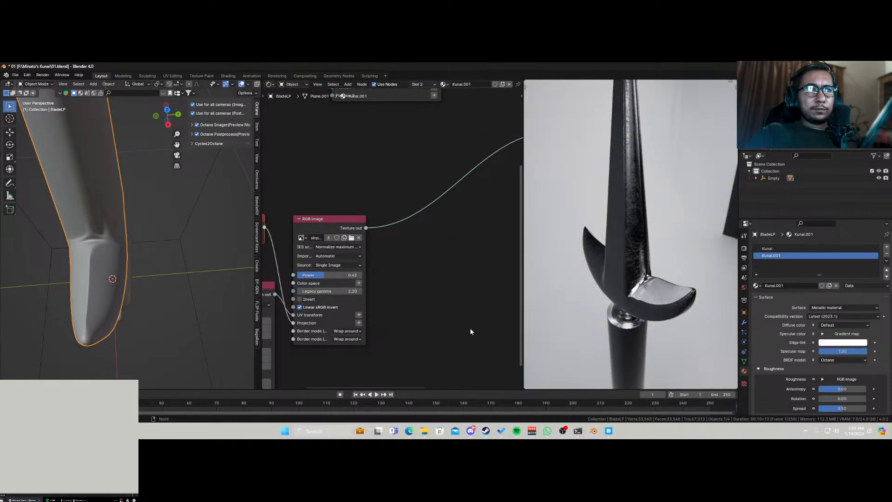
# Set the Kunai.001 roughness image's legacy gamma to 1.00 and raise its power back to 1.00.
pyautogui.press('Return')
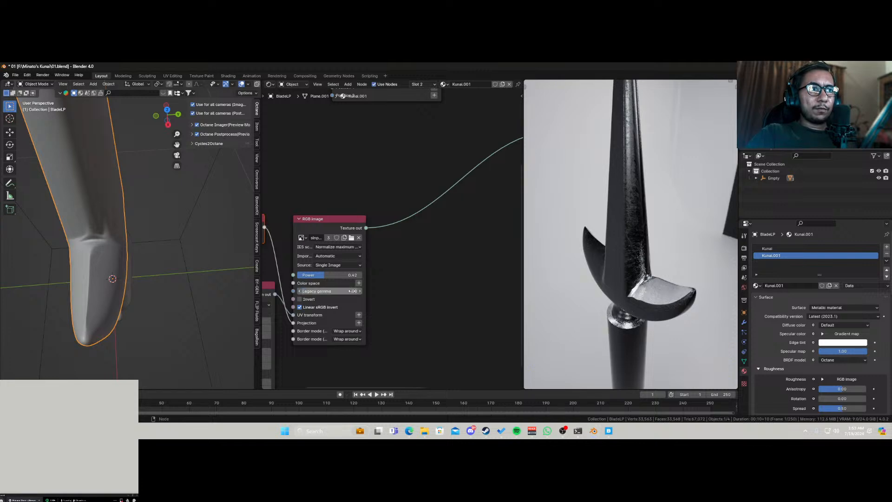
pyautogui.moveTo(322, 275); pyautogui.dragTo(362, 276)
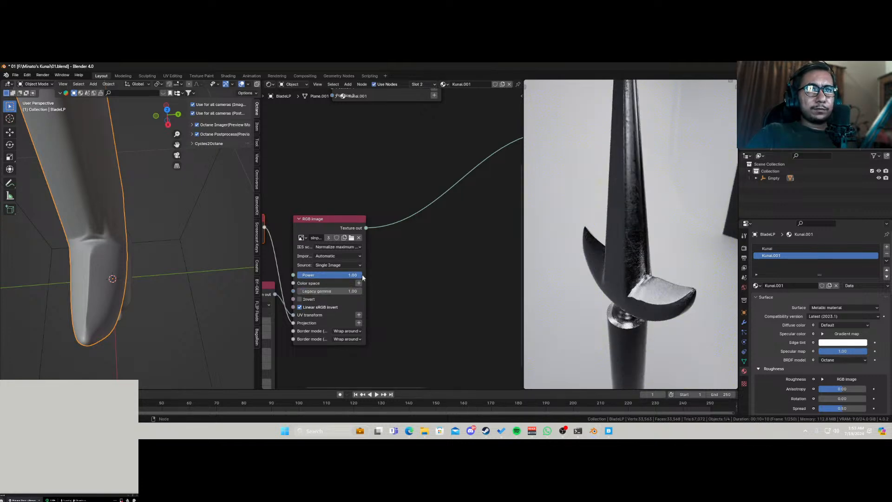
pyautogui.moveTo(641, 297); pyautogui.dragTo(603, 282, button='middle')
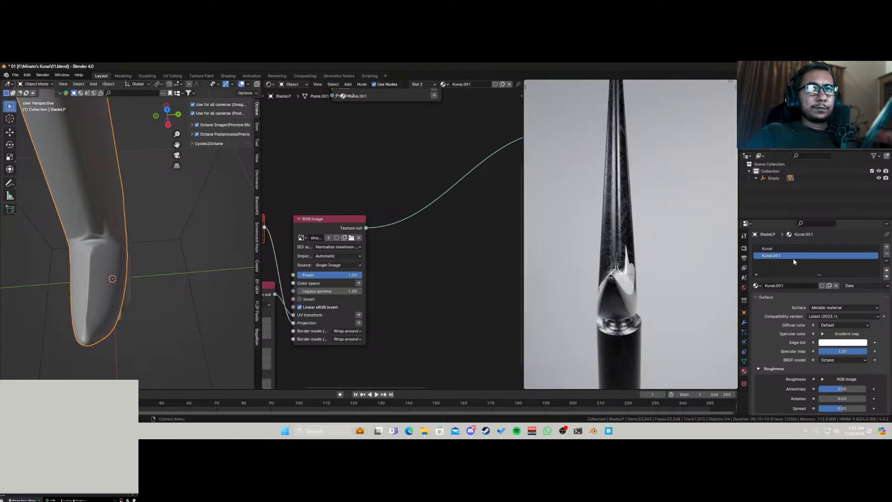
# Set the legacy gamma of the original Kunai material's roughness RGB image to 1.
pyautogui.click(780, 248)
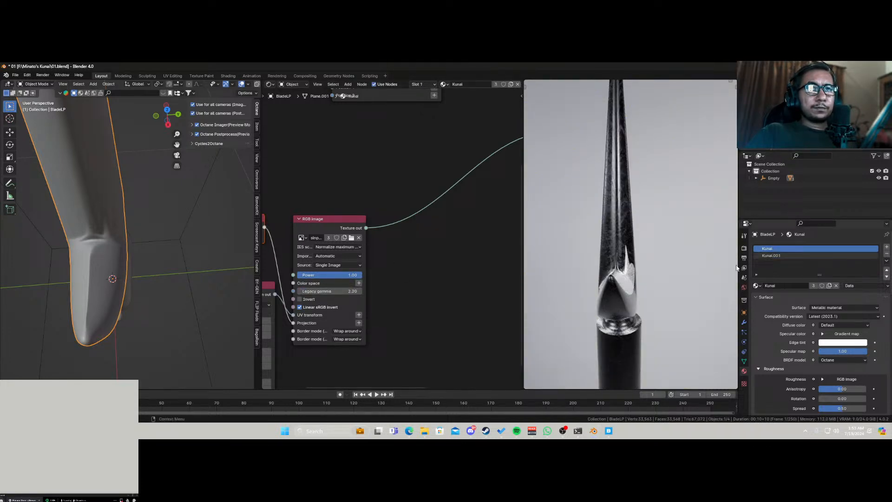
pyautogui.click(346, 291)
pyautogui.write('1')
pyautogui.press('Return')
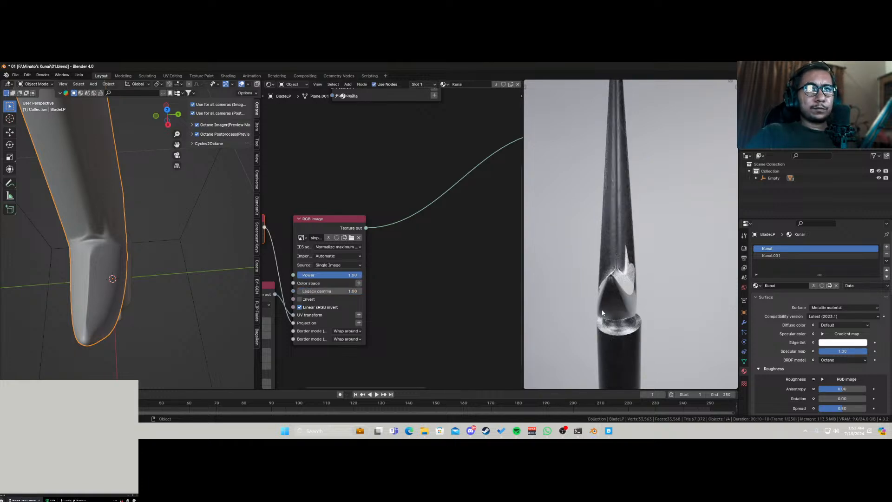
pyautogui.moveTo(604, 281); pyautogui.dragTo(688, 312, button='middle')
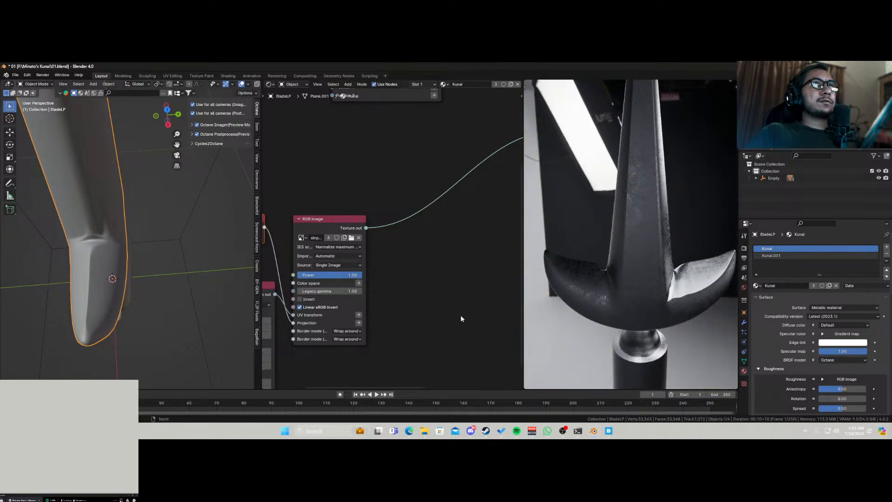
# Select the blade's long side faces above the light-colored guard prong and assign the Kunai.001 material to them.
pyautogui.scroll(-6, 145, 281)
pyautogui.moveTo(93, 269); pyautogui.dragTo(204, 251, button='middle')
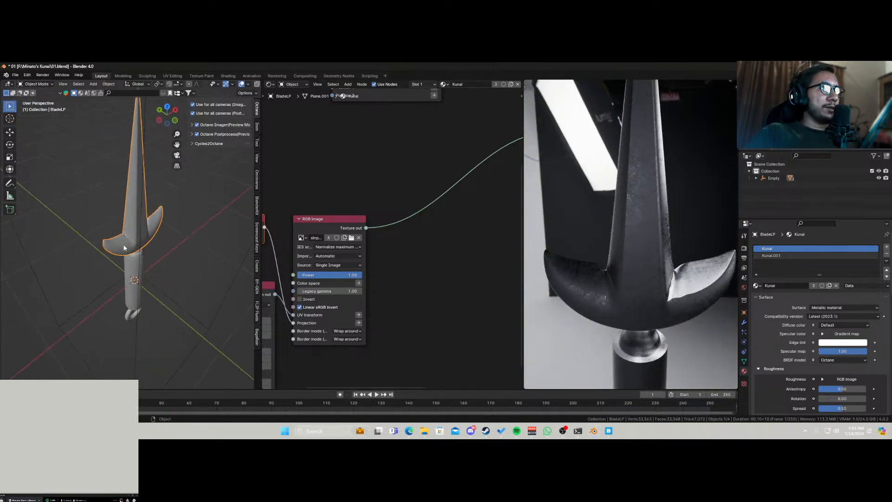
pyautogui.moveTo(691, 316); pyautogui.dragTo(600, 324, button='middle')
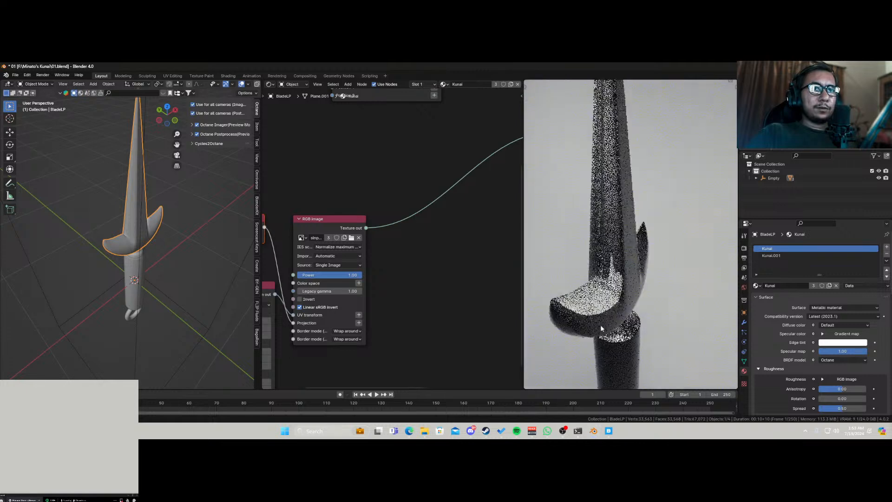
pyautogui.moveTo(152, 241); pyautogui.dragTo(106, 216, button='middle')
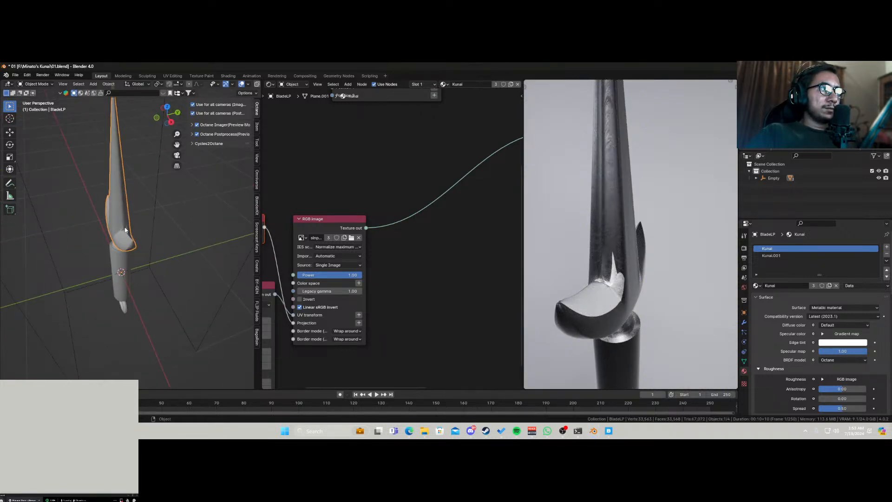
pyautogui.press('Tab')
pyautogui.scroll(5, 124, 230)
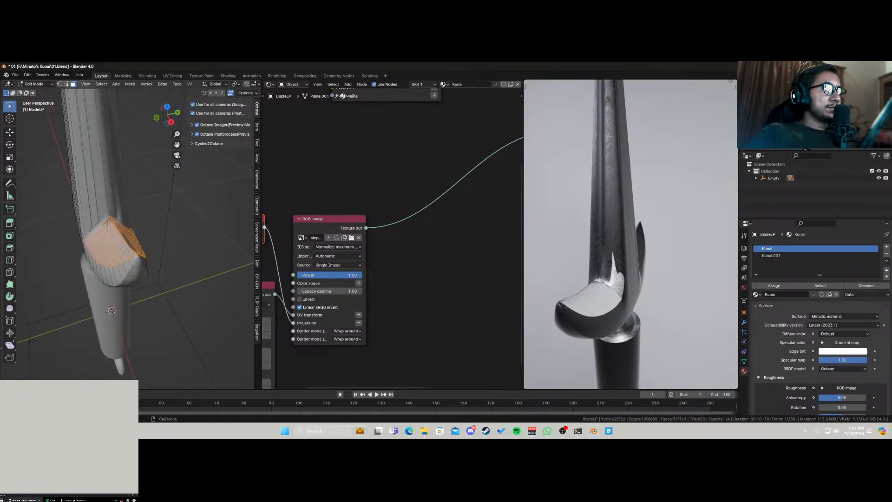
pyautogui.scroll(-3, 105, 205)
pyautogui.moveTo(106, 187); pyautogui.dragTo(124, 195)
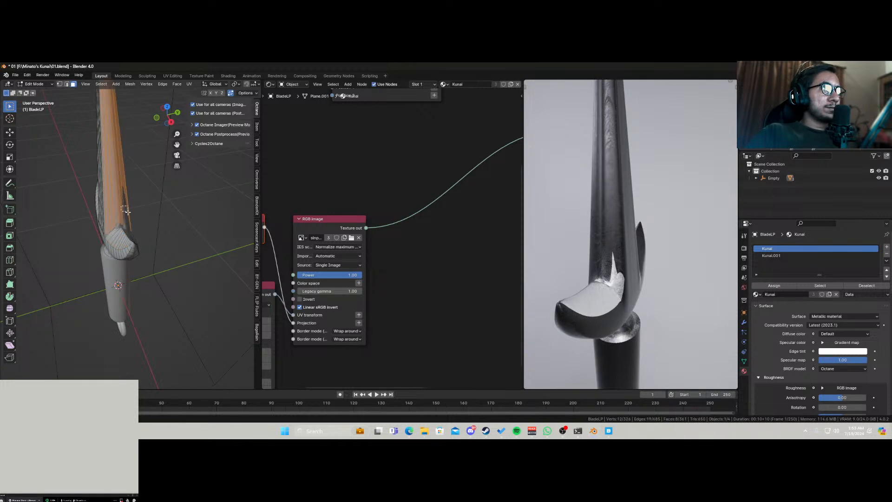
pyautogui.keyDown('shift'); pyautogui.click(128, 213); pyautogui.keyUp('shift')
pyautogui.moveTo(125, 213); pyautogui.dragTo(153, 244, button='middle')
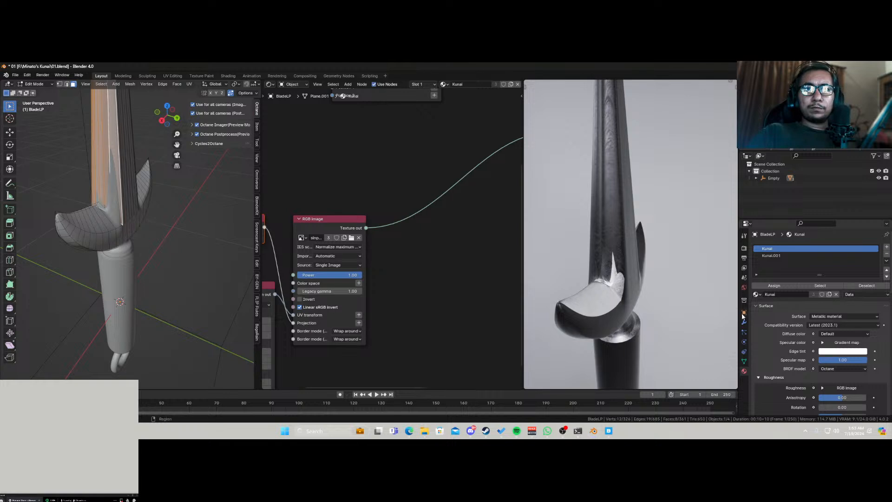
pyautogui.click(786, 256)
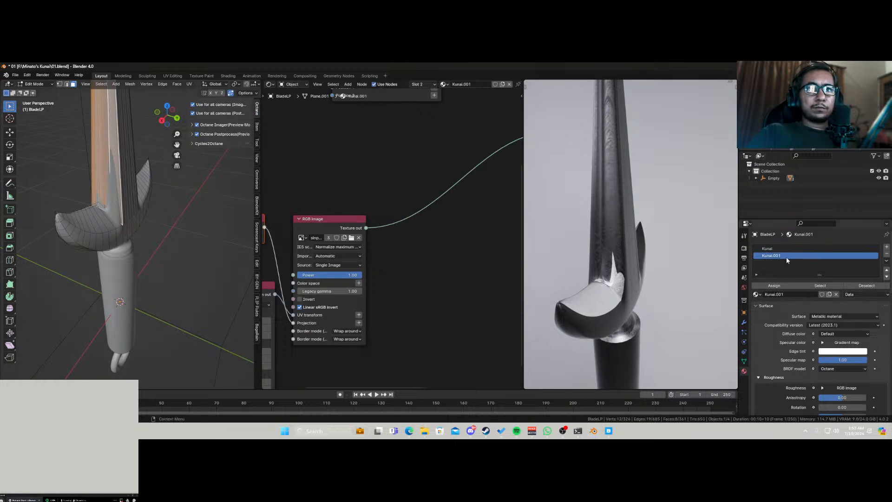
pyautogui.click(781, 288)
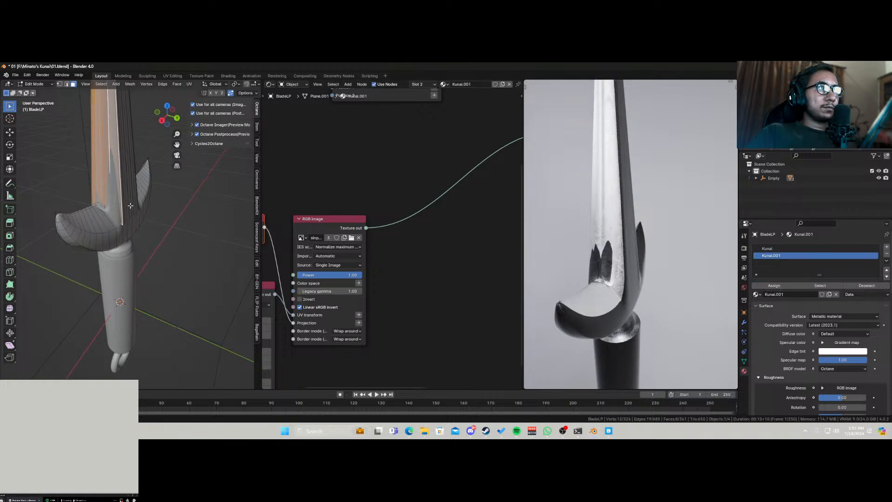
# Add the small faces where the blade meets the prong, deselect the extra prong faces, and assign Kunai.001 to the selection.
pyautogui.moveTo(138, 204); pyautogui.dragTo(186, 200, button='middle')
pyautogui.keyDown('shift'); pyautogui.moveTo(127, 220); pyautogui.dragTo(128, 221); pyautogui.keyUp('shift')
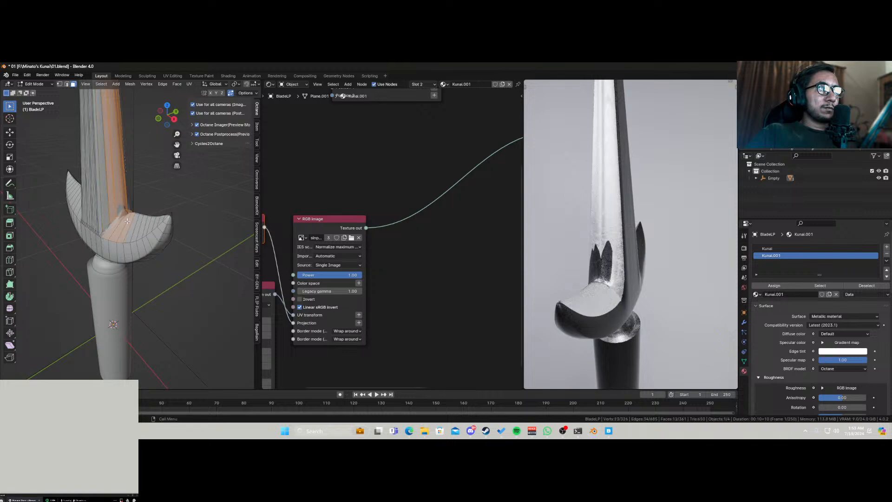
pyautogui.click(775, 287)
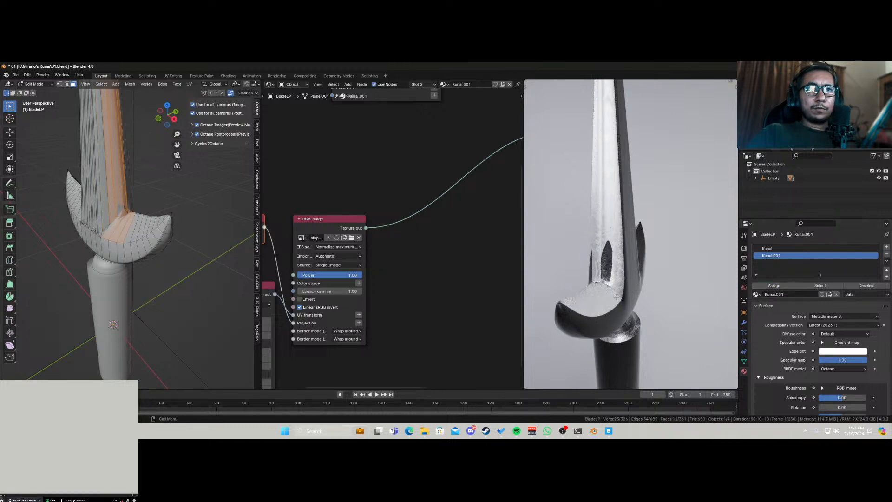
pyautogui.keyDown('ctrl'); pyautogui.moveTo(117, 218); pyautogui.dragTo(118, 218); pyautogui.keyUp('ctrl')
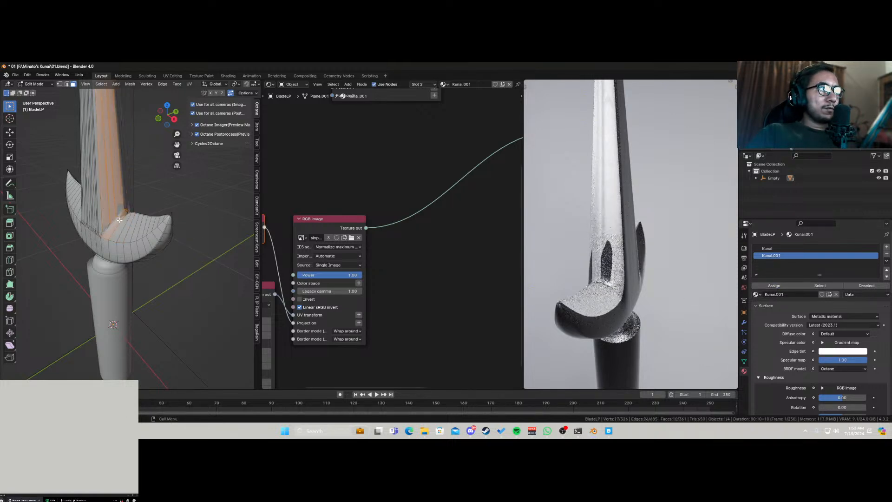
pyautogui.click(774, 286)
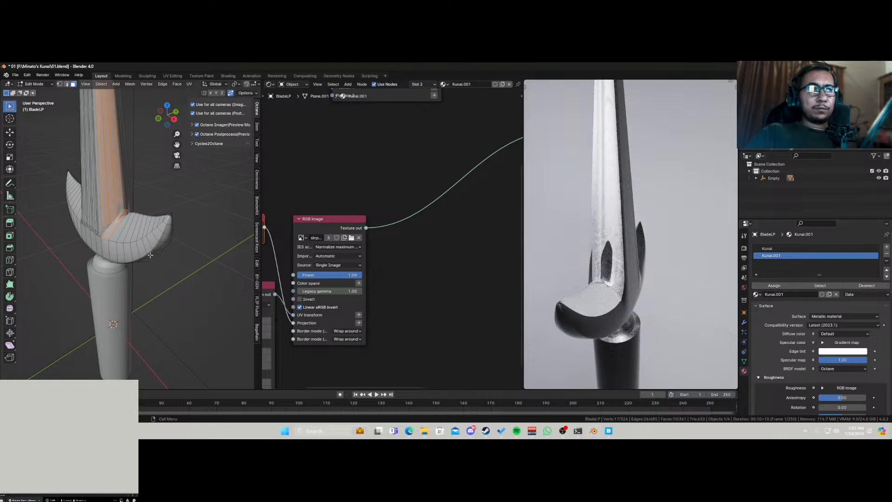
# Add the blade's neighbouring side faces and the small faces above the guard prong to the selection and assign Kunai.001.
pyautogui.moveTo(139, 227); pyautogui.dragTo(104, 232, button='middle')
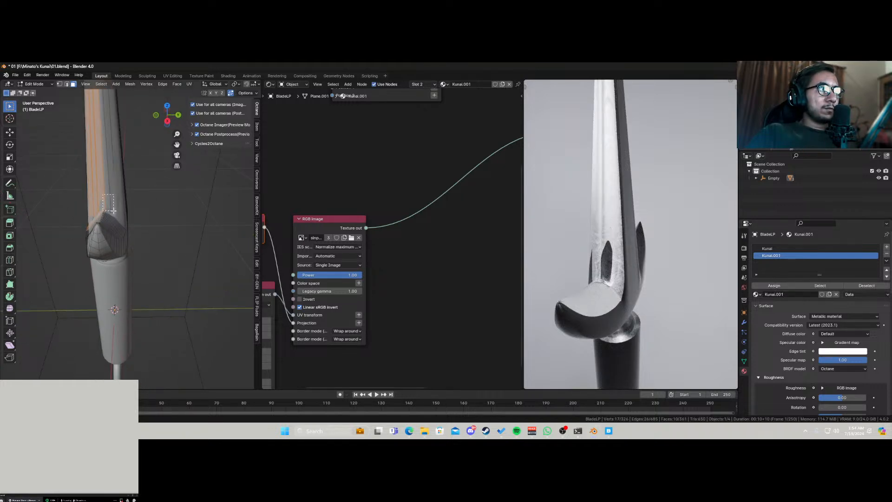
pyautogui.keyDown('shift'); pyautogui.moveTo(115, 216); pyautogui.dragTo(114, 216); pyautogui.keyUp('shift')
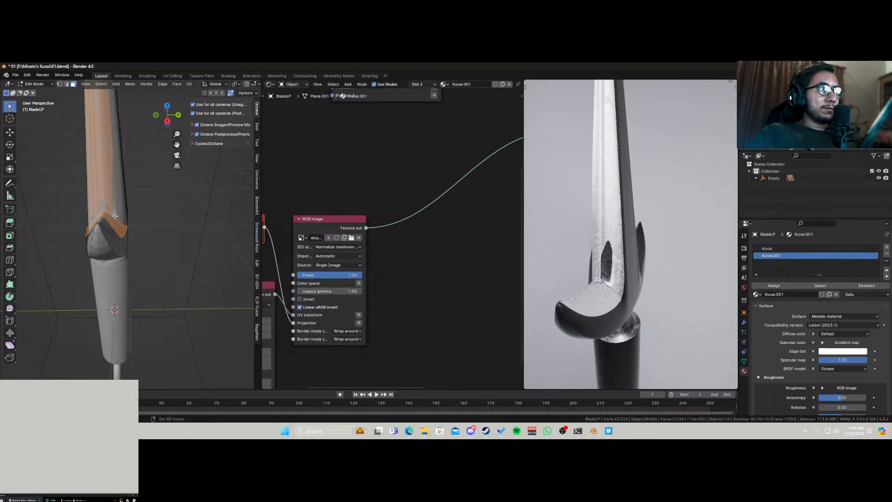
pyautogui.click(784, 285)
pyautogui.moveTo(597, 294); pyautogui.dragTo(539, 302, button='middle')
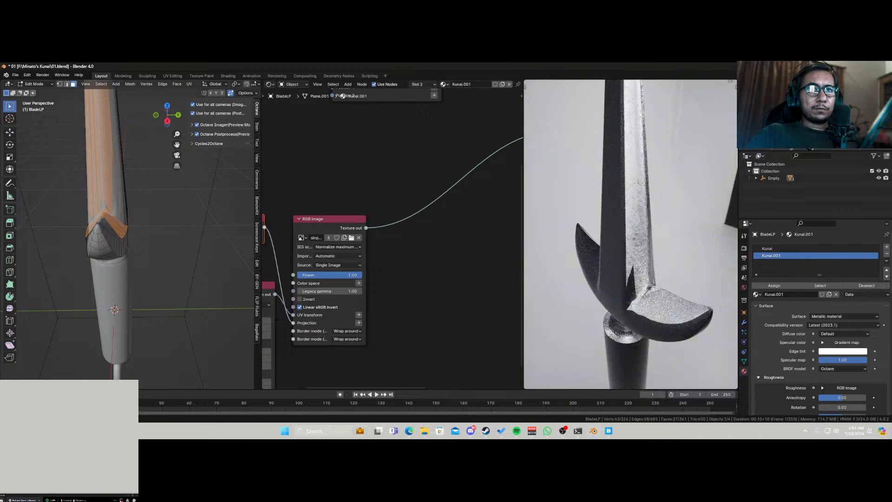
# Extend the selection with more faces where the blade side meets the guard and assign Kunai.001 to them.
pyautogui.moveTo(94, 247); pyautogui.dragTo(132, 229, button='middle')
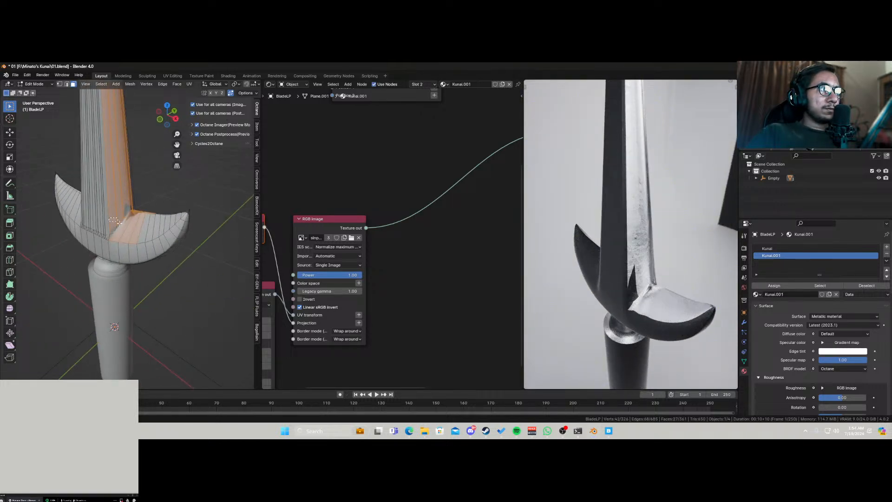
pyautogui.keyDown('shift'); pyautogui.click(110, 227); pyautogui.keyUp('shift')
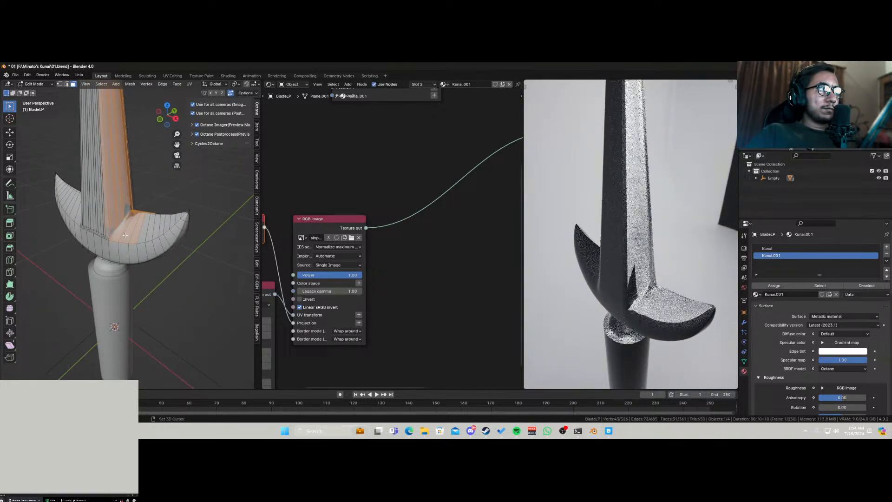
pyautogui.click(772, 285)
pyautogui.moveTo(633, 306); pyautogui.dragTo(653, 289, button='middle')
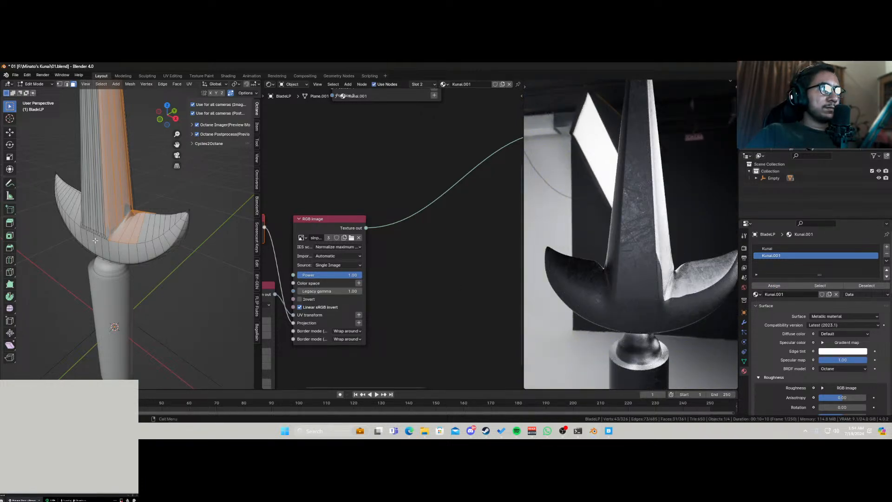
# Reduce the selection near the blade's base and assign the original Kunai material to the selected blade and guard faces.
pyautogui.moveTo(95, 240); pyautogui.dragTo(159, 266, button='middle')
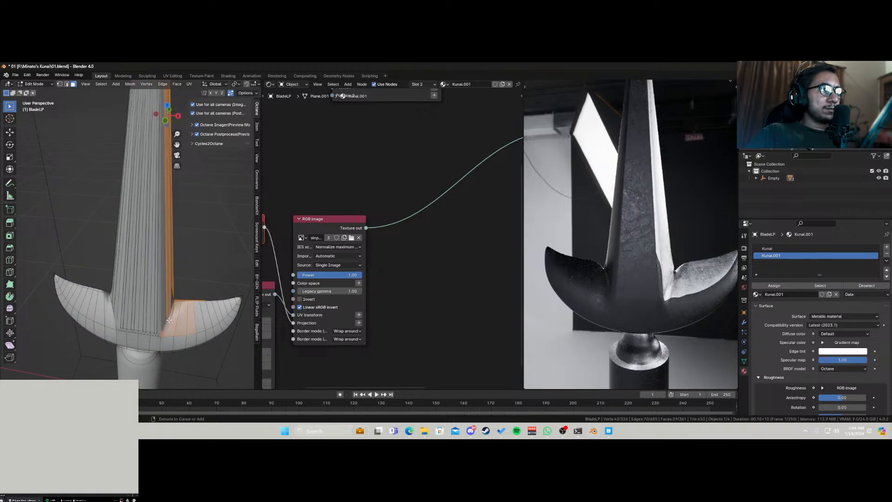
pyautogui.click(768, 249)
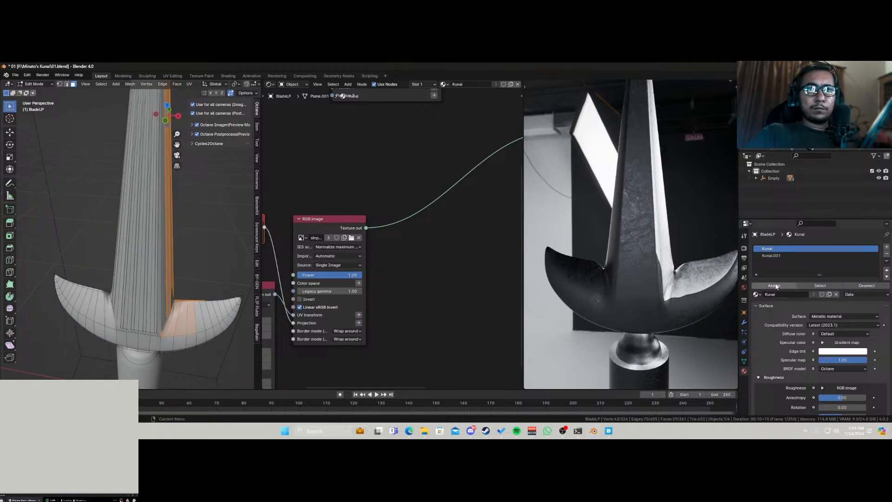
pyautogui.click(775, 286)
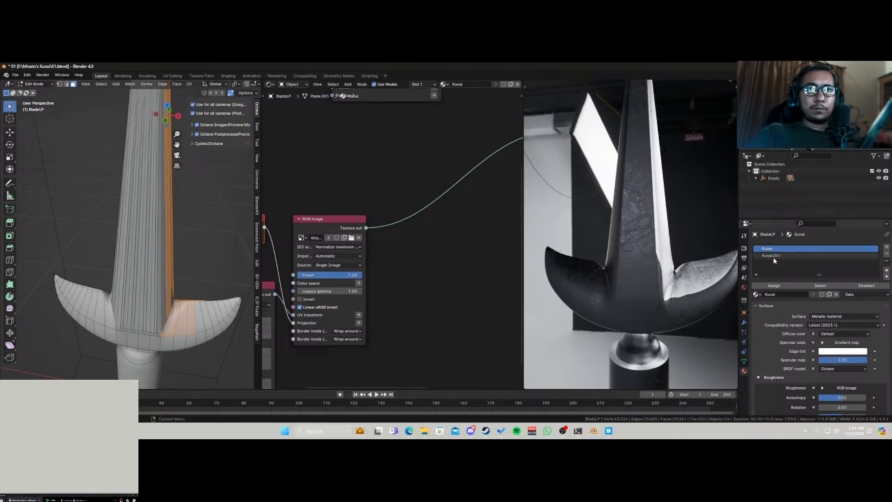
pyautogui.click(773, 286)
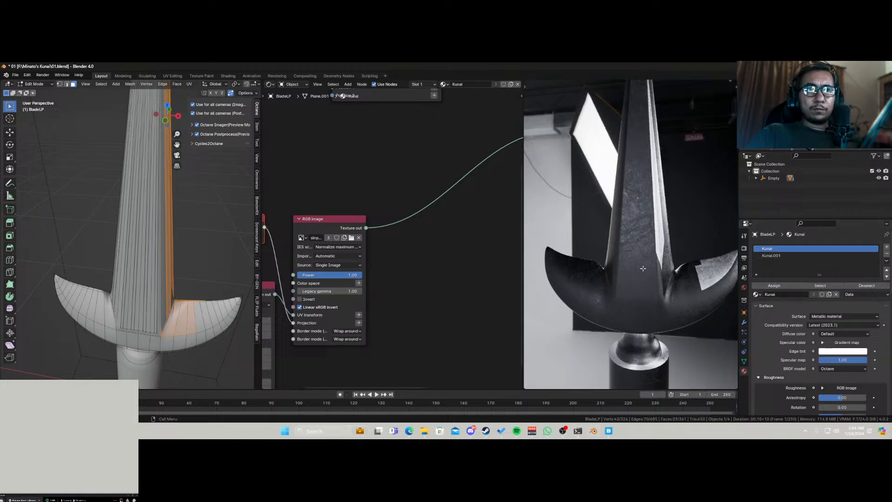
# Box-select the blade's long faces above the guard and assign the original Kunai material to them.
pyautogui.moveTo(675, 278); pyautogui.dragTo(640, 282, button='middle')
pyautogui.moveTo(110, 205); pyautogui.dragTo(190, 253)
pyautogui.click(782, 256)
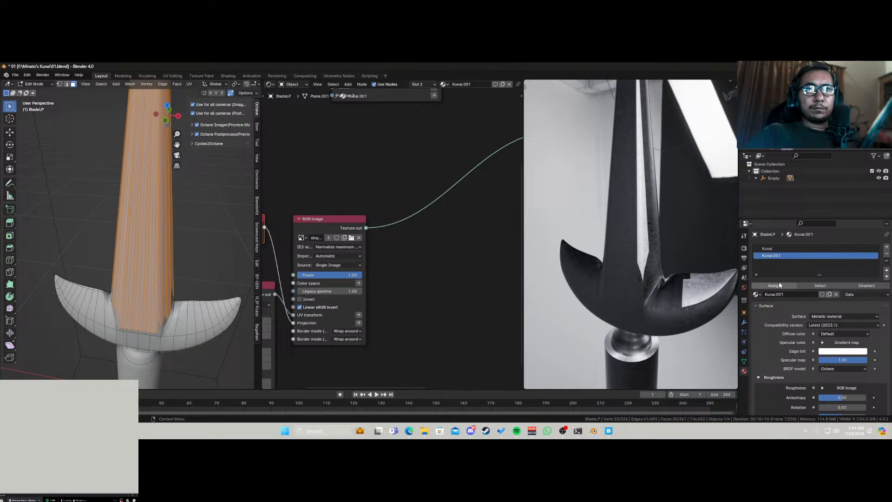
pyautogui.click(769, 248)
pyautogui.click(769, 286)
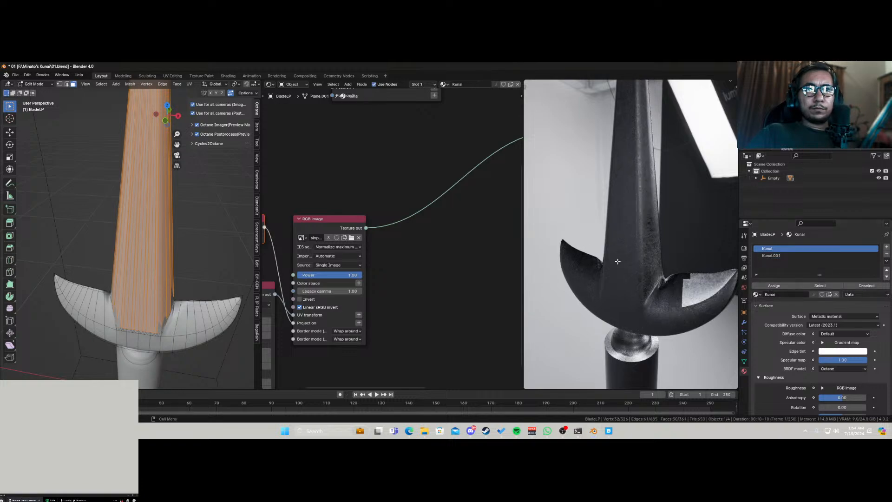
pyautogui.moveTo(618, 262); pyautogui.dragTo(607, 298, button='middle')
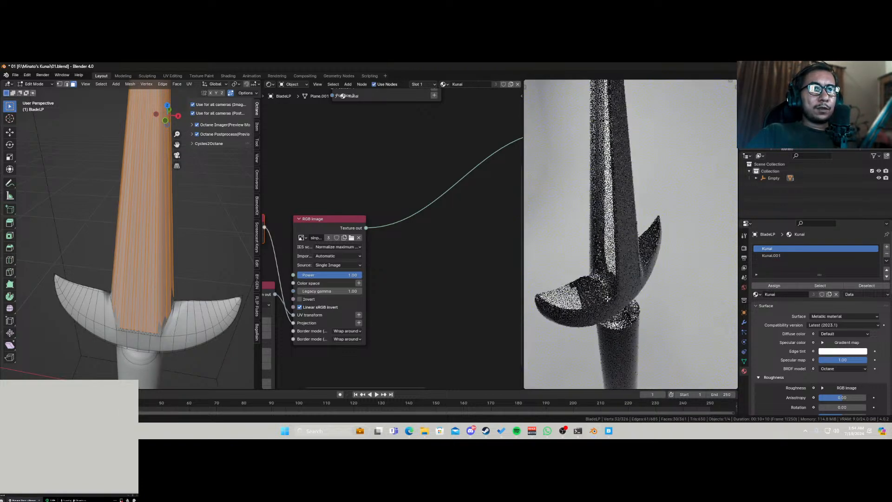
# In top view, select one guard prong's upper faces out to its tip, plus the adjoining sloped blade faces.
pyautogui.moveTo(172, 294); pyautogui.dragTo(117, 310, button='middle')
pyautogui.click(105, 308)
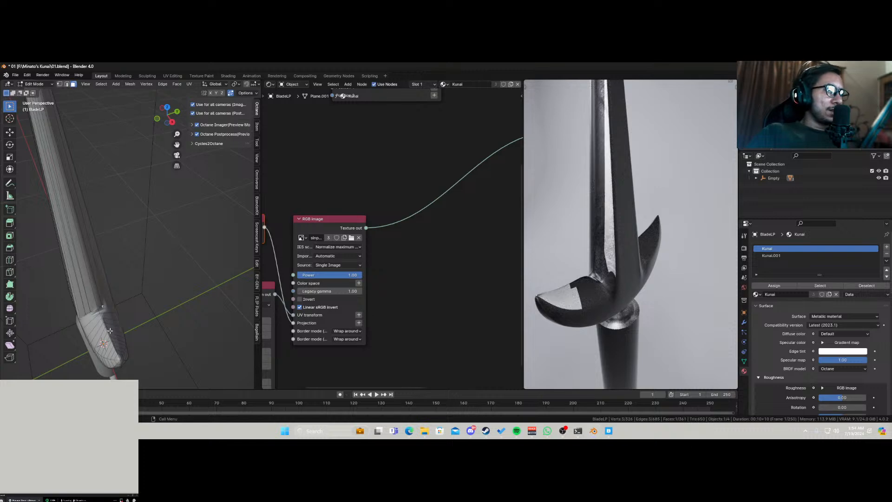
pyautogui.press('KP_7')
pyautogui.scroll(4, 131, 274)
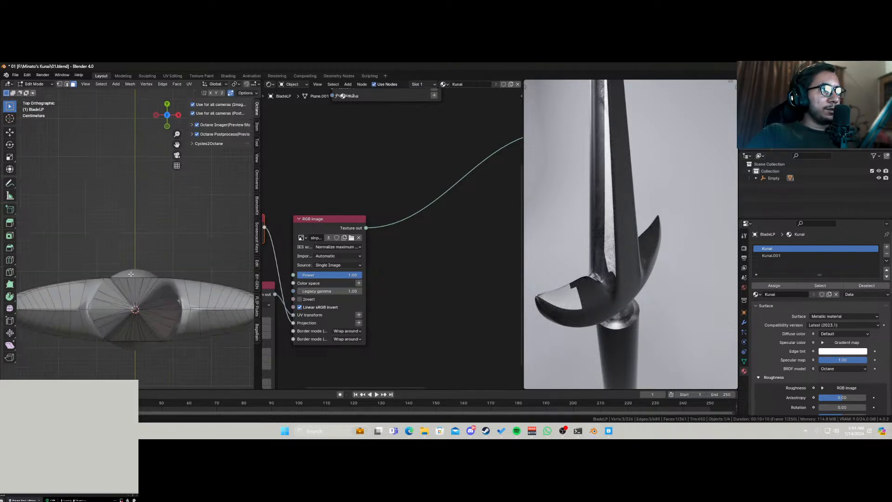
pyautogui.keyDown('shift'); pyautogui.moveTo(131, 274); pyautogui.dragTo(100, 218, button='middle'); pyautogui.keyUp('shift')
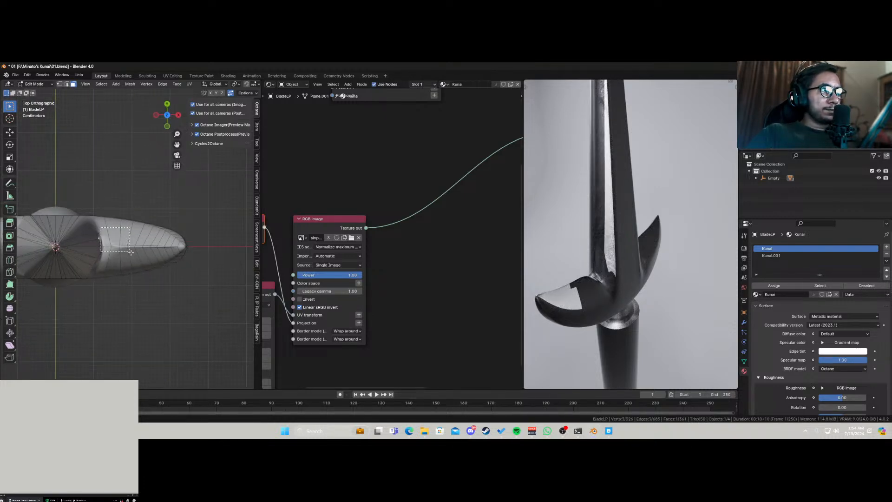
pyautogui.moveTo(131, 253)
pyautogui.mouseDown()
pyautogui.moveTo(161, 269)
pyautogui.moveTo(113, 255)
pyautogui.mouseUp()
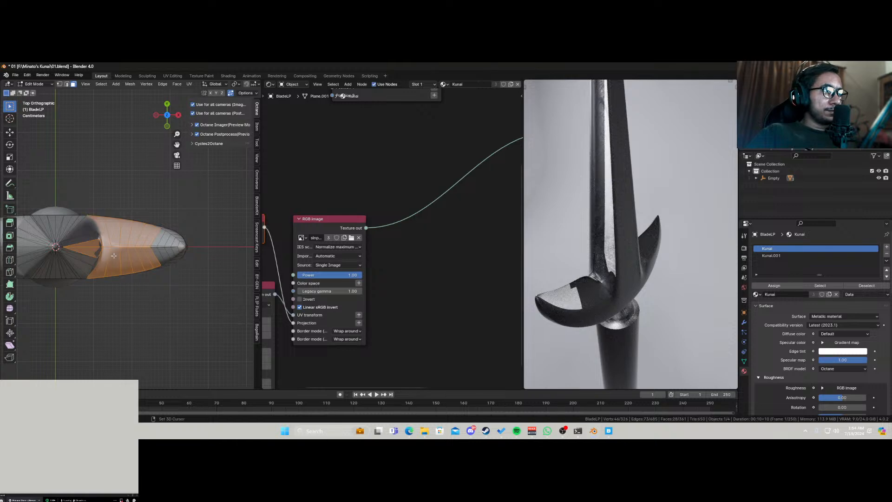
pyautogui.keyDown('shift'); pyautogui.moveTo(88, 228); pyautogui.dragTo(102, 239); pyautogui.keyUp('shift')
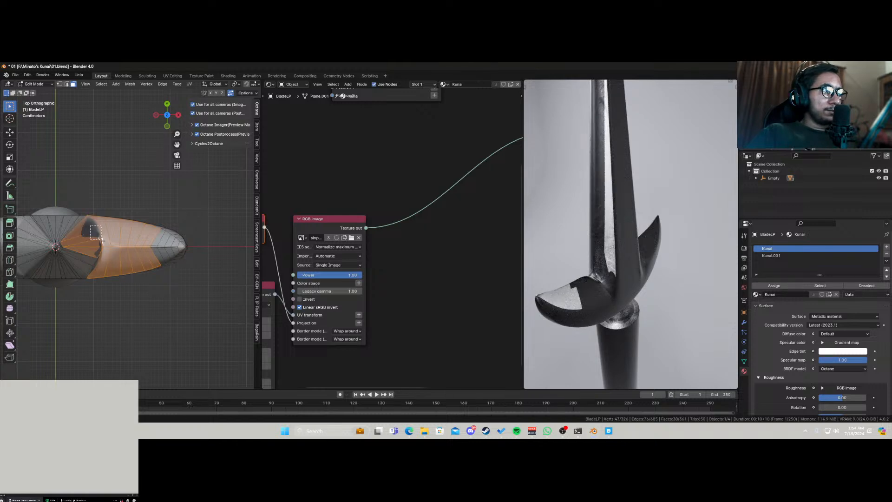
pyautogui.keyDown('shift'); pyautogui.moveTo(118, 273); pyautogui.dragTo(117, 273); pyautogui.keyUp('shift')
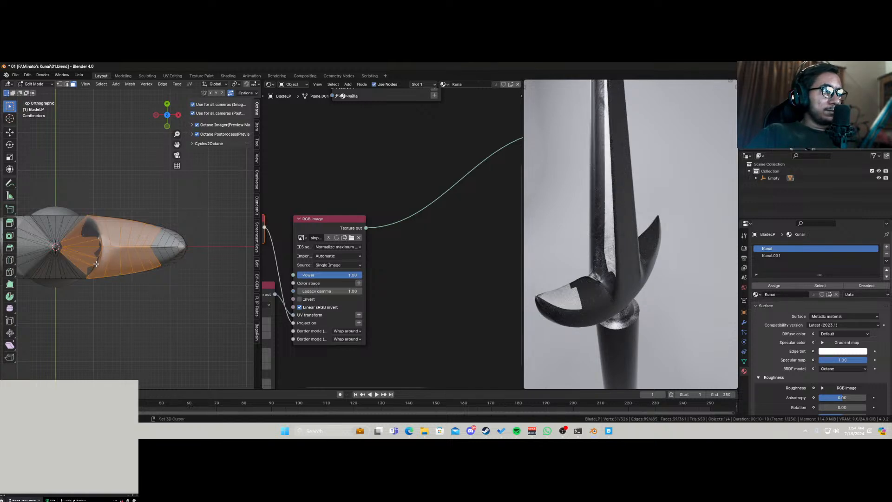
pyautogui.keyDown('shift'); pyautogui.moveTo(164, 257); pyautogui.dragTo(178, 253); pyautogui.keyUp('shift')
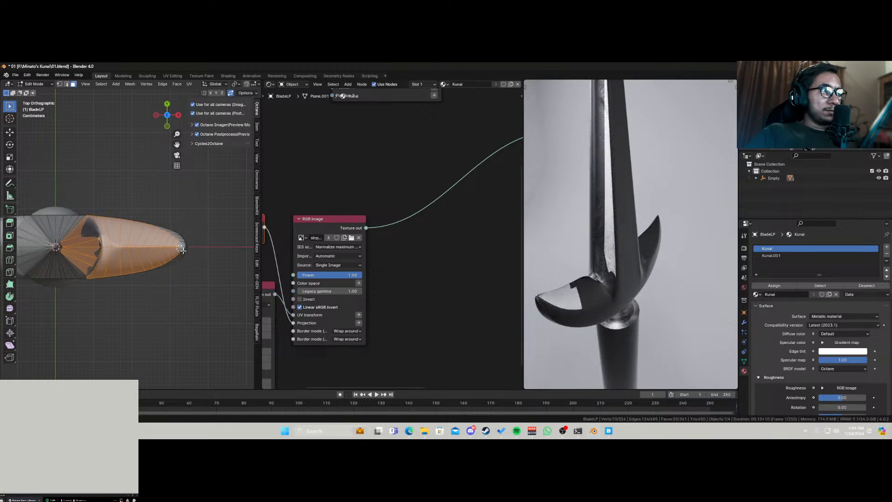
# Add the opposite guard prong's upper faces and adjoining blade faces, refine the selection, and assign Kunai.001 to it.
pyautogui.keyDown('shift'); pyautogui.moveTo(55, 260); pyautogui.dragTo(188, 253, button='middle'); pyautogui.keyUp('shift')
pyautogui.keyDown('shift'); pyautogui.moveTo(102, 238); pyautogui.dragTo(156, 254); pyautogui.keyUp('shift')
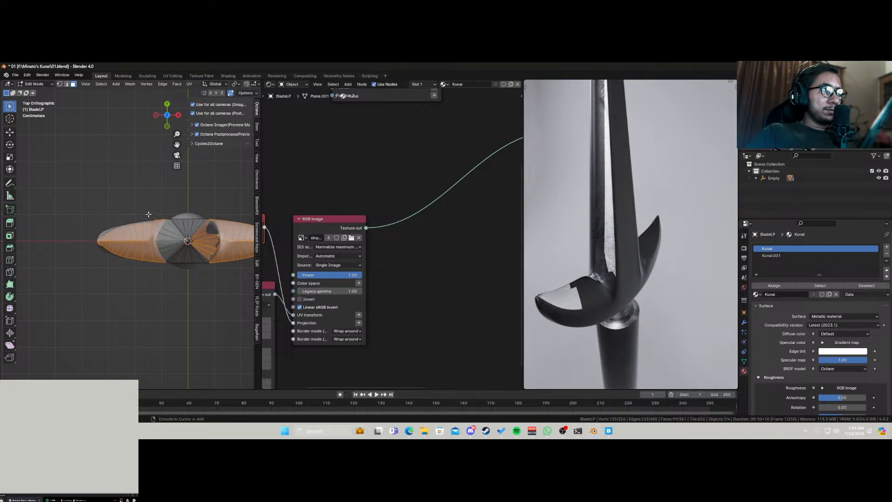
pyautogui.keyDown('ctrl'); pyautogui.moveTo(149, 214); pyautogui.dragTo(171, 246); pyautogui.keyUp('ctrl')
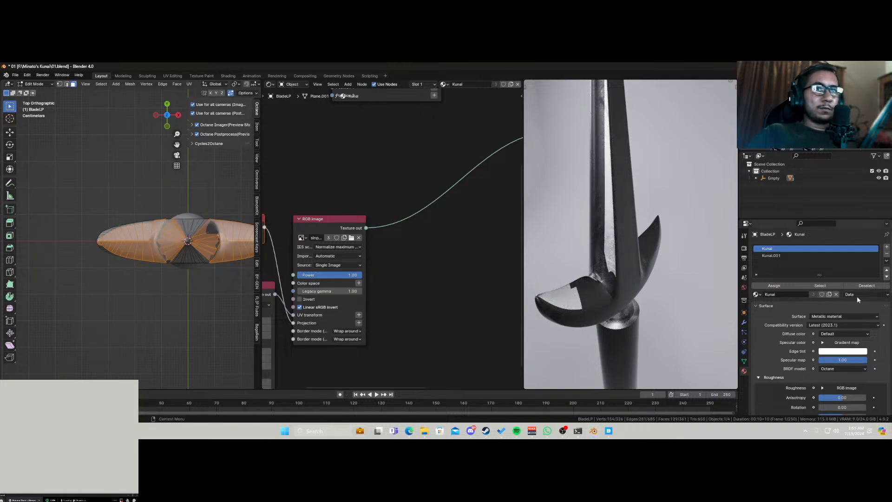
pyautogui.click(771, 256)
pyautogui.click(774, 285)
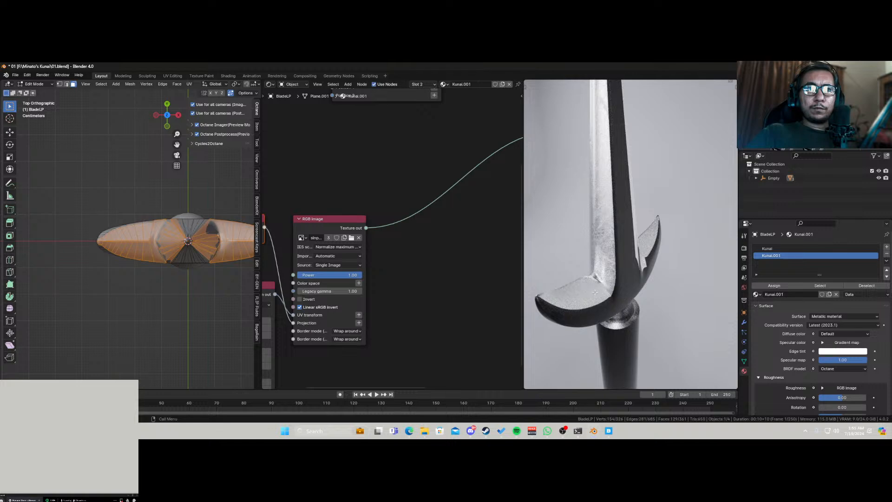
# Check the material split on the blade and guard from several sides and save the file.
pyautogui.moveTo(595, 291); pyautogui.dragTo(639, 261, button='middle')
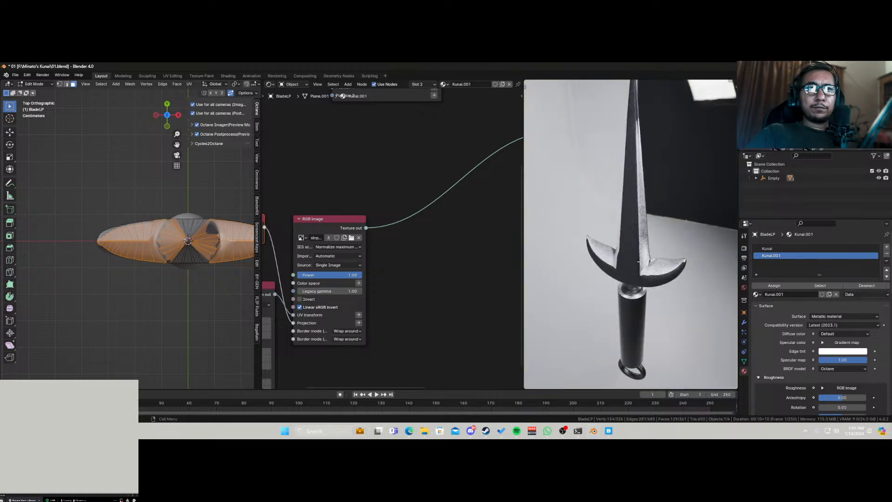
pyautogui.moveTo(176, 260); pyautogui.dragTo(186, 223, button='middle')
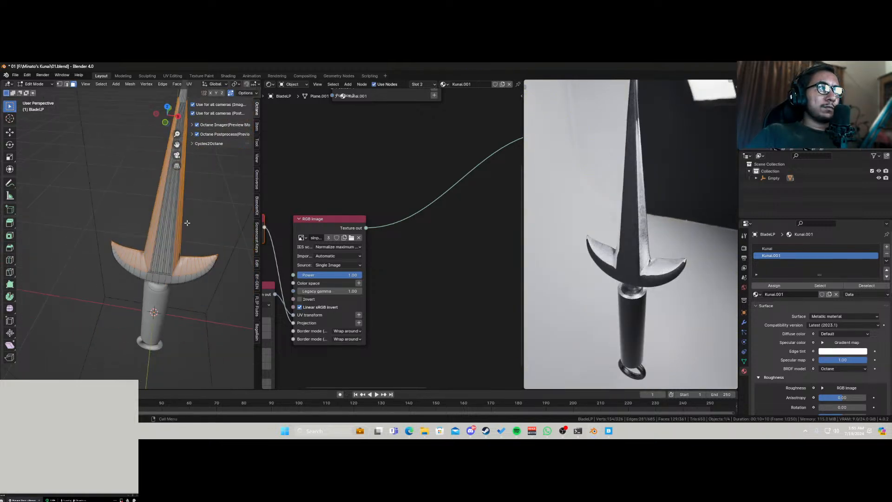
pyautogui.moveTo(133, 250); pyautogui.dragTo(129, 249, button='middle')
pyautogui.moveTo(580, 296); pyautogui.dragTo(542, 278, button='middle')
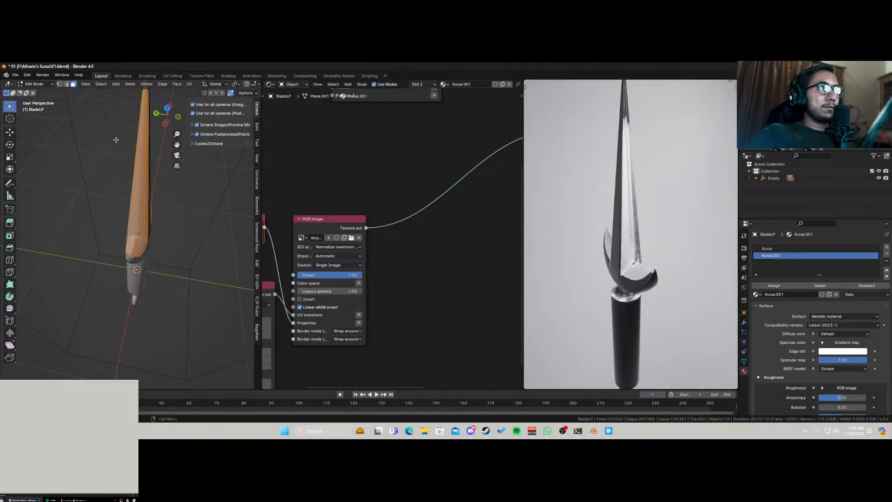
pyautogui.moveTo(116, 139); pyautogui.dragTo(138, 201, button='middle')
pyautogui.hotkey('ctrl', 's')
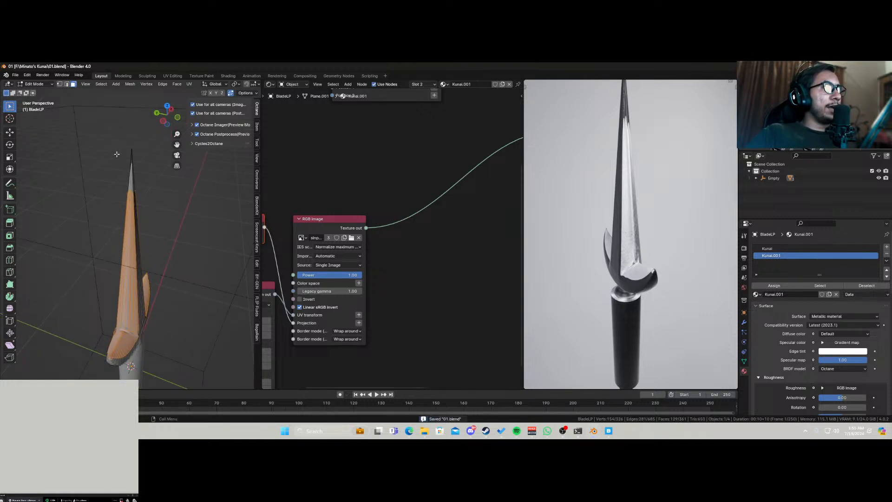
# Add the missing faces near the blade's tip to the selection and assign Kunai.001 to them.
pyautogui.scroll(4, 120, 168)
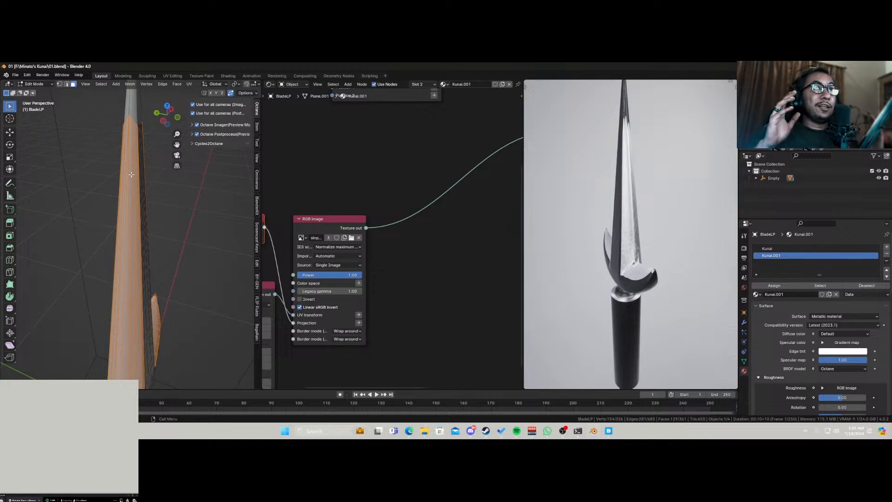
pyautogui.keyDown('shift'); pyautogui.moveTo(130, 191); pyautogui.dragTo(40, 271, button='middle'); pyautogui.keyUp('shift')
pyautogui.keyDown('shift'); pyautogui.click(136, 255); pyautogui.keyUp('shift')
pyautogui.keyDown('shift'); pyautogui.click(143, 256); pyautogui.keyUp('shift')
pyautogui.scroll(3, 62, 281)
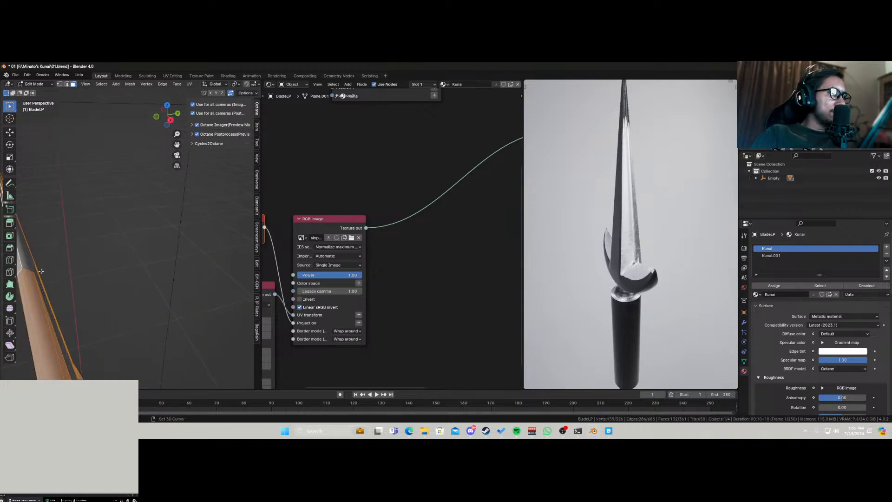
pyautogui.keyDown('shift'); pyautogui.click(26, 262); pyautogui.keyUp('shift')
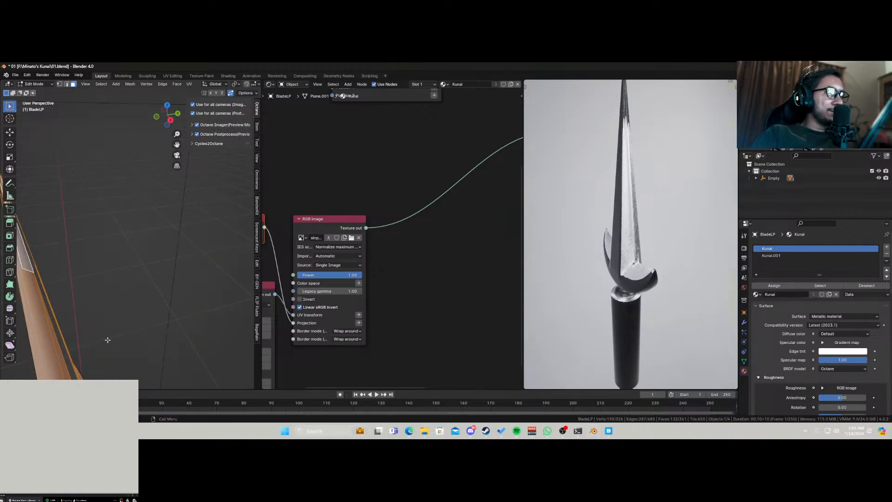
pyautogui.click(785, 287)
pyautogui.click(770, 255)
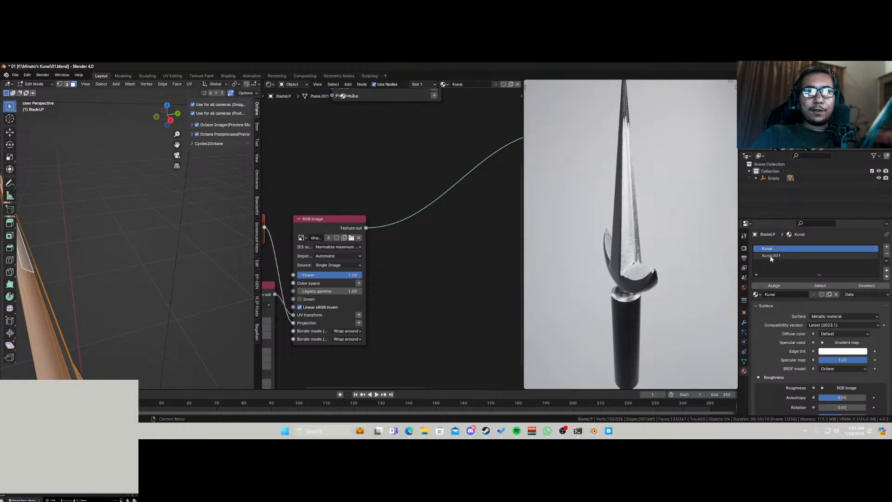
# Examine the rendered kunai from several angles, focusing on the material boundary where the blade meets the guard.
pyautogui.scroll(-3, 620, 282)
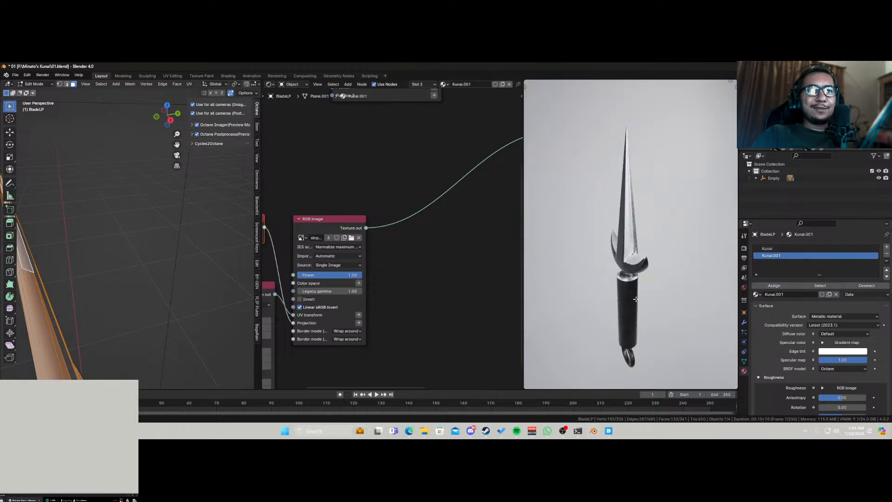
pyautogui.moveTo(632, 277); pyautogui.dragTo(716, 297, button='middle')
pyautogui.scroll(5, 641, 280)
pyautogui.scroll(-6, 637, 301)
pyautogui.scroll(8, 639, 307)
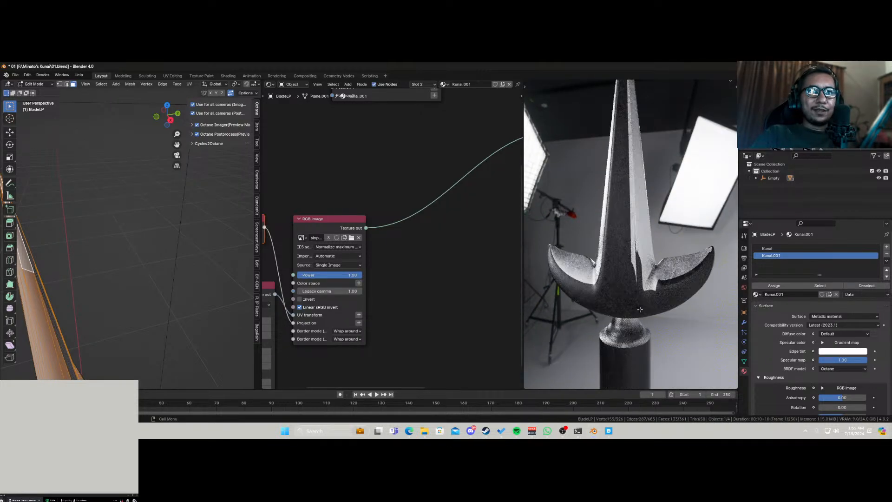
pyautogui.moveTo(639, 310); pyautogui.dragTo(531, 350, button='middle')
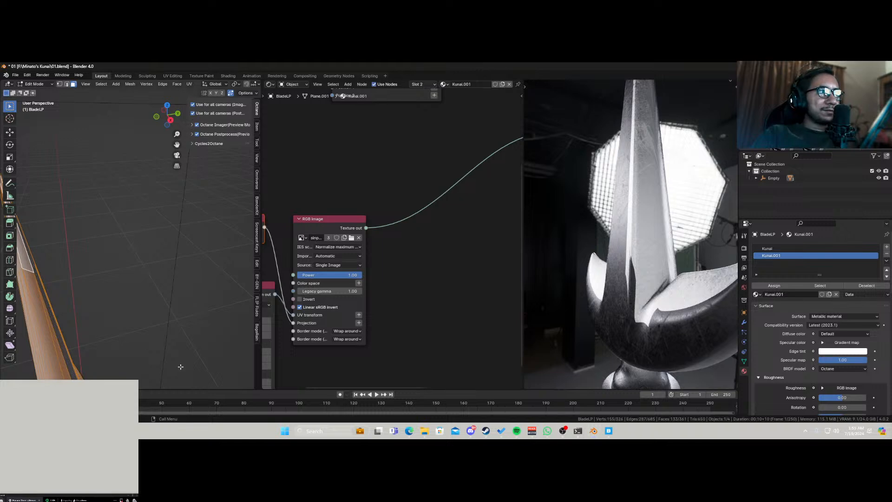
# Add the small unassigned faces at the blade bevel's base, where it meets the guard, to the selection and assign Kunai.001.
pyautogui.moveTo(70, 330)
pyautogui.mouseDown(button='middle')
pyautogui.moveTo(149, 294)
pyautogui.moveTo(157, 322)
pyautogui.moveTo(177, 219)
pyautogui.mouseUp(button='middle')
pyautogui.hotkey('alt', 'z')
pyautogui.scroll(4, 148, 286)
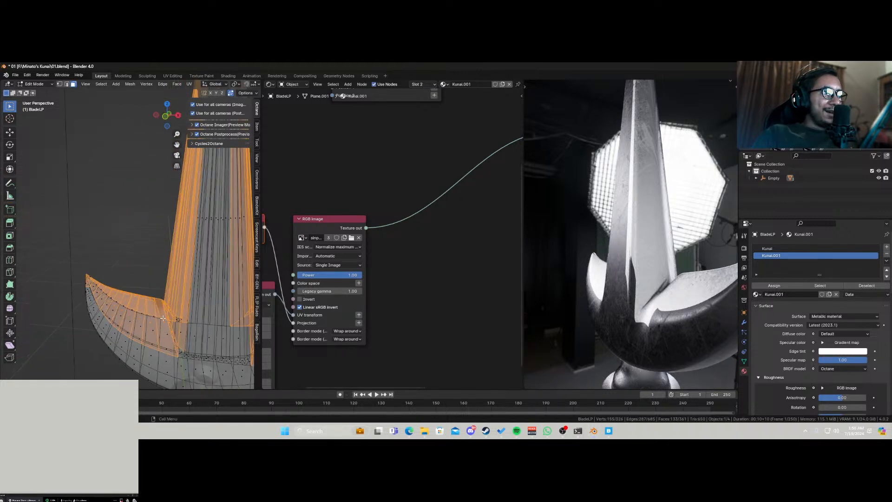
pyautogui.moveTo(163, 319); pyautogui.dragTo(185, 340, button='middle')
pyautogui.scroll(-3, 138, 365)
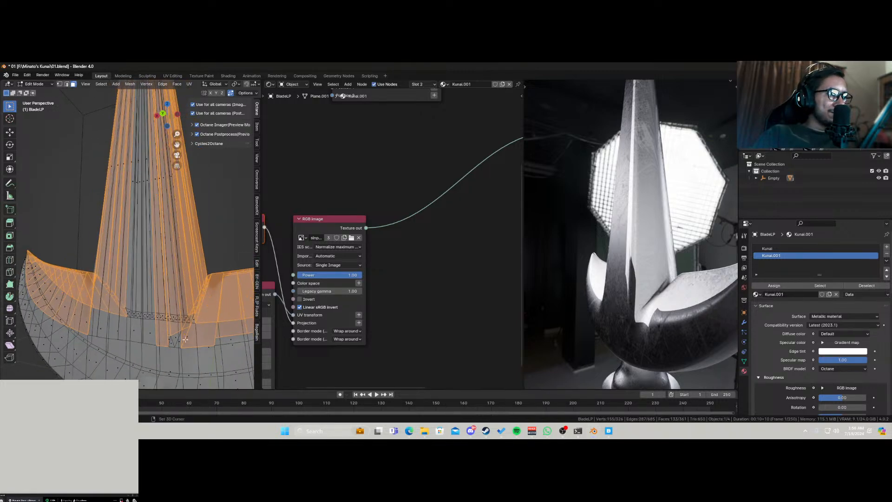
pyautogui.hotkey('alt', 'z')
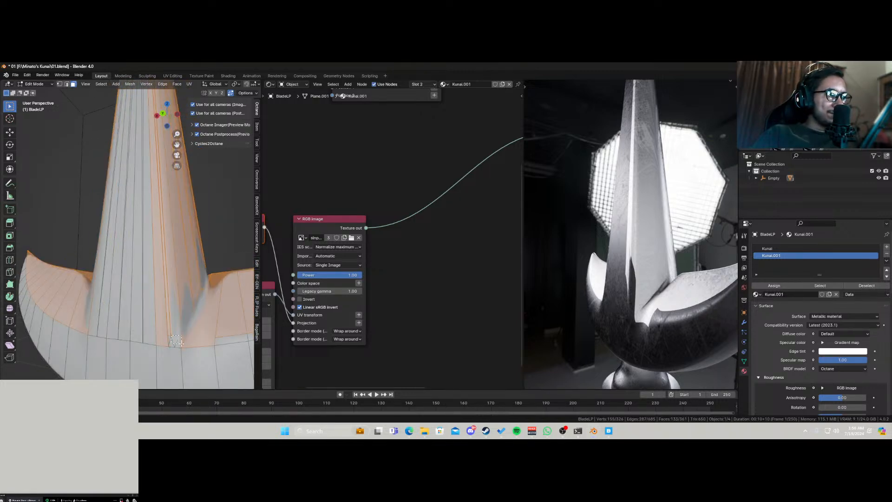
pyautogui.keyDown('shift'); pyautogui.click(176, 342); pyautogui.keyUp('shift')
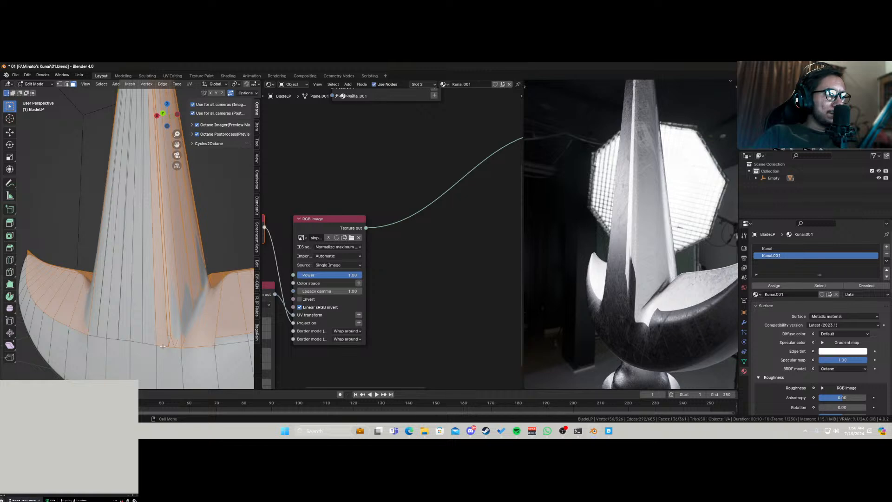
pyautogui.click(773, 287)
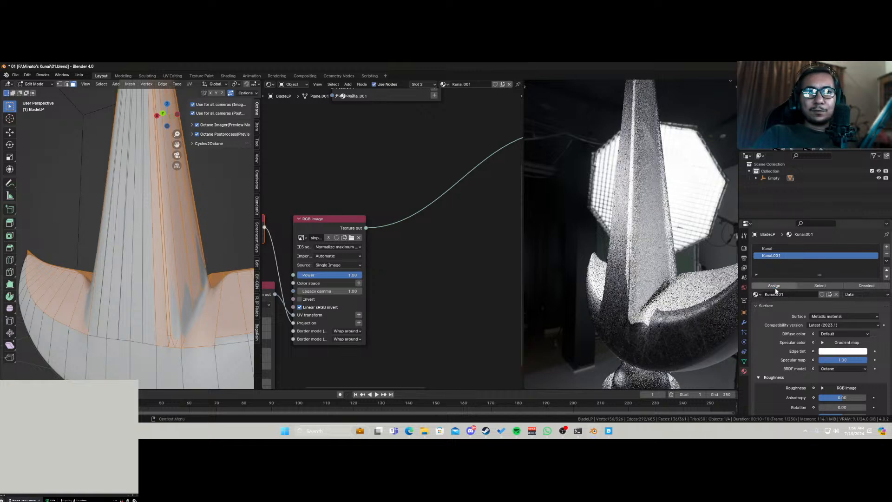
# Add the tiny leftover face at the base of the blade's other bevel to the selection and assign Kunai.001.
pyautogui.hotkey('alt', 'z')
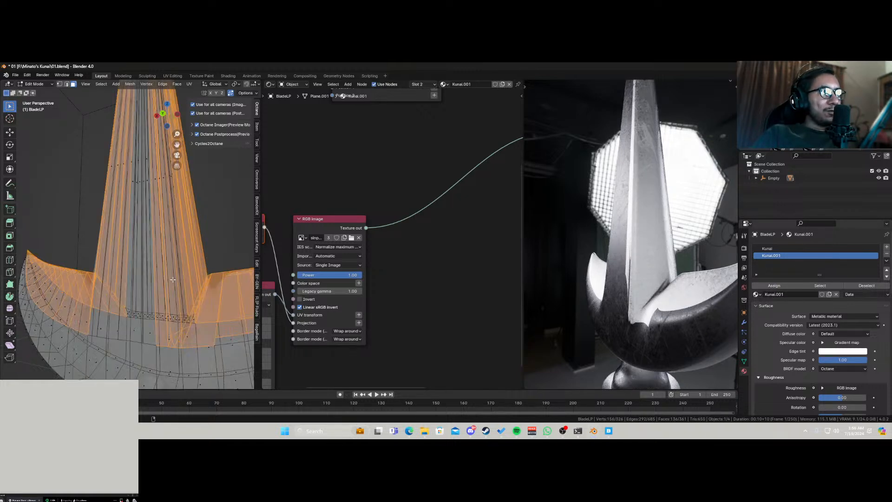
pyautogui.moveTo(179, 306); pyautogui.dragTo(146, 178, button='middle')
pyautogui.press('KP_Decimal')
pyautogui.scroll(4, 198, 293)
pyautogui.scroll(4, 175, 235)
pyautogui.scroll(-2, 170, 260)
pyautogui.scroll(1, 157, 321)
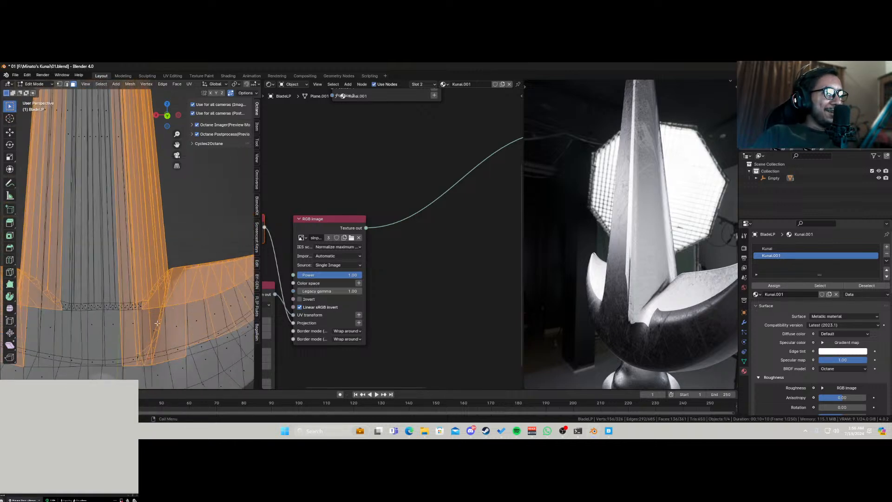
pyautogui.moveTo(158, 322); pyautogui.dragTo(164, 358, button='middle')
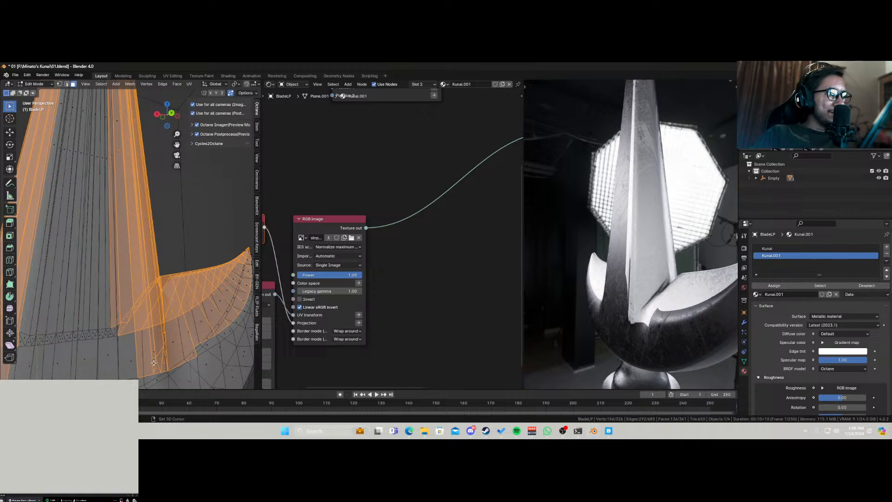
pyautogui.keyDown('shift'); pyautogui.click(154, 362); pyautogui.keyUp('shift')
pyautogui.click(780, 257)
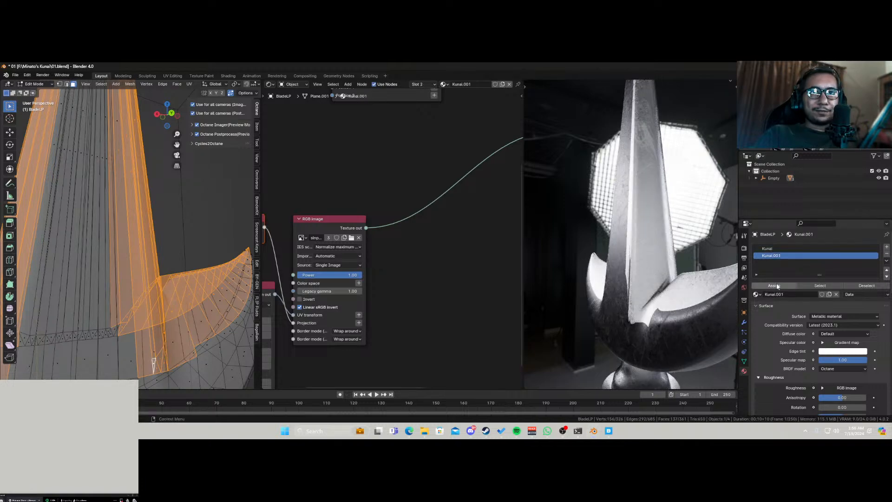
pyautogui.click(774, 285)
# Select the strip of narrow faces along the guard prong's lower bevel edge and assign Kunai.001 to it.
pyautogui.scroll(-2, 631, 334)
pyautogui.moveTo(631, 333); pyautogui.dragTo(640, 331, button='middle')
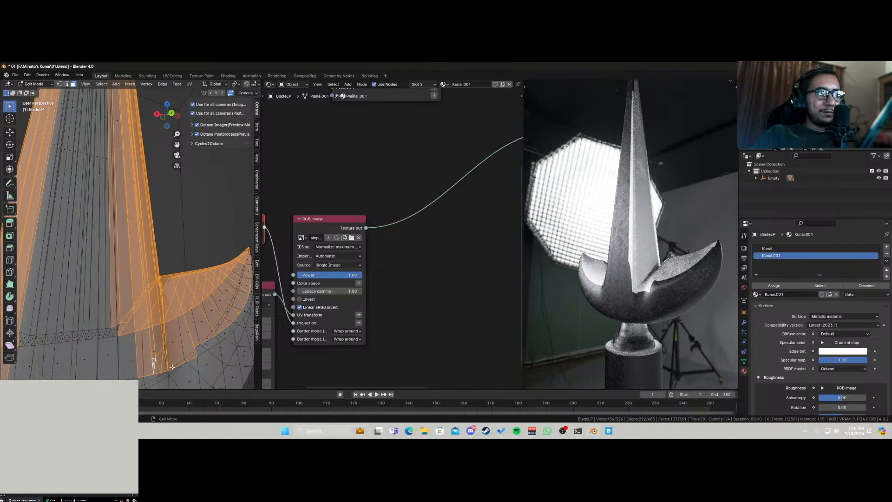
pyautogui.scroll(-3, 156, 325)
pyautogui.moveTo(156, 325); pyautogui.dragTo(147, 347, button='middle')
pyautogui.scroll(3, 168, 335)
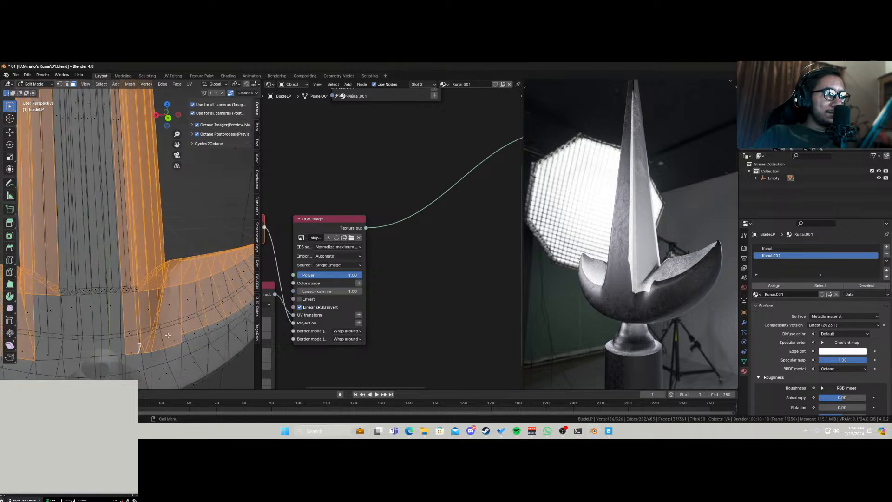
pyautogui.hotkey('alt', 'z')
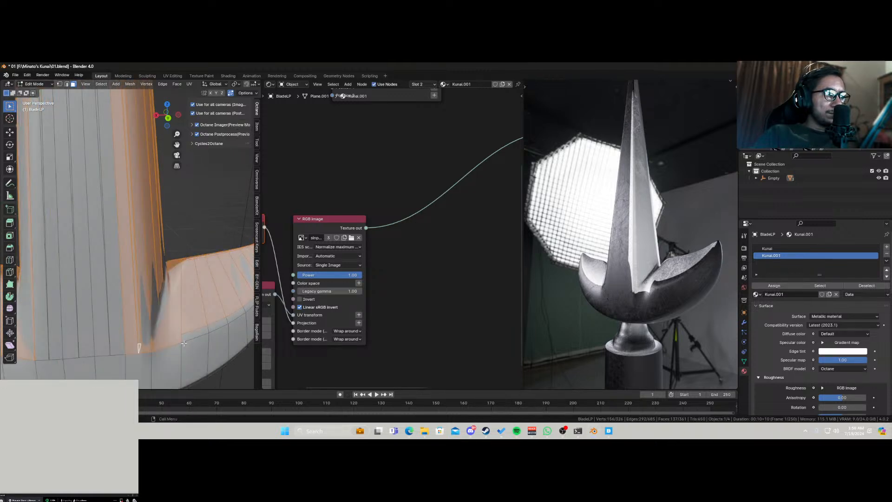
pyautogui.scroll(-1, 607, 311)
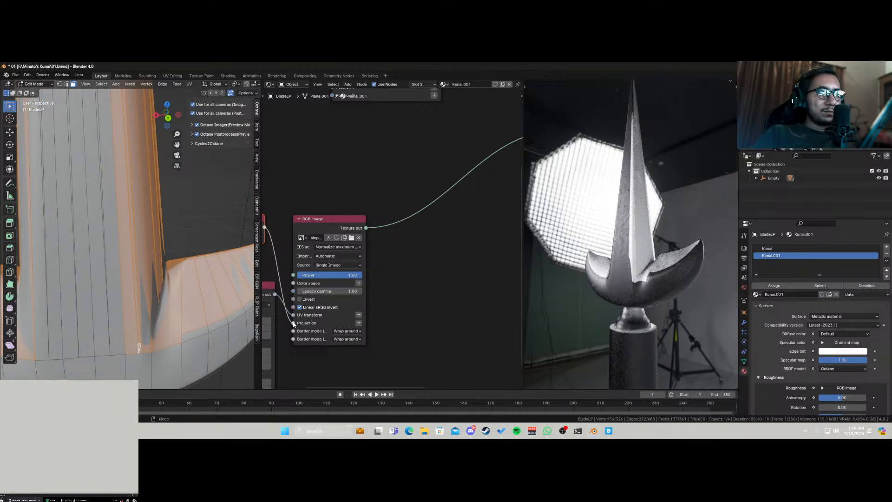
pyautogui.scroll(-2, 206, 321)
pyautogui.click(172, 304)
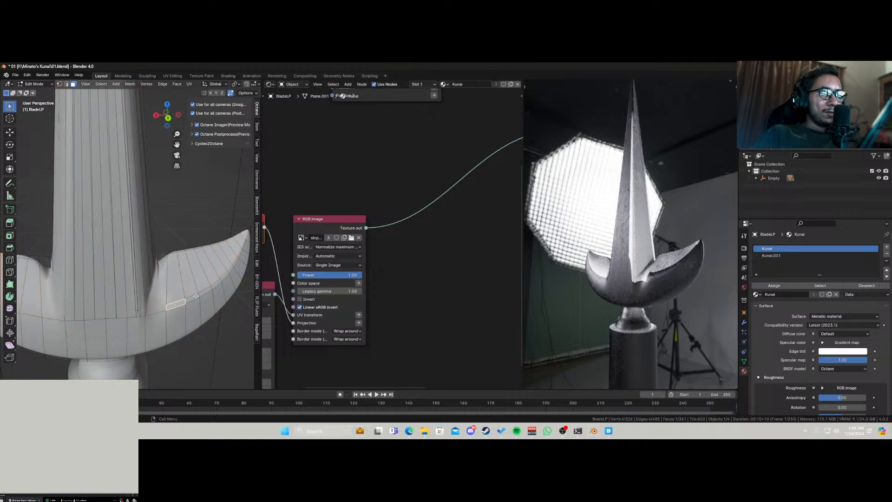
pyautogui.moveTo(206, 280); pyautogui.dragTo(191, 293, button='middle')
pyautogui.keyDown('alt'); pyautogui.click(201, 284); pyautogui.keyUp('alt')
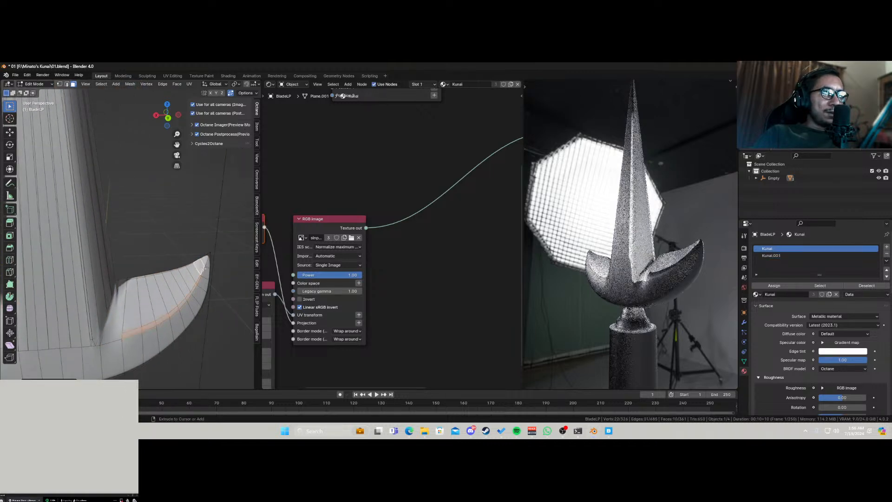
pyautogui.click(773, 256)
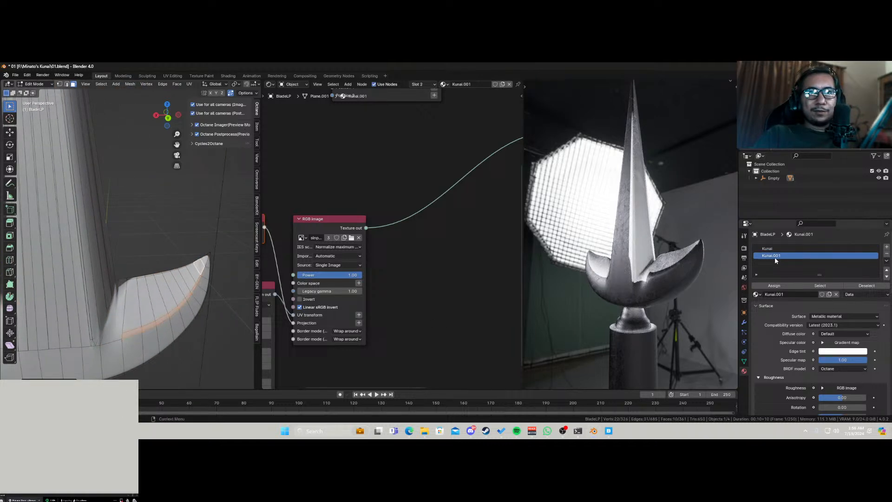
pyautogui.click(775, 287)
# Examine the opposite guard prong and the blade's base in the mesh and the render, probing which material their faces use.
pyautogui.moveTo(603, 282); pyautogui.dragTo(651, 290, button='middle')
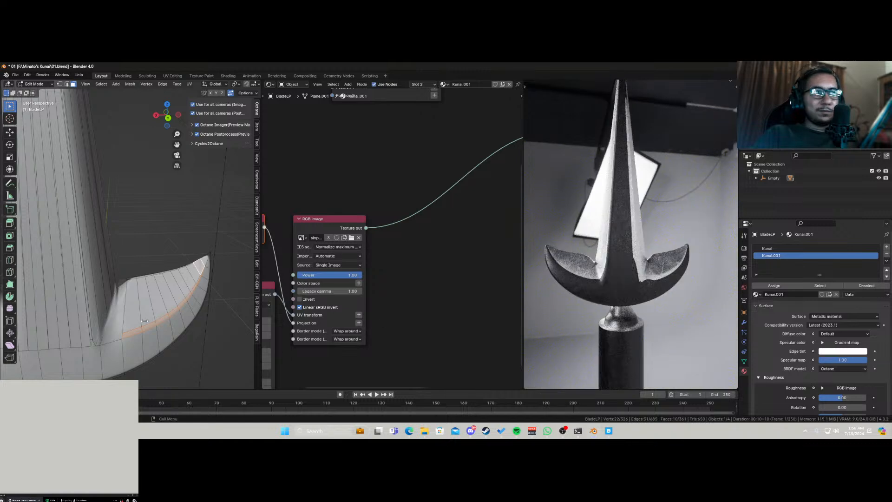
pyautogui.scroll(-1, 111, 319)
pyautogui.keyDown('shift'); pyautogui.moveTo(120, 319); pyautogui.dragTo(211, 296, button='middle'); pyautogui.keyUp('shift')
pyautogui.scroll(2, 128, 319)
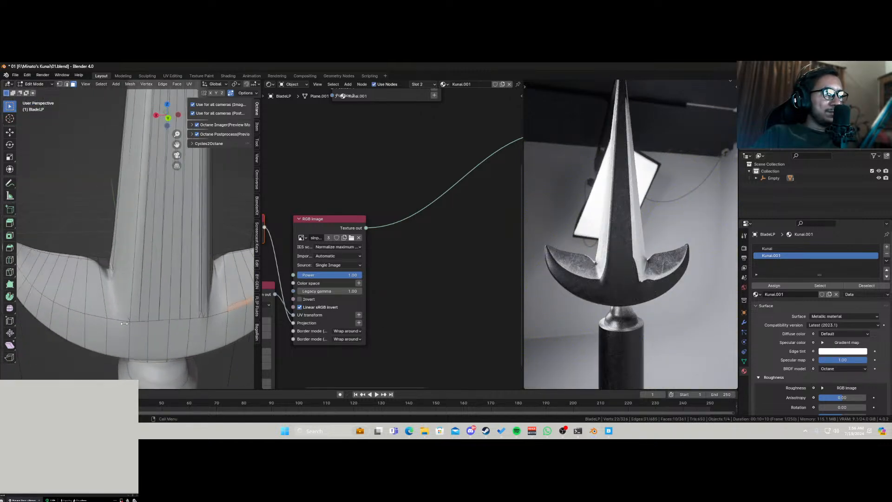
pyautogui.hotkey('alt', 'z')
pyautogui.click(126, 314)
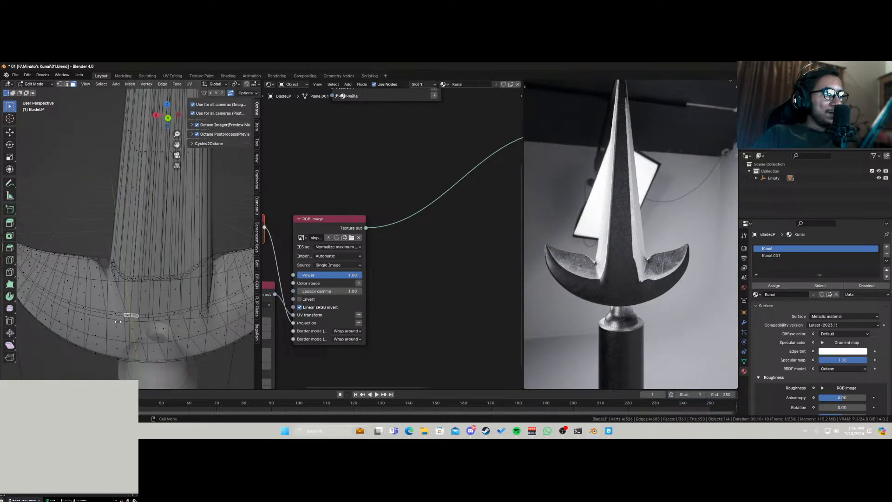
pyautogui.hotkey('alt', 'z')
pyautogui.keyDown('alt'); pyautogui.click(104, 315); pyautogui.keyUp('alt')
pyautogui.moveTo(76, 308); pyautogui.dragTo(121, 299, button='middle')
pyautogui.moveTo(656, 301); pyautogui.dragTo(631, 303, button='middle')
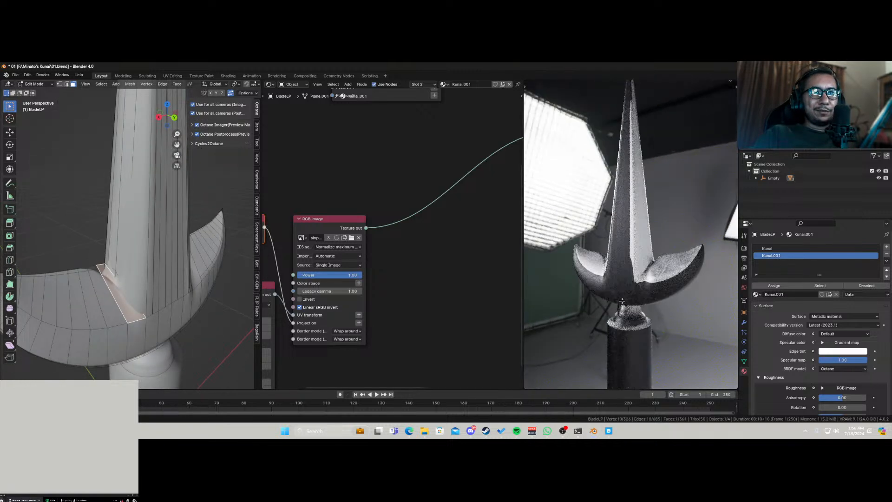
pyautogui.moveTo(144, 326); pyautogui.dragTo(84, 330, button='middle')
pyautogui.hotkey('alt', 'z')
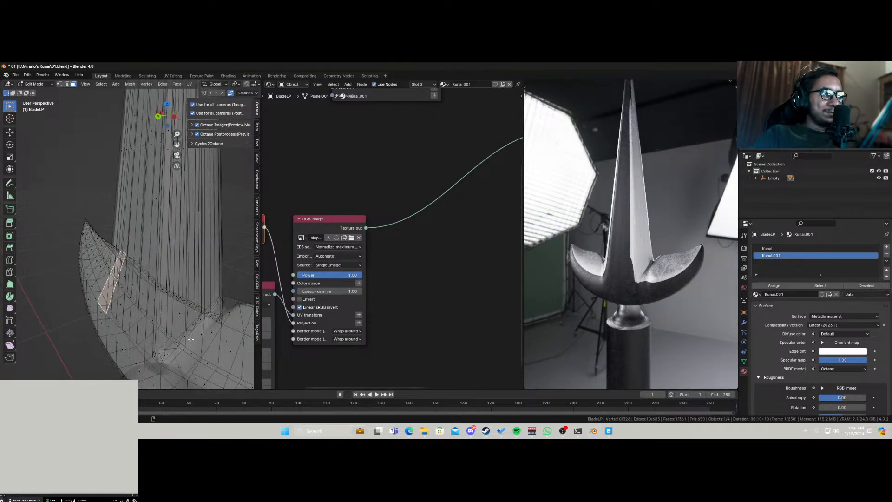
pyautogui.moveTo(189, 338); pyautogui.dragTo(202, 333, button='middle')
# Try to assign the Kunai material to the long bevel face beside the blade's ridge.
pyautogui.click(203, 333)
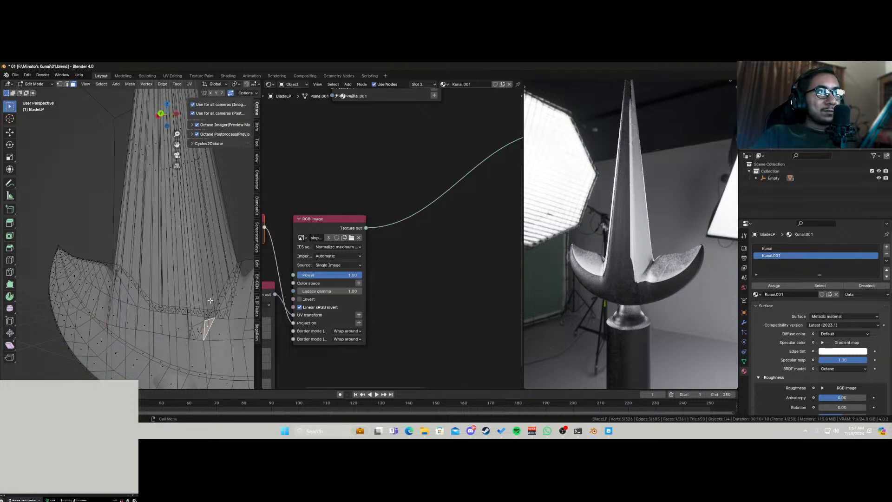
pyautogui.hotkey('alt', 'z')
pyautogui.keyDown('alt'); pyautogui.click(201, 310); pyautogui.keyUp('alt')
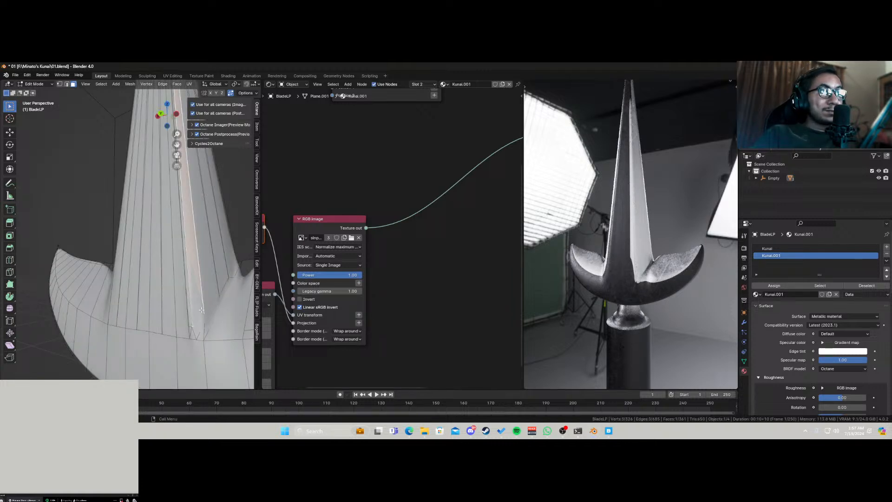
pyautogui.click(769, 248)
pyautogui.click(774, 286)
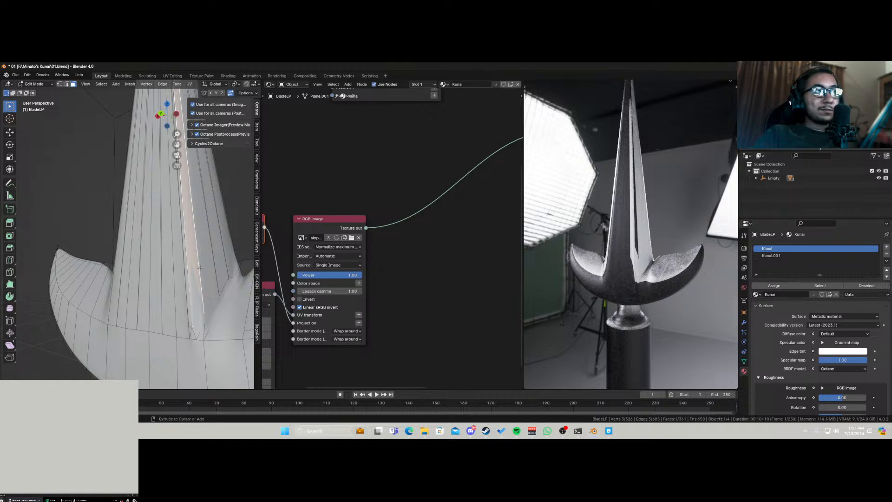
# Assign the Kunai material to the very narrow strip along the blade's ridge and to the long flat face beside it.
pyautogui.keyDown('alt'); pyautogui.click(182, 247); pyautogui.keyUp('alt')
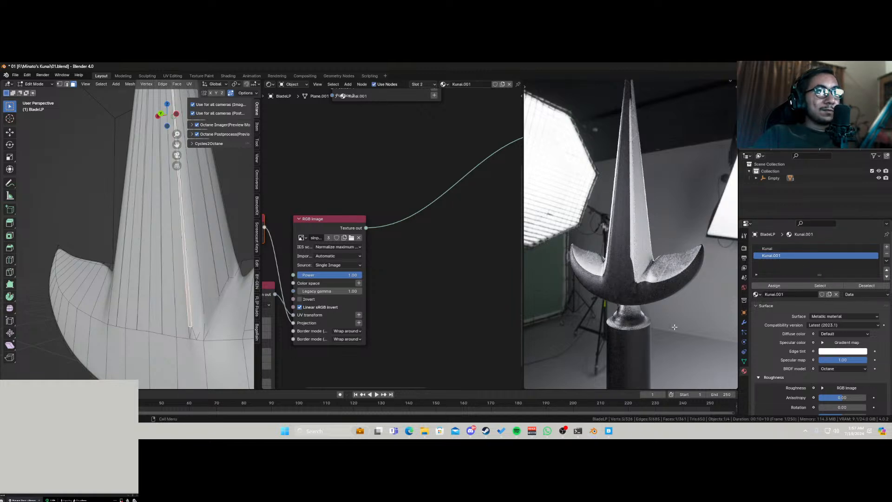
pyautogui.click(769, 248)
pyautogui.click(773, 285)
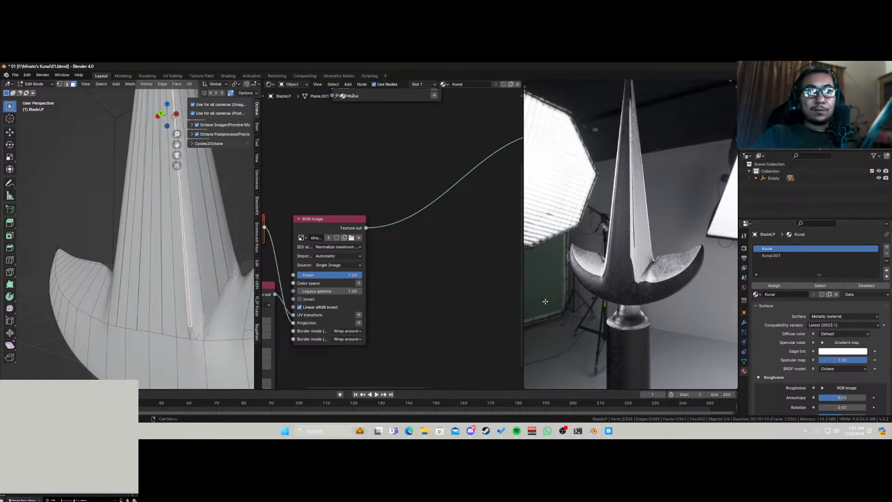
pyautogui.moveTo(184, 246); pyautogui.dragTo(184, 247)
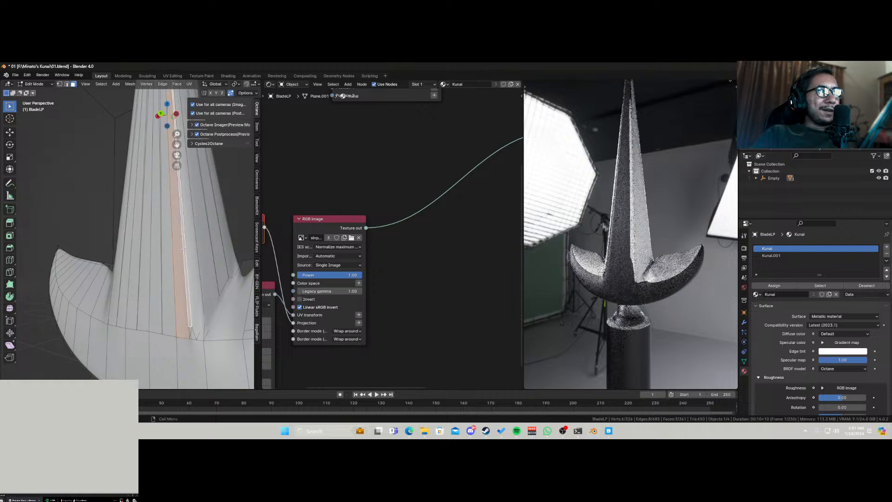
pyautogui.click(778, 286)
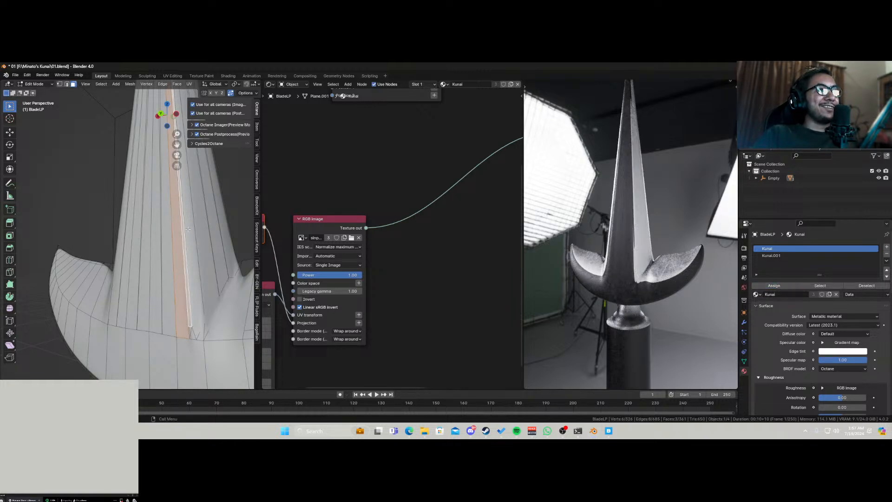
# Add the tiny face at the lower end of the narrow ridge strip to the selection.
pyautogui.hotkey('alt', 'z')
pyautogui.keyDown('shift'); pyautogui.click(191, 329); pyautogui.keyUp('shift')
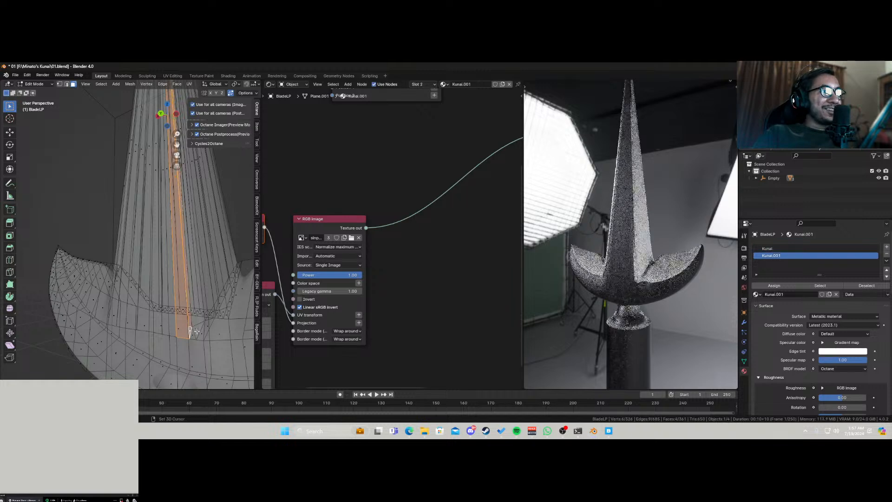
# Add the small triangular face at the ridge's foot to the selection, assign the Kunai material, and check the blade in Object Mode.
pyautogui.keyDown('shift'); pyautogui.click(193, 334); pyautogui.keyUp('shift')
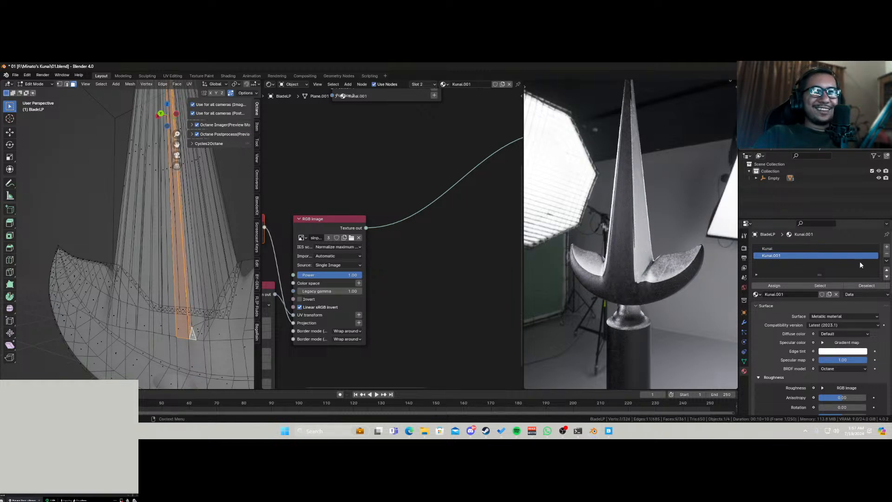
pyautogui.hotkey('alt', 'z')
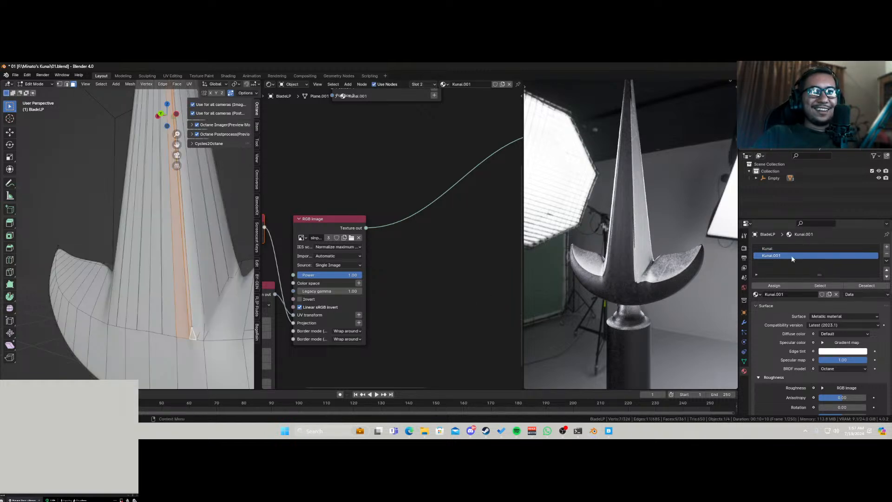
pyautogui.click(772, 249)
pyautogui.click(773, 285)
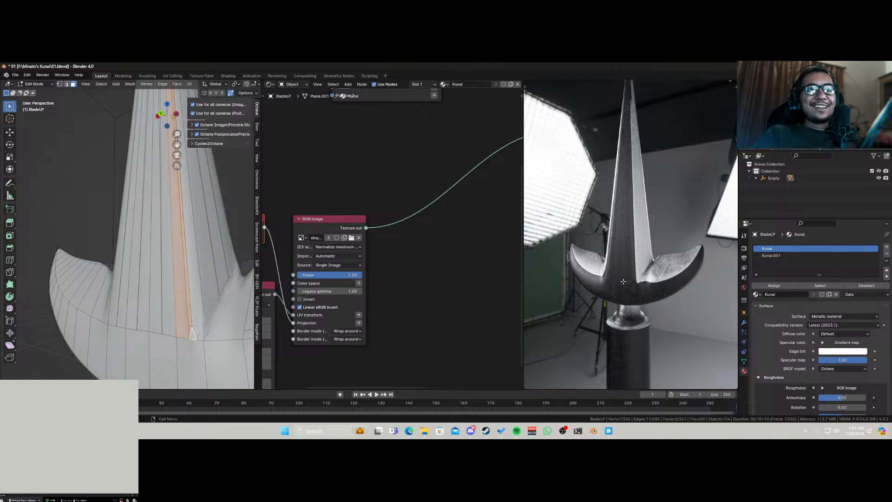
pyautogui.moveTo(646, 295); pyautogui.dragTo(623, 315, button='middle')
pyautogui.scroll(-4, 623, 315)
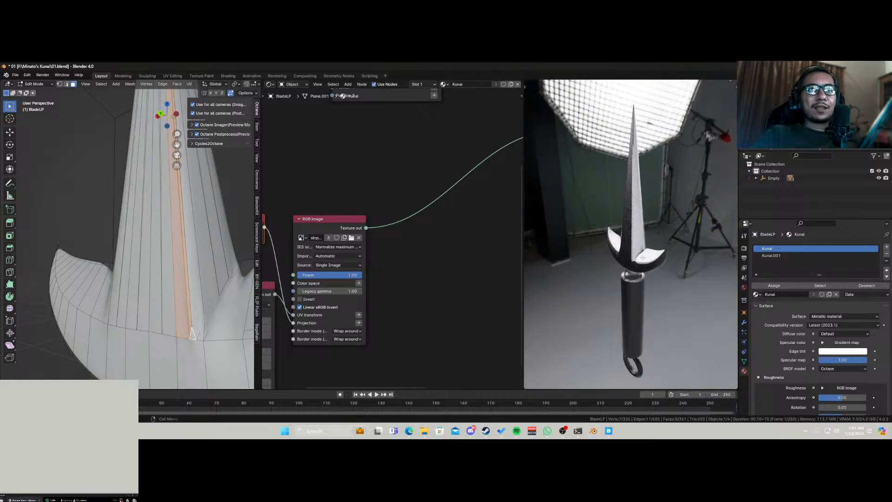
pyautogui.moveTo(618, 265); pyautogui.dragTo(638, 304, button='middle')
pyautogui.scroll(5, 650, 293)
pyautogui.press('Tab')
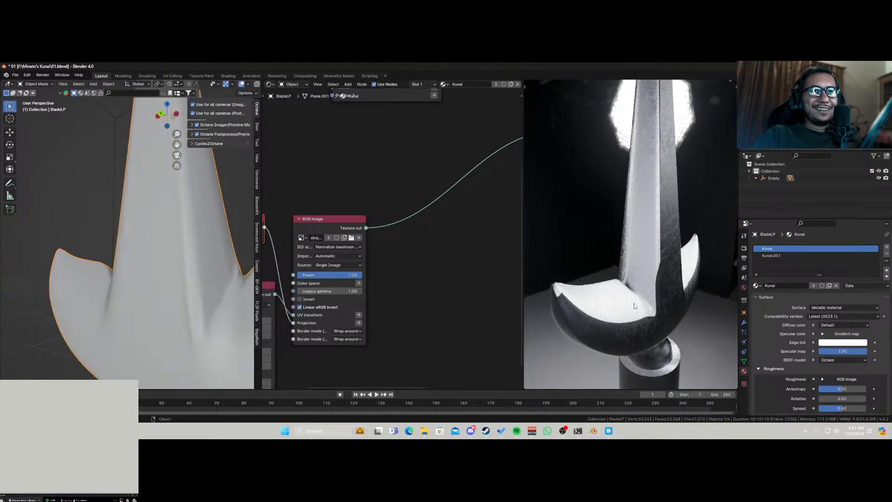
pyautogui.moveTo(568, 310)
pyautogui.mouseDown(button='middle')
pyautogui.moveTo(600, 301)
pyautogui.moveTo(564, 313)
pyautogui.mouseUp(button='middle')
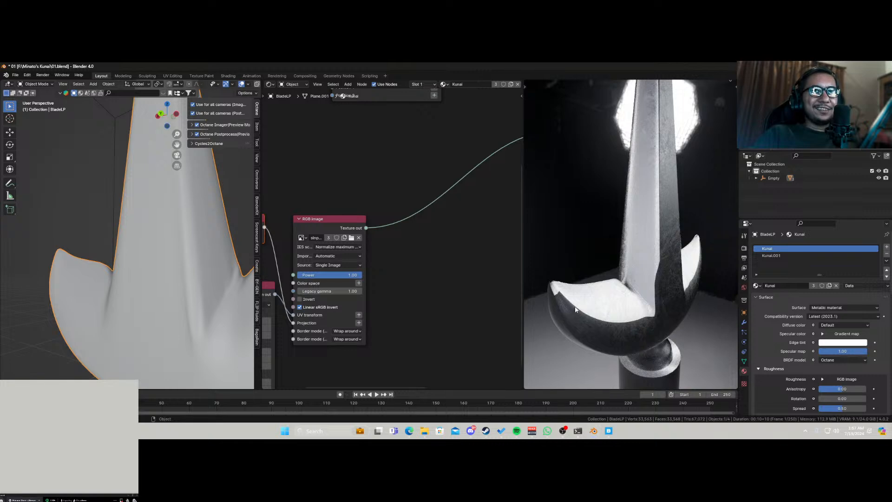
# Assign the Kunai material to the triangular face at the pointed tip of the guard, and return to Object Mode.
pyautogui.press('Tab')
pyautogui.moveTo(195, 316); pyautogui.dragTo(142, 315, button='middle')
pyautogui.scroll(-2, 133, 314)
pyautogui.scroll(2, 118, 311)
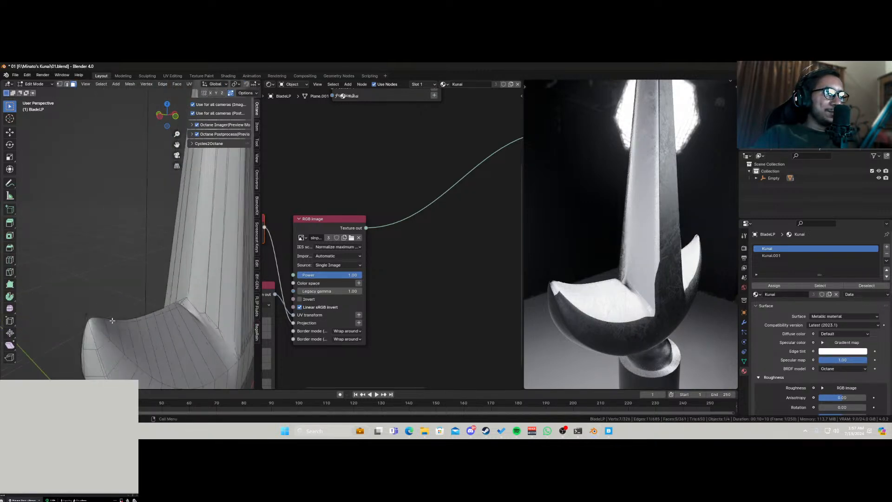
pyautogui.click(101, 334)
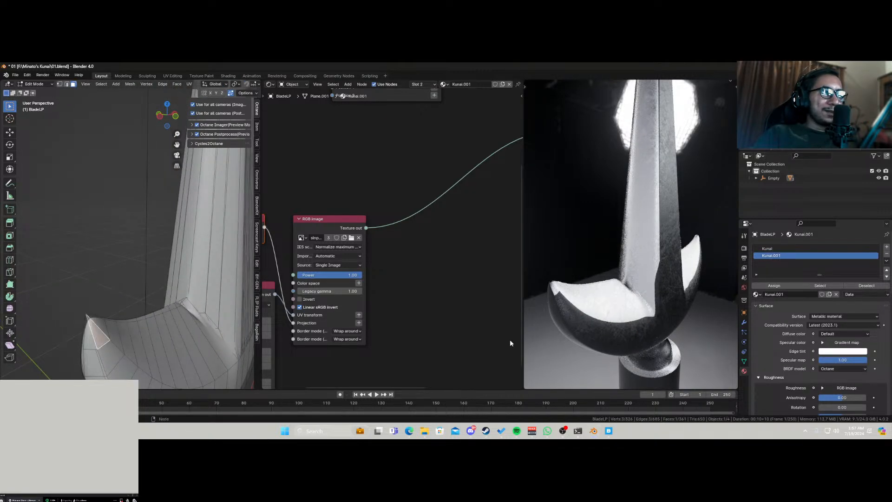
pyautogui.click(773, 286)
pyautogui.moveTo(585, 313); pyautogui.dragTo(620, 304, button='middle')
pyautogui.press('Tab')
# Examine the blade, guard and collar materials in the rendered preview.
pyautogui.scroll(-4, 621, 305)
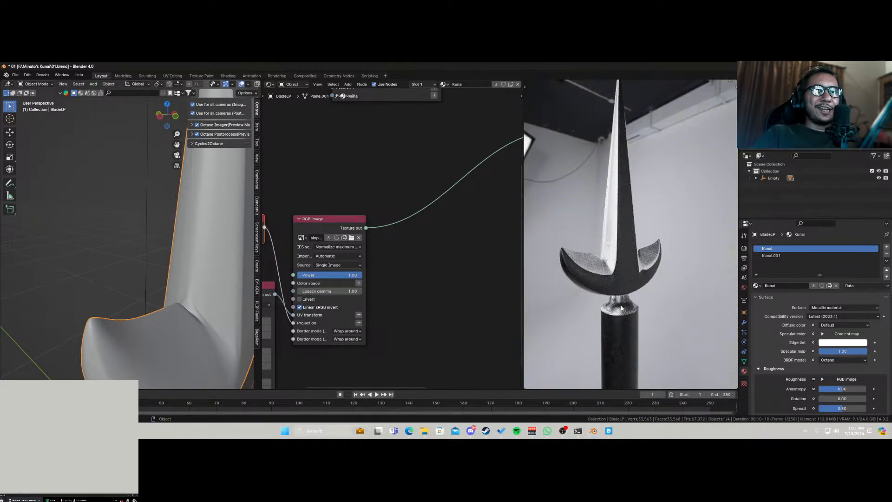
pyautogui.scroll(-3, 620, 307)
pyautogui.scroll(2, 627, 325)
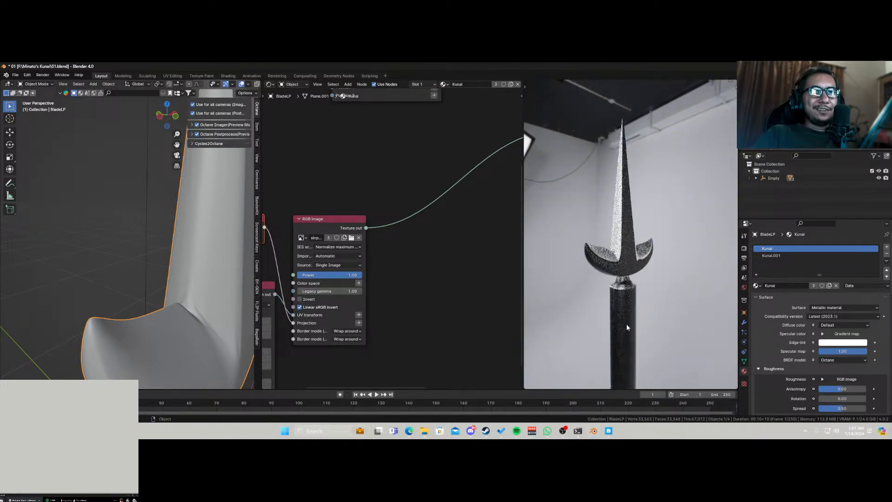
pyautogui.scroll(-3, 627, 337)
pyautogui.moveTo(632, 330); pyautogui.dragTo(620, 302, button='middle')
pyautogui.scroll(5, 623, 315)
pyautogui.click(634, 342)
pyautogui.scroll(-7, 631, 352)
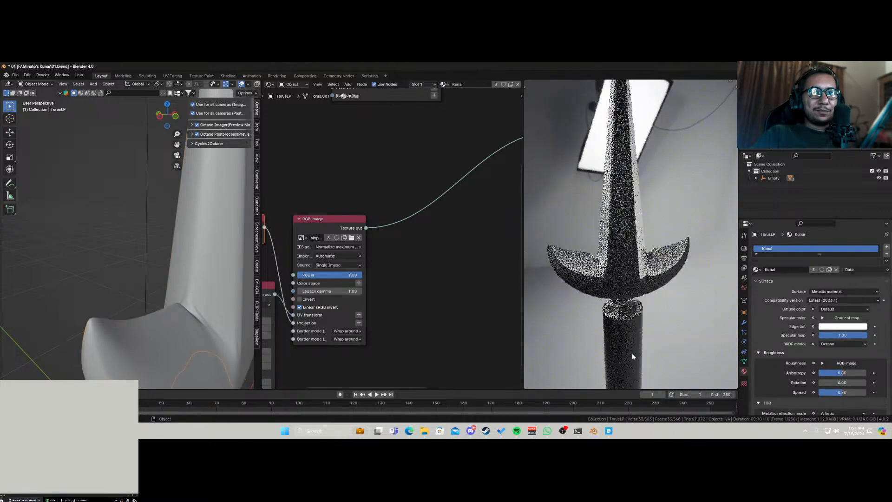
# Select the cylindrical handle and make its Kunai material a separate single-user copy.
pyautogui.moveTo(630, 351); pyautogui.dragTo(606, 249, button='middle')
pyautogui.click(607, 248)
pyautogui.scroll(-8, 194, 311)
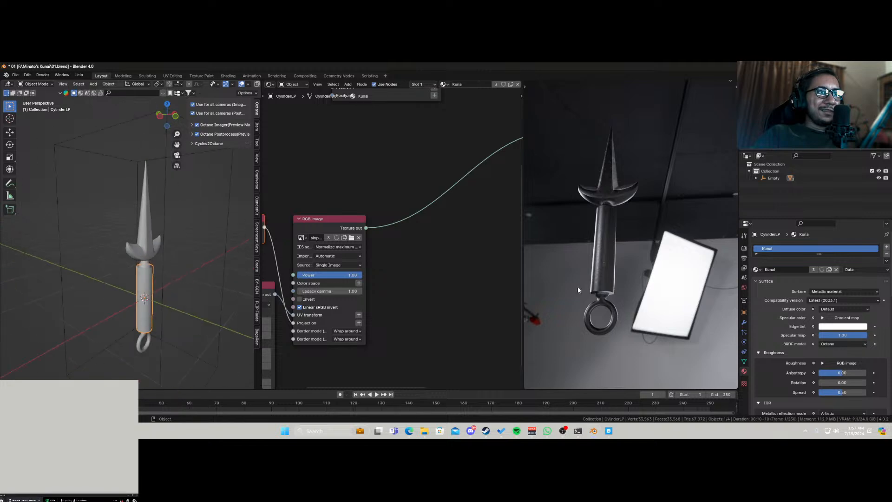
pyautogui.scroll(5, 597, 251)
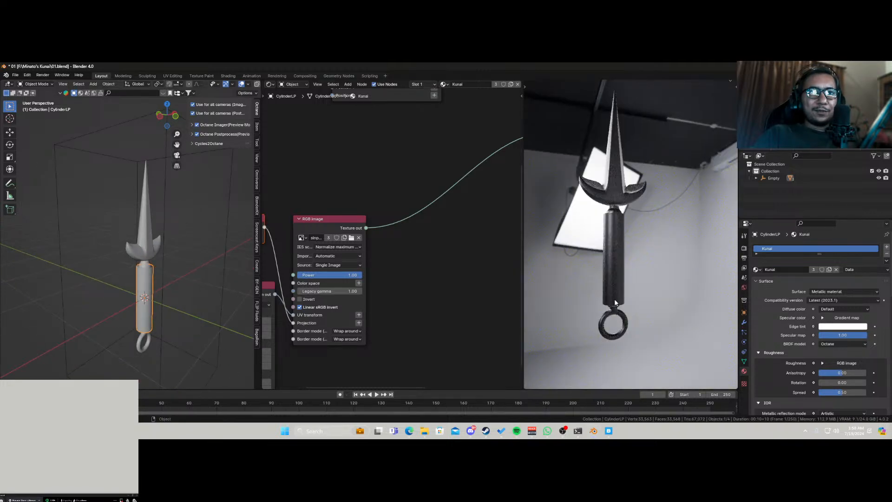
pyautogui.scroll(-5, 413, 274)
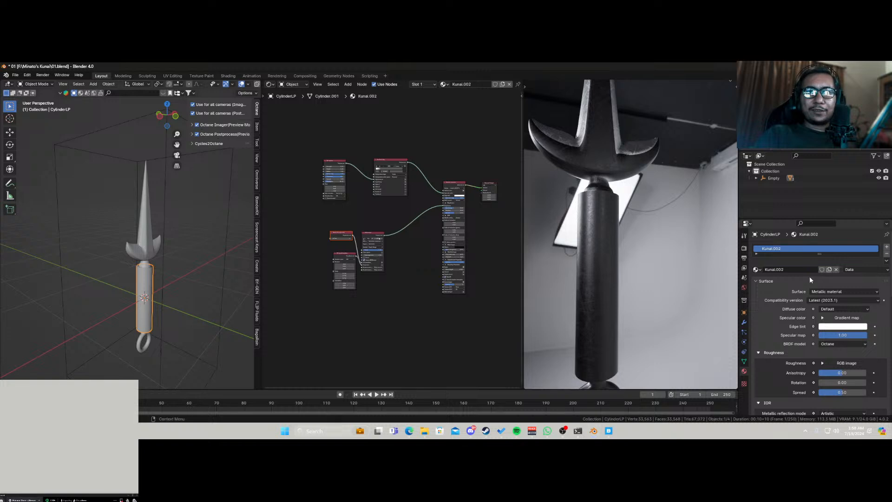
pyautogui.scroll(-5, 562, 309)
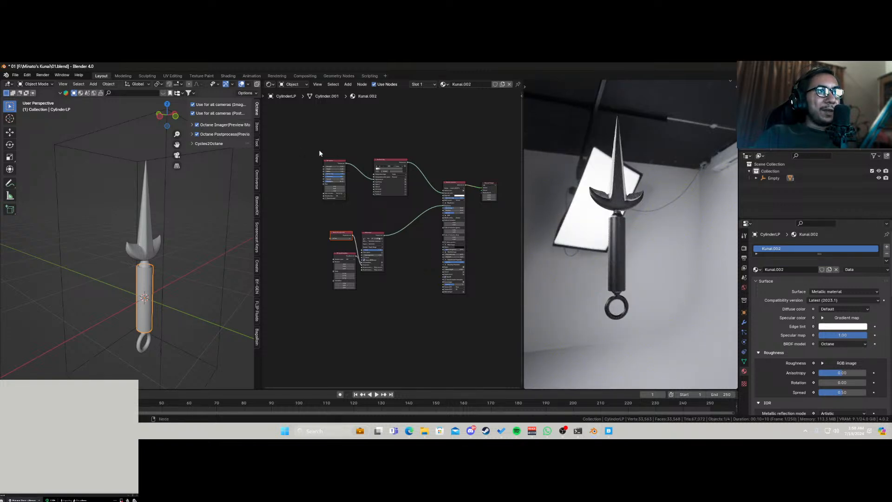
# Bring the Kunai_Ro... image from the project's texture folder into the handle's node tree and connect it to the Bump input.
pyautogui.moveTo(311, 148); pyautogui.dragTo(399, 202)
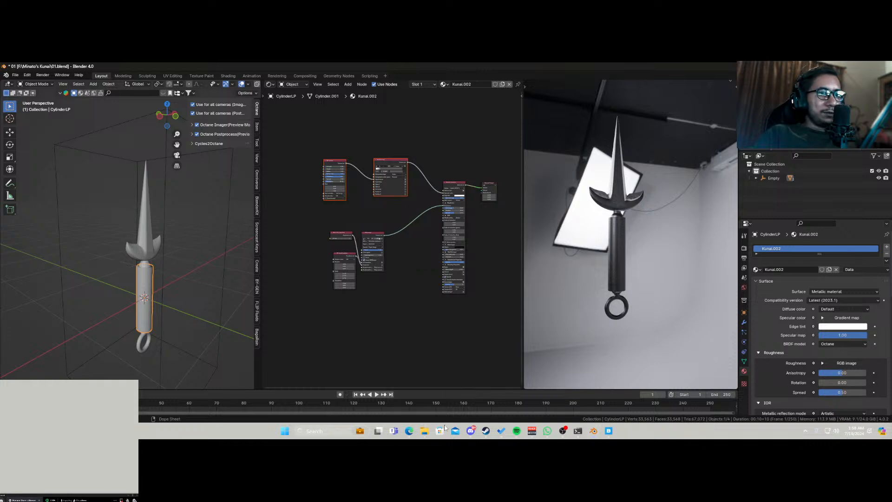
pyautogui.moveTo(427, 436)
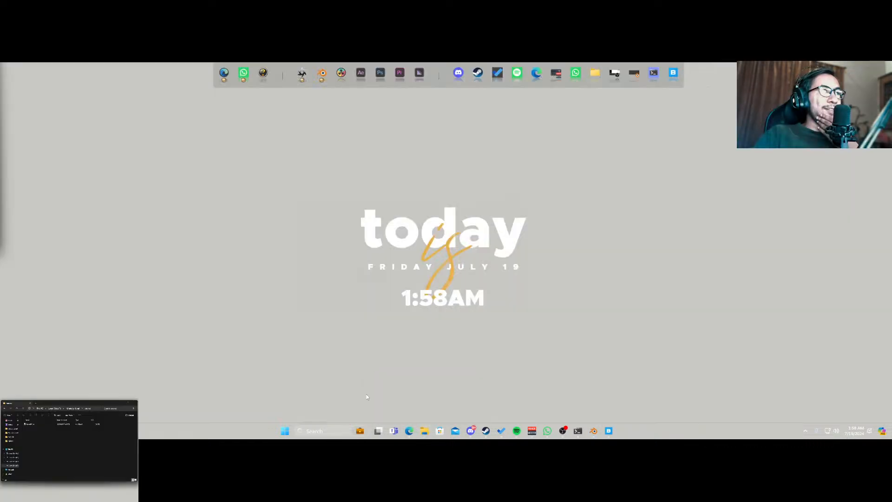
pyautogui.click(406, 404)
pyautogui.click(74, 409)
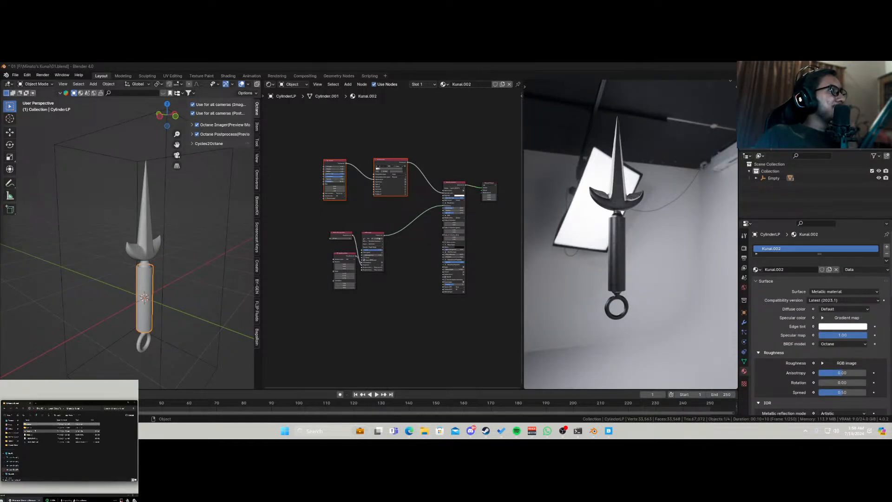
pyautogui.doubleClick(35, 428)
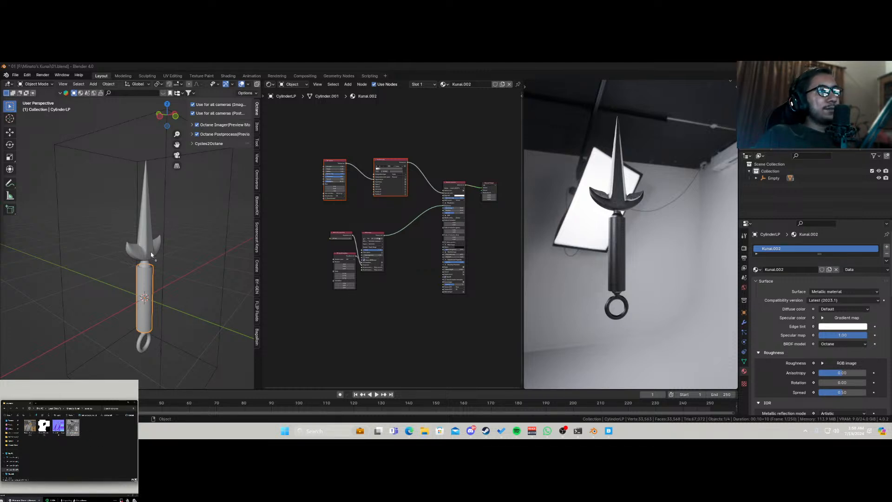
pyautogui.moveTo(400, 310); pyautogui.dragTo(444, 263)
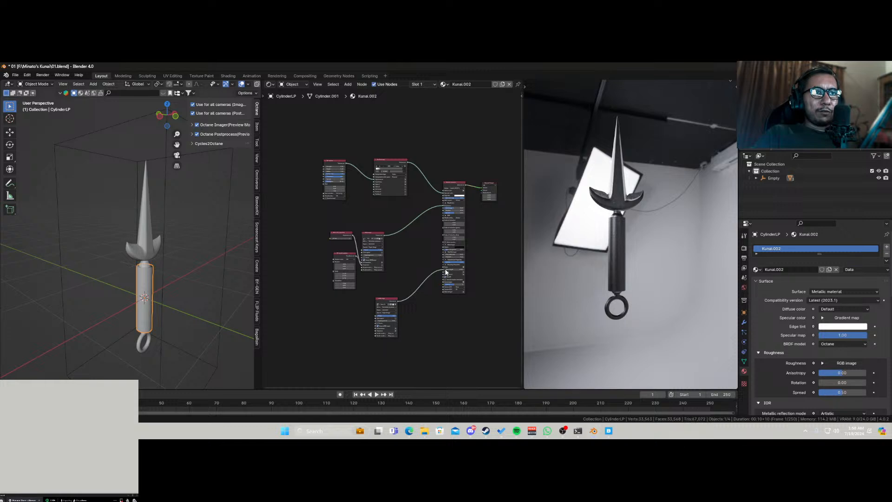
pyautogui.scroll(6, 351, 264)
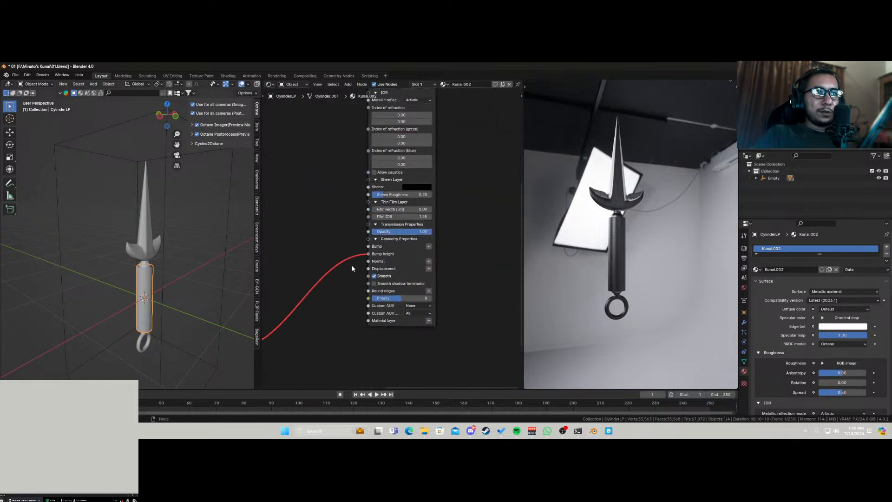
pyautogui.moveTo(360, 259); pyautogui.dragTo(359, 249)
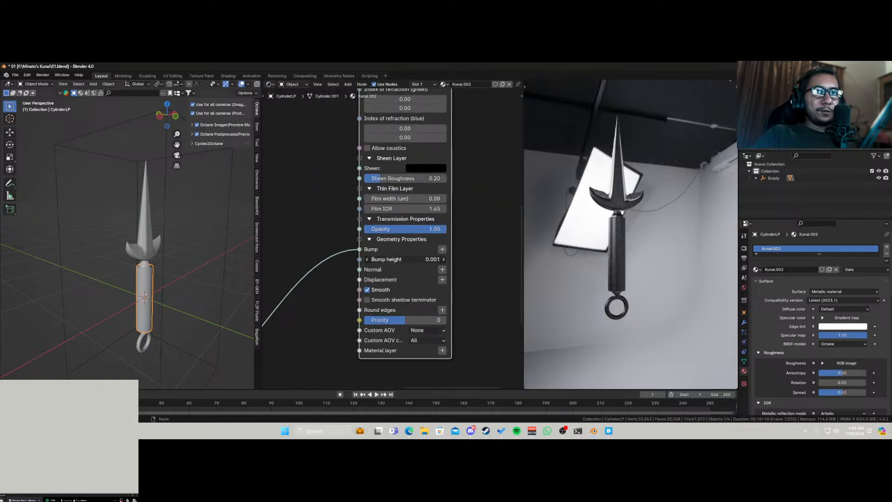
# Set the handle material's bump height to 1.000, inspect the relief, and change the height to -0.550.
pyautogui.scroll(6, 623, 301)
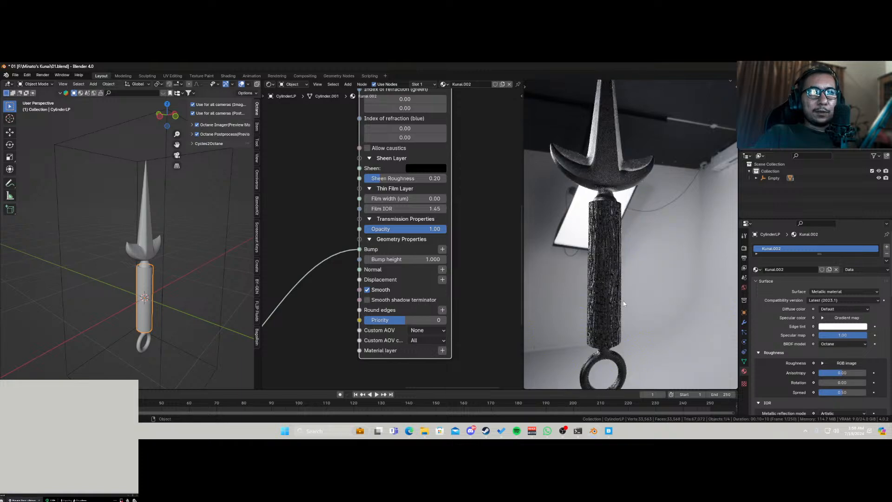
pyautogui.moveTo(622, 301)
pyautogui.mouseDown(button='middle')
pyautogui.moveTo(530, 316)
pyautogui.moveTo(673, 312)
pyautogui.moveTo(612, 244)
pyautogui.moveTo(626, 286)
pyautogui.mouseUp(button='middle')
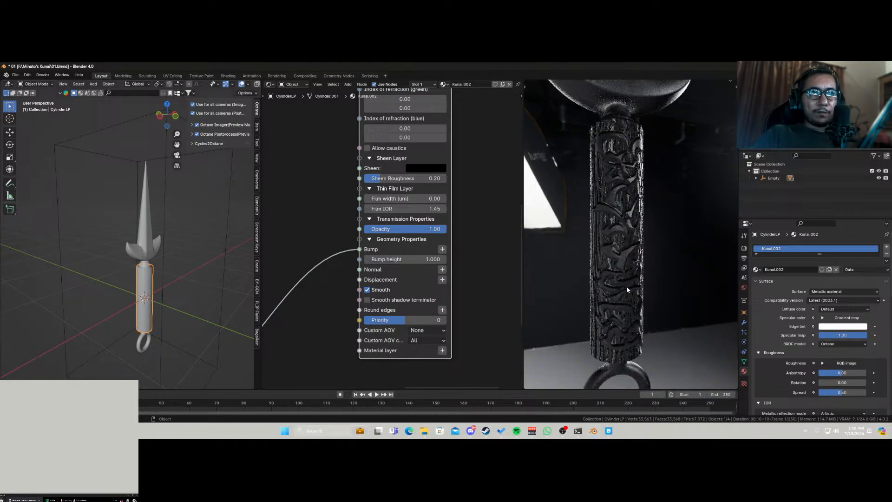
pyautogui.scroll(4, 623, 288)
pyautogui.scroll(-2, 616, 296)
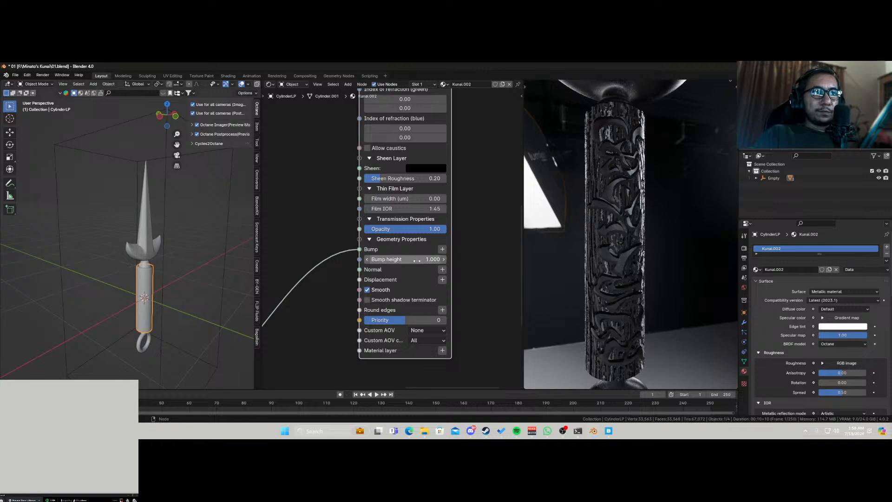
pyautogui.moveTo(417, 261); pyautogui.dragTo(379, 260)
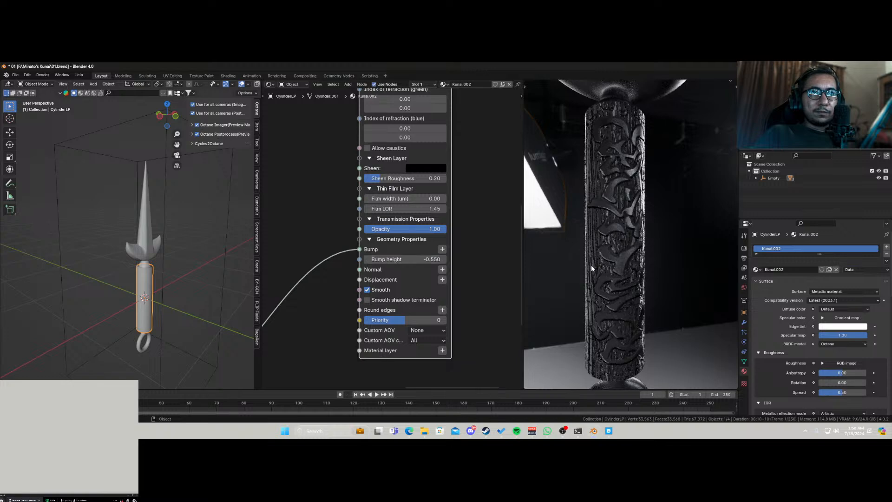
pyautogui.moveTo(591, 265); pyautogui.dragTo(615, 276, button='middle')
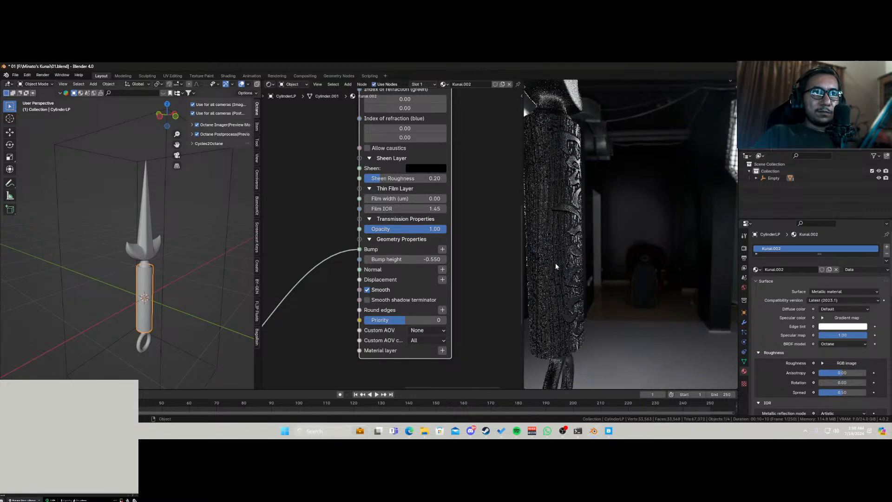
# Disconnect the image from the Bump input and attach a new Texture displacement node to the material's Displacement input.
pyautogui.moveTo(358, 250); pyautogui.dragTo(417, 269)
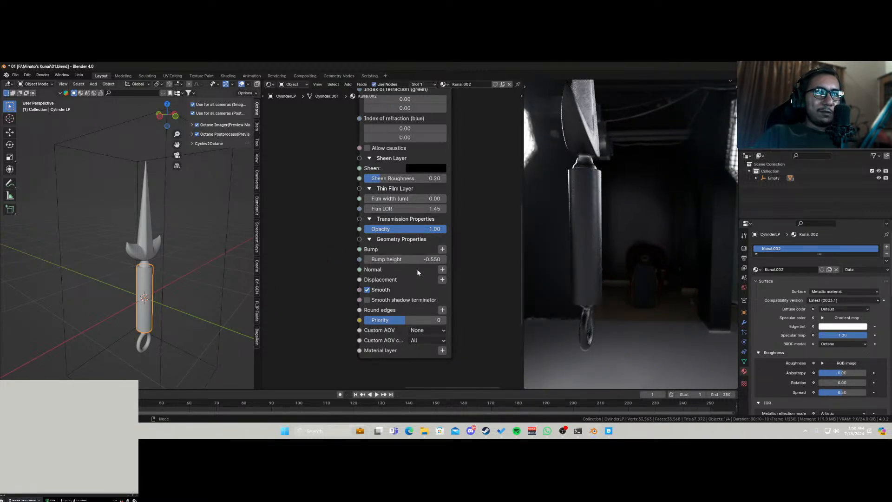
pyautogui.click(443, 280)
pyautogui.moveTo(436, 285)
pyautogui.click(486, 293)
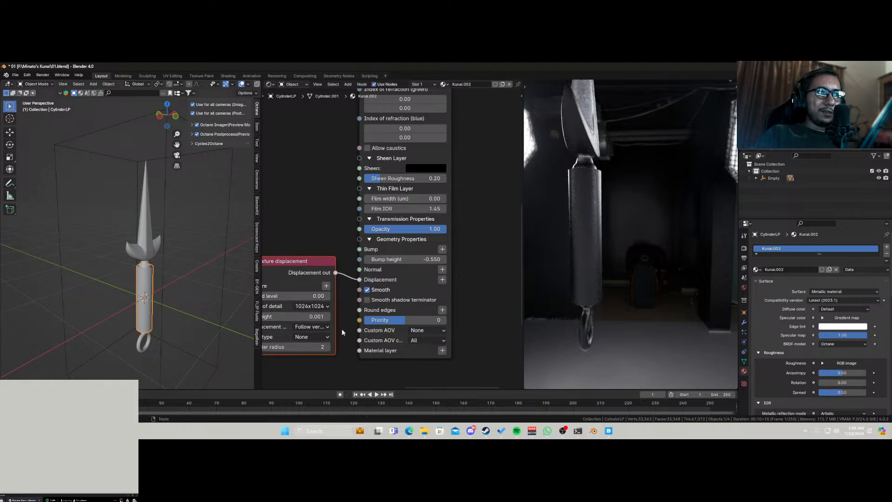
# Set the displacement's level of detail to 4096x4096 and height to 0.017, feed the RGB image into its Texture input, and inspect the handle.
pyautogui.press('Home')
pyautogui.click(422, 236)
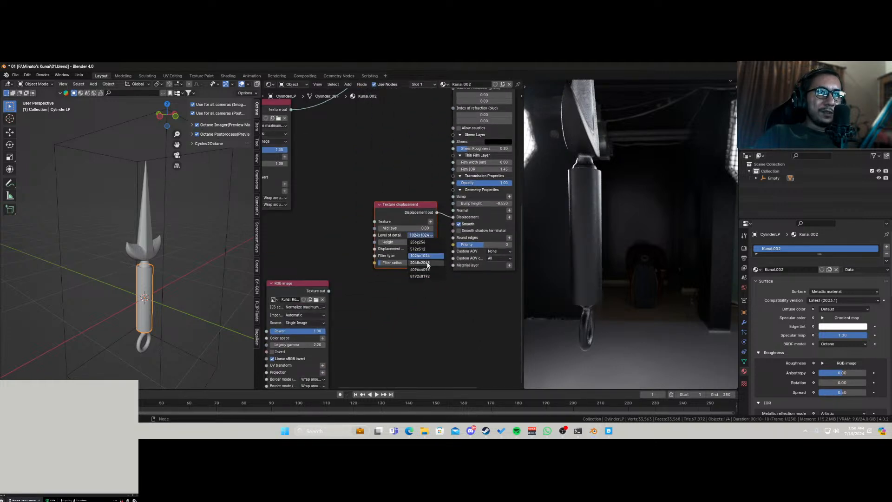
pyautogui.click(421, 271)
pyautogui.moveTo(329, 291); pyautogui.dragTo(408, 246)
pyautogui.moveTo(602, 294); pyautogui.dragTo(538, 291, button='middle')
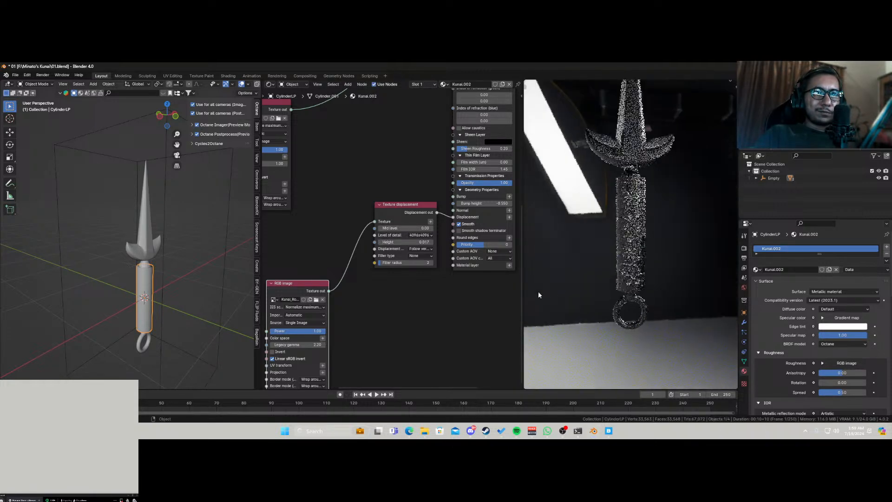
pyautogui.scroll(3, 627, 284)
pyautogui.moveTo(611, 228)
pyautogui.mouseDown(button='middle')
pyautogui.moveTo(621, 267)
pyautogui.moveTo(632, 237)
pyautogui.moveTo(611, 229)
pyautogui.mouseUp(button='middle')
pyautogui.scroll(-6, 630, 254)
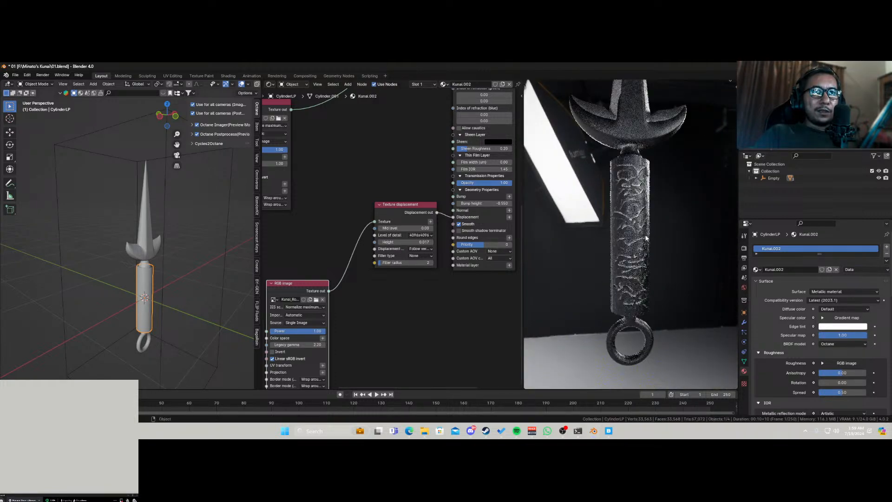
pyautogui.scroll(-6, 370, 163)
# Disconnect the Gradient map from the material's specular color and move it together with the Dirt texture away from the other nodes.
pyautogui.moveTo(370, 163); pyautogui.dragTo(418, 290, button='middle')
pyautogui.scroll(7, 434, 281)
pyautogui.scroll(-3, 434, 281)
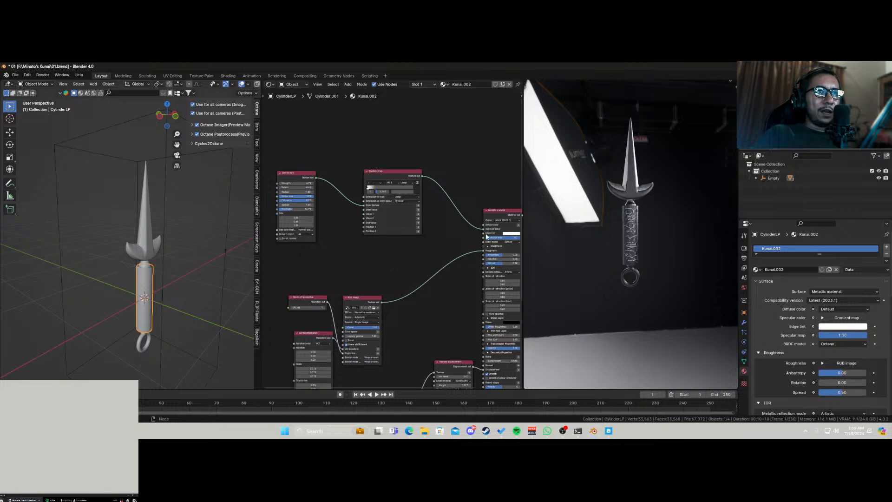
pyautogui.moveTo(483, 228); pyautogui.dragTo(440, 244)
pyautogui.moveTo(277, 153); pyautogui.dragTo(309, 170)
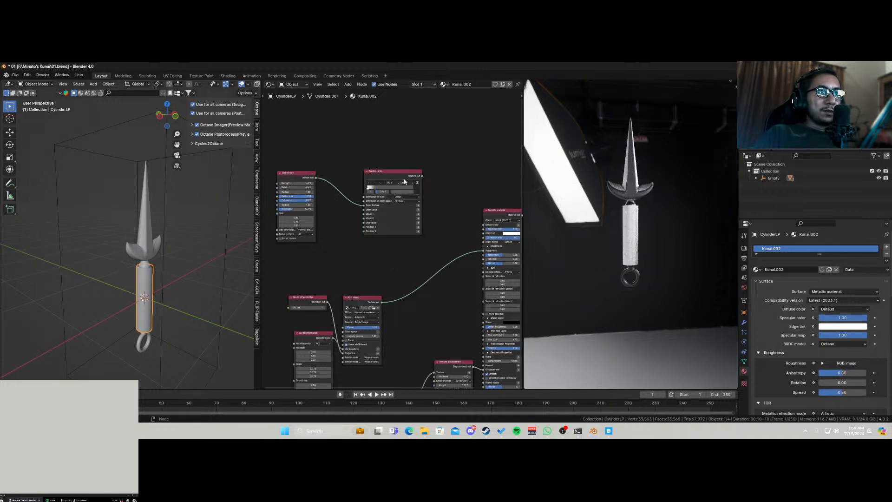
pyautogui.keyDown('shift'); pyautogui.click(367, 172); pyautogui.keyUp('shift')
pyautogui.moveTo(367, 173); pyautogui.dragTo(342, 103)
# Add a Woodgrain texture node to the handle material and preview it directly on the handle.
pyautogui.hotkey('shift', 'a')
pyautogui.write('s')
pyautogui.press('BackSpace')
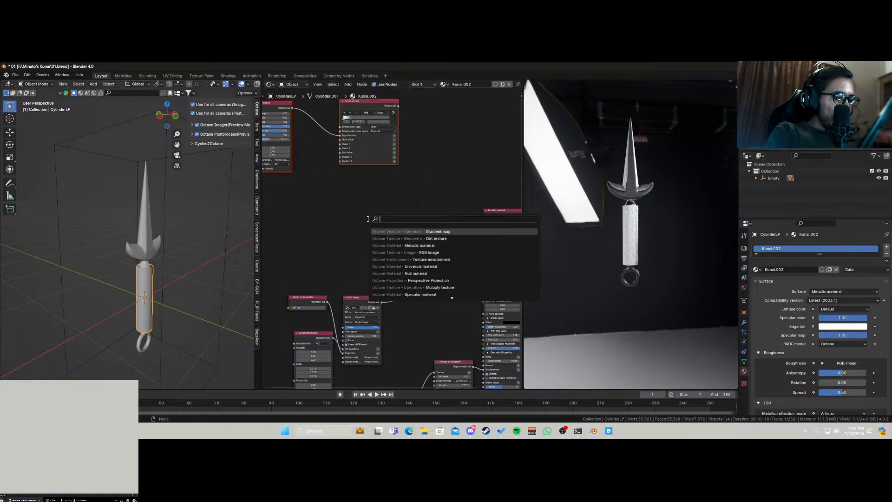
pyautogui.write('wood')
pyautogui.click(410, 231)
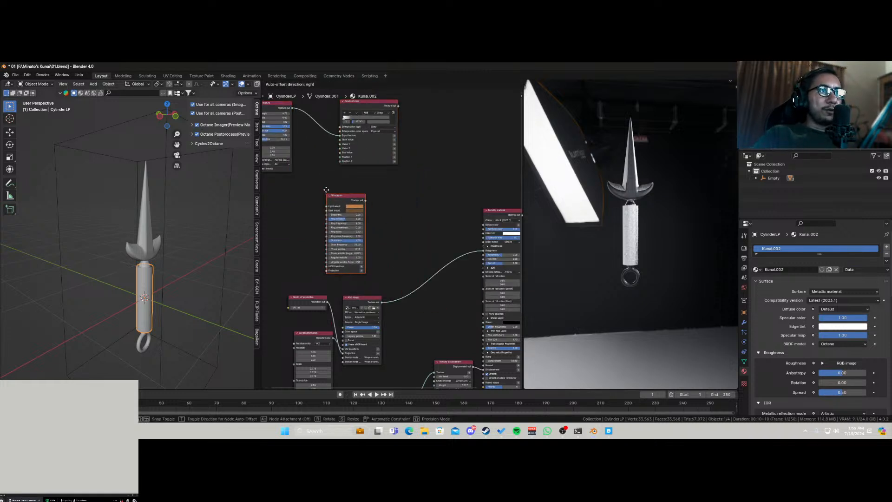
pyautogui.click(325, 183)
pyautogui.keyDown('ctrl'); pyautogui.keyDown('shift'); pyautogui.click(333, 192); pyautogui.keyUp('shift'); pyautogui.keyUp('ctrl')
pyautogui.scroll(3, 390, 235)
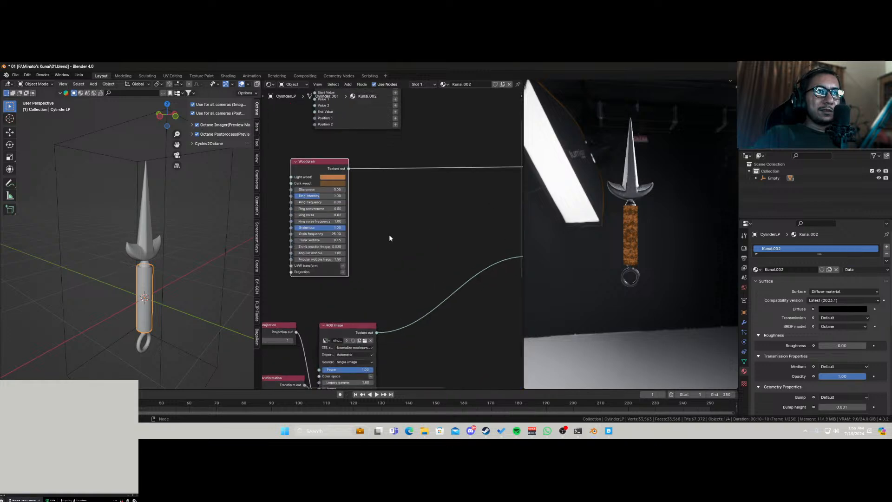
# Adjust the Woodgrain's ring, grain and trunk wobble settings to form swirling wood rings on the handle.
pyautogui.moveTo(297, 177); pyautogui.dragTo(345, 201)
pyautogui.scroll(6, 644, 254)
pyautogui.moveTo(285, 210); pyautogui.dragTo(366, 259)
pyautogui.scroll(-3, 368, 266)
pyautogui.scroll(-2, 369, 266)
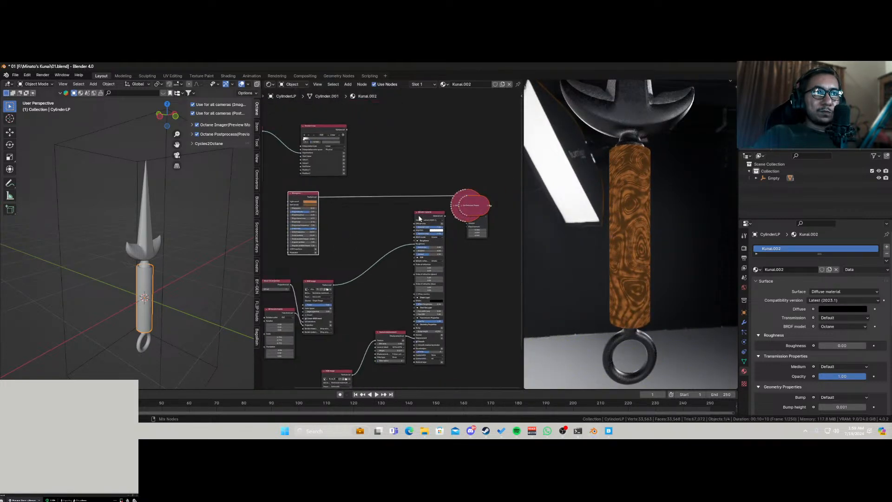
# Restore the Metallic material as the surface output, feed Woodgrain into its Specular color, and inspect the carved handle.
pyautogui.keyDown('ctrl'); pyautogui.keyDown('shift'); pyautogui.click(418, 214); pyautogui.keyUp('shift'); pyautogui.keyUp('ctrl')
pyautogui.moveTo(318, 198); pyautogui.dragTo(332, 205)
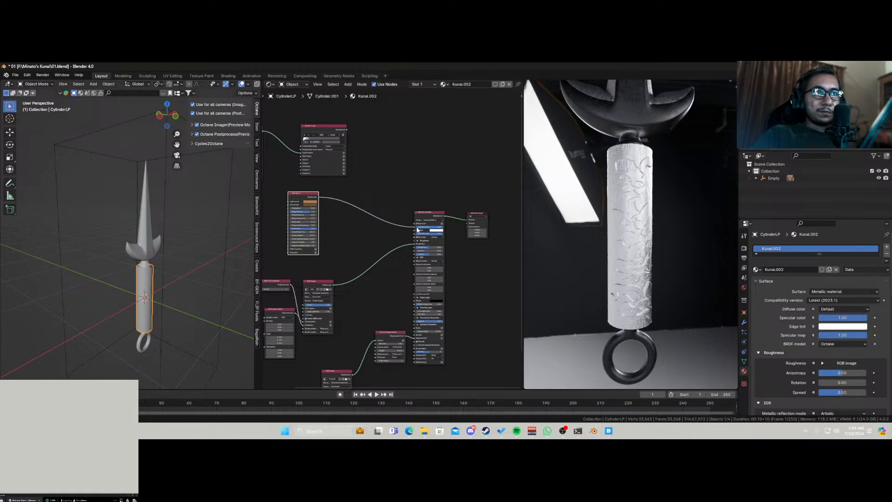
pyautogui.moveTo(417, 229); pyautogui.dragTo(415, 228)
pyautogui.scroll(2, 626, 300)
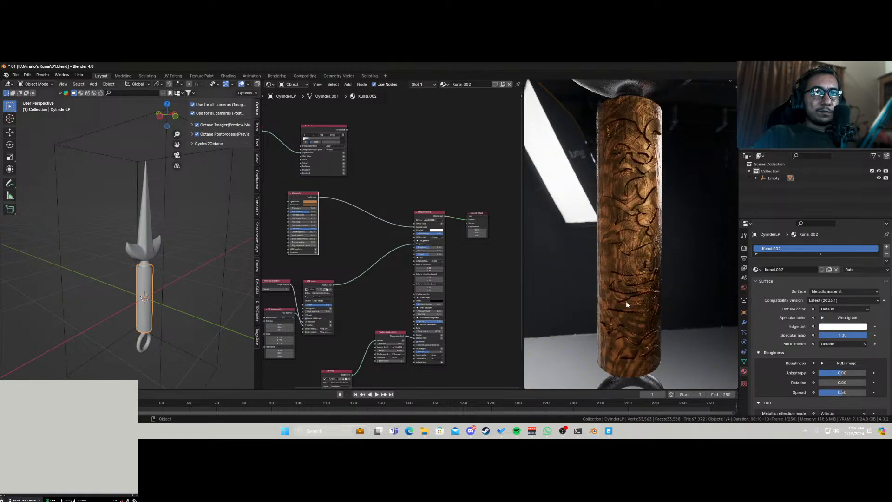
pyautogui.moveTo(626, 300); pyautogui.dragTo(612, 286, button='middle')
pyautogui.scroll(3, 662, 275)
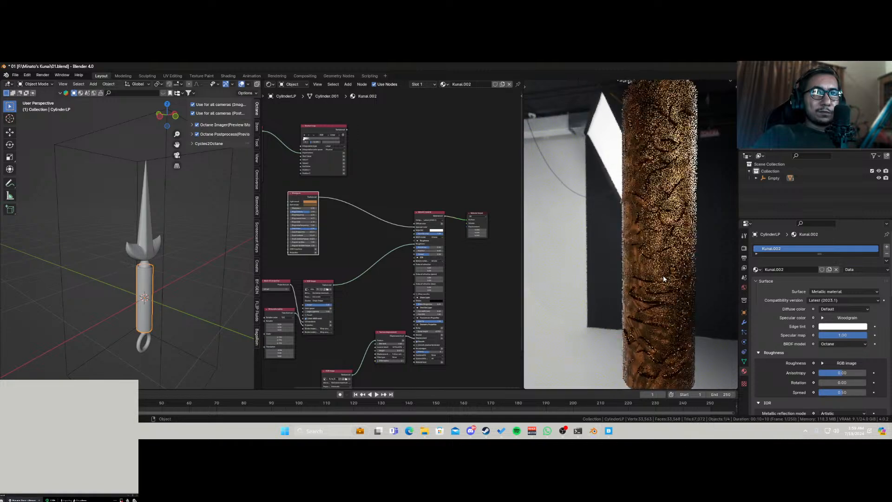
pyautogui.scroll(-2, 665, 281)
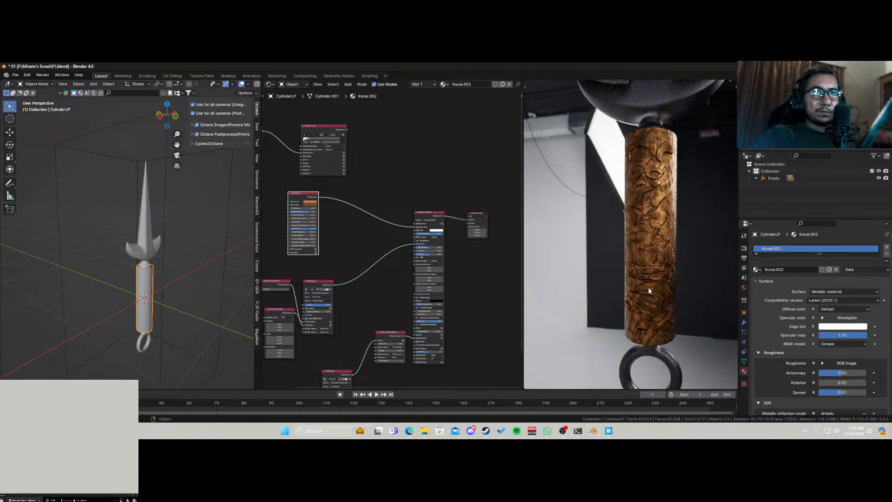
pyautogui.moveTo(648, 287); pyautogui.dragTo(574, 281, button='middle')
pyautogui.scroll(4, 344, 312)
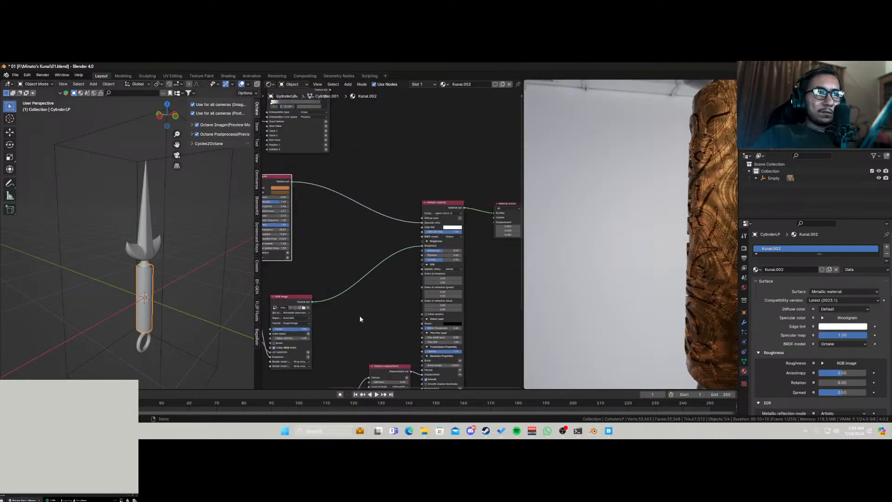
# Set the displacement RGB image's legacy gamma to 1.00, enable its Invert option, and inspect the handle's relief.
pyautogui.moveTo(366, 300); pyautogui.dragTo(357, 158, button='middle')
pyautogui.scroll(1, 386, 264)
pyautogui.scroll(5, 387, 267)
pyautogui.moveTo(388, 265); pyautogui.dragTo(384, 283, button='middle')
pyautogui.moveTo(348, 314); pyautogui.dragTo(439, 249, button='middle')
pyautogui.click(324, 327)
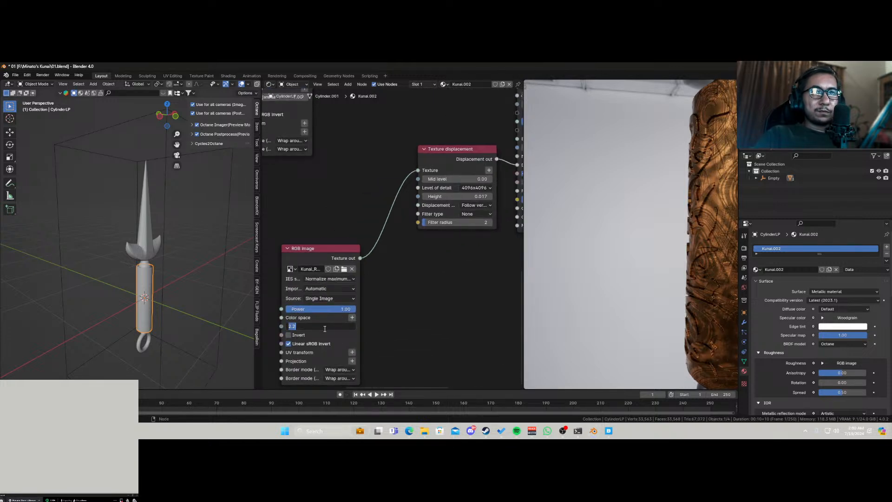
pyautogui.write('1')
pyautogui.press('Return')
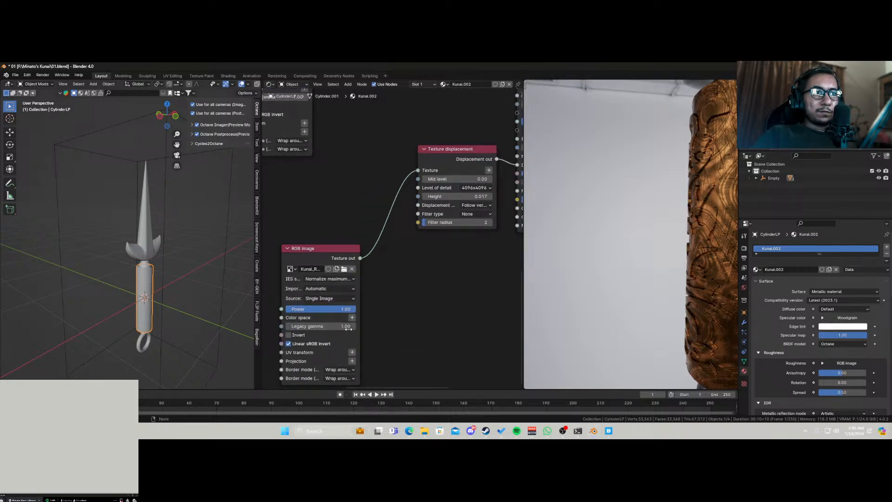
pyautogui.click(288, 335)
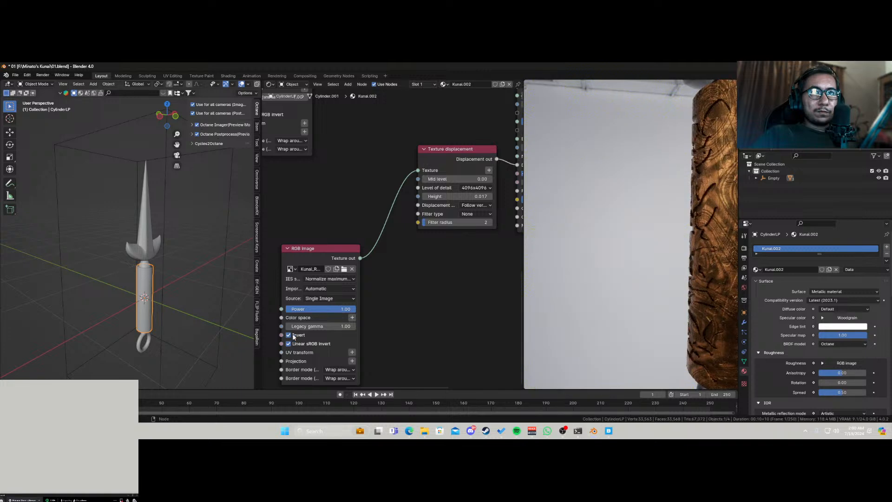
pyautogui.moveTo(658, 210); pyautogui.dragTo(735, 240, button='middle')
pyautogui.scroll(4, 451, 254)
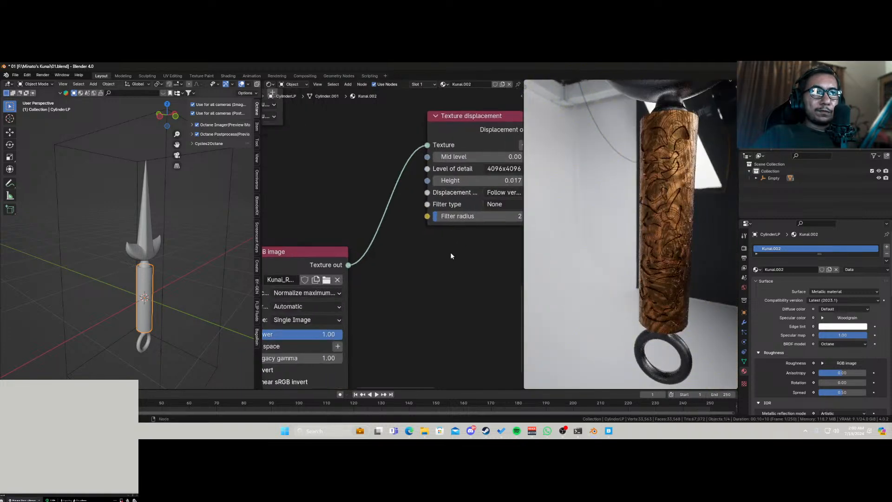
# Set the Texture displacement's filter type to Gaussian and move the Woodgrain node farther from the Metallic material.
pyautogui.scroll(-3, 454, 254)
pyautogui.scroll(-2, 454, 251)
pyautogui.moveTo(454, 251); pyautogui.dragTo(362, 270, button='middle')
pyautogui.scroll(6, 380, 262)
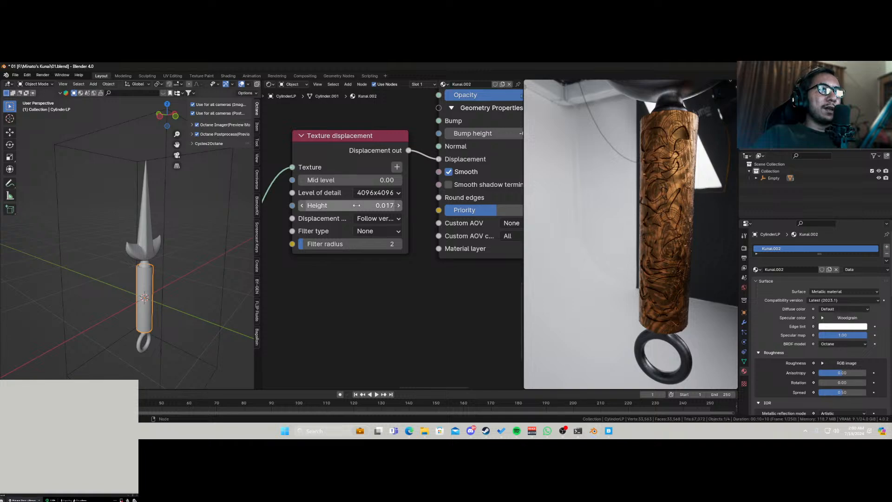
pyautogui.click(374, 231)
pyautogui.click(376, 271)
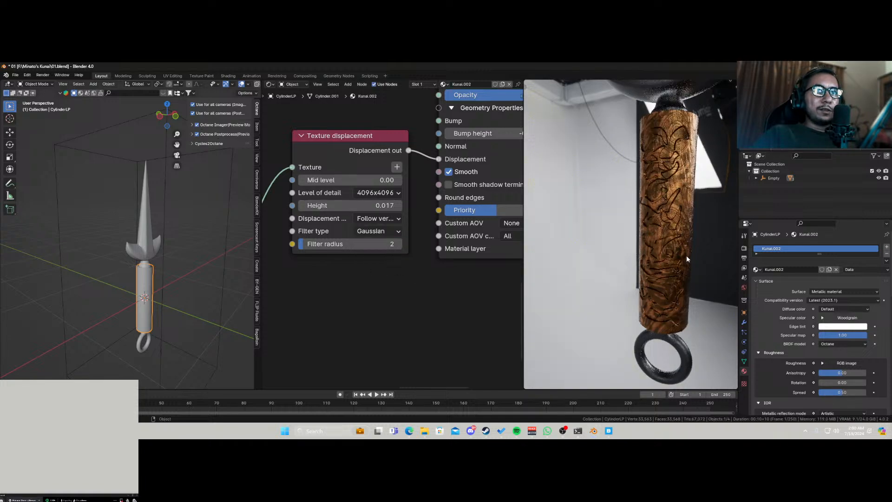
pyautogui.scroll(-4, 684, 259)
pyautogui.scroll(4, 654, 263)
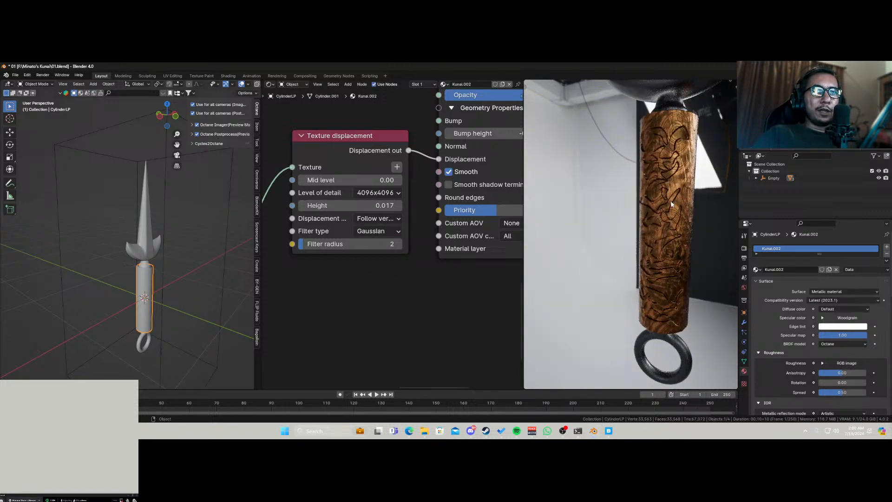
pyautogui.moveTo(656, 229); pyautogui.dragTo(665, 248, button='middle')
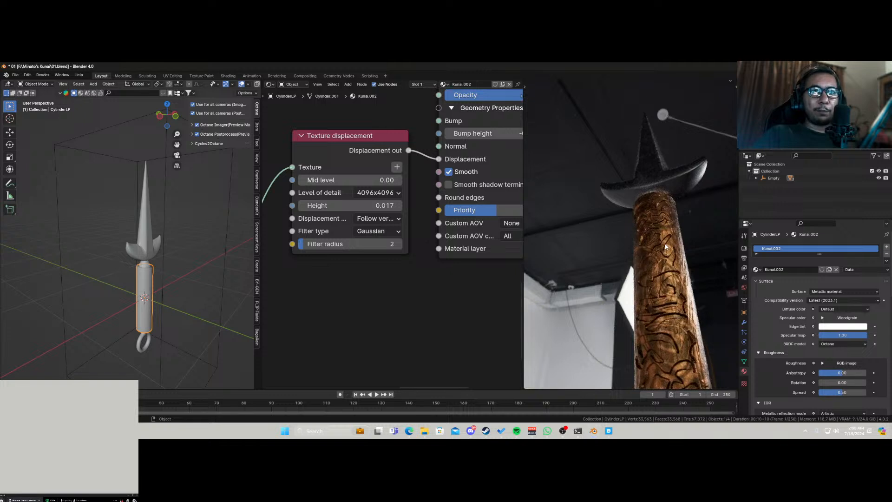
pyautogui.scroll(-6, 339, 202)
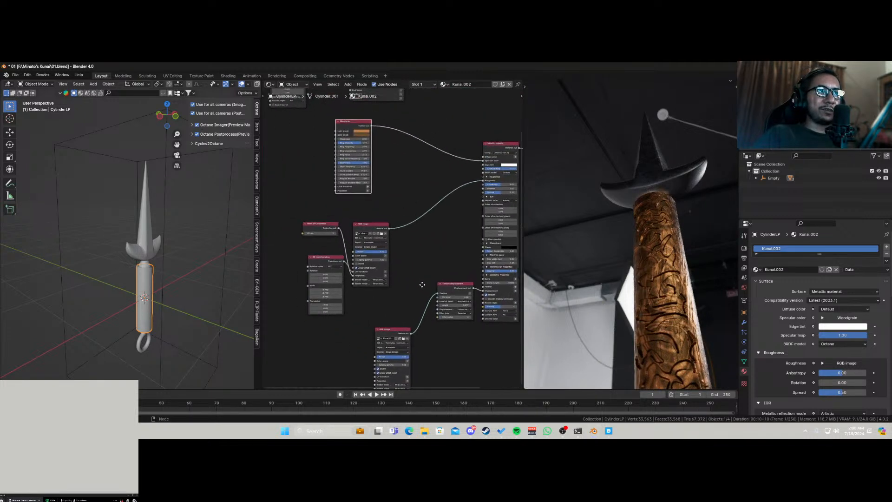
pyautogui.moveTo(351, 129); pyautogui.dragTo(321, 132)
pyautogui.hotkey('shift', 'a')
pyautogui.write('s')
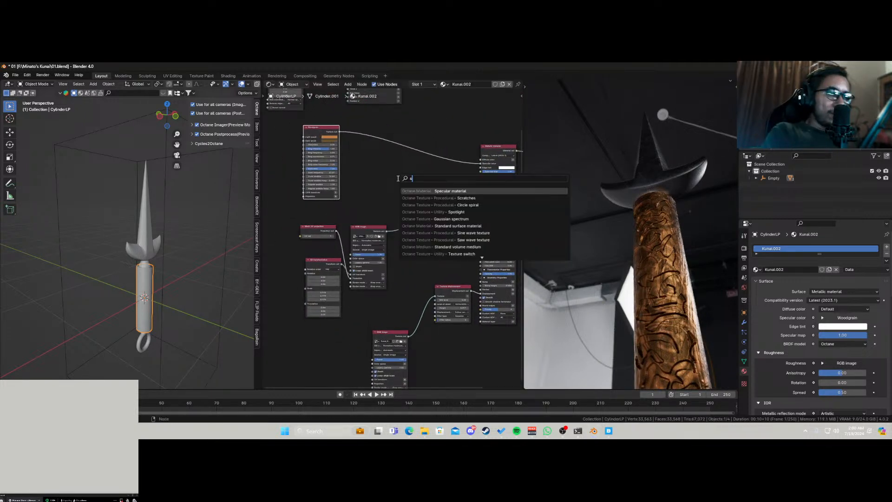
pyautogui.press('BackSpace')
pyautogui.write('mi')
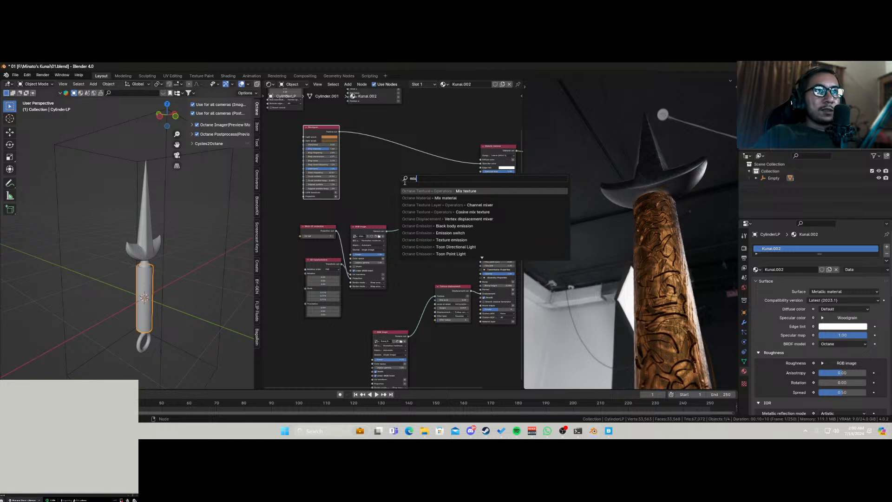
pyautogui.write('x')
pyautogui.click(432, 198)
pyautogui.click(414, 131)
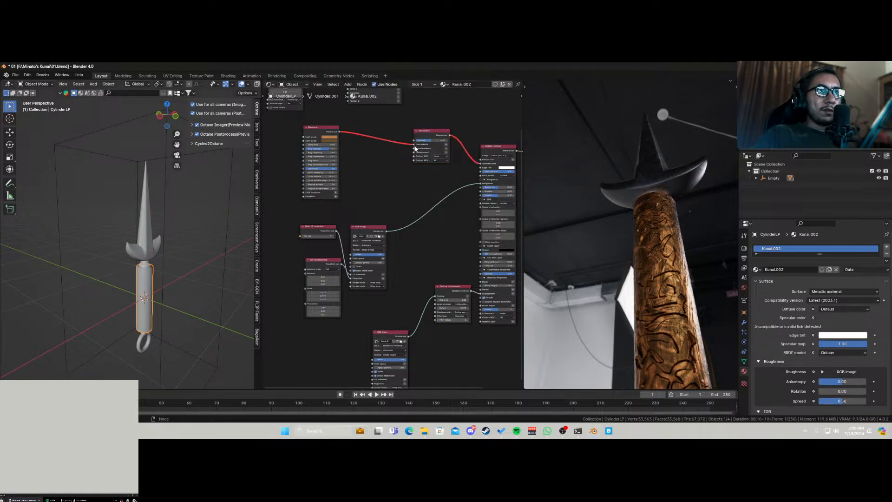
pyautogui.click(429, 133)
pyautogui.press('x')
# Add a Mix texture with Woodgrain as First texture and the displacement RGB image as Amount, and preview it on the handle.
pyautogui.hotkey('shift', 'a')
pyautogui.write('s')
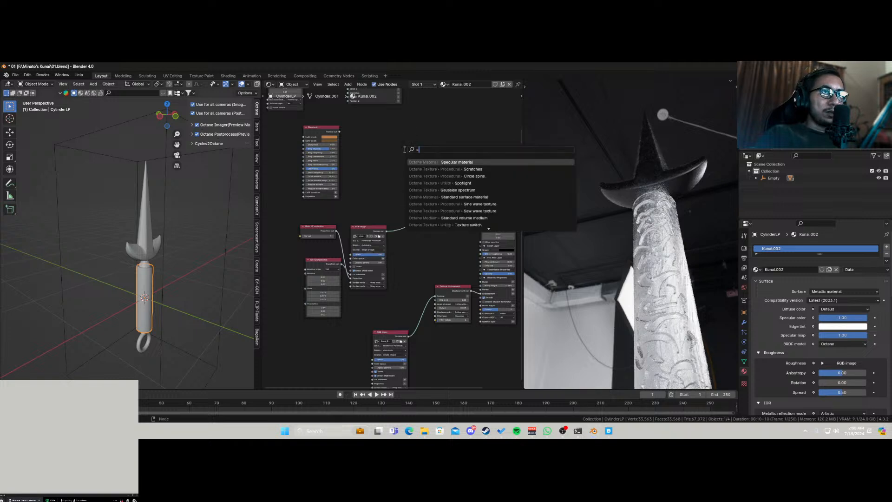
pyautogui.press('BackSpace')
pyautogui.write('mix')
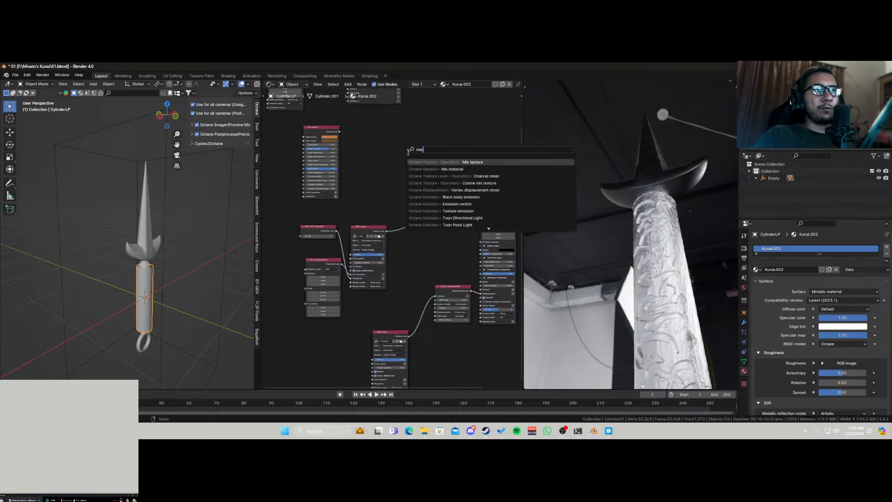
pyautogui.click(425, 161)
pyautogui.click(385, 132)
pyautogui.moveTo(339, 132); pyautogui.dragTo(350, 138)
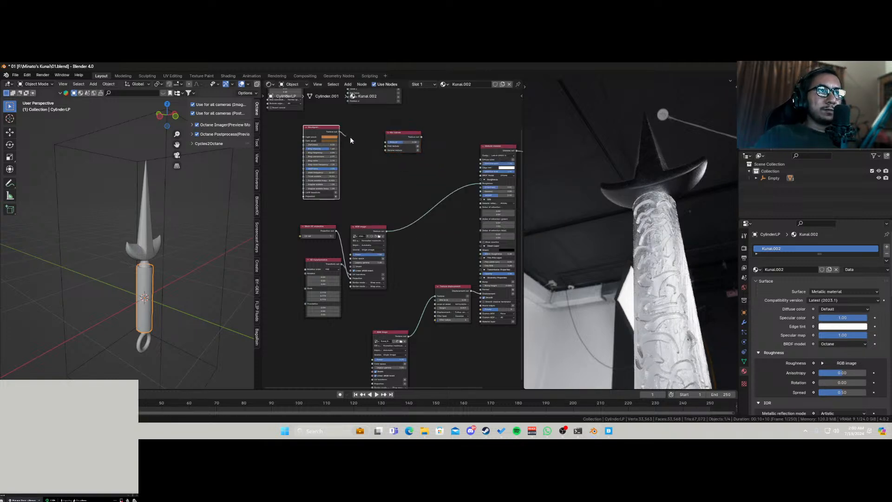
pyautogui.moveTo(408, 335); pyautogui.dragTo(386, 138)
pyautogui.keyDown('ctrl'); pyautogui.keyDown('shift'); pyautogui.click(409, 137); pyautogui.keyUp('shift'); pyautogui.keyUp('ctrl')
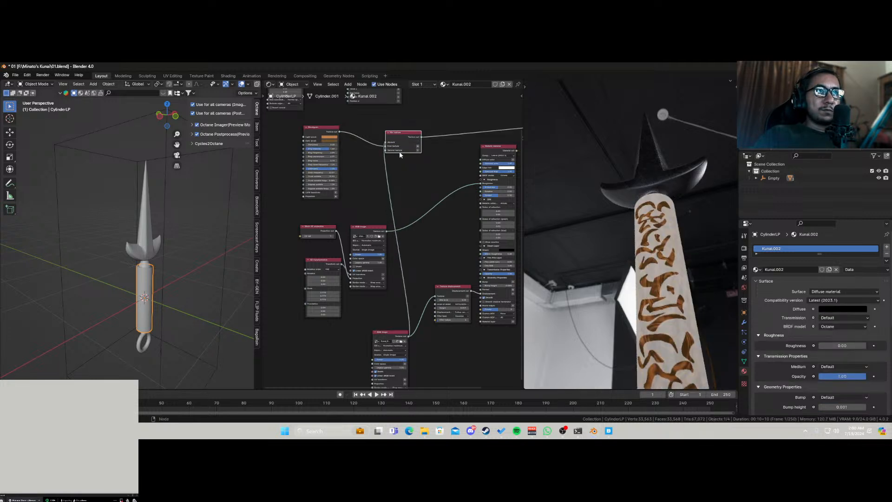
pyautogui.scroll(3, 380, 196)
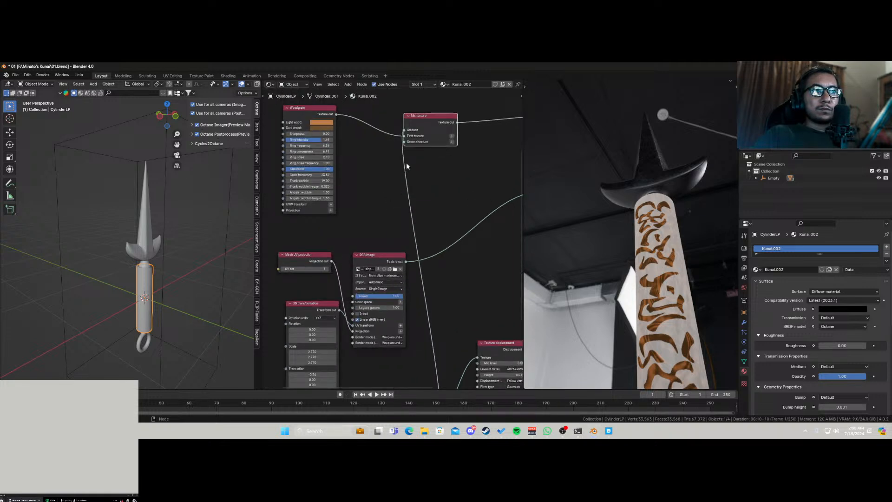
pyautogui.hotkey('shift', 'a')
pyautogui.write('s')
pyautogui.press('BackSpace')
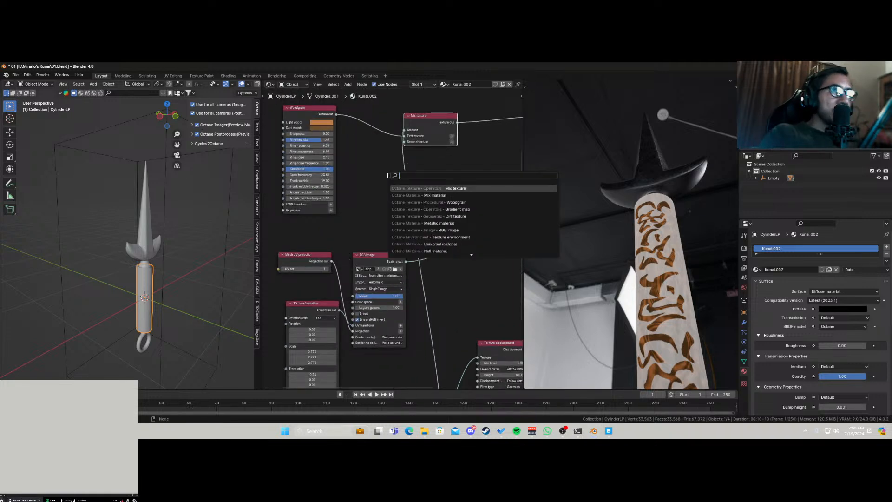
pyautogui.press('Escape')
# Reroute Woodgrain from the Mix texture's First texture input to its Second texture input and shift the Woodgrain node away.
pyautogui.moveTo(403, 136)
pyautogui.mouseDown()
pyautogui.moveTo(395, 145)
pyautogui.moveTo(405, 145)
pyautogui.mouseUp()
pyautogui.scroll(-6, 396, 195)
pyautogui.moveTo(338, 156); pyautogui.dragTo(305, 147)
# Add a Glossy material node and connect it to the Mix texture's First texture input.
pyautogui.hotkey('shift', 'a')
pyautogui.click(358, 194)
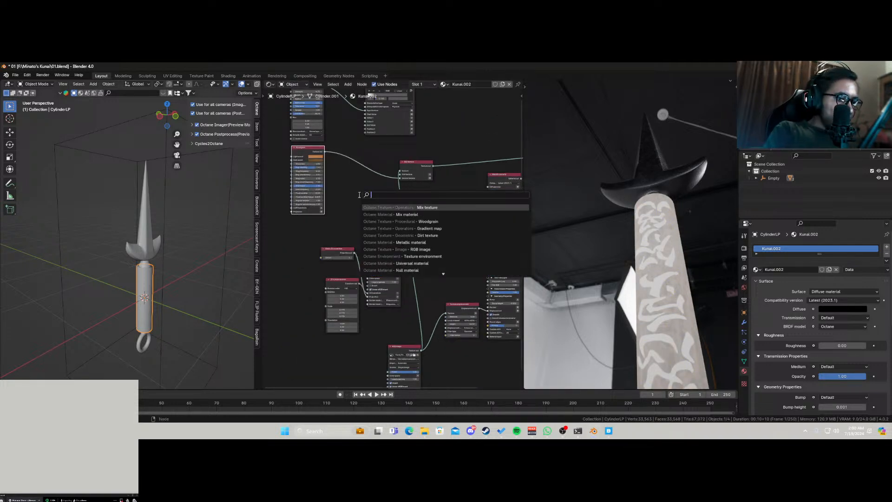
pyautogui.write('glossy')
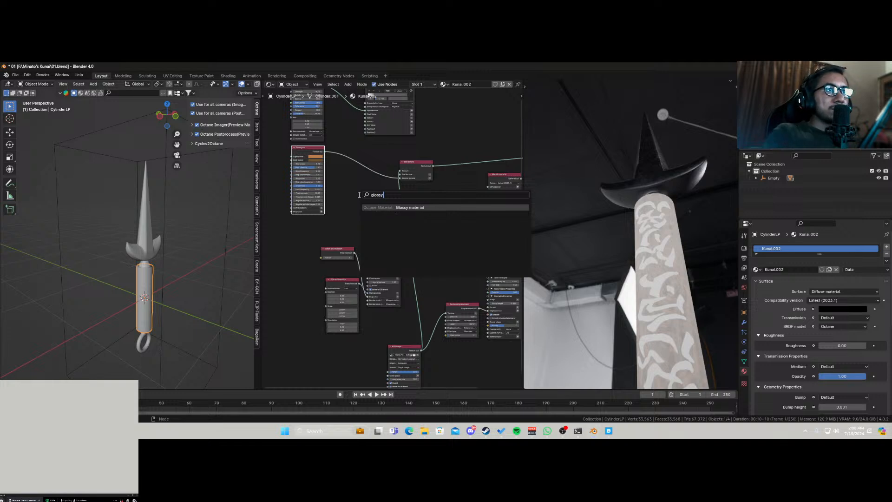
pyautogui.click(384, 208)
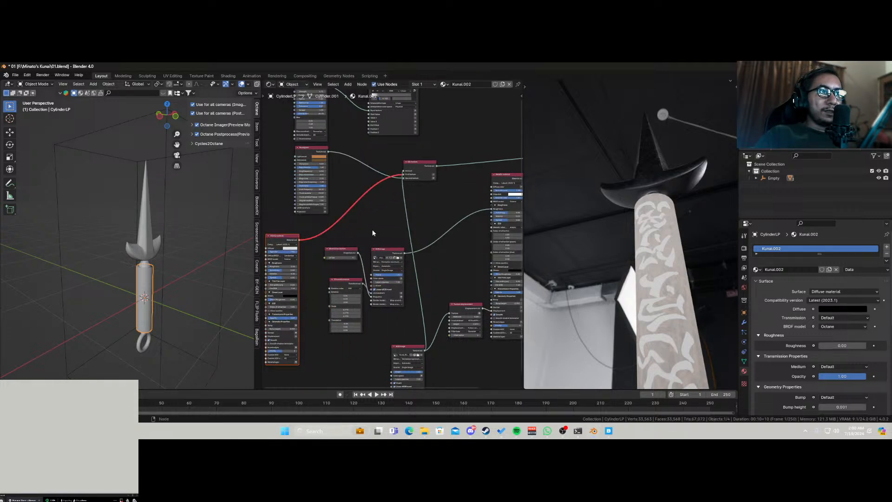
pyautogui.click(288, 239)
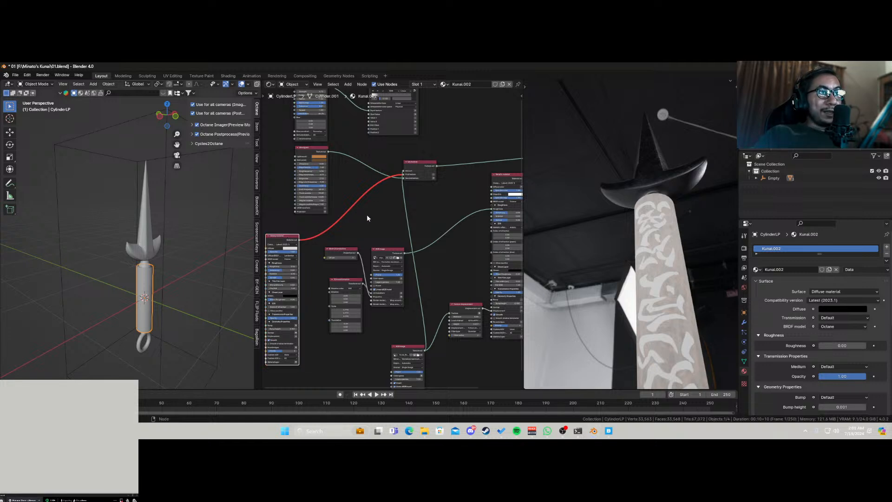
# Insert a Baking texture node between the Glossy material and the Mix texture's First texture input.
pyautogui.hotkey('shift', 'a')
pyautogui.write('s')
pyautogui.press('BackSpace')
pyautogui.write('bak')
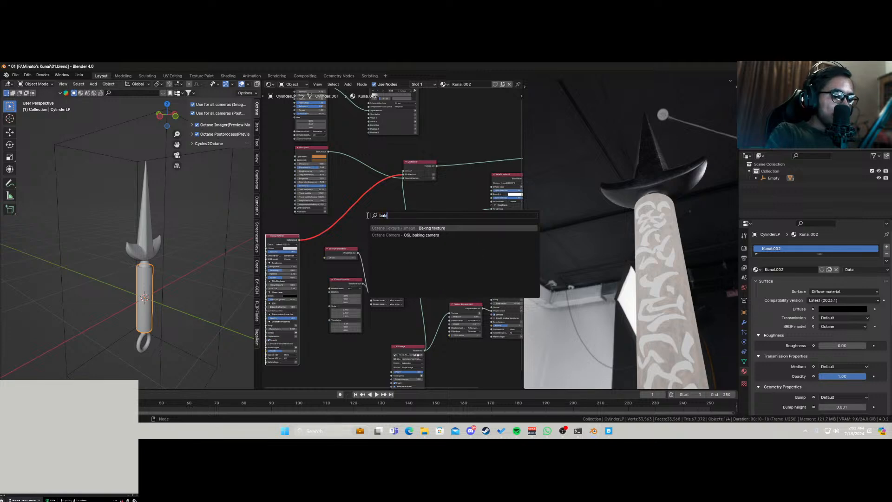
pyautogui.write('in')
pyautogui.click(390, 227)
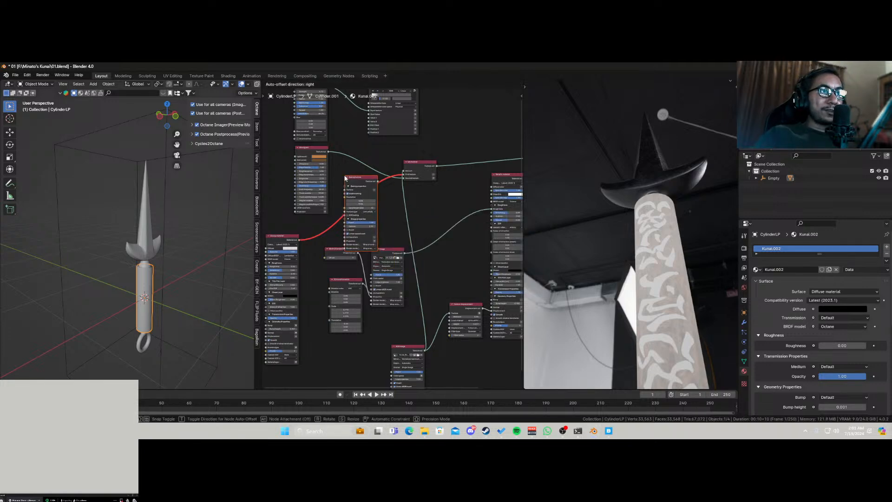
pyautogui.click(365, 194)
# Inspect the mixed texture on the handle and restore the Metallic material as the surface output.
pyautogui.moveTo(666, 280); pyautogui.dragTo(667, 309, button='middle')
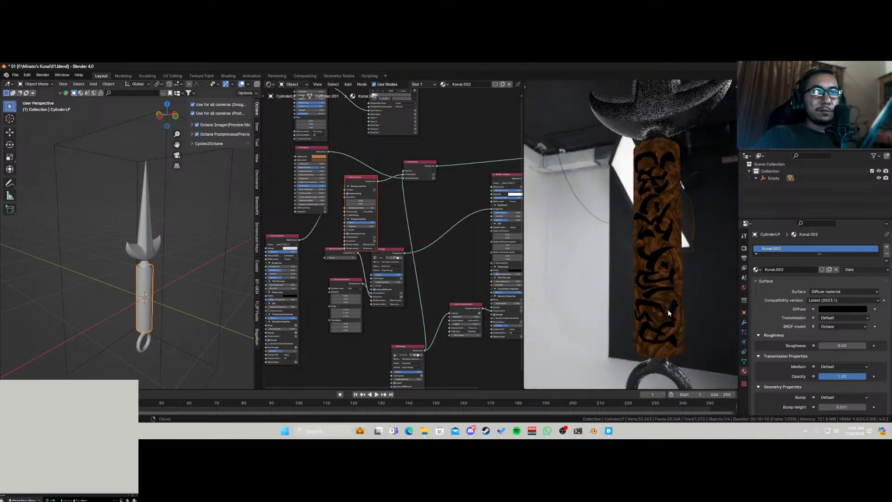
pyautogui.scroll(-4, 444, 206)
pyautogui.keyDown('ctrl'); pyautogui.keyDown('shift'); pyautogui.click(473, 192); pyautogui.keyUp('shift'); pyautogui.keyUp('ctrl')
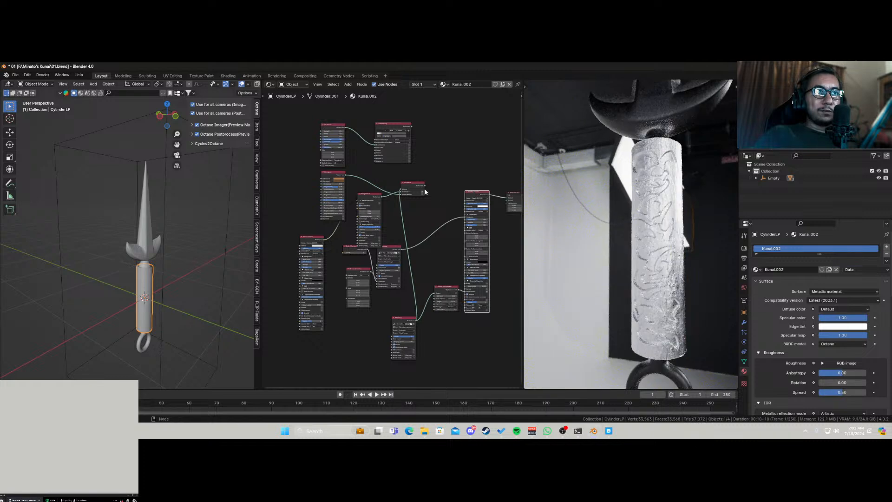
# Connect the Mix texture to the Metallic material's Specular color input and inspect the handle from several angles.
pyautogui.moveTo(425, 186); pyautogui.dragTo(467, 205)
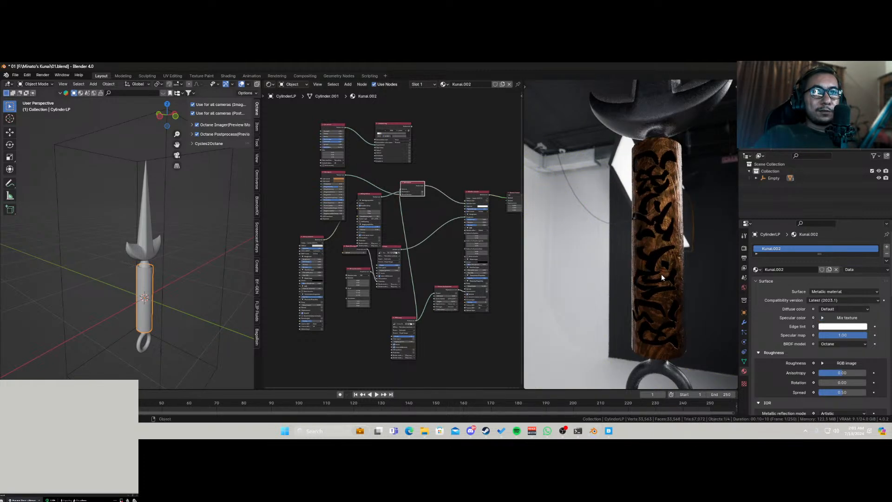
pyautogui.scroll(3, 661, 277)
pyautogui.scroll(2, 393, 238)
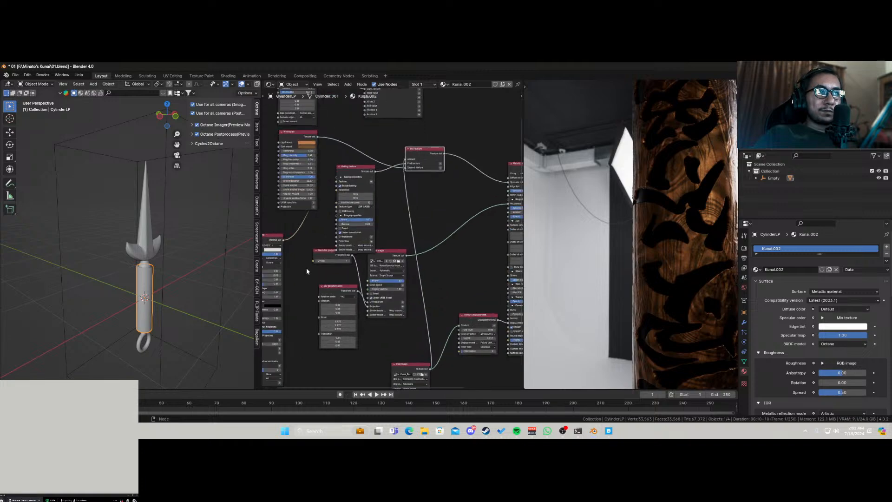
pyautogui.scroll(3, 394, 257)
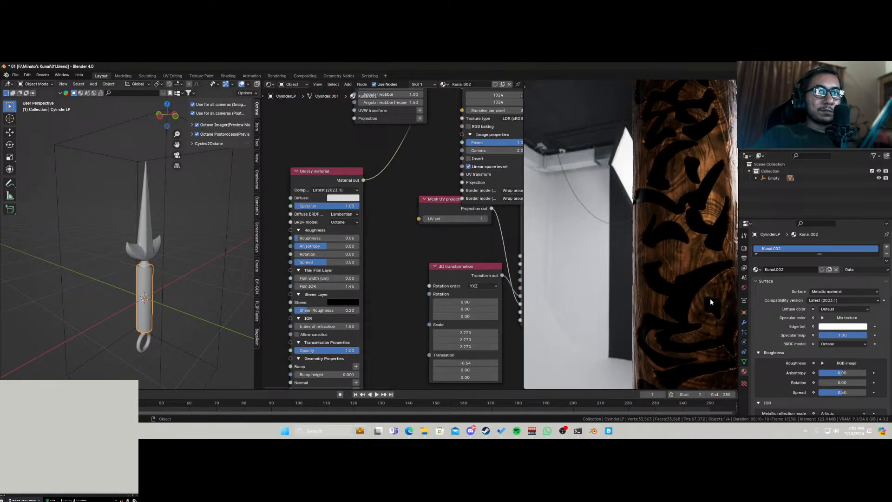
pyautogui.scroll(-3, 710, 302)
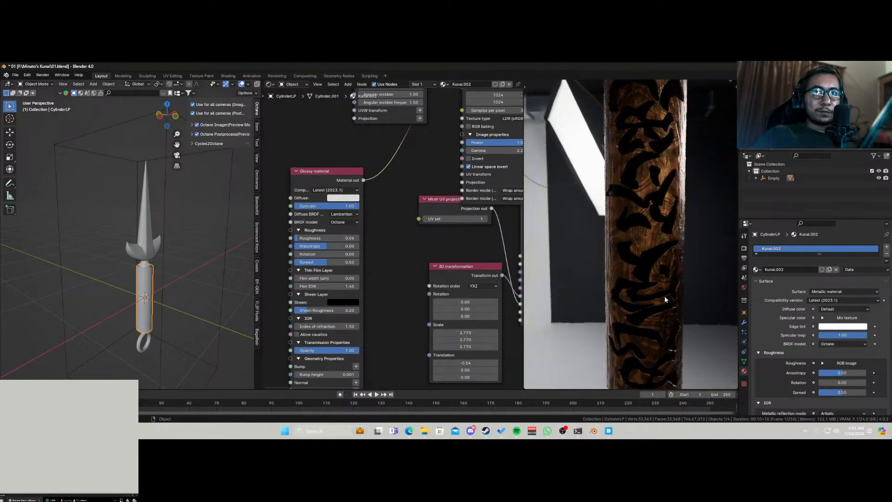
pyautogui.scroll(-3, 665, 297)
pyautogui.scroll(2, 373, 230)
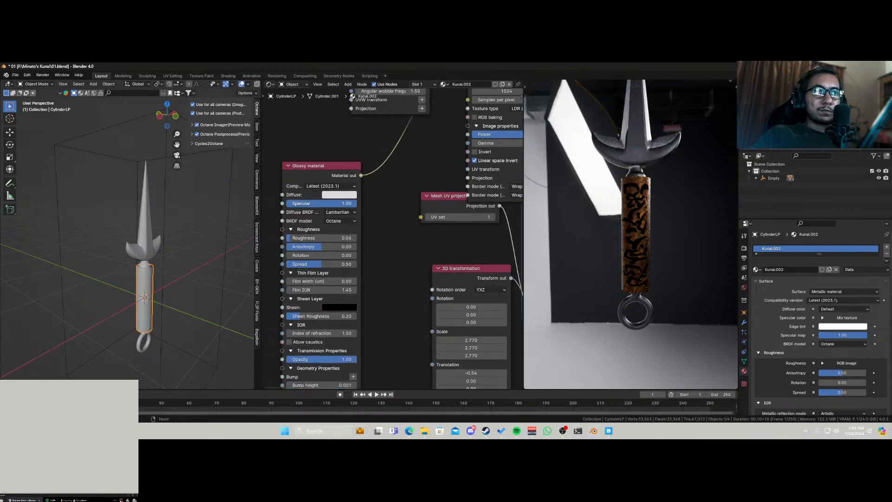
pyautogui.moveTo(625, 263)
pyautogui.mouseDown(button='middle')
pyautogui.moveTo(675, 240)
pyautogui.moveTo(634, 266)
pyautogui.mouseUp(button='middle')
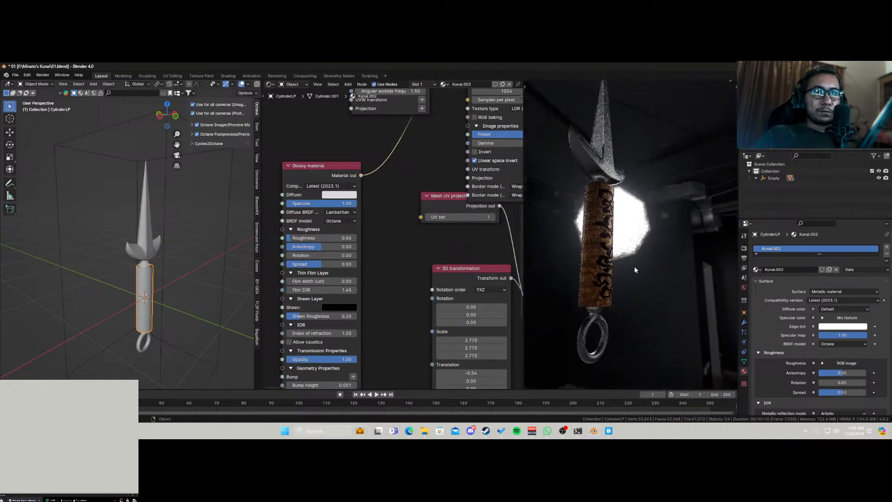
pyautogui.scroll(3, 632, 266)
# Set the Glossy material's roughness to 0.21 and reattach its output to the Baking texture's Texture input.
pyautogui.moveTo(309, 238)
pyautogui.mouseDown()
pyautogui.moveTo(355, 238)
pyautogui.moveTo(319, 239)
pyautogui.mouseUp()
pyautogui.scroll(-7, 395, 189)
pyautogui.moveTo(401, 185); pyautogui.dragTo(350, 259, button='middle')
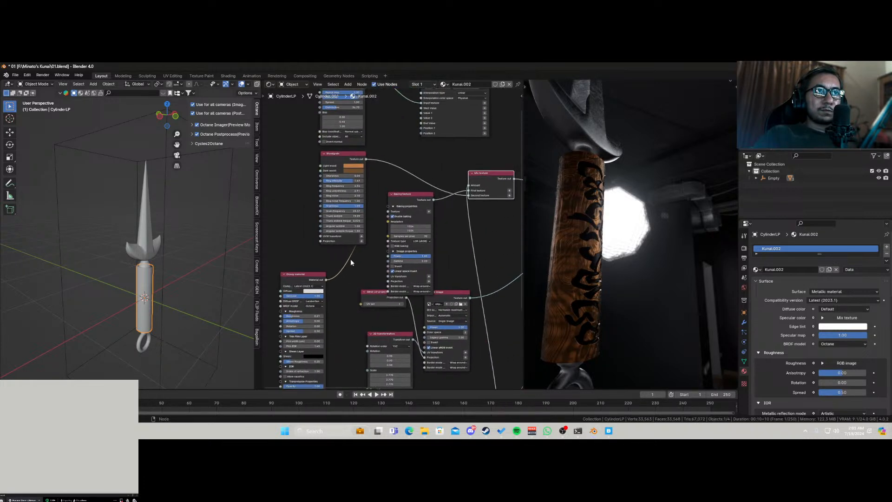
pyautogui.scroll(7, 367, 249)
pyautogui.scroll(4, 379, 244)
pyautogui.moveTo(382, 174)
pyautogui.mouseDown()
pyautogui.moveTo(236, 334)
pyautogui.moveTo(382, 174)
pyautogui.mouseUp()
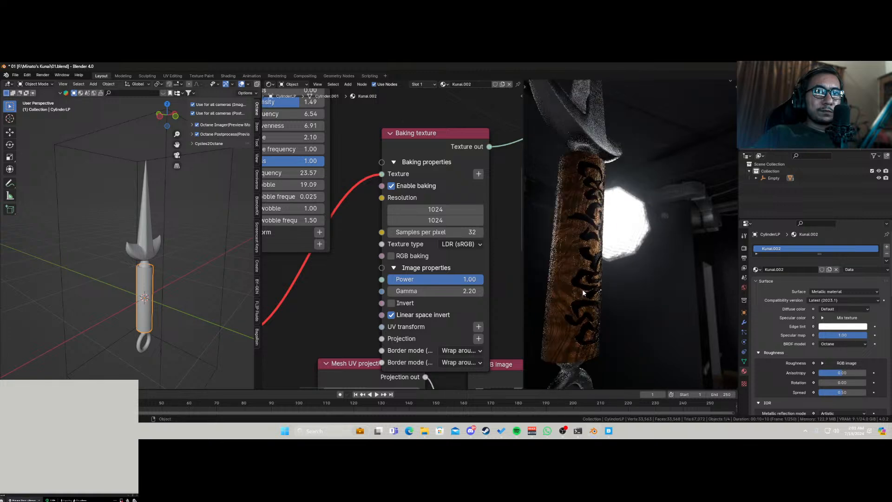
pyautogui.scroll(-3, 348, 254)
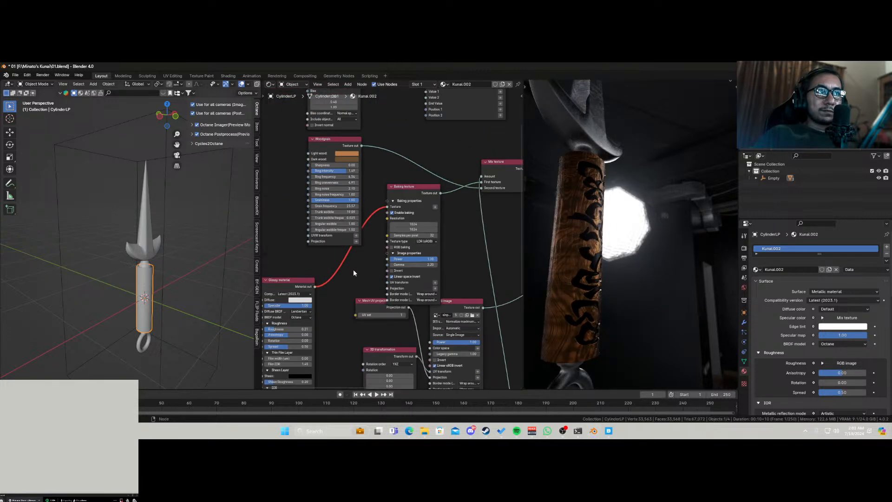
# Disconnect the Glossy material from the Baking texture and feed a new RGB color node into its Texture input.
pyautogui.click(386, 211)
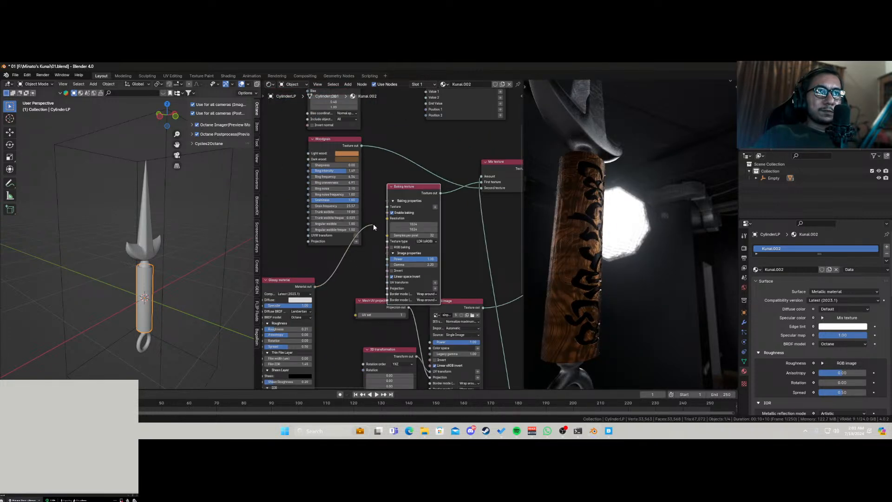
pyautogui.click(436, 209)
pyautogui.moveTo(437, 217)
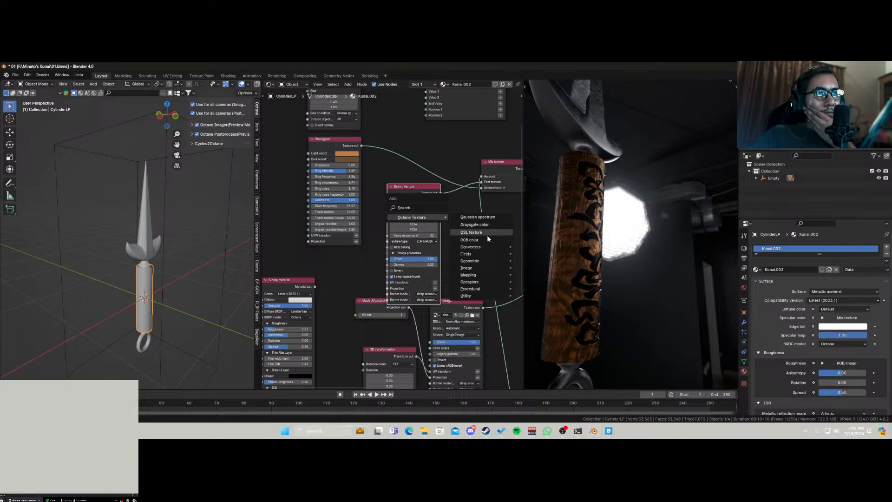
pyautogui.moveTo(489, 251)
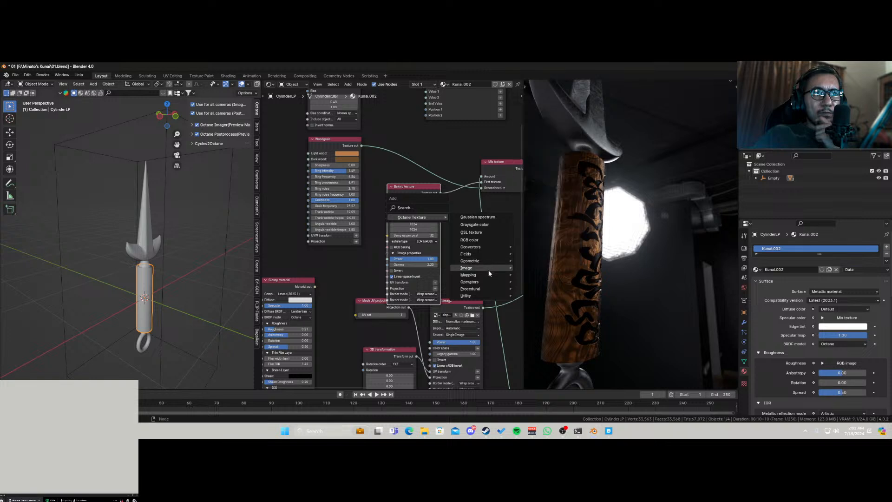
pyautogui.moveTo(487, 287)
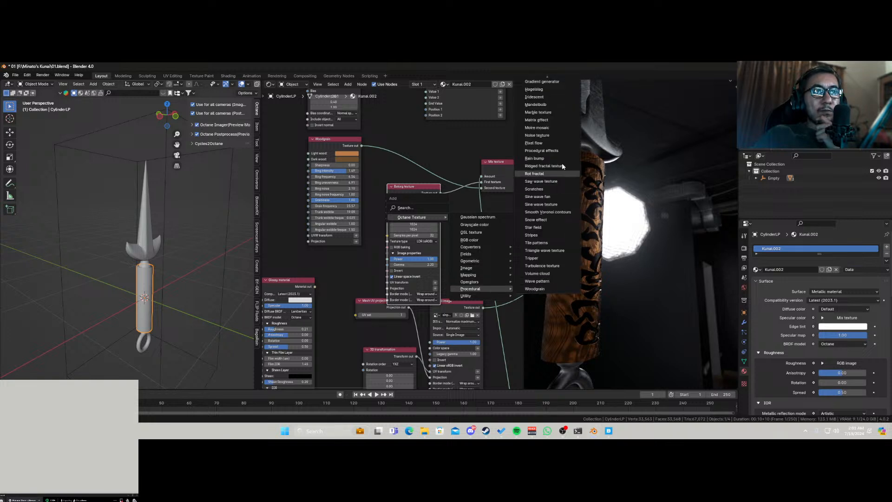
pyautogui.moveTo(551, 76)
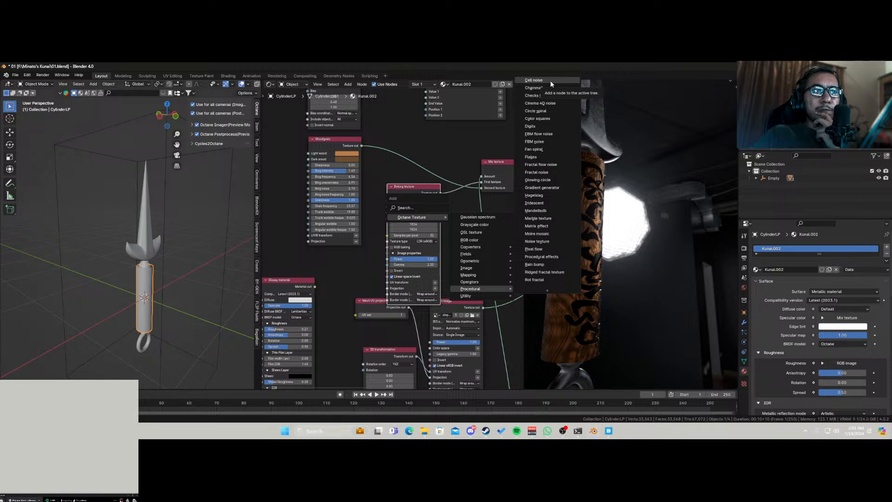
pyautogui.click(487, 240)
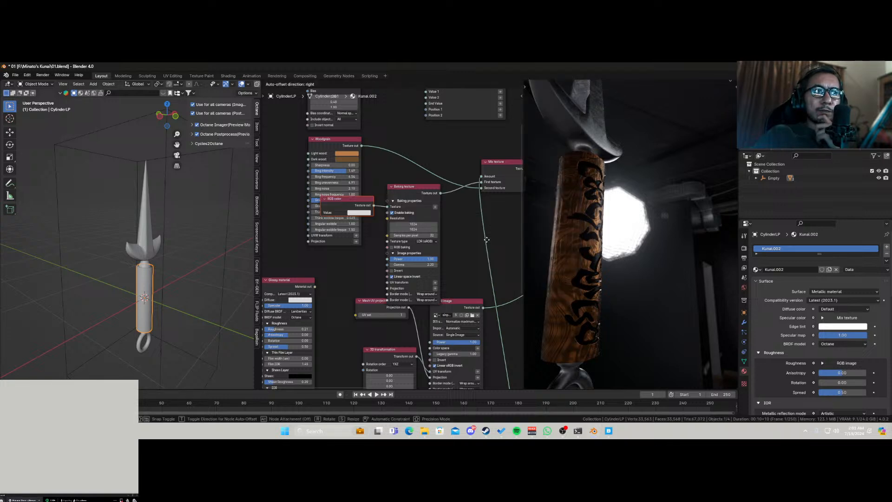
pyautogui.click(441, 296)
pyautogui.scroll(-1, 468, 199)
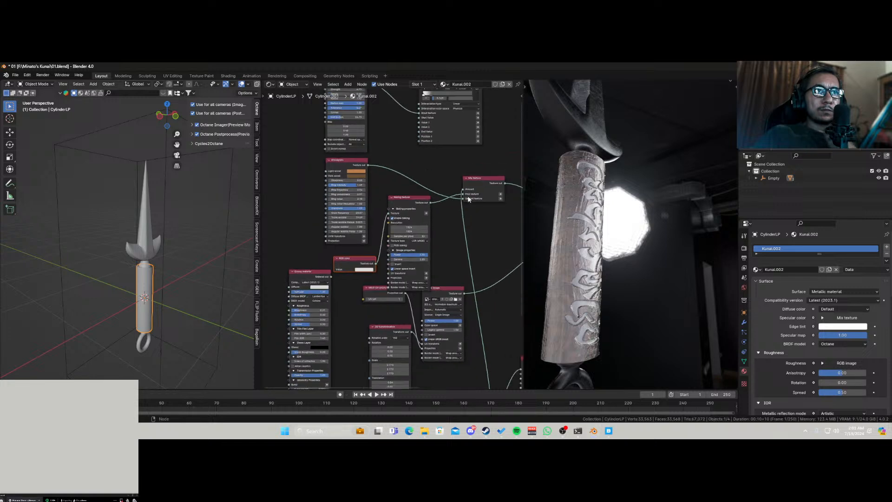
# Darken the RGB color node's value to a near-black grey for the engraved symbols.
pyautogui.scroll(6, 397, 269)
pyautogui.click(358, 287)
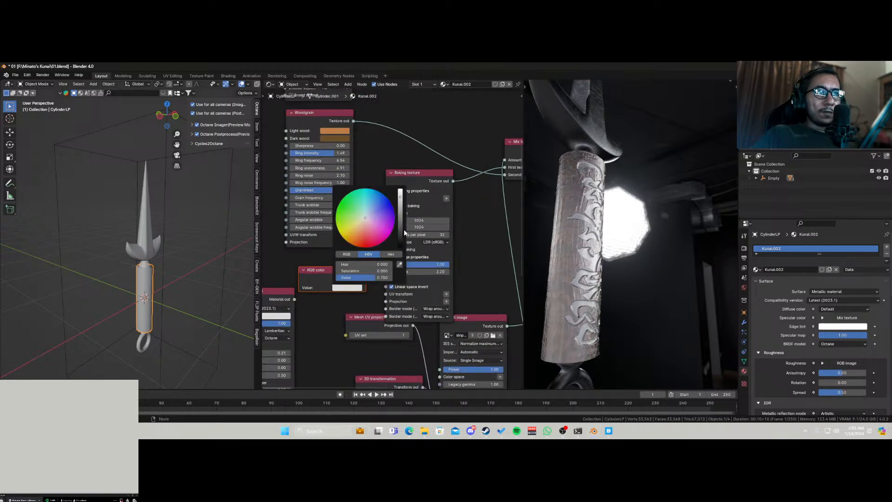
pyautogui.moveTo(400, 233); pyautogui.dragTo(401, 234)
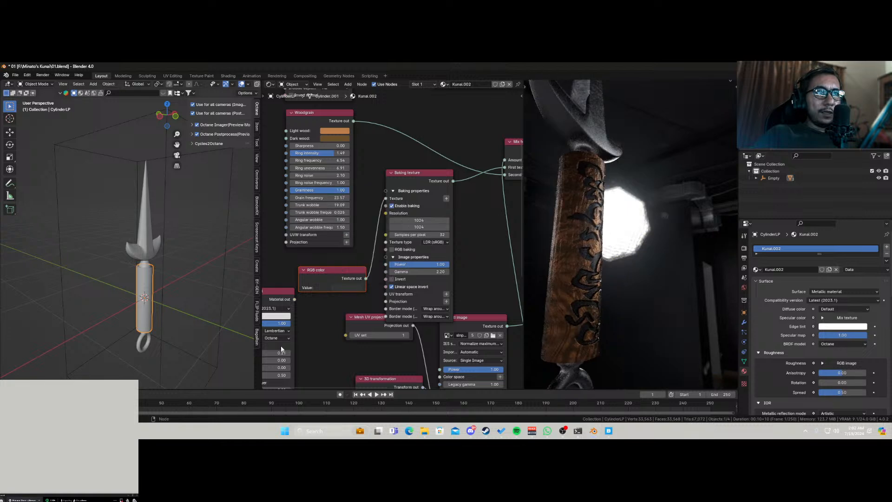
# Delete the unused Glossy material node from the handle's node tree.
pyautogui.scroll(-4, 287, 318)
pyautogui.click(309, 269)
pyautogui.press('x')
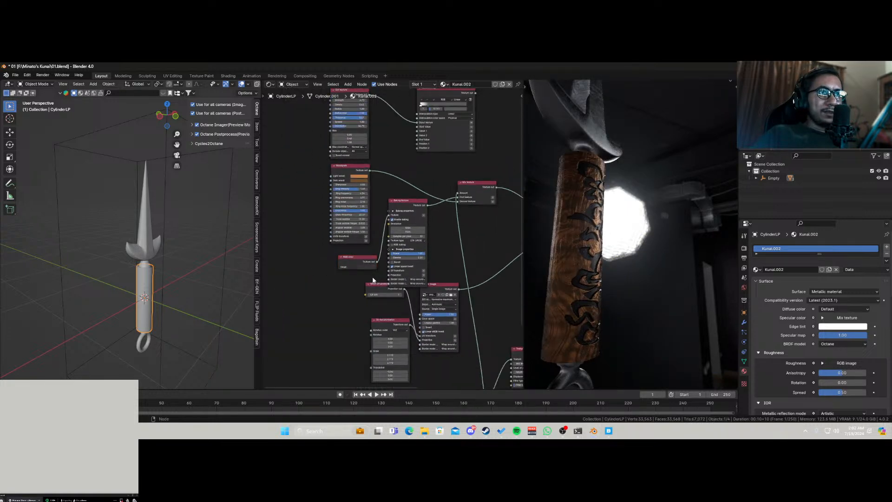
pyautogui.scroll(-3, 408, 264)
pyautogui.scroll(-2, 604, 296)
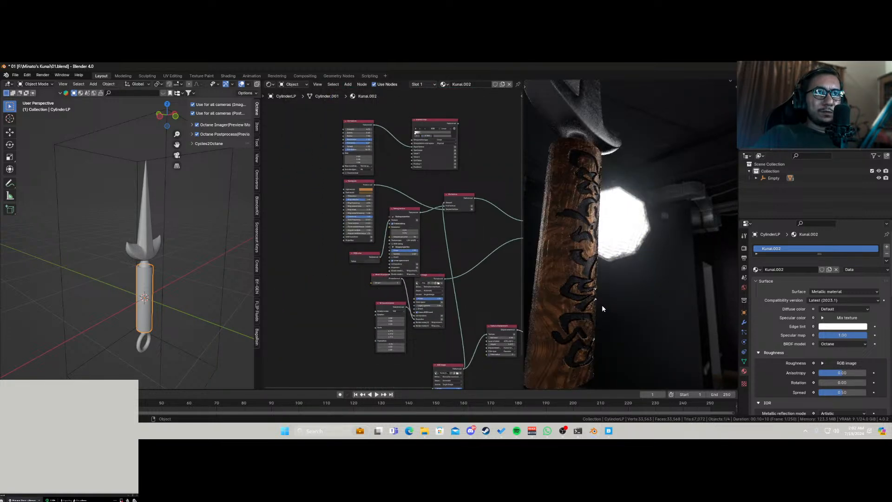
# Inspect the rendered kunai from several angles and distances and save the file.
pyautogui.moveTo(601, 305); pyautogui.dragTo(623, 280, button='middle')
pyautogui.hotkey('ctrl', 's')
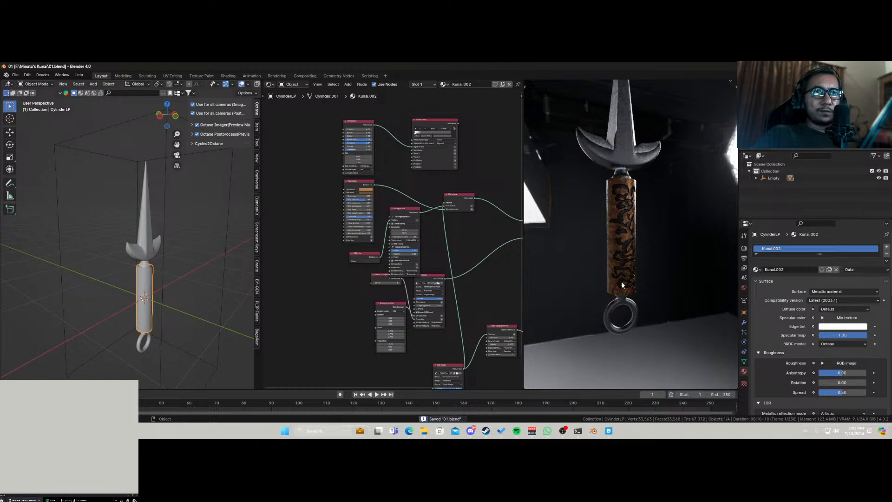
pyautogui.scroll(-4, 617, 275)
pyautogui.moveTo(625, 266); pyautogui.dragTo(615, 318, button='middle')
pyautogui.scroll(6, 639, 235)
pyautogui.keyDown('shift'); pyautogui.moveTo(634, 200); pyautogui.dragTo(687, 300, button='middle'); pyautogui.keyUp('shift')
pyautogui.scroll(-5, 623, 292)
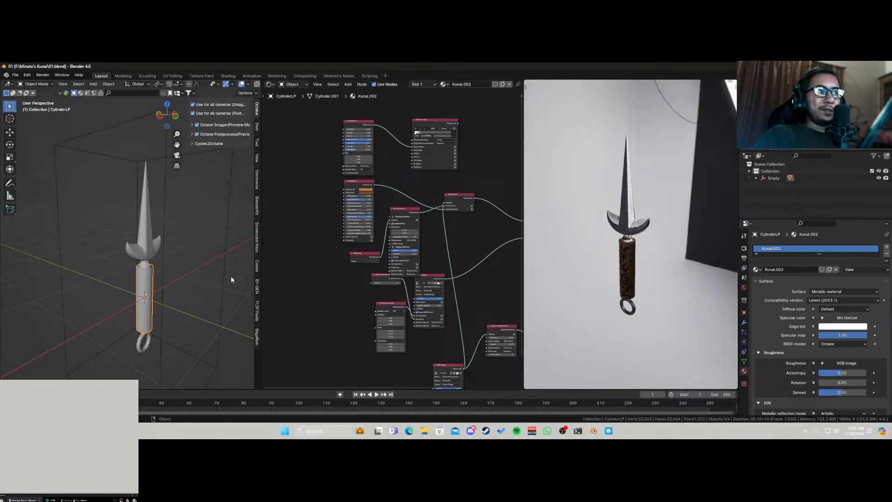
pyautogui.scroll(-6, 167, 276)
pyautogui.hotkey('ctrl', 's')
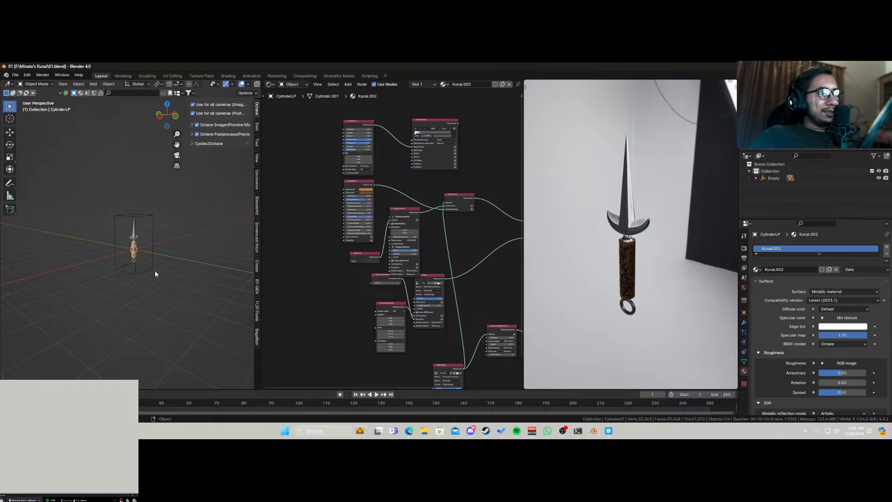
# Select the Empty that holds the kunai and rotate it 90 degrees around the X axis.
pyautogui.click(155, 270)
pyautogui.scroll(4, 149, 271)
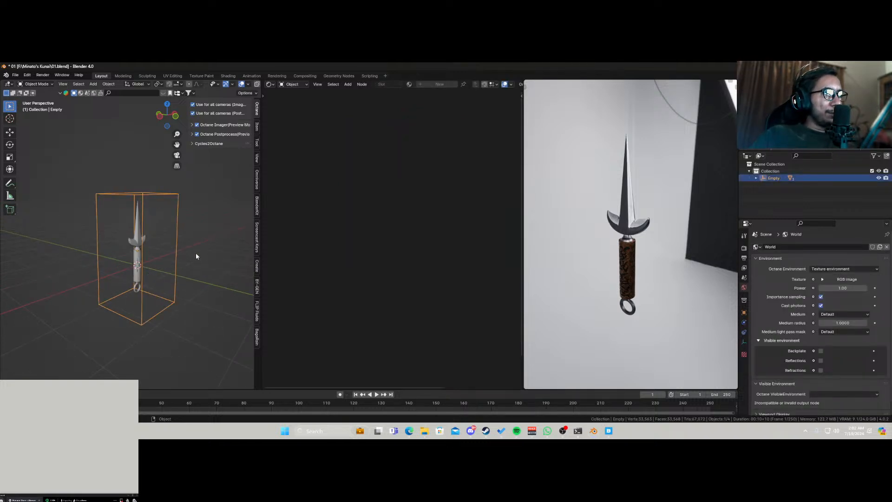
pyautogui.write('rx90')
pyautogui.press('Return')
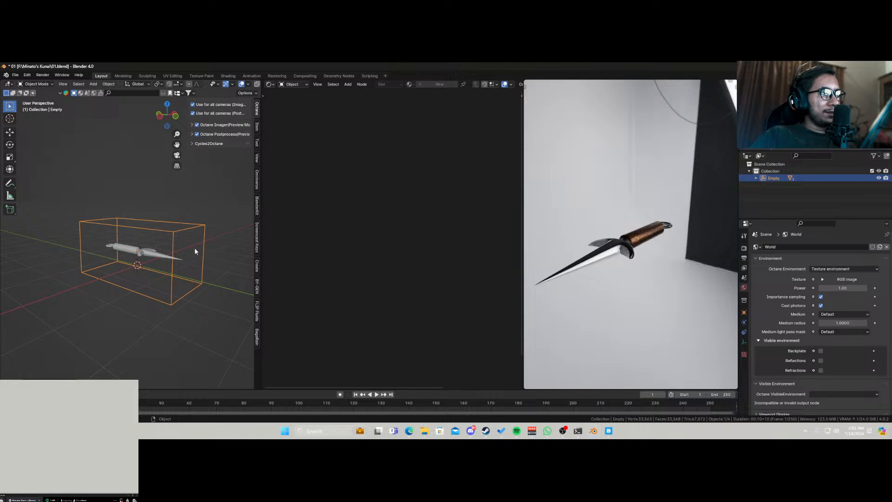
# Roll the Empty freehand around the global Y axis so the kunai's guard tilts upright, and deselect it.
pyautogui.press('r')
pyautogui.press('x')
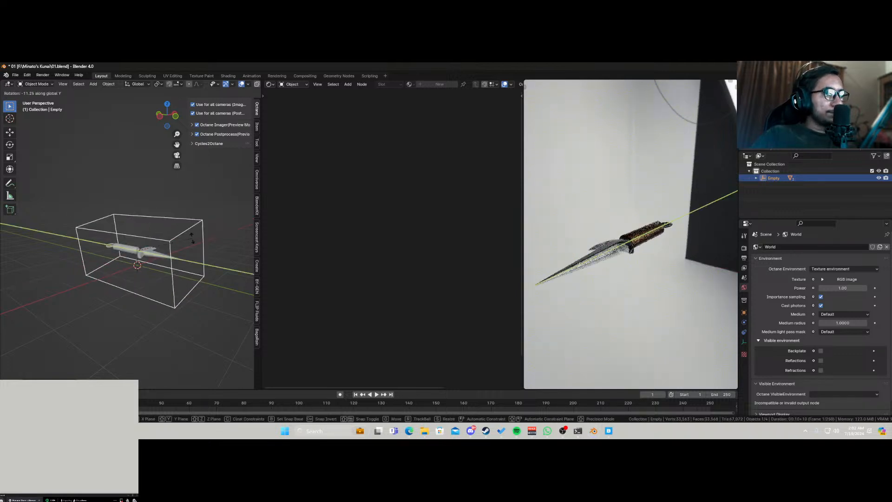
pyautogui.click(210, 293)
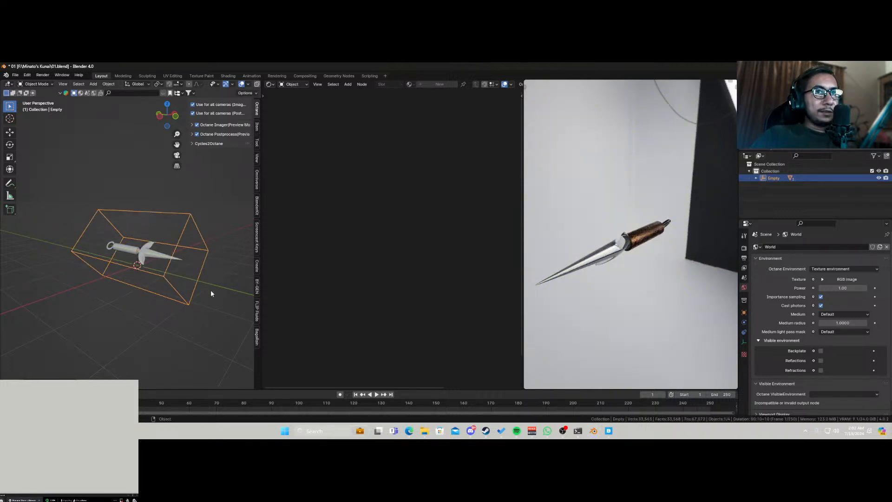
pyautogui.click(189, 315)
# Add a camera to the scene and align it to the current view of the kunai.
pyautogui.moveTo(193, 286); pyautogui.dragTo(181, 294, button='middle')
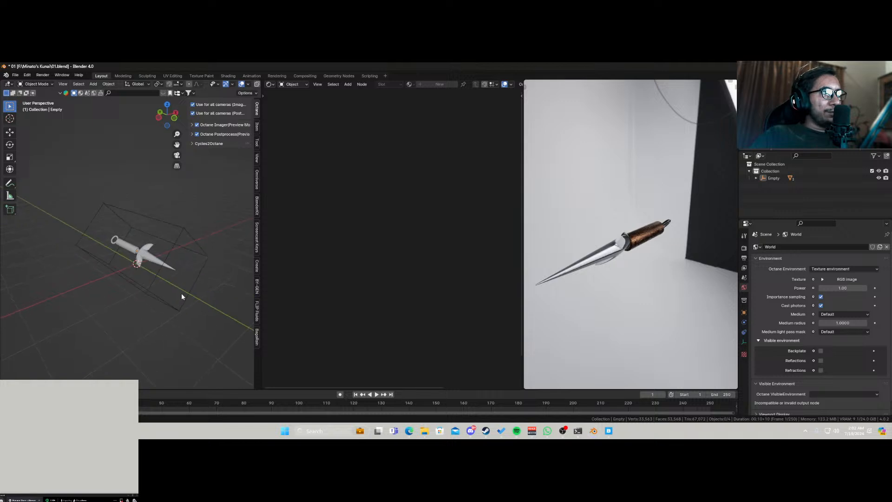
pyautogui.hotkey('shift', 'a')
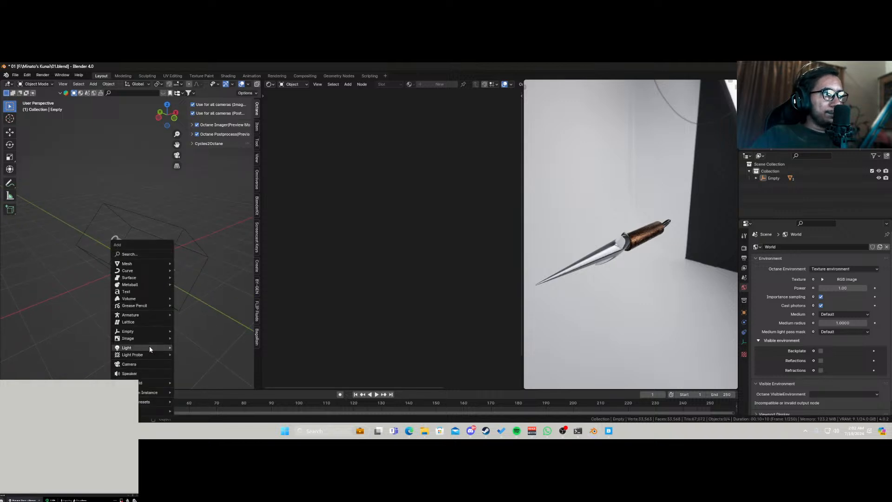
pyautogui.click(141, 363)
pyautogui.press('ctrl+KP_0')
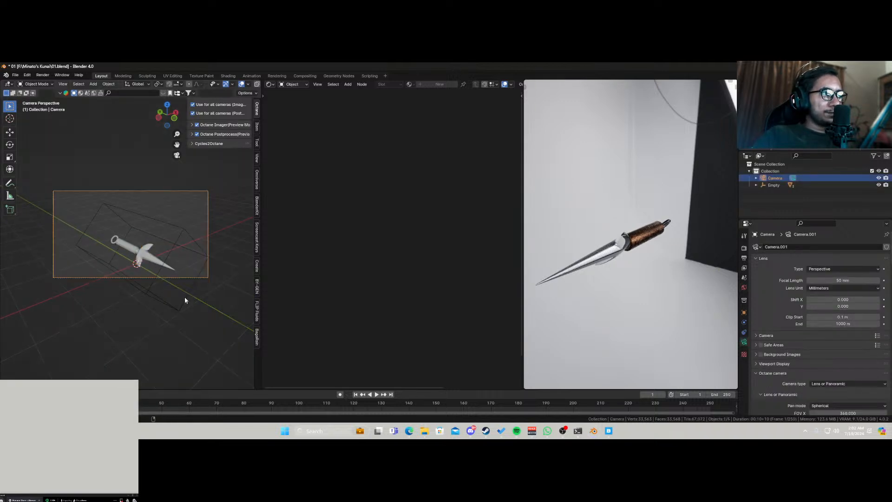
# Reposition the camera with walk navigation so the kunai lies centred inside the frame.
pyautogui.hotkey('shift', '`')
pyautogui.press('q')
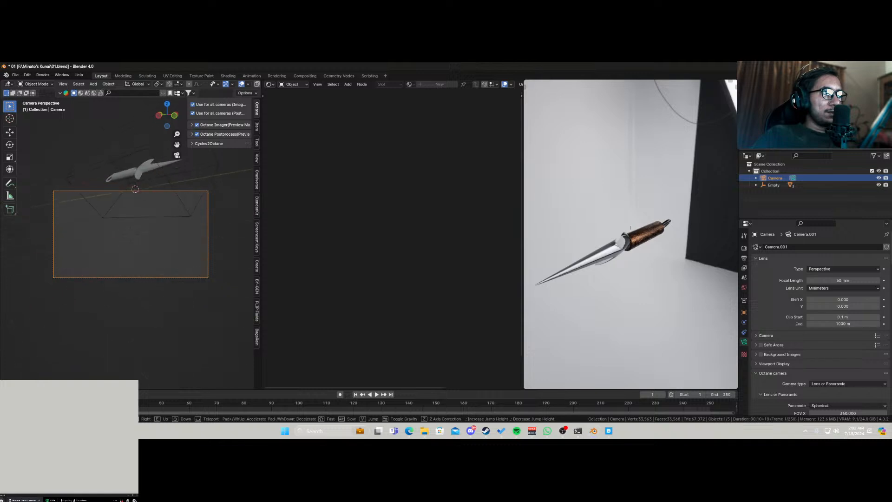
pyautogui.press('e')
pyautogui.press('Return')
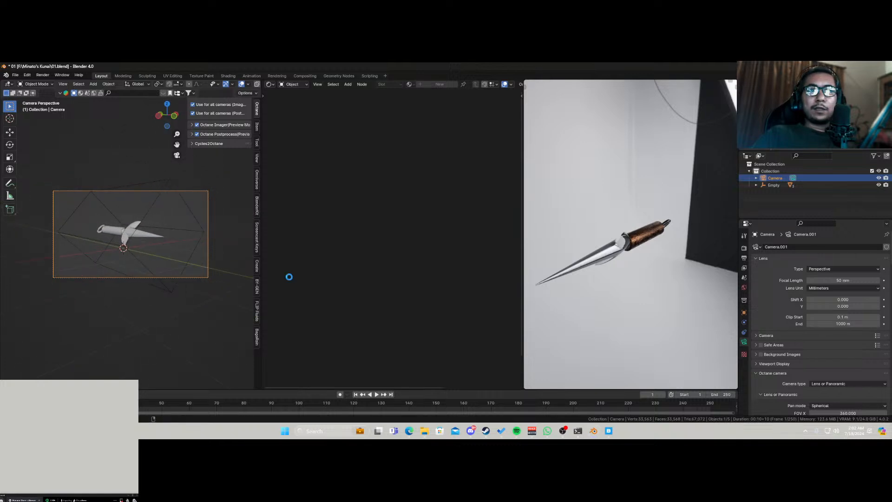
# Save the file and switch the rendered viewport to the camera view.
pyautogui.hotkey('ctrl', 's')
pyautogui.press('KP_0')
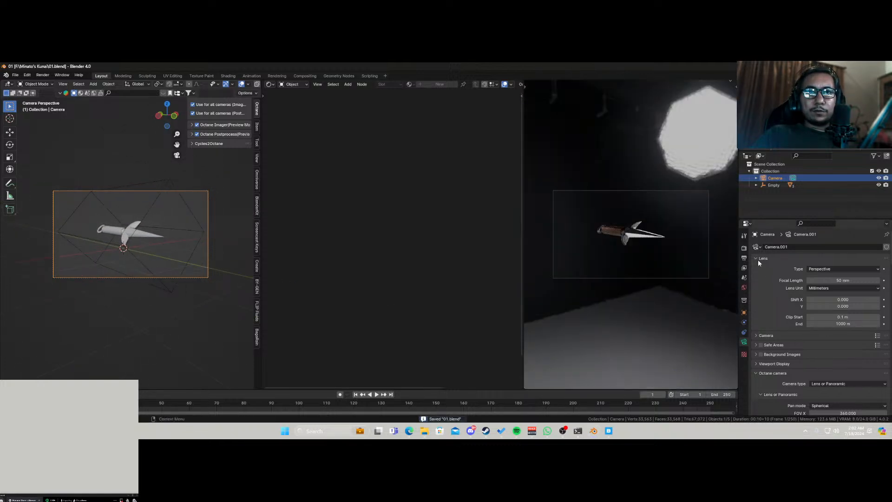
# Set the output resolution to a portrait format of 1080 × 1920 px.
pyautogui.click(744, 258)
pyautogui.click(827, 257)
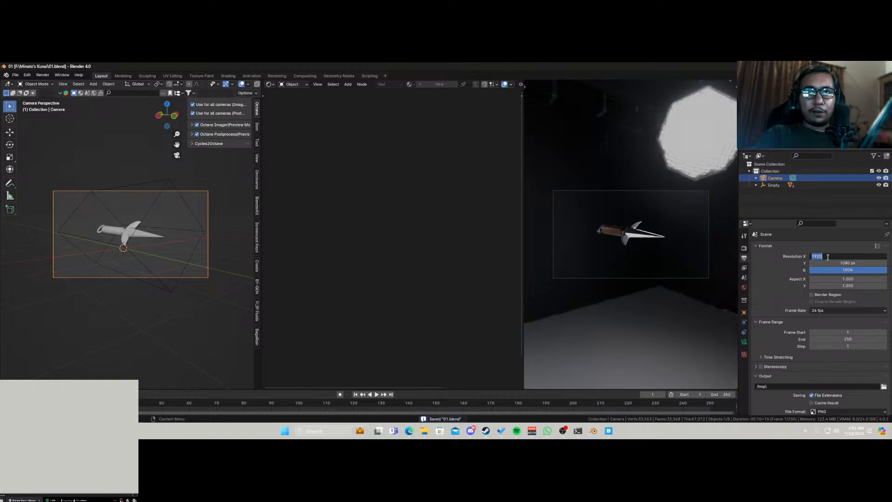
pyautogui.write('1080')
pyautogui.press('Tab')
pyautogui.press('Return')
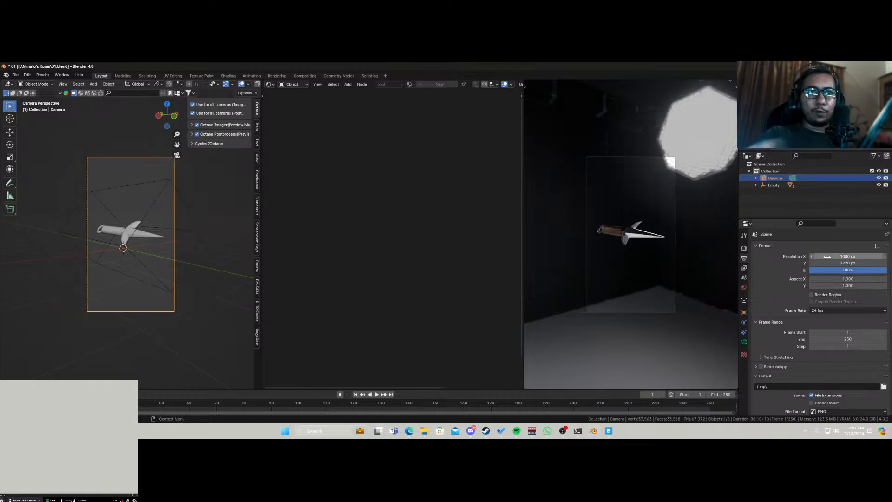
# Set the camera's focal length to 108 mm and raise the camera slightly along the Z axis.
pyautogui.click(744, 342)
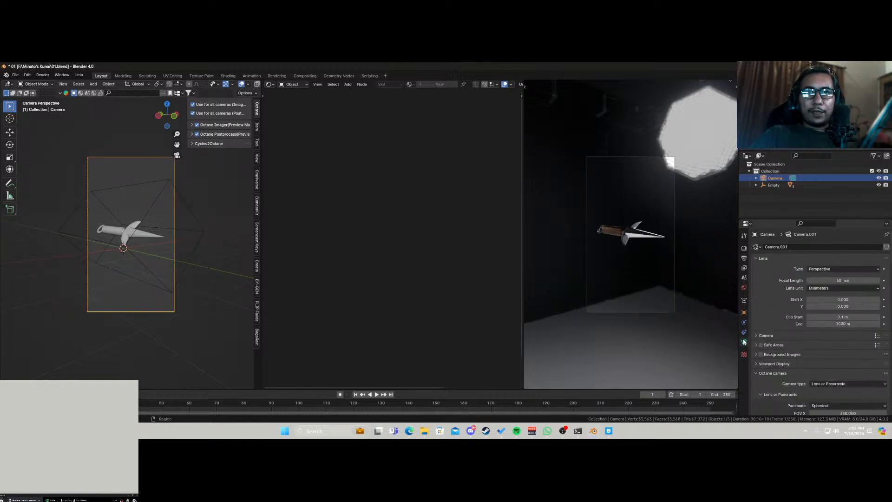
pyautogui.click(833, 279)
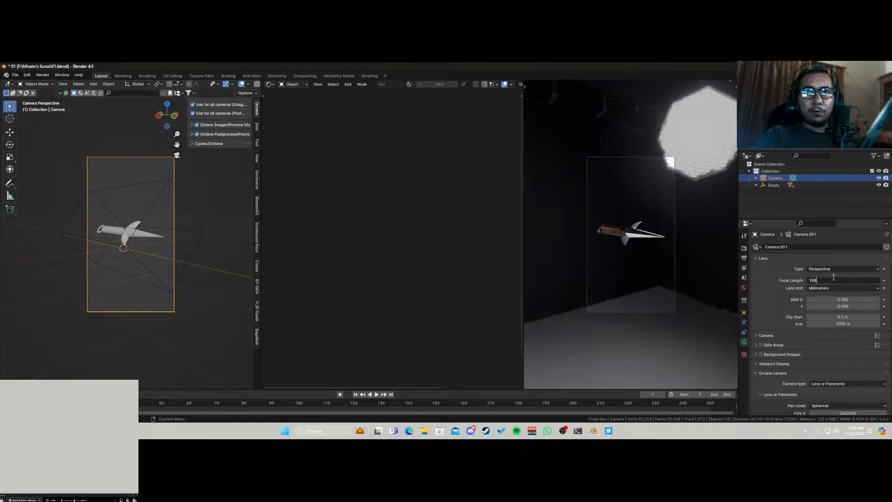
pyautogui.write('108')
pyautogui.press('Return')
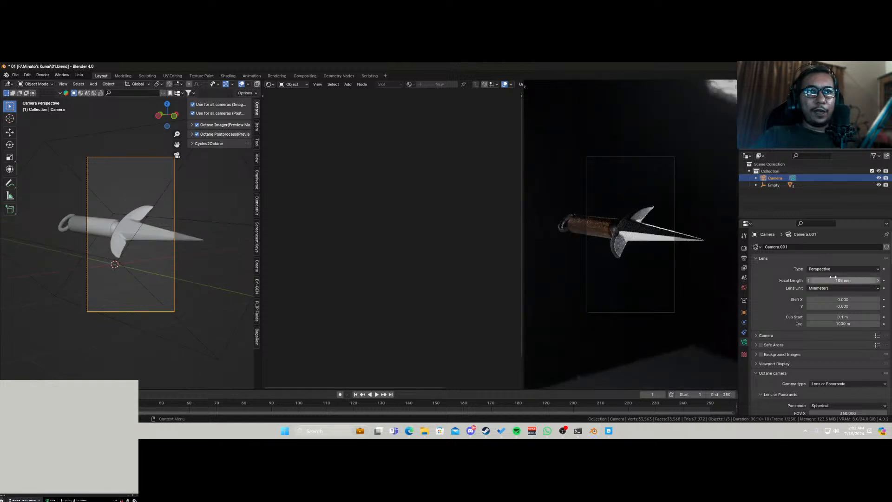
pyautogui.press('g')
pyautogui.press('z')
pyautogui.click(134, 254)
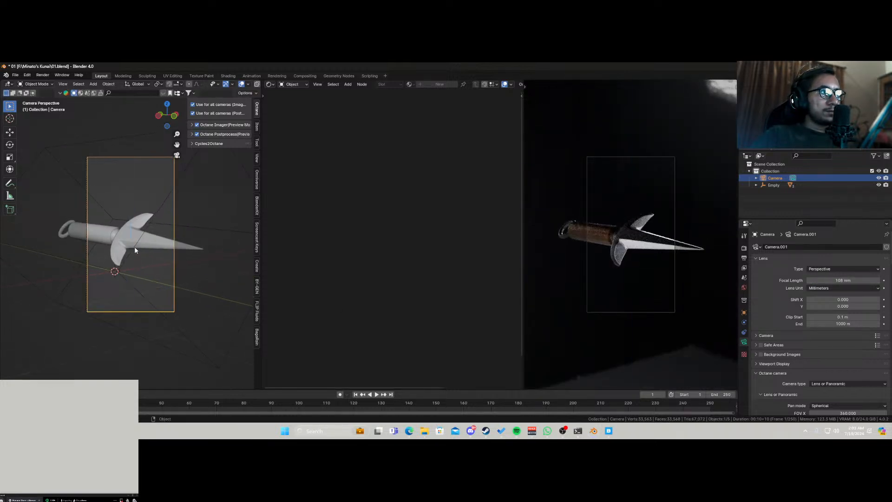
# Rotate the kunai's parent empty 180° around its local Z axis.
pyautogui.click(135, 247)
pyautogui.press('r')
pyautogui.write('zz')
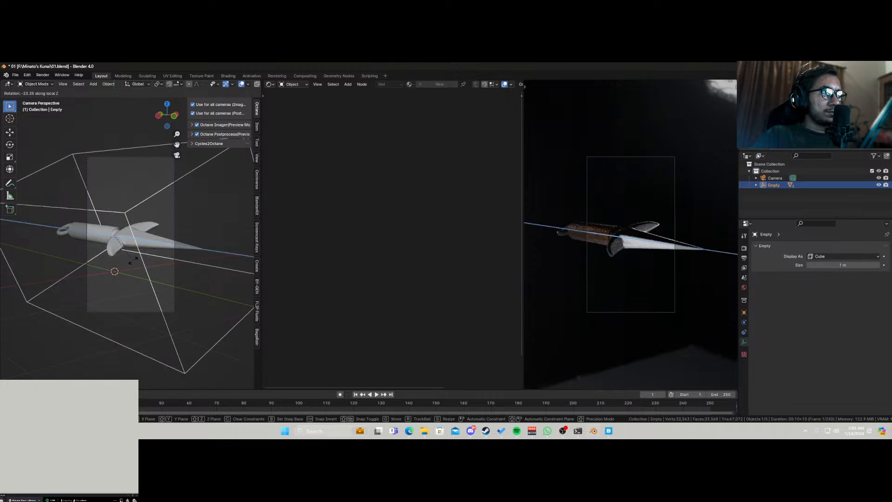
pyautogui.write('180')
pyautogui.press('Return')
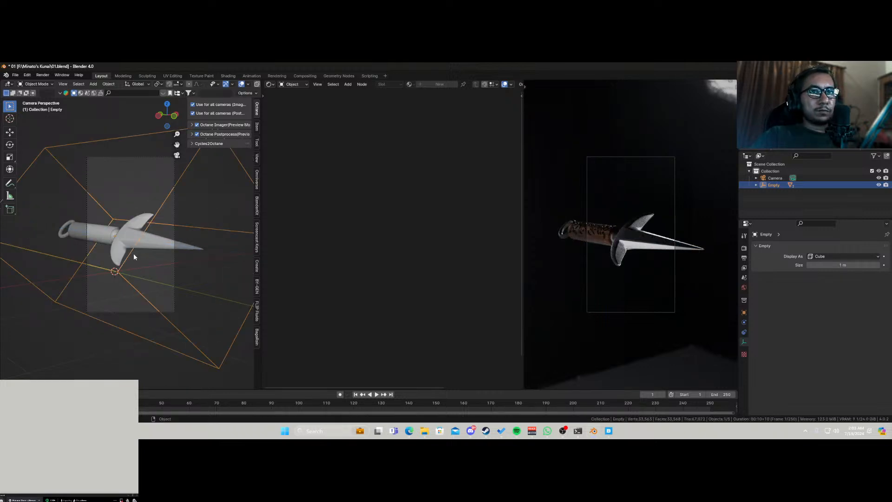
# Move the camera back with walk navigation until the whole kunai fits inside the frame, and check the render up close.
pyautogui.click(164, 311)
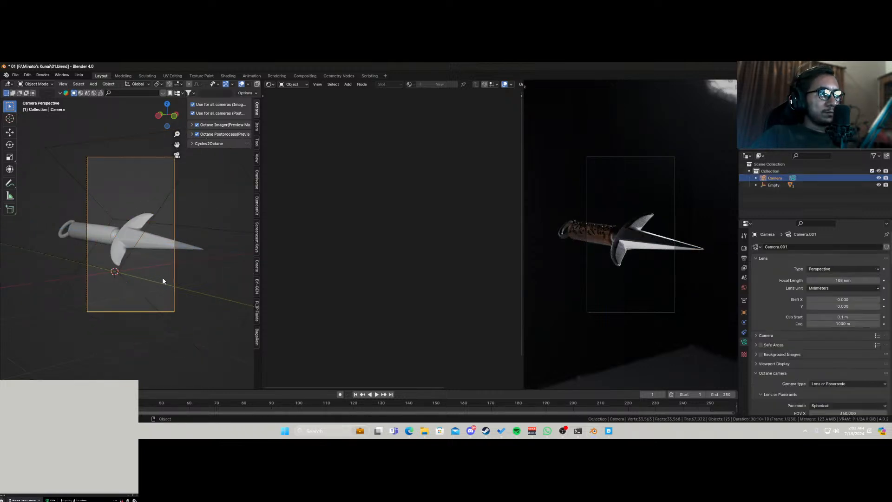
pyautogui.hotkey('shift', '`')
pyautogui.press('s')
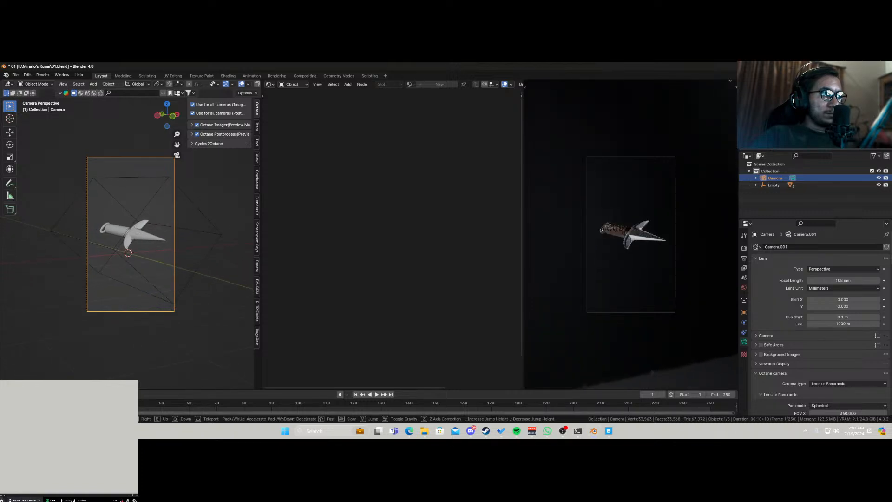
pyautogui.click(163, 279)
pyautogui.scroll(2, 661, 279)
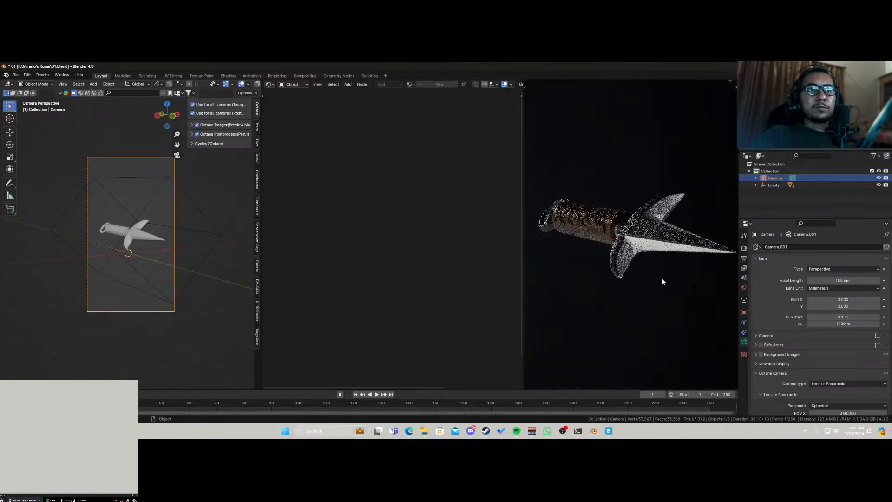
pyautogui.scroll(5, 662, 279)
pyautogui.scroll(-4, 661, 281)
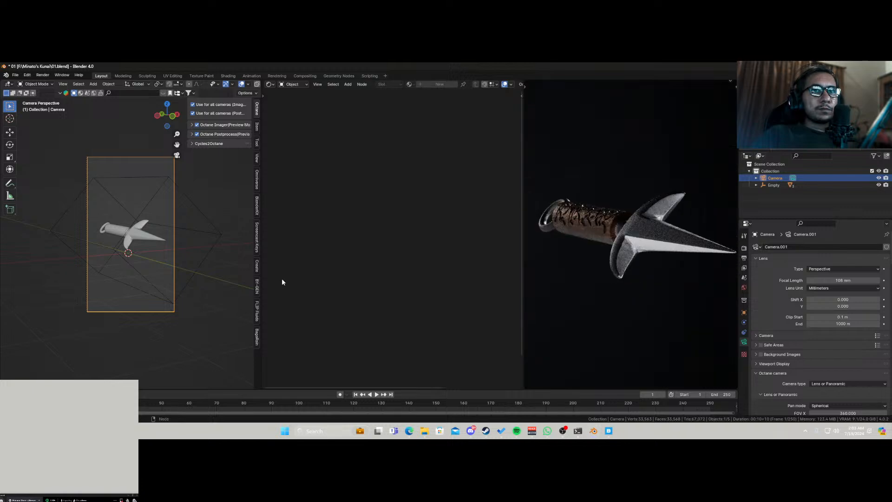
# Rotate the kunai's parent empty about 9° around its local Z axis and save the file.
pyautogui.click(158, 293)
pyautogui.press('r')
pyautogui.press('x')
pyautogui.press('x')
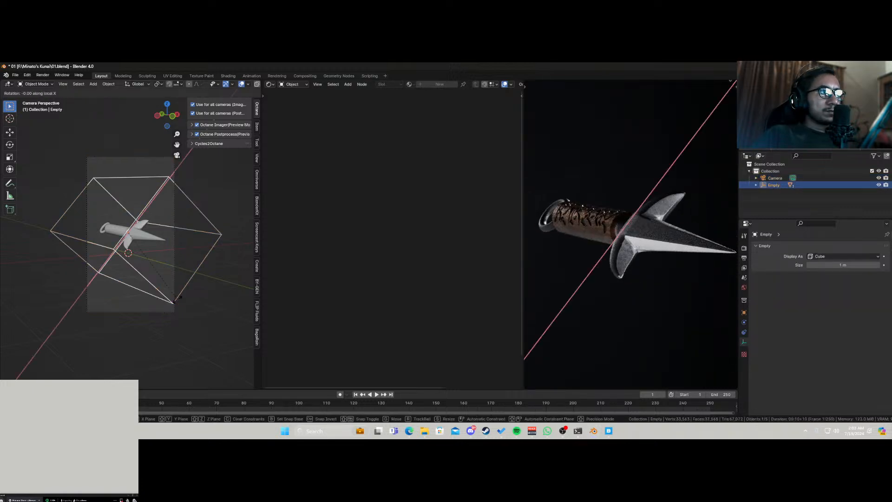
pyautogui.press('z')
pyautogui.press('z')
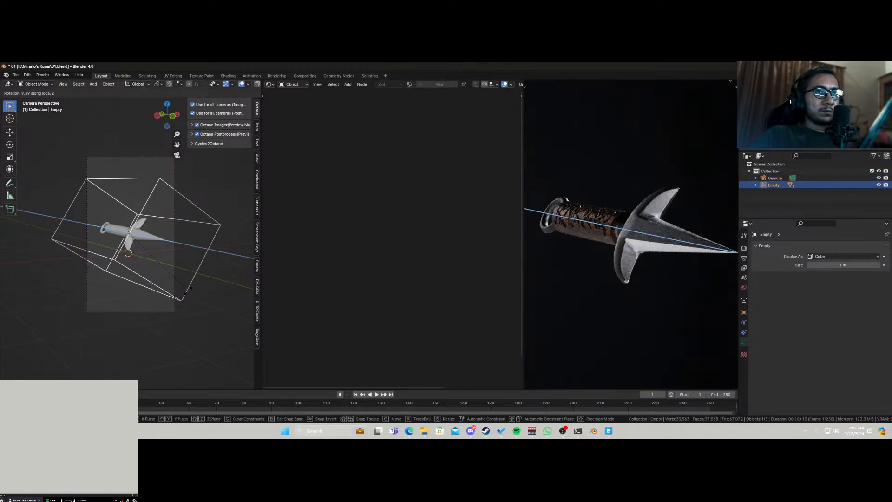
pyautogui.click(188, 293)
pyautogui.scroll(-4, 635, 245)
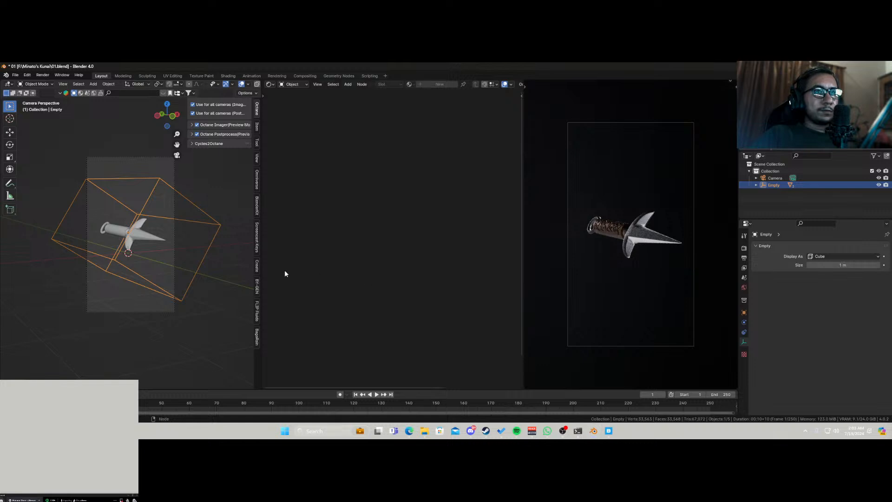
pyautogui.hotkey('ctrl', 's')
# Set the camera's passepartout opacity to 1.000 in its viewport display settings and save the file.
pyautogui.moveTo(169, 279); pyautogui.dragTo(153, 288, button='middle')
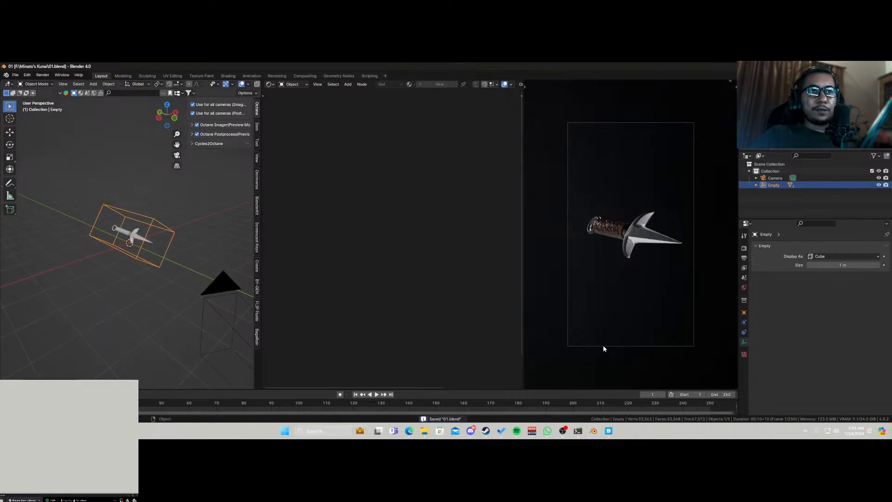
pyautogui.click(189, 306)
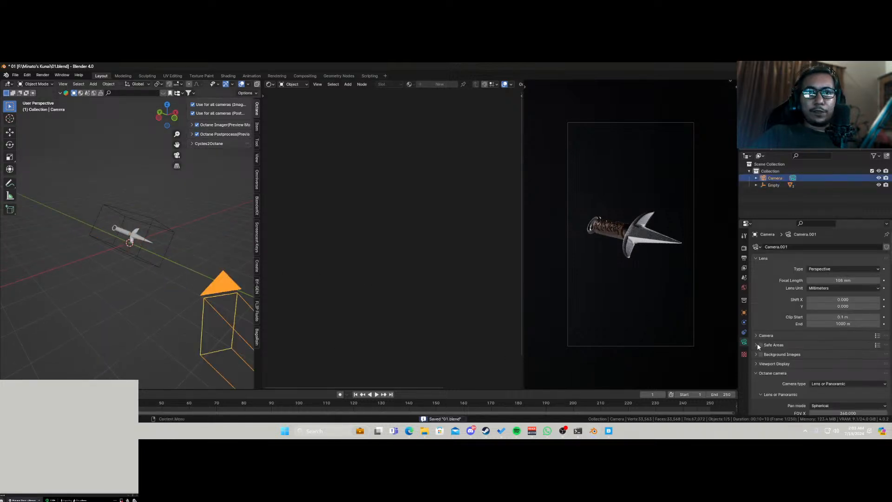
pyautogui.scroll(-10, 801, 327)
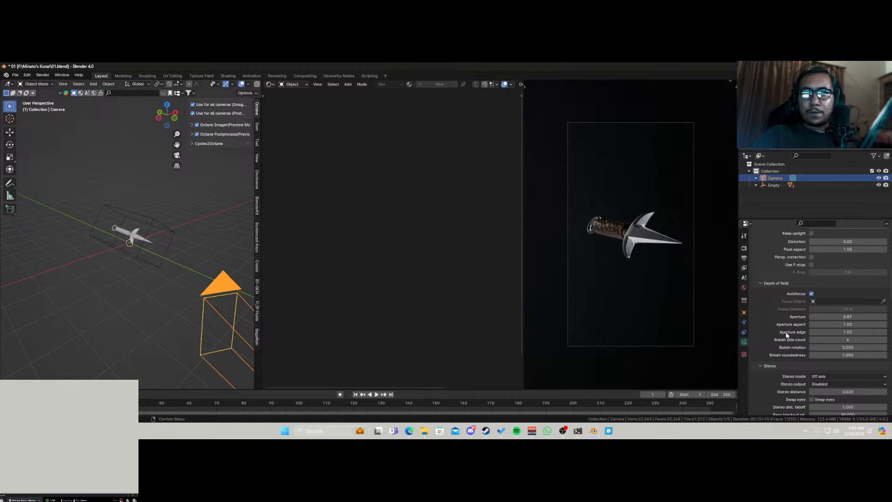
pyautogui.scroll(-8, 787, 335)
pyautogui.scroll(10, 784, 337)
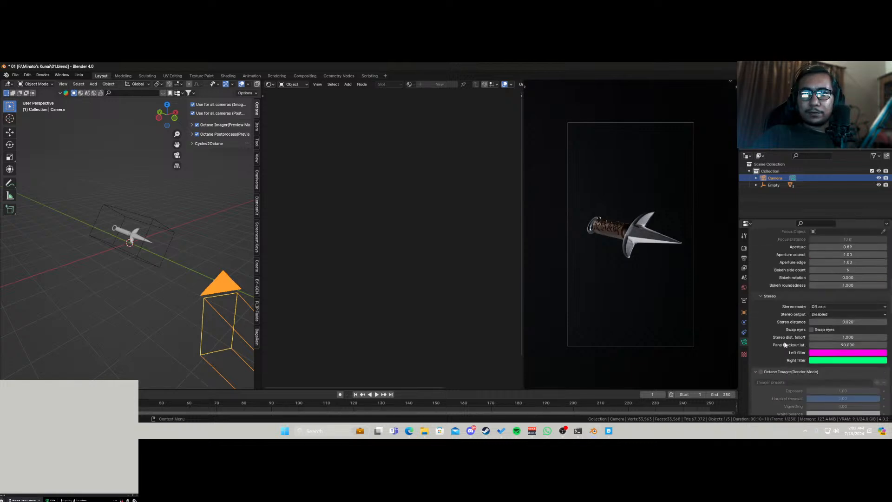
pyautogui.click(760, 281)
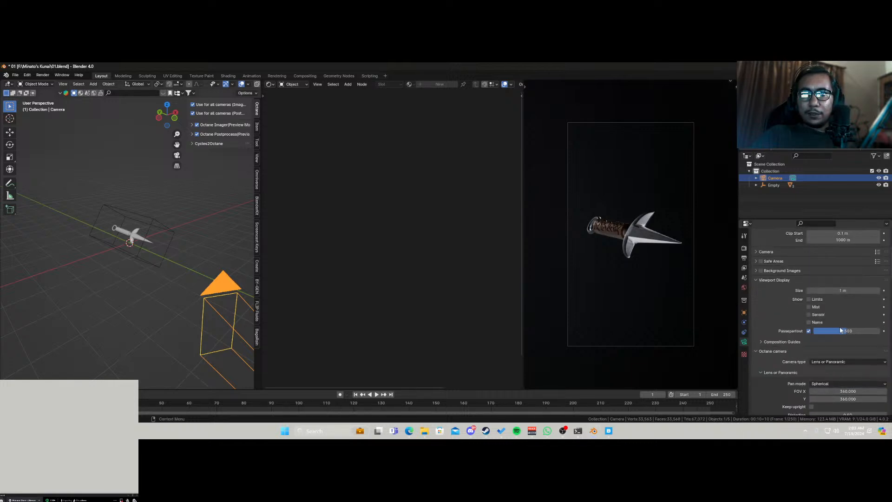
pyautogui.moveTo(832, 331); pyautogui.dragTo(869, 331)
pyautogui.hotkey('ctrl', 's')
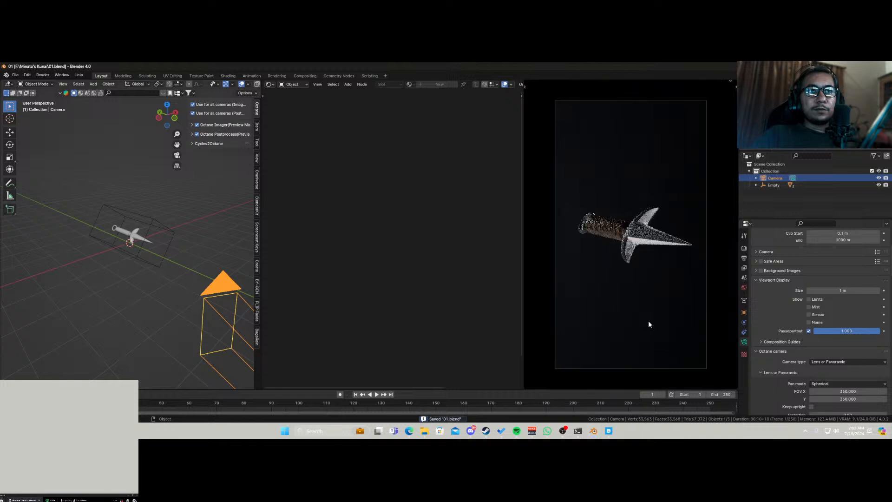
# Switch the node editor to the World environment nodes.
pyautogui.click(297, 110)
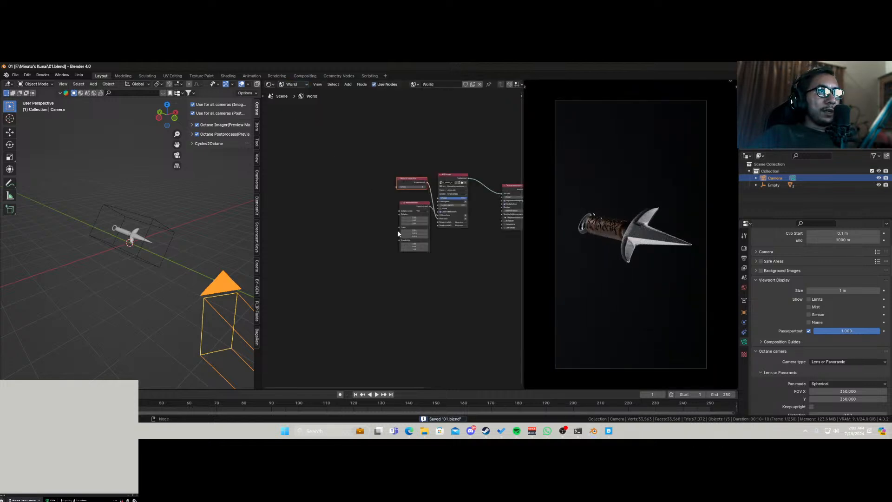
pyautogui.scroll(-4, 396, 230)
pyautogui.scroll(7, 396, 235)
pyautogui.moveTo(455, 208); pyautogui.dragTo(357, 281, button='middle')
pyautogui.scroll(2, 357, 281)
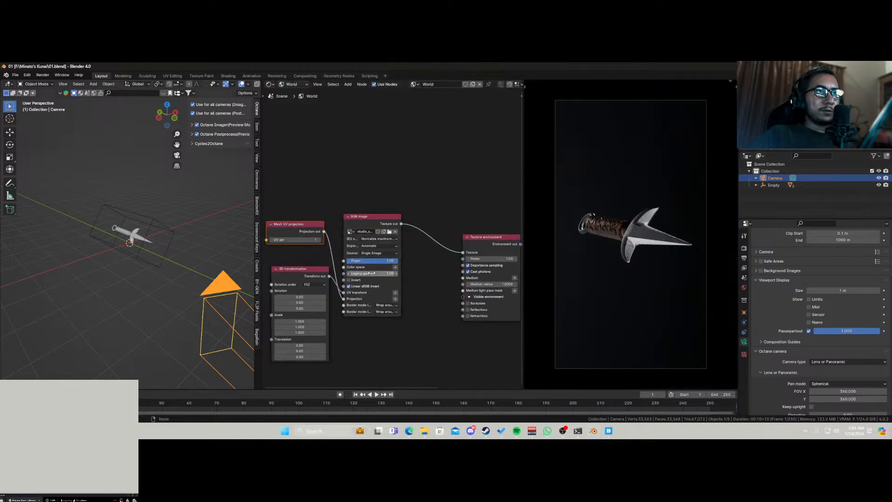
# Try a legacy gamma of 0.1 on the environment's RGB image node and undo it.
pyautogui.doubleClick(390, 272)
pyautogui.write('0.1')
pyautogui.press('Return')
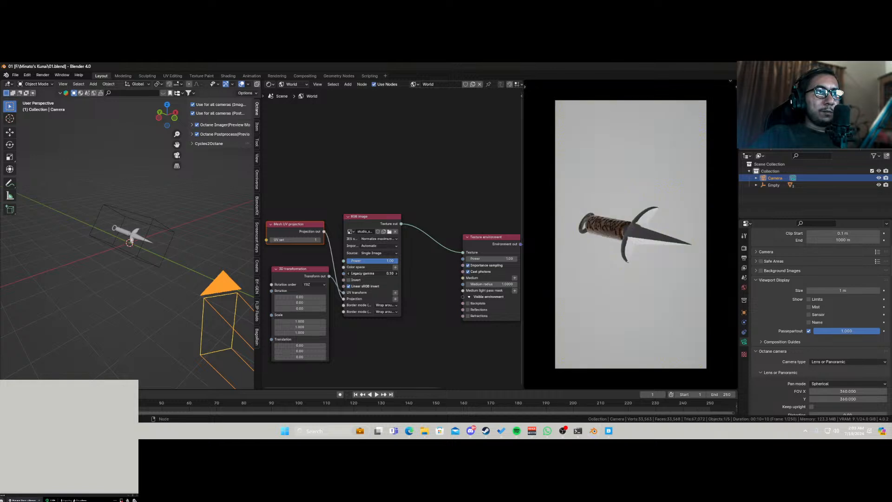
pyautogui.hotkey('ctrl', 'z')
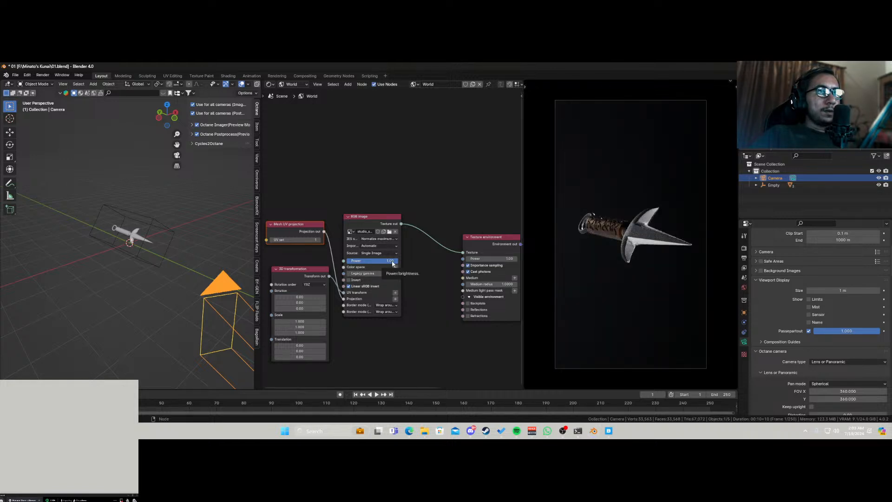
# Lower the power of the environment's RGB image node to 0.00 and save the file.
pyautogui.moveTo(392, 263); pyautogui.dragTo(347, 262)
pyautogui.hotkey('ctrl', 's')
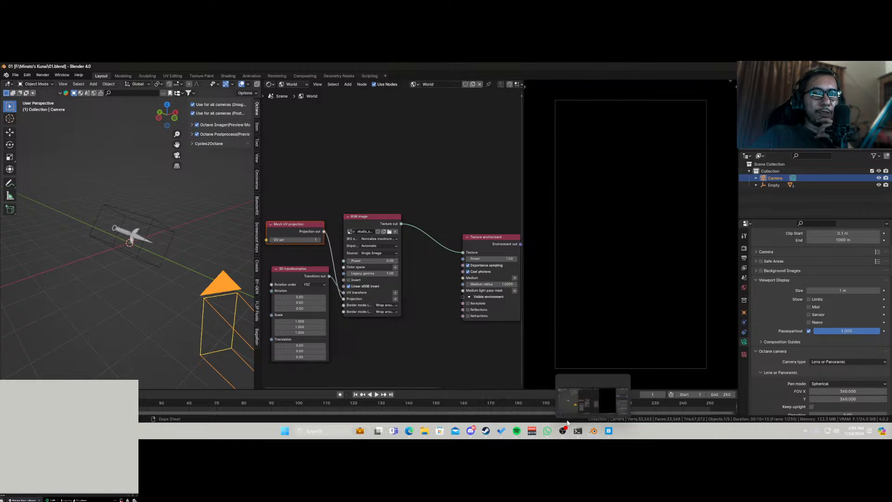
pyautogui.click(15, 75)
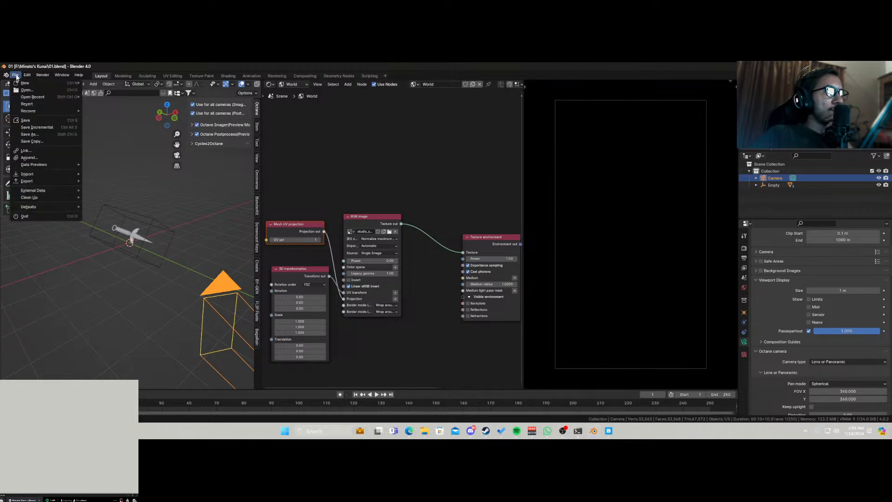
pyautogui.click(46, 152)
pyautogui.click(619, 354)
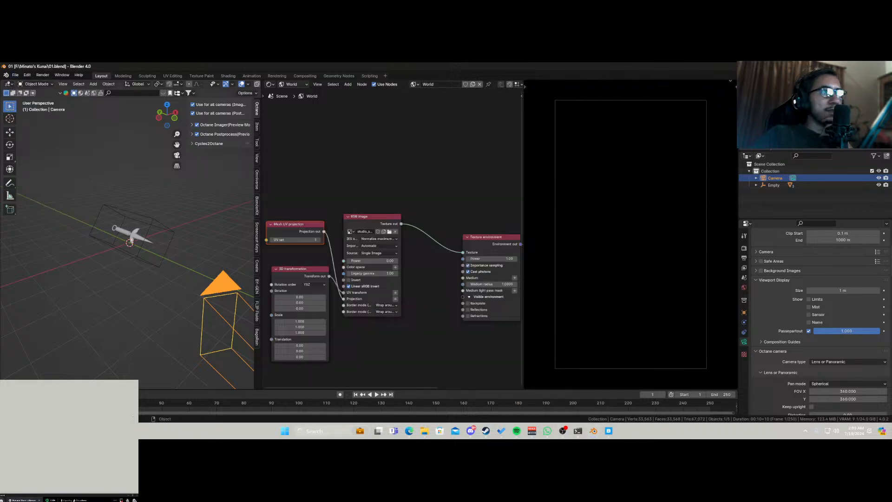
# Start appending data from another file and open recharge.blend in the ELI folder on drive F.
pyautogui.click(16, 74)
pyautogui.click(46, 160)
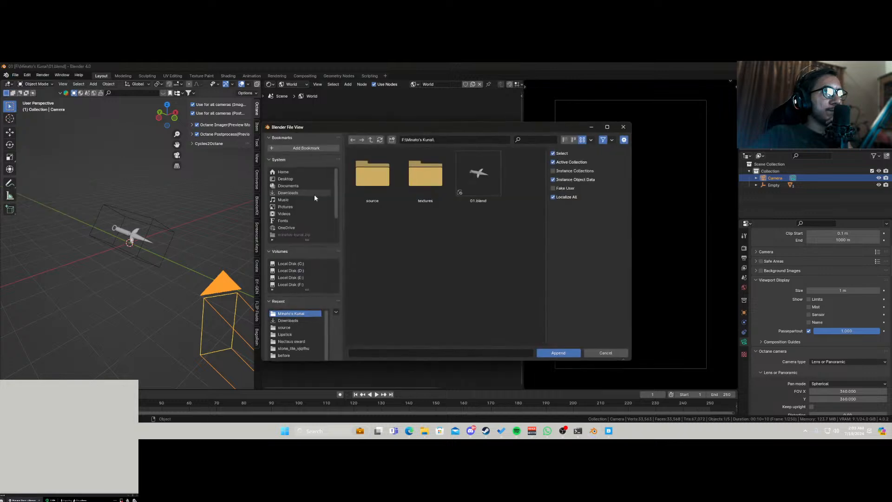
pyautogui.click(305, 285)
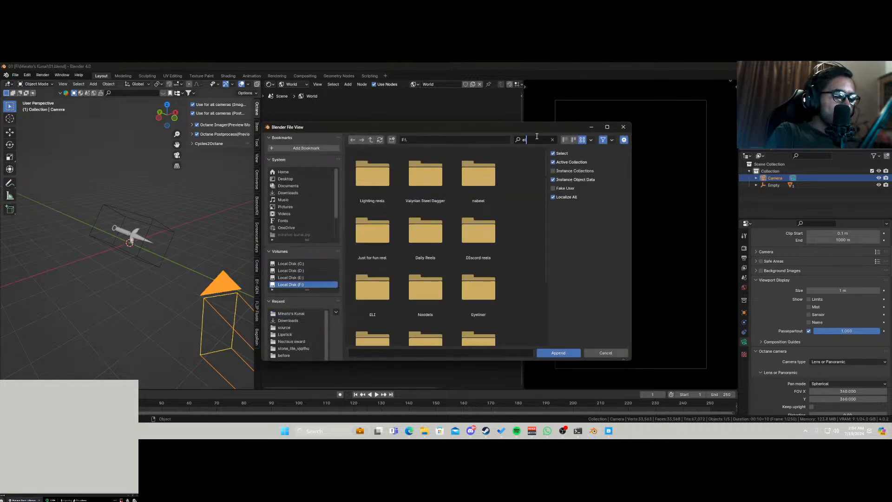
pyautogui.write('eli')
pyautogui.doubleClick(372, 176)
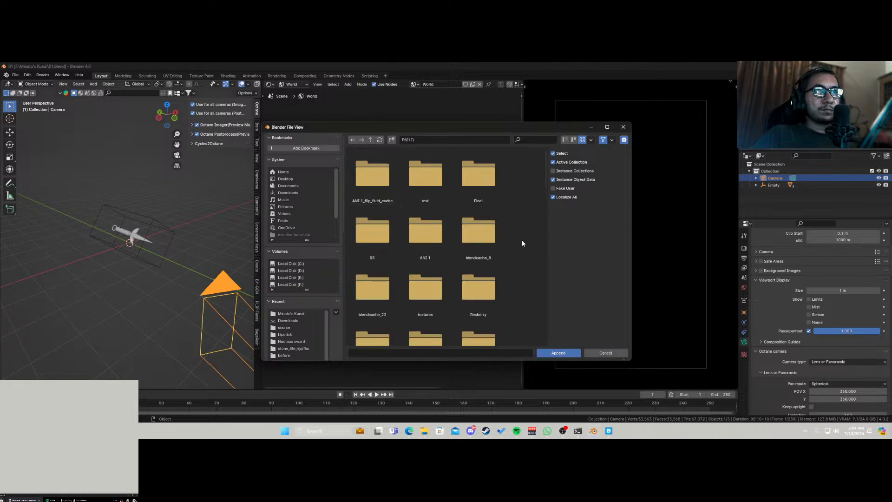
pyautogui.moveTo(548, 187); pyautogui.dragTo(532, 278)
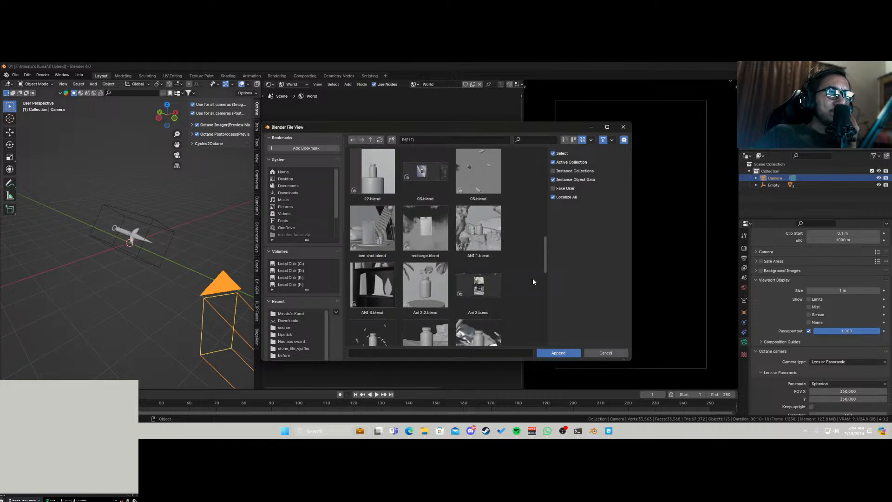
pyautogui.doubleClick(436, 238)
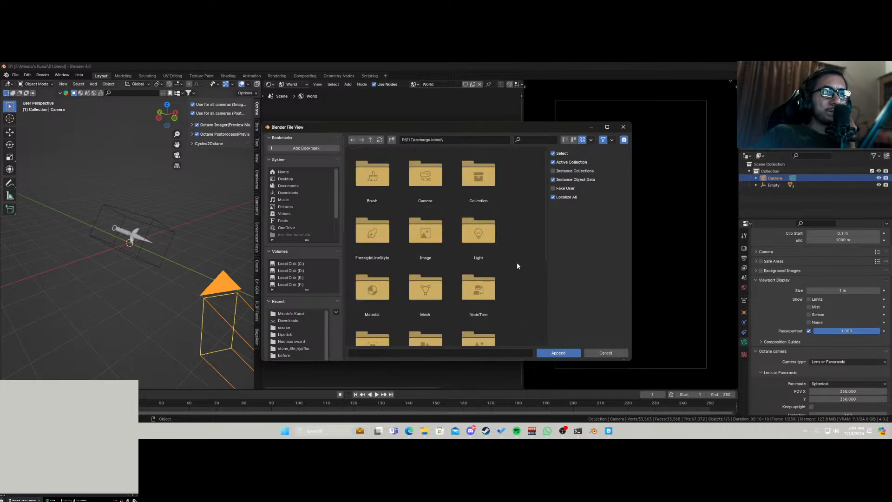
# Look through recharge.blend's data categories, including its NodeTree contents, for the node setup to append.
pyautogui.doubleClick(483, 289)
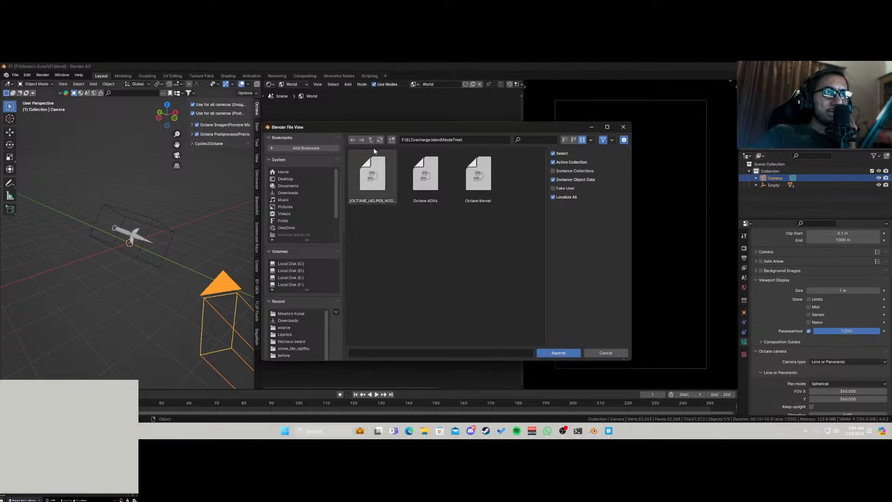
pyautogui.press('BackSpace')
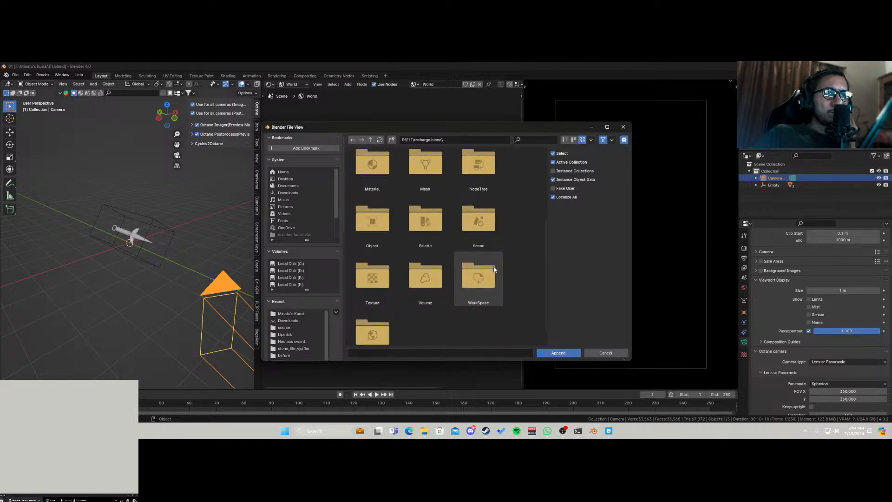
pyautogui.scroll(5, 503, 258)
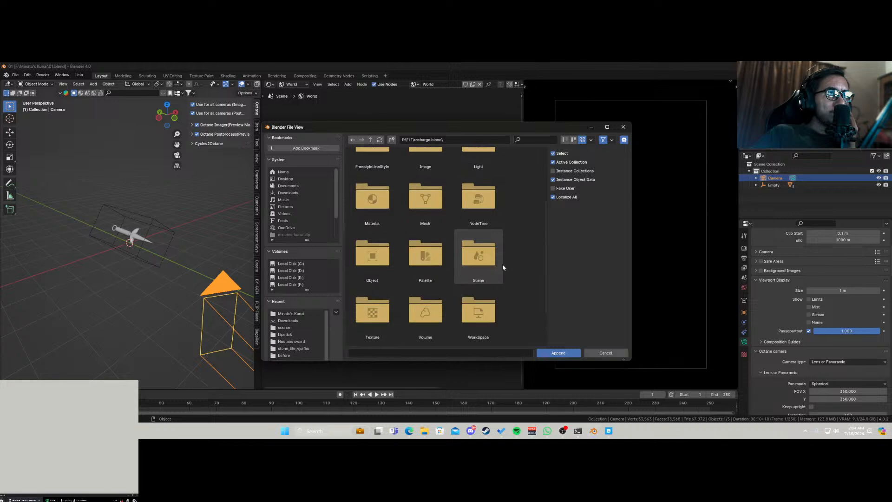
pyautogui.hotkey('shift', 'BackSpace')
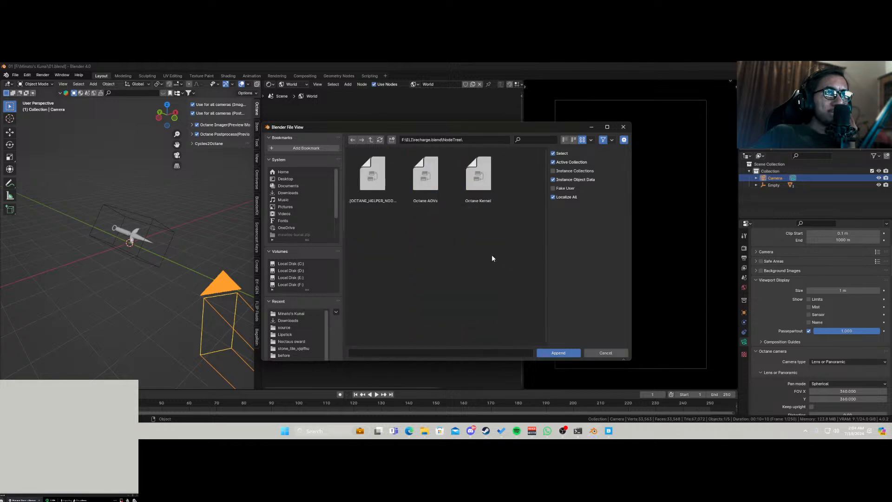
pyautogui.click(370, 139)
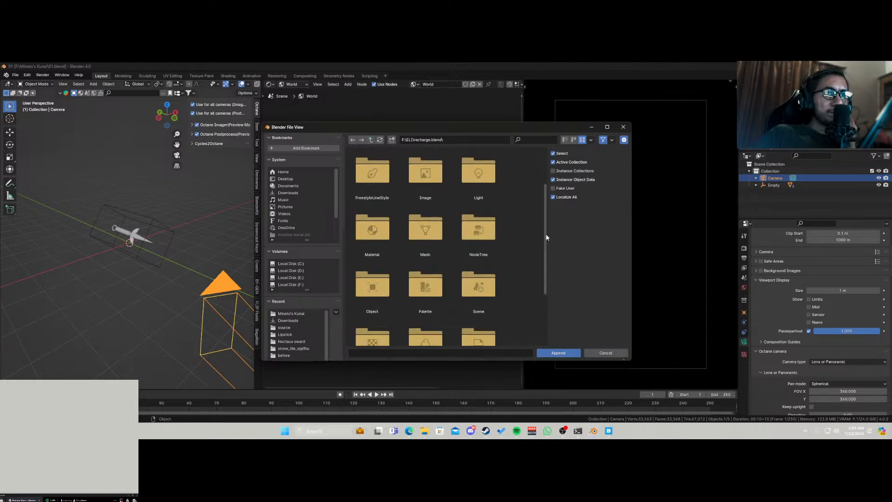
pyautogui.moveTo(546, 237); pyautogui.dragTo(541, 312)
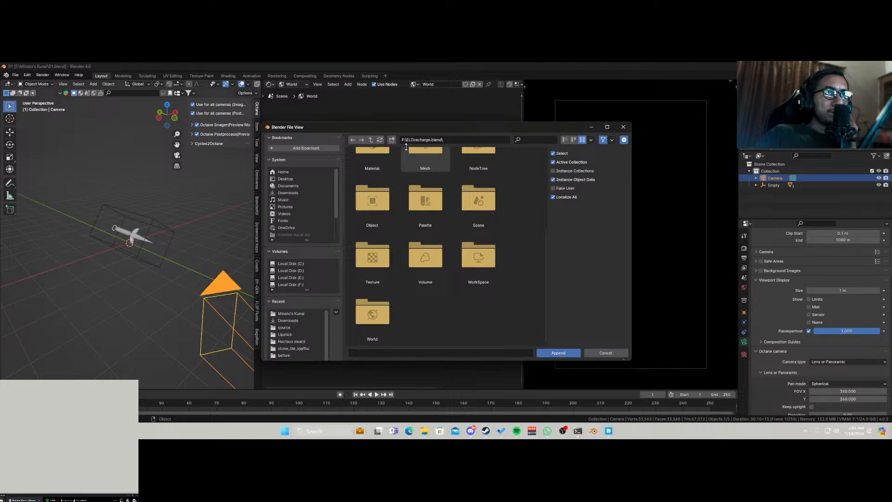
# Return to the ELI folder and look through its blend files for another append source.
pyautogui.click(370, 140)
pyautogui.scroll(-4, 510, 246)
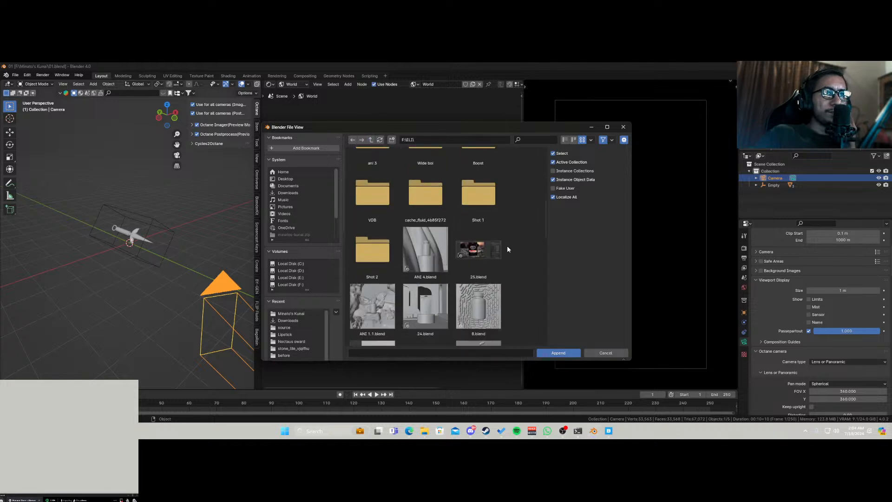
pyautogui.scroll(-2, 505, 246)
pyautogui.scroll(-2, 504, 245)
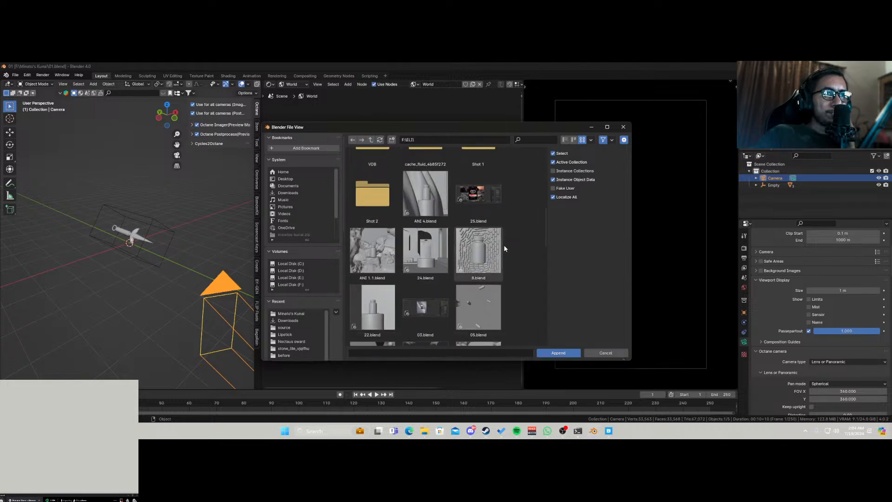
pyautogui.scroll(-2, 503, 245)
pyautogui.scroll(-3, 503, 244)
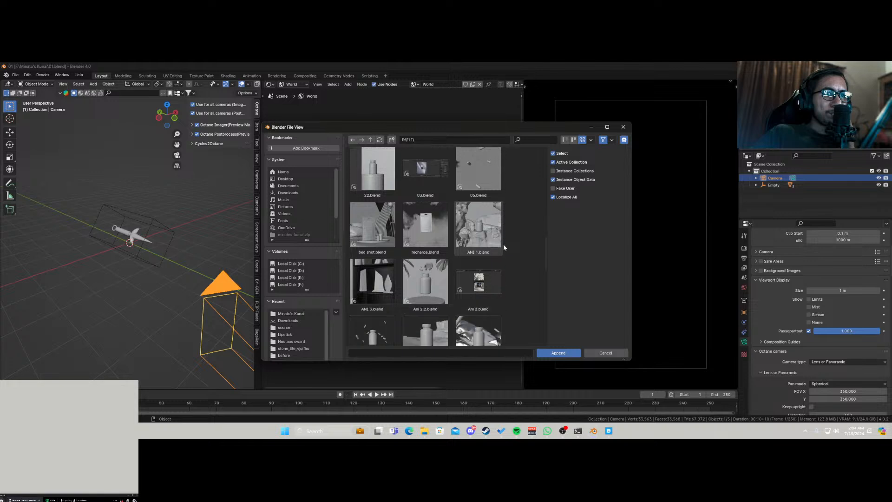
pyautogui.scroll(-1, 502, 247)
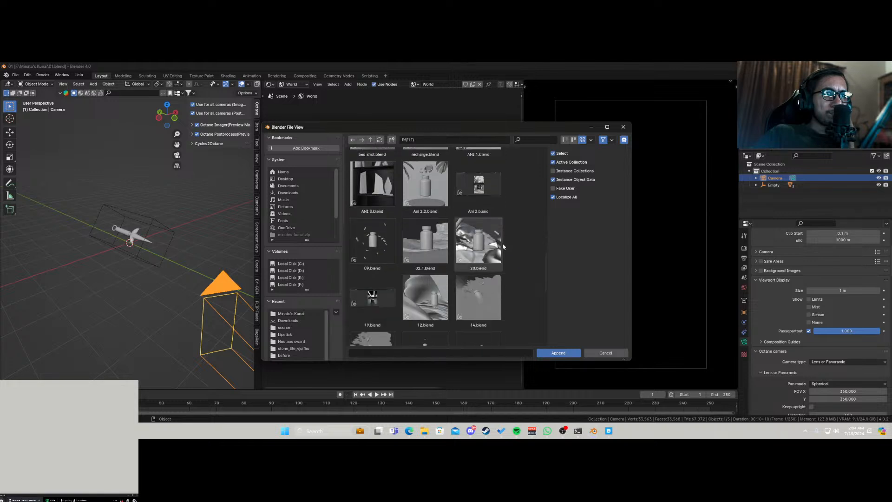
pyautogui.scroll(-5, 502, 243)
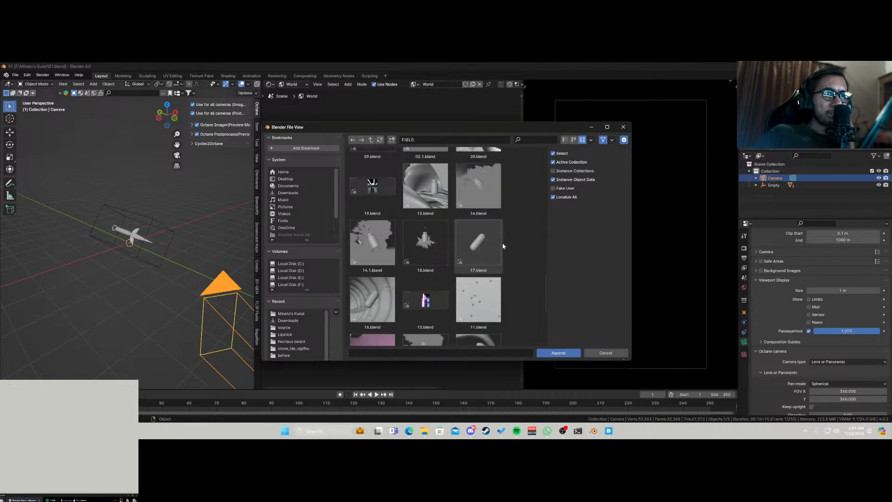
pyautogui.scroll(-3, 503, 243)
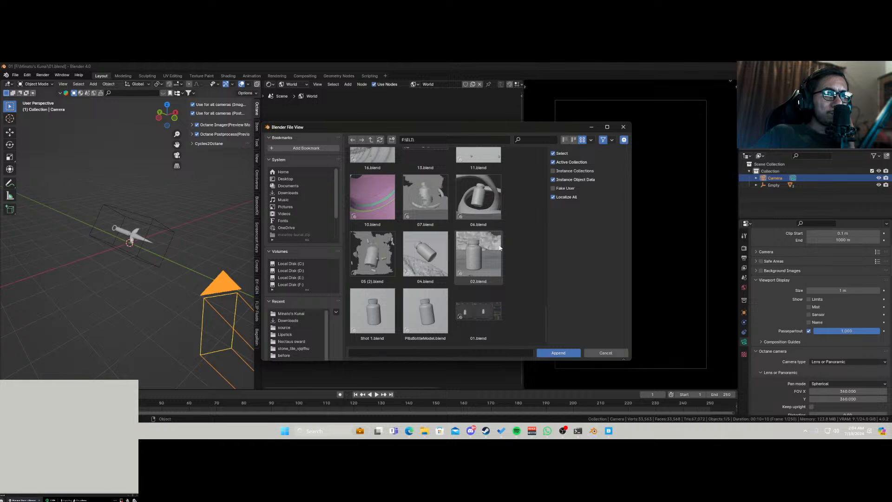
# Append the Curve Lightning node tree from Pouch_MFF V2.1.blend in the Downloads folder.
pyautogui.click(288, 192)
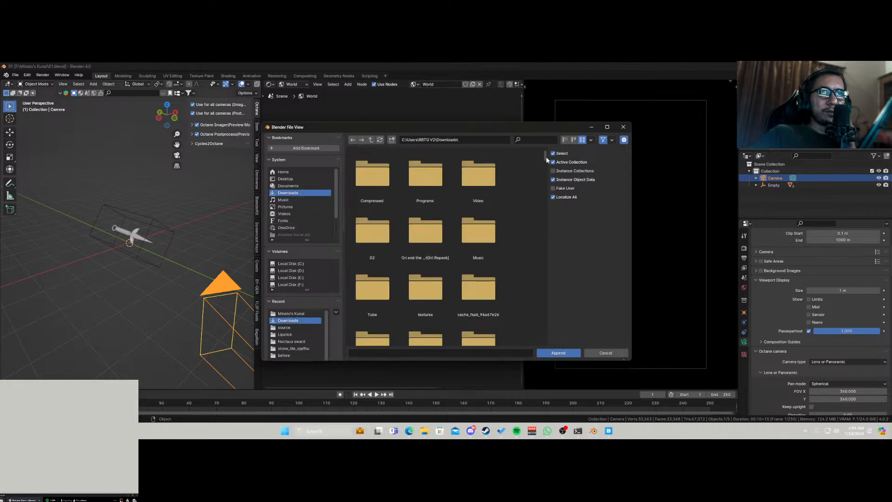
pyautogui.scroll(-1, 546, 183)
pyautogui.moveTo(545, 183); pyautogui.dragTo(548, 230)
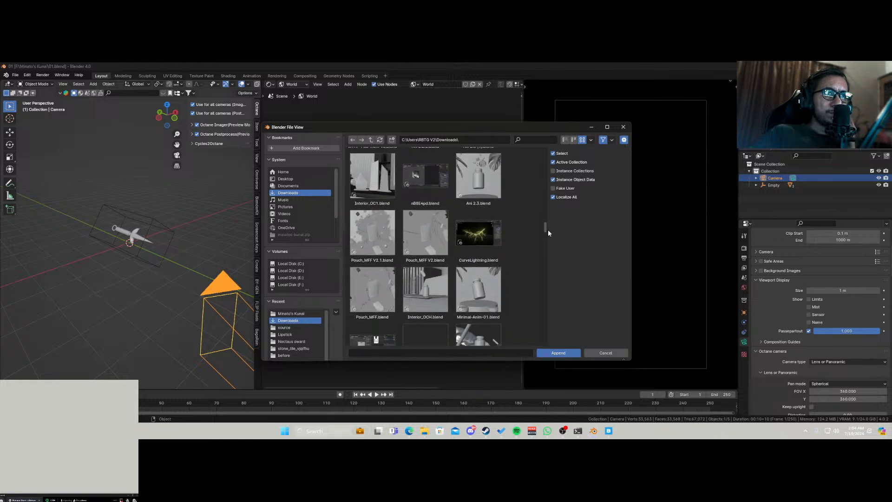
pyautogui.doubleClick(370, 230)
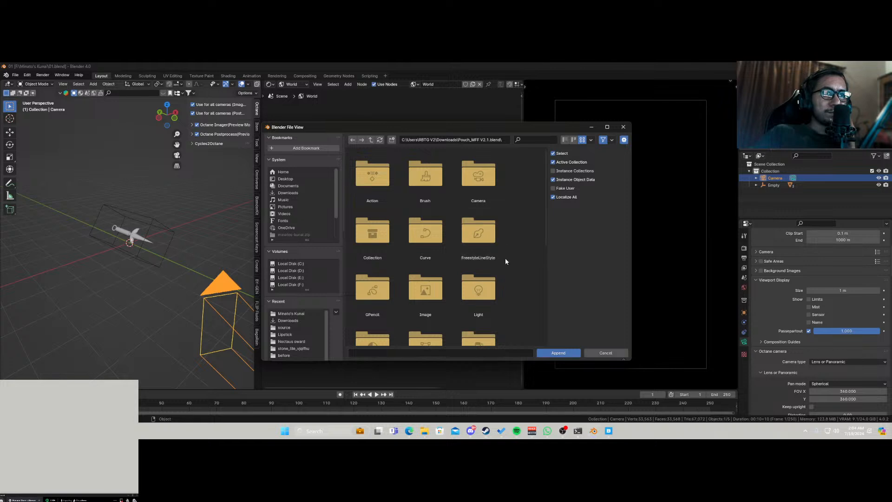
pyautogui.scroll(1, 505, 258)
pyautogui.scroll(-1, 505, 258)
pyautogui.doubleClick(487, 291)
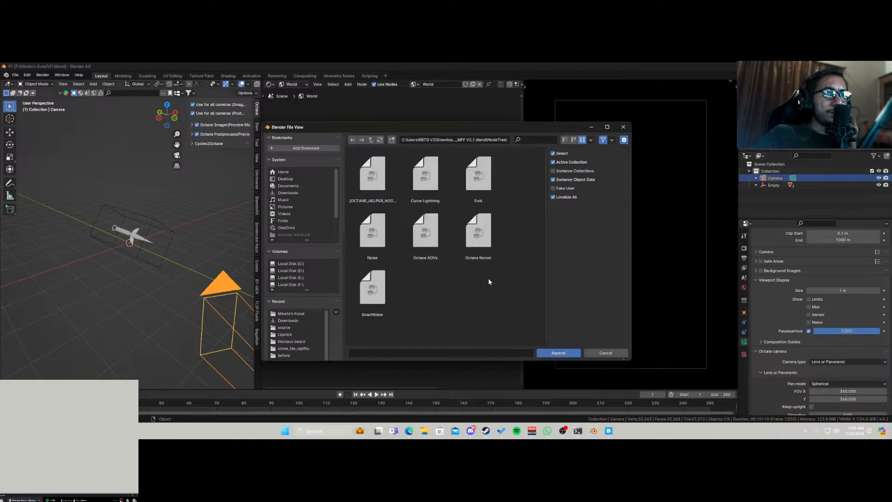
pyautogui.click(438, 186)
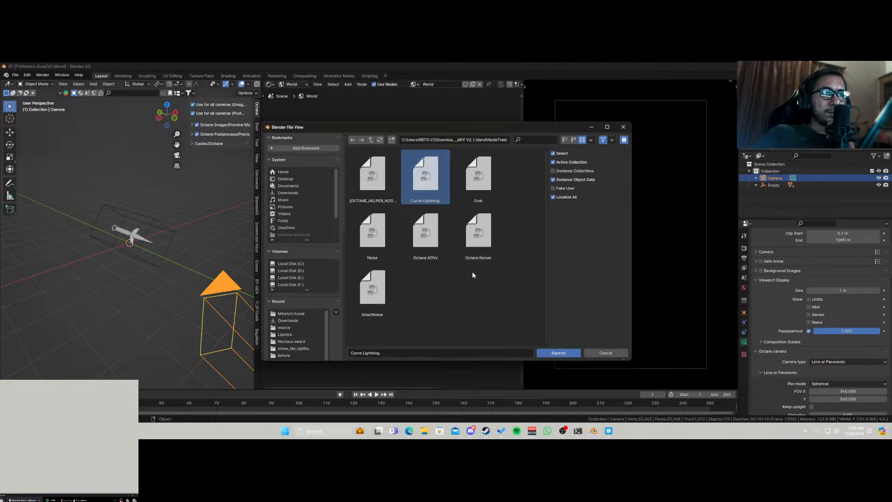
pyautogui.click(560, 353)
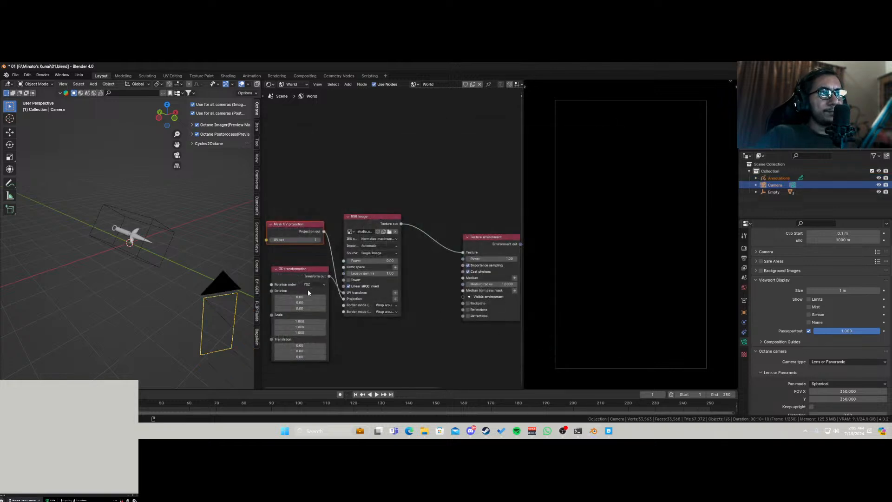
# Add a cube and try a Geometry Nodes modifier with the Curve Lightning node group on it.
pyautogui.scroll(-4, 179, 243)
pyautogui.scroll(4, 139, 234)
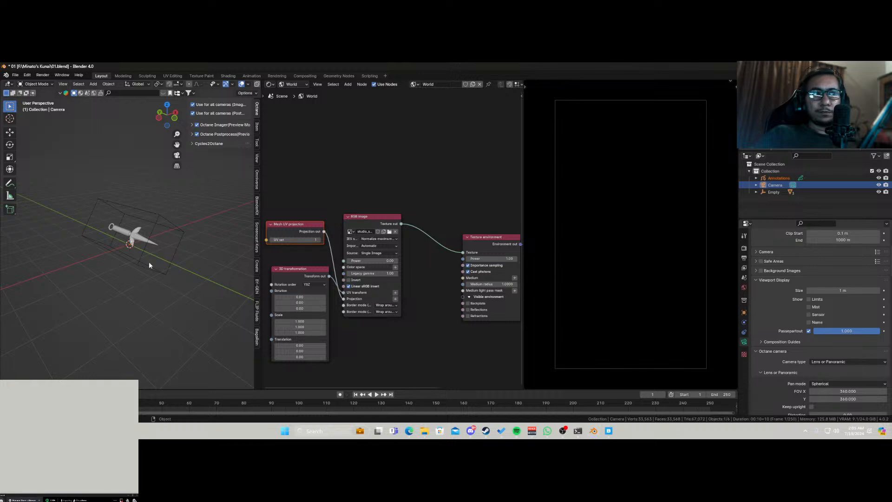
pyautogui.moveTo(152, 251); pyautogui.dragTo(169, 250, button='middle')
pyautogui.hotkey('shift', 'a')
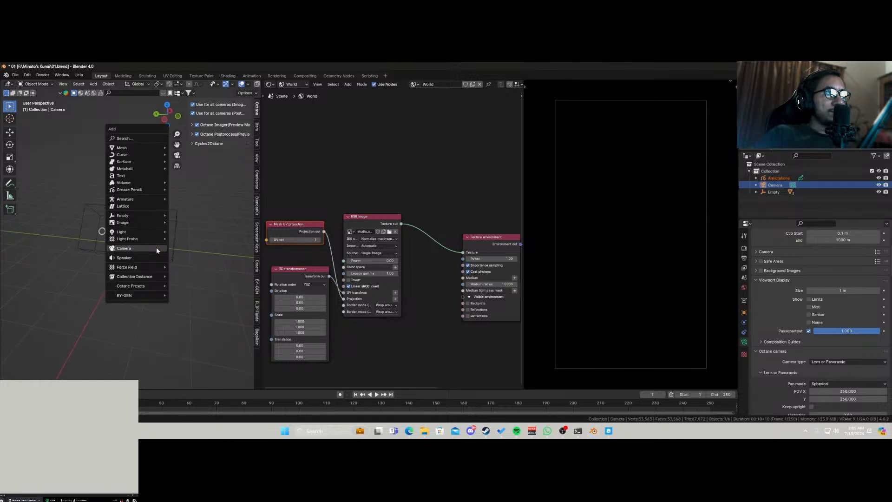
pyautogui.moveTo(152, 146)
pyautogui.click(182, 155)
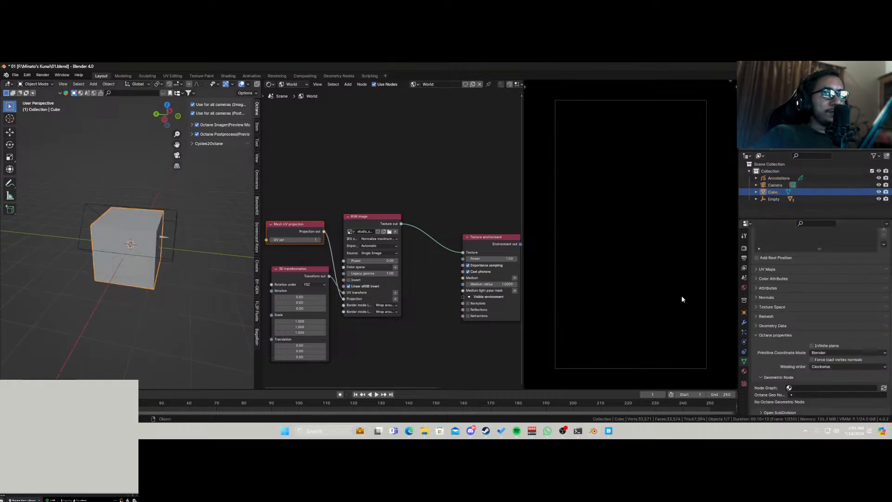
pyautogui.click(744, 323)
pyautogui.click(805, 247)
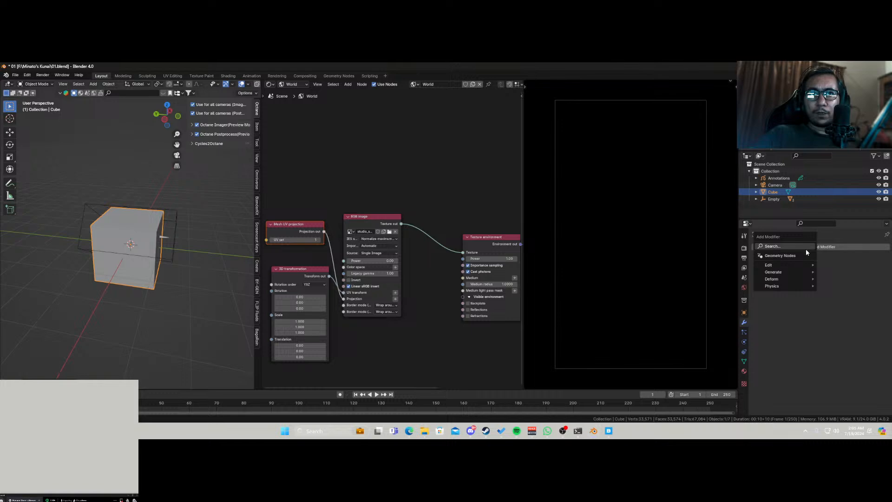
pyautogui.click(802, 254)
pyautogui.click(758, 269)
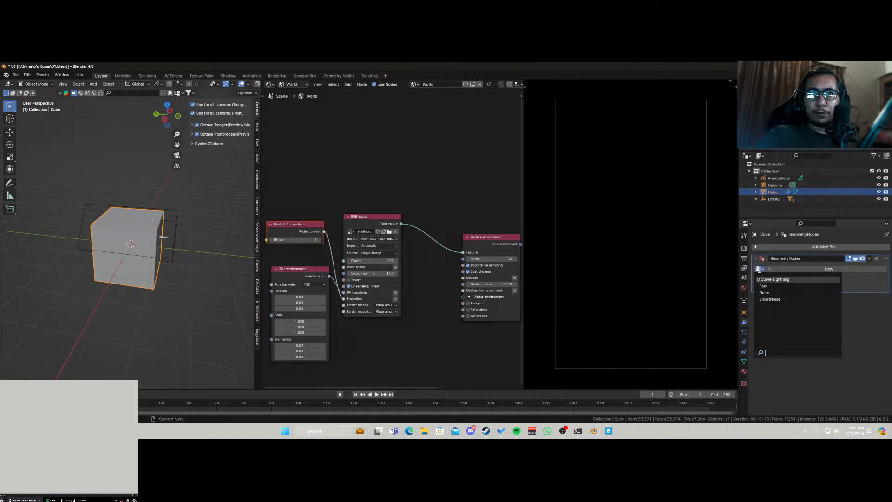
pyautogui.click(785, 279)
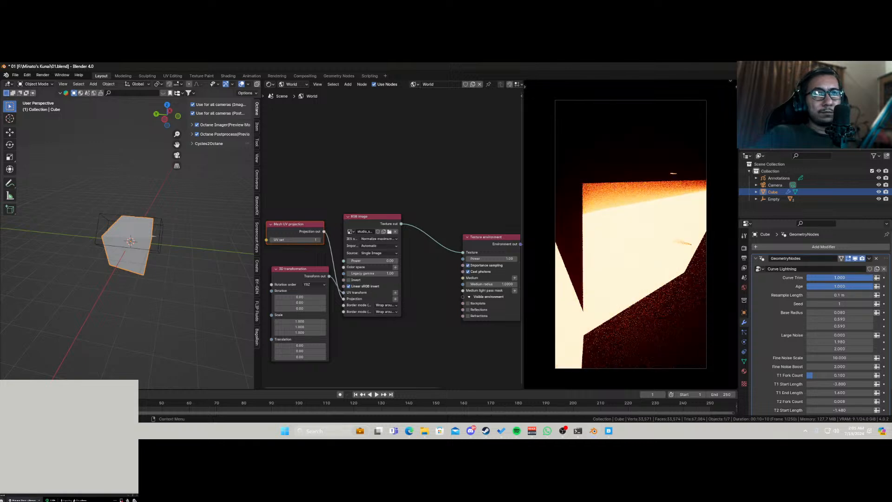
# Delete the cube and save the file.
pyautogui.press('x')
pyautogui.click(127, 268)
pyautogui.hotkey('ctrl', 's')
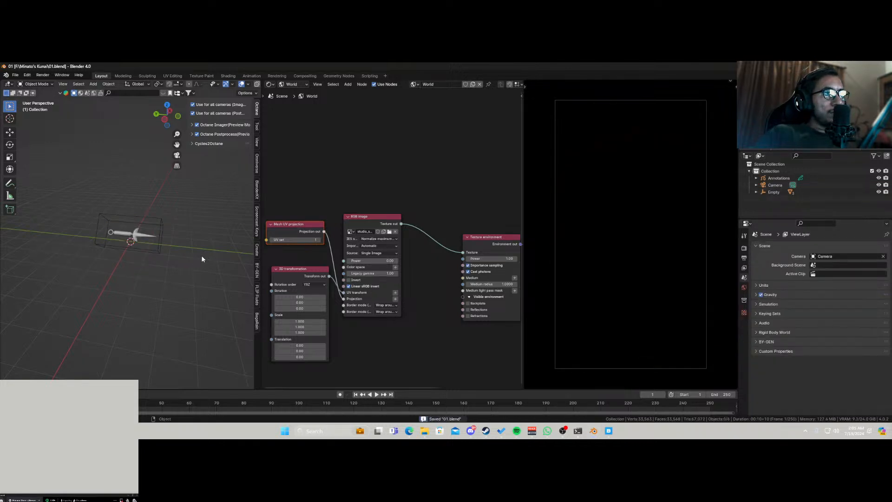
pyautogui.click(15, 74)
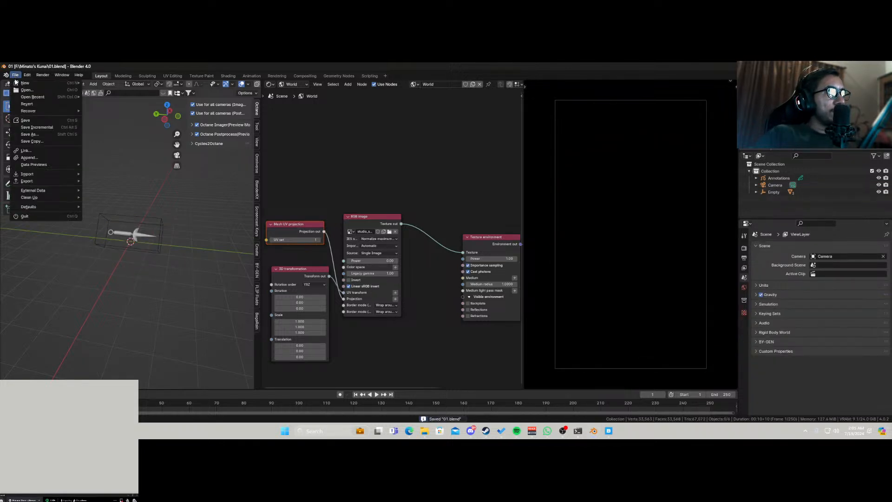
pyautogui.click(27, 90)
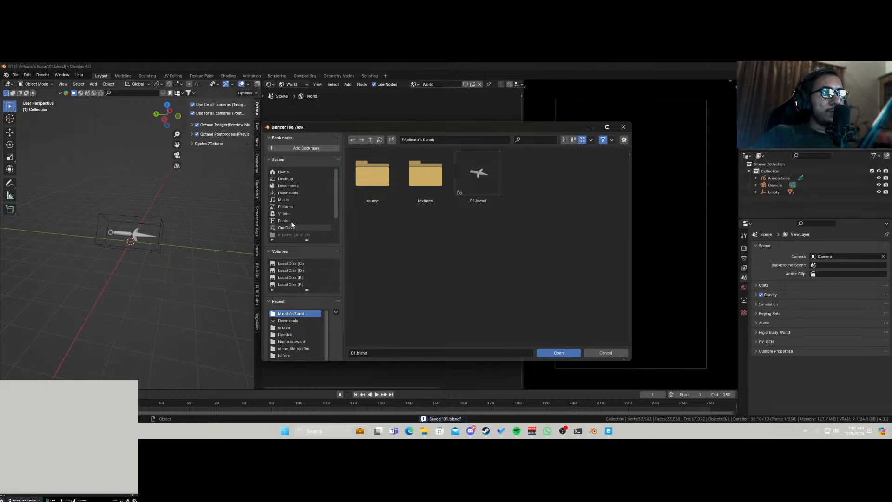
pyautogui.click(293, 194)
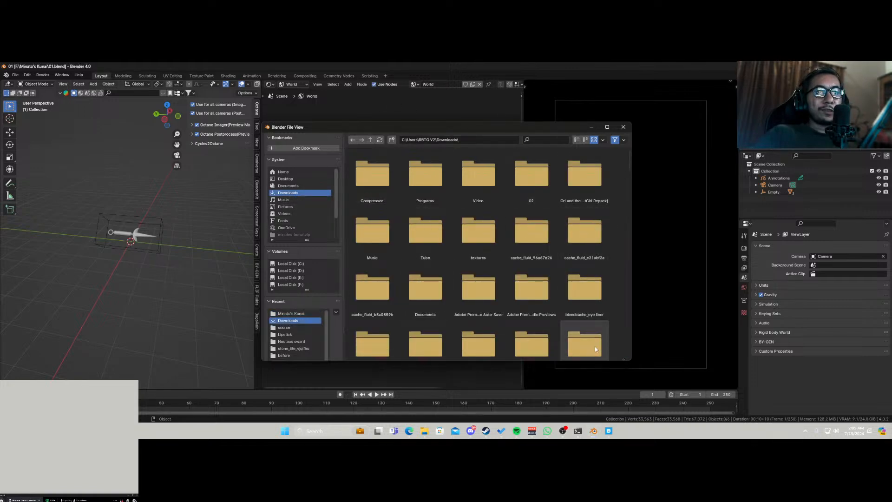
pyautogui.click(601, 352)
pyautogui.moveTo(319, 68); pyautogui.dragTo(0, 279)
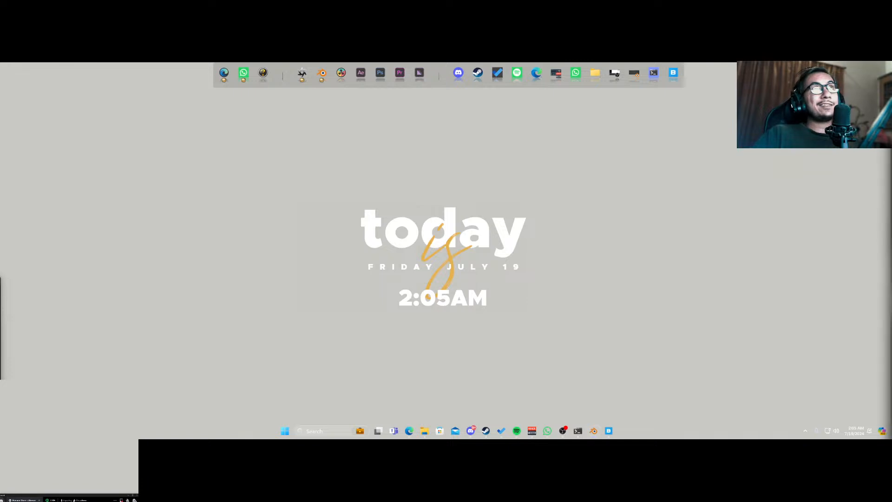
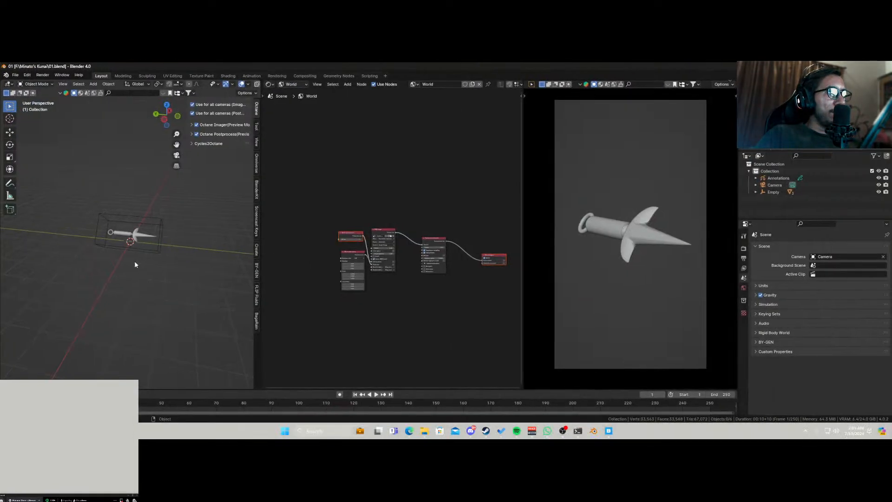
# Paste the copied lightning object into the kunai scene.
pyautogui.moveTo(135, 264); pyautogui.dragTo(160, 262, button='middle')
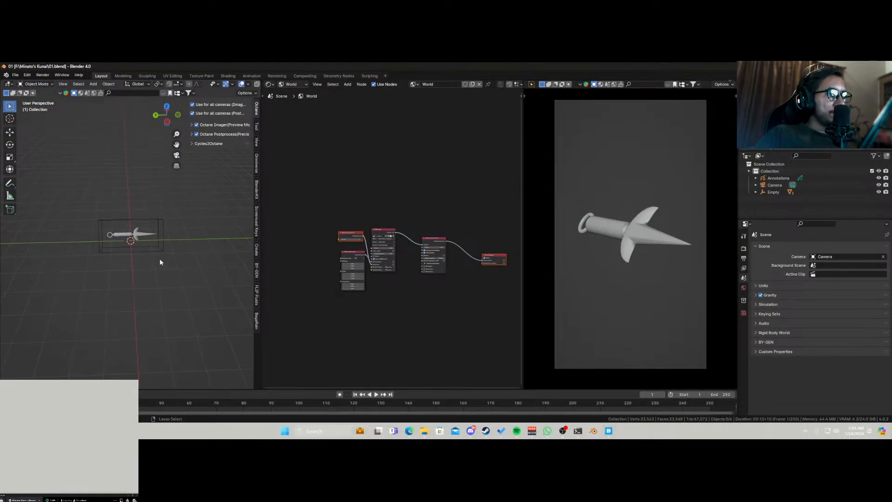
pyautogui.hotkey('ctrl', 'v')
pyautogui.scroll(-2, 194, 239)
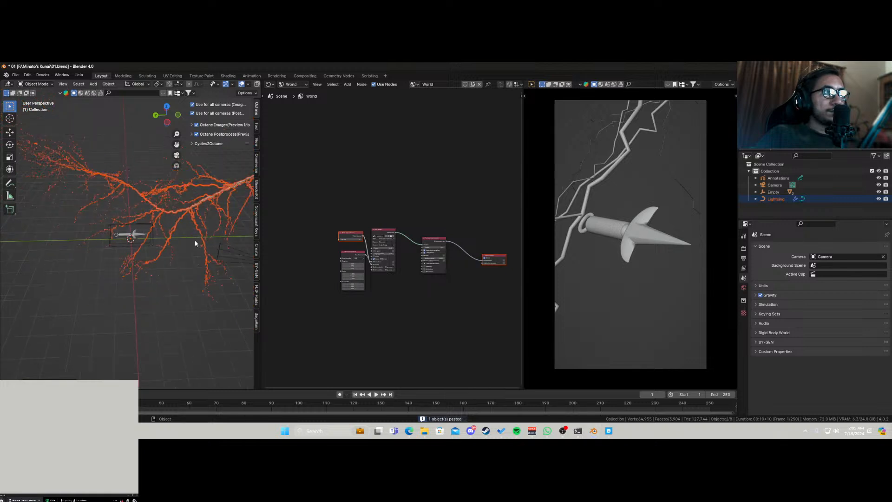
# Edit the pasted Lightning curve and move its control points to the kunai's ring side.
pyautogui.click(208, 212)
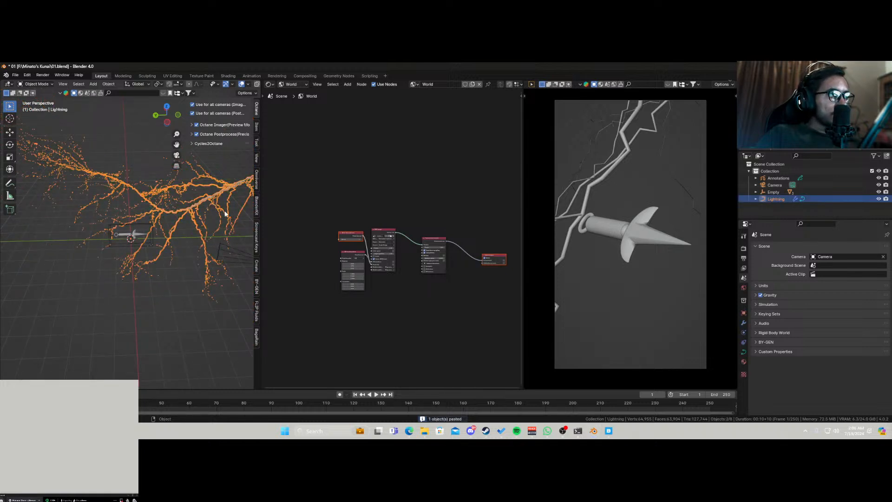
pyautogui.press('Tab')
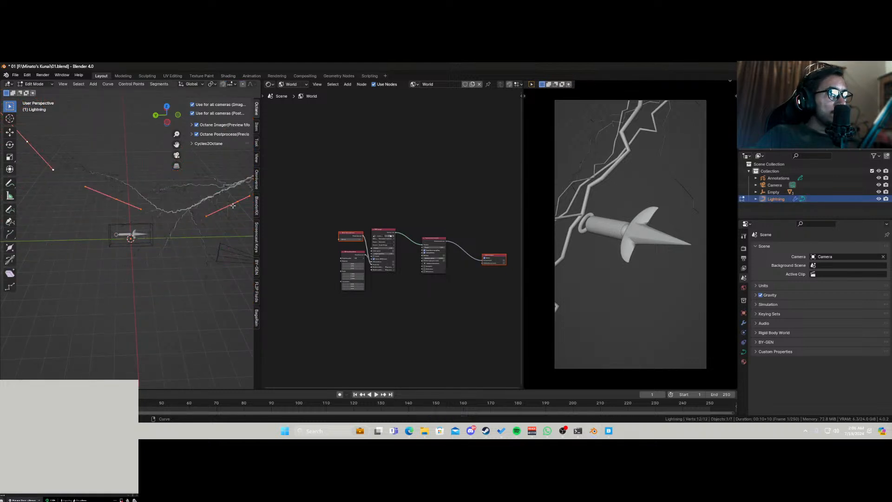
pyautogui.press('g')
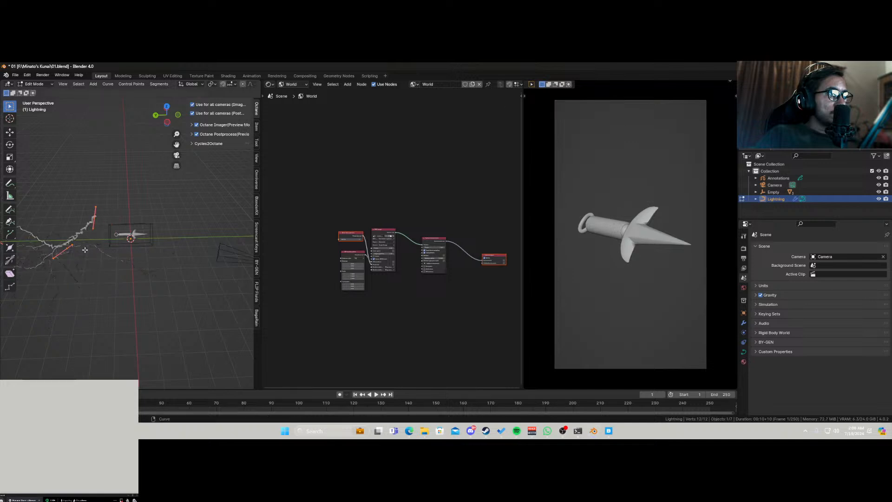
pyautogui.press('g')
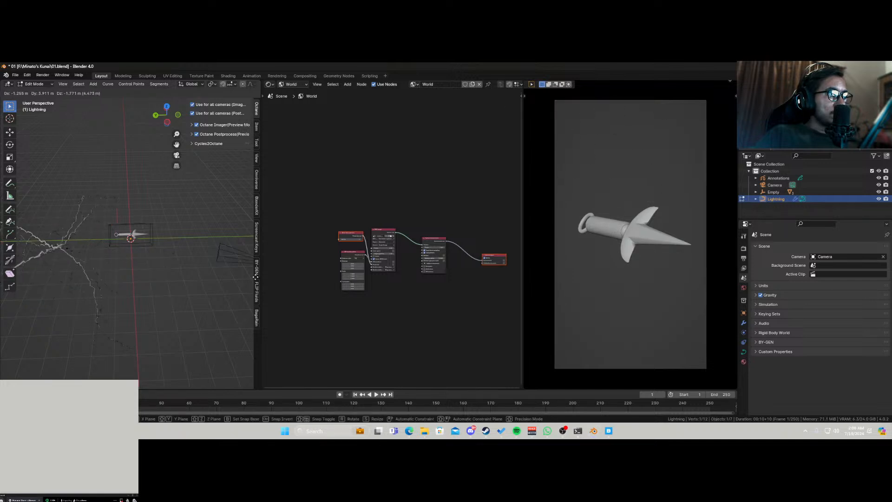
pyautogui.click(239, 279)
# Place one Lightning curve control point at the kunai and another beyond its tip so the bolt crosses the blade.
pyautogui.scroll(-3, 169, 261)
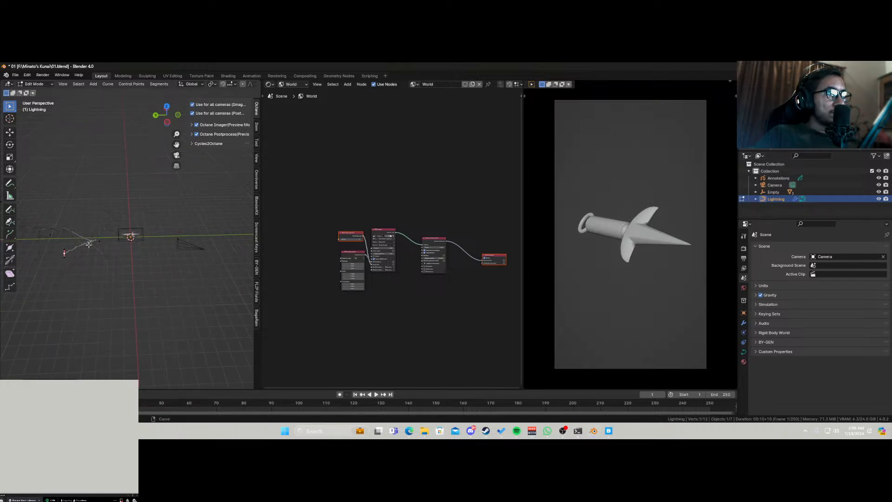
pyautogui.press('g')
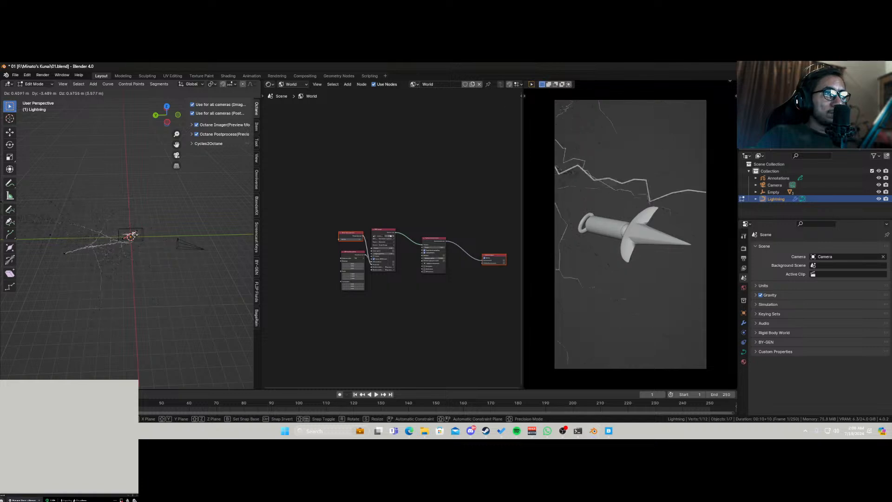
pyautogui.click(54, 231)
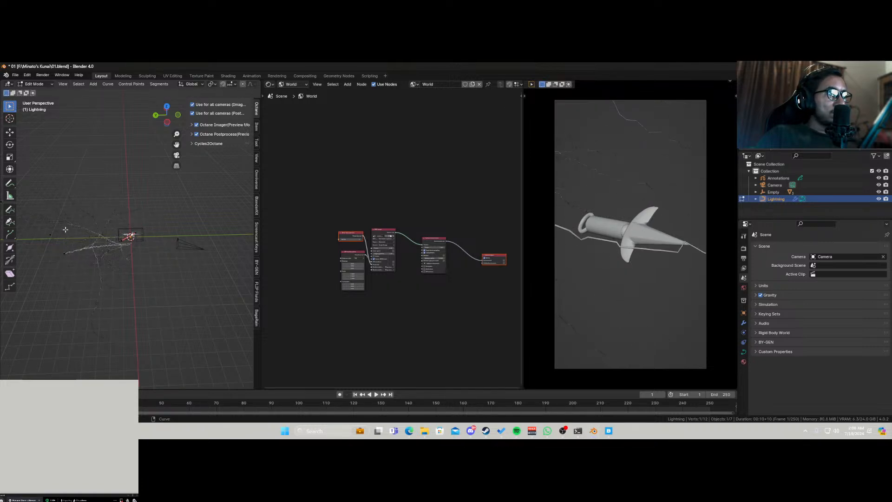
pyautogui.press('g')
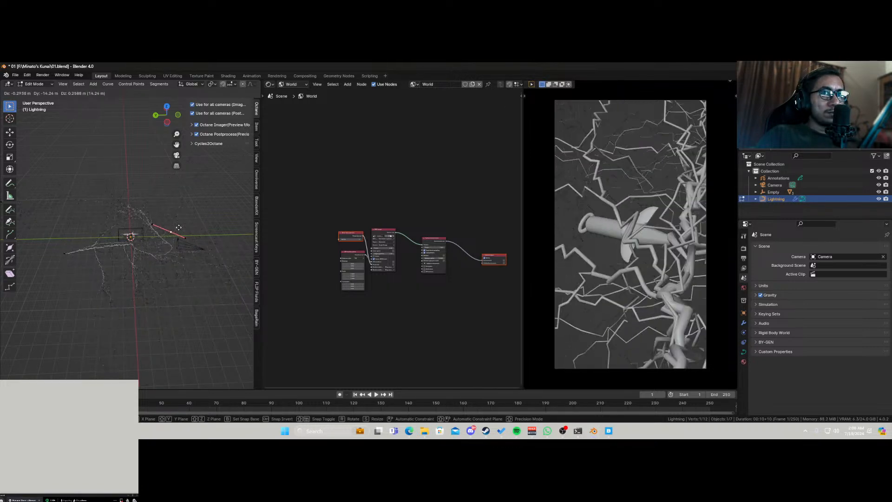
pyautogui.click(191, 219)
# Shift the Lightning curve's middle control point away from the kunai to the ring side.
pyautogui.scroll(6, 162, 233)
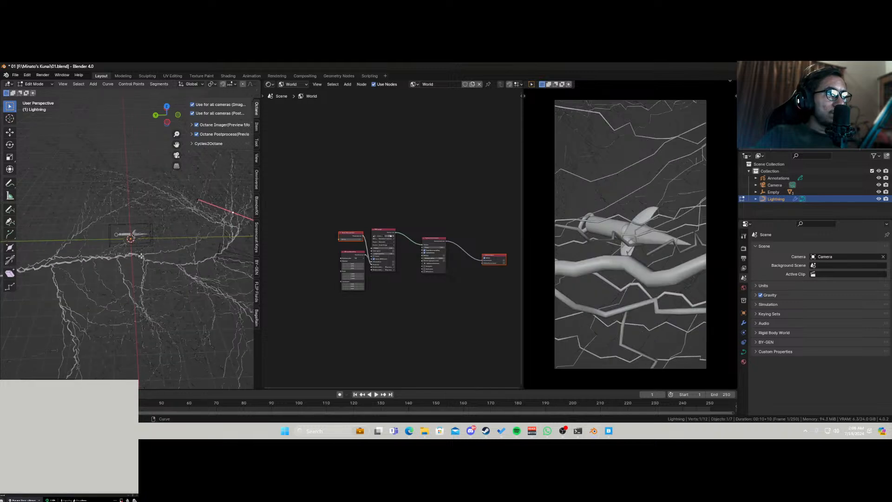
pyautogui.scroll(-5, 131, 272)
pyautogui.click(133, 264)
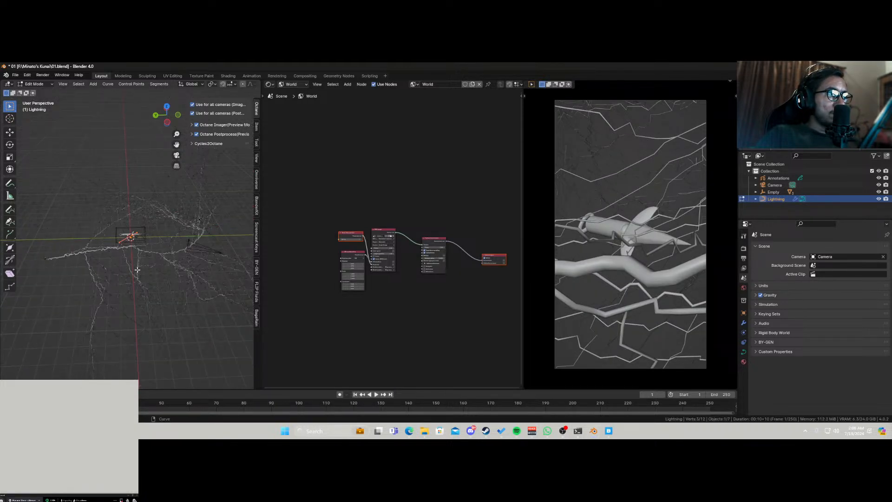
pyautogui.press('g')
pyautogui.click(131, 250)
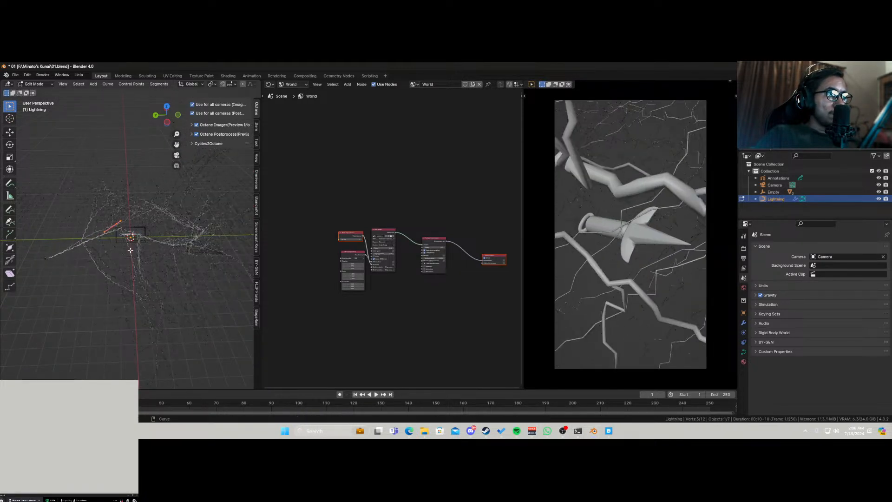
# Stretch the Lightning curve by moving its control points farther out on both sides of the kunai.
pyautogui.scroll(-3, 47, 260)
pyautogui.press('g')
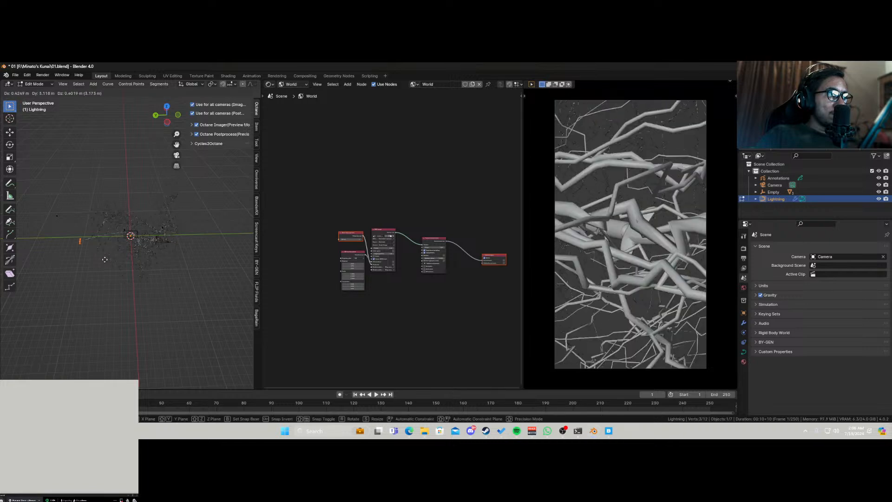
pyautogui.click(97, 263)
pyautogui.press('g')
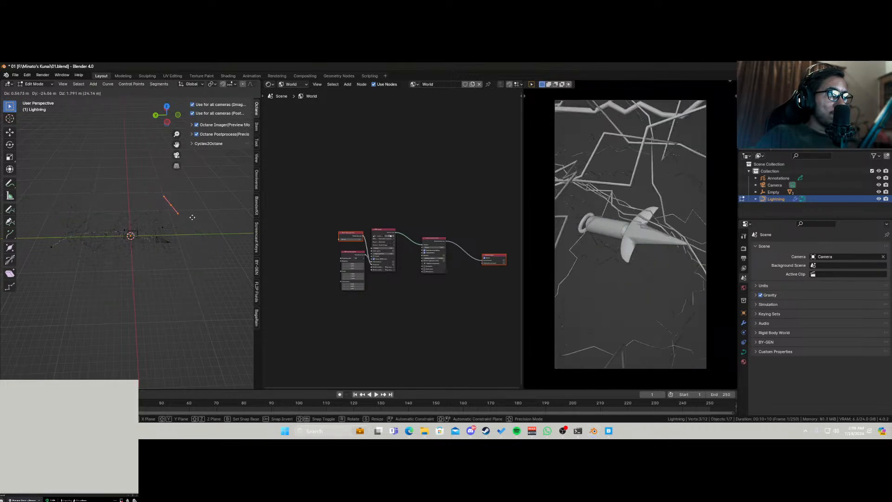
pyautogui.click(208, 246)
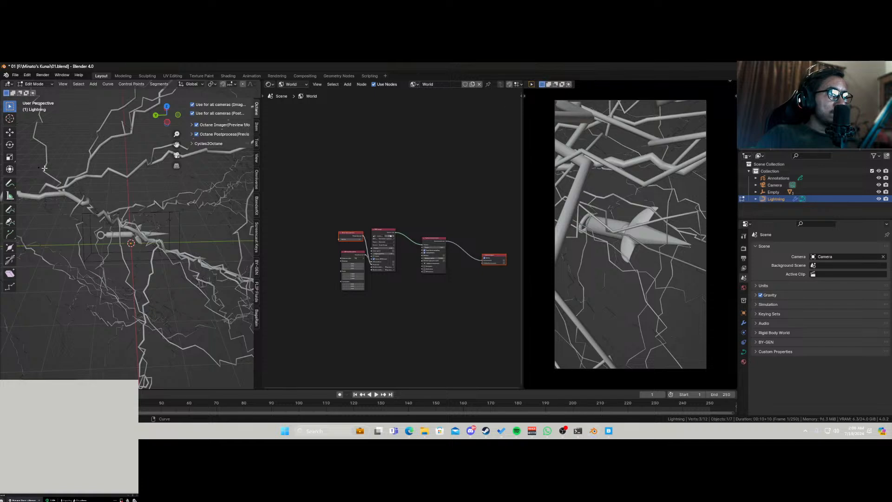
# Reposition the Lightning curve's control point above the kunai's handle and return to Object Mode.
pyautogui.press('g')
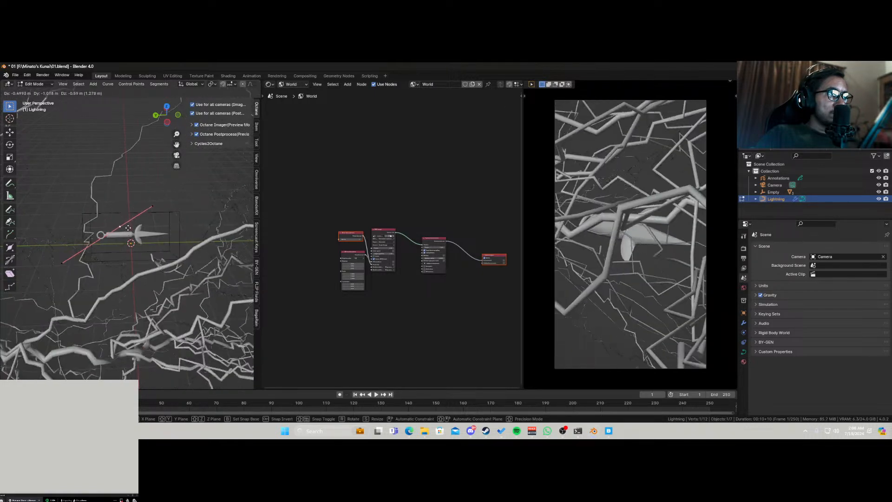
pyautogui.click(148, 229)
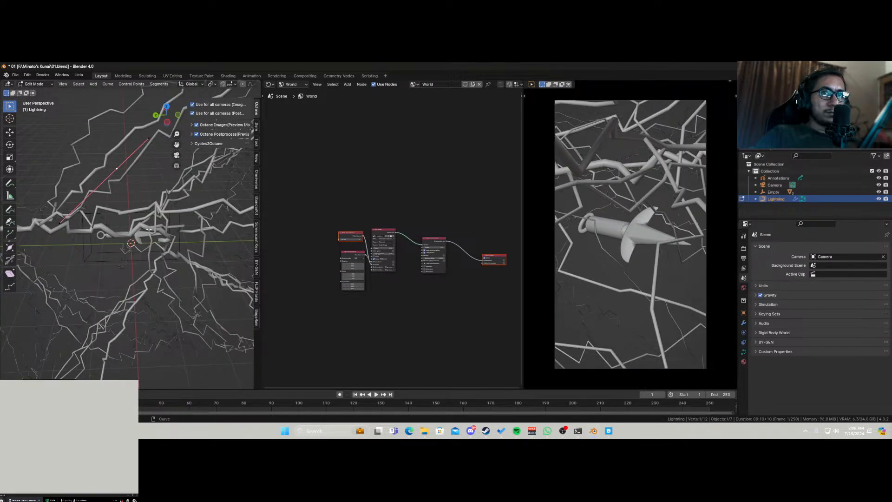
pyautogui.press('g')
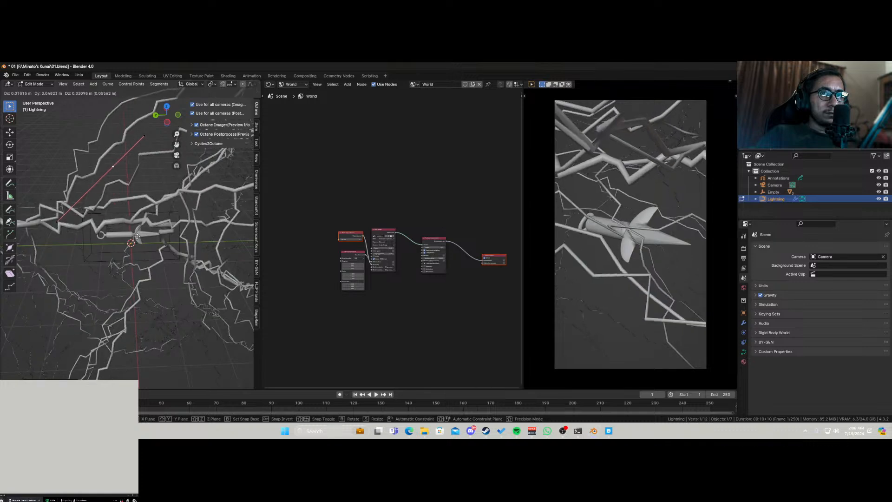
pyautogui.click(137, 236)
pyautogui.press('Tab')
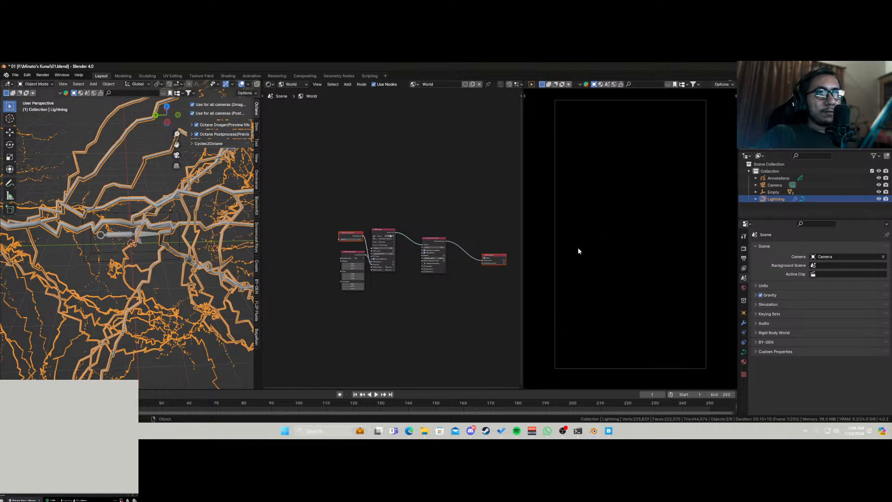
# Show the Octane render settings and set the world environment image's power to 1.
pyautogui.click(743, 250)
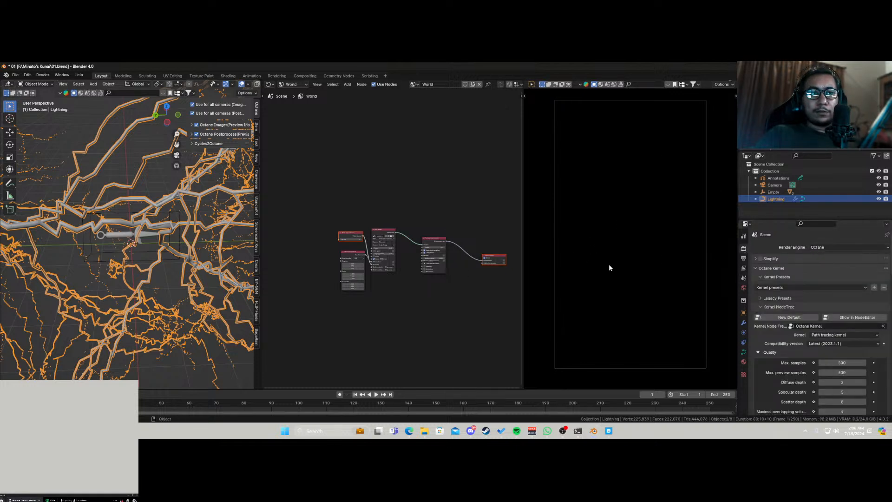
pyautogui.click(385, 248)
pyautogui.write('1')
pyautogui.press('Return')
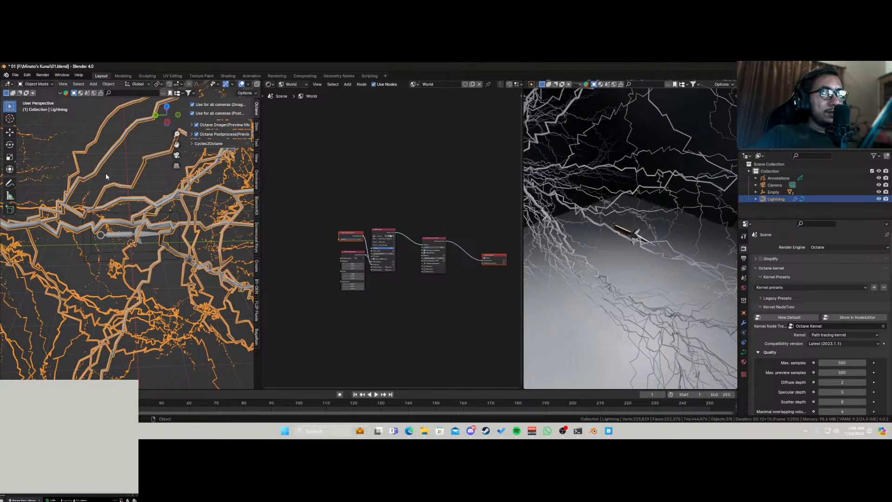
# Open the lightning object's Lightning.001 material in the Shader Editor with the shader type set to Object.
pyautogui.click(744, 361)
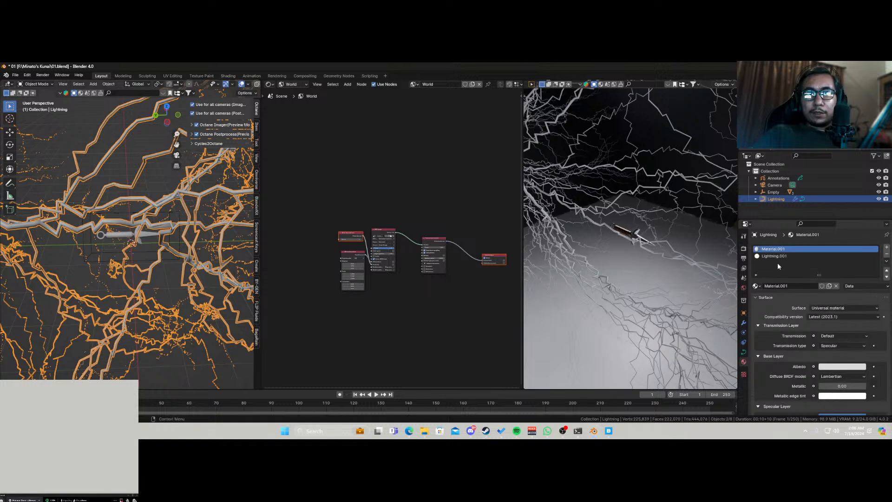
pyautogui.click(776, 255)
pyautogui.click(270, 84)
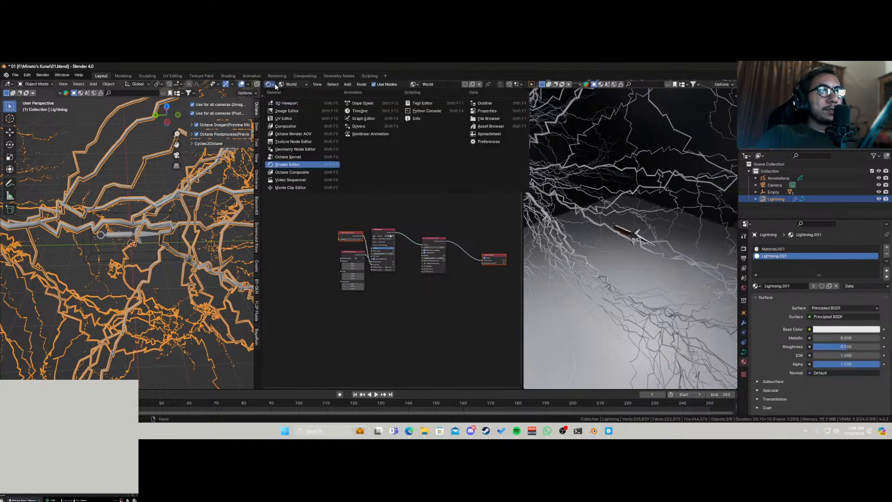
pyautogui.click(291, 85)
pyautogui.click(290, 100)
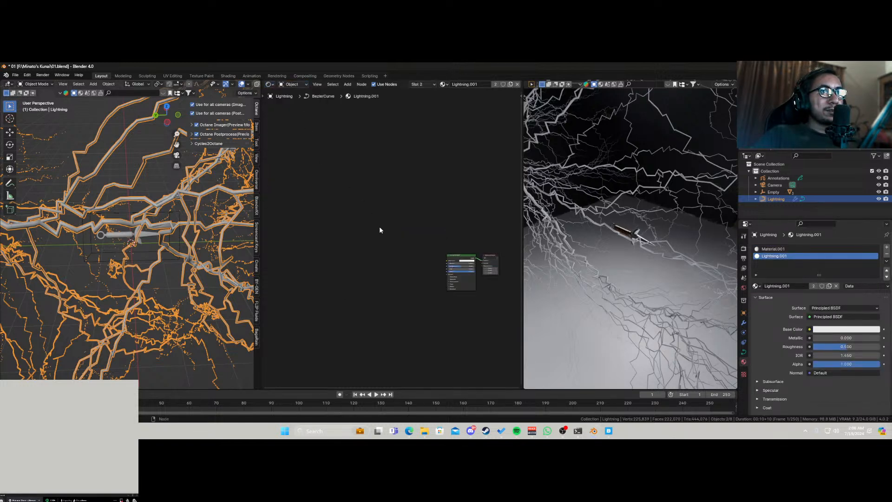
pyautogui.press('Home')
# Compare the two lightning material slots and set Material.001's albedo to bright green.
pyautogui.click(756, 249)
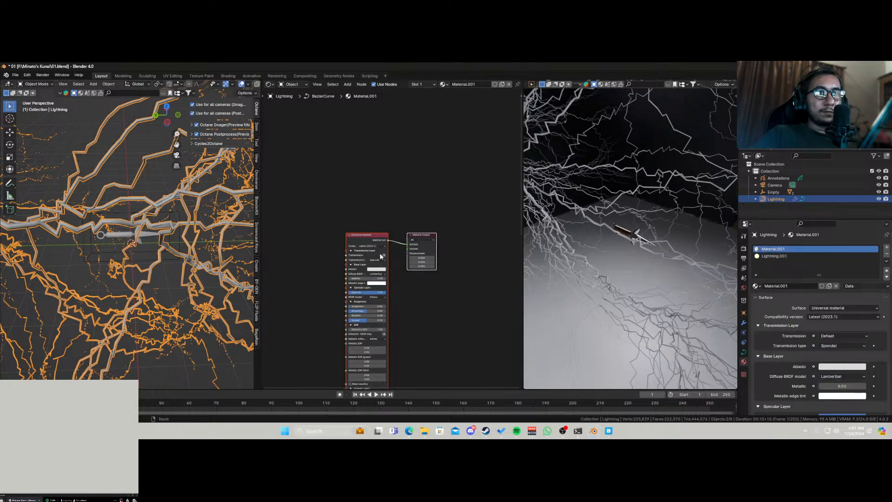
pyautogui.click(790, 255)
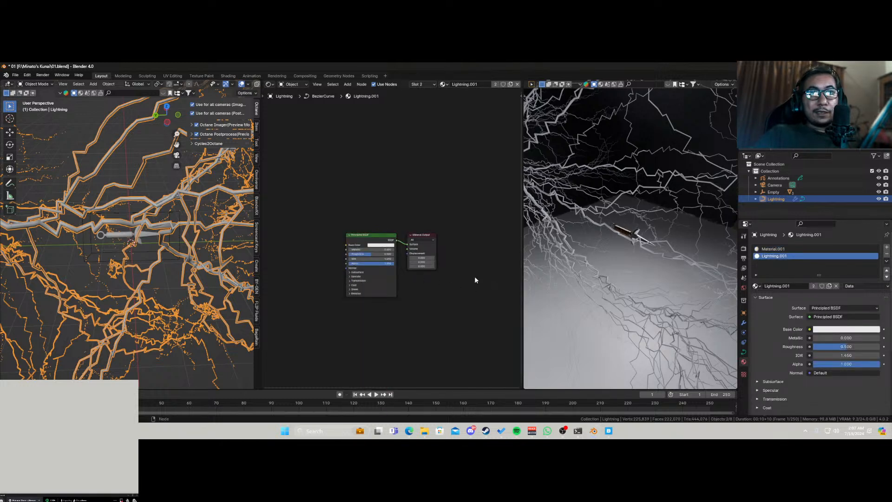
pyautogui.click(791, 250)
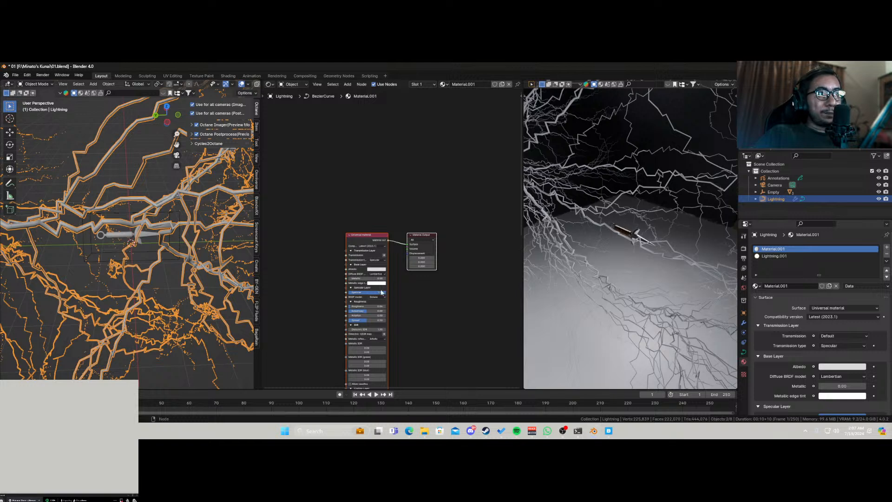
pyautogui.click(374, 270)
pyautogui.moveTo(389, 231); pyautogui.dragTo(373, 217)
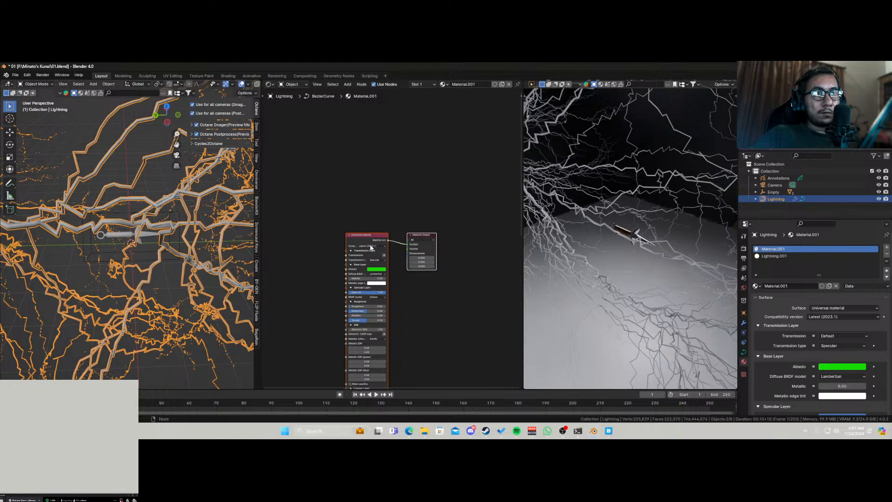
# Replace the Principled BSDF in Lightning.001 with an Octane Universal material connected to the Material Output's surface.
pyautogui.click(787, 256)
pyautogui.press('a')
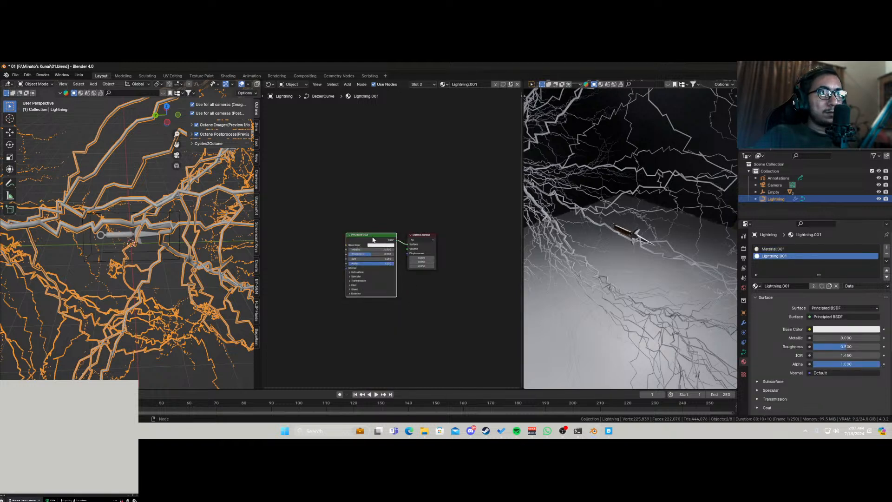
pyautogui.press('x')
pyautogui.hotkey('shift', 'a')
pyautogui.write('s')
pyautogui.press('BackSpace')
pyautogui.write('univer')
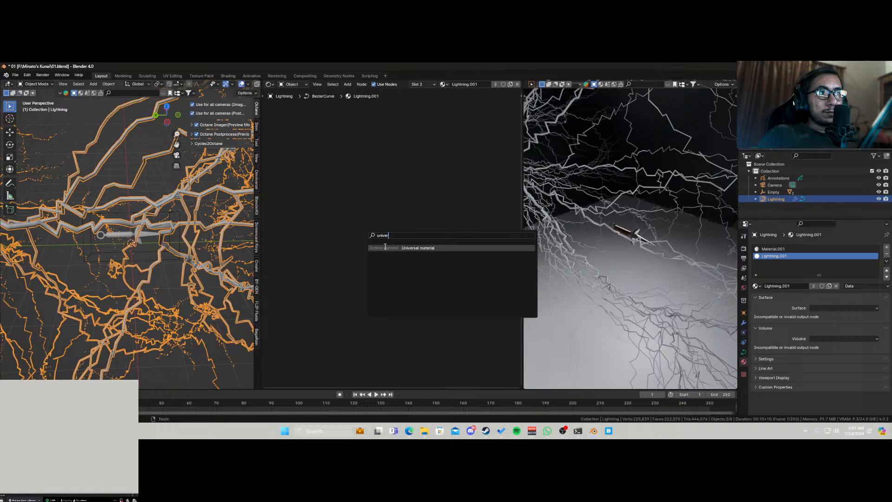
pyautogui.press('Return')
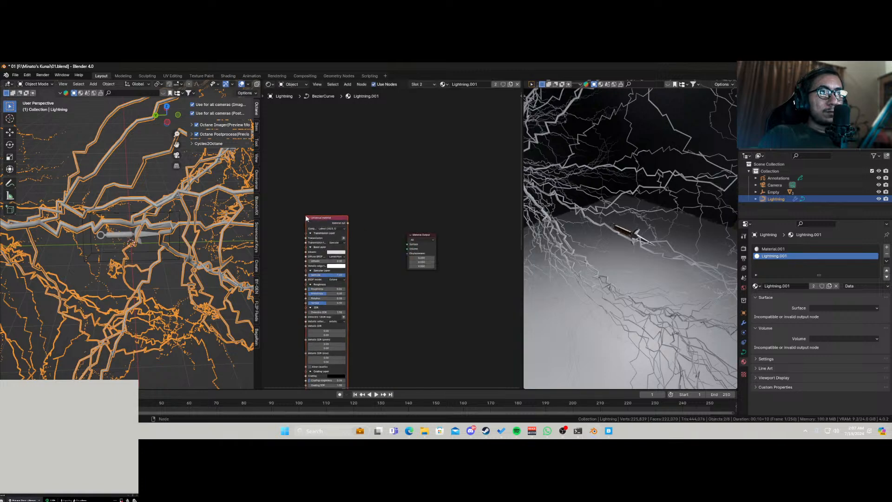
pyautogui.moveTo(346, 223); pyautogui.dragTo(407, 244)
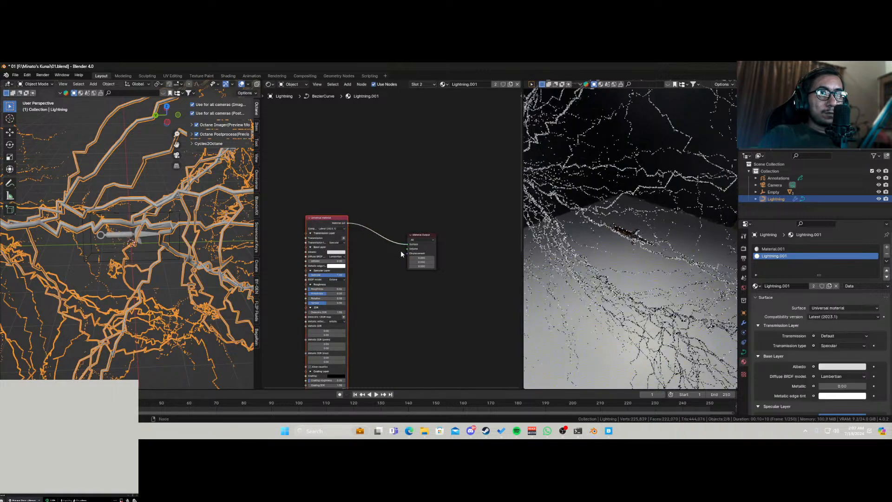
# Try a light green albedo on the Lightning.001 Universal material and return it to near white.
pyautogui.click(348, 253)
pyautogui.click(338, 210)
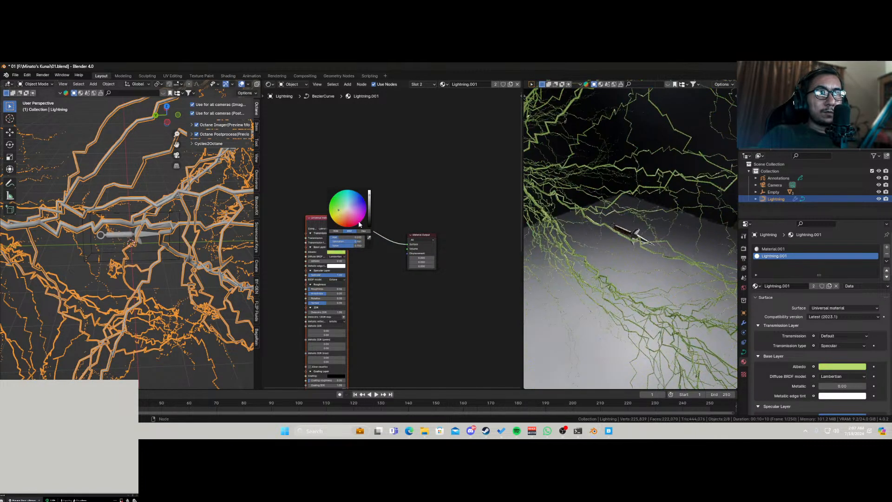
pyautogui.click(347, 213)
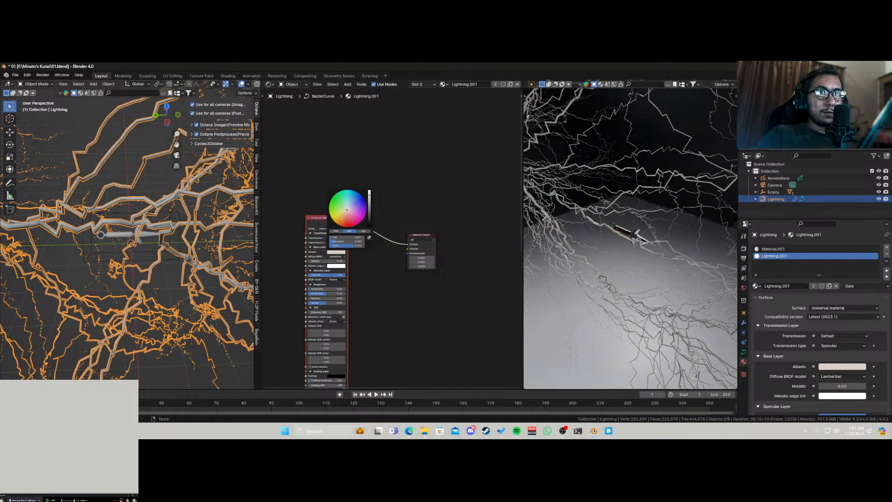
# Add a Texture emission node to the Emission input of the Lightning.001 Universal material.
pyautogui.moveTo(359, 338); pyautogui.dragTo(404, 88, button='middle')
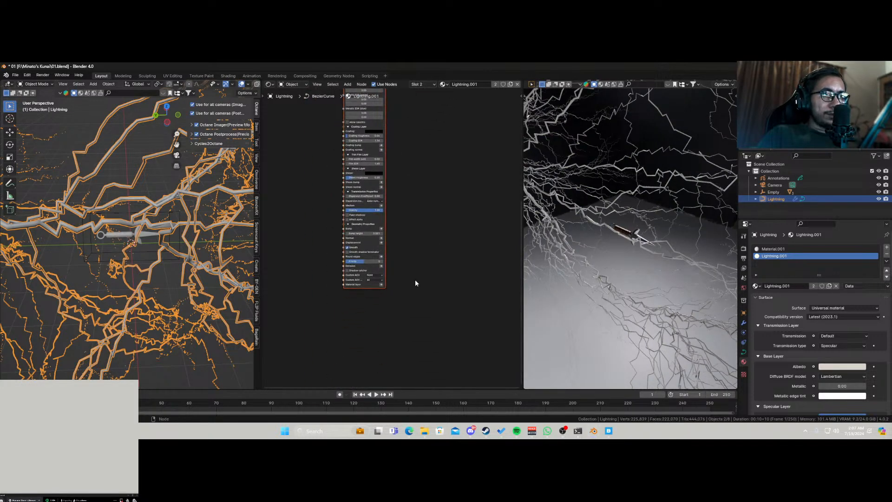
pyautogui.scroll(5, 398, 239)
pyautogui.click(374, 282)
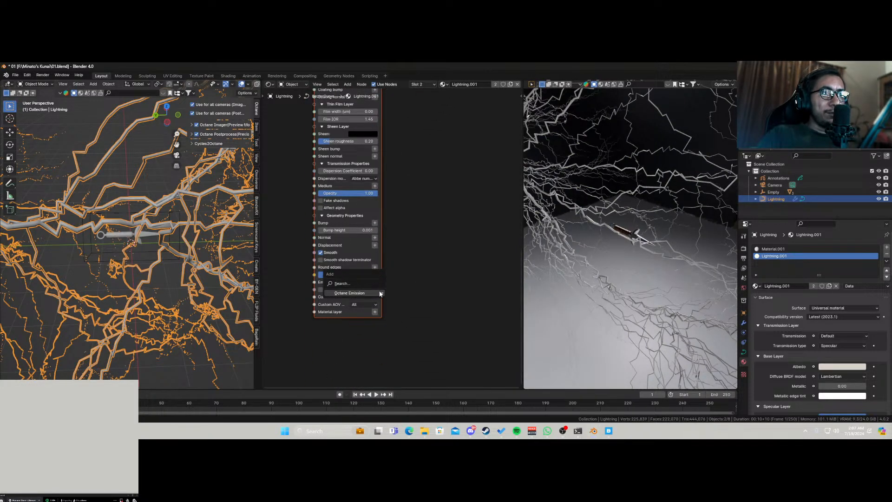
pyautogui.moveTo(381, 293)
pyautogui.click(413, 300)
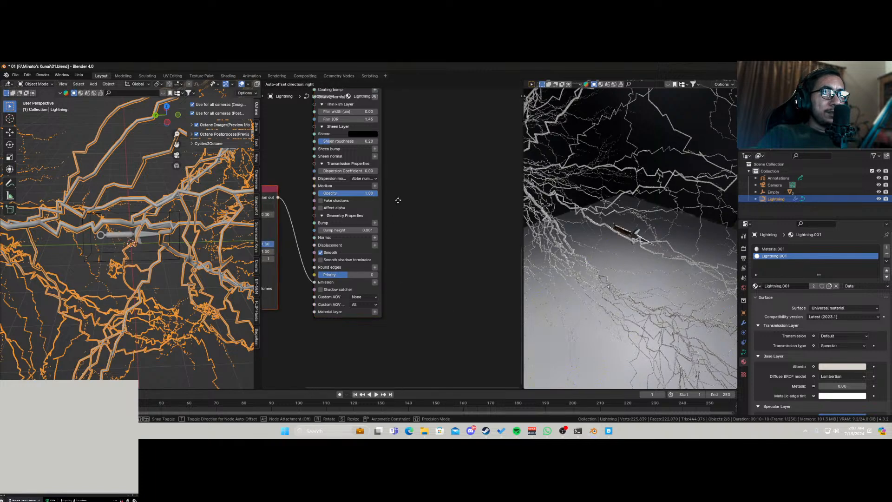
pyautogui.moveTo(375, 311); pyautogui.dragTo(379, 316, button='middle')
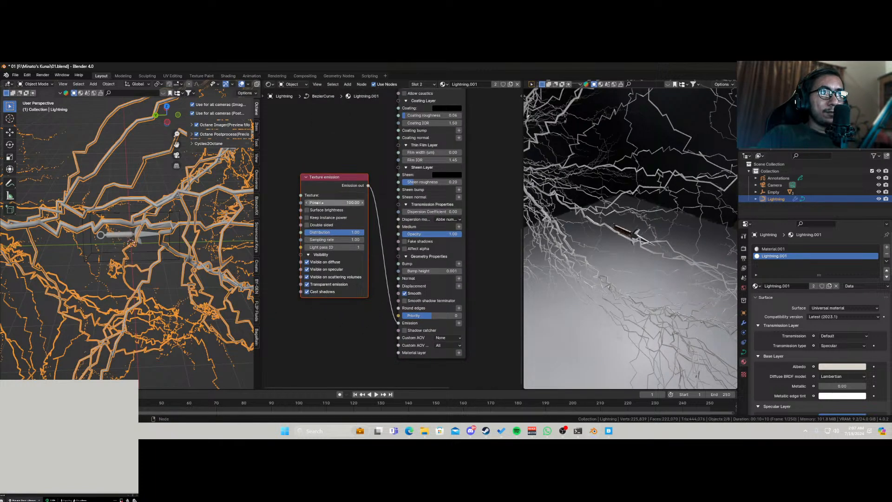
# Set the Texture emission power to 110.95 with a yellow colour and show the render through the camera.
pyautogui.moveTo(320, 203); pyautogui.dragTo(355, 203)
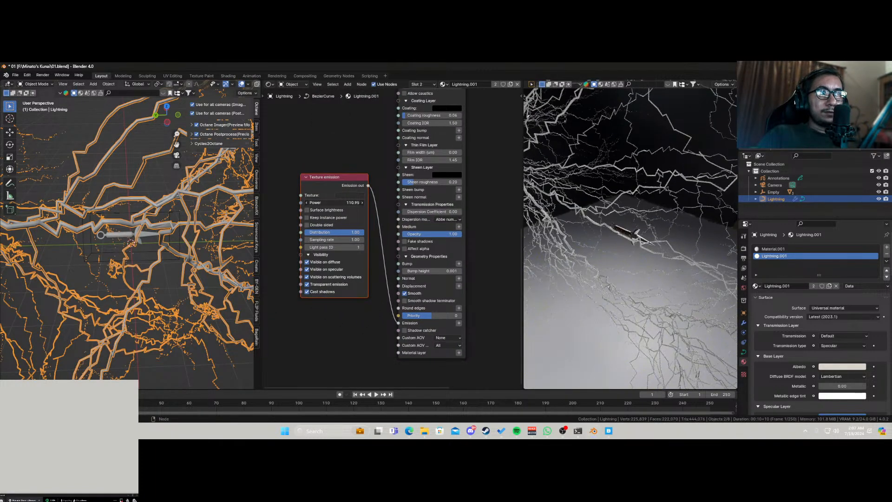
pyautogui.click(348, 195)
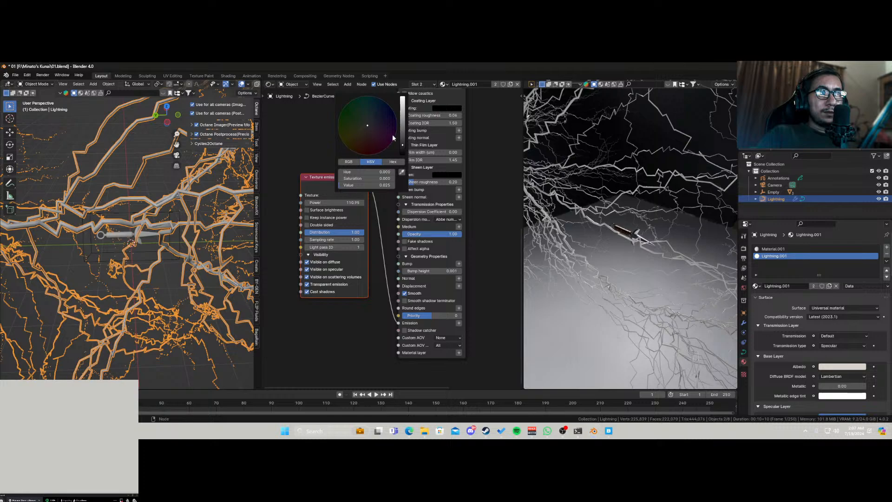
pyautogui.moveTo(403, 143); pyautogui.dragTo(343, 142)
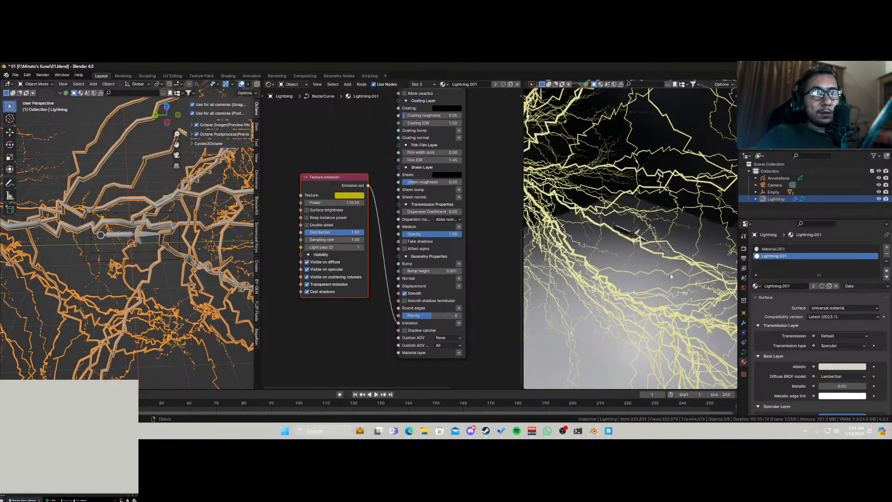
pyautogui.press('KP_0')
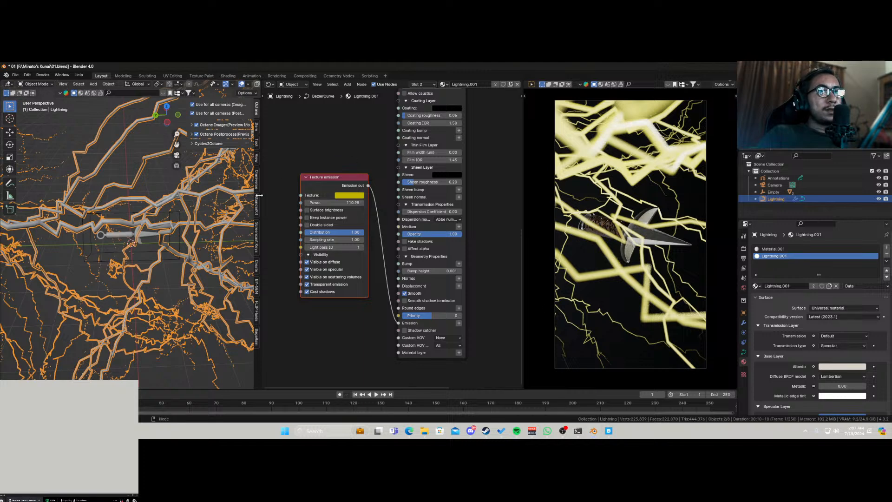
# Switch the Shader Editor to the World shader and set the environment RGB image's power to 0.
pyautogui.click(292, 84)
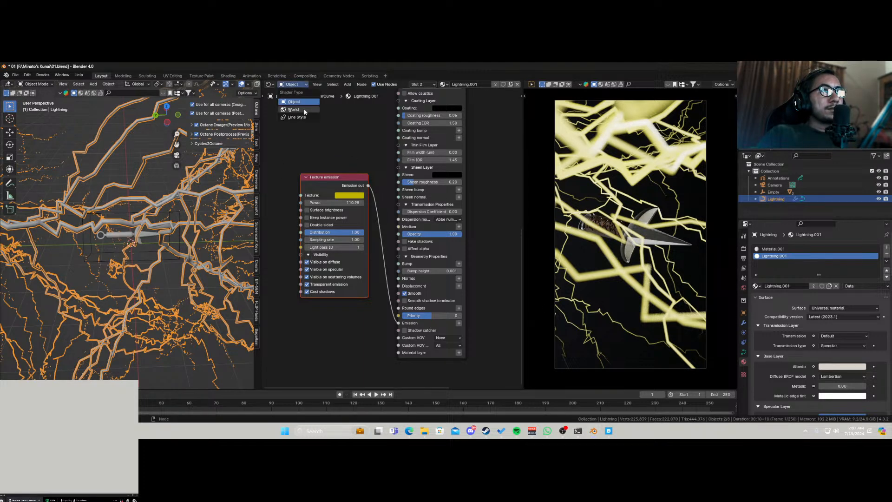
pyautogui.click(298, 112)
pyautogui.scroll(-6, 407, 216)
pyautogui.moveTo(358, 160); pyautogui.dragTo(364, 261, button='middle')
pyautogui.scroll(8, 362, 284)
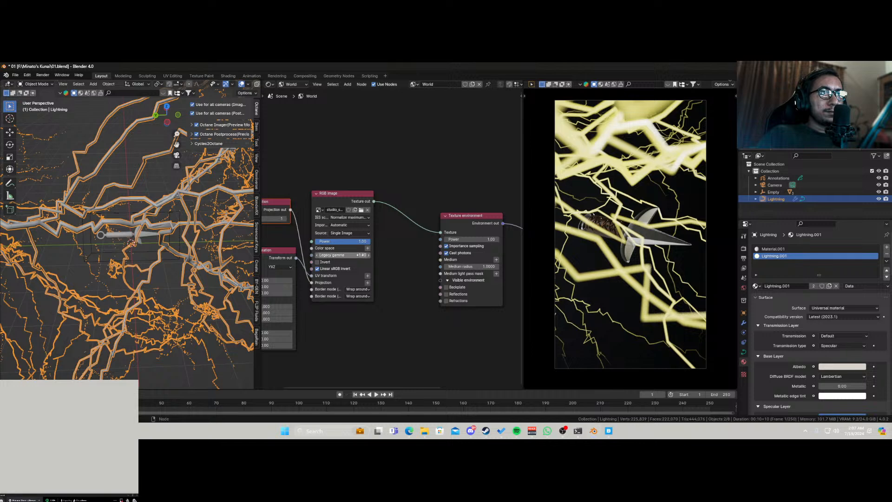
pyautogui.click(357, 241)
pyautogui.write('0')
pyautogui.press('Return')
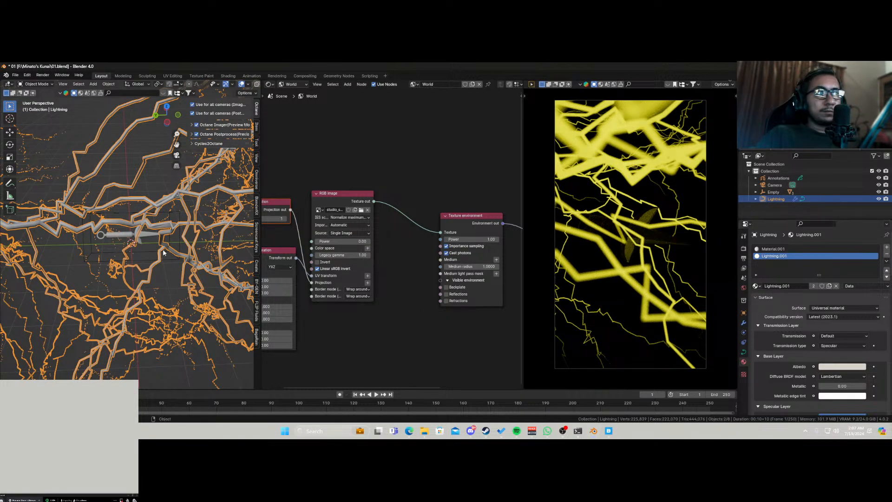
# Scale the whole lightning object down around the kunai.
pyautogui.scroll(-5, 150, 215)
pyautogui.press('s')
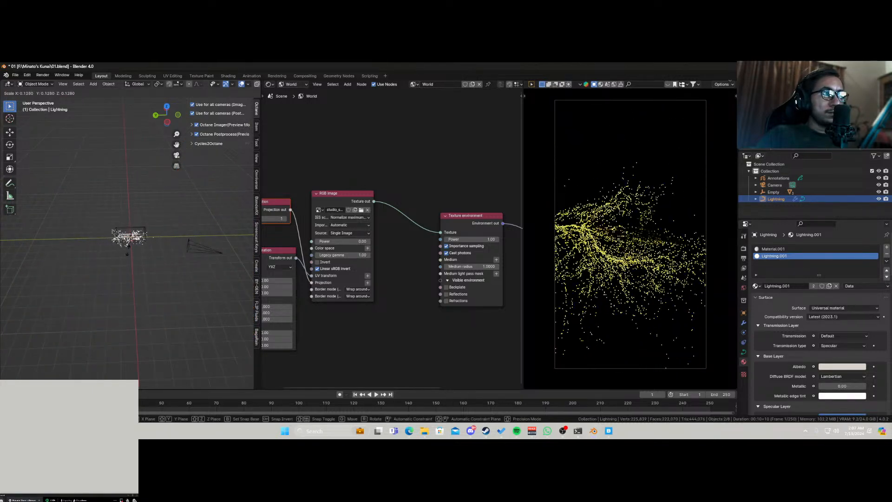
pyautogui.press('Escape')
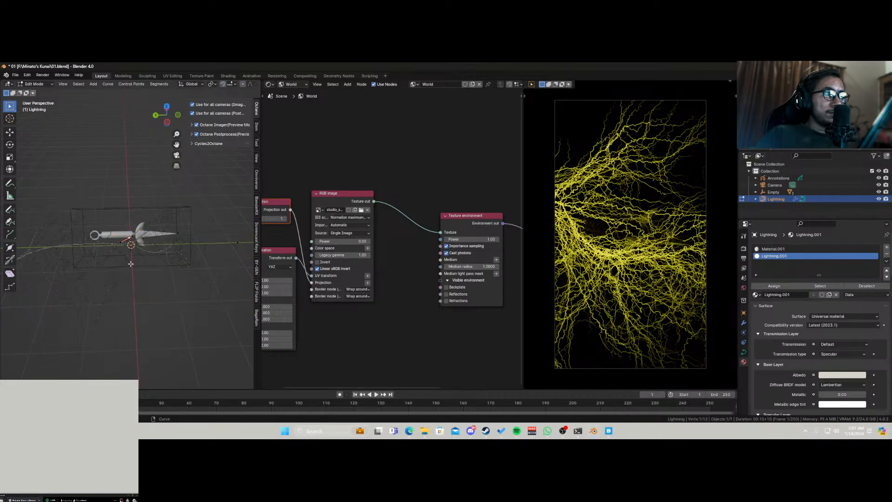
# Reposition a lightning curve control point above the kunai's ring end, lengthening and rotating its handles.
pyautogui.press('Tab')
pyautogui.press('g')
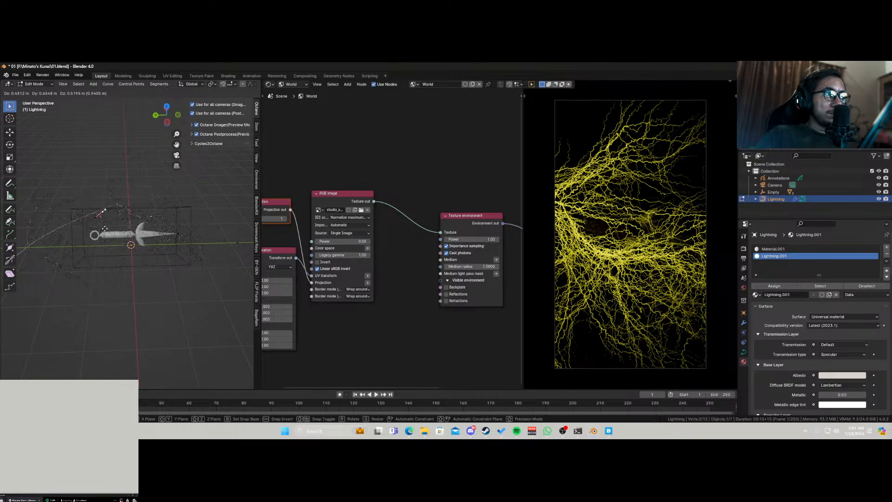
pyautogui.click(93, 237)
pyautogui.press('s')
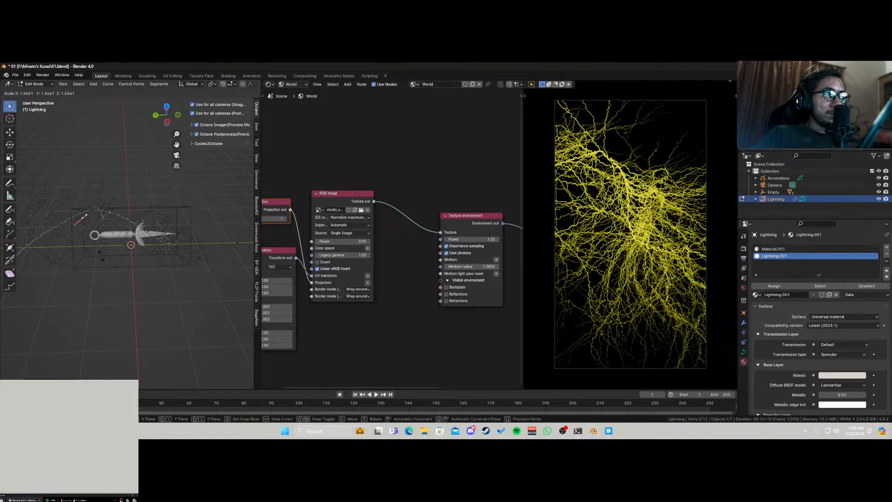
pyautogui.click(107, 265)
pyautogui.press('r')
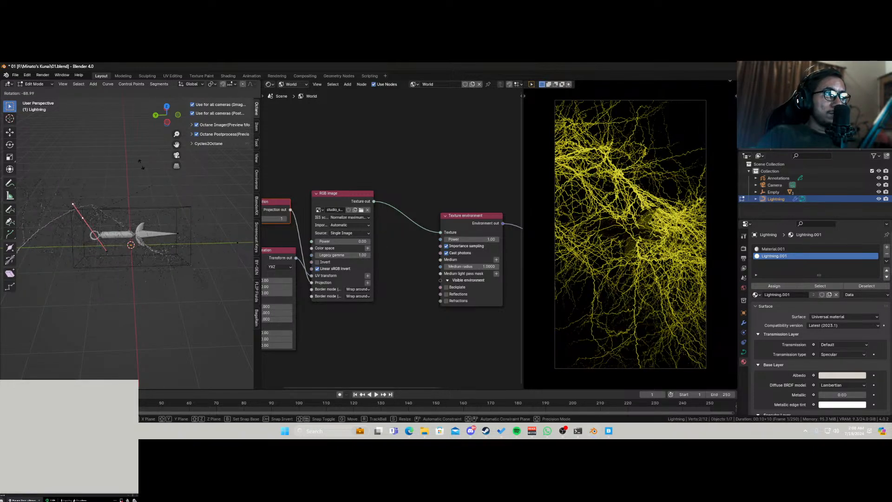
pyautogui.click(149, 205)
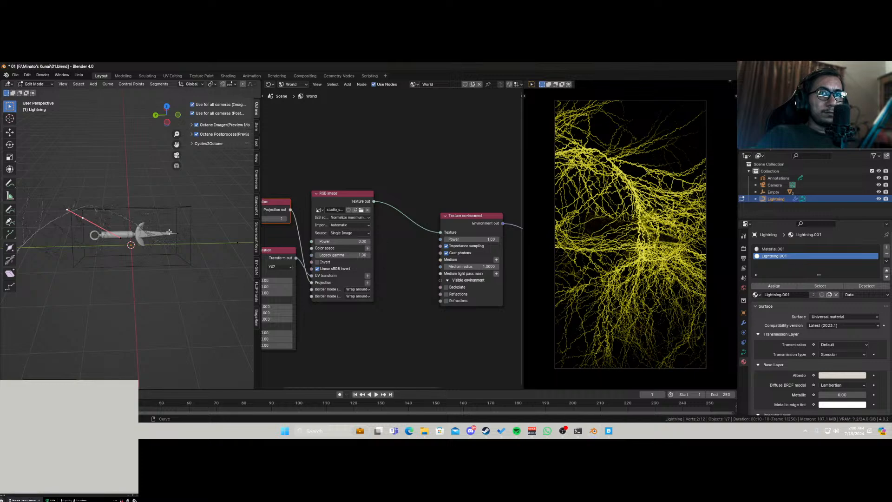
# Scale and rotate the handles of the curve's control point at the kunai's blade tip.
pyautogui.press('s')
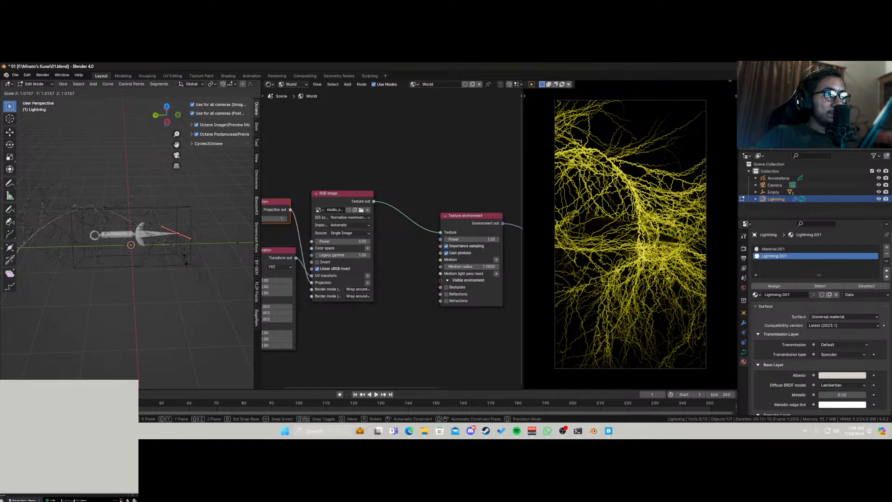
pyautogui.press('r')
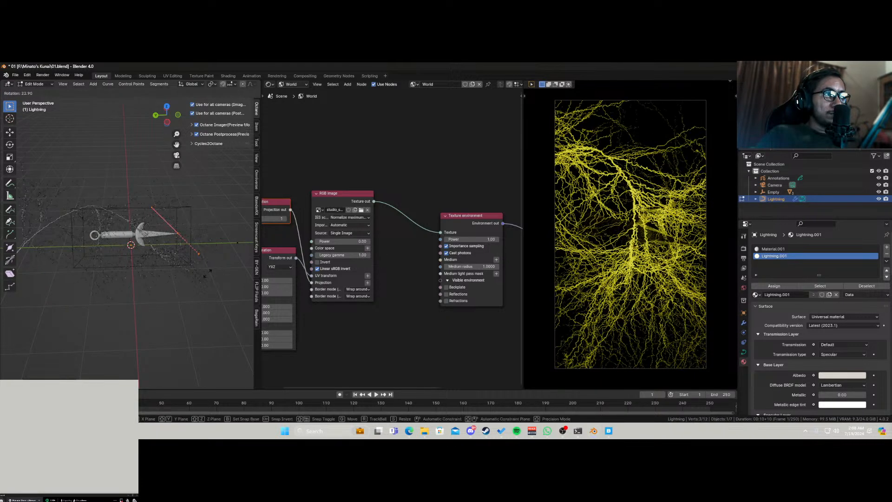
pyautogui.click(162, 305)
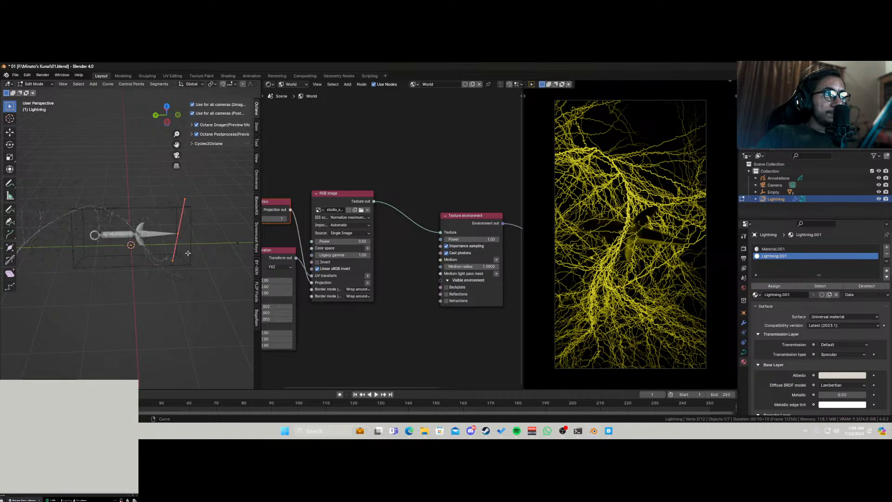
pyautogui.press('r')
pyautogui.click(203, 274)
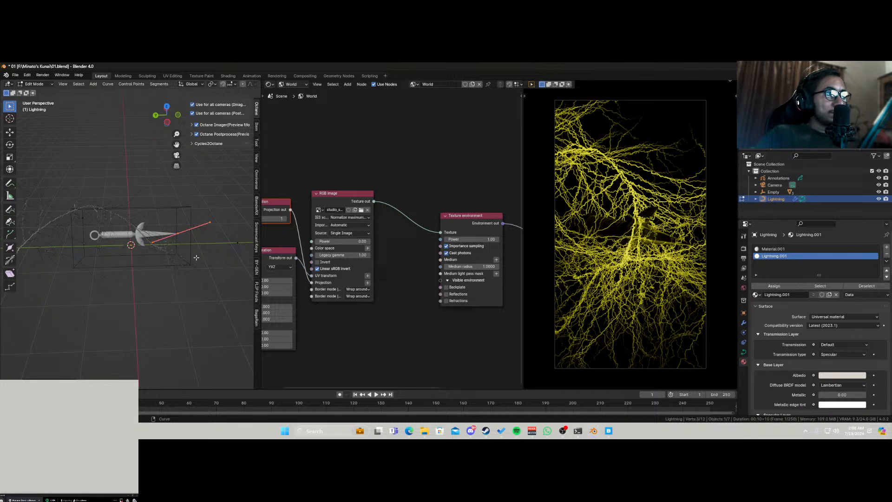
# Tune the lightning's Geometry Nodes: Curve Trim about 0.8, Seed 28, Fine Noise Scale 10.690, T1 Fork Count 0.058, T1 Start Length -7.690.
pyautogui.press('Tab')
pyautogui.click(744, 322)
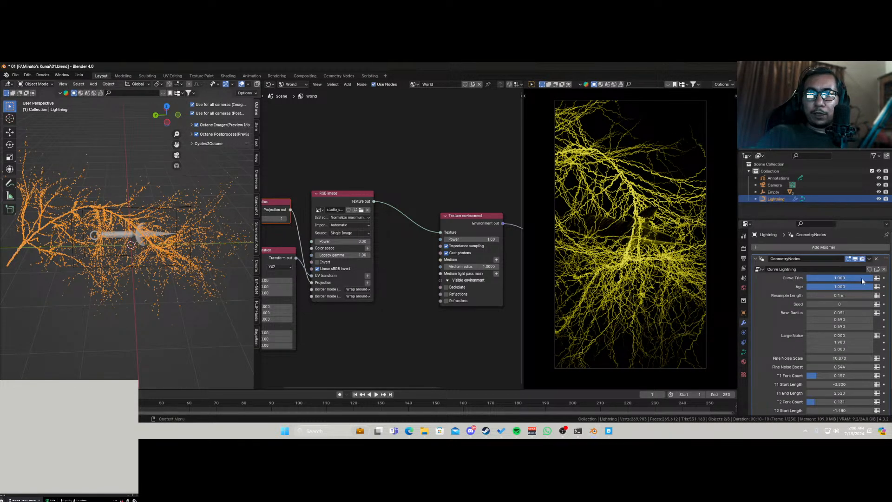
pyautogui.moveTo(866, 285); pyautogui.dragTo(841, 313)
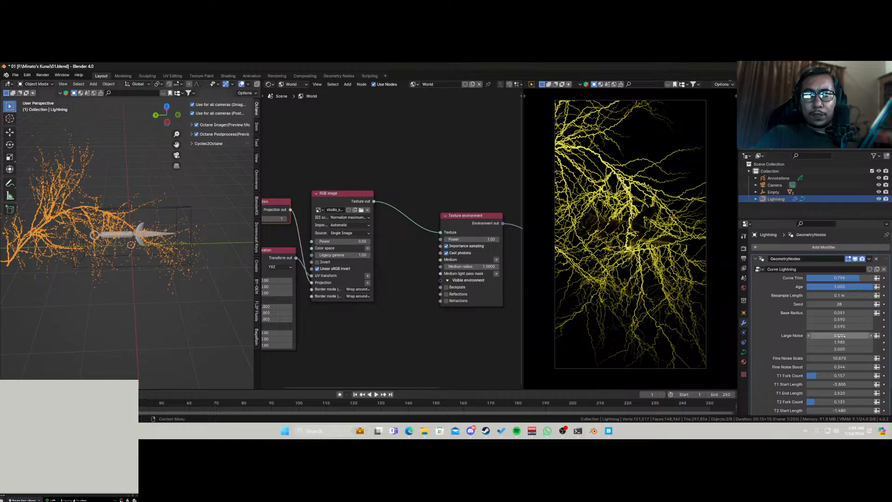
pyautogui.moveTo(836, 359); pyautogui.dragTo(797, 384)
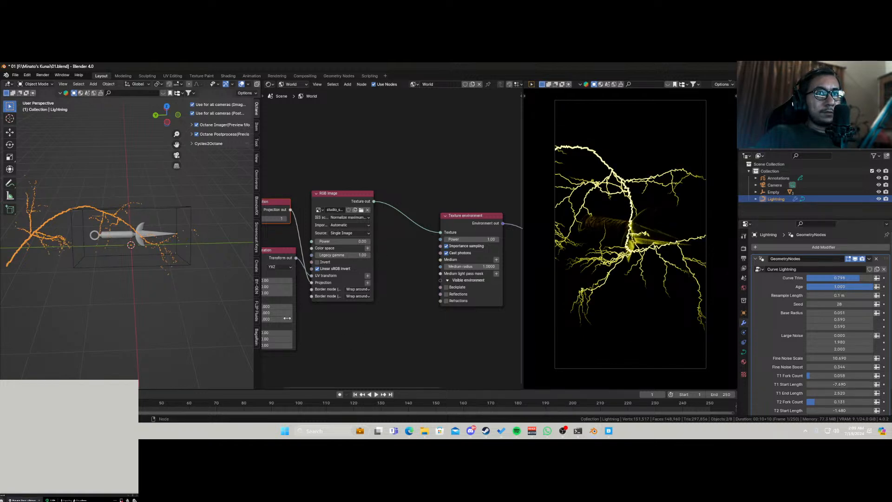
# Move the curve's control point near the kunai's ring closer to the handle and lower it along the Z axis.
pyautogui.scroll(3, 146, 245)
pyautogui.press('Tab')
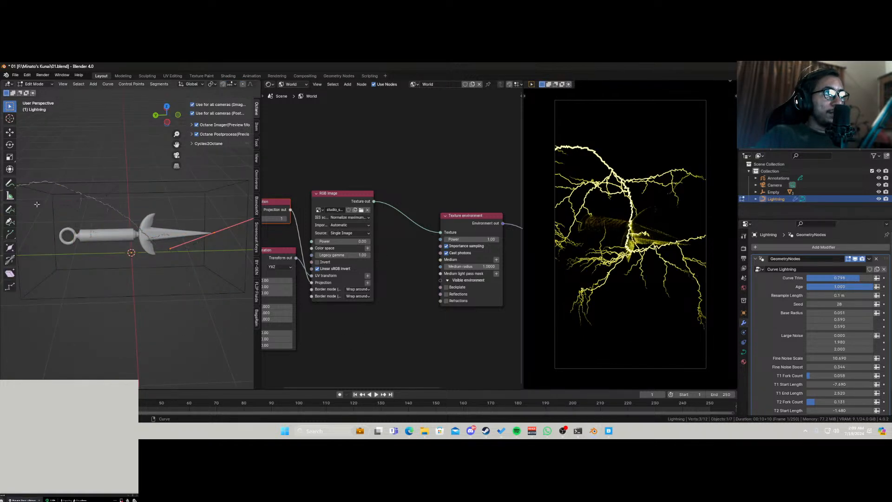
pyautogui.press('g')
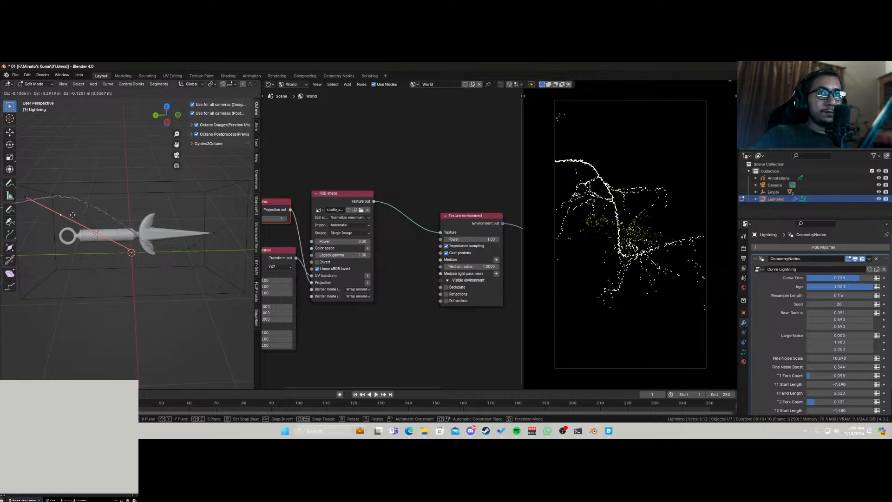
pyautogui.click(72, 213)
pyautogui.moveTo(72, 213); pyautogui.dragTo(162, 258, button='middle')
pyautogui.press('g')
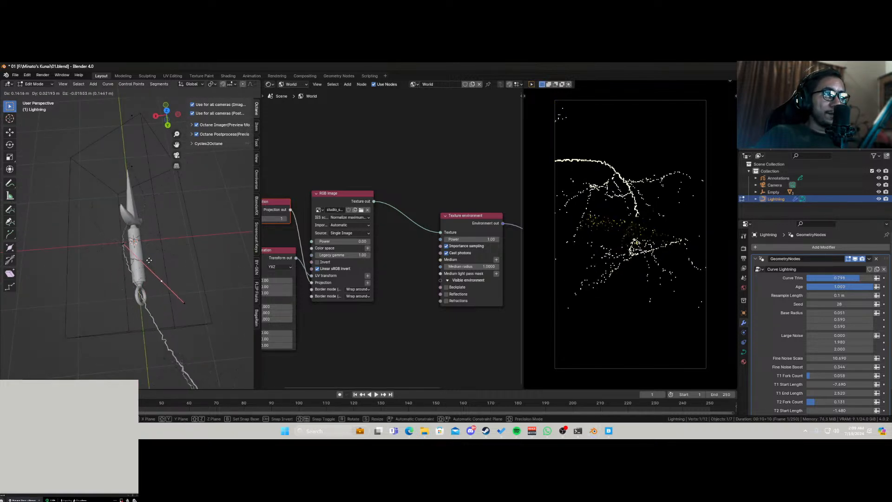
pyautogui.click(148, 259)
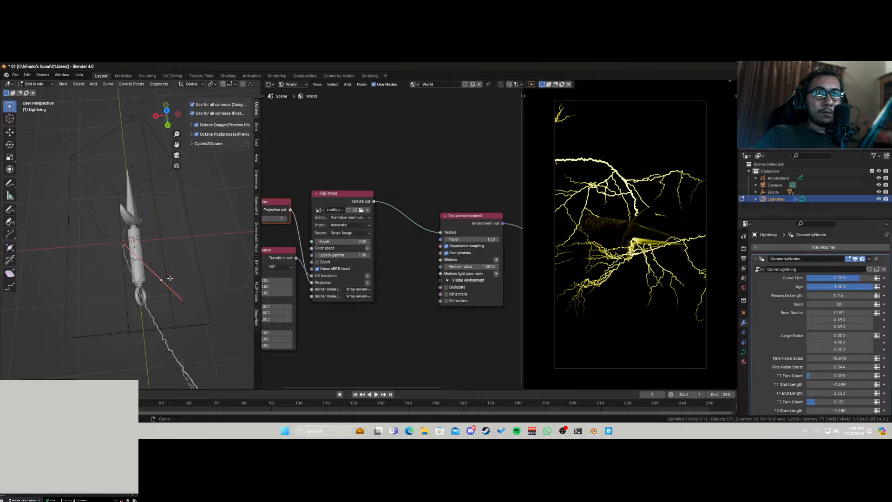
pyautogui.moveTo(170, 278); pyautogui.dragTo(185, 242, button='middle')
pyautogui.press('g')
pyautogui.press('z')
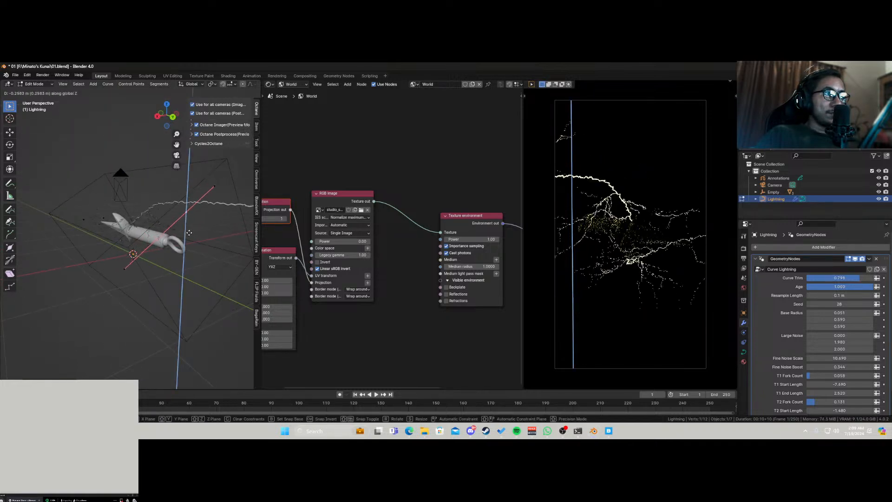
pyautogui.click(184, 239)
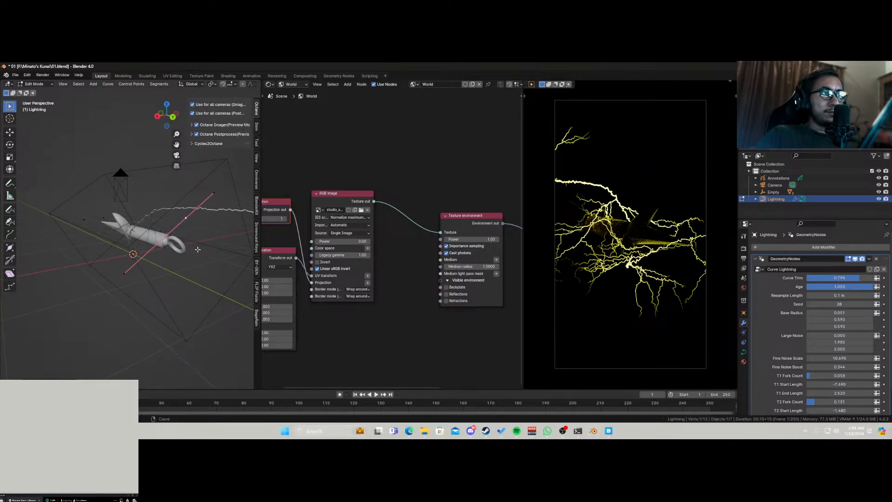
# Lower the lightning curve's far end point behind the kunai's ring and save the file.
pyautogui.moveTo(198, 250); pyautogui.dragTo(217, 235, button='middle')
pyautogui.press('g')
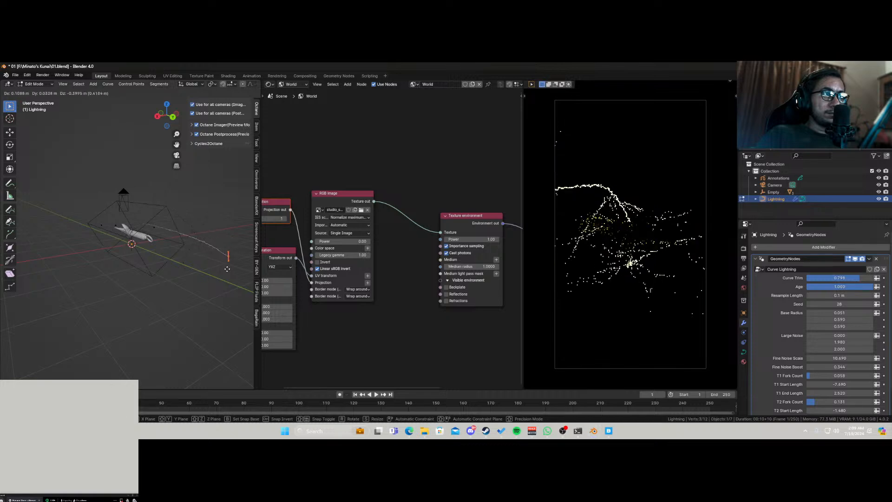
pyautogui.click(224, 275)
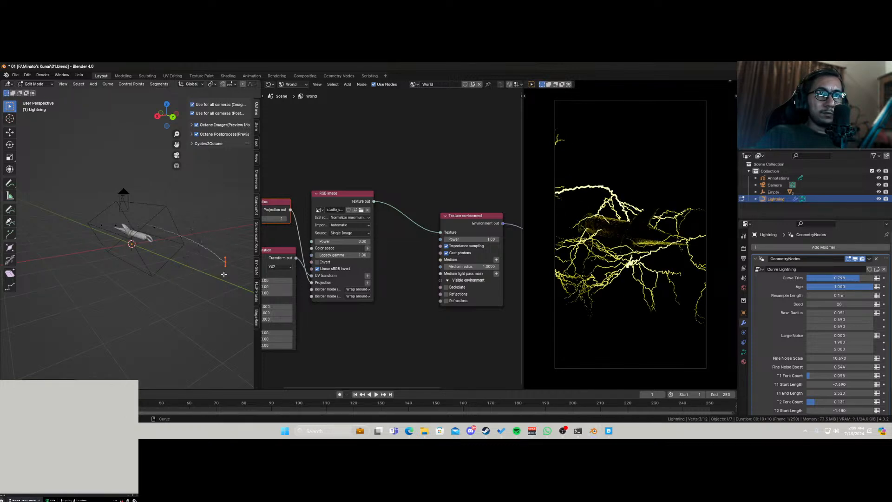
pyautogui.hotkey('ctrl', 's')
# Reposition the lightning curve's control points around the kunai's blade, moving the end one out past the tip, and save the file.
pyautogui.moveTo(167, 251); pyautogui.dragTo(111, 239, button='middle')
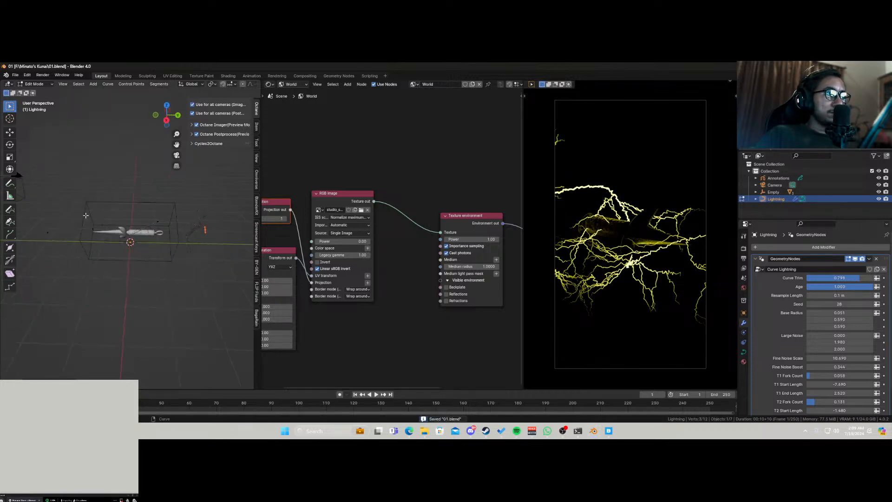
pyautogui.press('g')
pyautogui.click(129, 242)
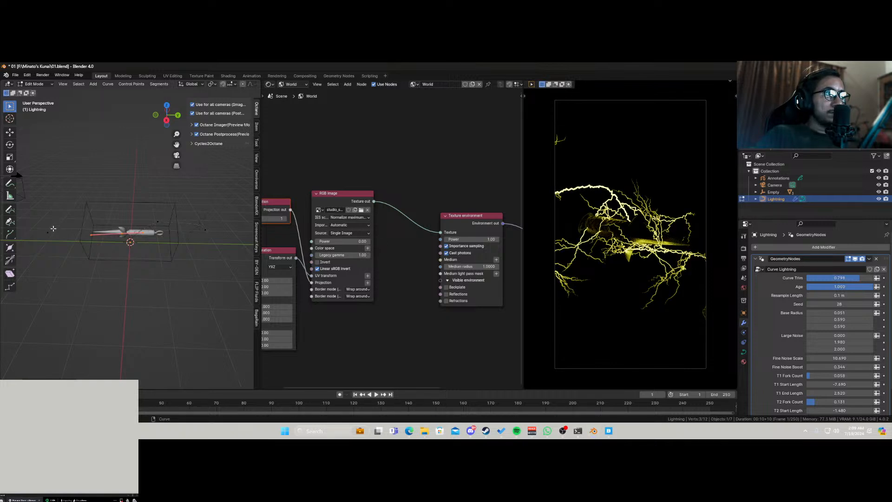
pyautogui.press('g')
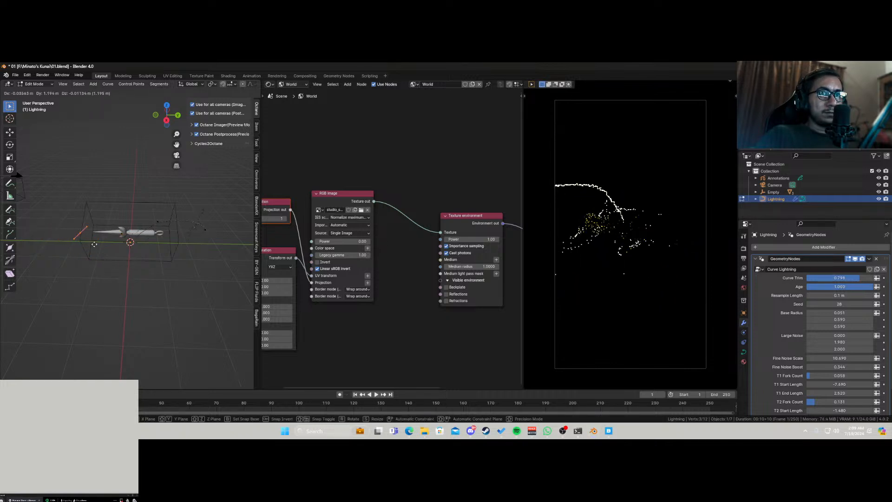
pyautogui.click(94, 245)
pyautogui.hotkey('ctrl', 's')
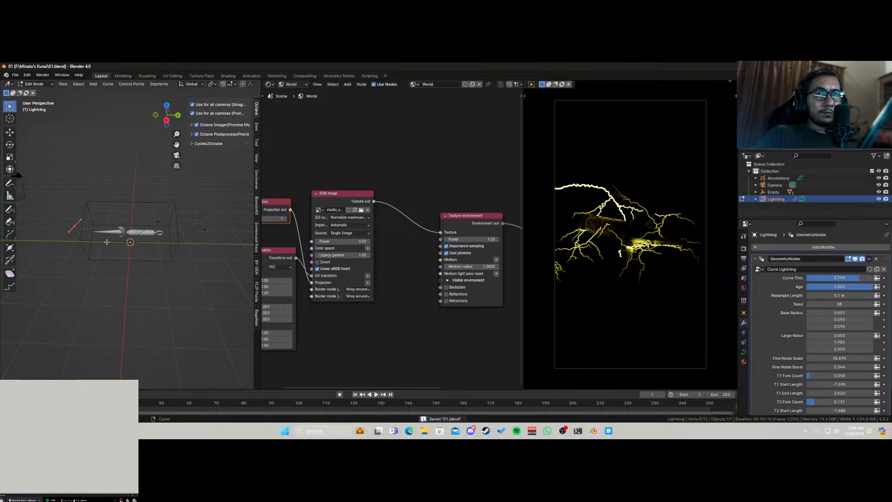
# Set the transform pivot to the 3D Cursor and rotate the camera around the global Z axis by about -7.5°.
pyautogui.press('Tab')
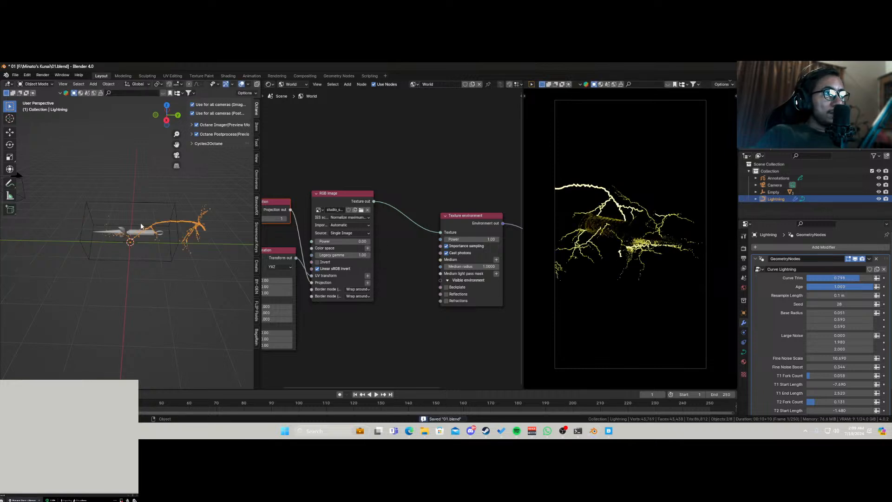
pyautogui.press('KP_0')
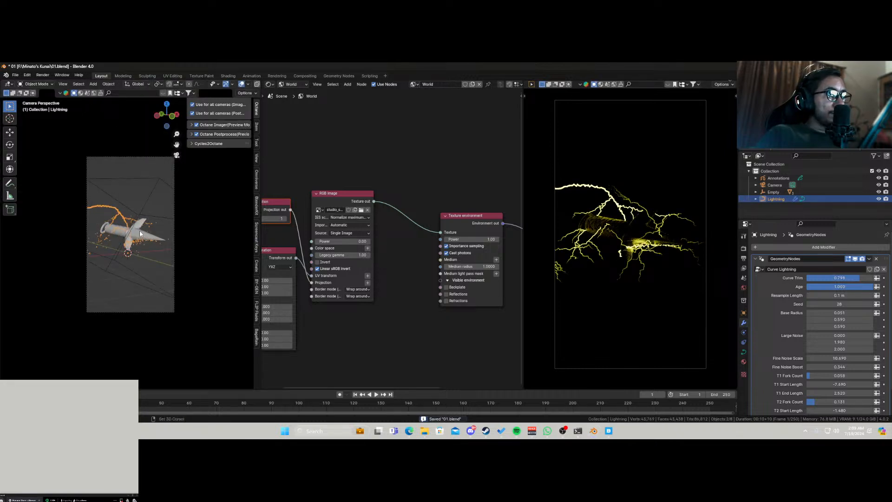
pyautogui.click(166, 313)
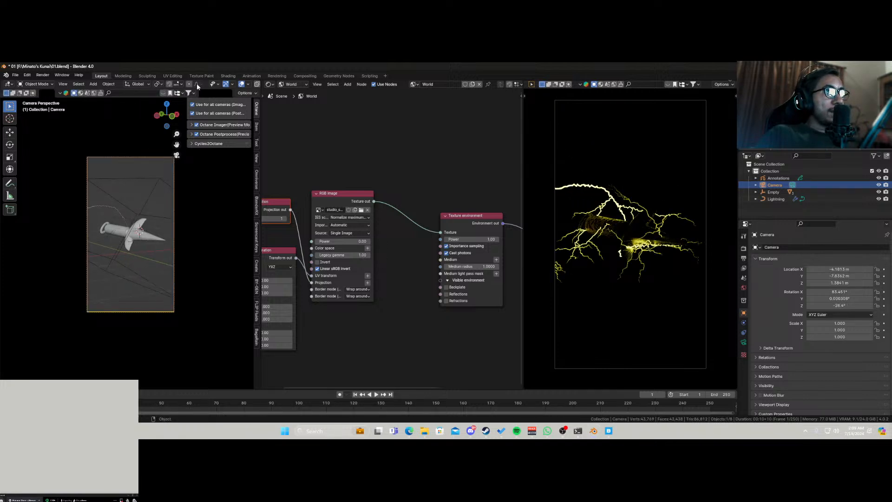
pyautogui.click(160, 83)
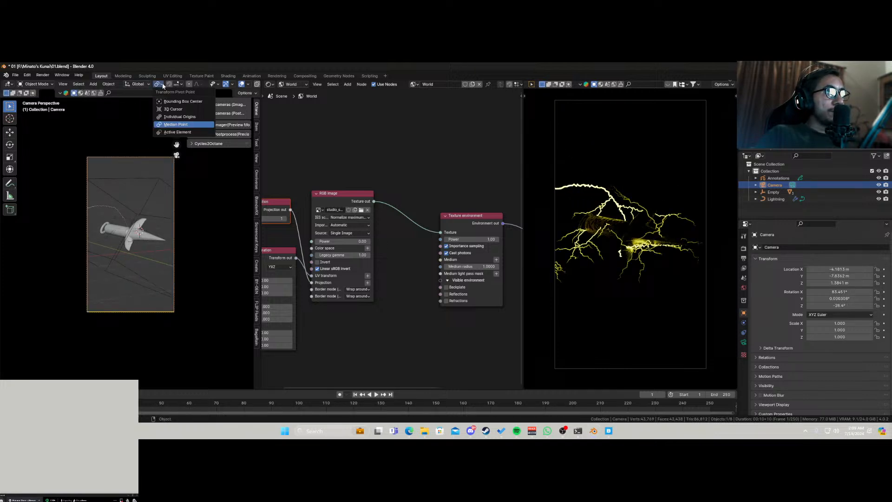
pyautogui.click(178, 113)
pyautogui.press('r')
pyautogui.press('z')
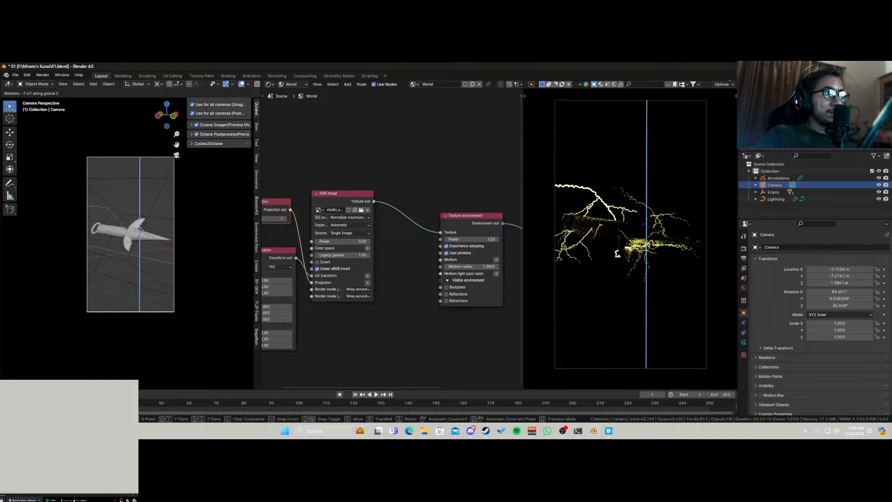
pyautogui.click(165, 248)
# Pull the camera back along its local Z axis and rotate it about 12° around the global Z axis.
pyautogui.press('g')
pyautogui.press('z')
pyautogui.press('z')
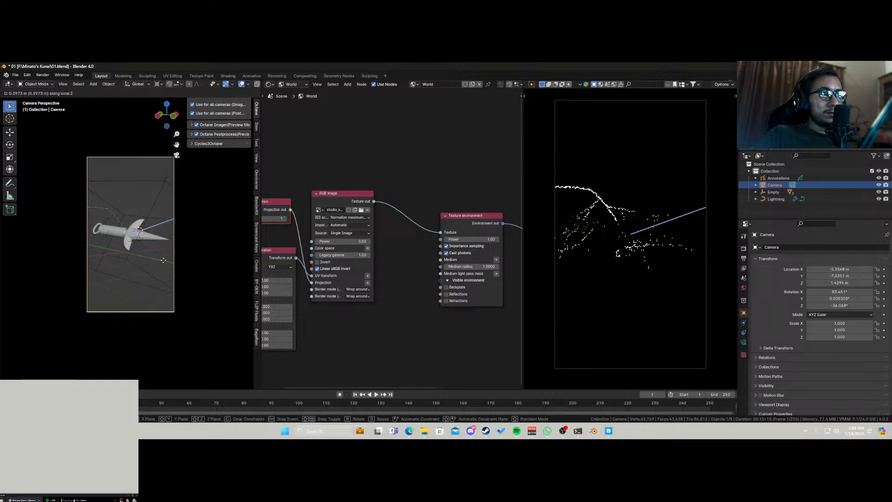
pyautogui.click(163, 264)
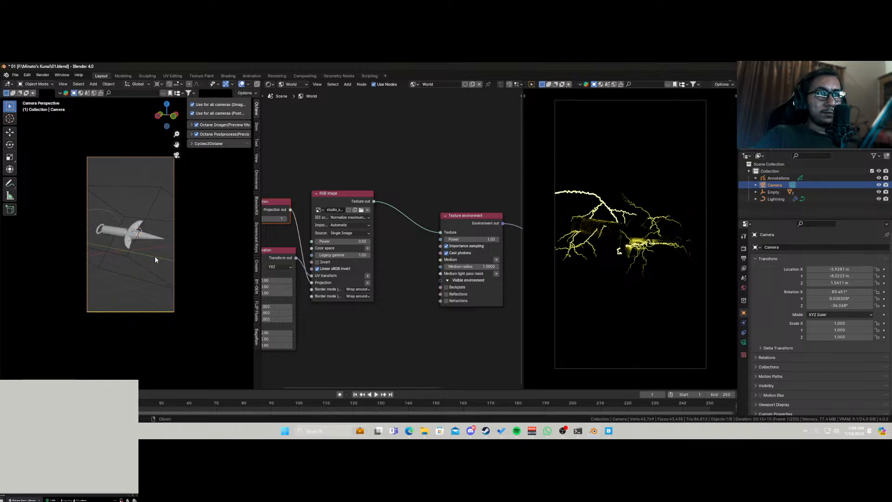
pyautogui.press('r')
pyautogui.press('z')
pyautogui.press('z')
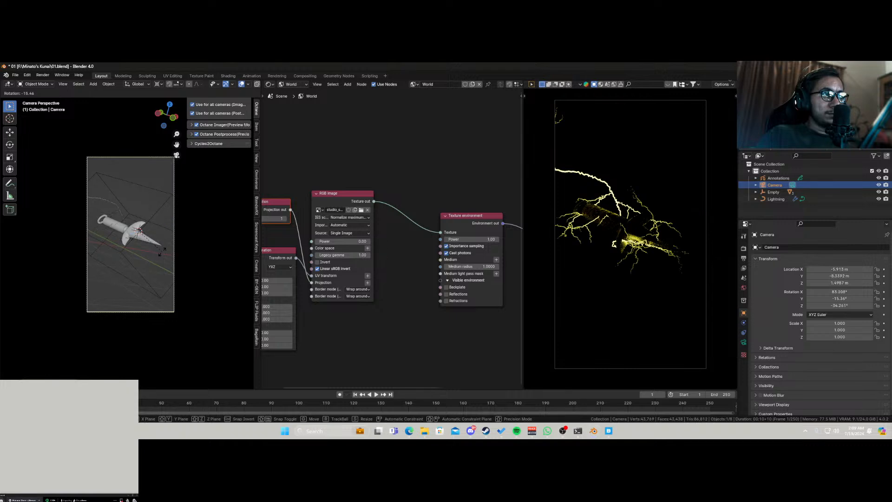
pyautogui.press('z')
pyautogui.press('z')
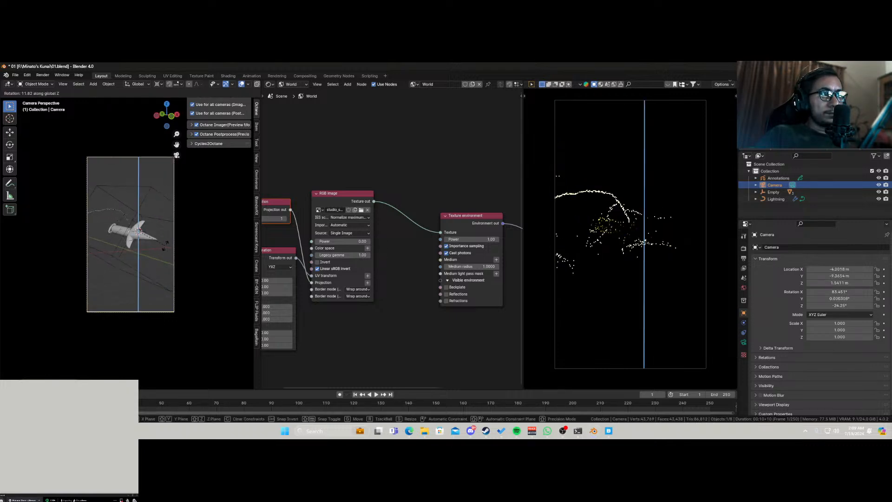
pyautogui.click(165, 246)
# Raise the lightning curve's Curve Trim to about 0.93 in its Geometry Nodes modifier.
pyautogui.moveTo(157, 254)
pyautogui.mouseDown(button='middle')
pyautogui.moveTo(132, 261)
pyautogui.moveTo(138, 233)
pyautogui.moveTo(110, 242)
pyautogui.moveTo(145, 252)
pyautogui.mouseUp(button='middle')
pyautogui.click(138, 232)
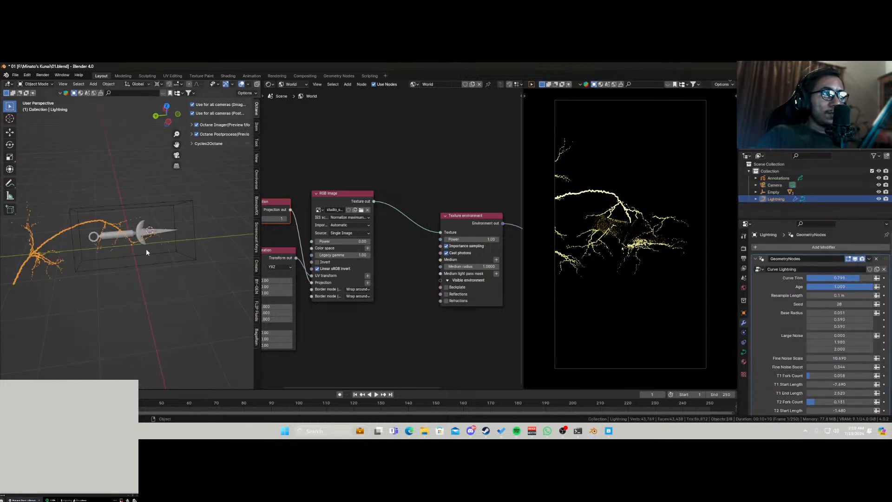
pyautogui.scroll(3, 152, 255)
pyautogui.moveTo(850, 277); pyautogui.dragTo(867, 278)
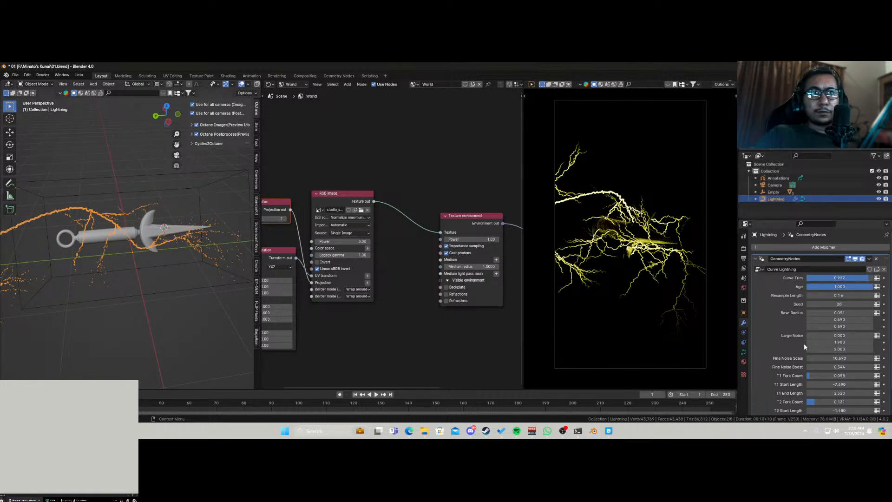
# Shift the curve's control point near the kunai's guard slightly upward and save the file.
pyautogui.press('Tab')
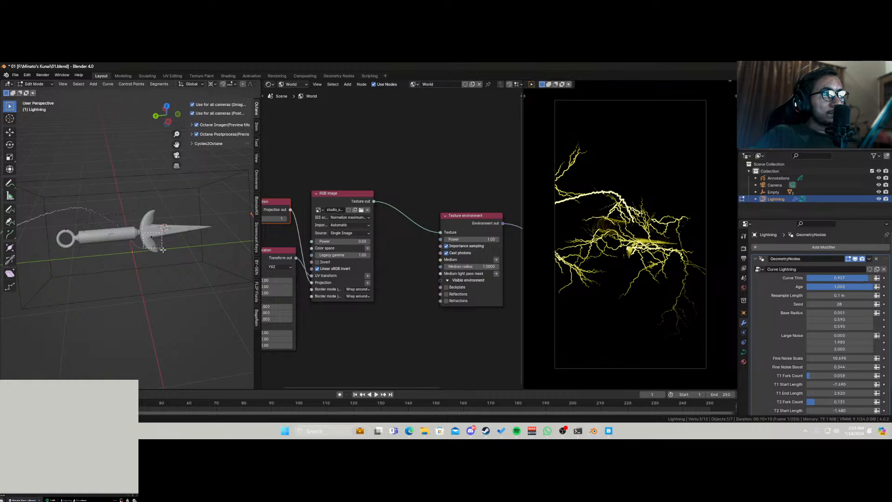
pyautogui.moveTo(163, 250); pyautogui.dragTo(162, 248)
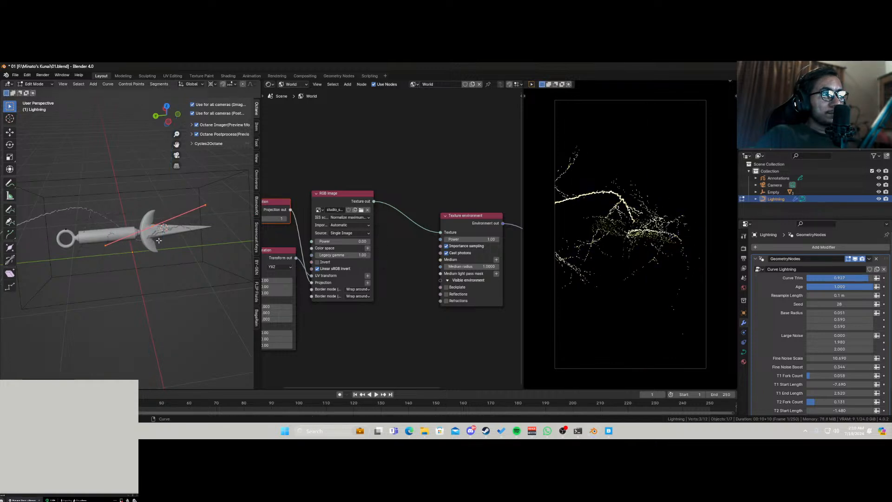
pyautogui.hotkey('ctrl', 's')
# Move the control point near the guard down and out to the side of the blade.
pyautogui.moveTo(175, 254); pyautogui.dragTo(96, 263, button='middle')
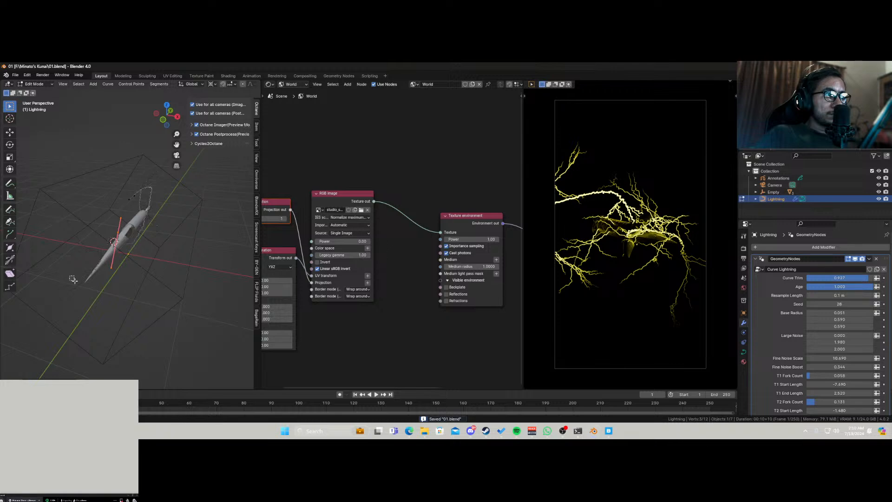
pyautogui.press('s')
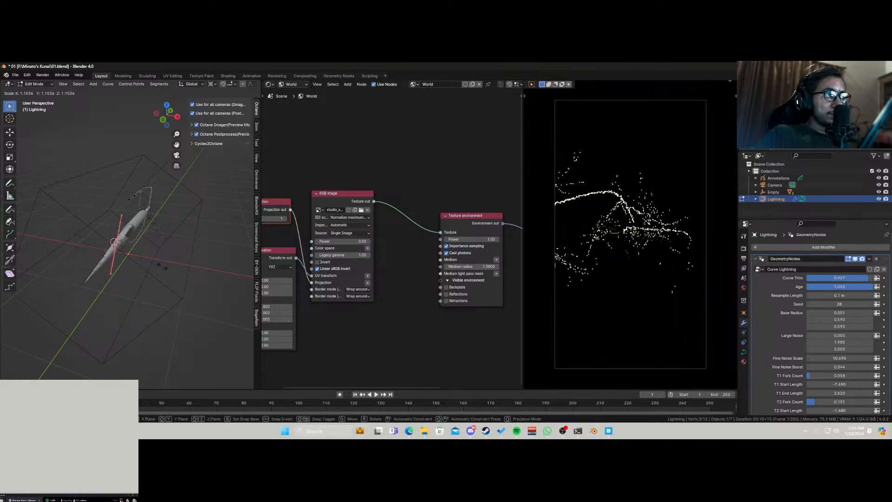
pyautogui.click(147, 269)
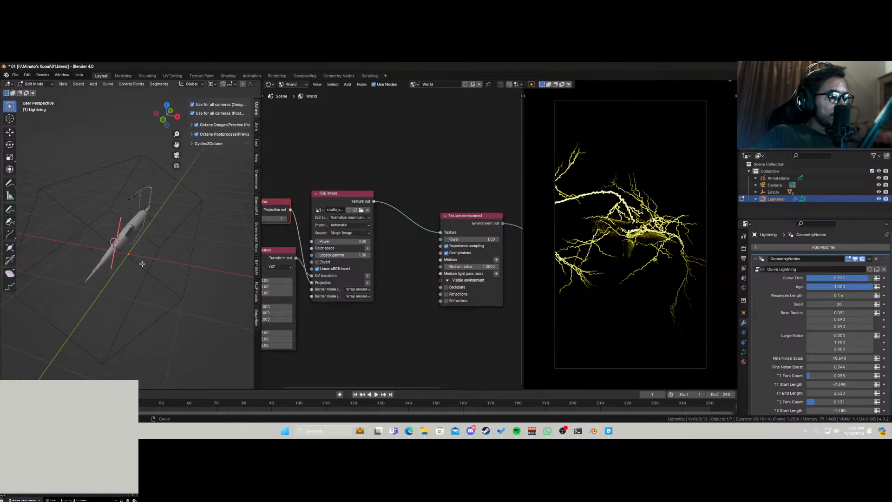
pyautogui.press('g')
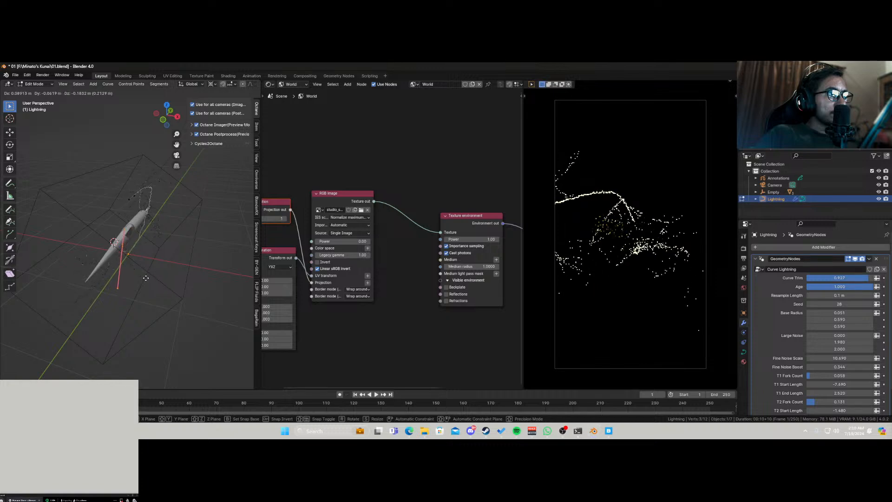
pyautogui.click(146, 277)
# Scale up the handles of the control point beside the guard by more than 1.5 times and save the file.
pyautogui.moveTo(132, 279); pyautogui.dragTo(175, 254, button='middle')
pyautogui.scroll(4, 172, 272)
pyautogui.press('s')
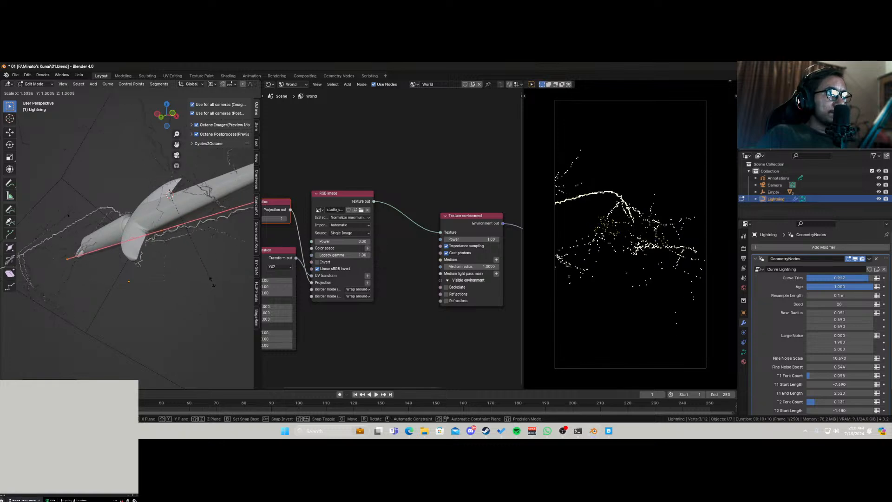
pyautogui.click(214, 296)
pyautogui.hotkey('ctrl', 's')
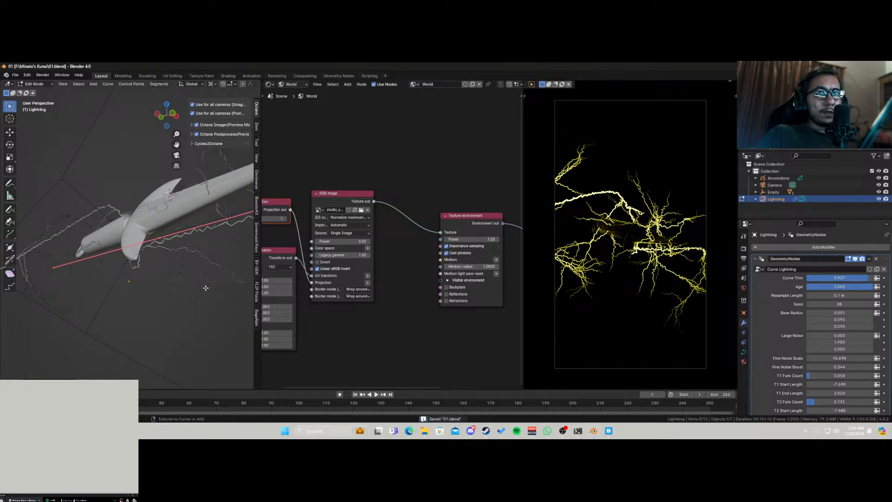
# Set the lightning's T1 Fork Count to 0.053 and T1 Start Length to -9.810, then save the file.
pyautogui.scroll(-2, 823, 349)
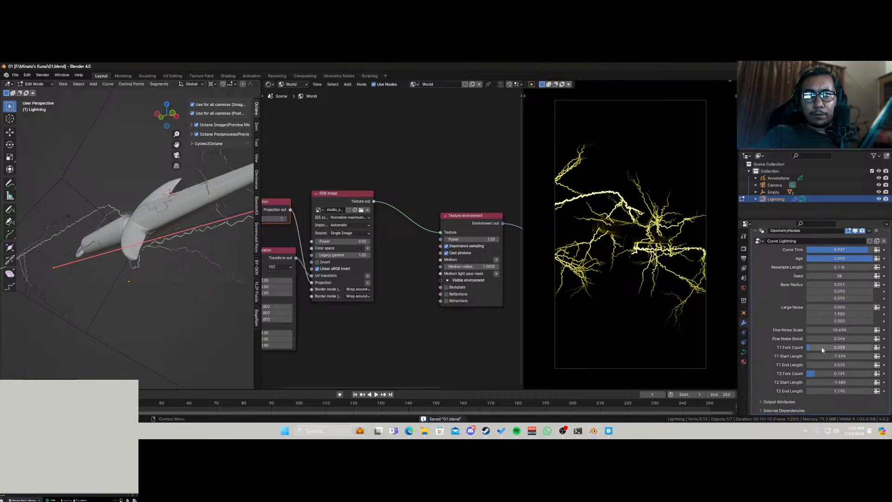
pyautogui.moveTo(822, 349); pyautogui.dragTo(822, 347)
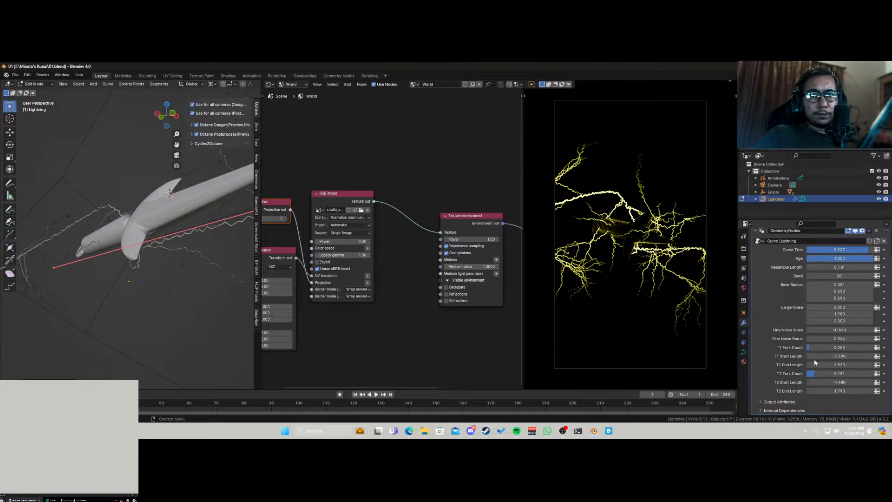
pyautogui.moveTo(815, 357); pyautogui.dragTo(817, 357)
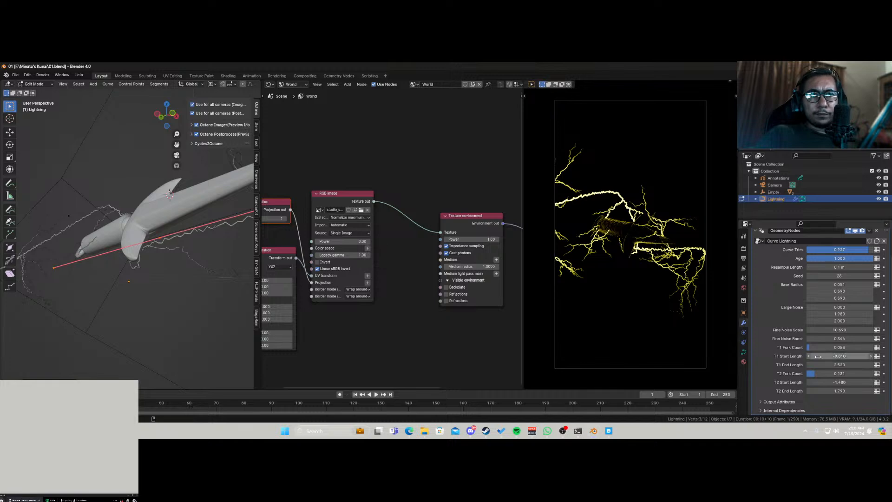
pyautogui.hotkey('ctrl', 's')
# Set the lightning's T2 Fork Count to 0.188 and T2 Start Length to -0.650.
pyautogui.moveTo(833, 374); pyautogui.dragTo(850, 375)
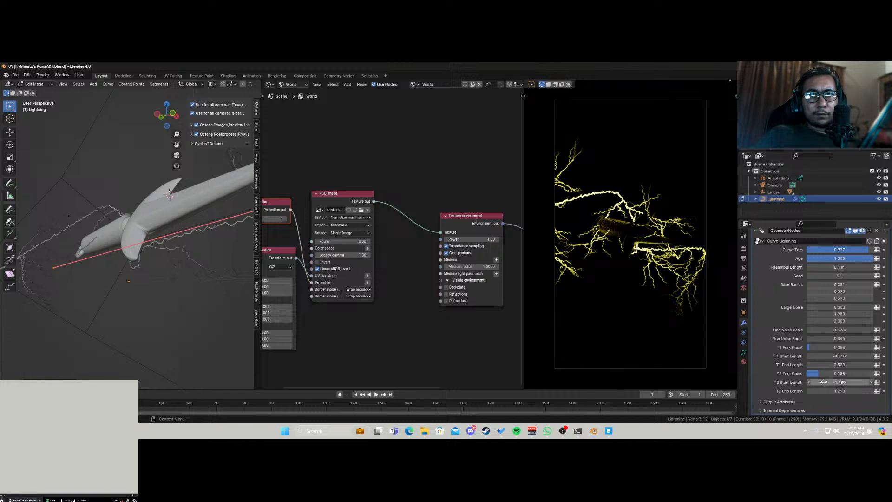
pyautogui.moveTo(824, 382); pyautogui.dragTo(825, 382)
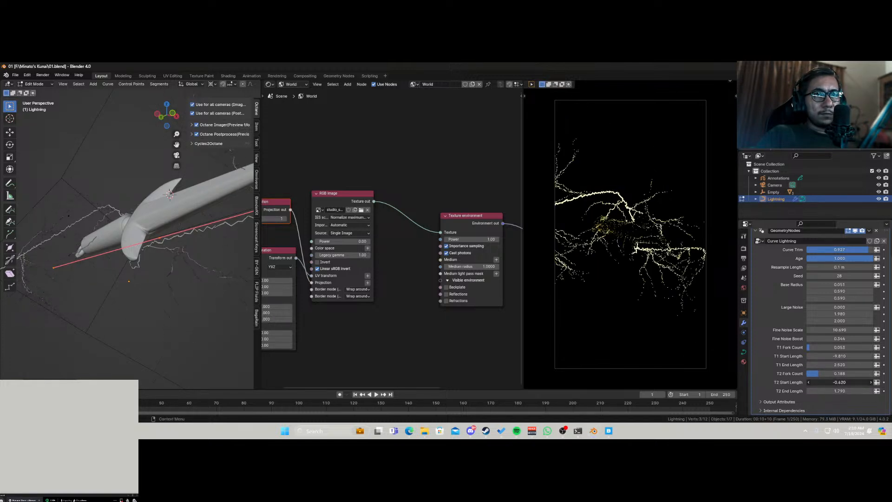
pyautogui.moveTo(826, 382); pyautogui.dragTo(825, 382)
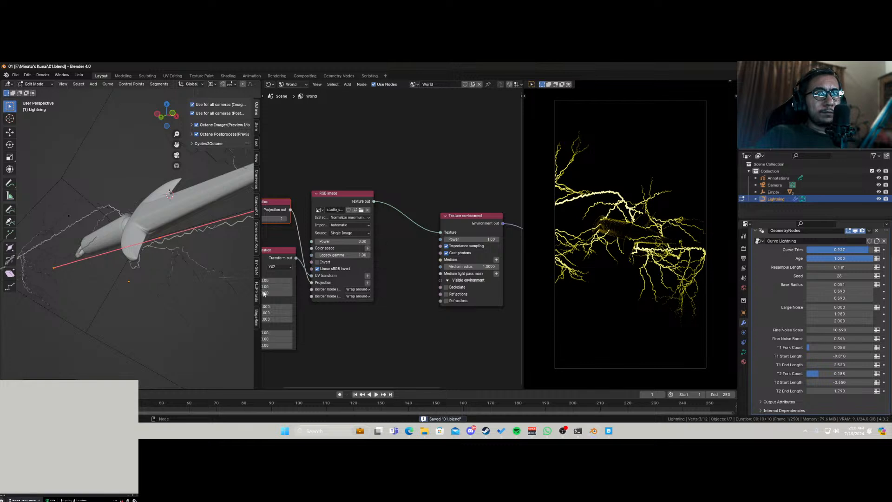
# Leave curve editing, clear the selection and add an Octane Area Light above the kunai.
pyautogui.scroll(-5, 133, 269)
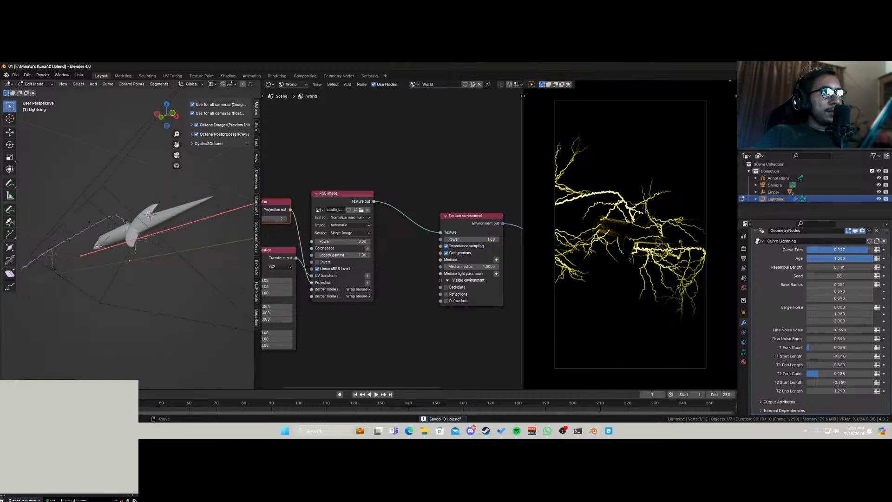
pyautogui.moveTo(132, 269); pyautogui.dragTo(128, 303, button='middle')
pyautogui.scroll(-4, 132, 227)
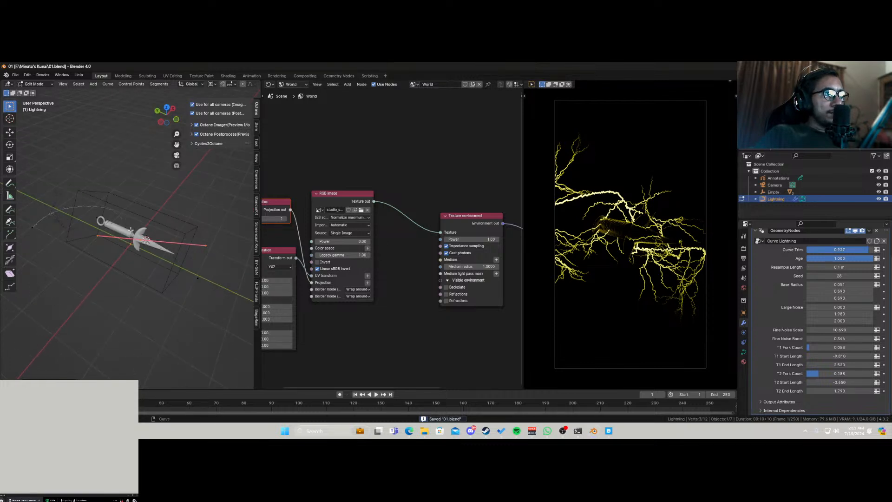
pyautogui.press('Tab')
pyautogui.keyDown('shift'); pyautogui.click(139, 237); pyautogui.keyUp('shift')
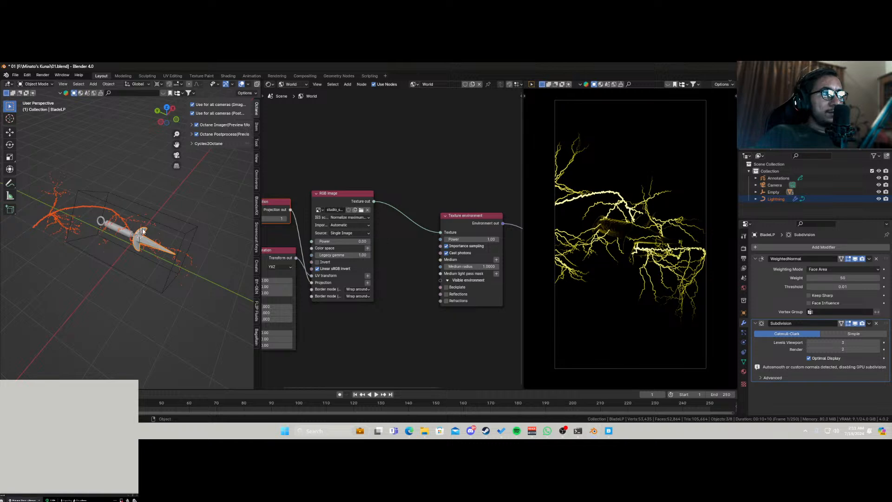
pyautogui.hotkey('alt', 'a')
pyautogui.hotkey('shift', 'a')
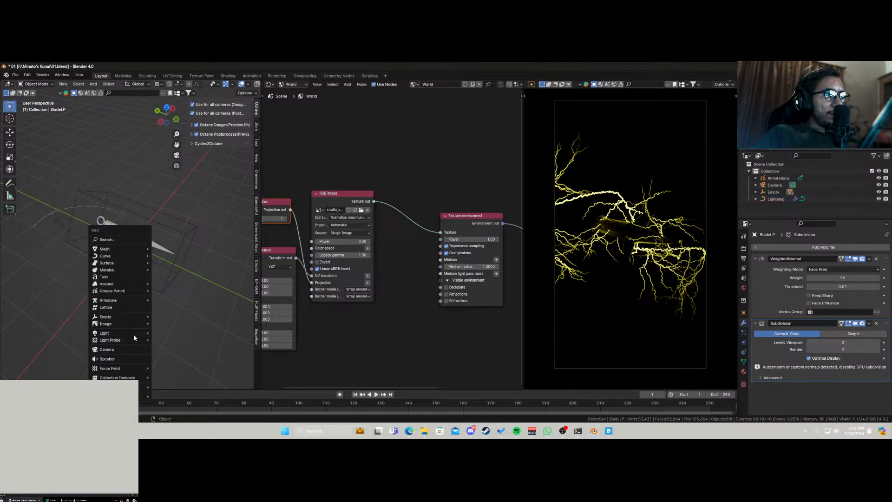
pyautogui.moveTo(141, 333)
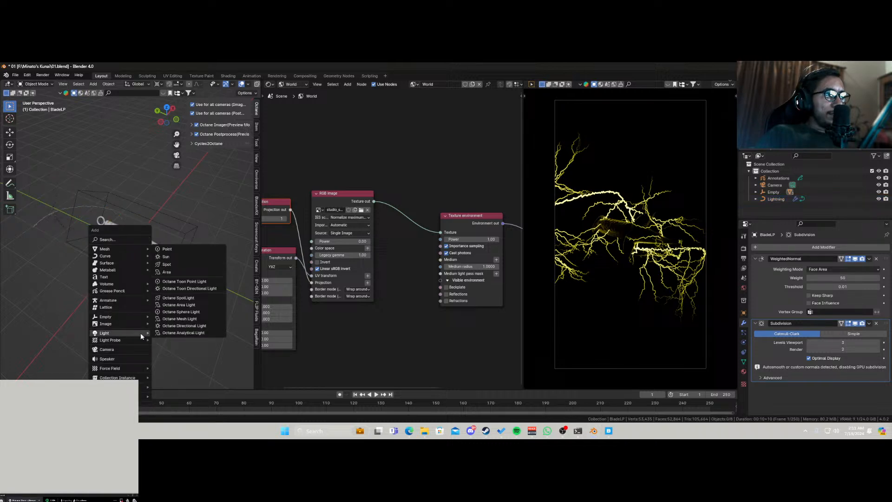
pyautogui.click(202, 306)
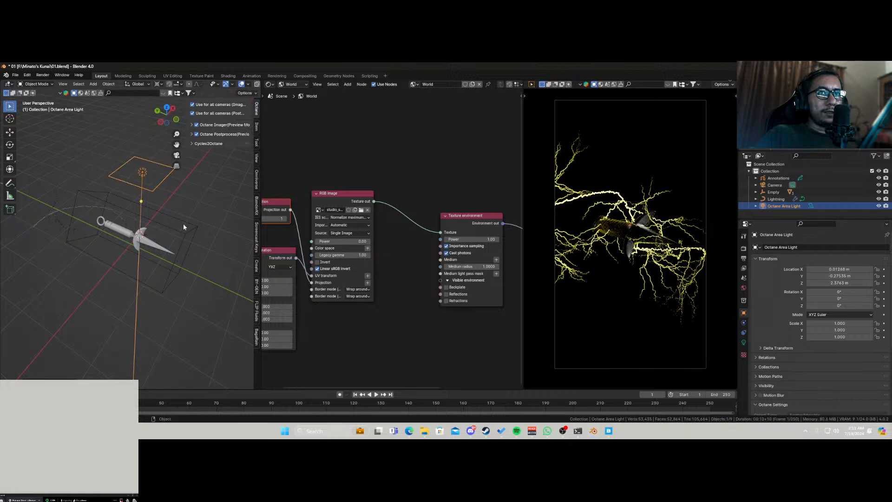
# Stretch the area light above the kunai along the global Y axis to a Y scale of about 2.3.
pyautogui.press('s')
pyautogui.press('x')
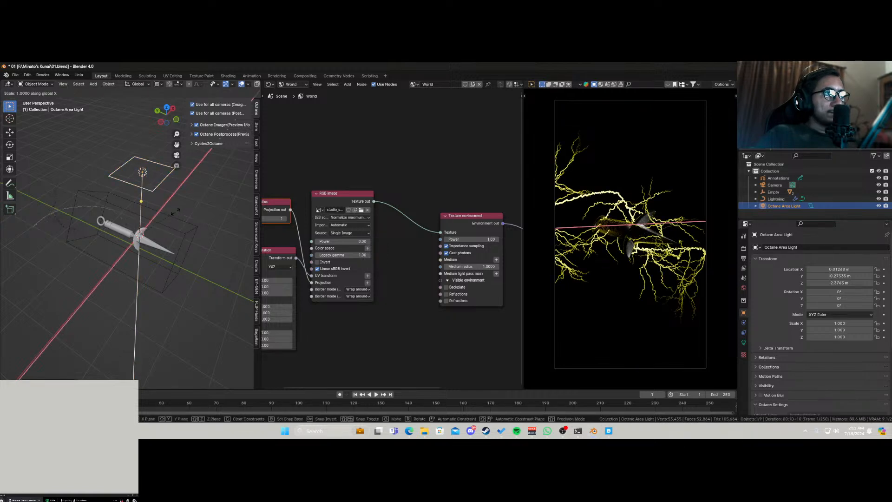
pyautogui.press('y')
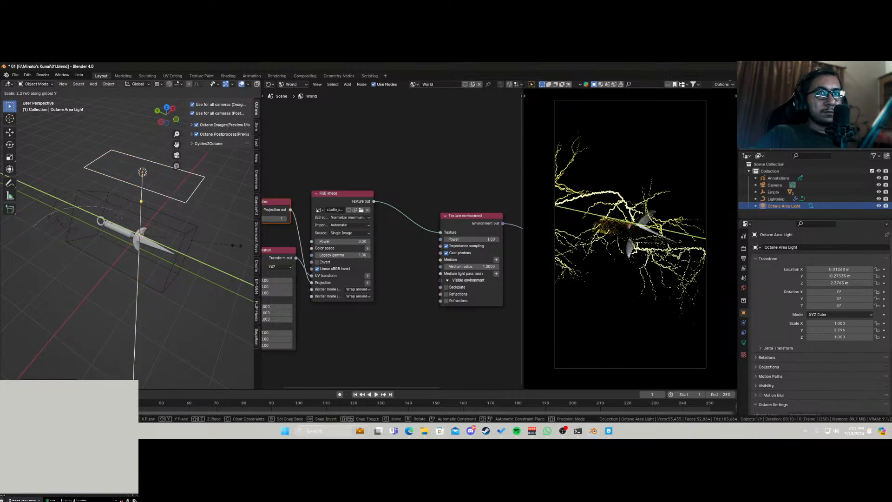
pyautogui.click(236, 245)
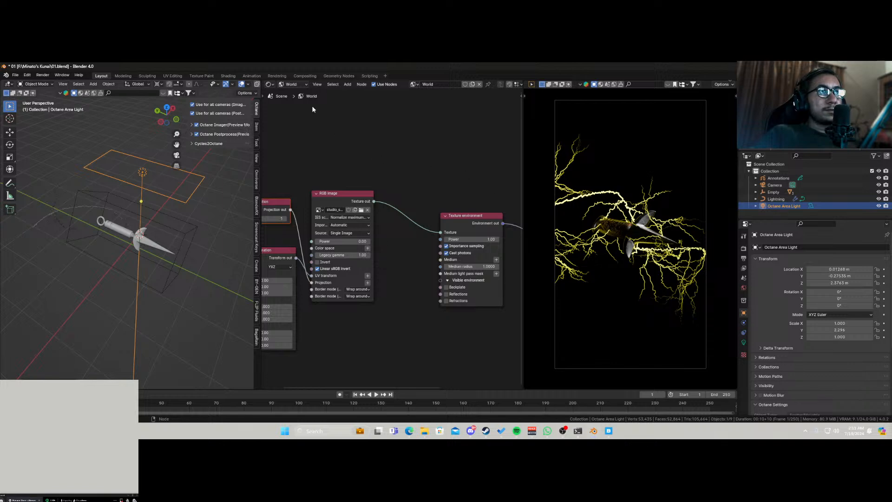
# Show the area light's object shader nodes and give its Texture emission a dark, desaturated blue-tinted colour.
pyautogui.click(292, 84)
pyautogui.click(295, 98)
pyautogui.moveTo(399, 255); pyautogui.dragTo(344, 232, button='middle')
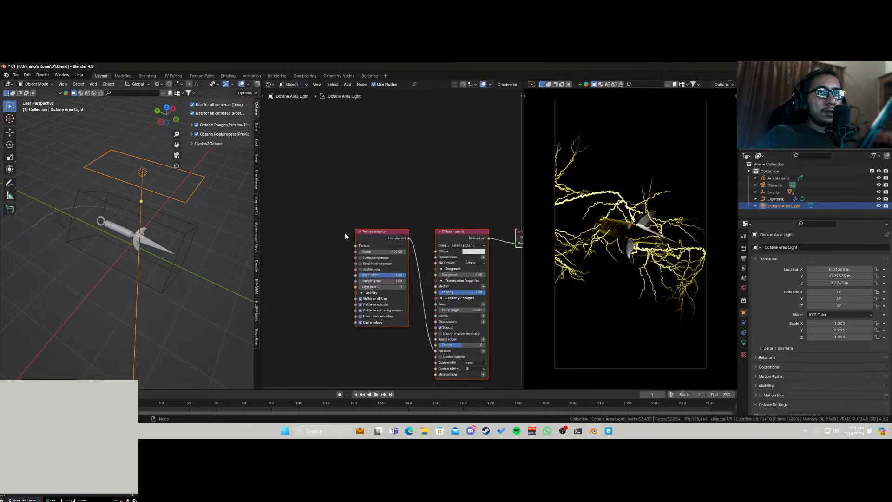
pyautogui.scroll(4, 345, 232)
pyautogui.click(399, 252)
pyautogui.click(427, 128)
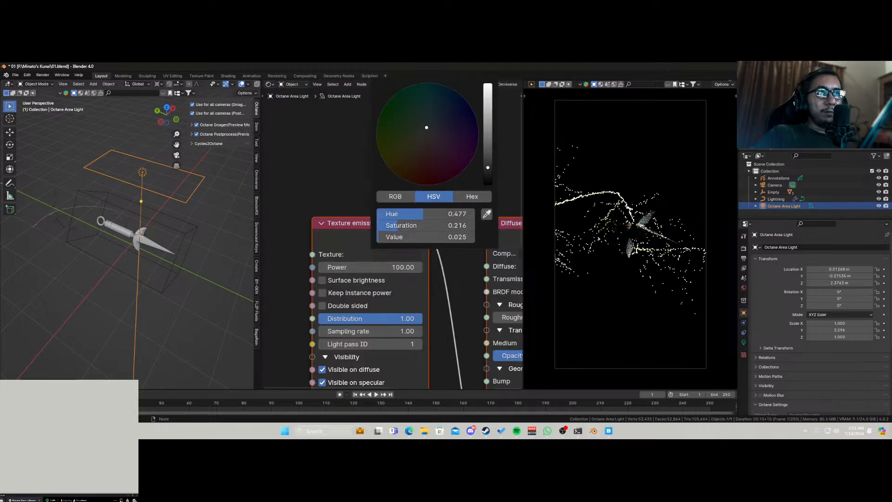
pyautogui.moveTo(427, 127); pyautogui.dragTo(430, 122)
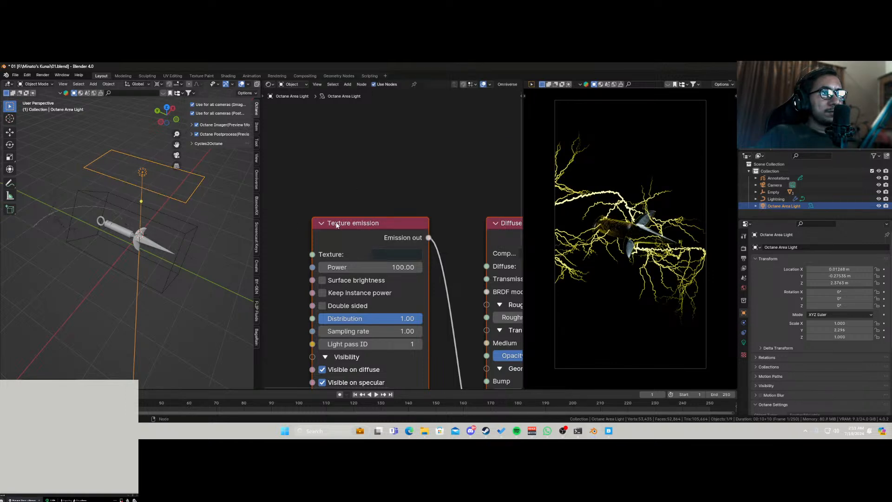
# Rotate the area light about 60° around the global Y axis so it shines on the kunai from the side.
pyautogui.click(163, 195)
pyautogui.press('r')
pyautogui.press('x')
pyautogui.press('x')
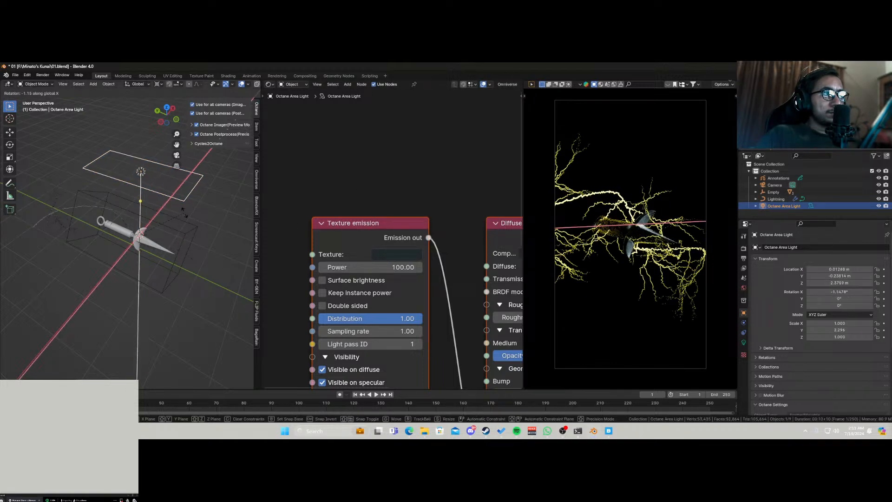
pyautogui.press('y')
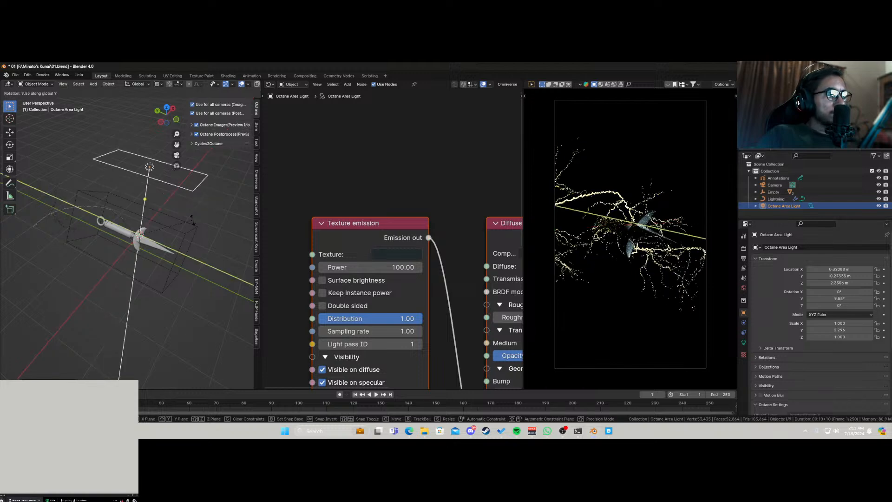
pyautogui.click(174, 258)
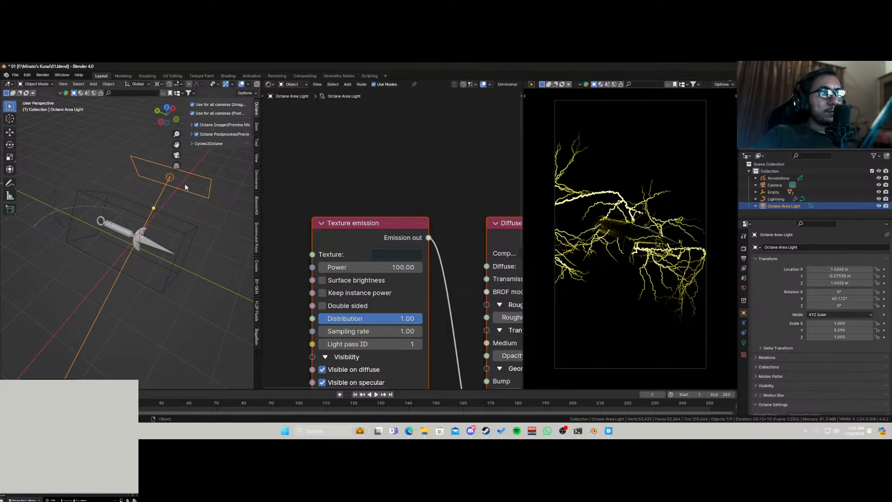
# Move the area light inward along its local Z axis to X about 0.54 m, and lower it to Z about 0.57 m.
pyautogui.press('g')
pyautogui.press('z')
pyautogui.press('z')
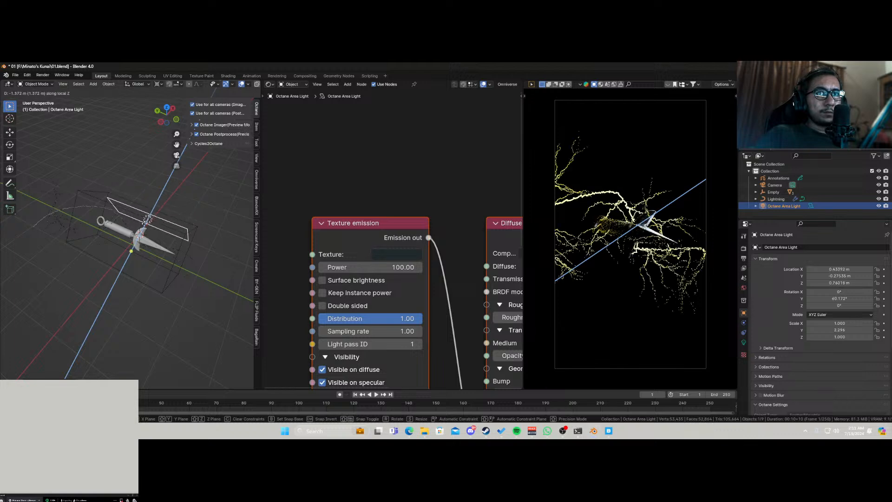
pyautogui.click(148, 218)
pyautogui.press('g')
pyautogui.press('z')
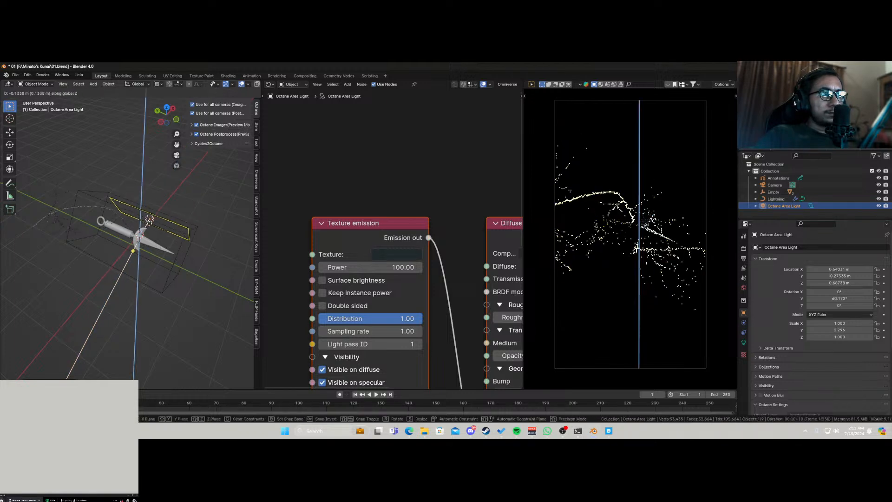
pyautogui.click(153, 227)
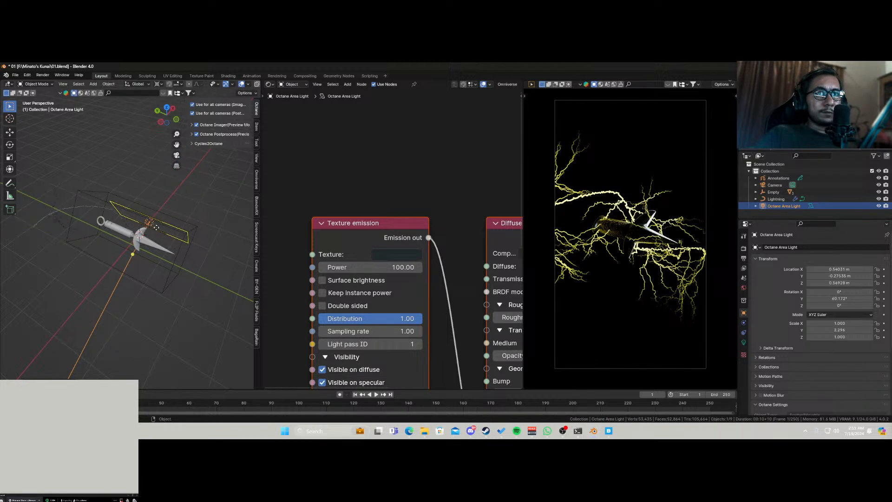
# Lengthen the area light along its local Y axis to a Y scale of about 3.98.
pyautogui.press('s')
pyautogui.press('x')
pyautogui.press('x')
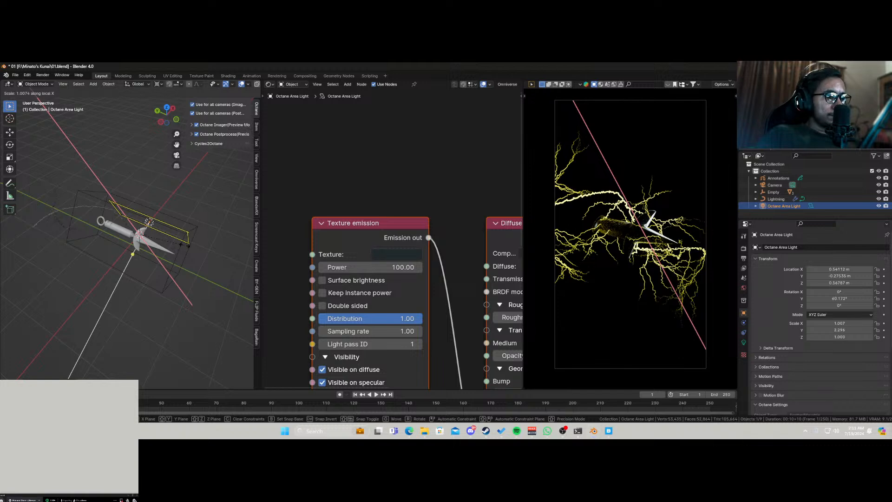
pyautogui.press('y')
pyautogui.press('y')
pyautogui.click(210, 275)
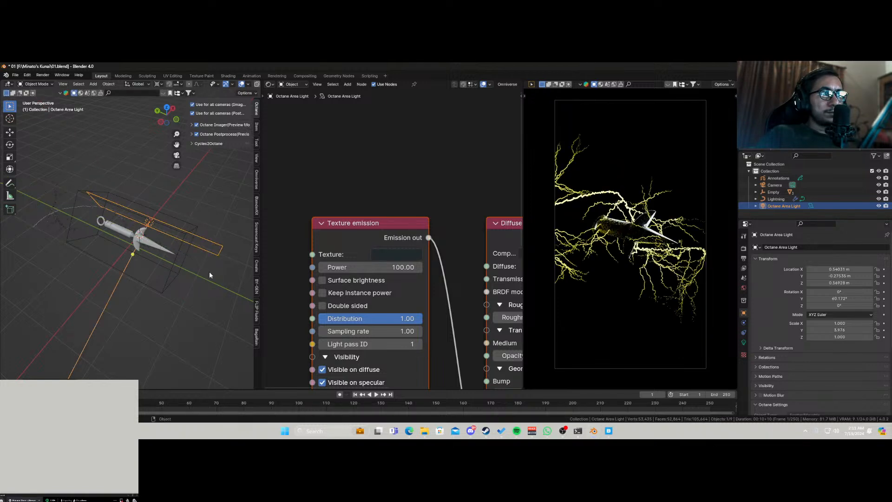
# Lower the area light slightly and pull it back along its local Z axis to X about 0.75 m, Z about 0.54 m.
pyautogui.press('g')
pyautogui.press('z')
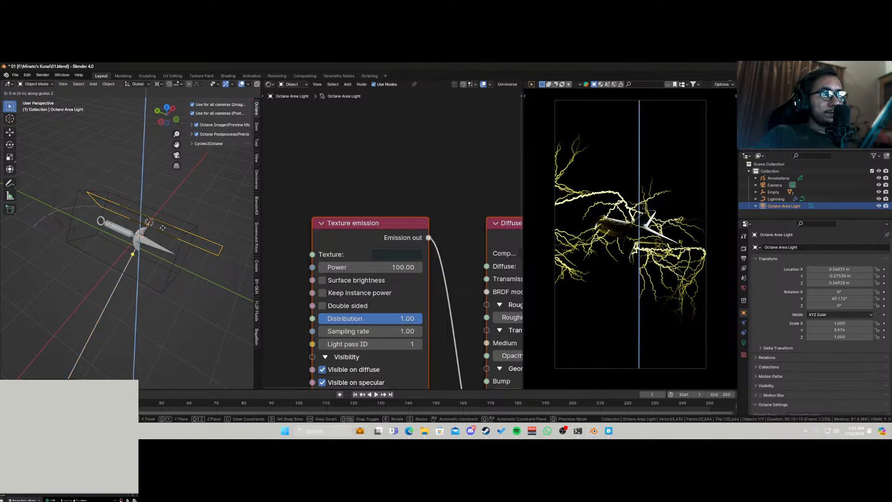
pyautogui.click(165, 232)
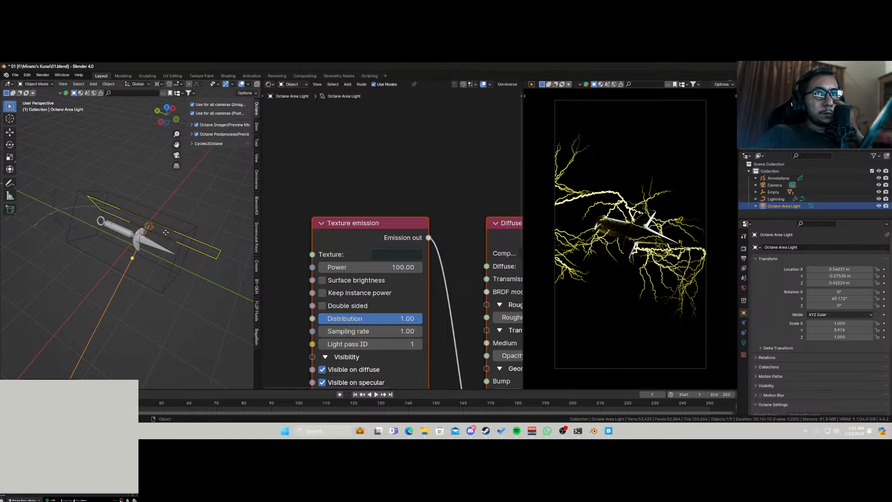
pyautogui.press('g')
pyautogui.press('z')
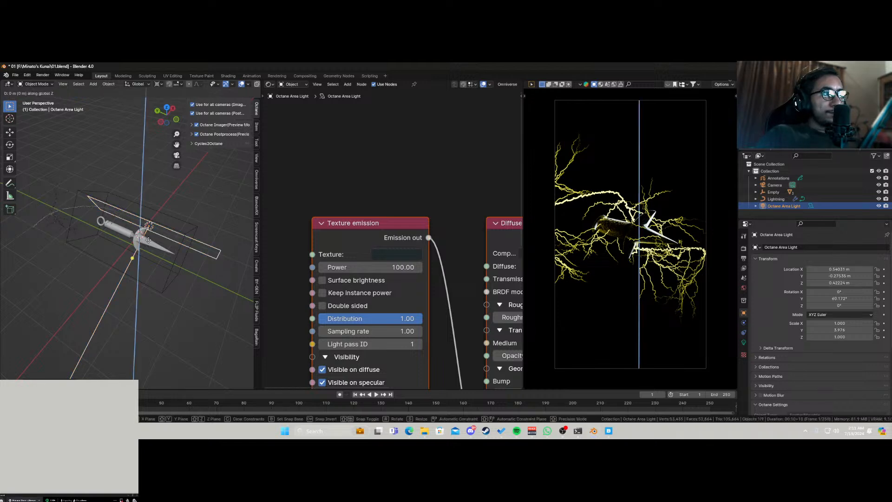
pyautogui.press('z')
pyautogui.click(156, 240)
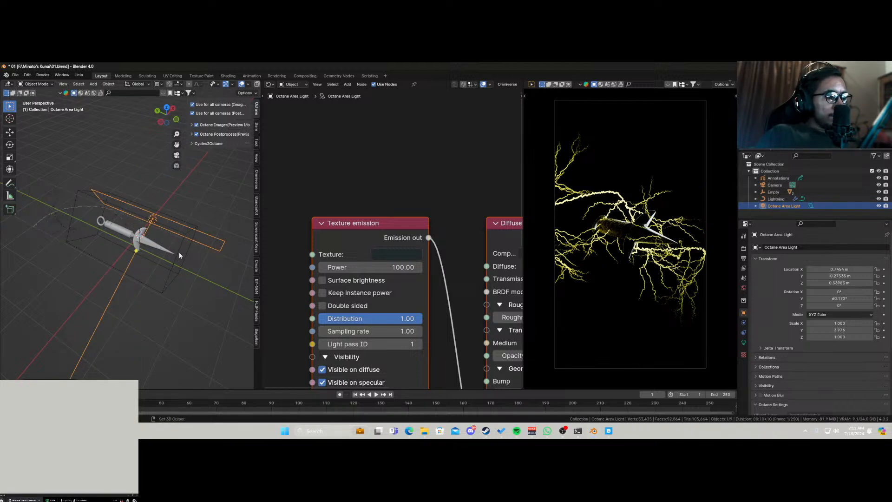
# Duplicate the area light and rotate the copy around the global Y axis to the kunai's opposite side, at about -165° Y rotation.
pyautogui.hotkey('shift', 'd')
pyautogui.press('r')
pyautogui.press('x')
pyautogui.press('x')
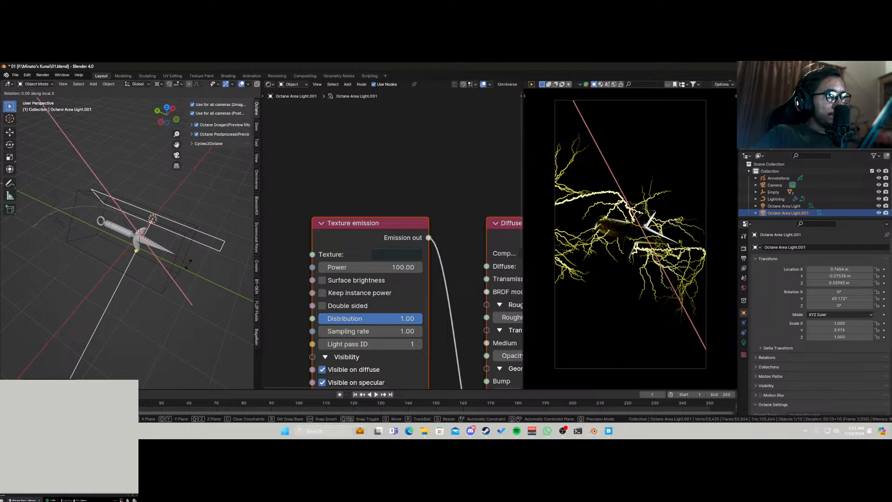
pyautogui.press('y')
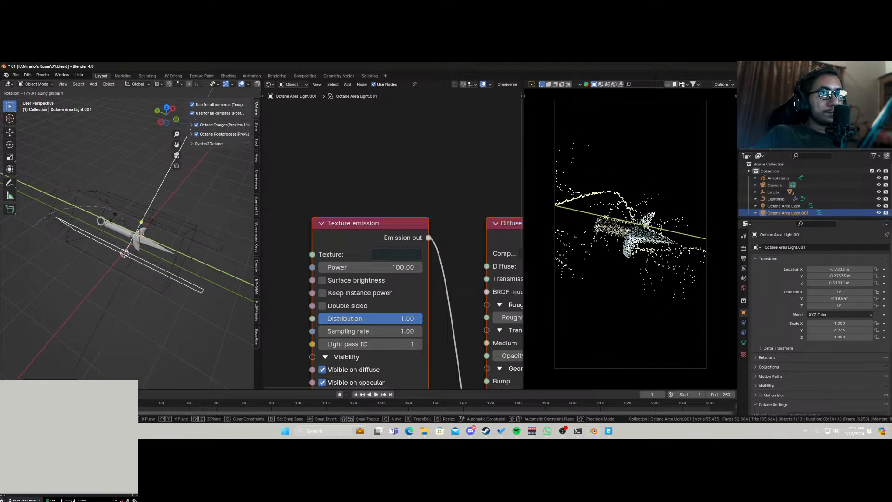
pyautogui.click(103, 245)
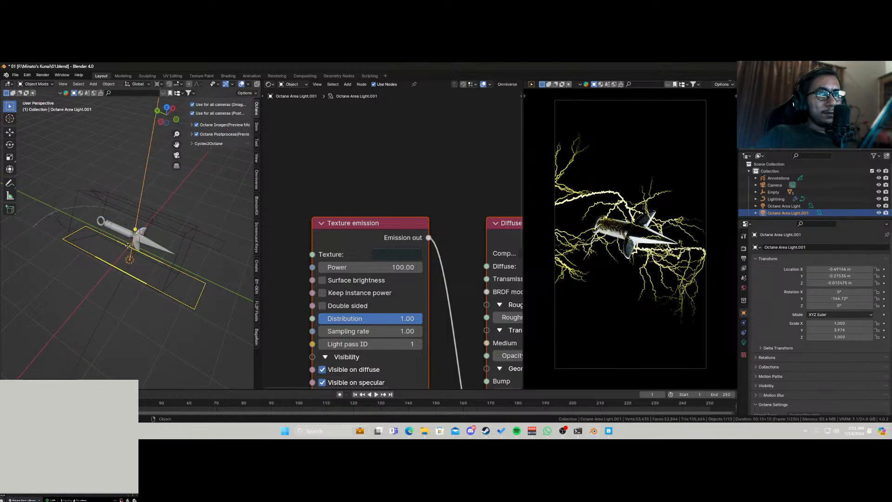
# Move the duplicated area light away from the kunai along its local Z axis to Z about -1.13 m.
pyautogui.press('g')
pyautogui.press('z')
pyautogui.press('z')
pyautogui.click(92, 271)
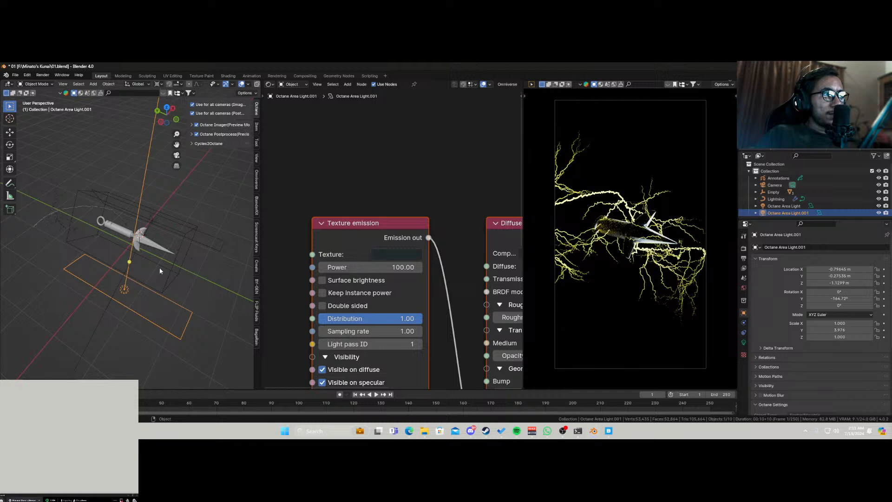
# Rotate the duplicated area light around global Y to about -121° and around global Z to about -37°.
pyautogui.press('r')
pyautogui.press('y')
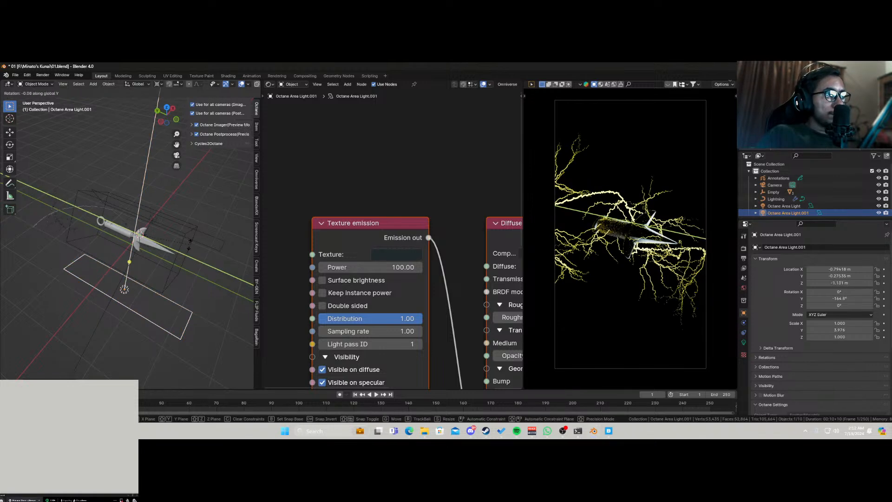
pyautogui.click(166, 271)
pyautogui.press('r')
pyautogui.press('z')
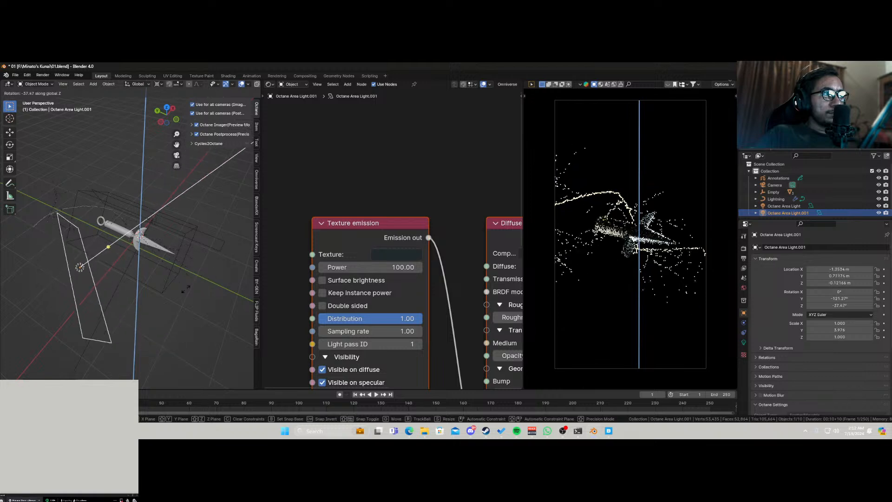
pyautogui.click(185, 287)
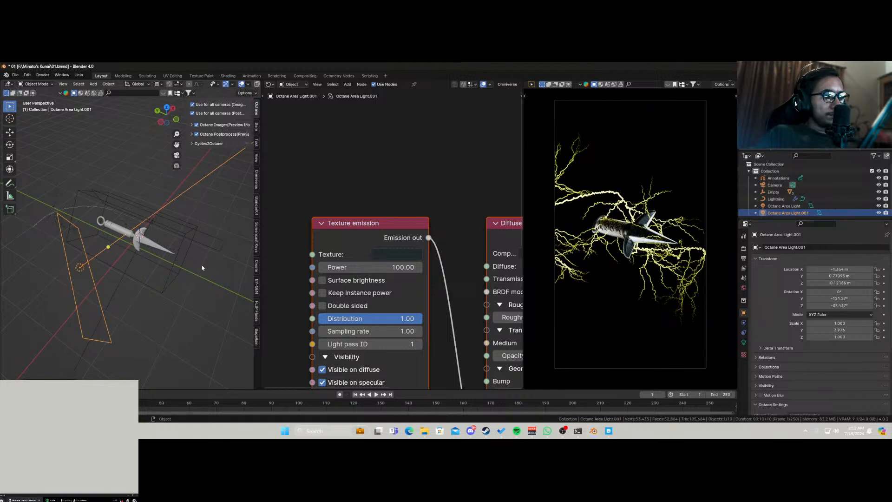
# Rotate the duplicated area light about 42° further around global Y and move it about 0.96 m outward along its local Z axis.
pyautogui.press('r')
pyautogui.press('x')
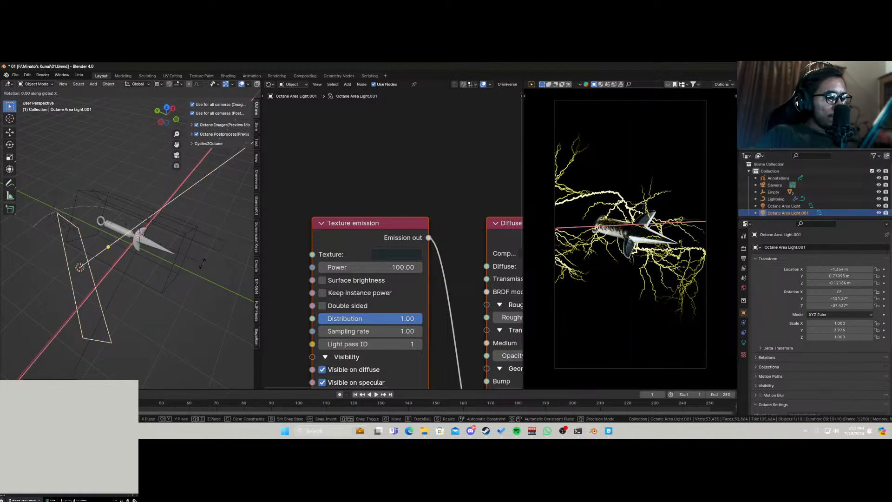
pyautogui.press('y')
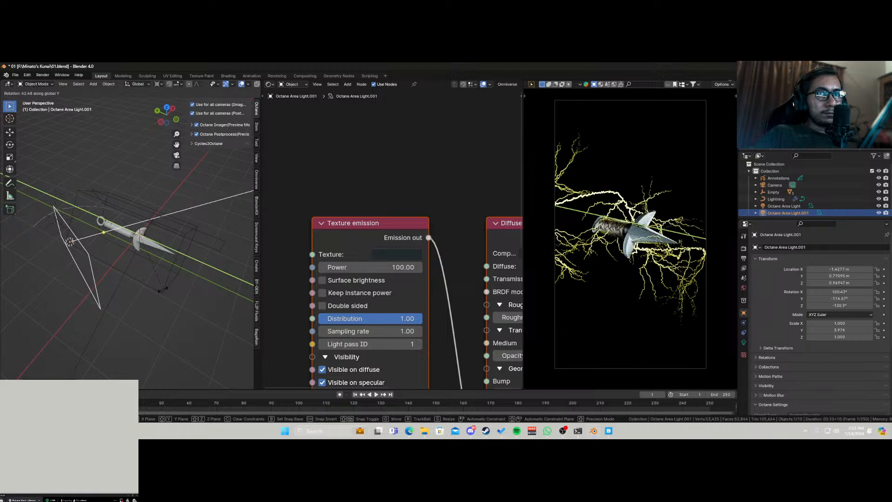
pyautogui.click(163, 287)
pyautogui.press('g')
pyautogui.press('z')
pyautogui.press('z')
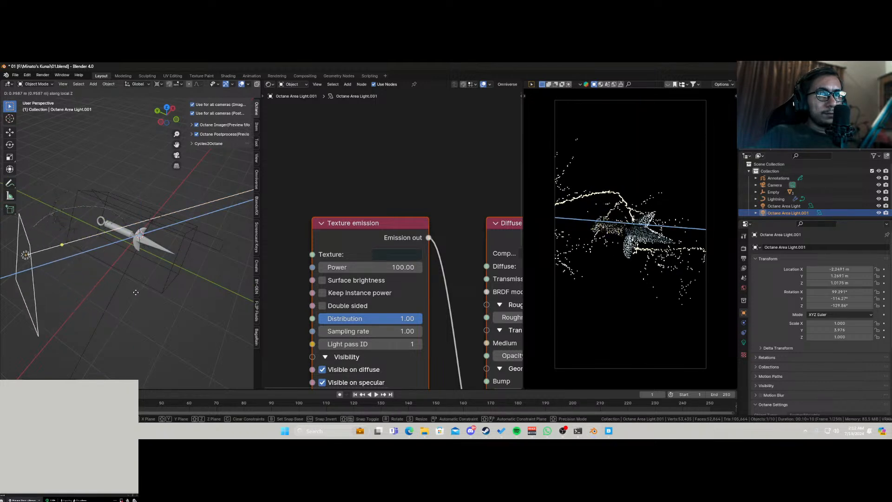
pyautogui.click(135, 292)
# Rotate the duplicated area light further around global Y, and about -46° around global Z, to light the handle and guard from above.
pyautogui.press('r')
pyautogui.press('x')
pyautogui.press('x')
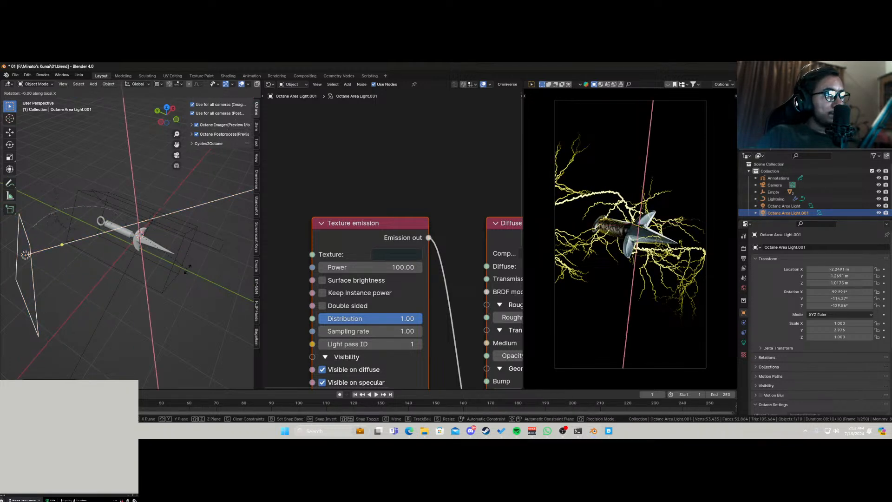
pyautogui.press('y')
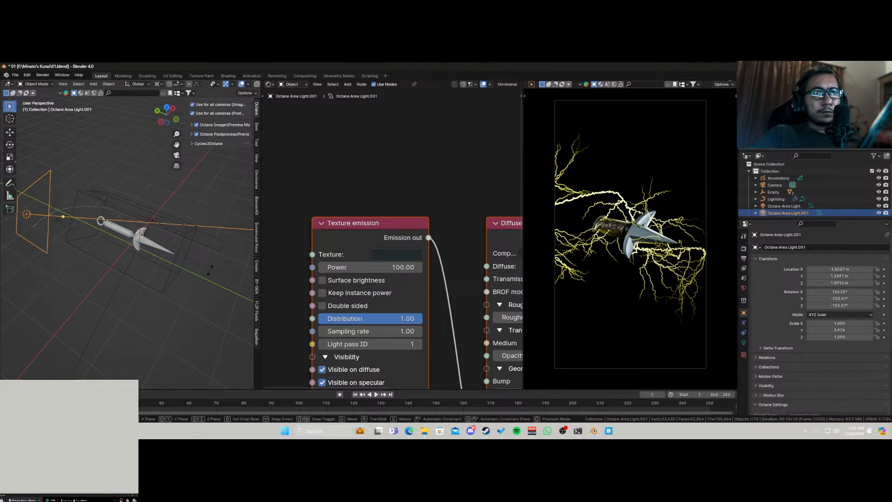
pyautogui.press('z')
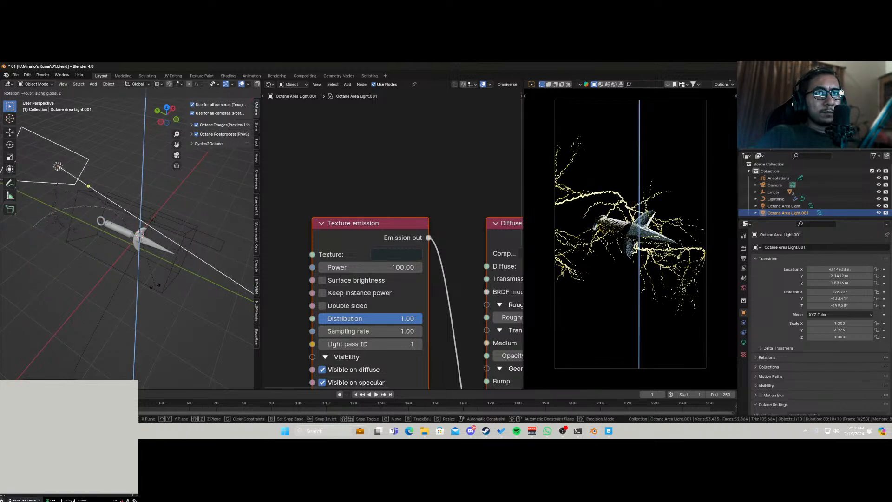
pyautogui.click(257, 288)
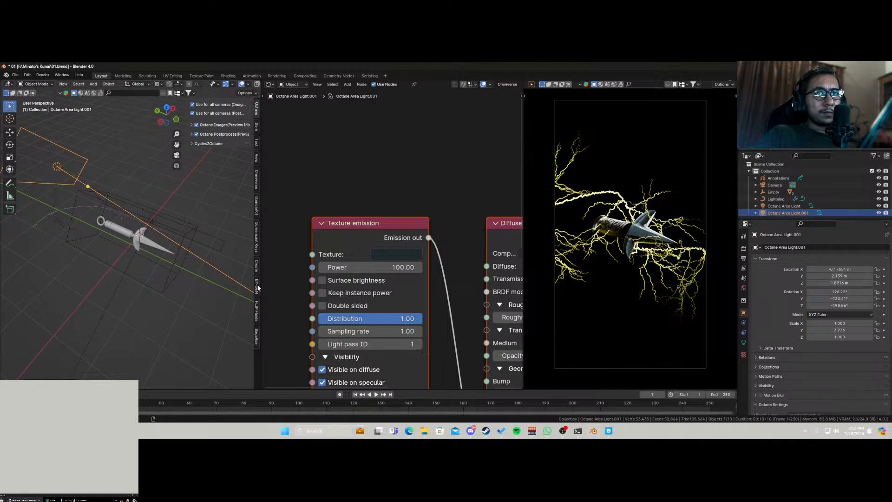
# Check the lit kunai up close in the render preview, save the file and select the lightning curve.
pyautogui.scroll(5, 618, 243)
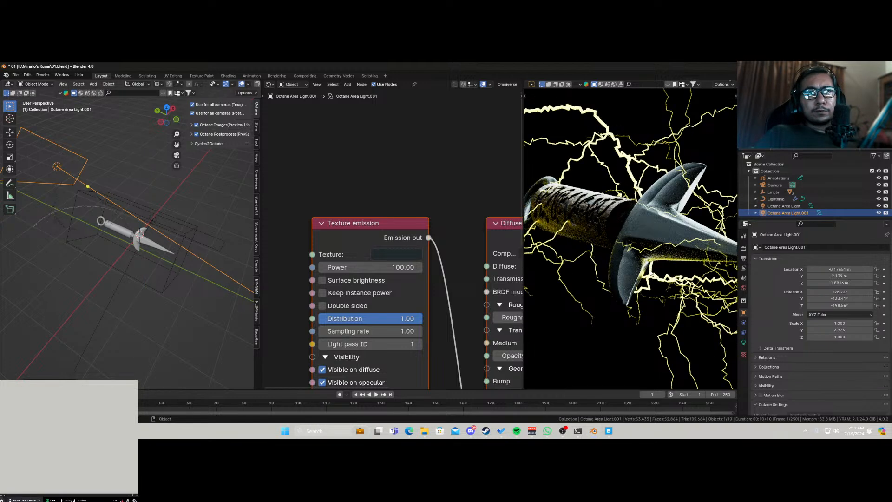
pyautogui.scroll(-5, 648, 269)
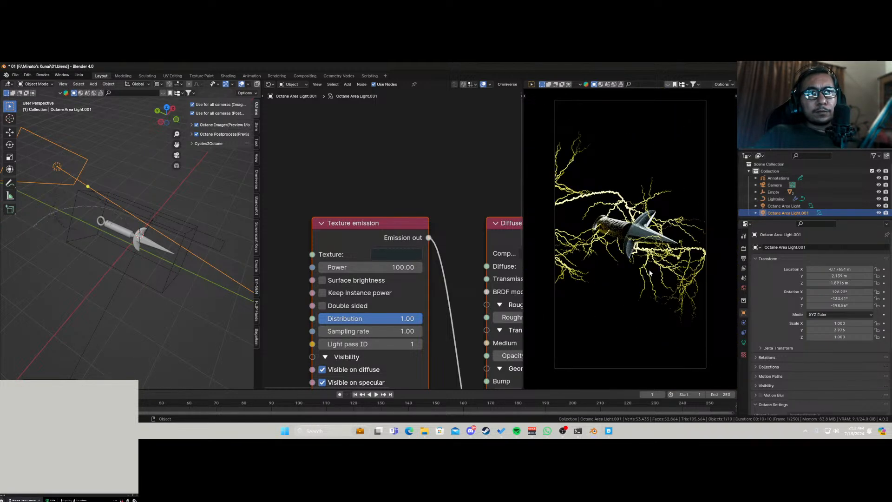
pyautogui.hotkey('ctrl', 's')
pyautogui.click(107, 211)
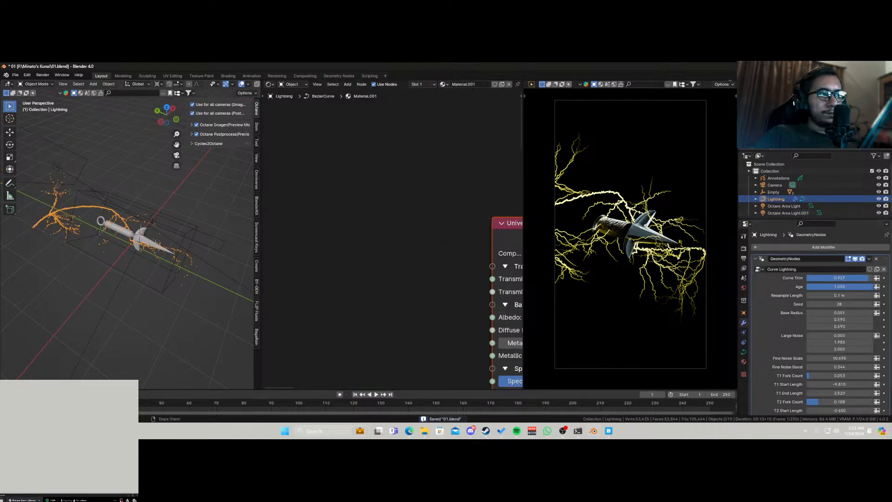
# Reduce the lightning's T1 Fork Count to 0.048 in its Geometry Nodes modifier and save the file.
pyautogui.scroll(-2, 792, 338)
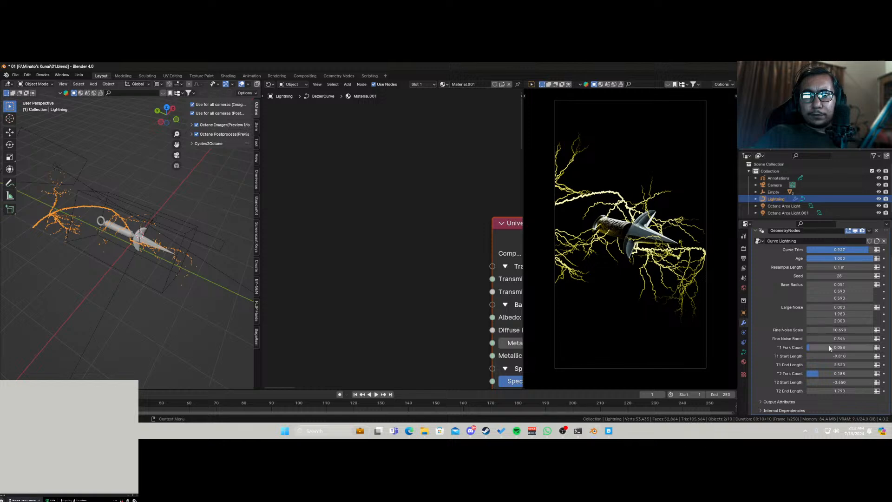
pyautogui.moveTo(838, 348); pyautogui.dragTo(836, 347)
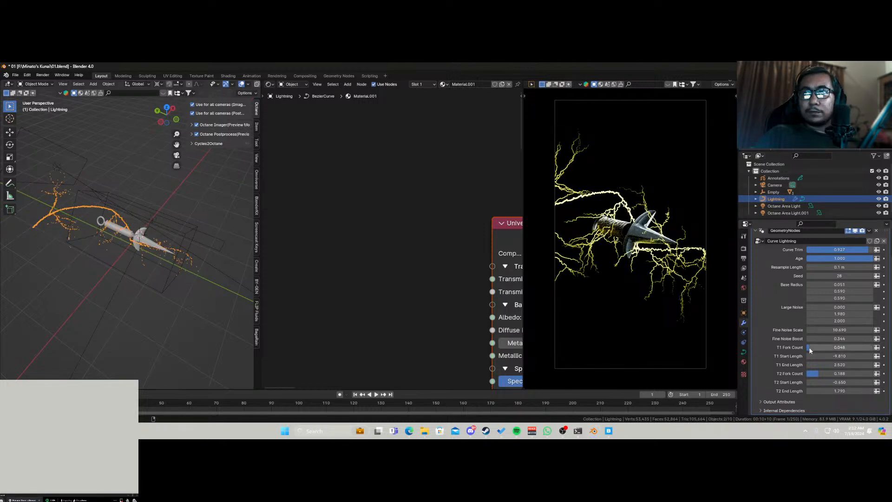
pyautogui.hotkey('ctrl', 's')
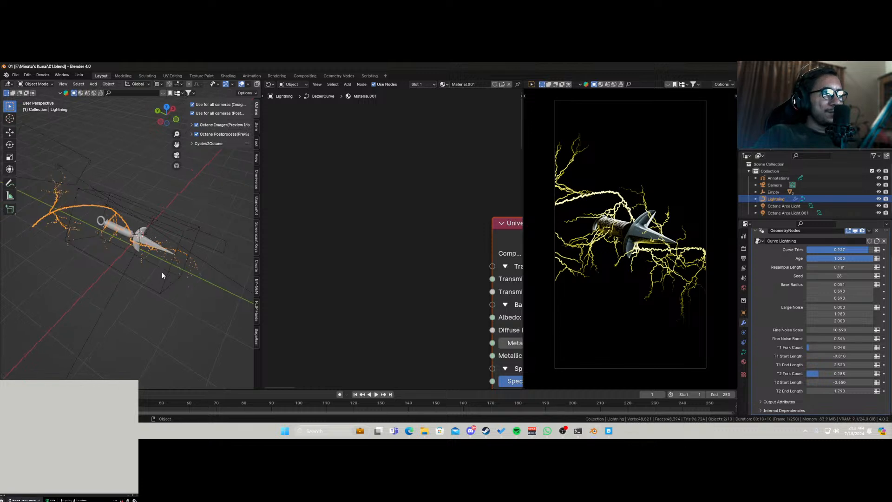
# Look through the camera, raise it about 0.22 m along global Z, and save the file.
pyautogui.press('KP_0')
pyautogui.click(154, 313)
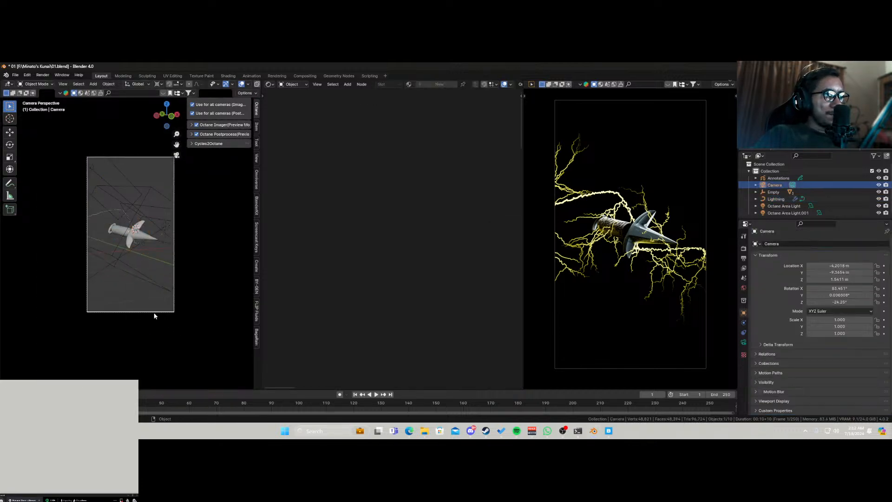
pyautogui.press('g')
pyautogui.press('z')
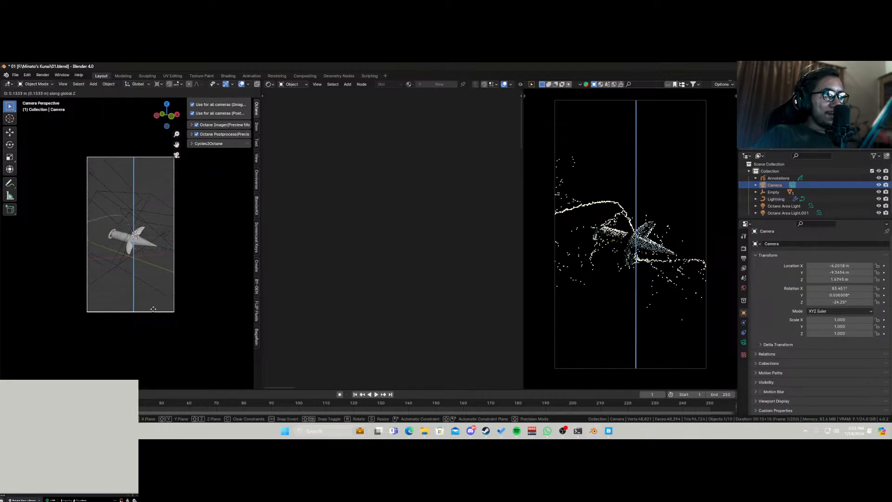
pyautogui.click(156, 304)
pyautogui.hotkey('ctrl', 's')
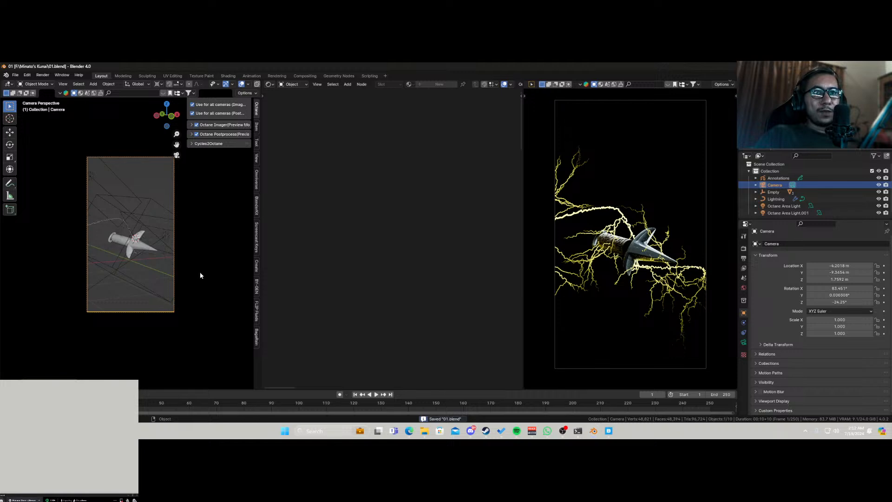
# Rotate the camera around global Z to a Z rotation of about -22.5°.
pyautogui.press('r')
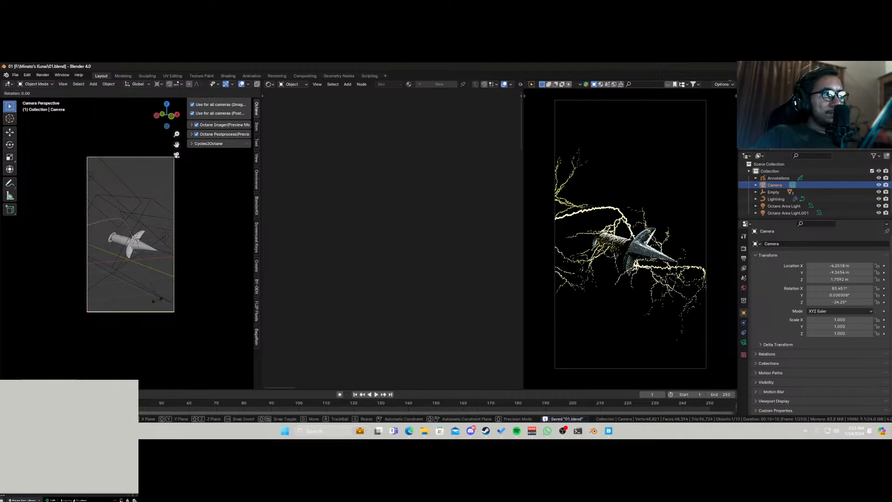
pyautogui.press('z')
pyautogui.click(158, 298)
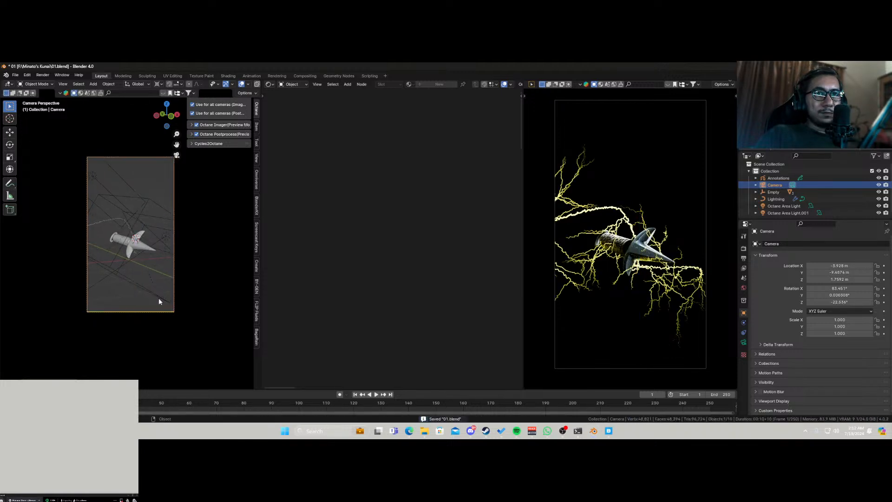
# Set the lightning's Fine Noise Boost to about -0.43 and its T1 Fork Count to about 0.023.
pyautogui.click(154, 253)
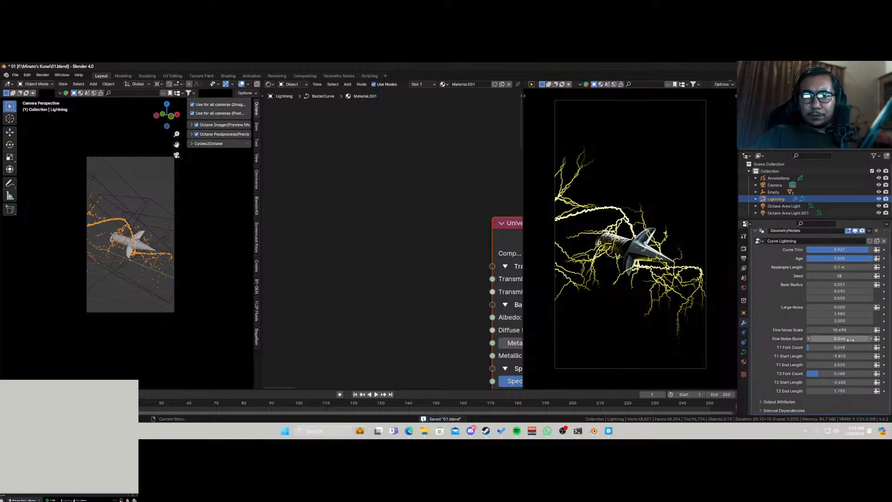
pyautogui.moveTo(851, 339)
pyautogui.mouseDown()
pyautogui.moveTo(785, 338)
pyautogui.moveTo(855, 338)
pyautogui.moveTo(855, 347)
pyautogui.mouseUp()
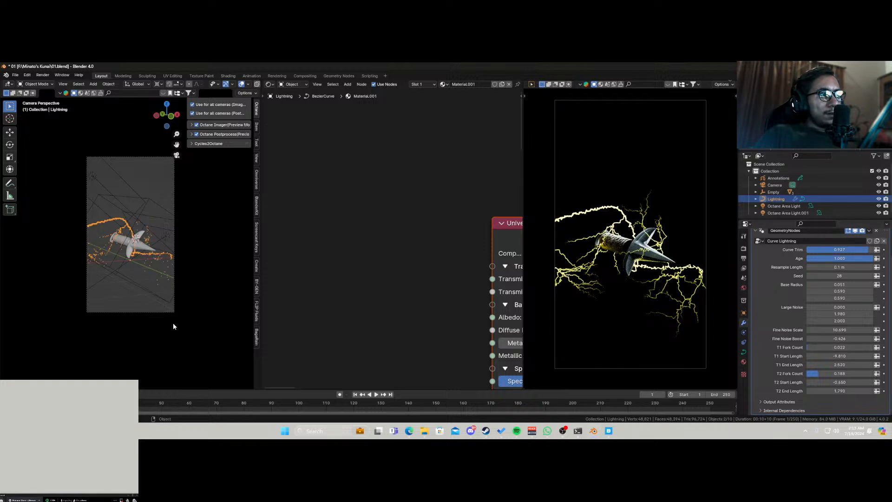
# Expand the Octane Postprocess settings for the camera and raise the bloom power to about 53.7.
pyautogui.click(163, 314)
pyautogui.scroll(5, 116, 272)
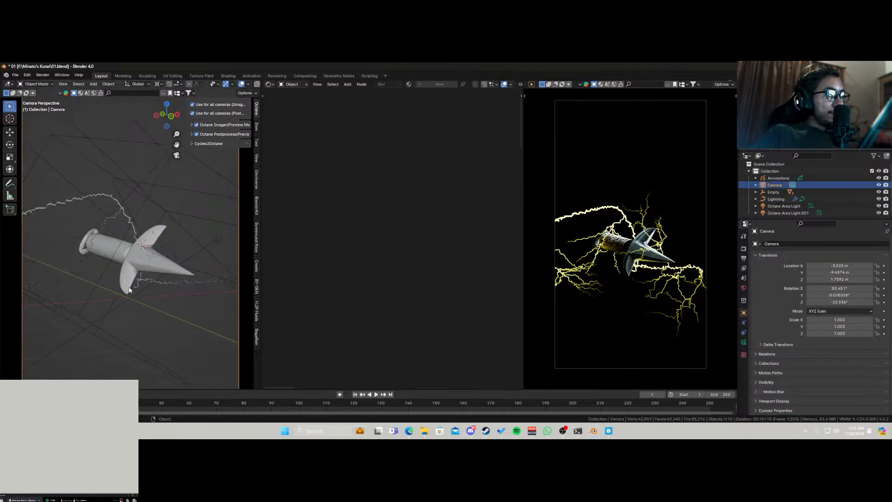
pyautogui.scroll(-3, 136, 285)
pyautogui.click(743, 341)
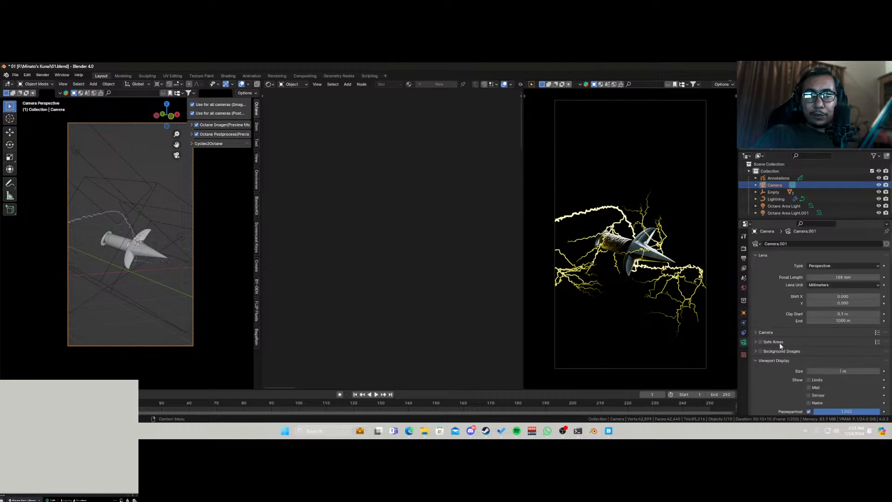
pyautogui.scroll(-5, 794, 349)
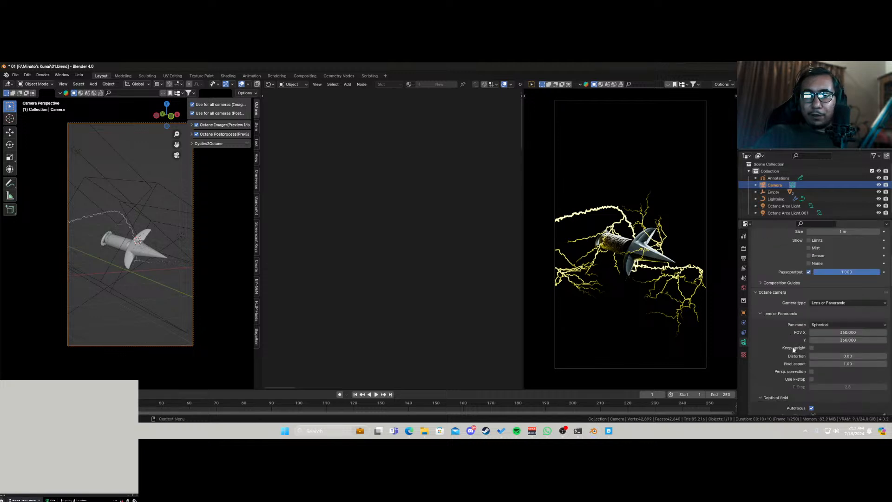
pyautogui.click(190, 134)
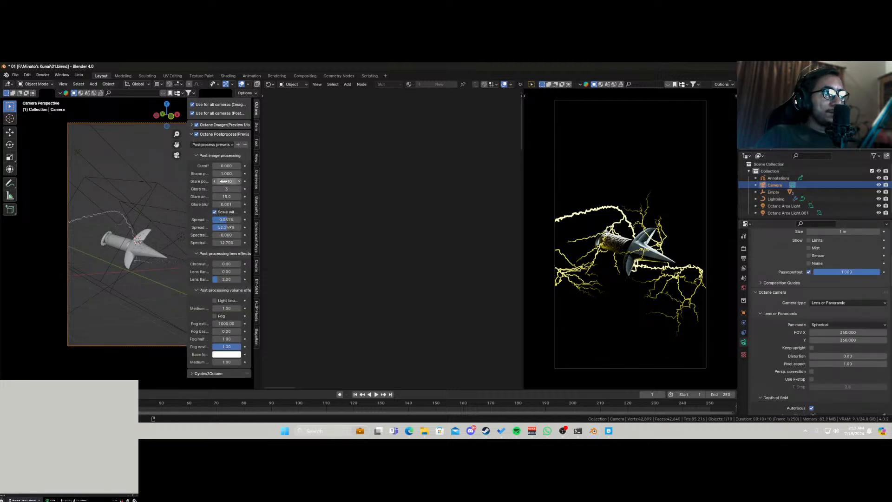
pyautogui.moveTo(225, 174); pyautogui.dragTo(263, 174)
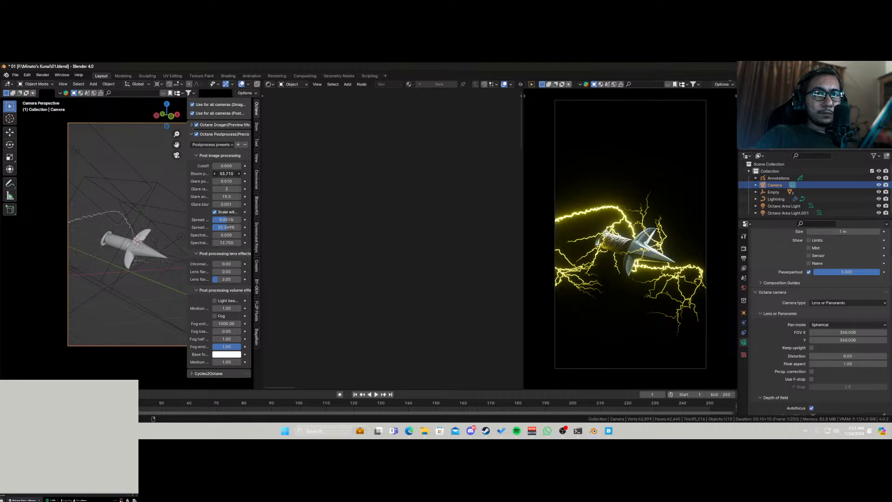
# Enable Surface brightness on the Texture emission node of the lightning's Lightning.001 material.
pyautogui.click(118, 217)
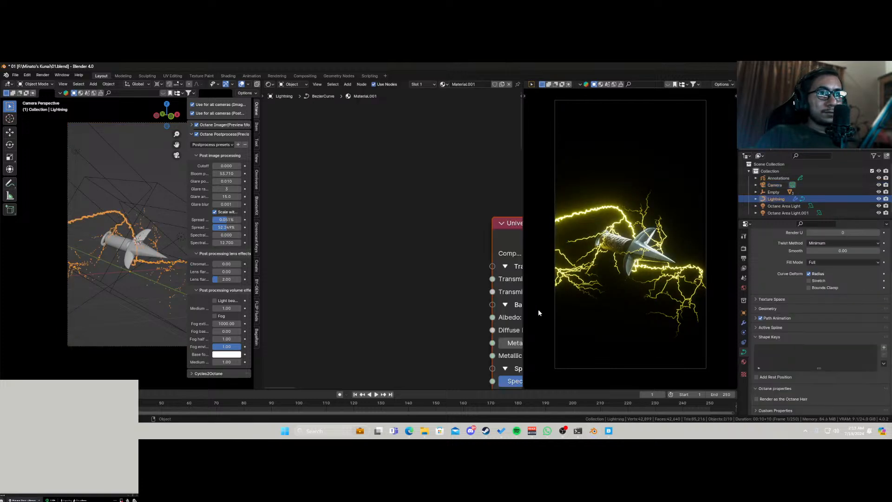
pyautogui.press('Home')
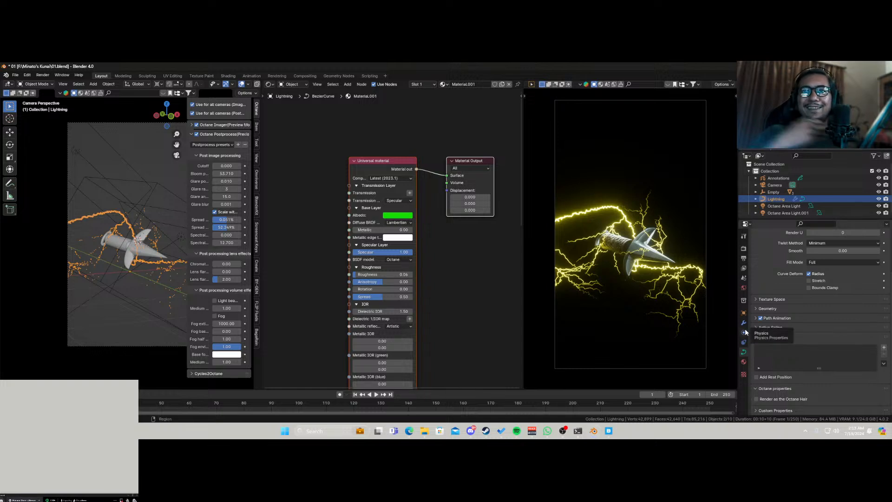
pyautogui.click(743, 361)
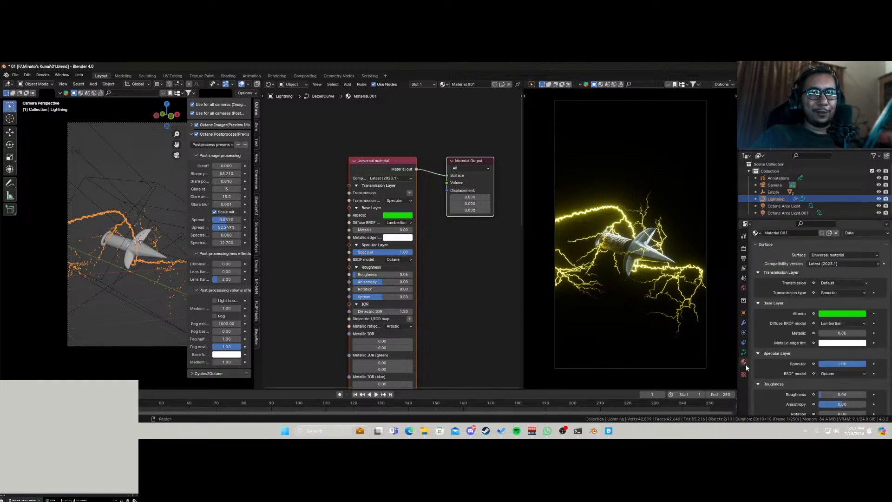
pyautogui.scroll(4, 790, 302)
pyautogui.click(782, 257)
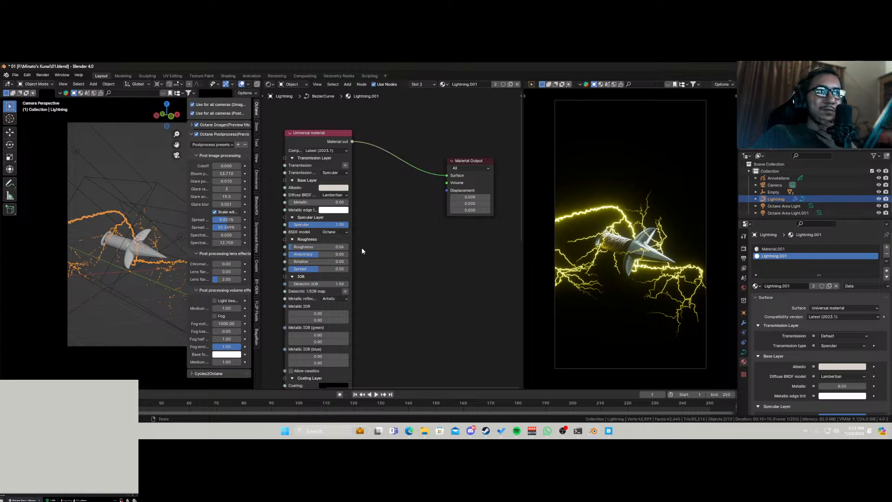
pyautogui.scroll(-5, 370, 253)
pyautogui.moveTo(382, 289); pyautogui.dragTo(476, 95, button='middle')
pyautogui.scroll(5, 385, 236)
pyautogui.scroll(1, 321, 212)
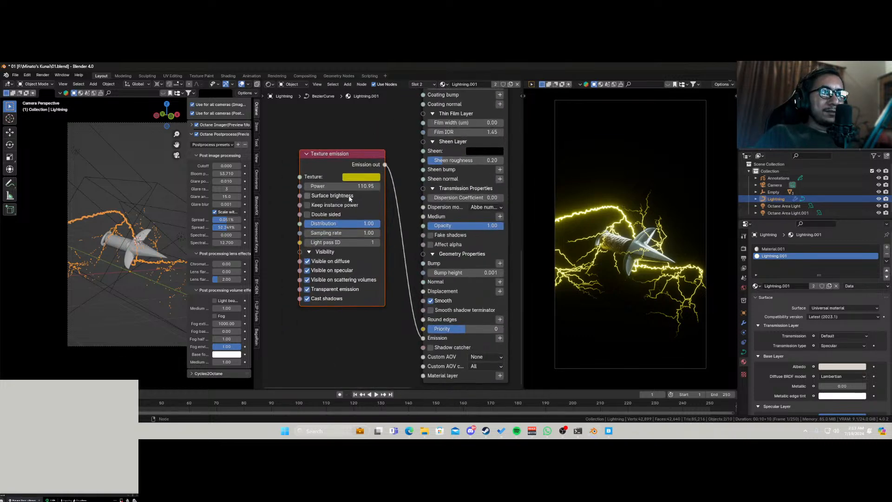
pyautogui.click(318, 196)
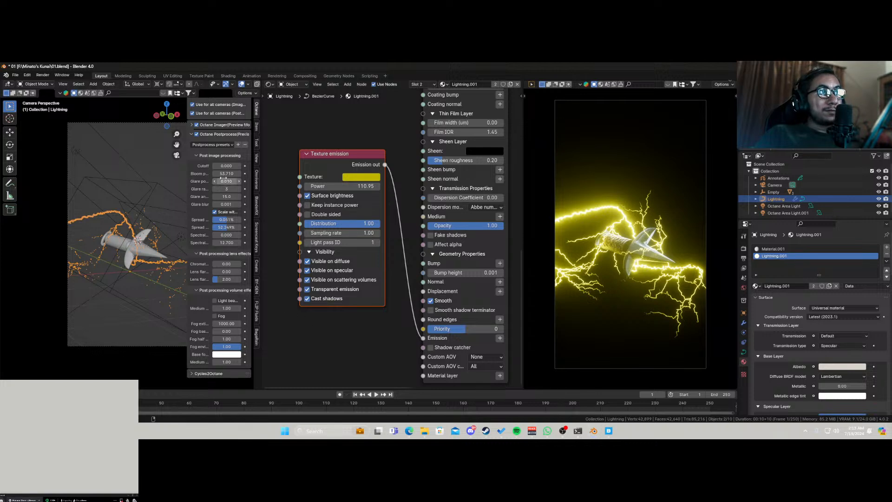
# Lower the Octane postprocess bloom power to 32.6 and deselect the lightning.
pyautogui.moveTo(226, 173); pyautogui.dragTo(199, 173)
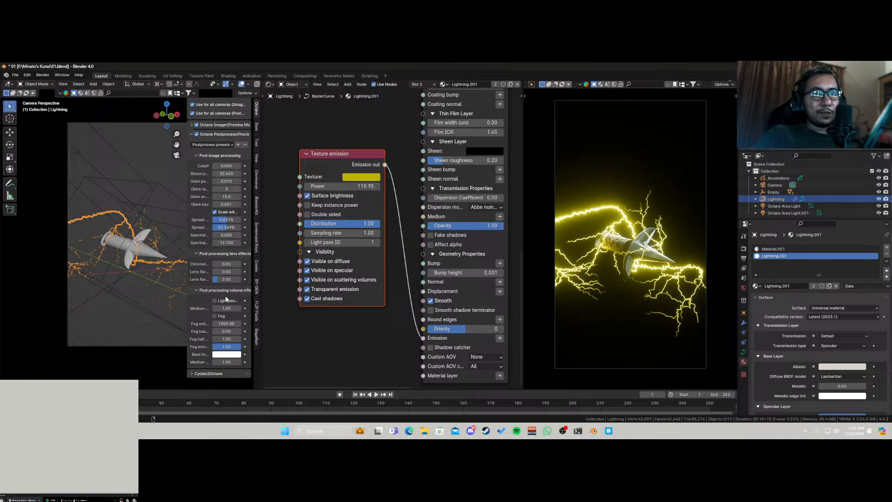
pyautogui.click(315, 360)
pyautogui.click(157, 163)
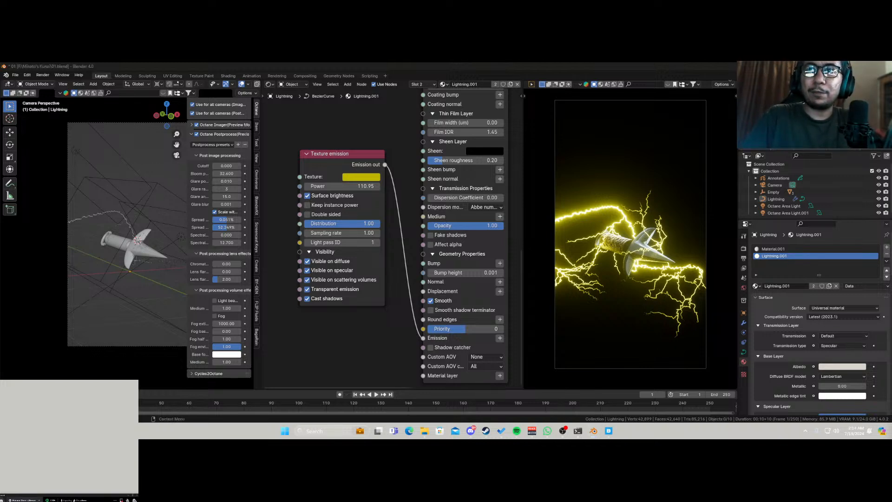
# Switch to the Edge browser, search for copilot, open the Microsoft Copilot site and close the search results tab.
pyautogui.moveTo(678, 438); pyautogui.dragTo(340, 62)
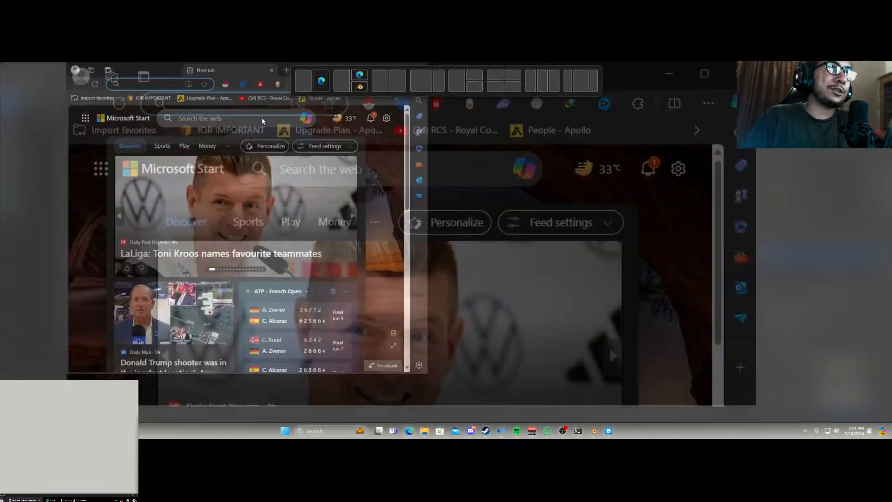
pyautogui.click(157, 88)
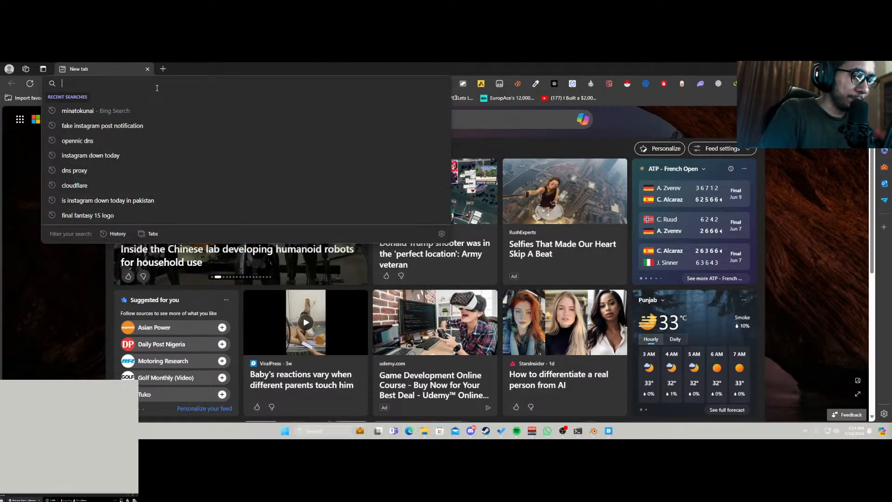
pyautogui.write('co')
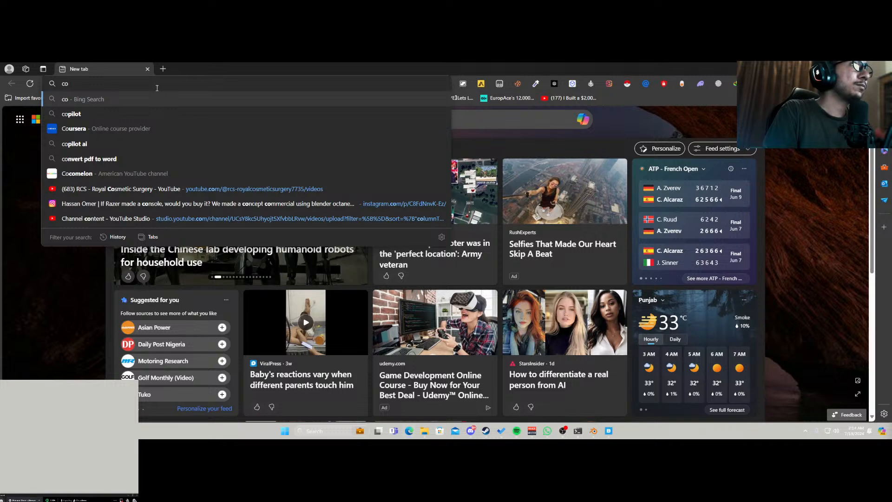
pyautogui.write('p')
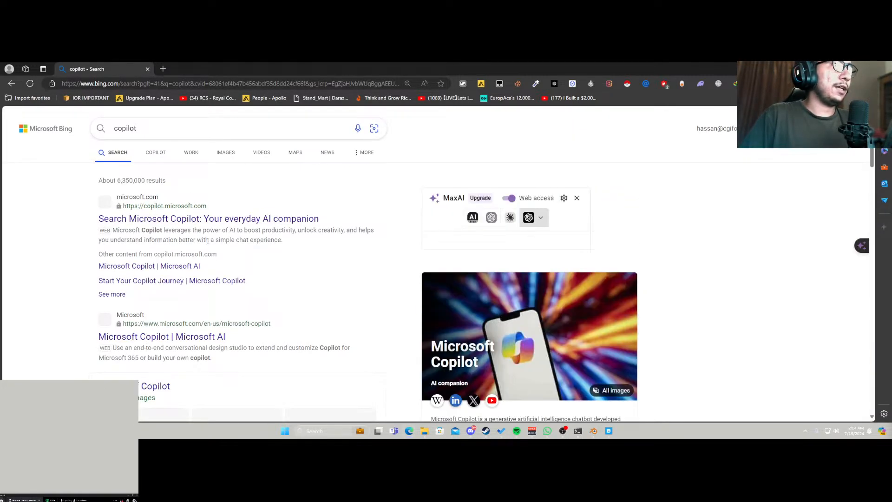
pyautogui.click(222, 221)
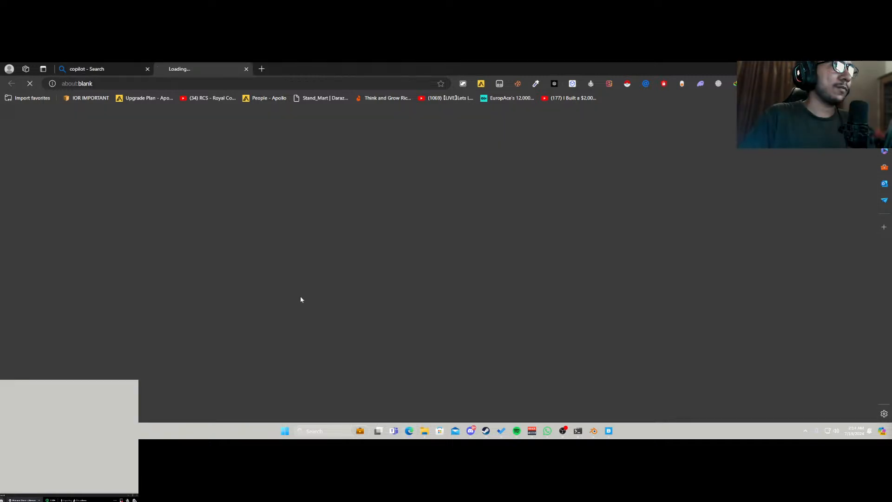
pyautogui.click(148, 69)
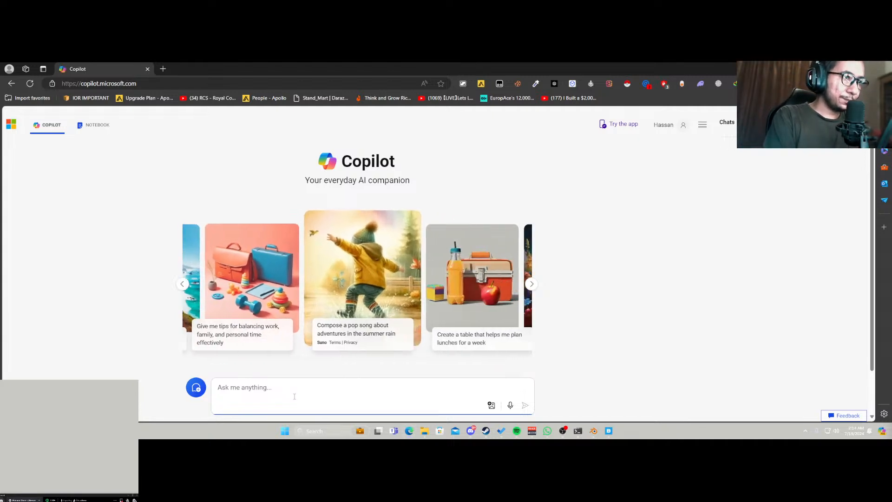
# Write a Copilot prompt beginning "Genrate a night mood wood sh".
pyautogui.write('Ge')
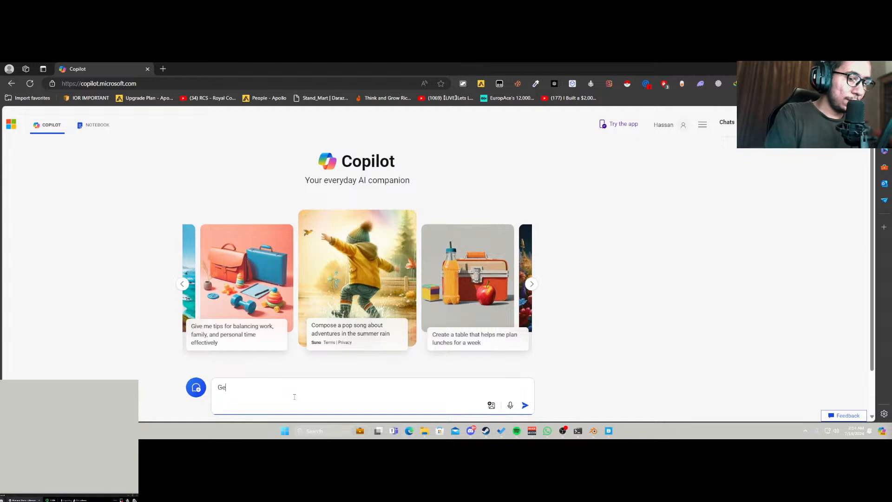
pyautogui.write('nrate a ')
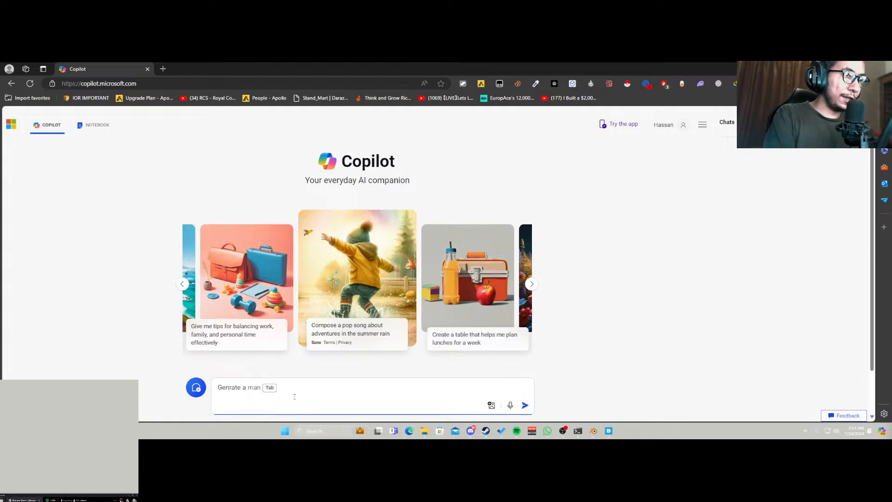
pyautogui.write('night ')
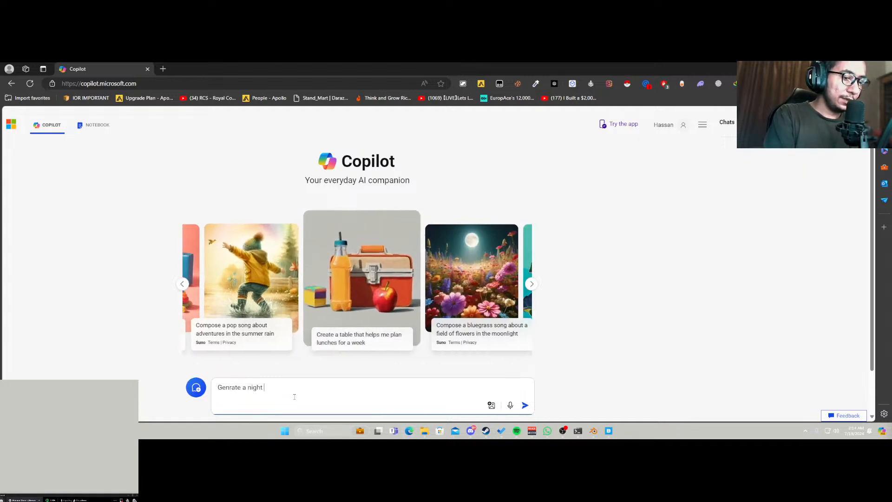
pyautogui.write('mood ')
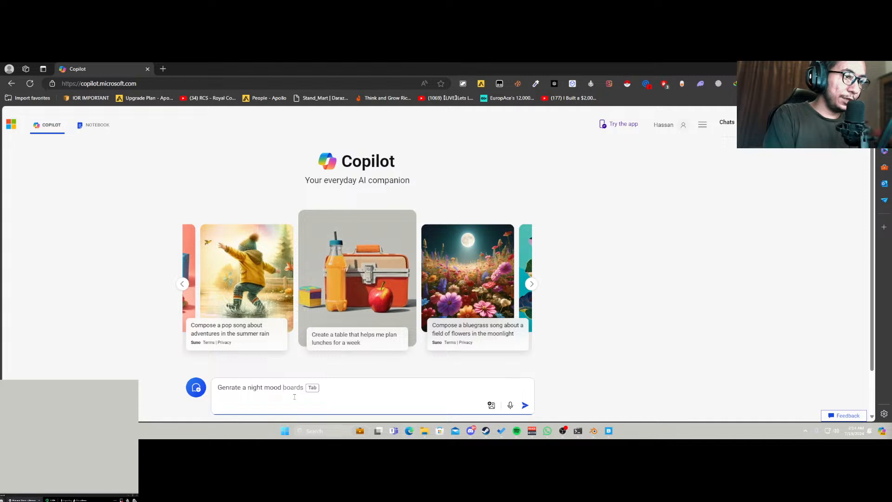
pyautogui.write('wo')
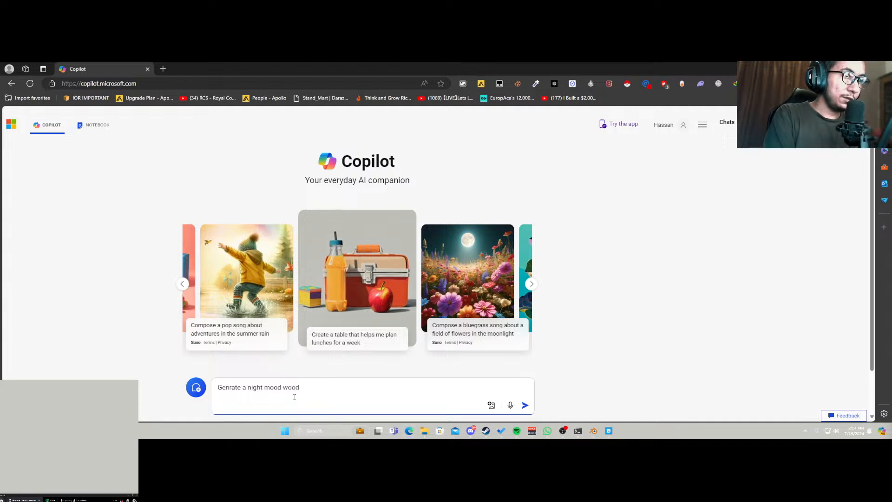
pyautogui.write('od')
pyautogui.write(' sh')
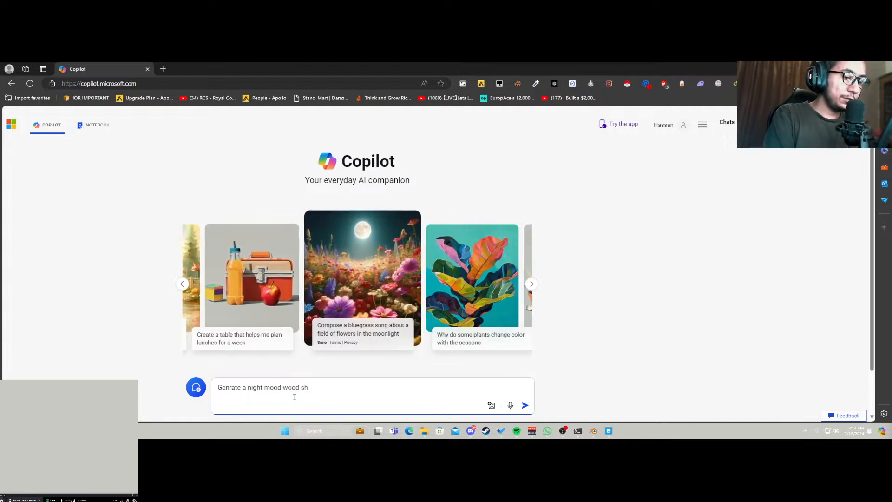
# Continue the image prompt after "Genrate a night mood wood" with "shot in the jngule".
pyautogui.write('ot in t')
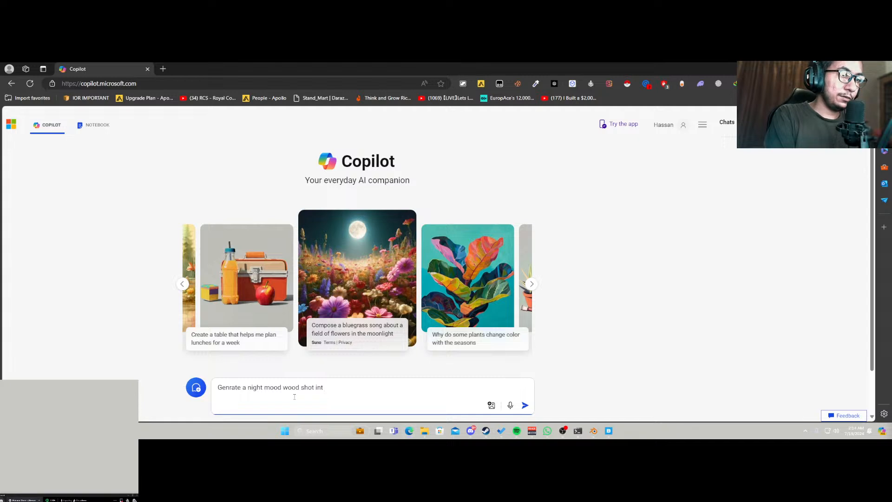
pyautogui.write('he ji')
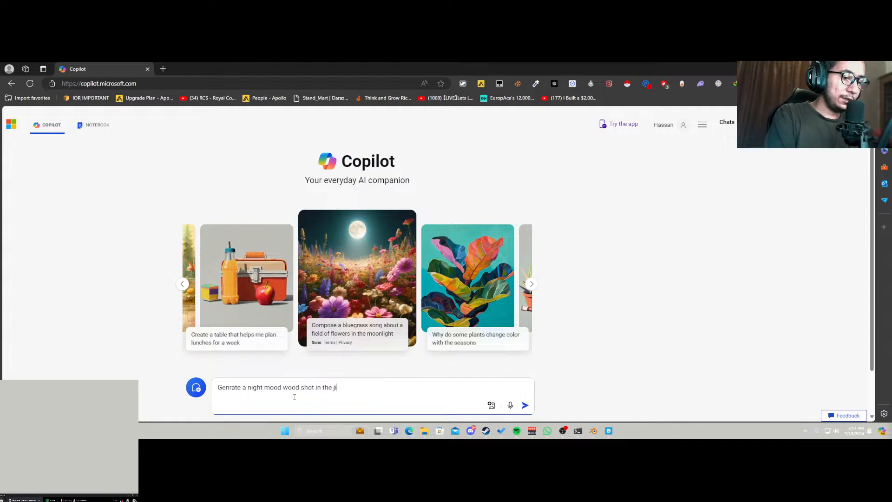
pyautogui.write('ngule')
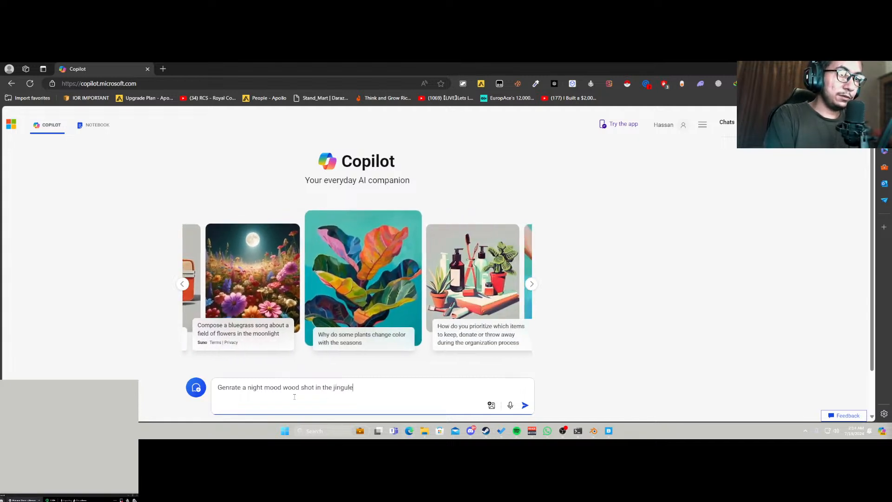
pyautogui.rightClick(344, 387)
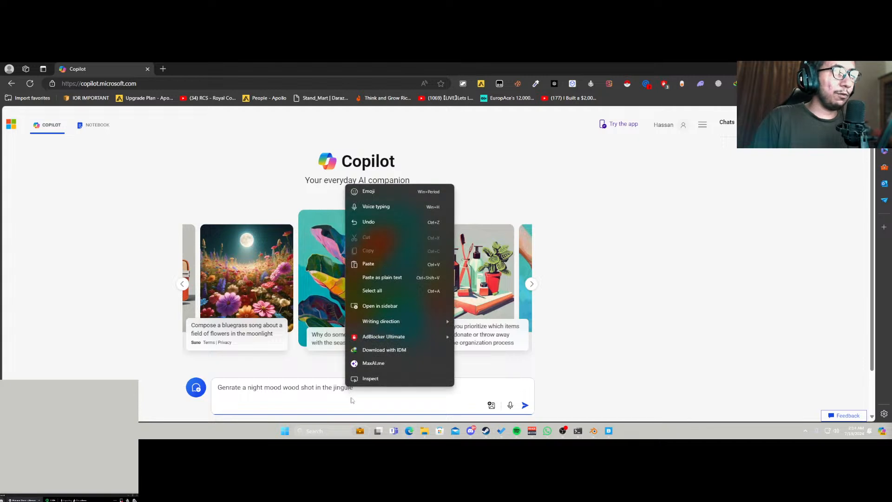
pyautogui.click(350, 395)
pyautogui.press('BackSpace')
pyautogui.click(367, 389)
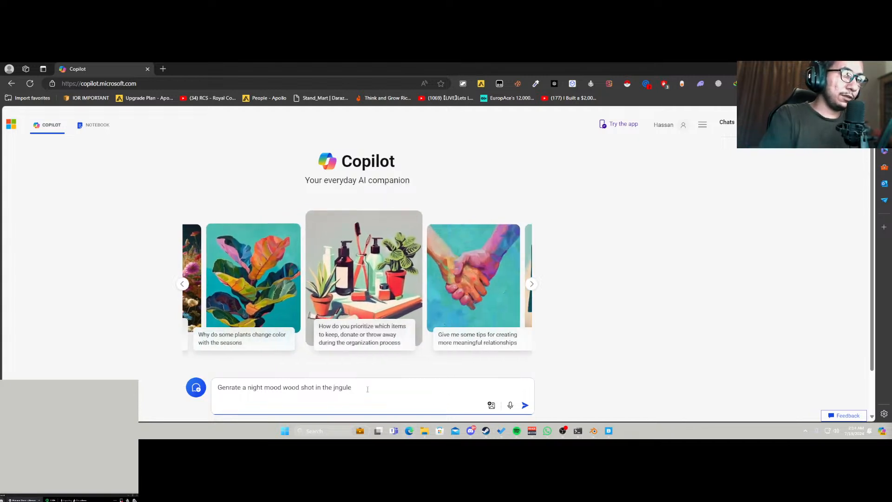
# Add "with the moon shing, top down shot" to the end of the prompt and submit it.
pyautogui.write('wi')
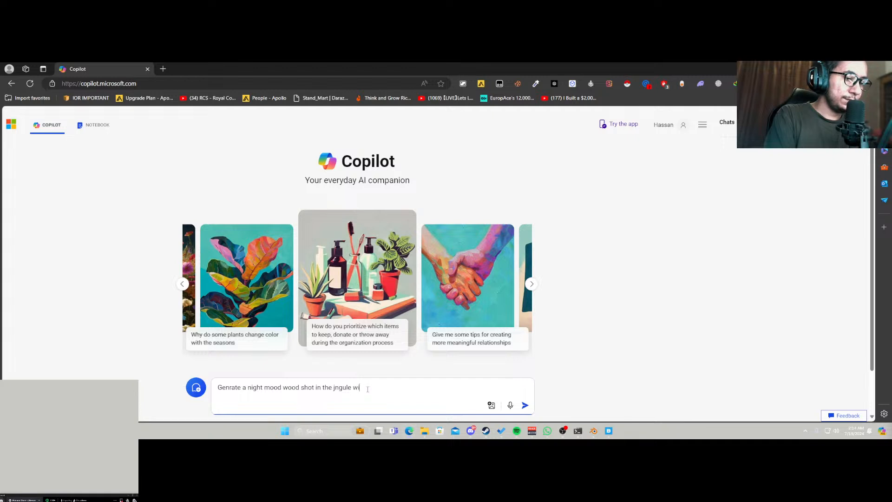
pyautogui.write('th a')
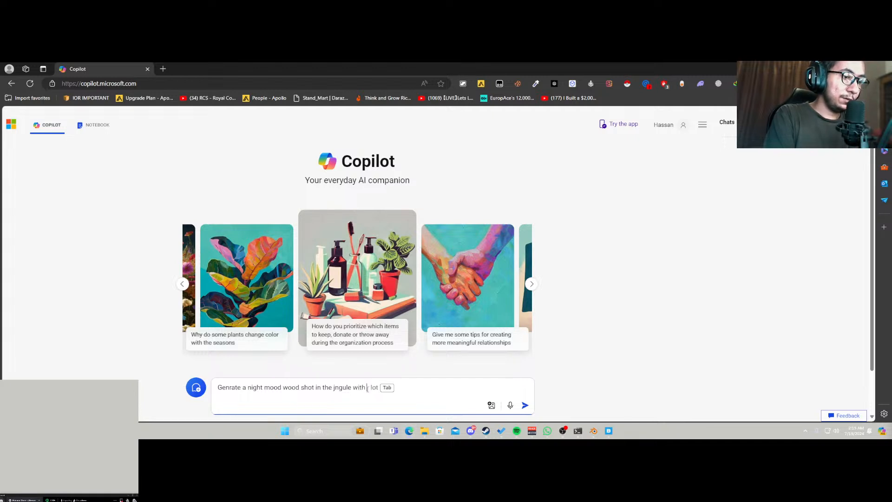
pyautogui.press('BackSpace')
pyautogui.write('the moon shing')
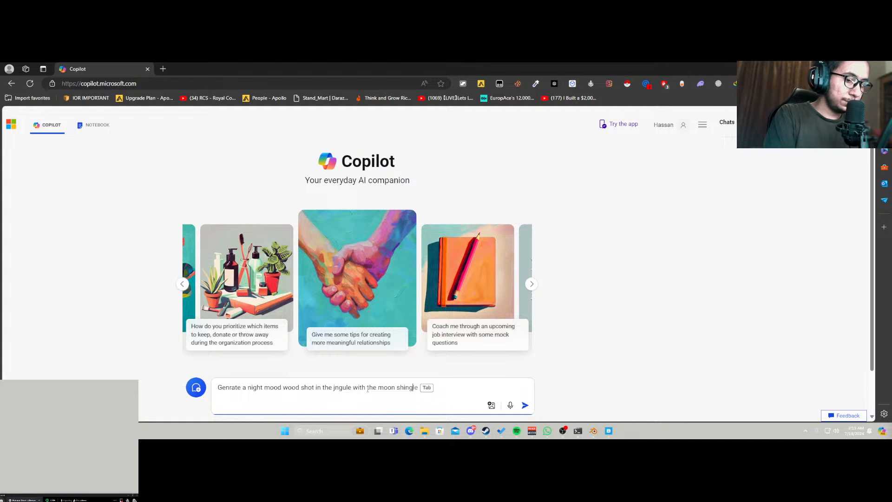
pyautogui.write('le,')
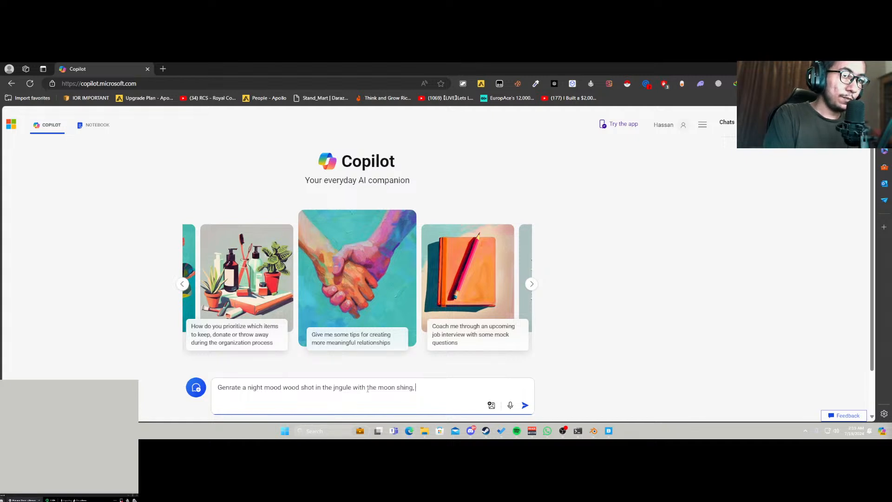
pyautogui.write(' top ')
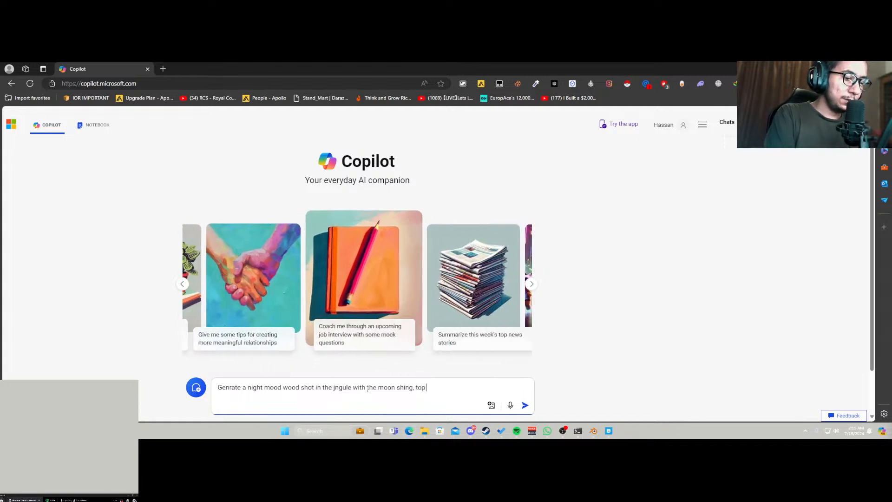
pyautogui.write('down sho')
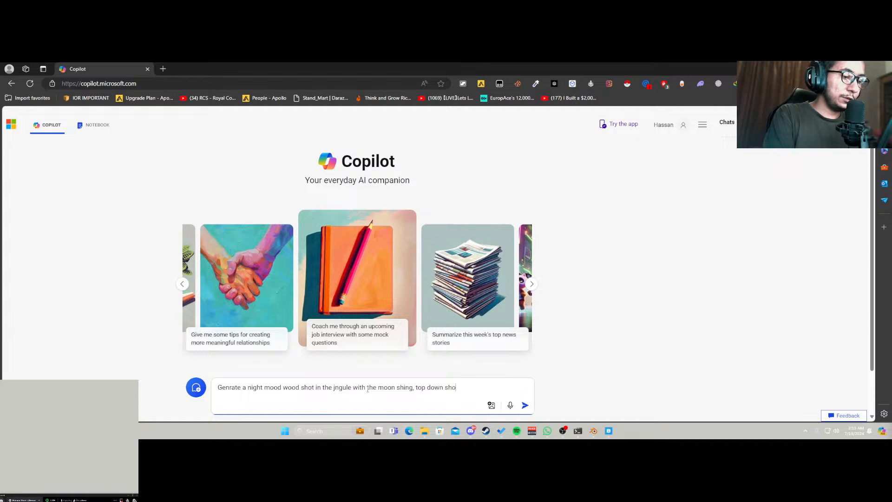
pyautogui.write('t')
pyautogui.press('Return')
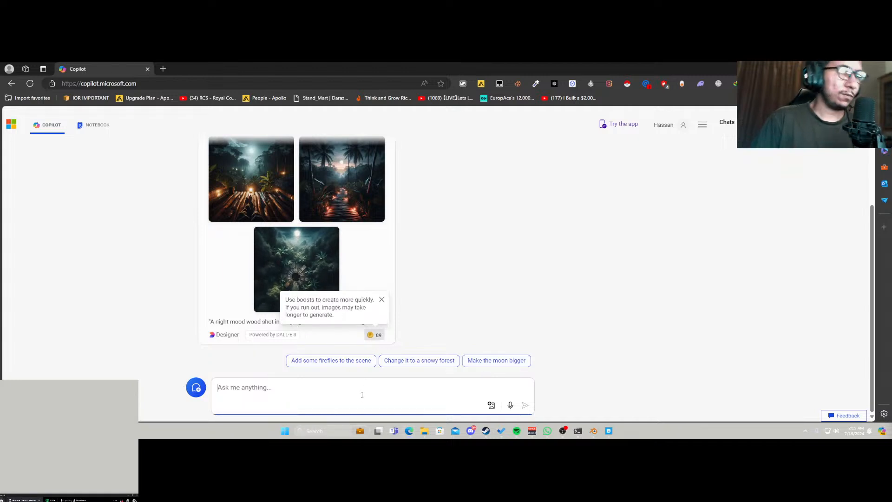
# Ask the assistant to "give me more renders".
pyautogui.write('give me')
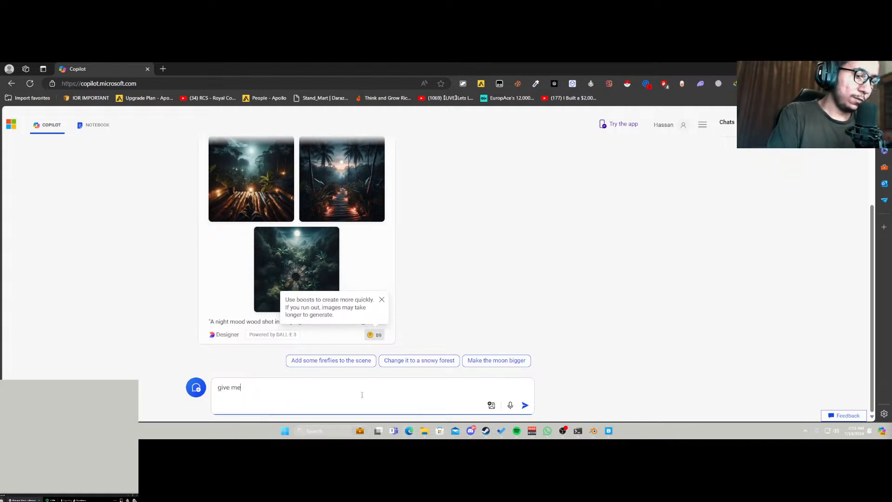
pyautogui.write(' more renders')
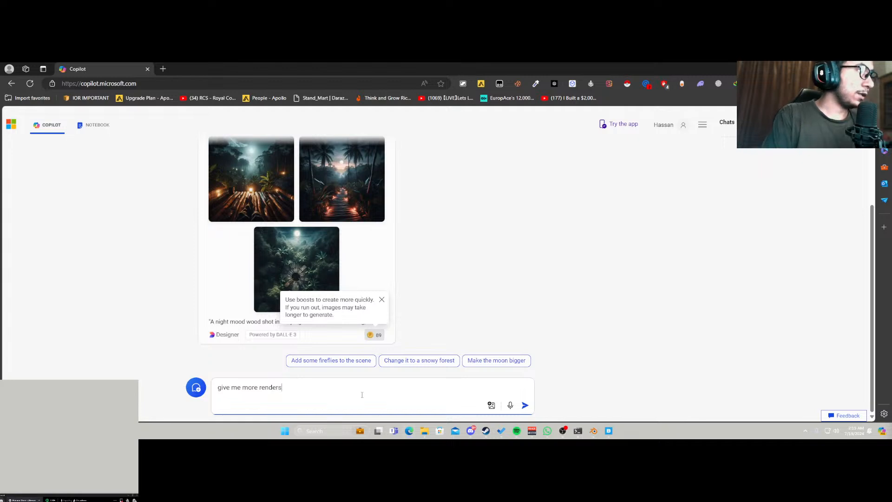
pyautogui.press('Return')
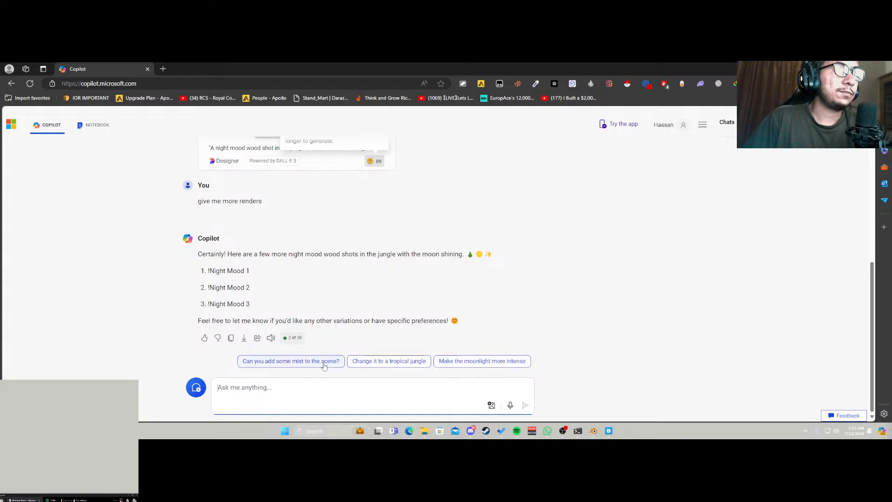
# Open the generated jungle images in Designer, create another batch from the same prompt and look through it.
pyautogui.scroll(3, 324, 365)
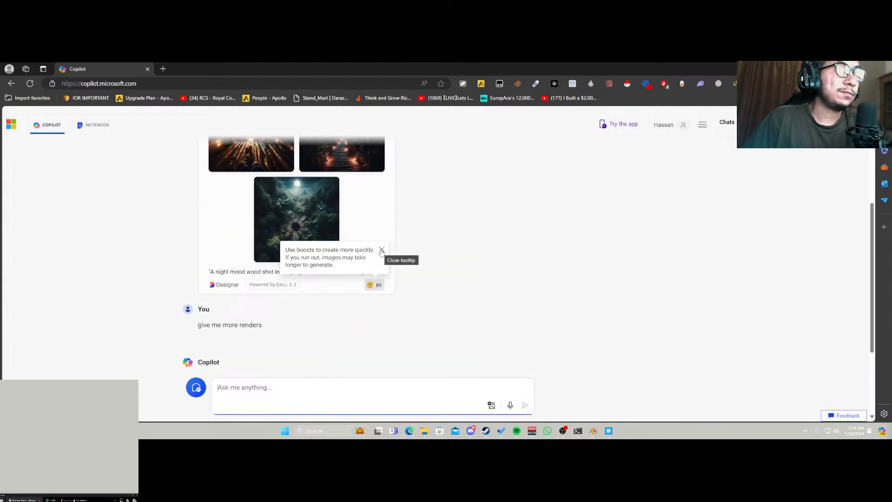
pyautogui.click(233, 284)
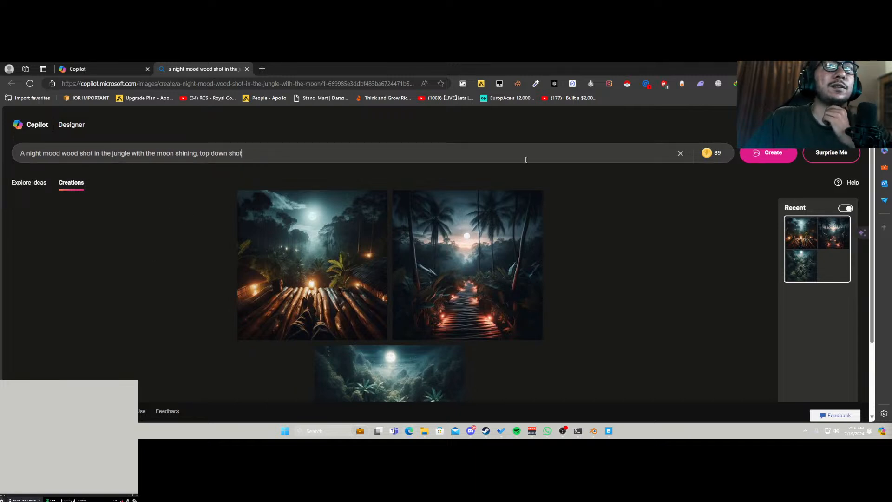
pyautogui.click(760, 159)
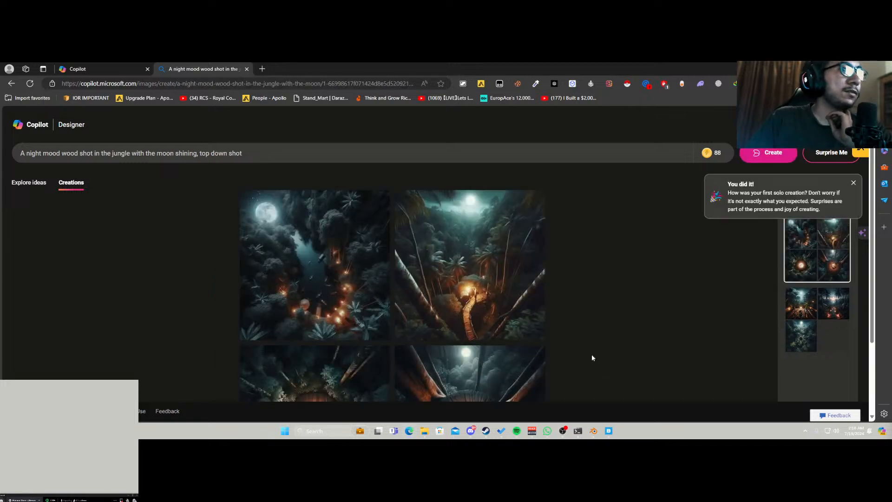
pyautogui.scroll(-2, 137, 347)
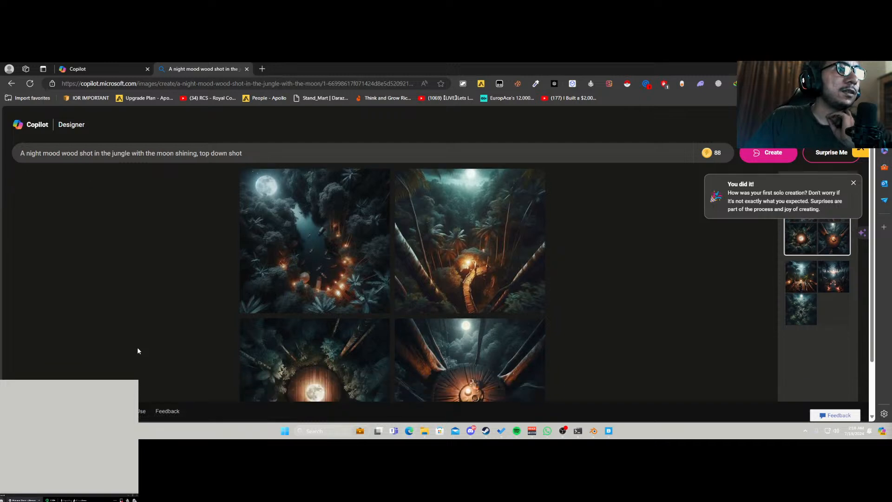
pyautogui.scroll(2, 152, 344)
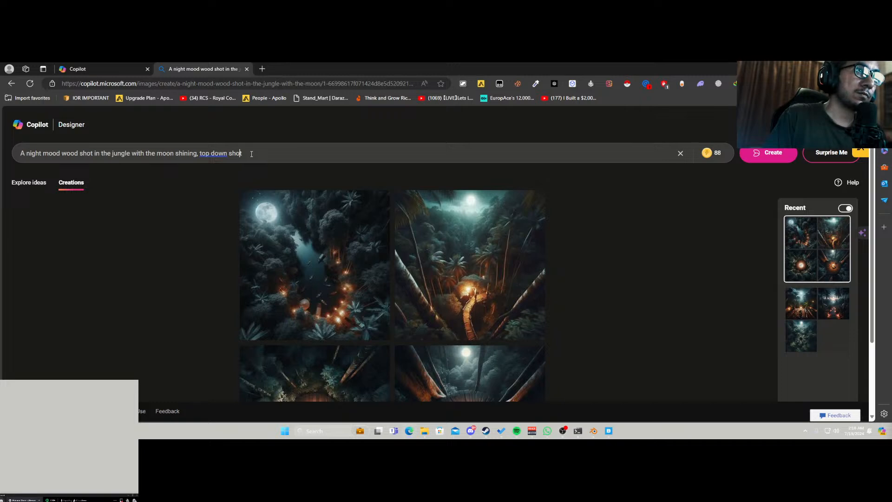
# Append "mid" to the prompt and generate a new batch, checking the kunai scene in Blender while waiting.
pyautogui.write('mid')
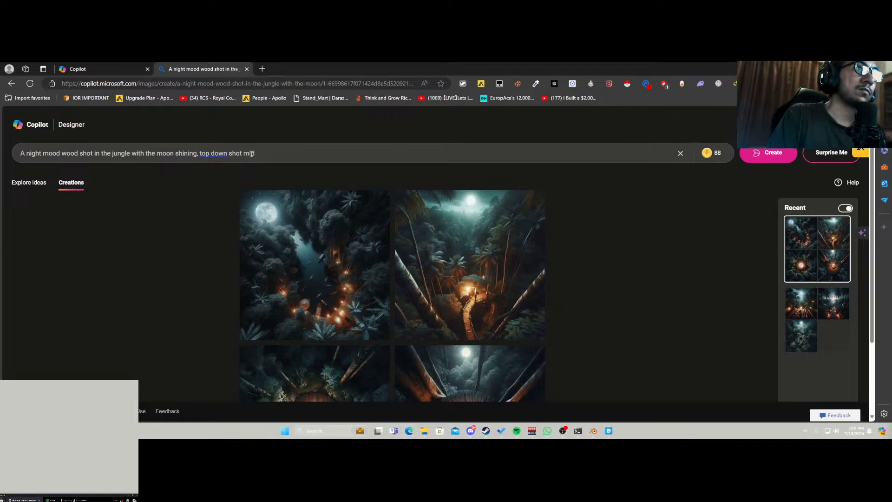
pyautogui.press('Return')
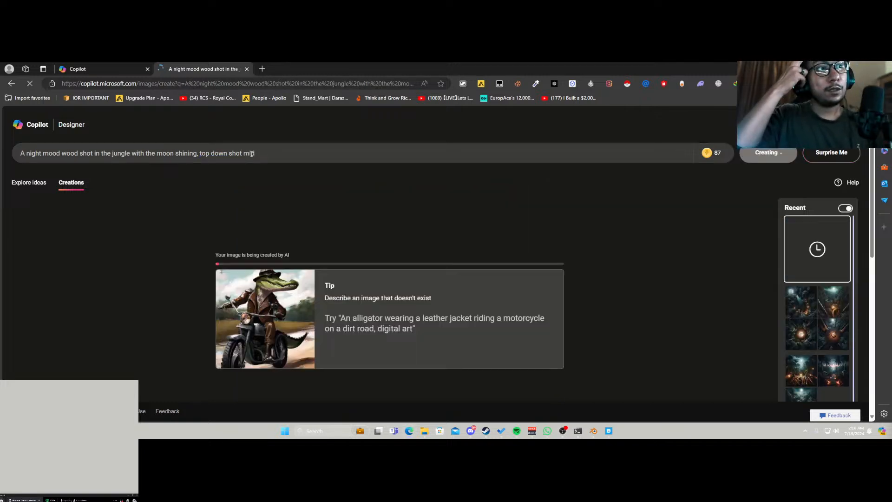
pyautogui.click(591, 431)
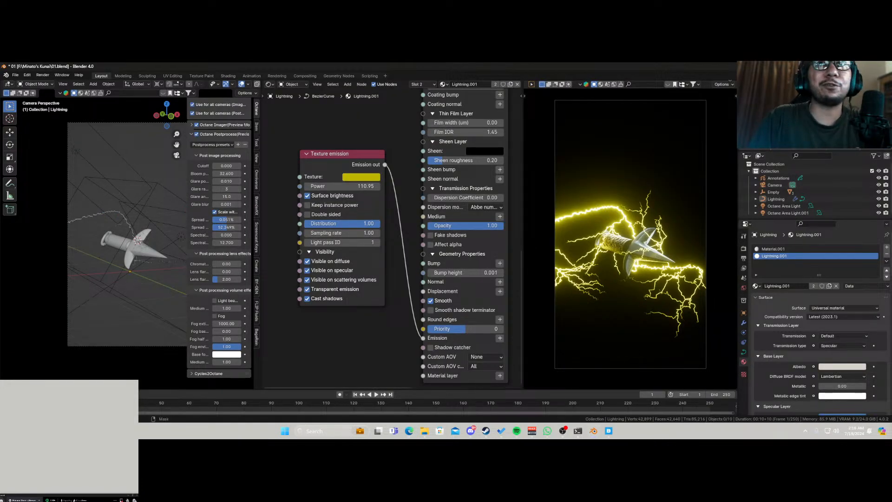
pyautogui.hotkey('alt', 'Tab')
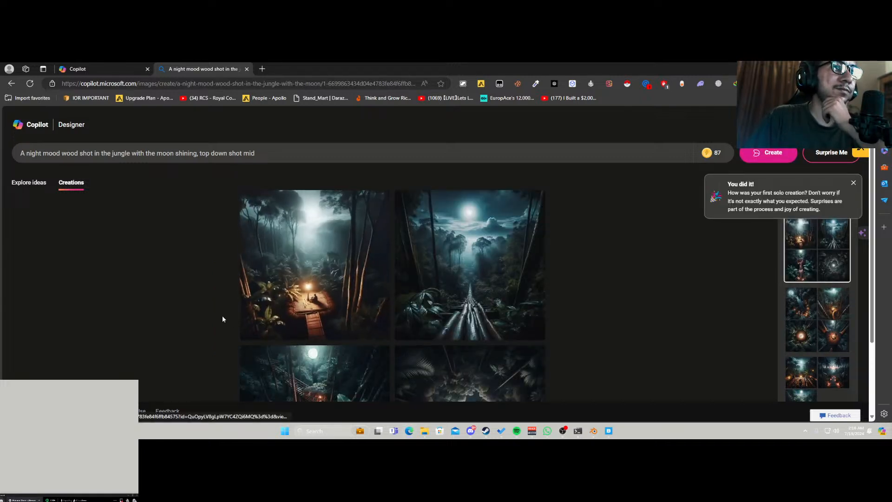
# View the moonlit log-path image and the moon-through-canopy image from the new batch at full size.
pyautogui.scroll(-2, 222, 316)
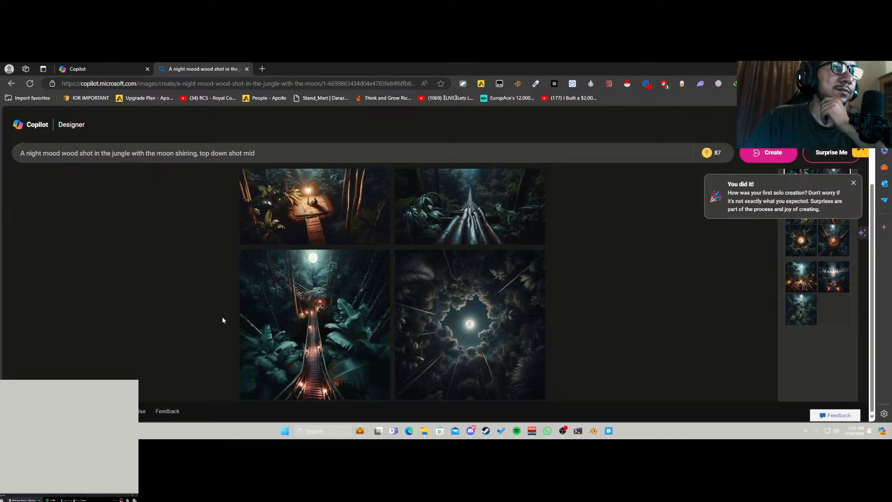
pyautogui.scroll(2, 232, 318)
pyautogui.click(488, 249)
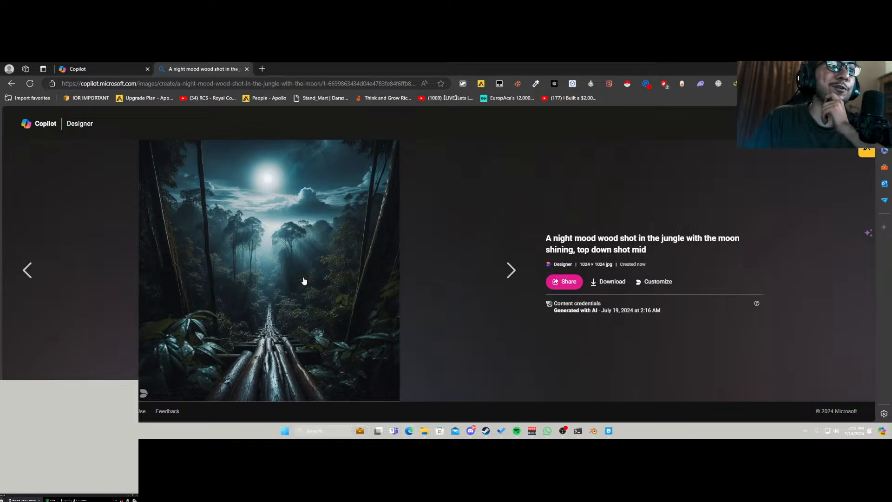
pyautogui.rightClick(296, 258)
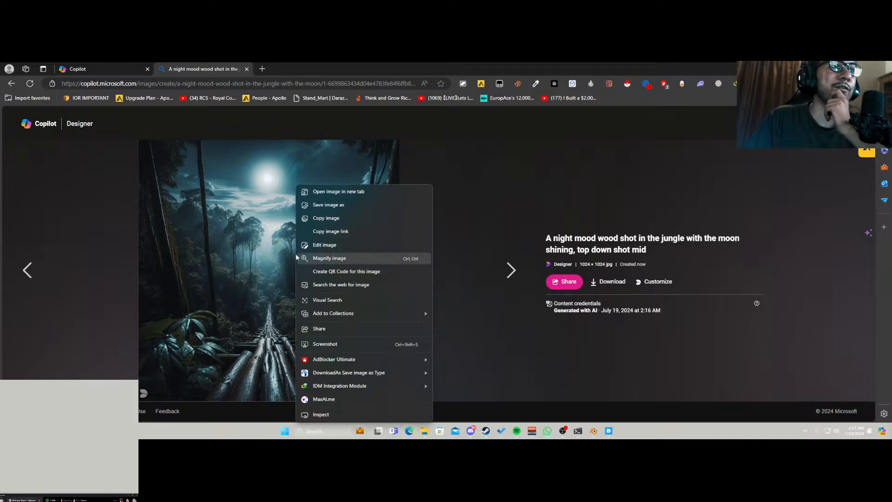
pyautogui.click(510, 212)
pyautogui.click(451, 241)
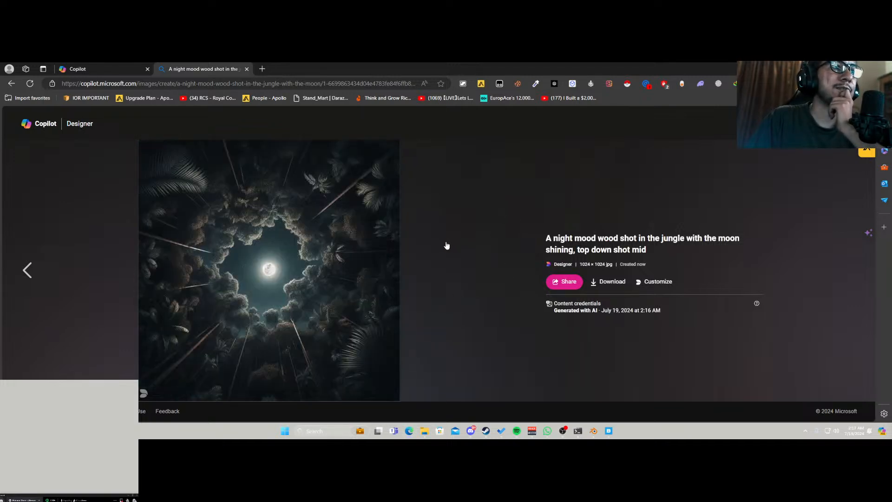
# Return to the results grid and compare all four jungle images.
pyautogui.click(11, 83)
pyautogui.scroll(-3, 221, 310)
pyautogui.scroll(3, 221, 310)
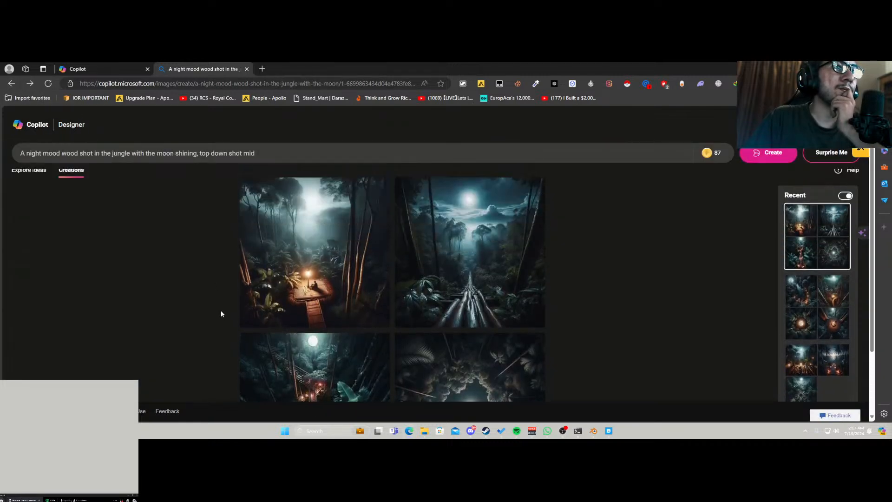
pyautogui.scroll(-1, 222, 310)
pyautogui.scroll(-2, 222, 310)
pyautogui.scroll(3, 221, 309)
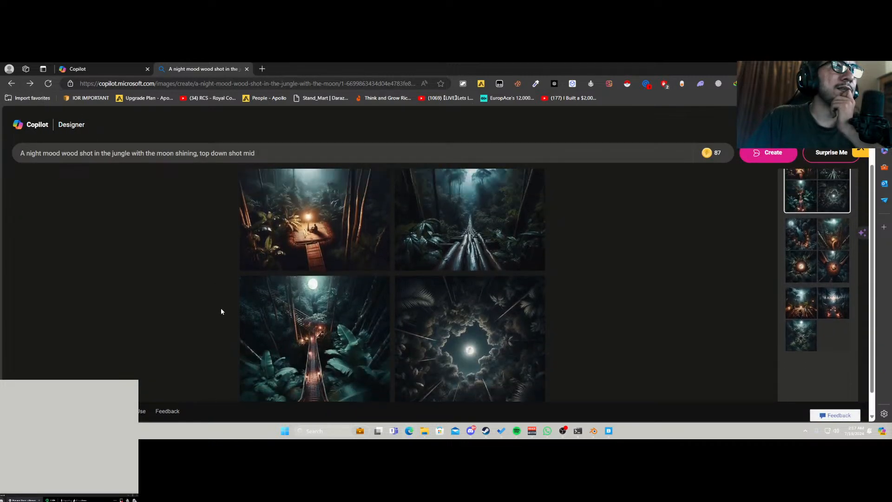
# Create another batch of images from the unchanged prompt and look through them.
pyautogui.click(767, 151)
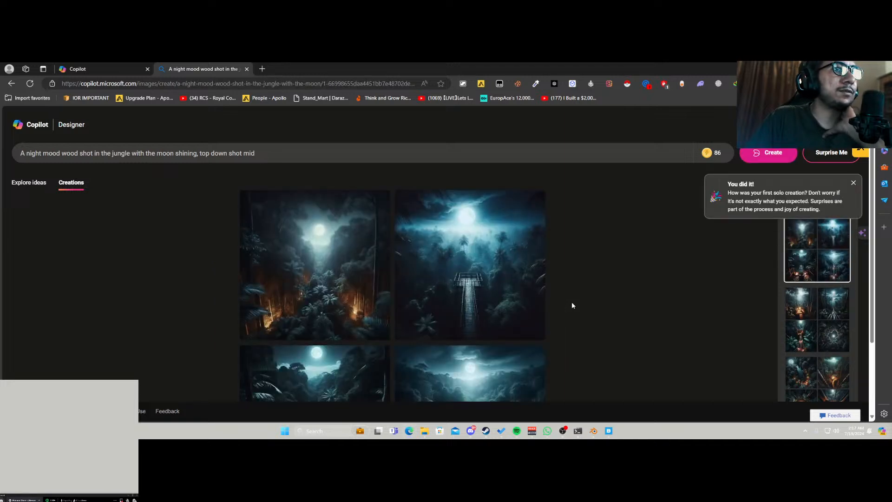
pyautogui.scroll(-3, 572, 305)
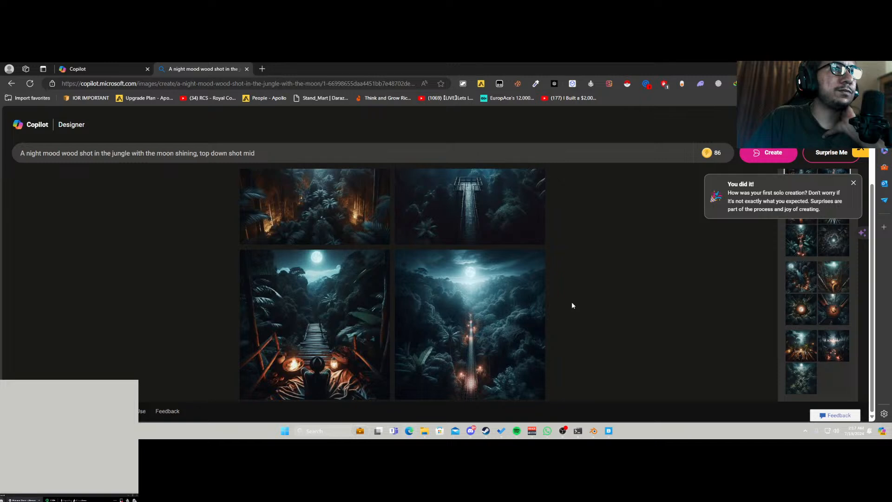
pyautogui.scroll(2, 572, 305)
# Replace "wood" in the prompt with "middle of the forest with long trees", correct the spelling of "middle", and generate a new batch.
pyautogui.click(275, 154)
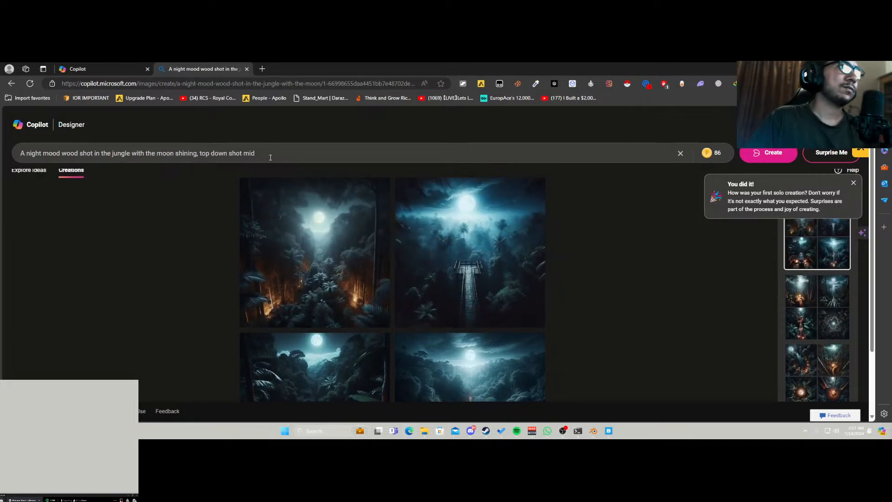
pyautogui.moveTo(61, 153); pyautogui.dragTo(77, 152)
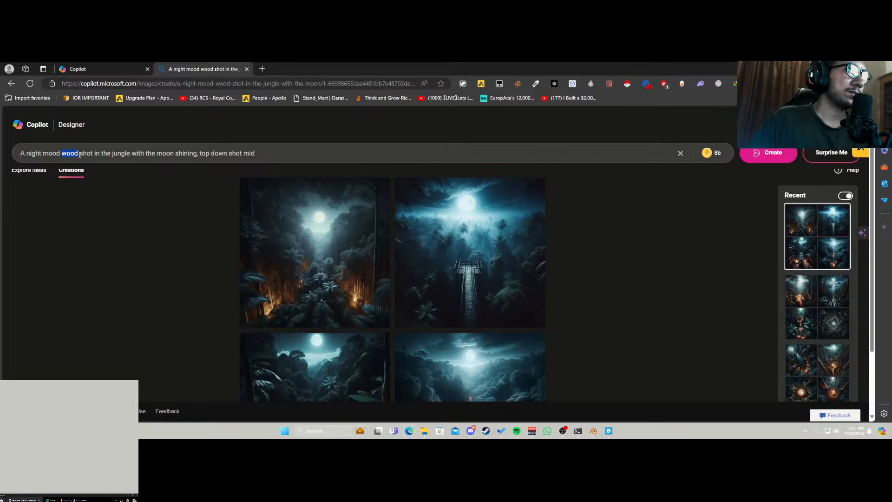
pyautogui.write('midd')
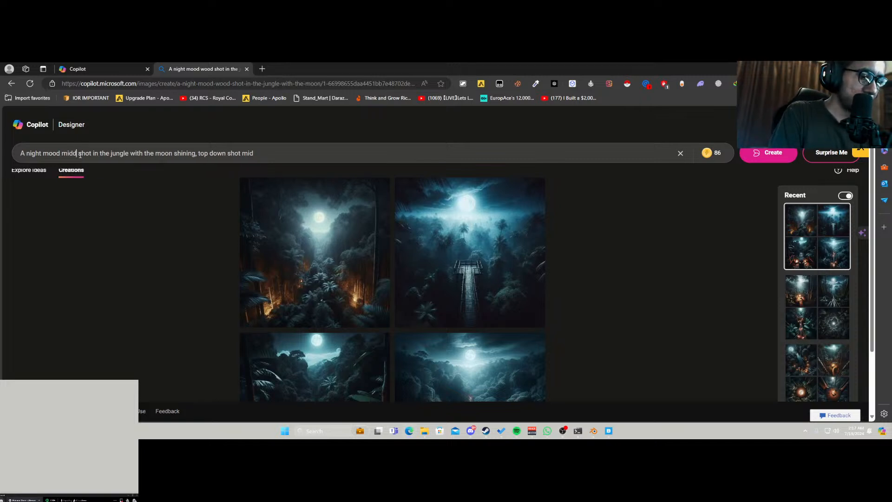
pyautogui.write('le of the')
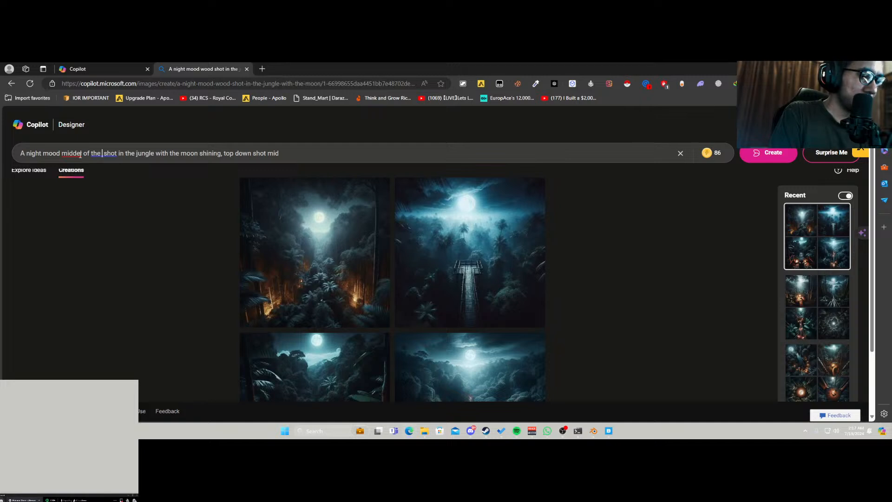
pyautogui.write('forest w')
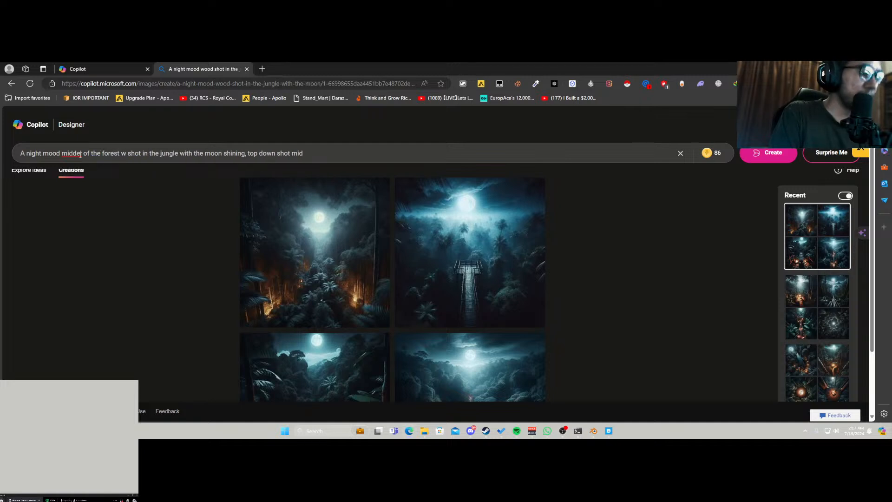
pyautogui.write('ith long')
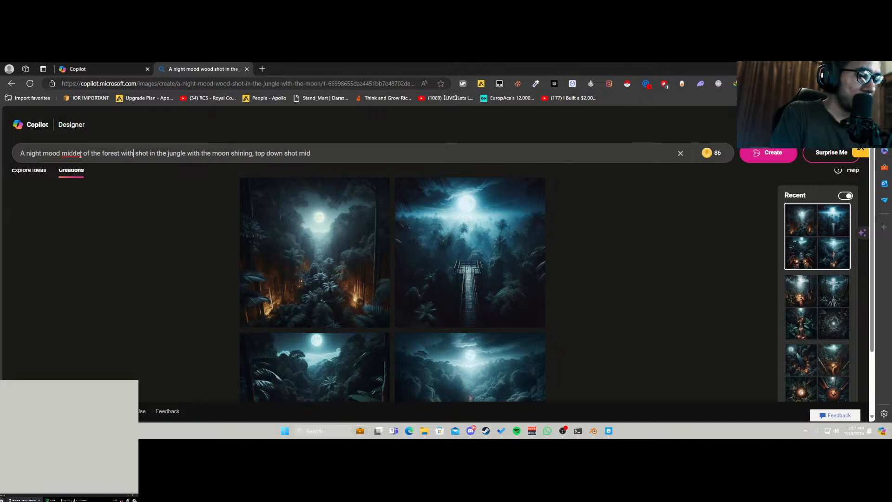
pyautogui.write(' trees')
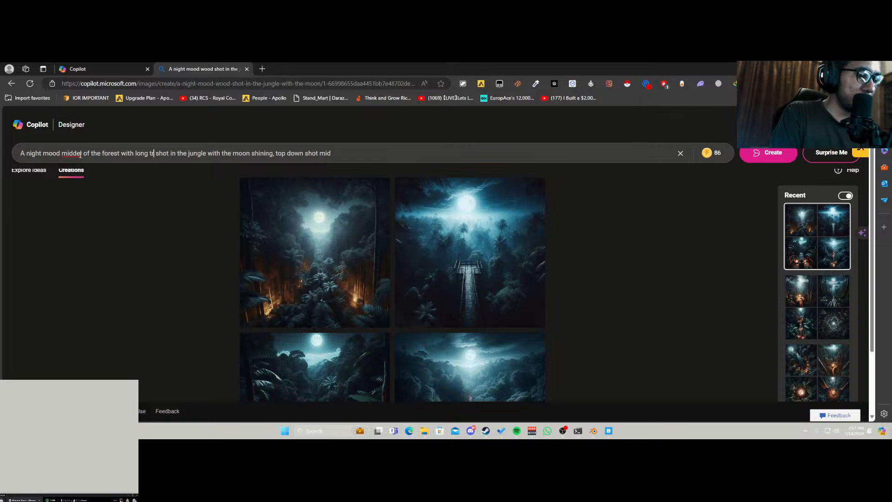
pyautogui.rightClick(68, 155)
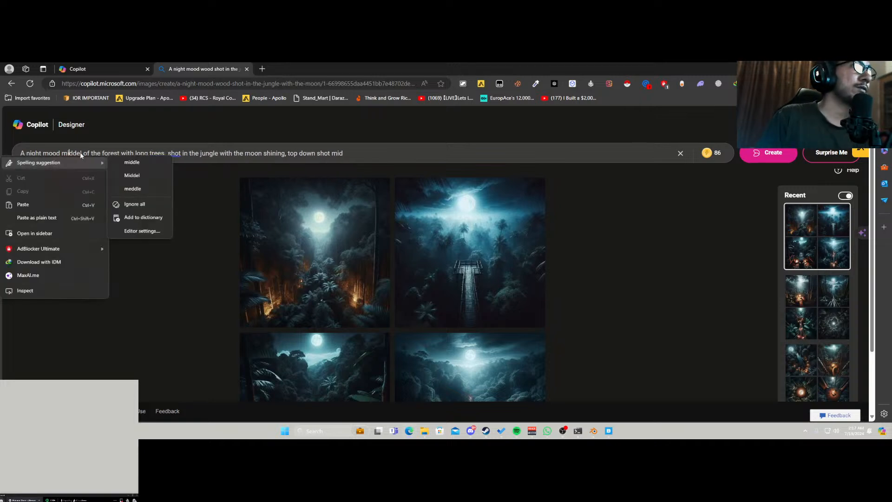
pyautogui.click(132, 162)
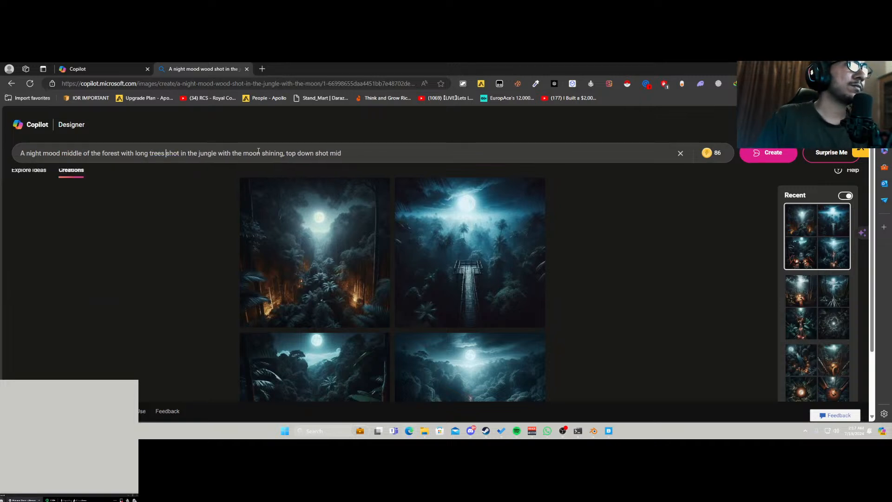
pyautogui.press('Return')
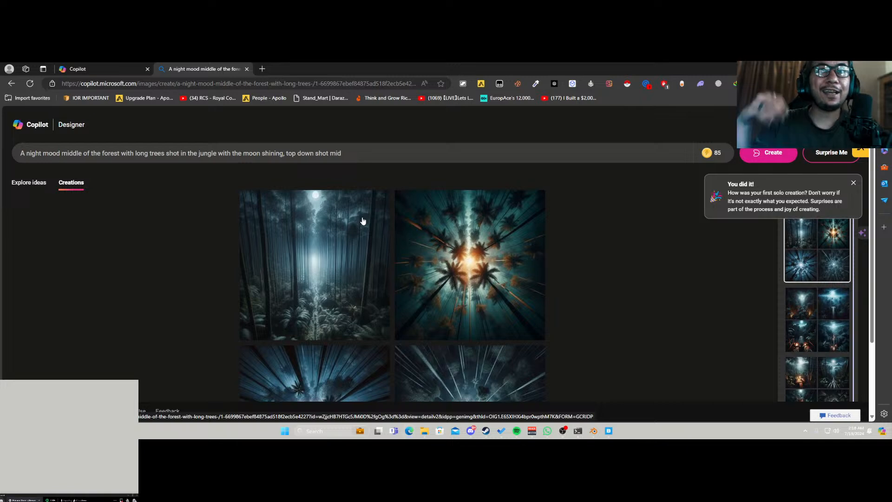
# Compare the new batch, open the moonlit forest image with tall trees and ferns at full size, and download it.
pyautogui.scroll(-3, 188, 325)
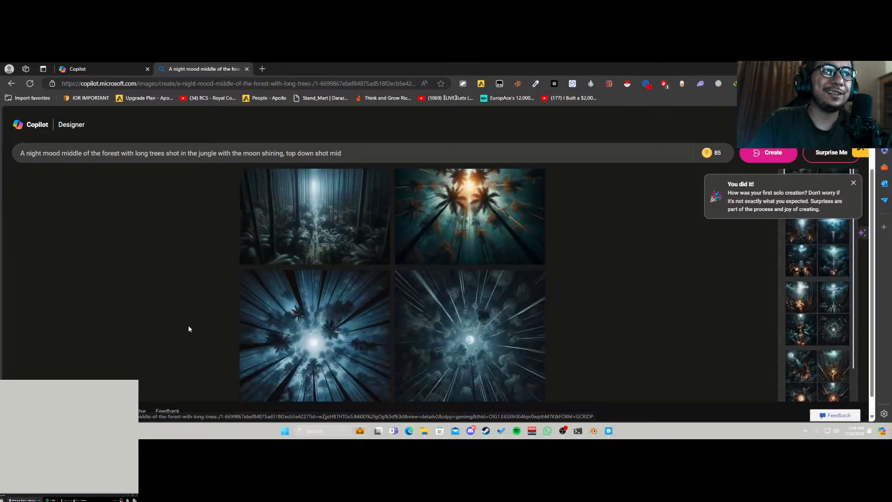
pyautogui.scroll(3, 208, 312)
pyautogui.scroll(-2, 230, 296)
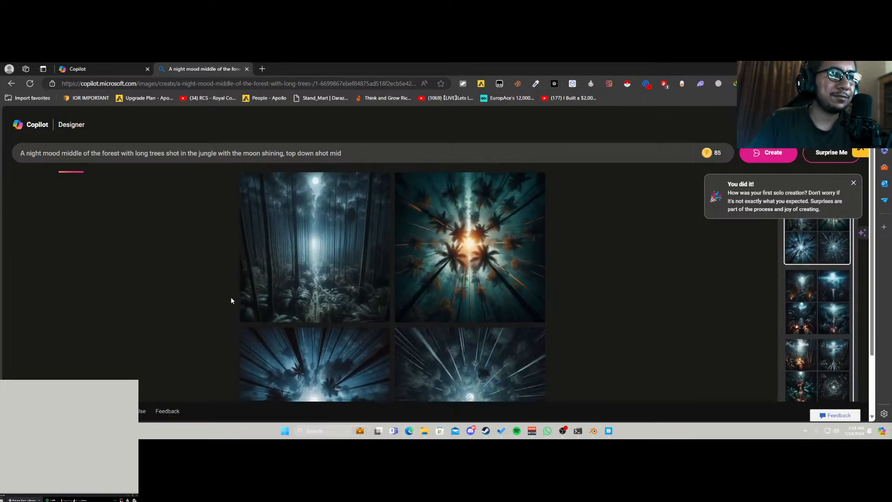
pyautogui.scroll(2, 273, 257)
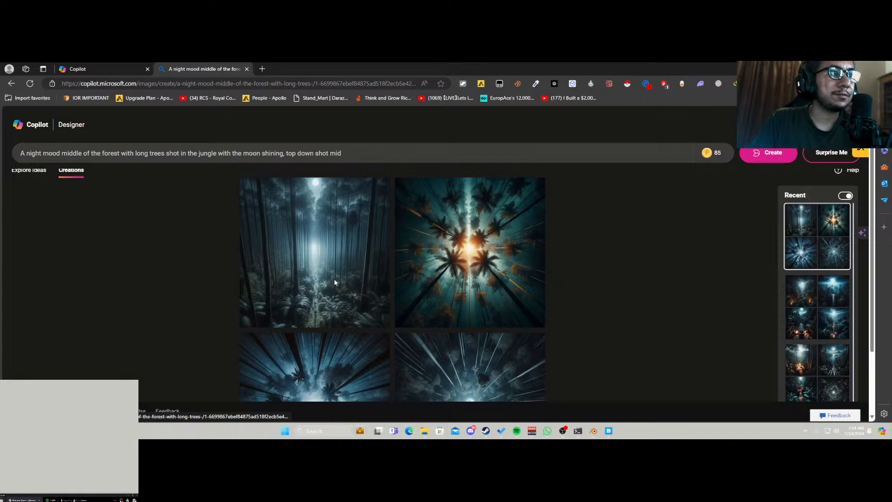
pyautogui.click(333, 278)
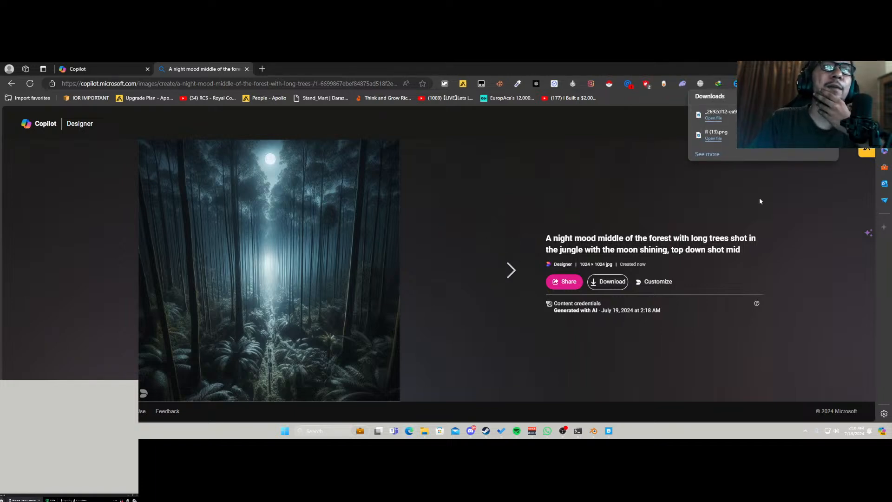
pyautogui.click(852, 69)
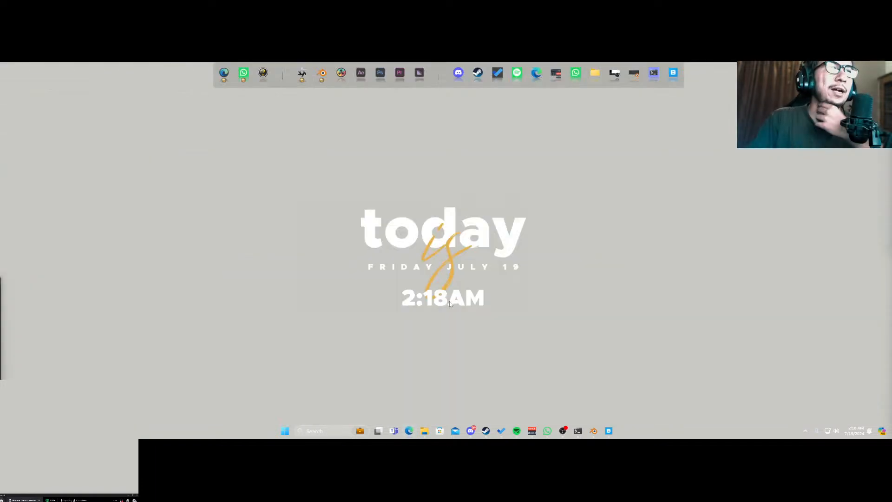
# Switch to Blender and add a mesh plane to the kunai scene.
pyautogui.click(593, 430)
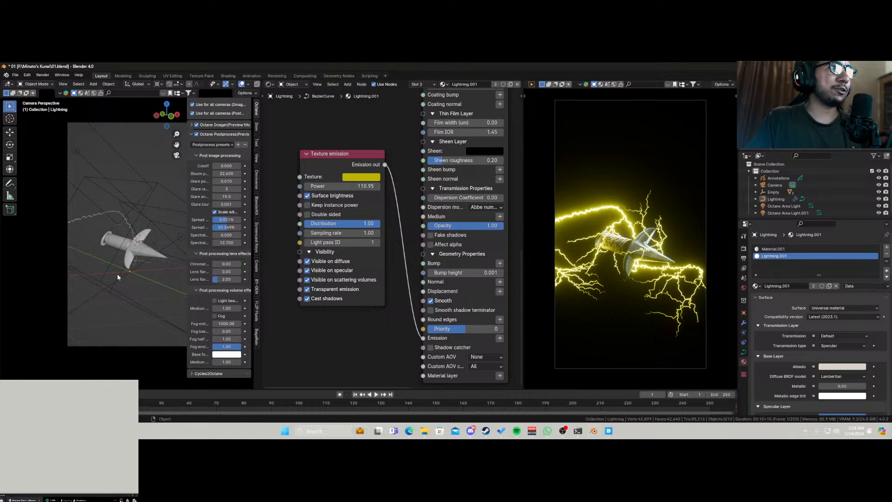
pyautogui.moveTo(117, 274); pyautogui.dragTo(127, 264, button='middle')
pyautogui.hotkey('shift', 'a')
pyautogui.moveTo(118, 178)
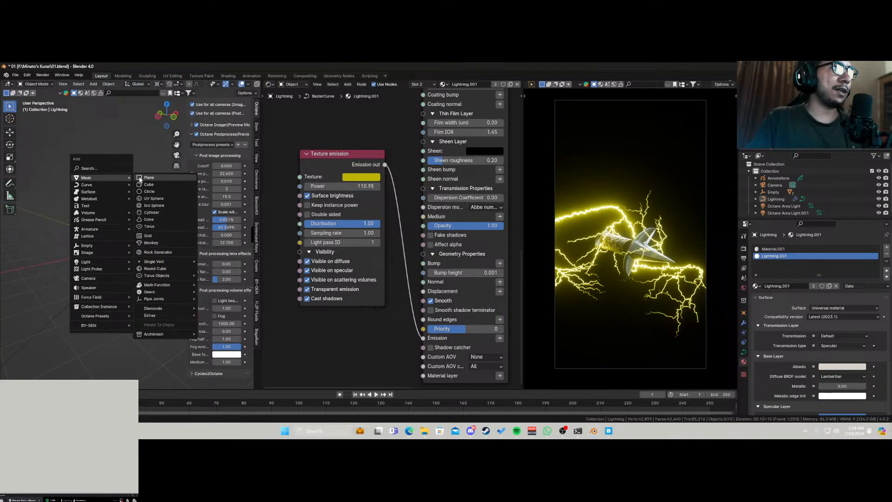
pyautogui.click(149, 180)
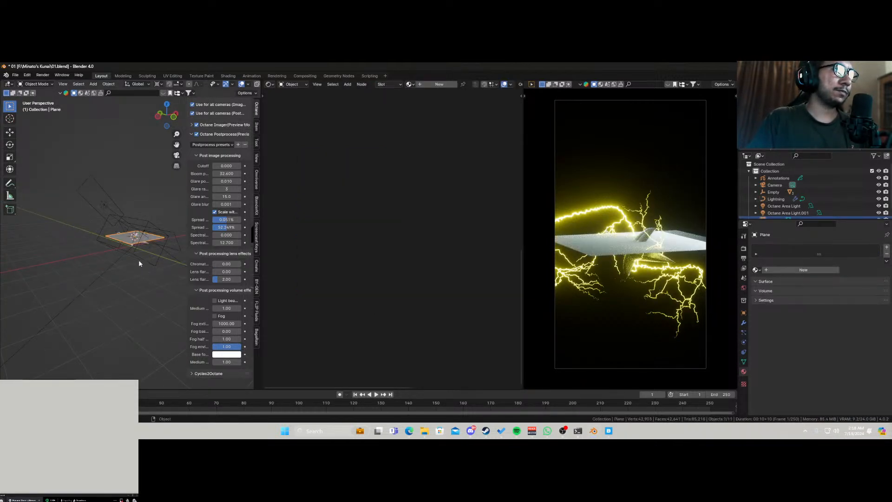
# Rotate the plane 90° about the X axis and move it along Y behind the kunai.
pyautogui.moveTo(138, 260); pyautogui.dragTo(154, 277, button='middle')
pyautogui.write('rx')
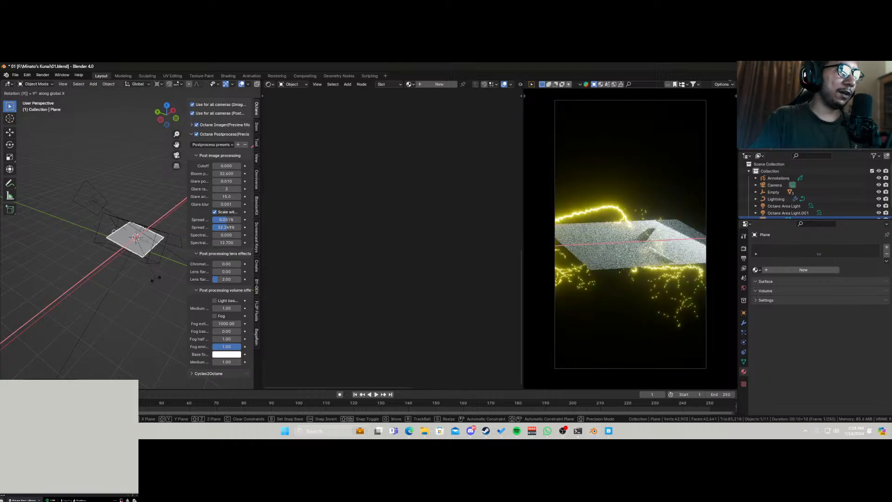
pyautogui.write('90')
pyautogui.press('Return')
pyautogui.press('g')
pyautogui.press('y')
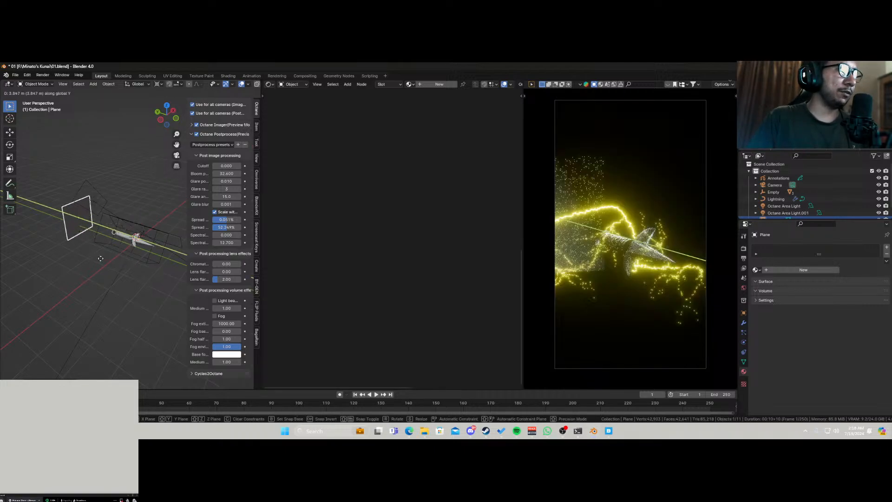
pyautogui.click(105, 280)
# Turn the plane about the Z axis toward the camera and scale it up to serve as a large backdrop.
pyautogui.press('r')
pyautogui.press('z')
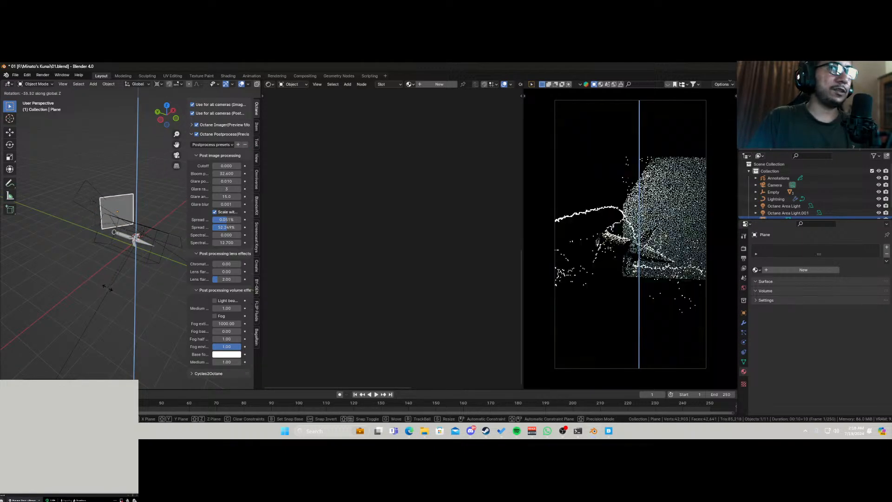
pyautogui.click(124, 286)
pyautogui.press('s')
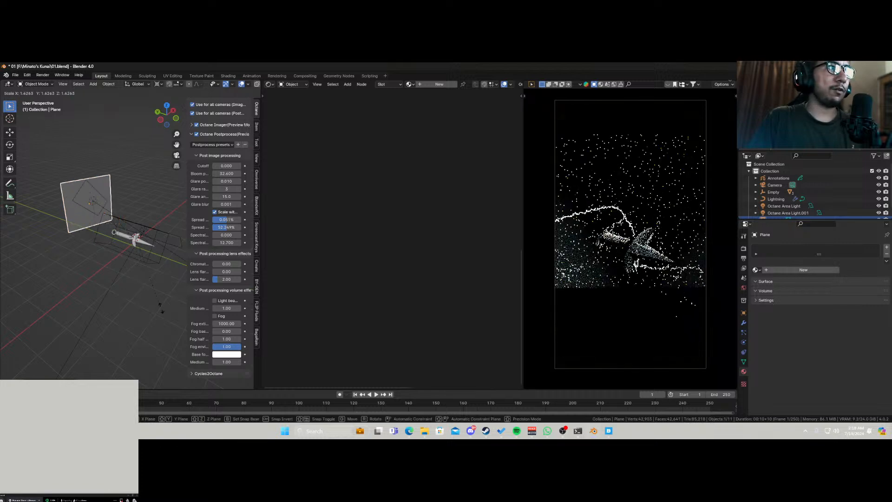
pyautogui.click(179, 161)
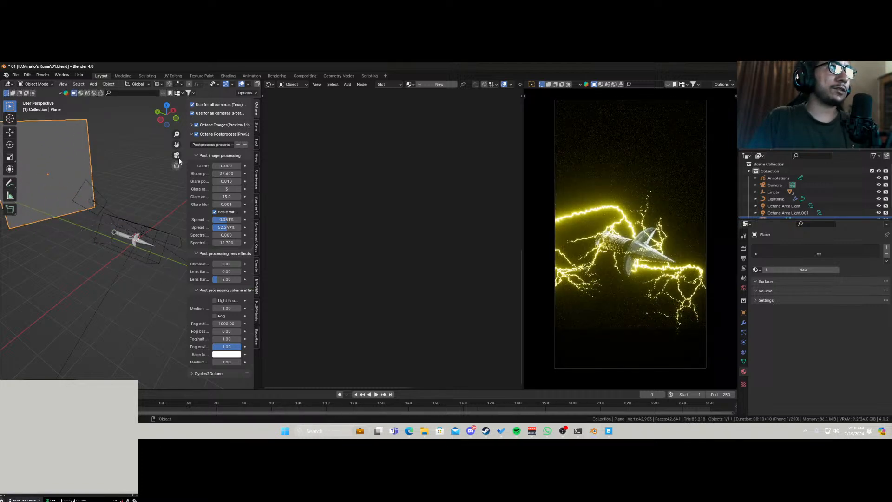
pyautogui.click(159, 84)
pyautogui.click(166, 101)
pyautogui.press('s')
pyautogui.click(138, 241)
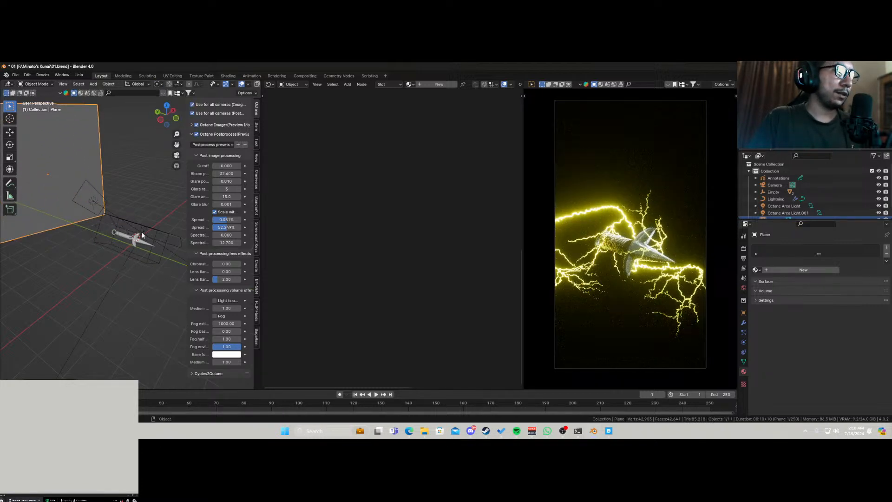
# Move the backdrop plane along its local Z axis toward the kunai, and lower it along global Z to fill the camera frame.
pyautogui.press('g')
pyautogui.press('z')
pyautogui.press('z')
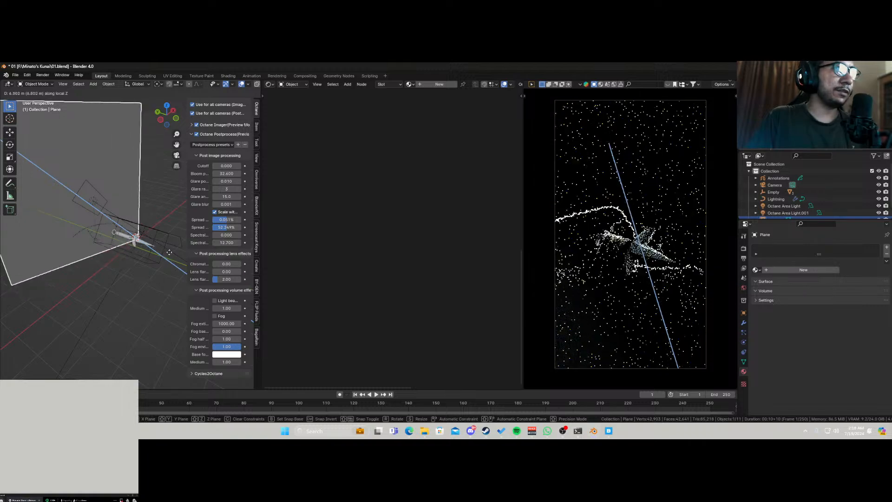
pyautogui.click(178, 264)
pyautogui.press('g')
pyautogui.press('z')
pyautogui.click(134, 251)
# Rotate the backdrop plane about -9° around global Z and move it freely by about 1.4 m behind the kunai.
pyautogui.press('g')
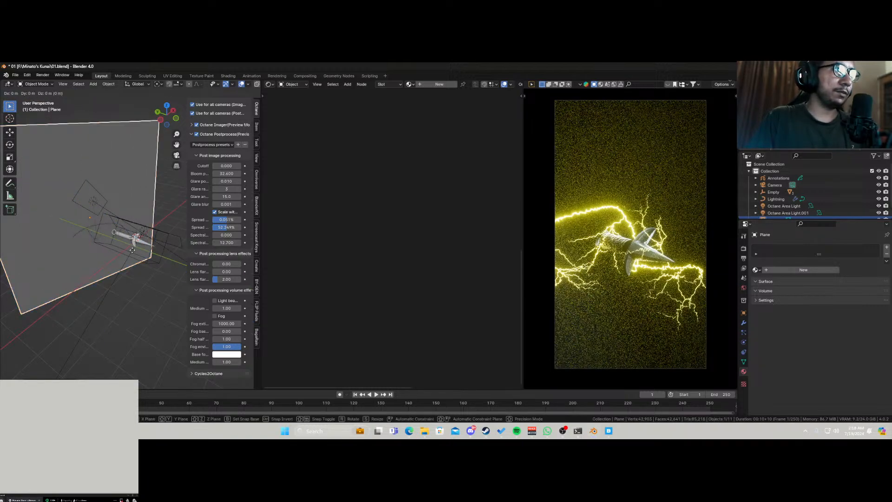
pyautogui.press('r')
pyautogui.press('z')
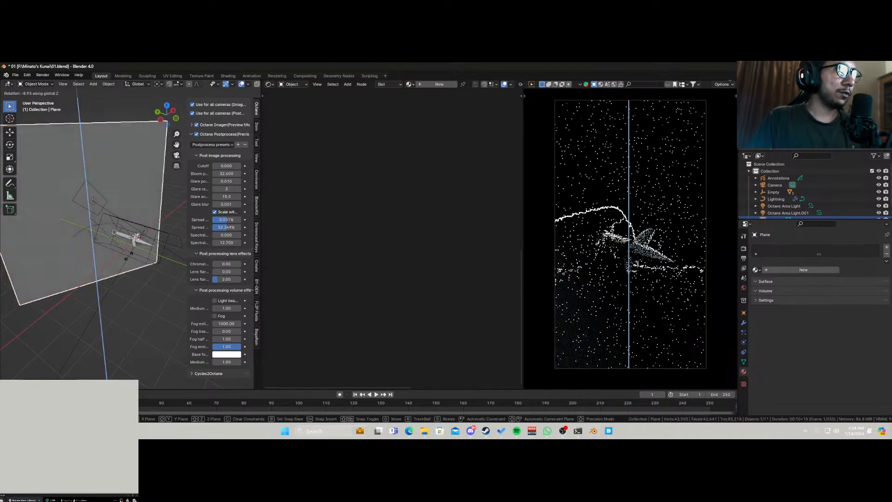
pyautogui.click(126, 257)
pyautogui.press('g')
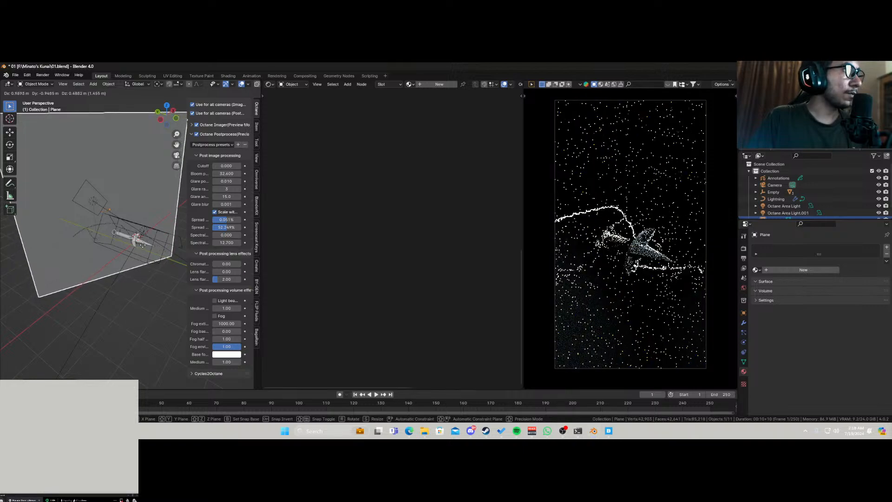
pyautogui.click(143, 245)
# Create a new material for the backdrop plane, set its specular to 0, and adjust its roughness.
pyautogui.click(439, 85)
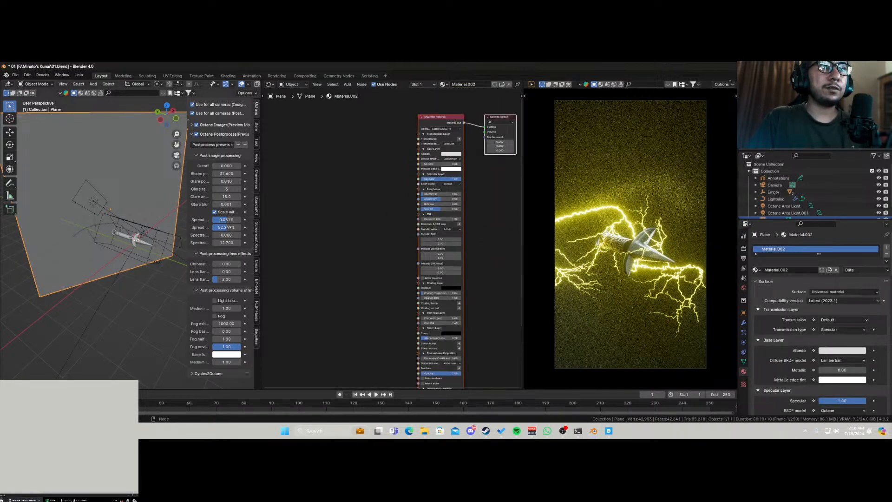
pyautogui.moveTo(450, 179); pyautogui.dragTo(414, 179)
pyautogui.scroll(-3, 382, 306)
pyautogui.moveTo(383, 305); pyautogui.dragTo(373, 221, button='middle')
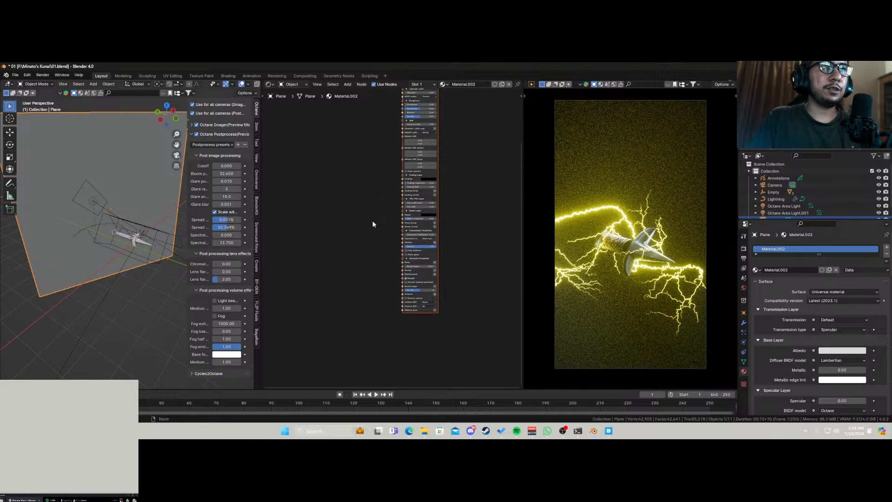
pyautogui.moveTo(373, 173); pyautogui.dragTo(370, 220, button='middle')
pyautogui.click(411, 149)
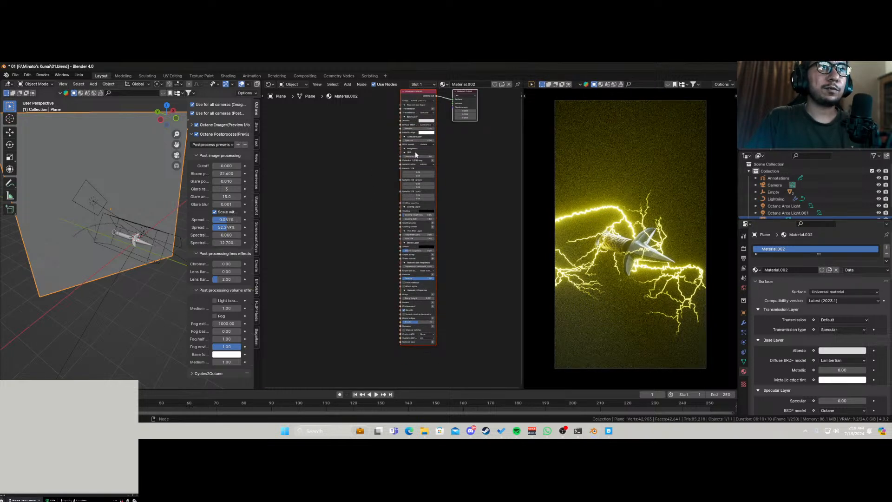
pyautogui.click(405, 148)
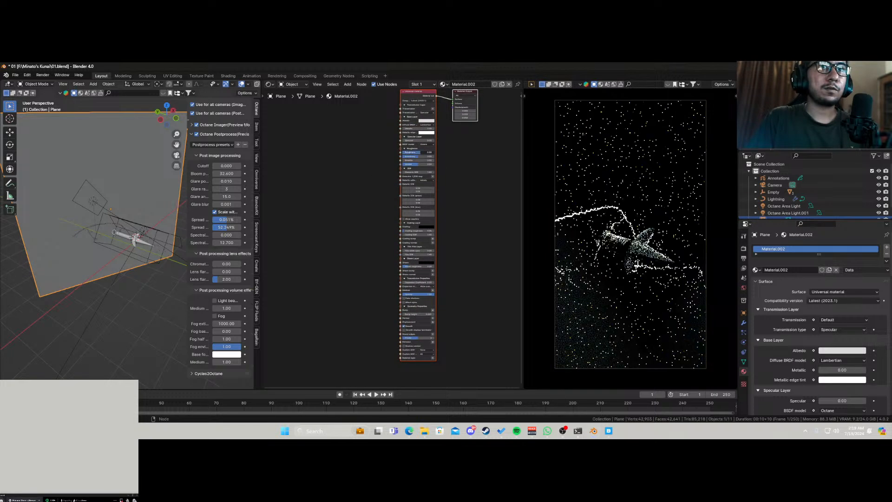
# Try an Emission switch node on the emission input of the plane's material and delete it.
pyautogui.scroll(5, 349, 308)
pyautogui.moveTo(359, 298); pyautogui.dragTo(326, 193, button='middle')
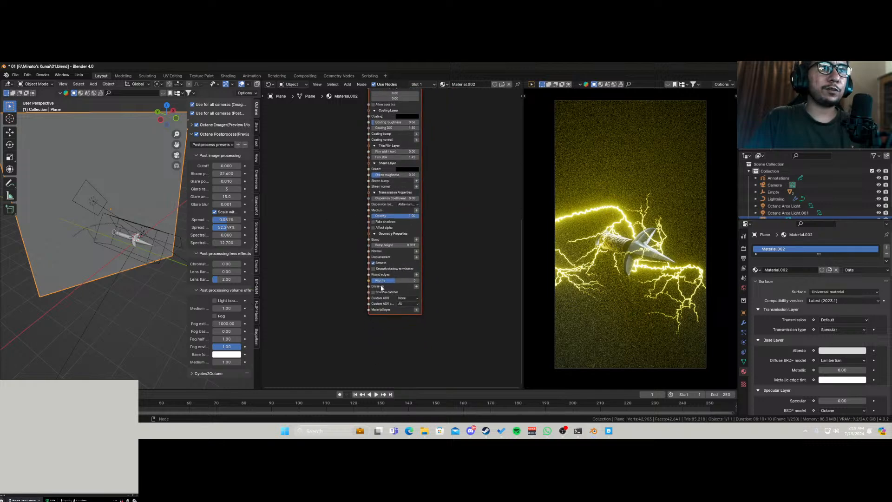
pyautogui.click(416, 287)
pyautogui.moveTo(421, 298)
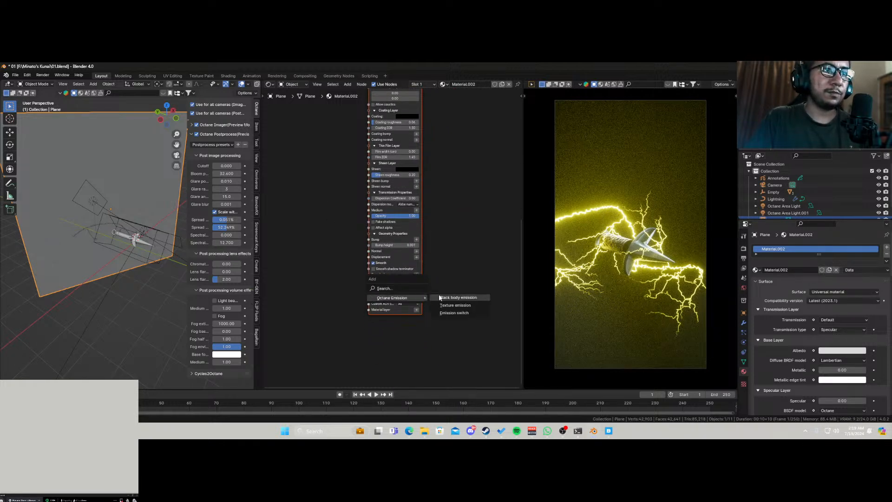
pyautogui.click(457, 312)
pyautogui.click(343, 285)
pyautogui.press('x')
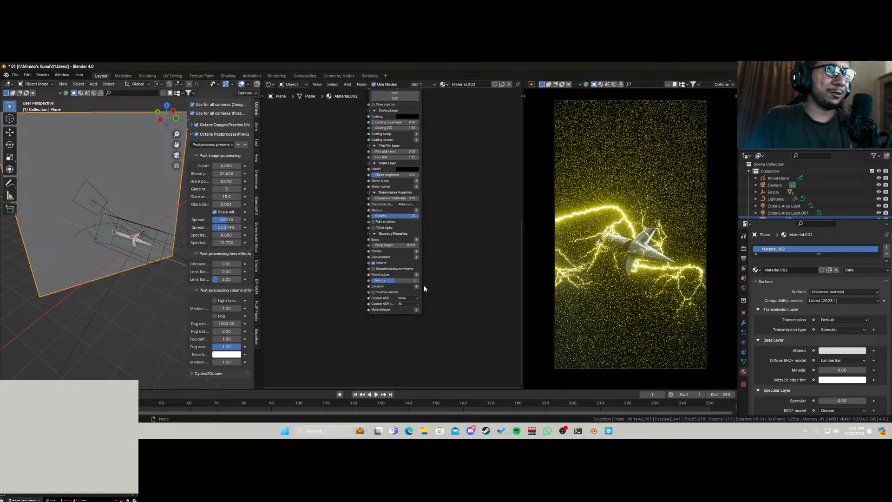
# Add a Texture emission node to the emission input of the backdrop plane's material.
pyautogui.click(417, 287)
pyautogui.moveTo(419, 287)
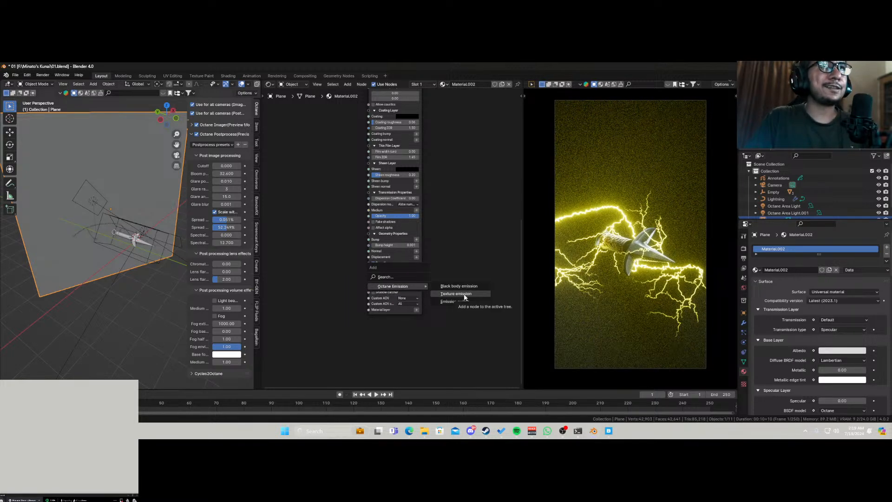
pyautogui.click(464, 296)
# Add an RGB image node and connect its texture output to the Texture input of the Texture emission node.
pyautogui.moveTo(338, 293); pyautogui.dragTo(439, 315, button='middle')
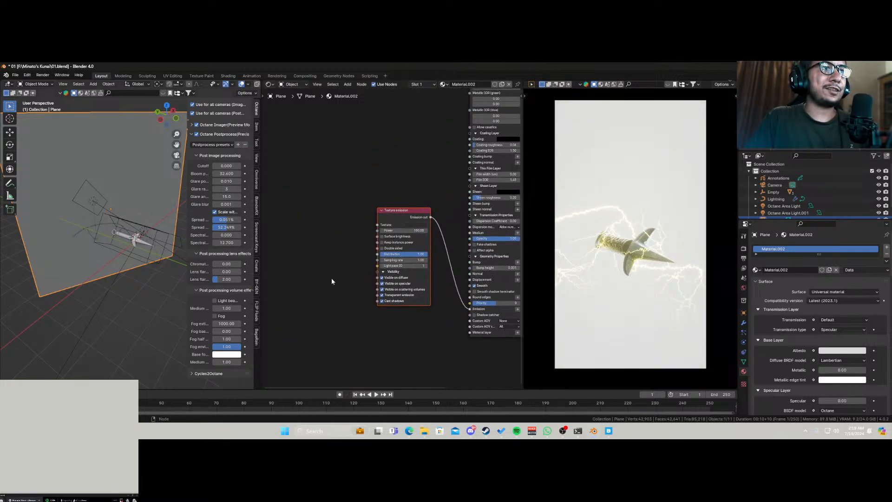
pyautogui.hotkey('shift', 'a')
pyautogui.write('s')
pyautogui.press('BackSpace')
pyautogui.write('rgb')
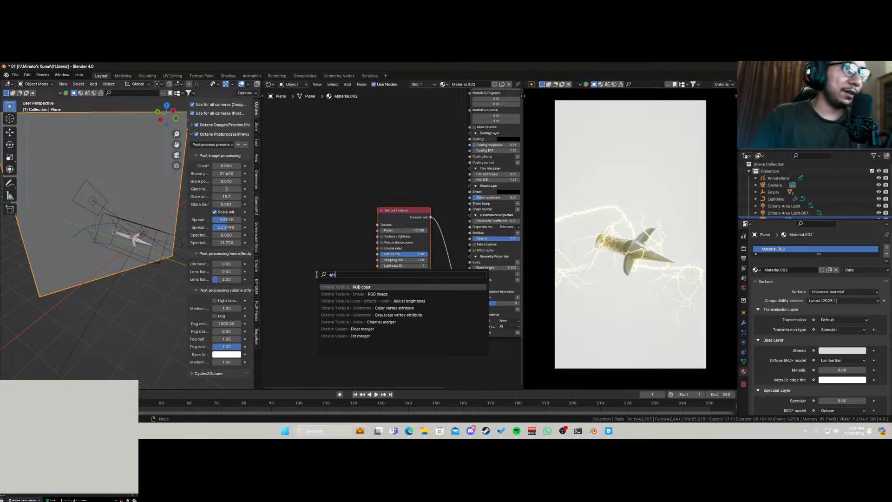
pyautogui.click(349, 293)
pyautogui.click(299, 213)
pyautogui.moveTo(353, 221); pyautogui.dragTo(373, 227)
# Load the downloaded moonlit forest image from the Downloads folder into the RGB image node.
pyautogui.click(340, 228)
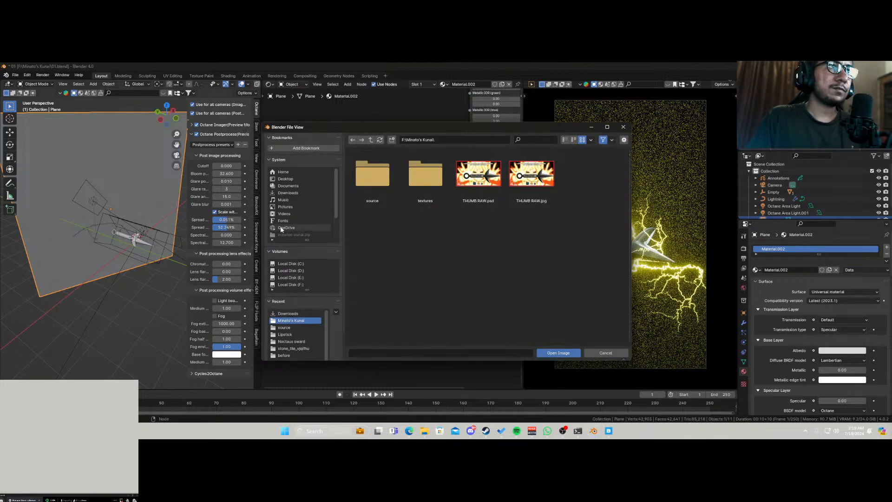
pyautogui.click(292, 191)
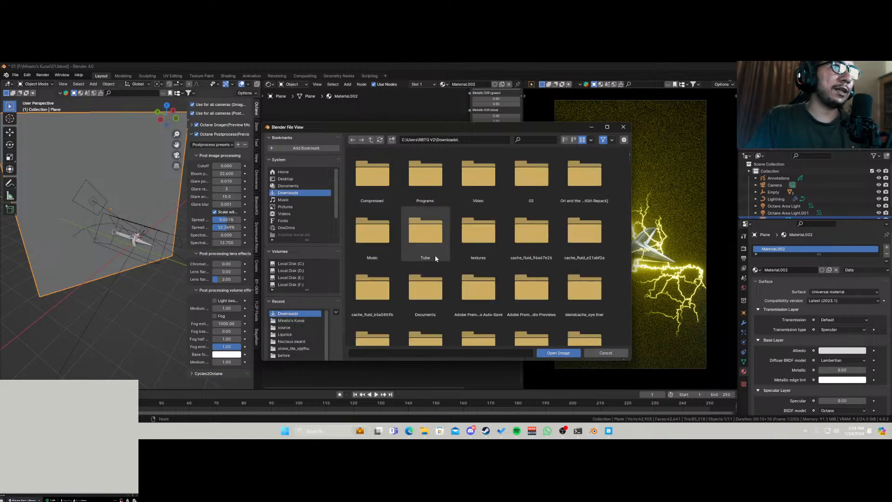
pyautogui.scroll(-8, 435, 255)
pyautogui.click(579, 201)
pyautogui.doubleClick(579, 200)
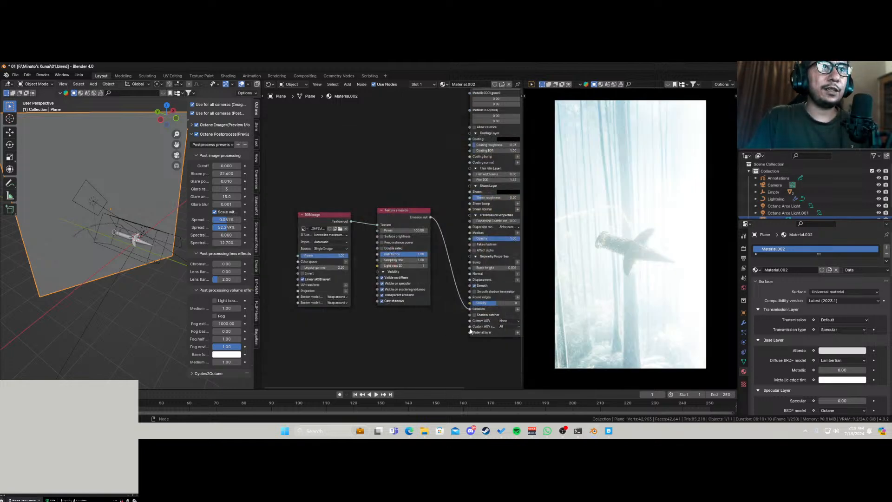
# Enable Surface brightness on the Texture emission node and lower its power to 10, 5 and finally 1.
pyautogui.click(401, 237)
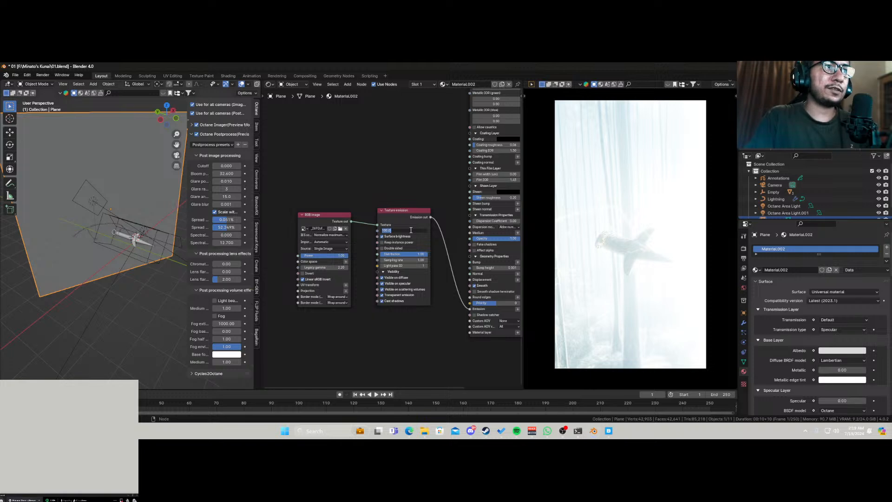
pyautogui.click(411, 230)
pyautogui.write('10')
pyautogui.press('Return')
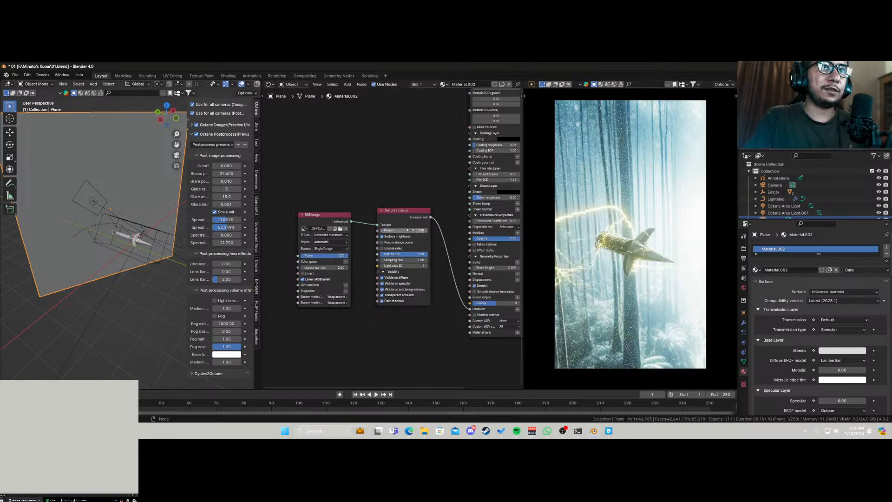
pyautogui.write('5')
pyautogui.press('Return')
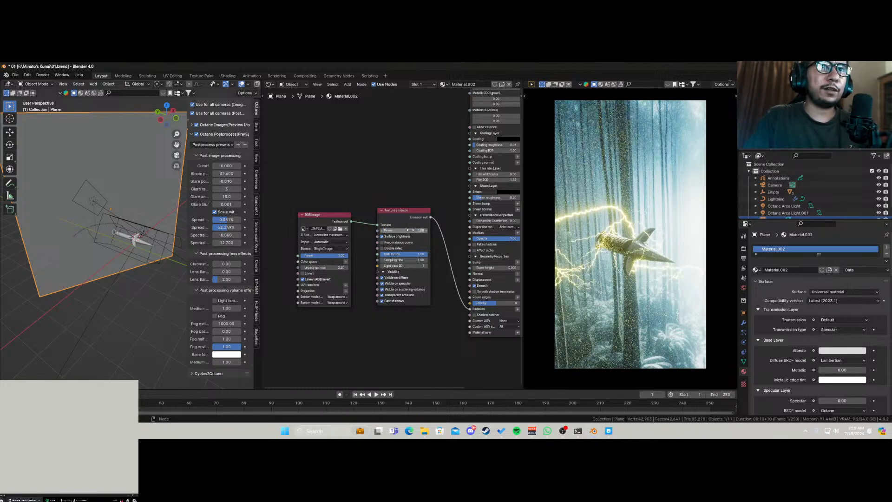
pyautogui.write('1')
pyautogui.press('Return')
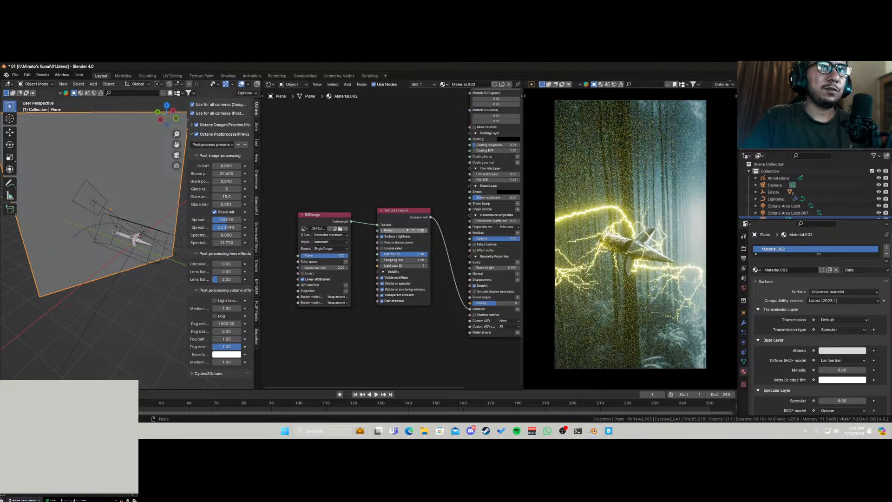
# Try moving the backdrop plane along its local Z axis, but shift it along its local X axis instead.
pyautogui.press('g')
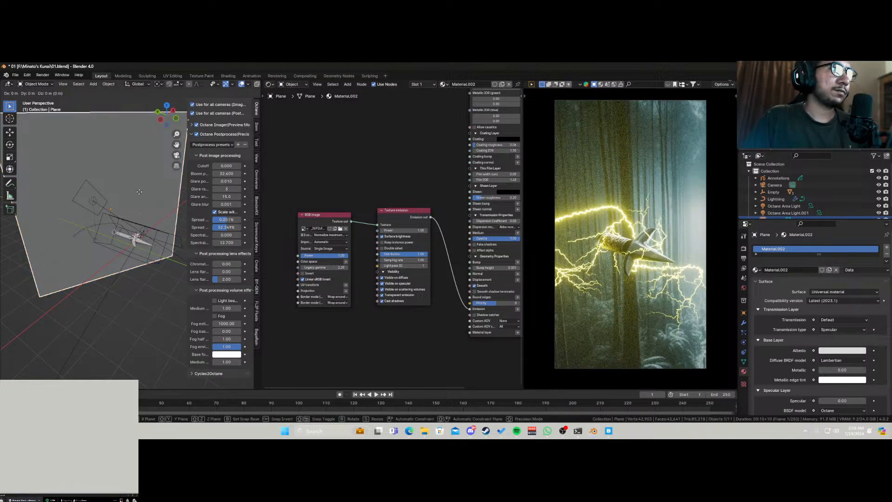
pyautogui.press('z')
pyautogui.press('z')
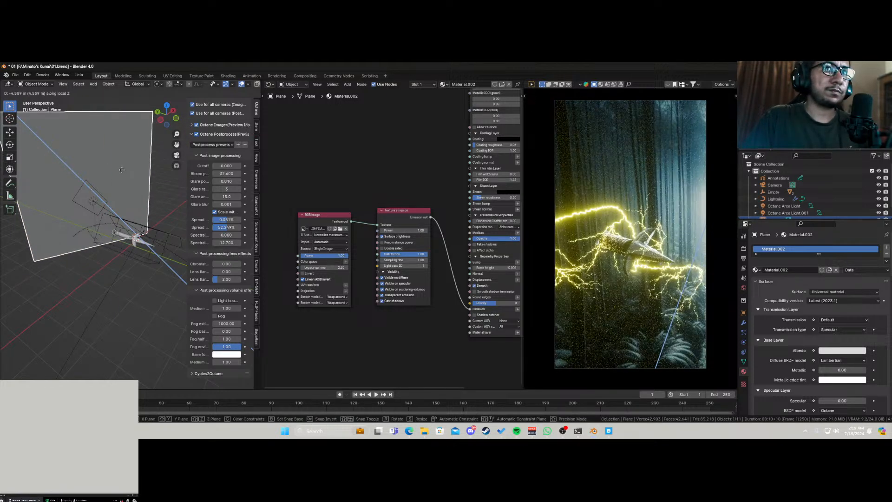
pyautogui.press('x')
pyautogui.press('x')
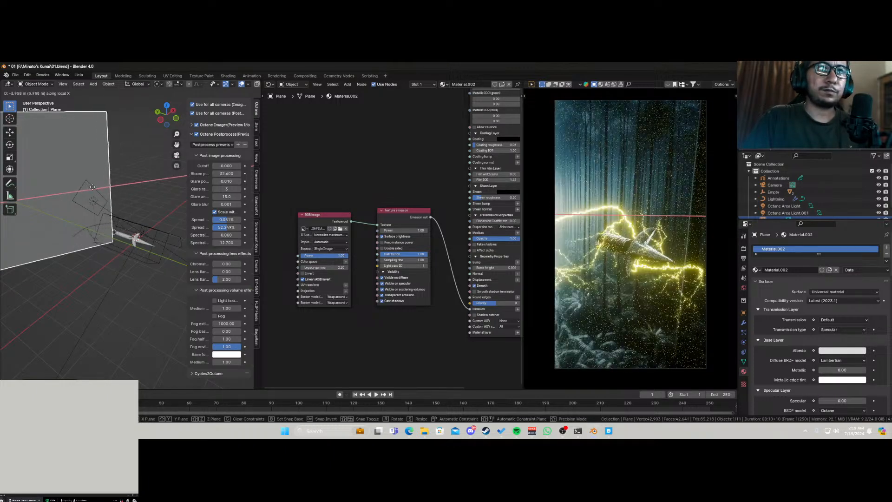
pyautogui.click(95, 227)
# Scale the backdrop plane up by about 1.6 and raise it about 2.7 m along global Z.
pyautogui.press('s')
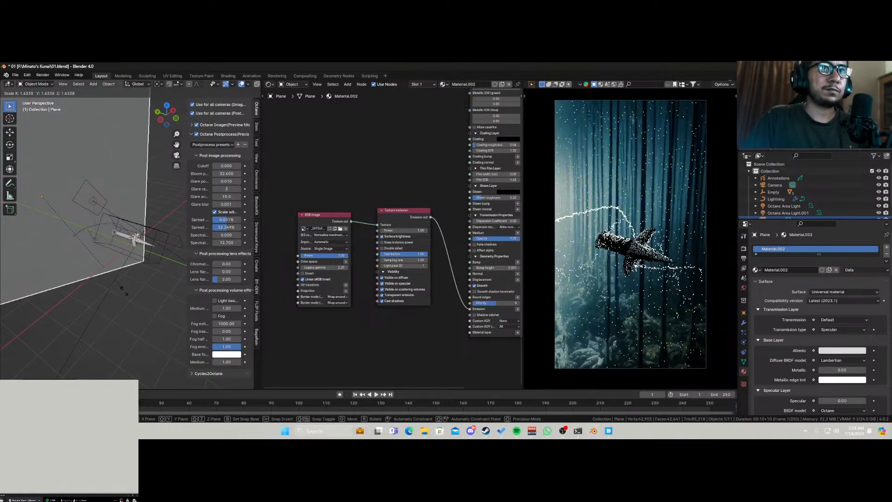
pyautogui.click(126, 289)
pyautogui.press('g')
pyautogui.press('z')
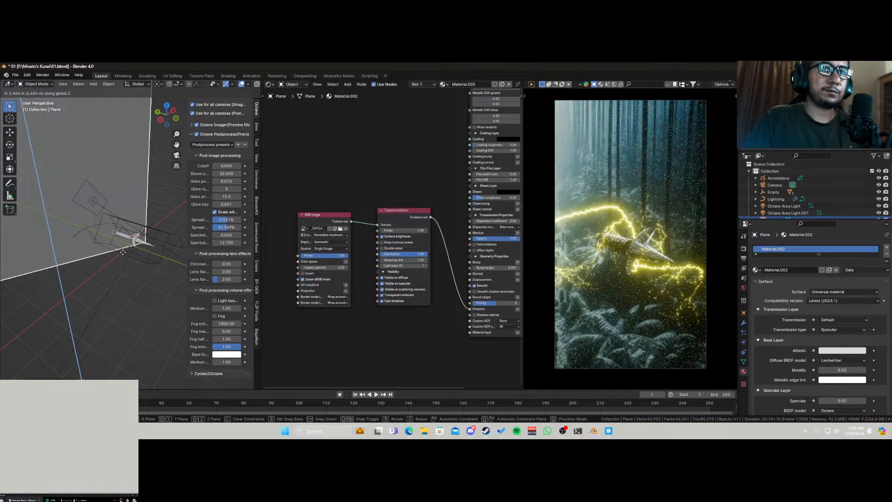
pyautogui.click(122, 249)
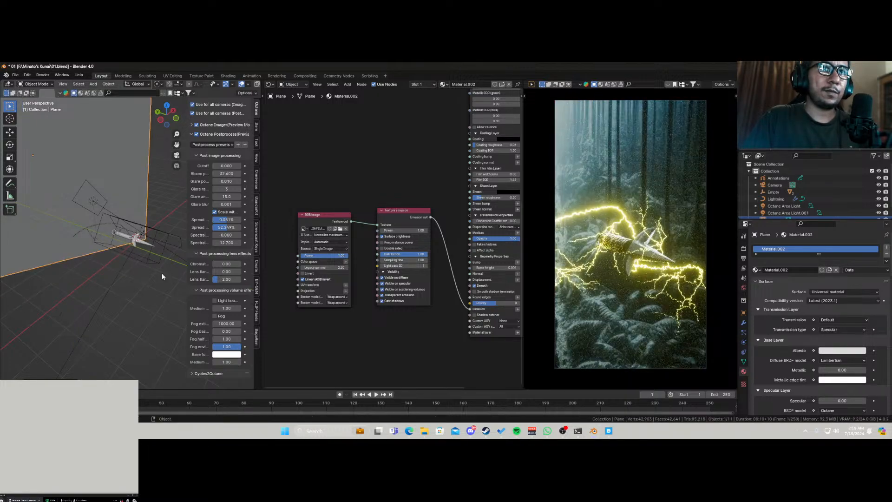
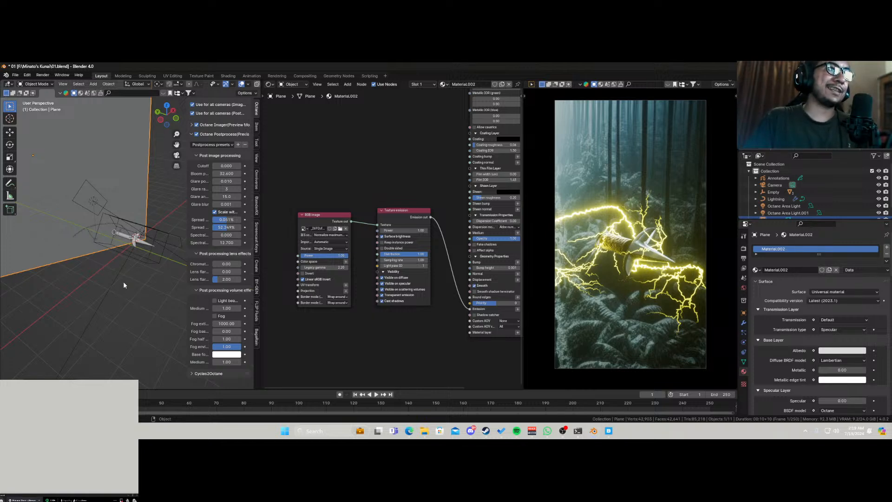
# Raise the camera's depth-of-field aperture to about 7.4 and turn off its autofocus.
pyautogui.press('KP_0')
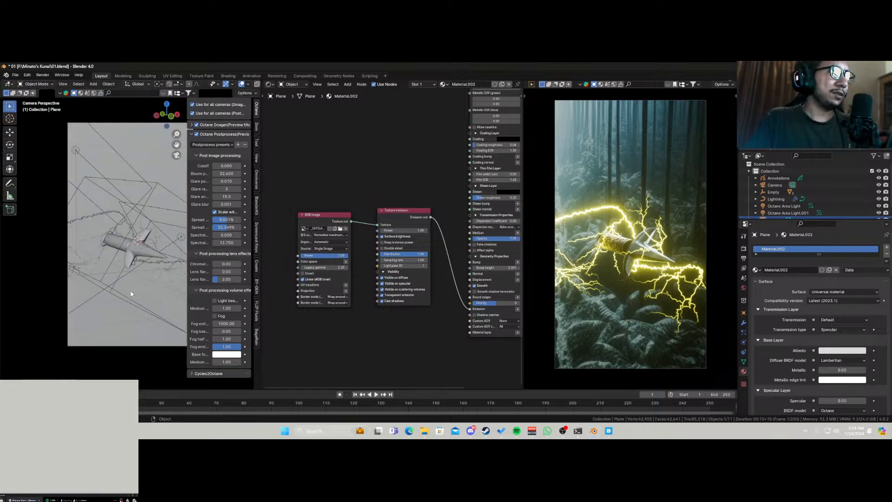
pyautogui.click(148, 347)
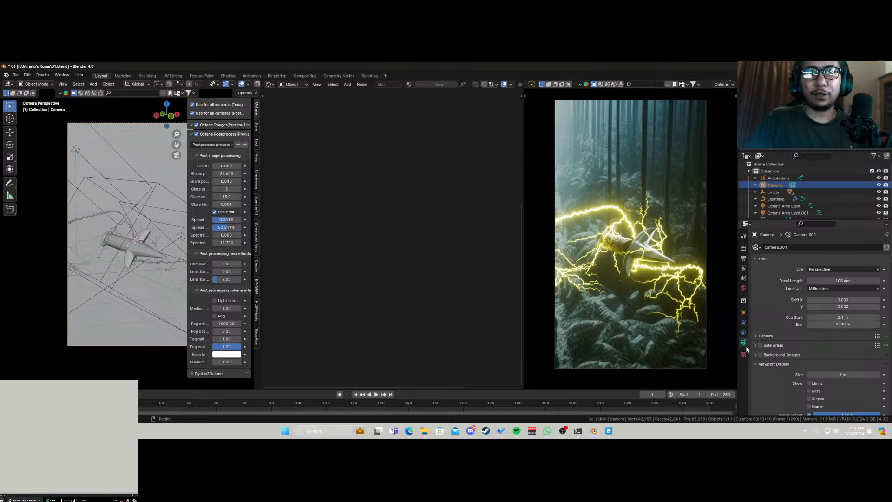
pyautogui.scroll(-15, 850, 268)
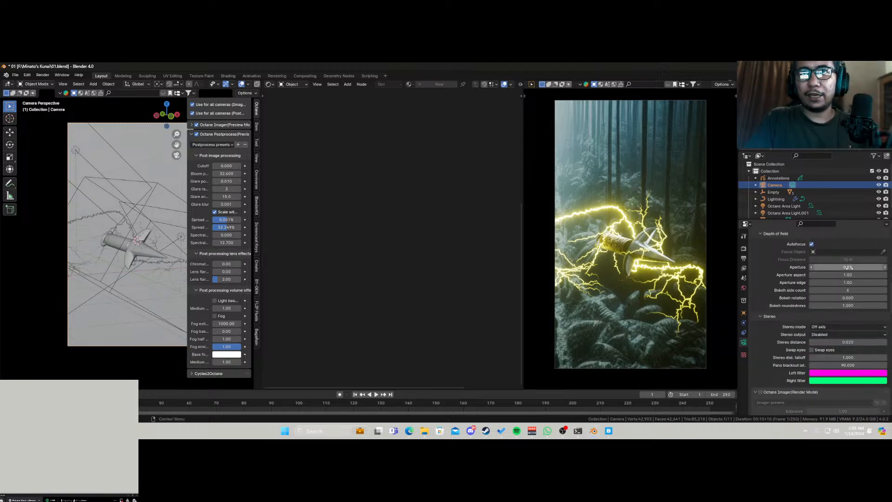
pyautogui.moveTo(848, 267); pyautogui.dragTo(878, 267)
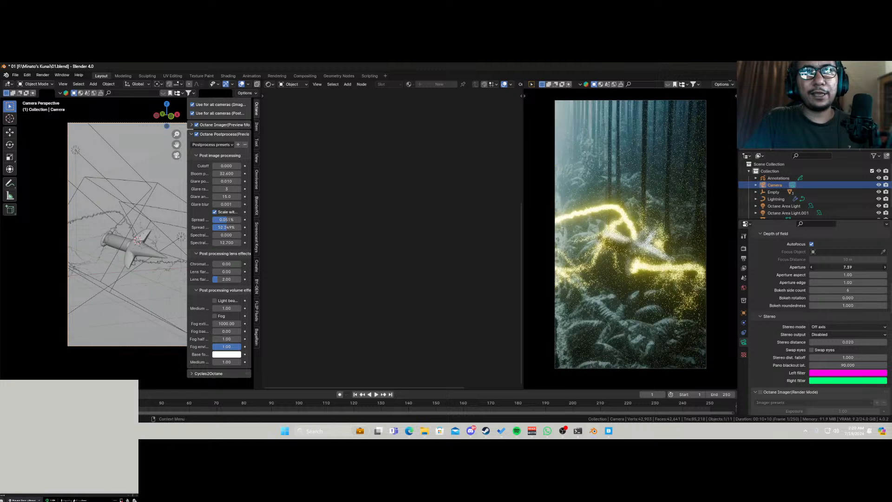
pyautogui.scroll(3, 799, 315)
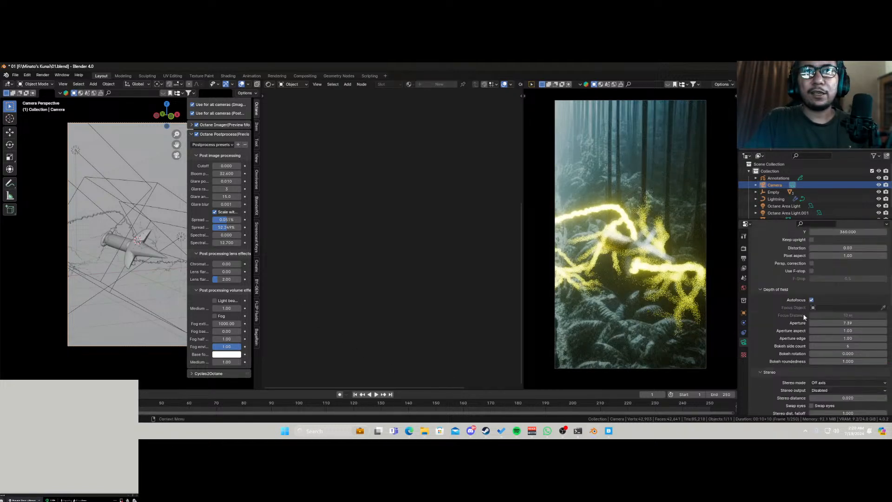
pyautogui.click(812, 301)
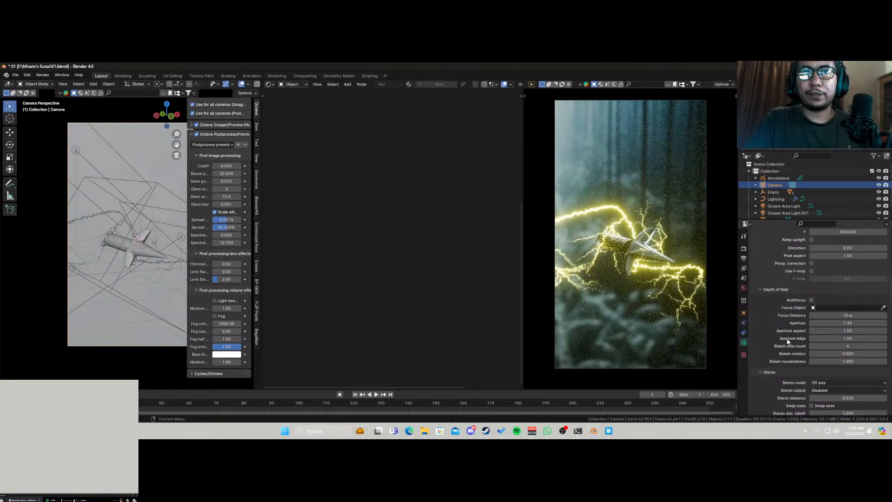
pyautogui.scroll(4, 789, 342)
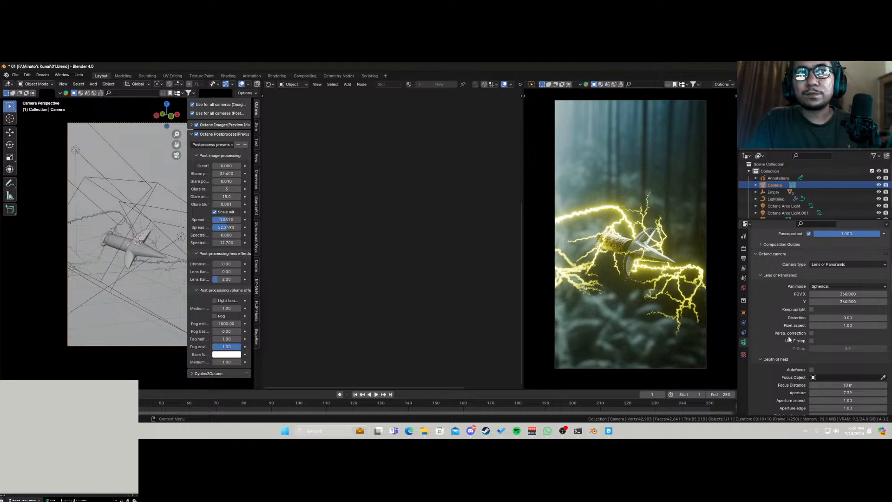
# Lower the backdrop plane along global Z and rotate it around the global Z axis.
pyautogui.click(139, 241)
pyautogui.press('g')
pyautogui.press('z')
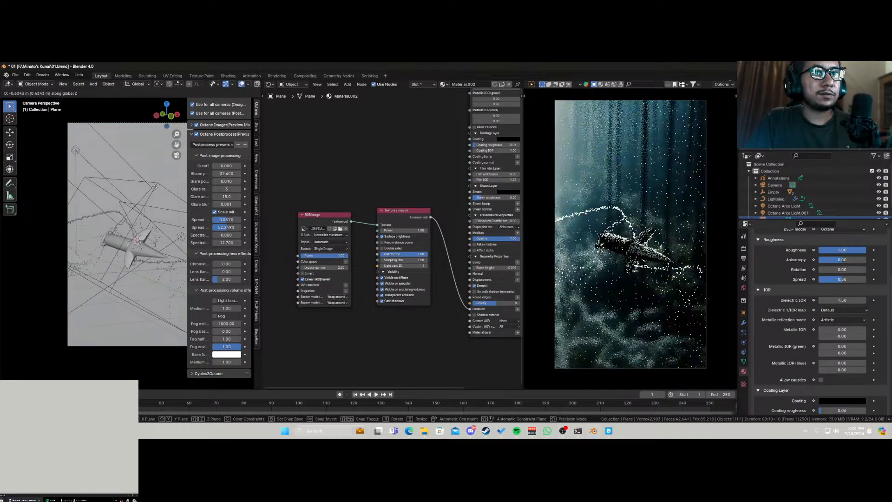
pyautogui.click(145, 275)
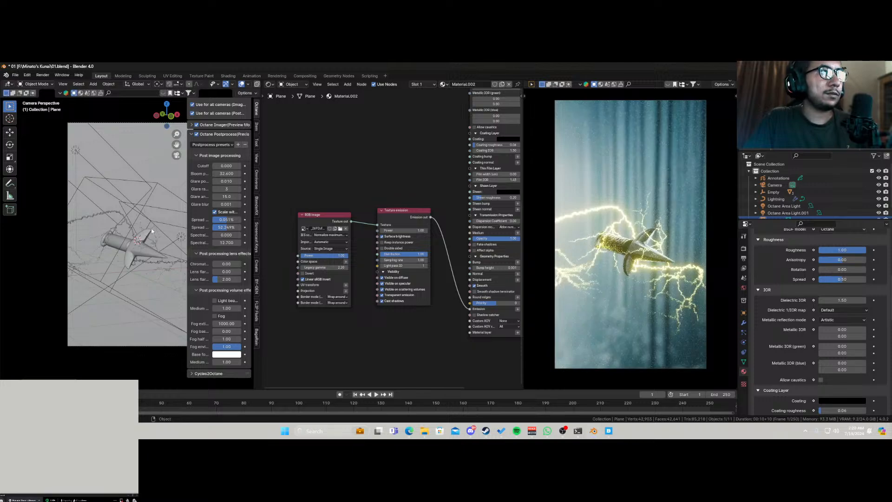
pyautogui.press('r')
pyautogui.press('z')
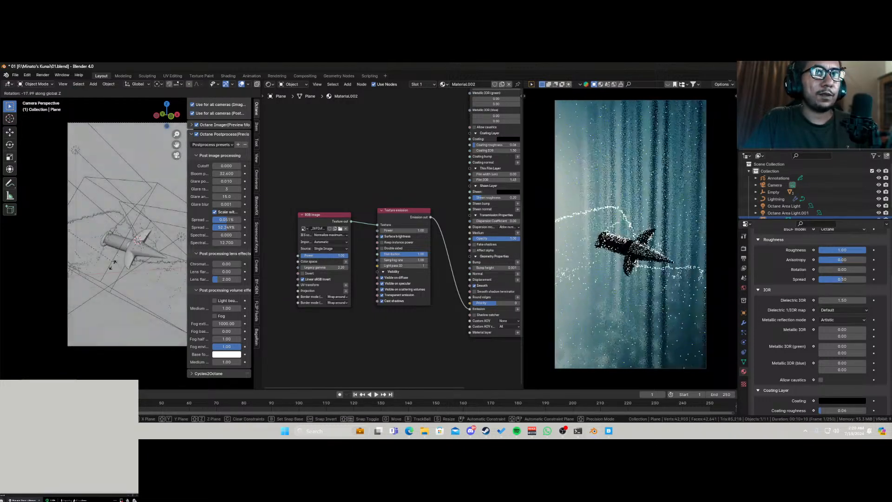
pyautogui.click(138, 215)
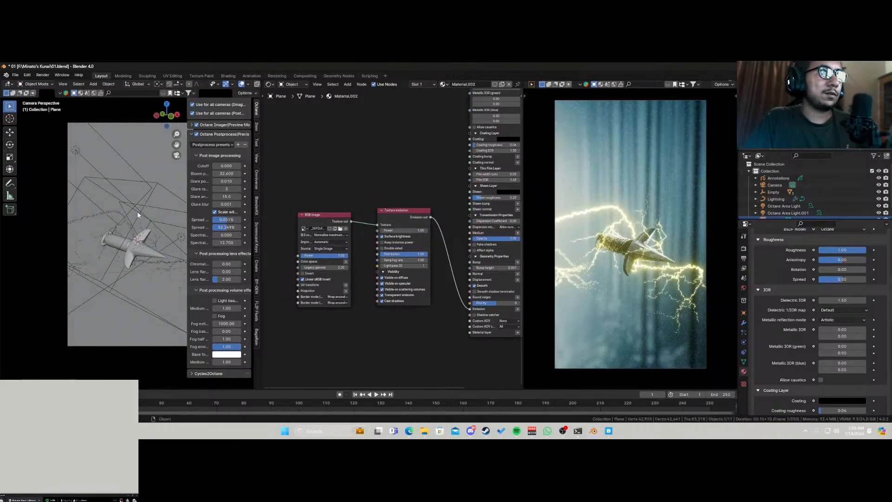
# Shift the backdrop plane along global X and raise it about 0.7 m along global Z.
pyautogui.press('g')
pyautogui.press('x')
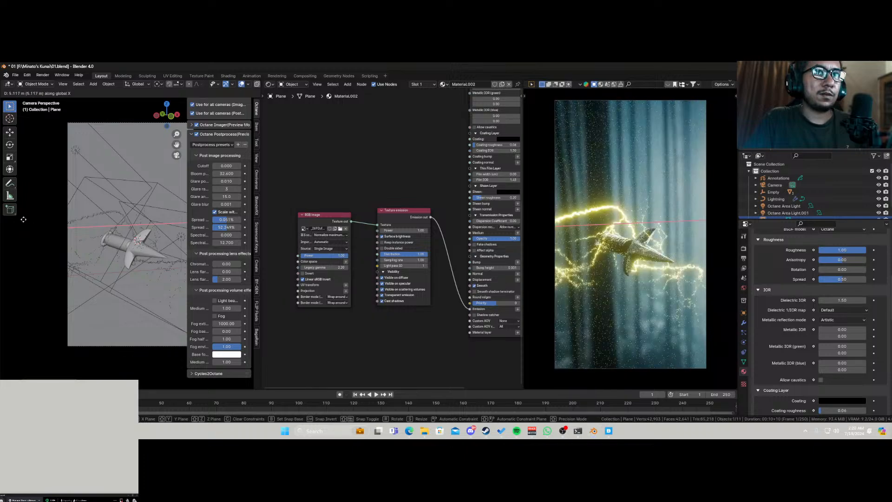
pyautogui.click(174, 231)
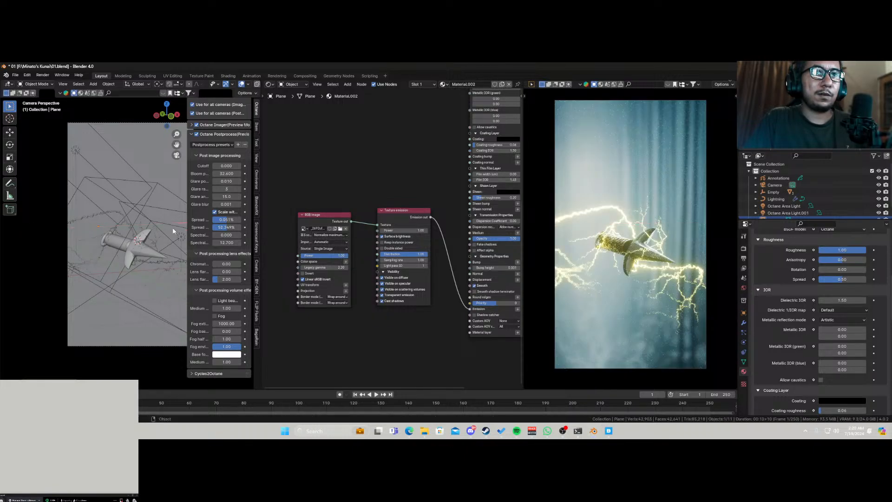
pyautogui.press('g')
pyautogui.press('z')
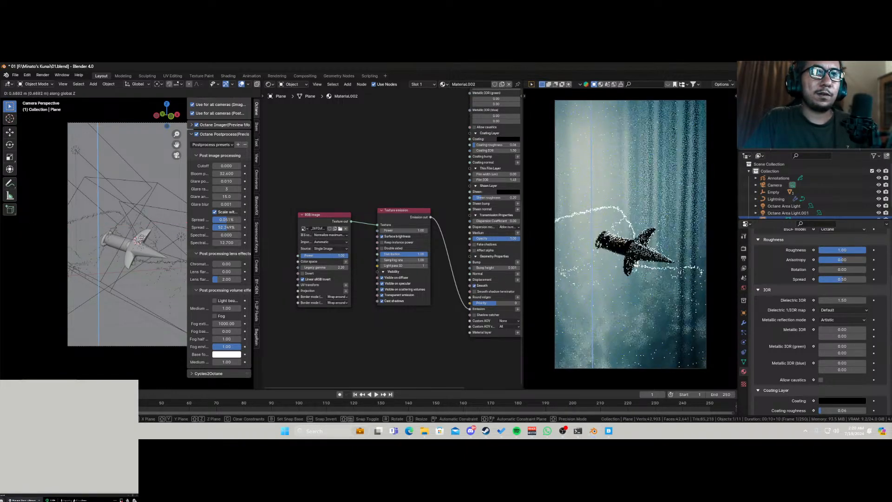
pyautogui.click(142, 245)
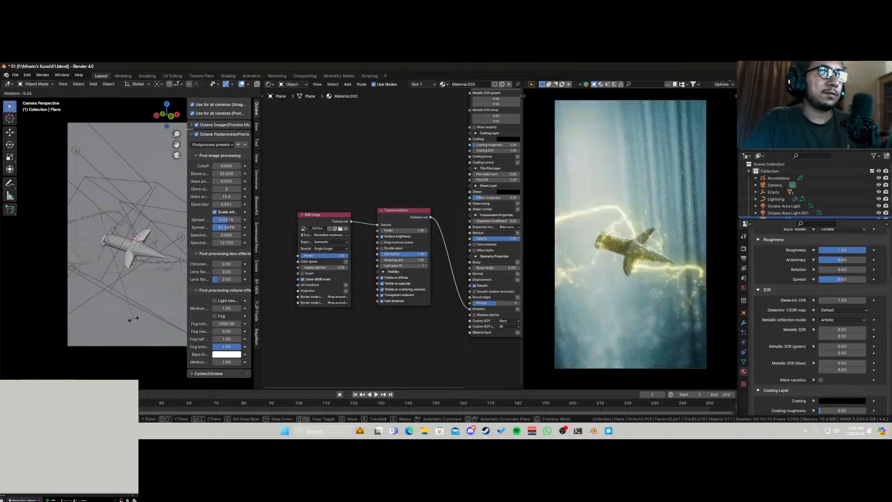
# Rotate the backdrop plane about 16° around its local Z axis.
pyautogui.press('r')
pyautogui.press('x')
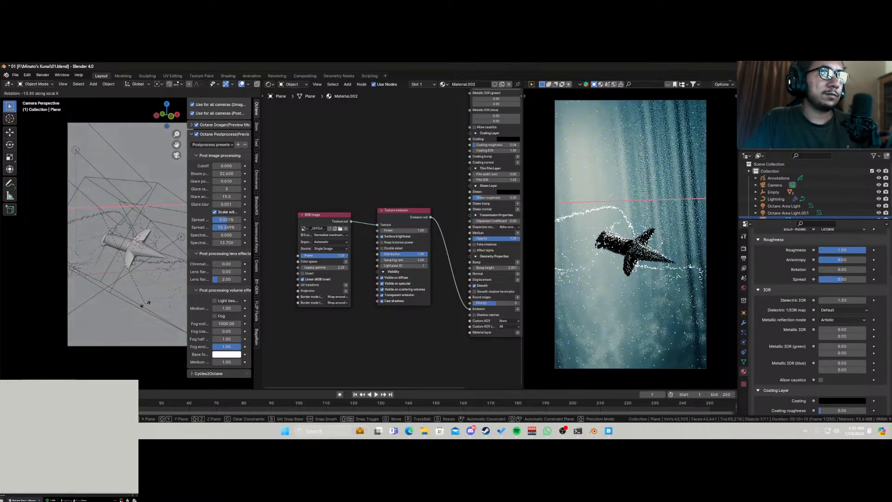
pyautogui.press('y')
pyautogui.press('y')
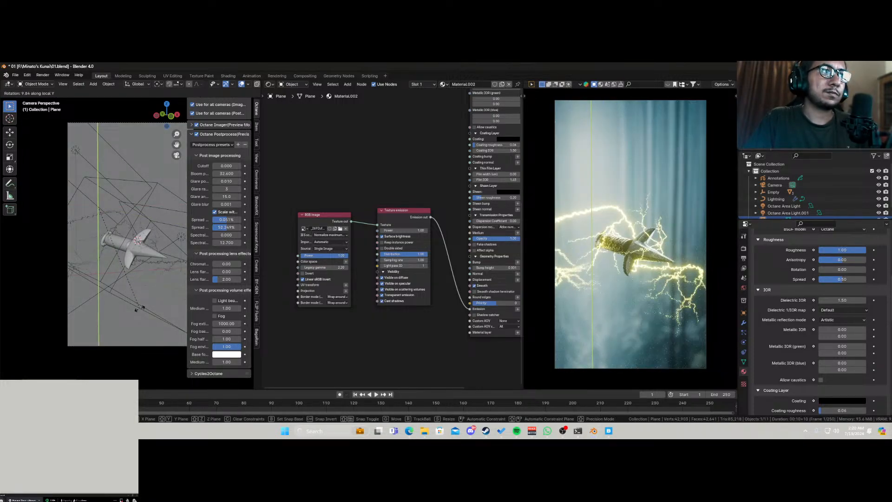
pyautogui.press('z')
pyautogui.press('z')
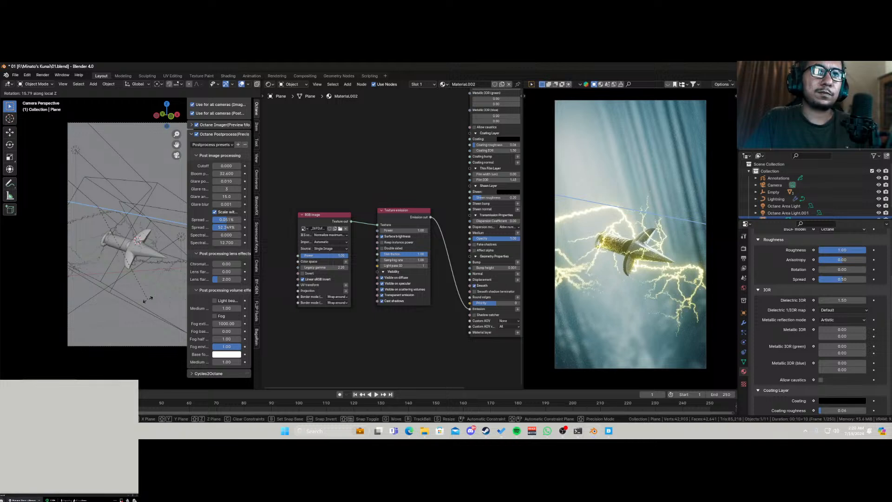
pyautogui.click(146, 298)
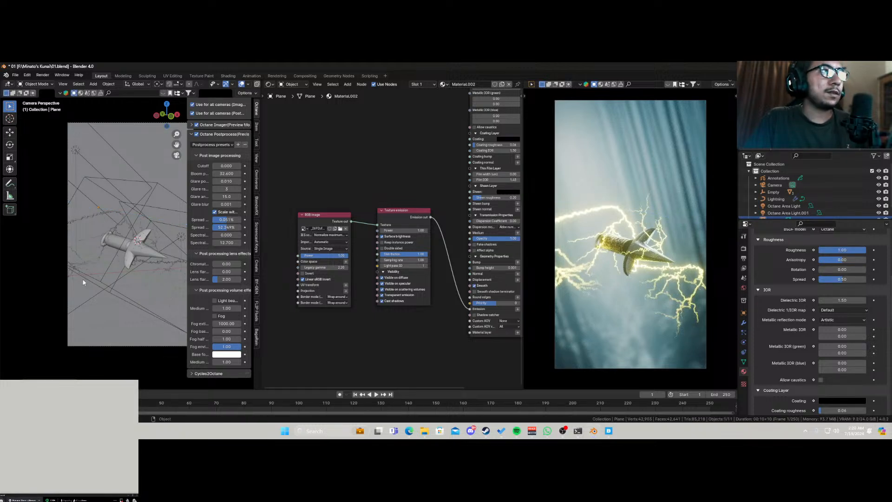
# Review the camera's Octane lens and depth-of-field settings.
pyautogui.click(157, 345)
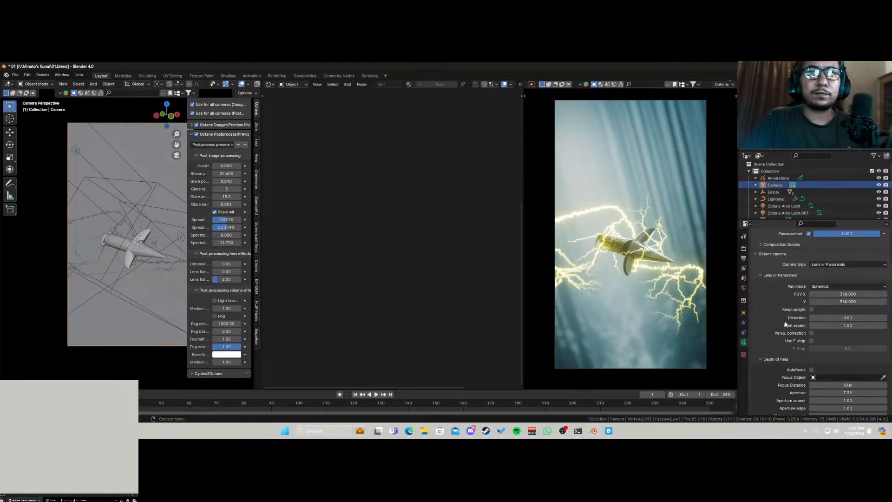
pyautogui.scroll(-5, 783, 338)
pyautogui.scroll(3, 785, 326)
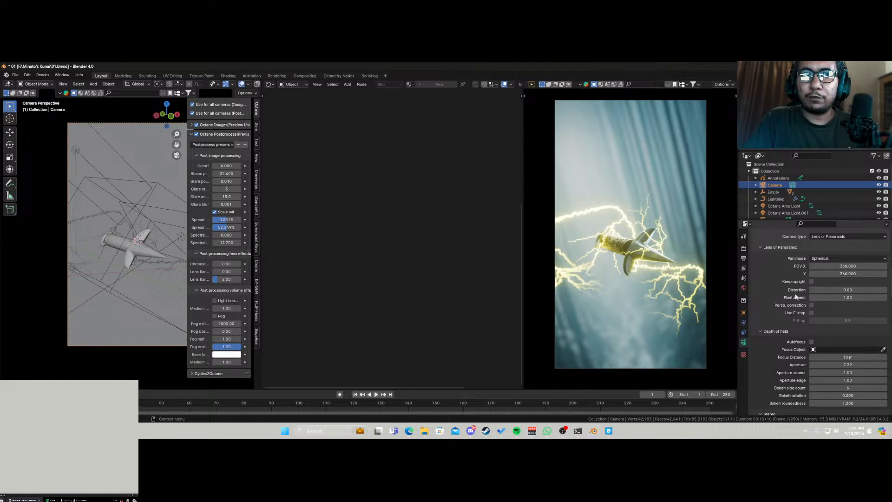
pyautogui.scroll(3, 790, 311)
pyautogui.scroll(3, 799, 298)
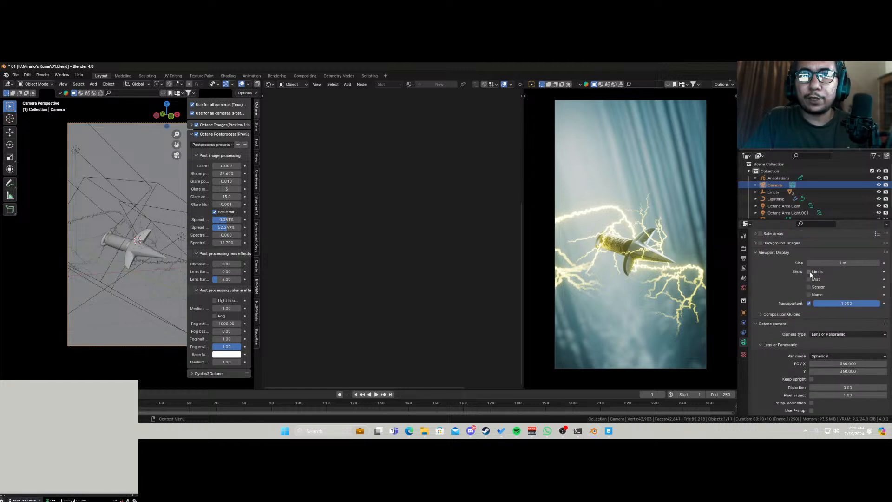
pyautogui.scroll(-7, 775, 360)
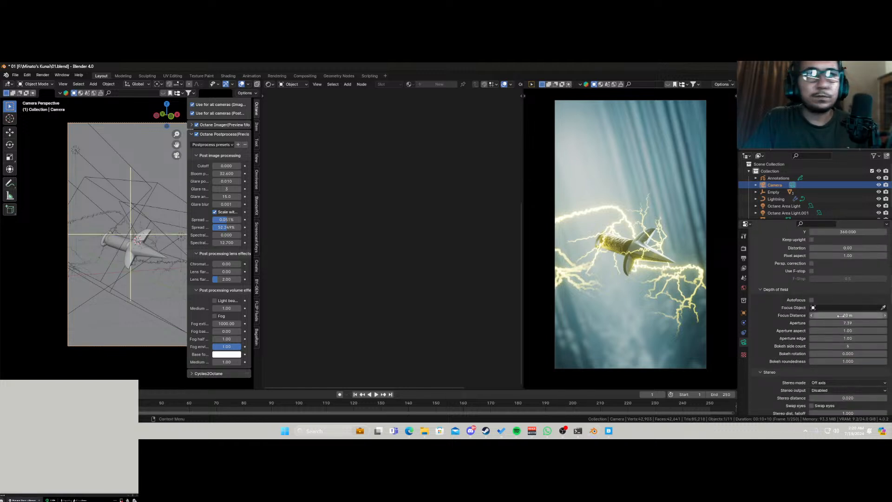
# Push the backdrop plane about 13.4 m away from the kunai along its local Z and fine-tune its height along global Z.
pyautogui.press('KP_0')
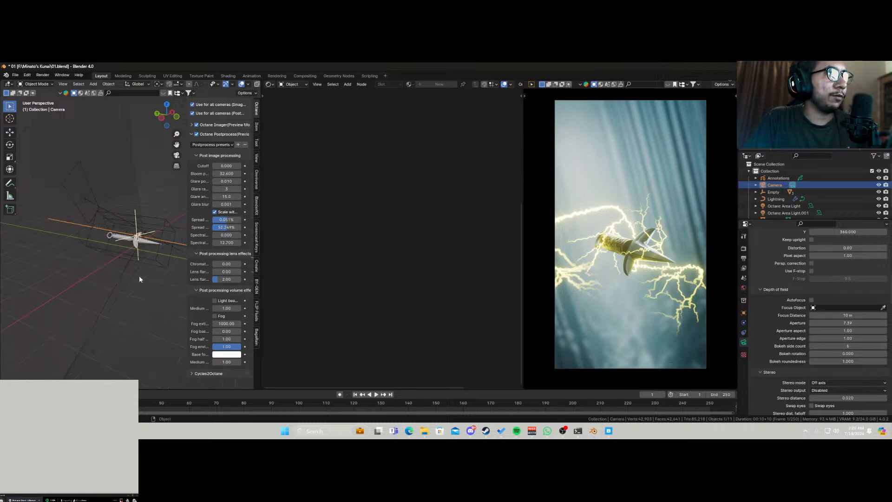
pyautogui.scroll(-5, 136, 282)
pyautogui.click(126, 225)
pyautogui.press('g')
pyautogui.press('z')
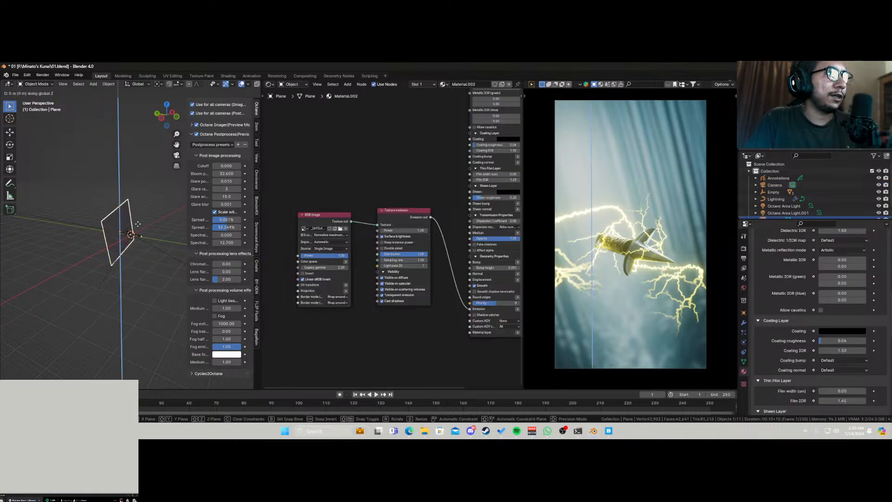
pyautogui.press('z')
pyautogui.click(121, 241)
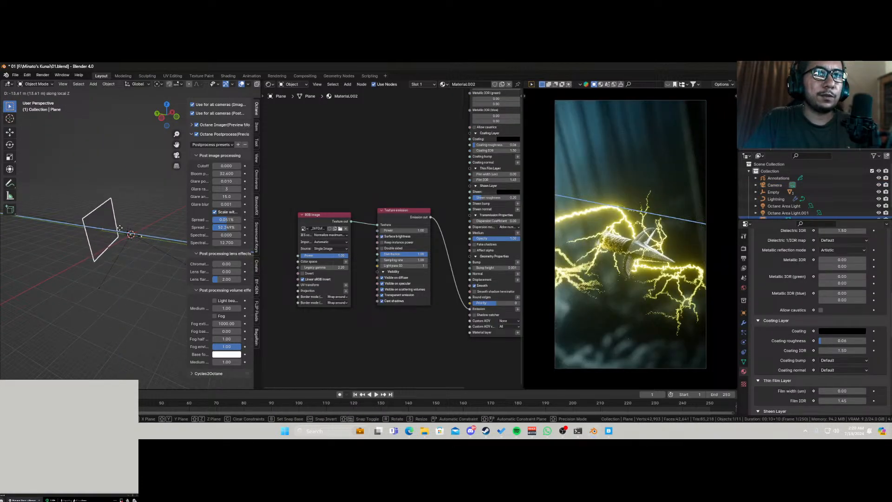
pyautogui.press('g')
pyautogui.press('z')
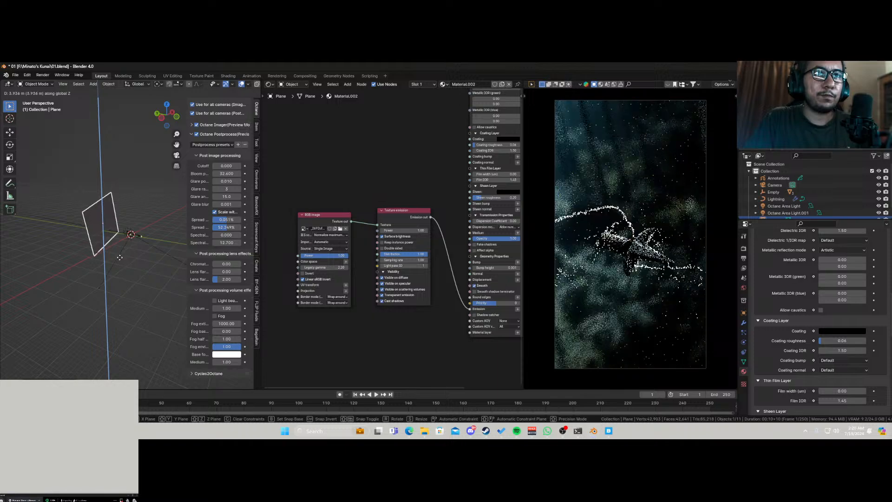
pyautogui.click(119, 268)
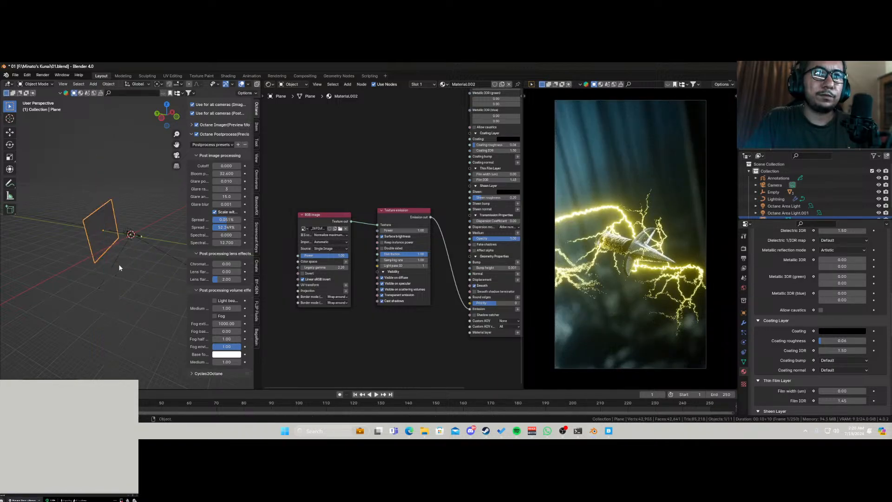
# Set the transform pivot point to 3D Cursor and rotate the camera about -3° around global Z.
pyautogui.press('KP_0')
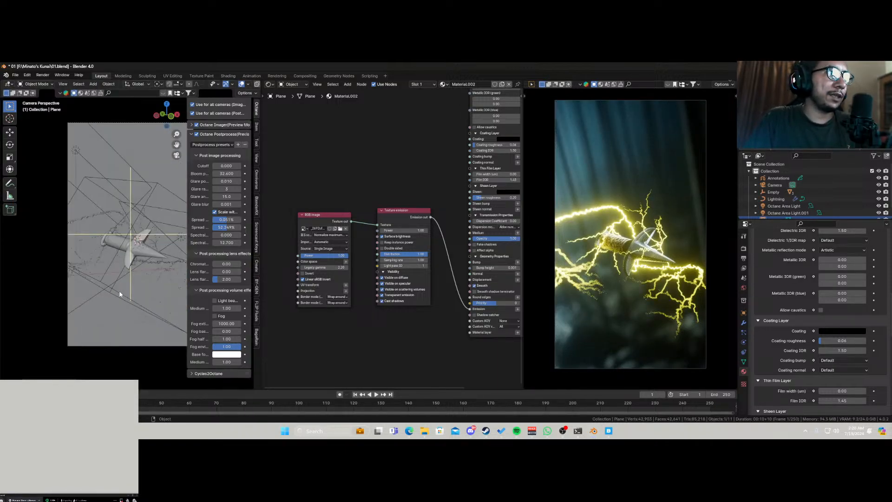
pyautogui.click(130, 327)
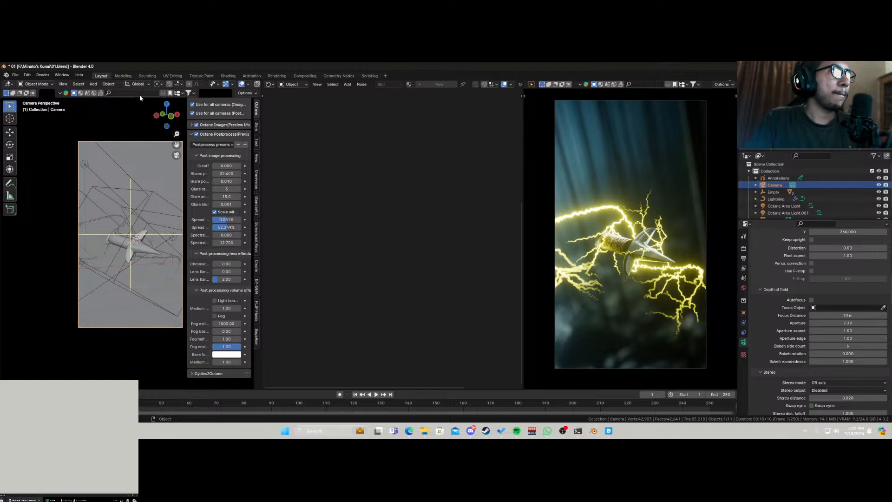
pyautogui.click(158, 84)
pyautogui.click(168, 103)
pyautogui.press('r')
pyautogui.press('z')
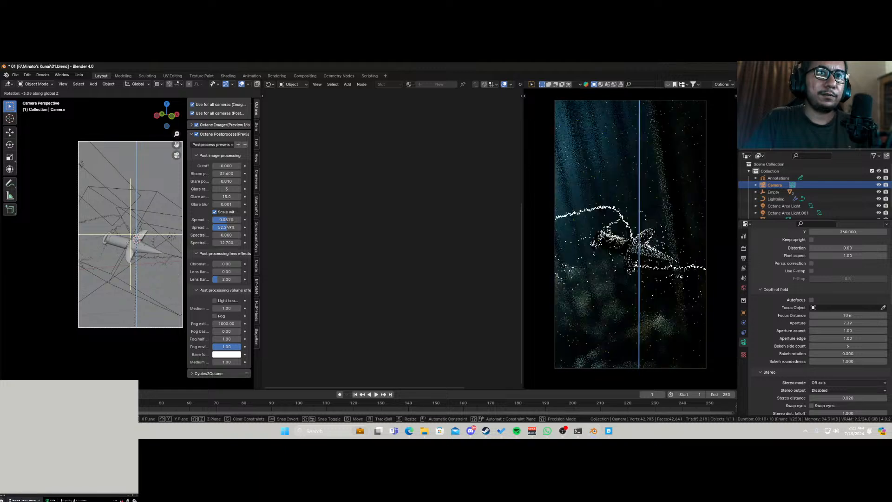
pyautogui.click(135, 334)
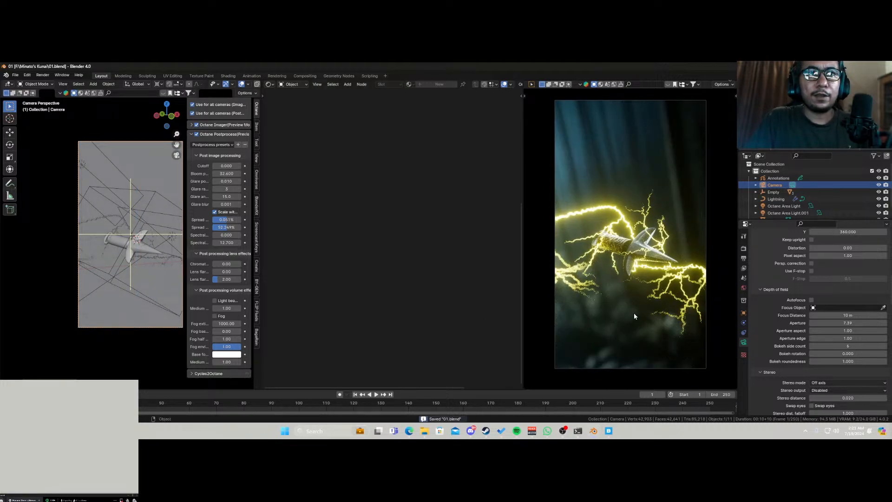
# Try rotating the kunai's empty around its local Z axis with the 3D cursor as pivot.
pyautogui.scroll(5, 632, 314)
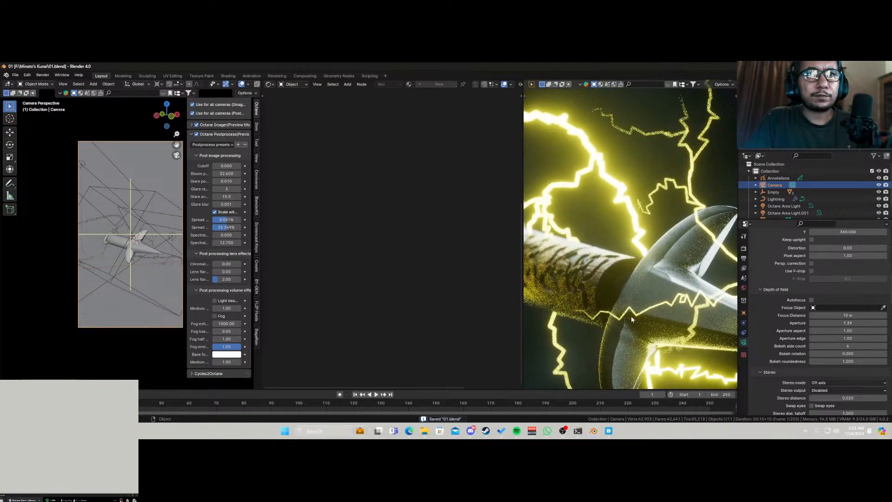
pyautogui.scroll(-5, 631, 316)
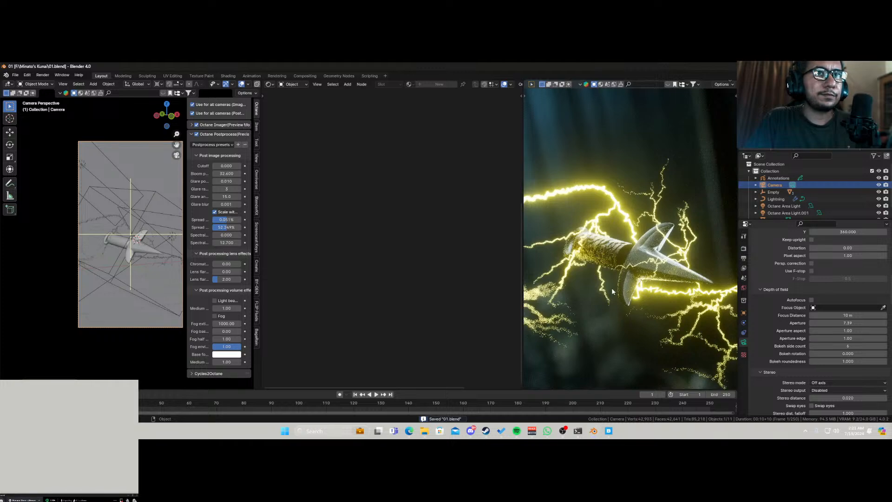
pyautogui.scroll(2, 147, 270)
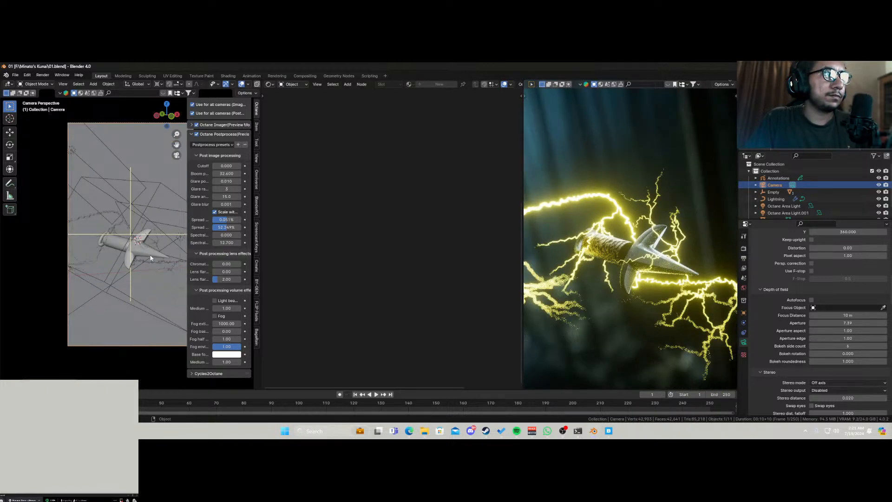
pyautogui.click(143, 214)
pyautogui.press('r')
pyautogui.press('z')
pyautogui.press('z')
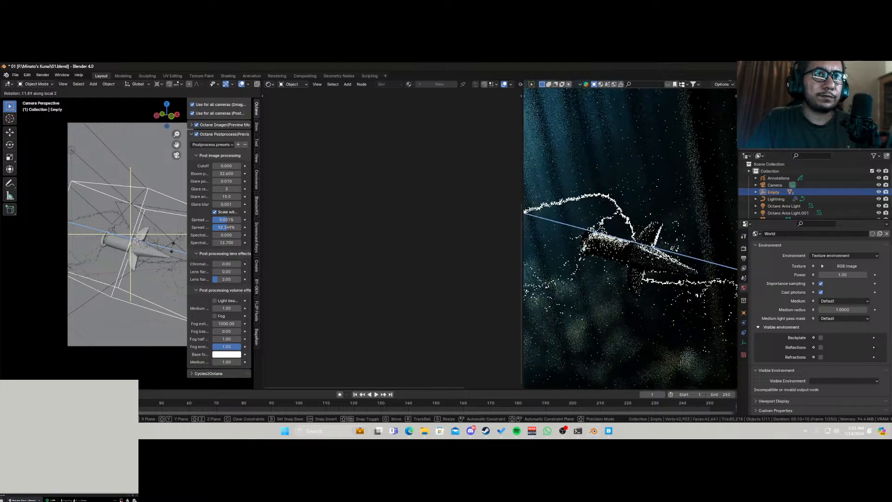
pyautogui.click(163, 223)
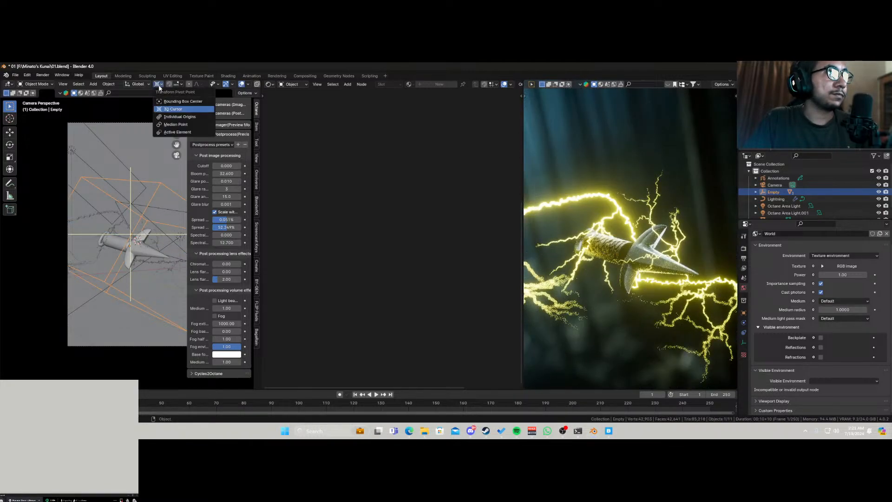
# Switch the pivot point off the 3D Cursor and rotate the kunai's empty slightly around its local Z axis.
pyautogui.press('r')
pyautogui.press('z')
pyautogui.press('z')
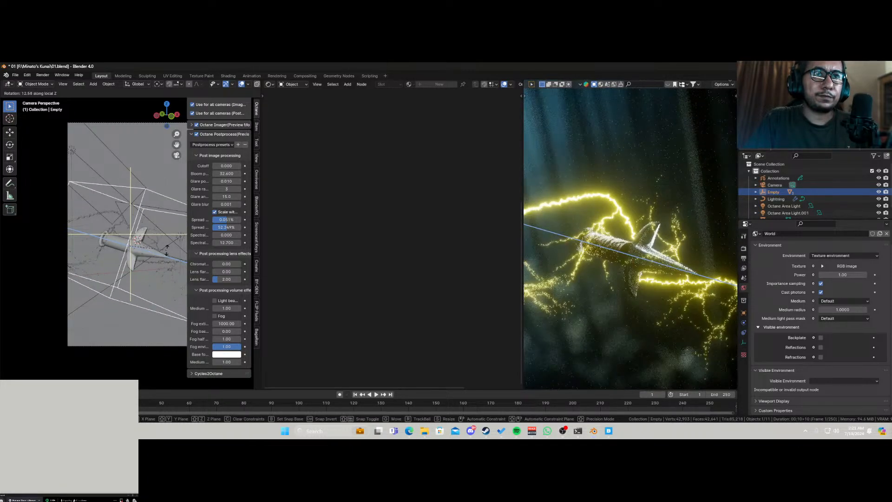
pyautogui.click(274, 371)
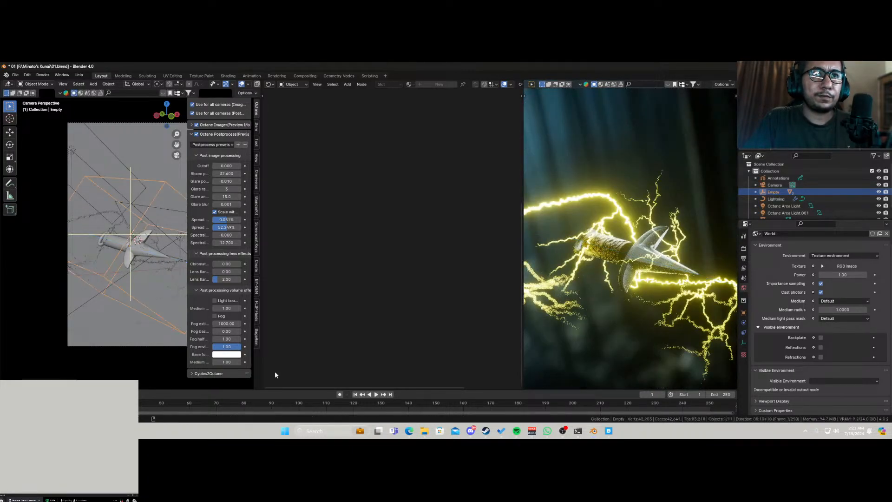
# Edit the lightning curve and move its control point near the kunai's handle about 0.24 m, mostly downward.
pyautogui.click(107, 215)
pyautogui.scroll(3, 106, 217)
pyautogui.moveTo(107, 218); pyautogui.dragTo(109, 249, button='middle')
pyautogui.scroll(6, 109, 248)
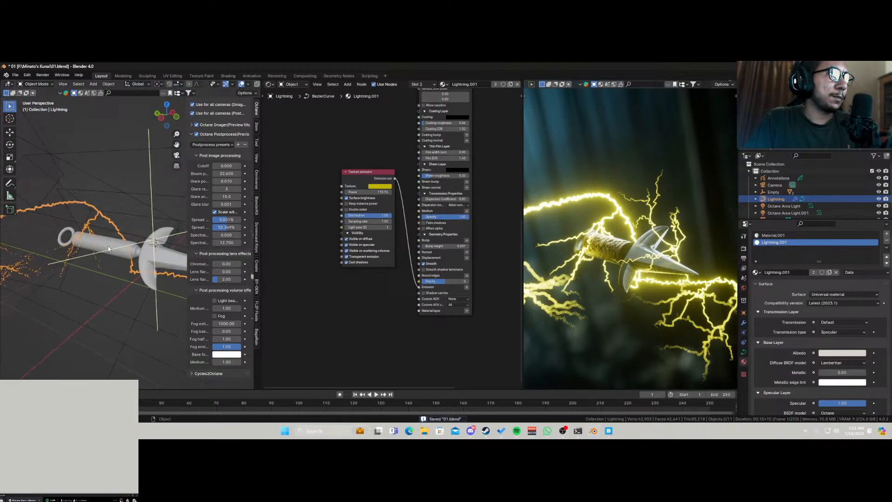
pyautogui.press('Tab')
pyautogui.press('g')
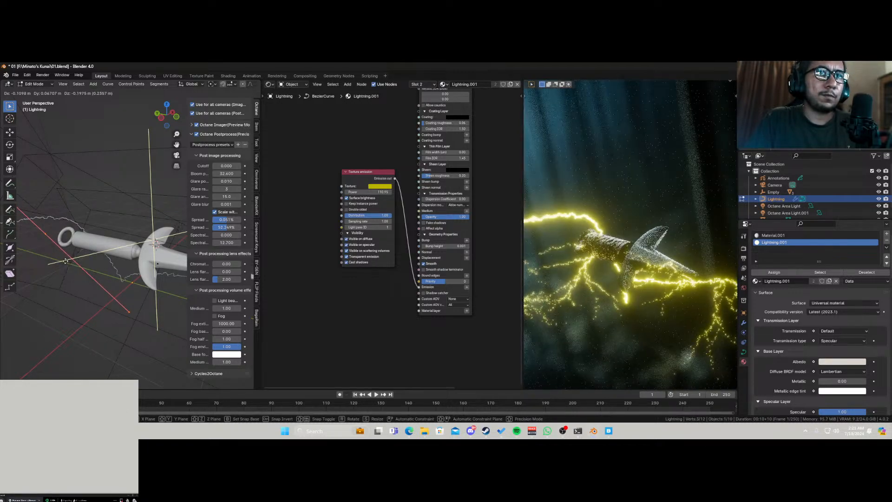
pyautogui.click(65, 262)
# Reposition the lightning curve's control point at the kunai's guard with moves of about 0.17 m and 0.2 m, and finish editing the curve.
pyautogui.scroll(-5, 119, 280)
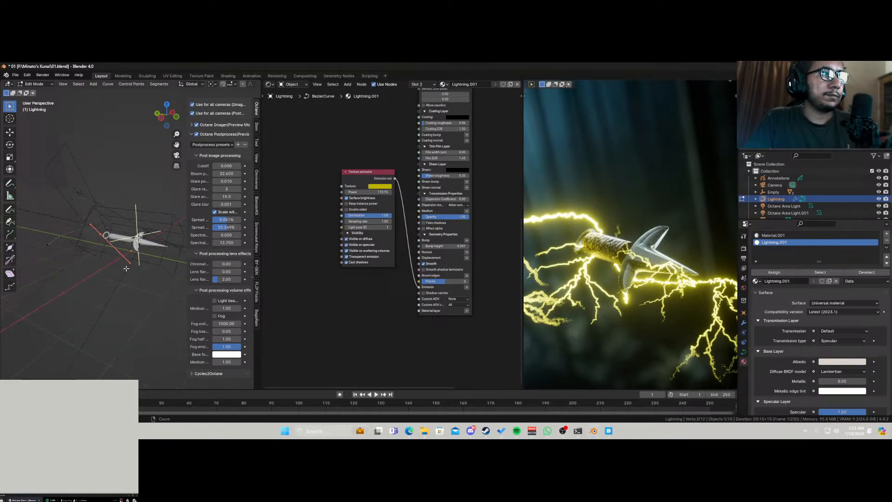
pyautogui.press('g')
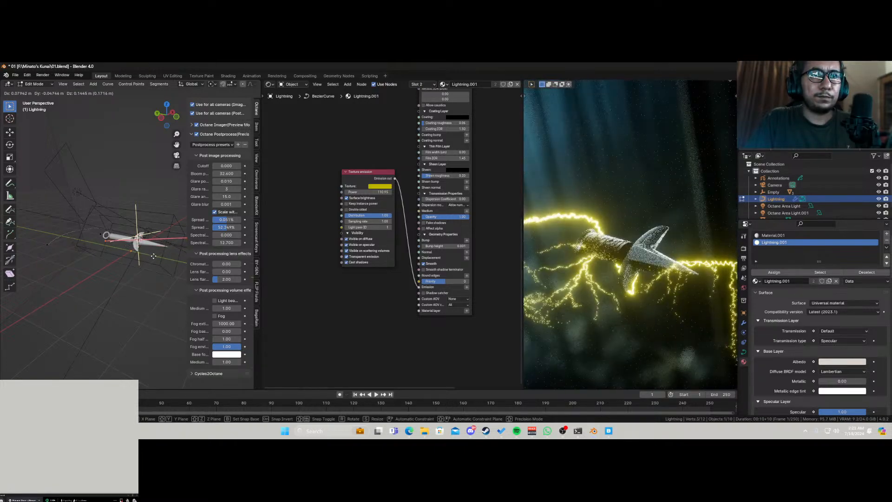
pyautogui.click(154, 255)
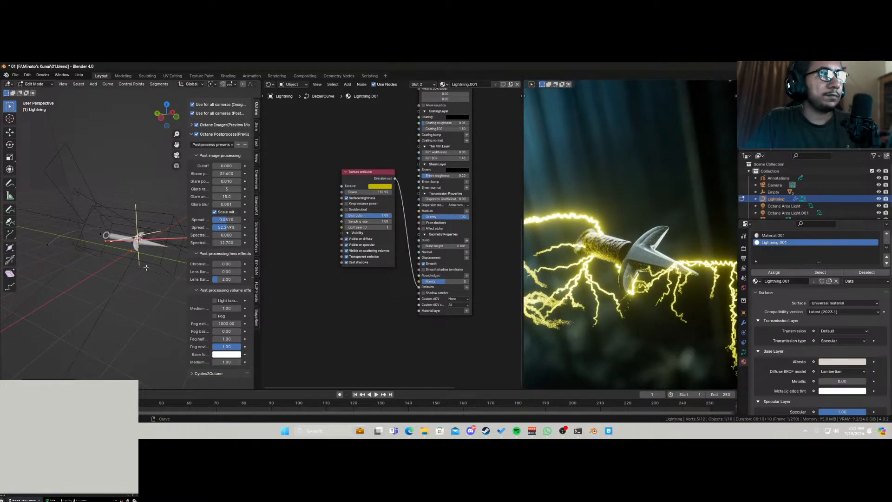
pyautogui.moveTo(146, 268); pyautogui.dragTo(118, 247, button='middle')
pyautogui.press('g')
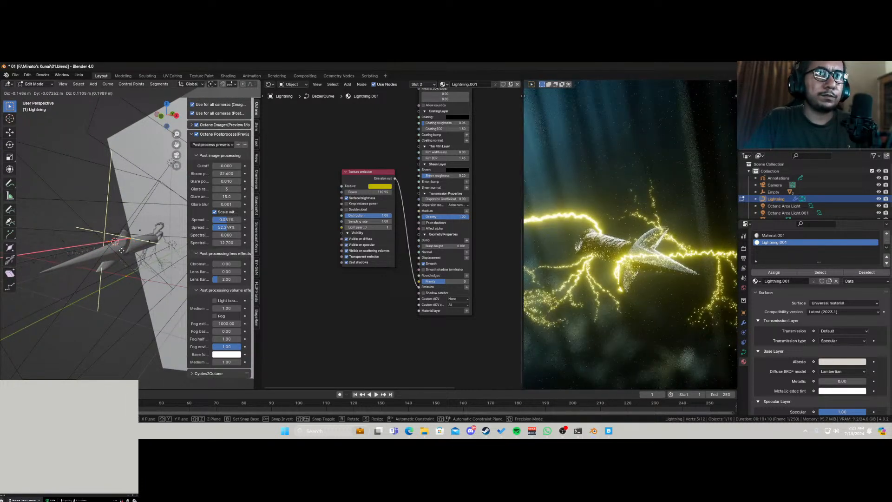
pyautogui.click(125, 253)
pyautogui.scroll(-3, 627, 302)
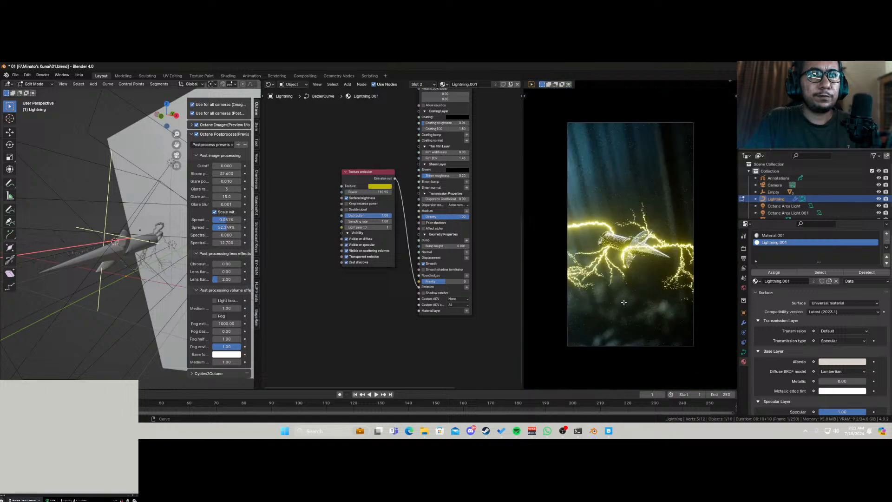
pyautogui.press('Tab')
# Raise the lightning curve's outer end point behind the kunai's handle about 1.5 m along global Z.
pyautogui.moveTo(94, 252); pyautogui.dragTo(145, 260, button='middle')
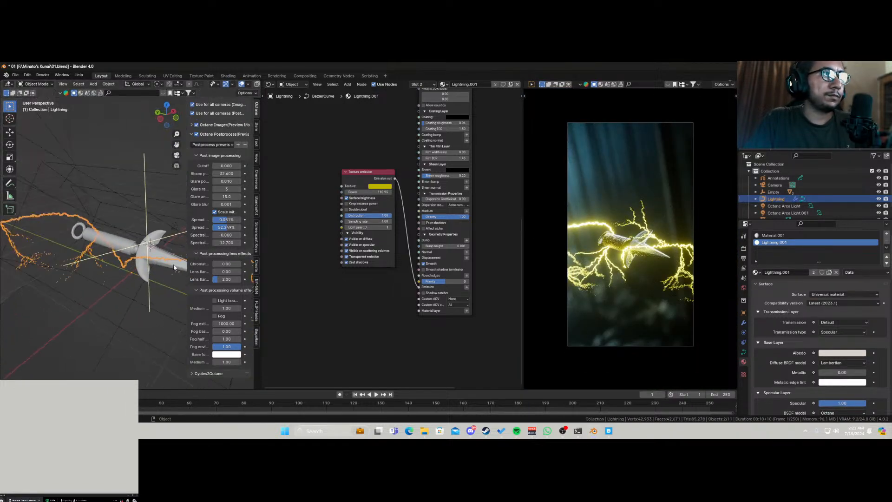
pyautogui.scroll(-4, 79, 236)
pyautogui.press('Tab')
pyautogui.moveTo(46, 257); pyautogui.dragTo(47, 257)
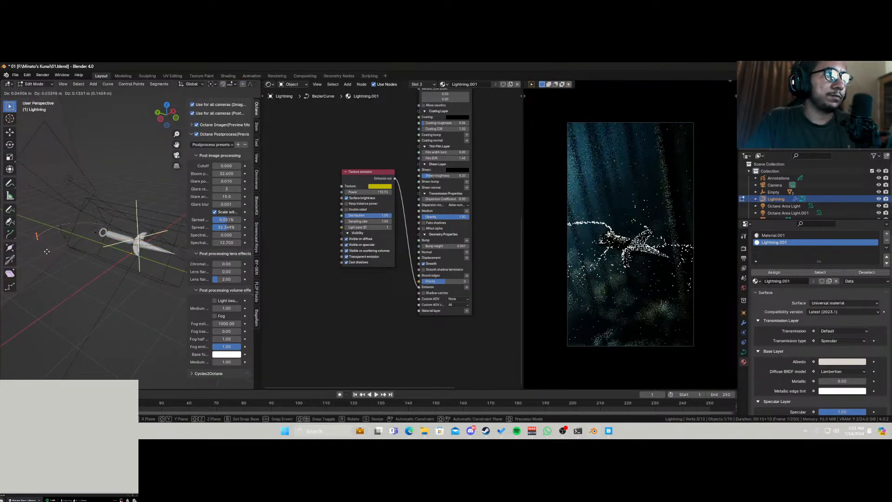
pyautogui.press('g')
pyautogui.press('z')
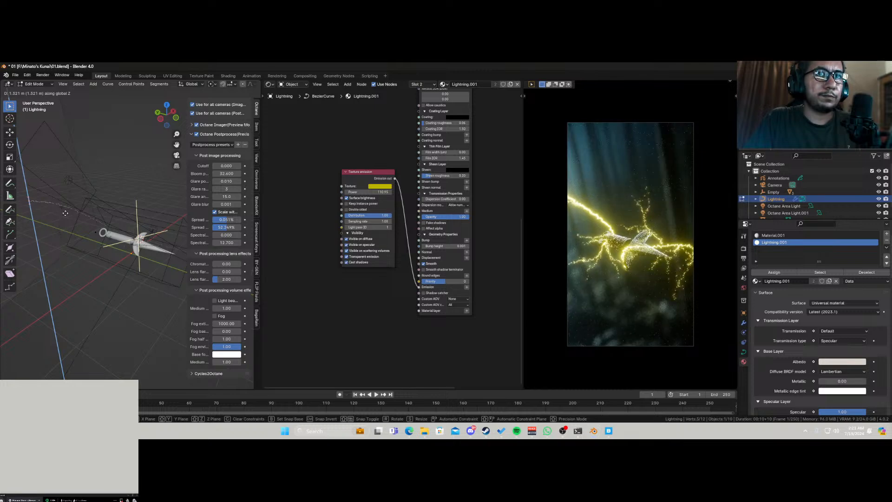
pyautogui.click(79, 219)
pyautogui.press('Tab')
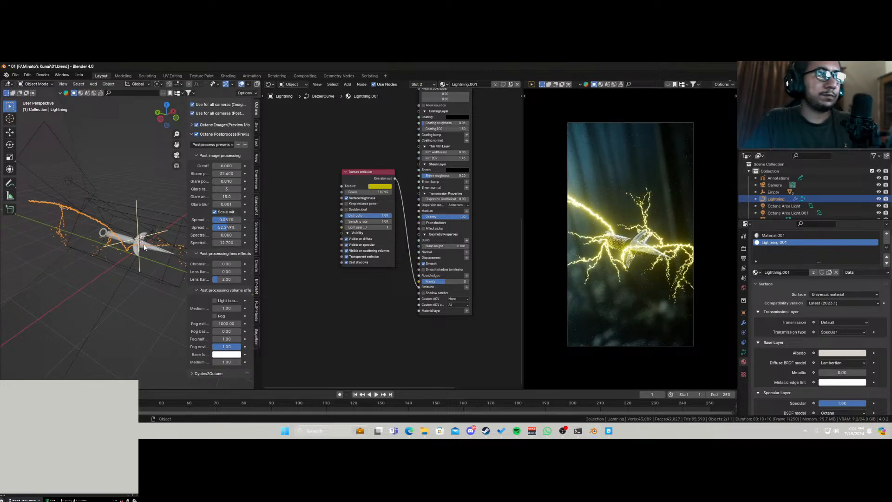
# Look through the camera, select it and raise it about 0.1 m along global Z.
pyautogui.press('KP_0')
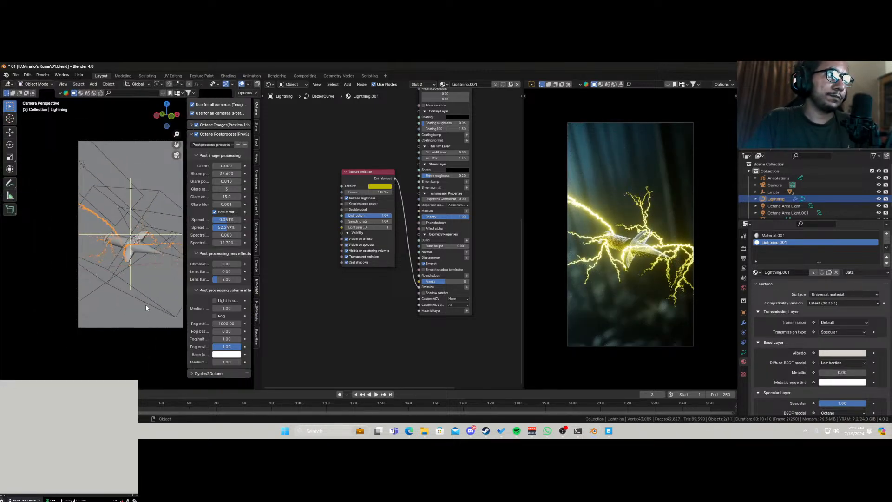
pyautogui.click(149, 327)
pyautogui.press('g')
pyautogui.press('z')
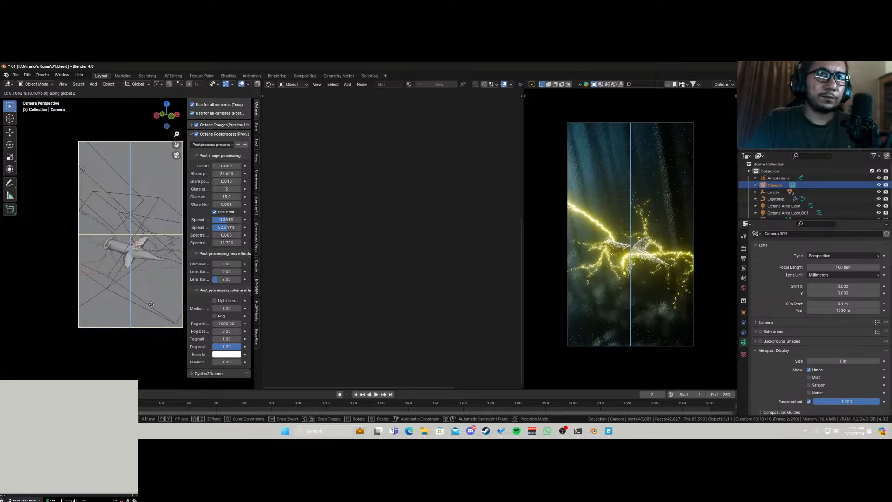
pyautogui.click(151, 304)
# Set the lightning's Geometry Nodes modifier values to Curve Trim 0.984 and Age 0.834.
pyautogui.click(162, 253)
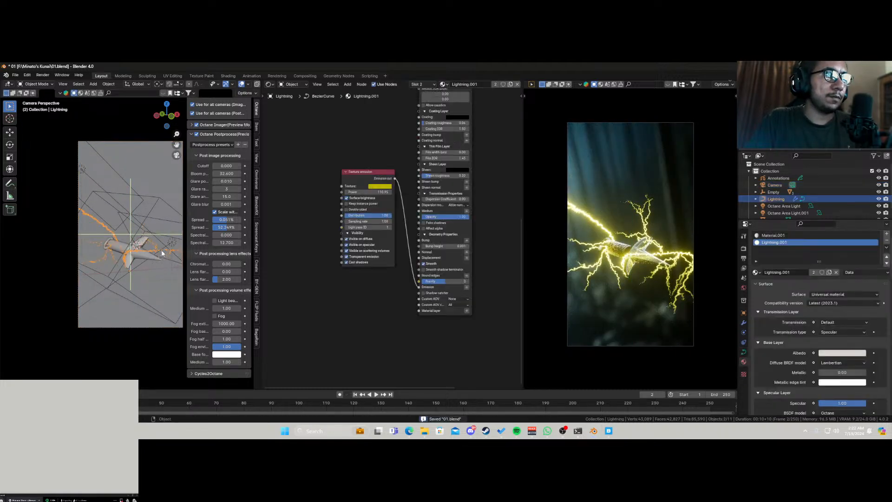
pyautogui.click(743, 323)
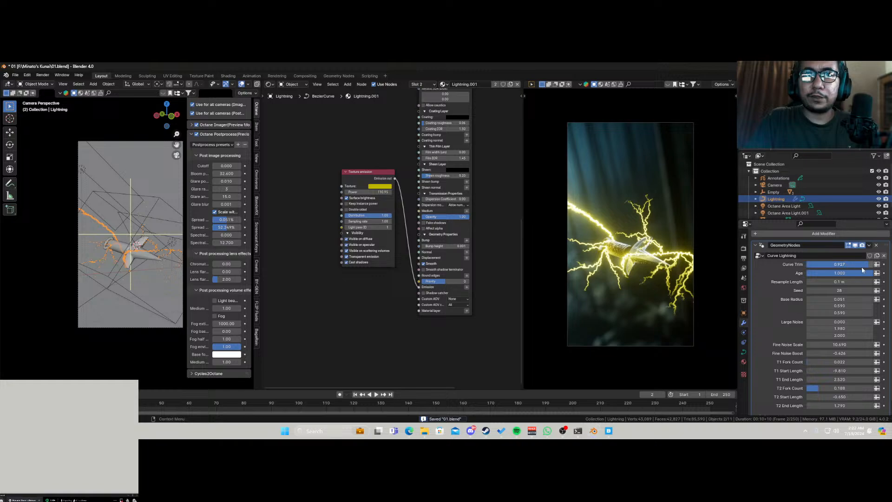
pyautogui.moveTo(862, 267)
pyautogui.mouseDown()
pyautogui.moveTo(845, 264)
pyautogui.moveTo(879, 264)
pyautogui.moveTo(851, 273)
pyautogui.moveTo(862, 276)
pyautogui.mouseUp()
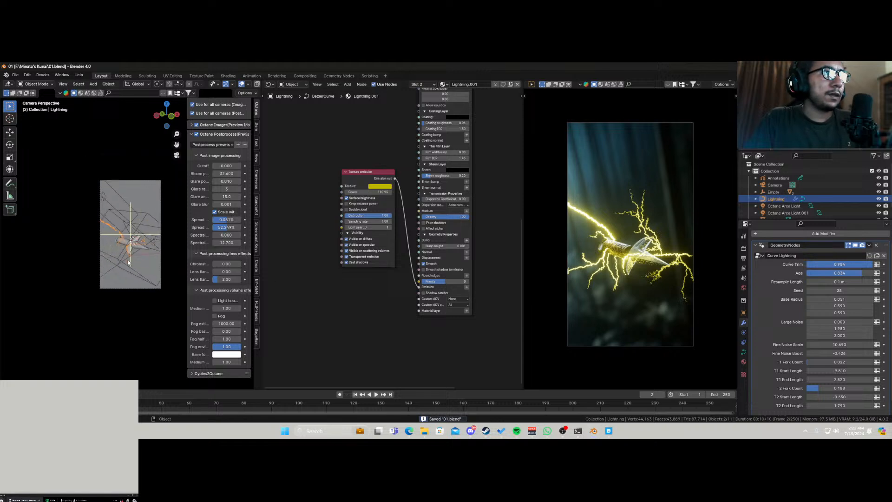
# Start importing an OpenVDB volume and filter the folders on drive F: with "bl".
pyautogui.moveTo(139, 219); pyautogui.dragTo(131, 247, button='middle')
pyautogui.hotkey('shift', 'a')
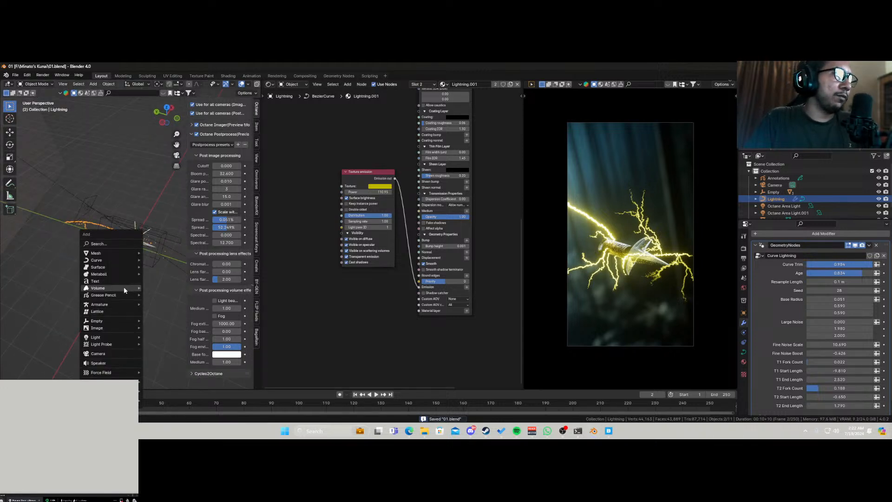
pyautogui.moveTo(124, 287)
pyautogui.click(174, 288)
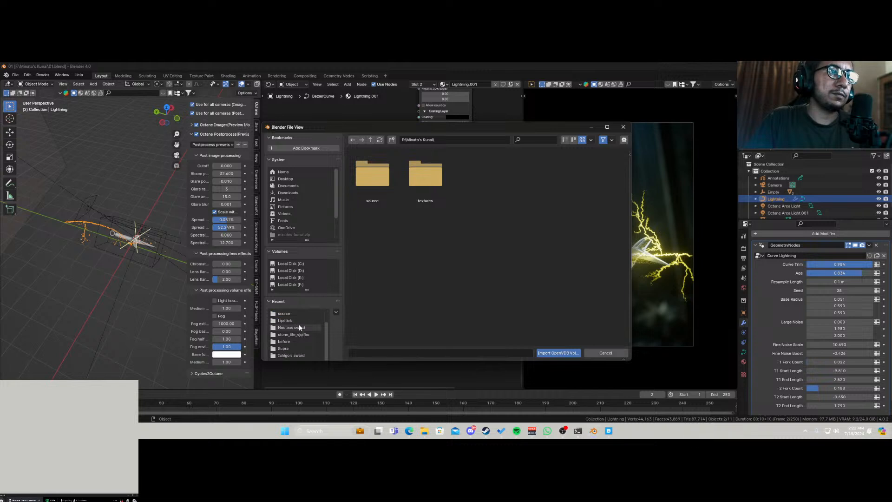
pyautogui.scroll(1, 299, 328)
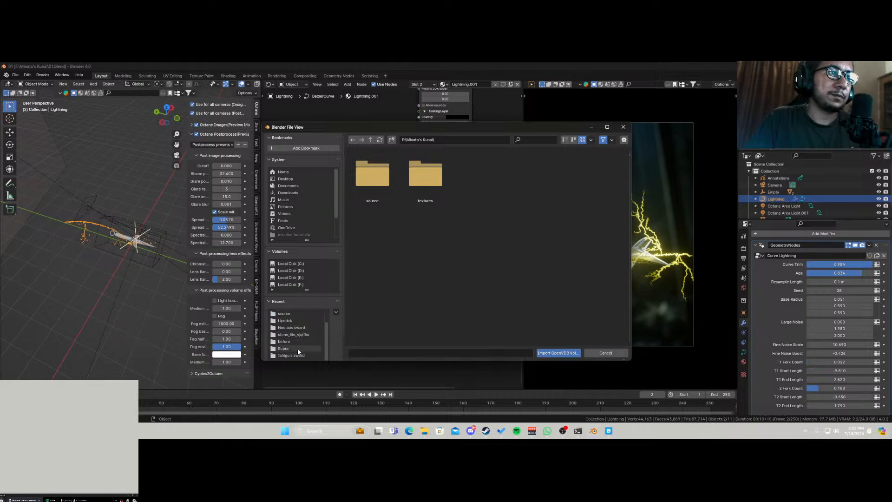
pyautogui.click(303, 284)
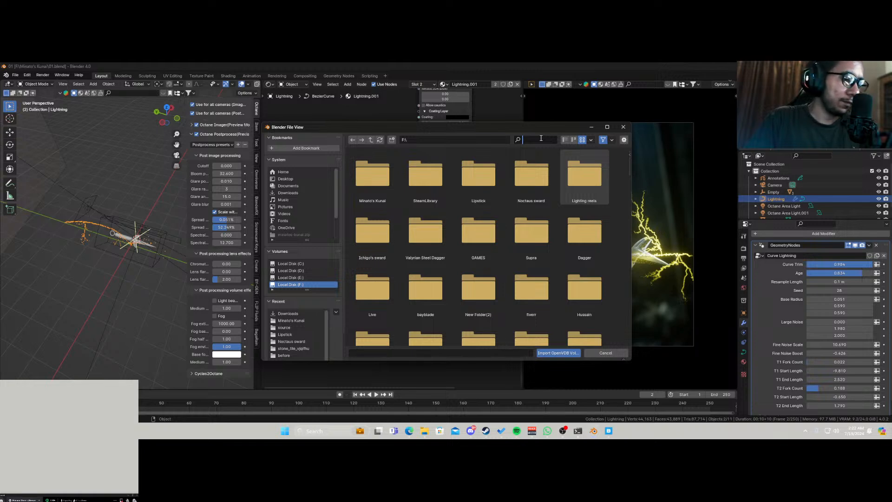
pyautogui.write('b')
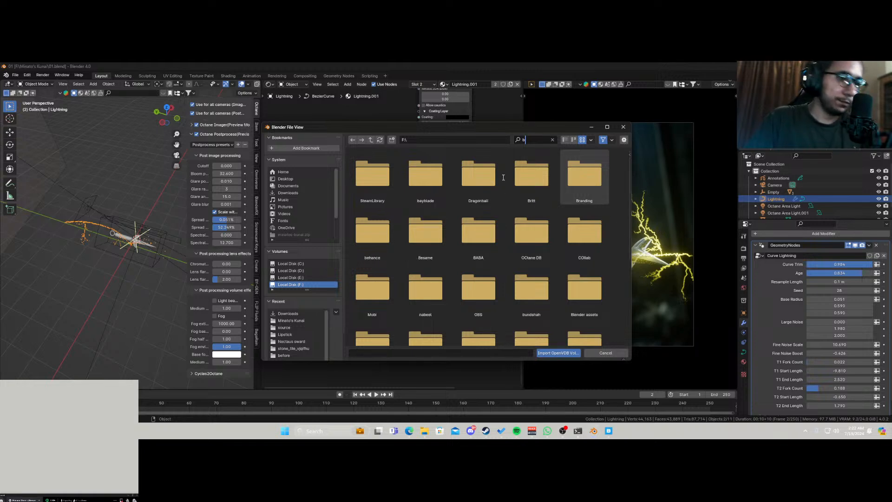
pyautogui.write('l')
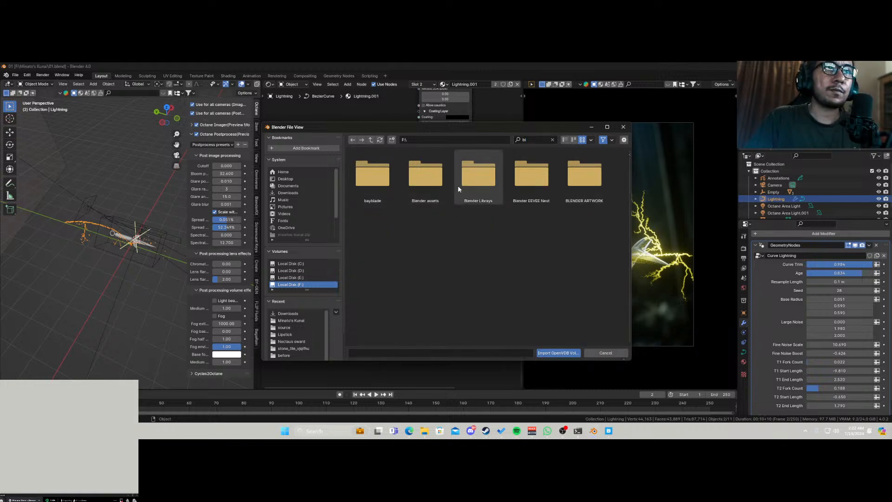
# Import stratcumulus_7.vdb from the volumes folder inside Blender assets\Cloud.
pyautogui.doubleClick(424, 176)
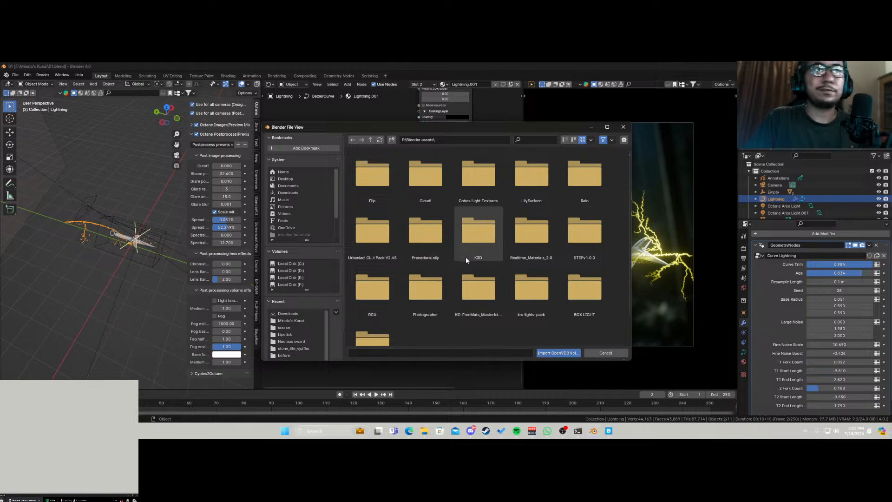
pyautogui.click(422, 190)
pyautogui.doubleClick(422, 192)
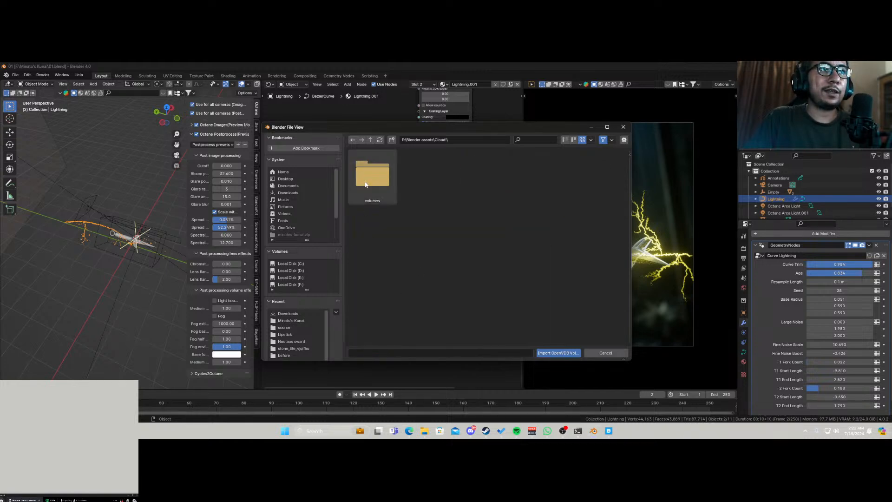
pyautogui.doubleClick(372, 176)
pyautogui.scroll(-5, 515, 286)
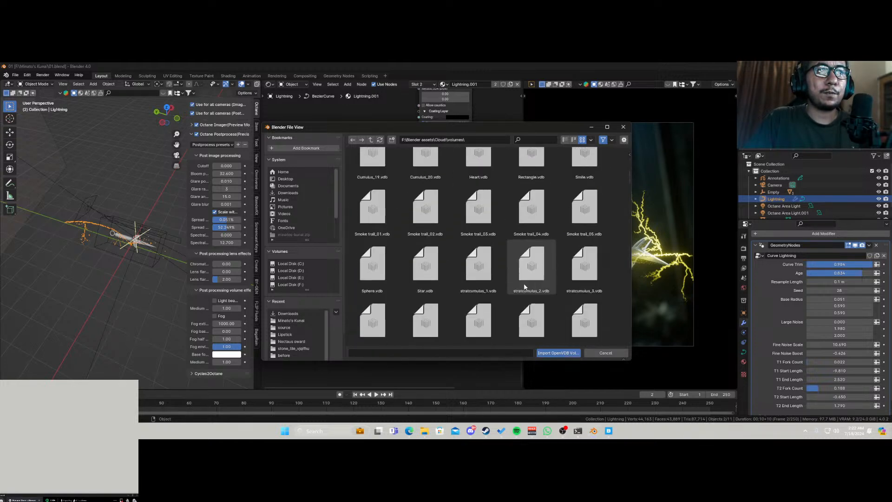
pyautogui.doubleClick(535, 238)
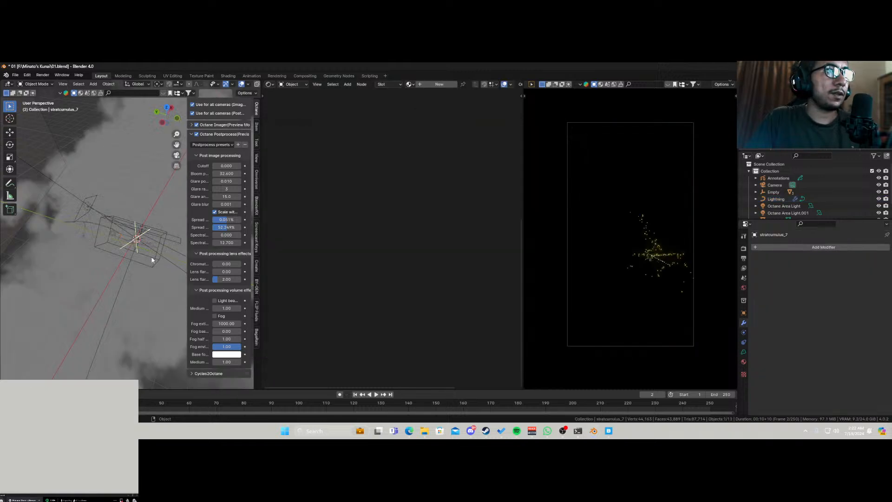
# Rotate the imported cloud volume around global Z to reorient it around the kunai.
pyautogui.press('g')
pyautogui.press('z')
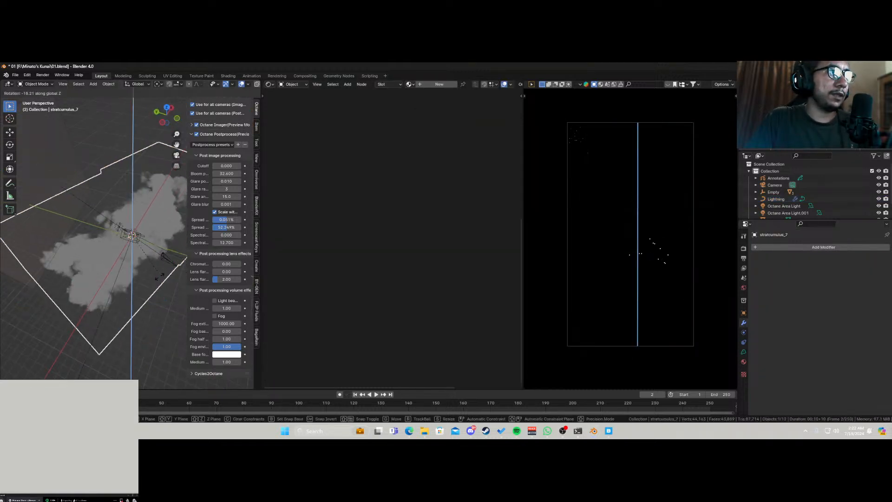
pyautogui.press('Return')
# Shift the cloud volume horizontally behind the kunai and lower it about 0.86 m along global Z.
pyautogui.press('g')
pyautogui.hotkey('shift', 'z')
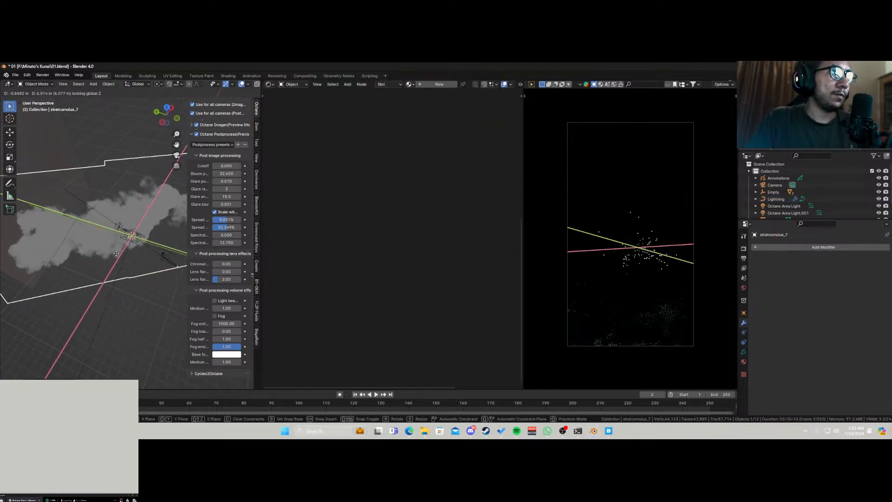
pyautogui.press('z')
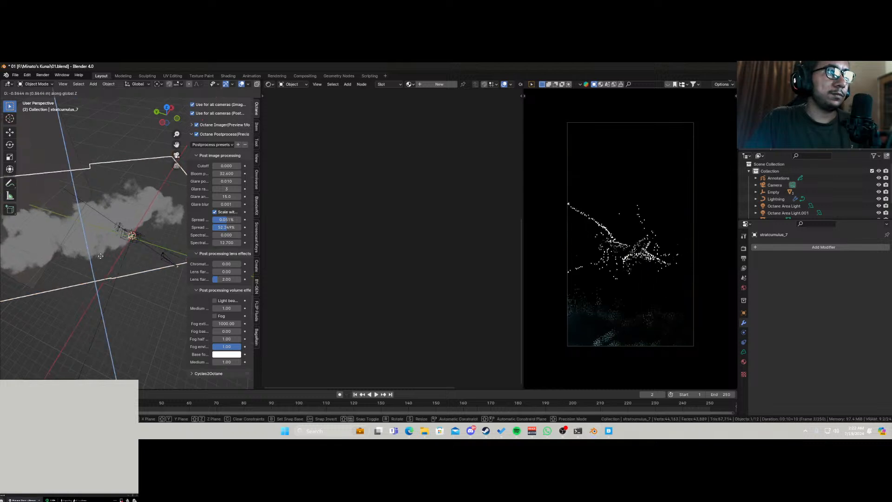
pyautogui.click(153, 263)
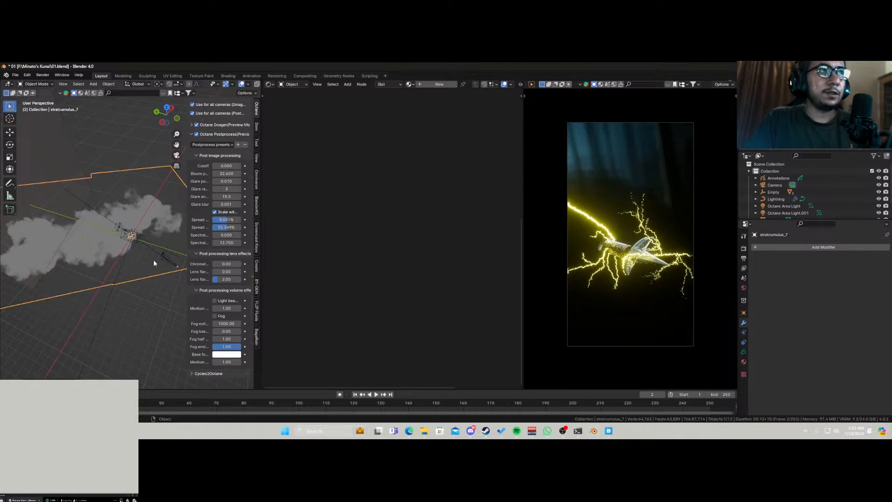
# Create a new material for the cloud volume and set its Volume medium scattering colour to white.
pyautogui.press('Home')
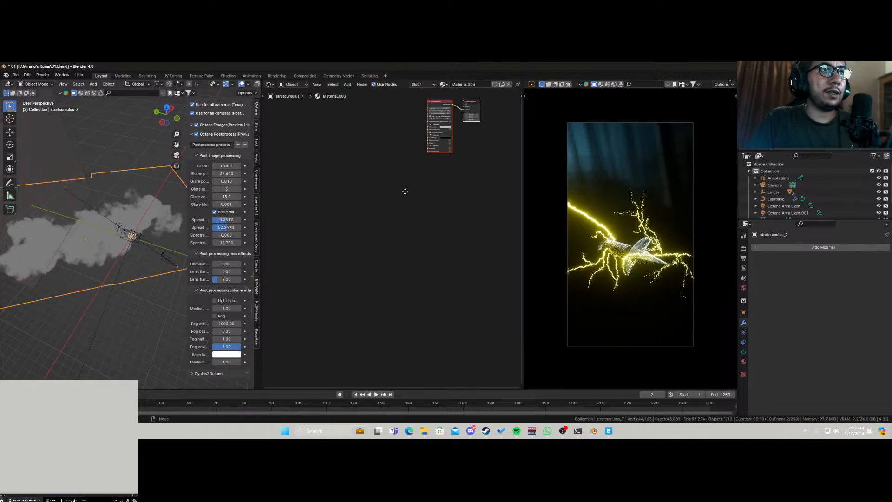
pyautogui.click(409, 215)
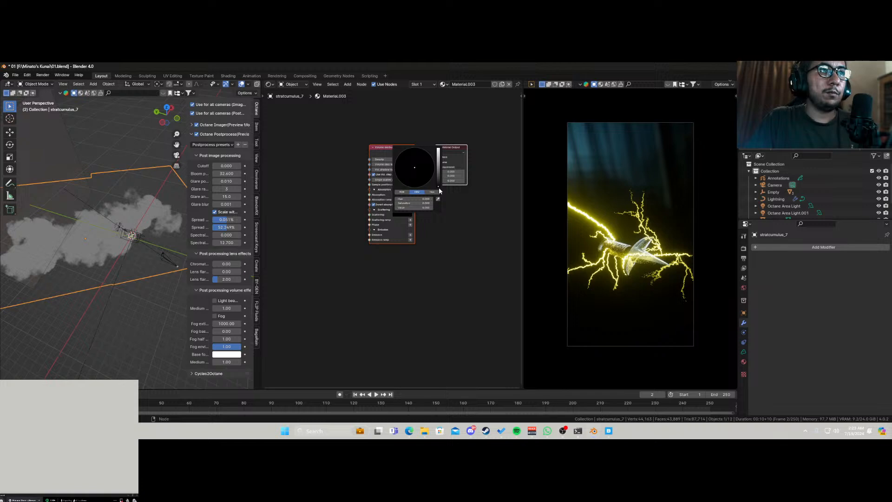
pyautogui.moveTo(439, 188); pyautogui.dragTo(438, 149)
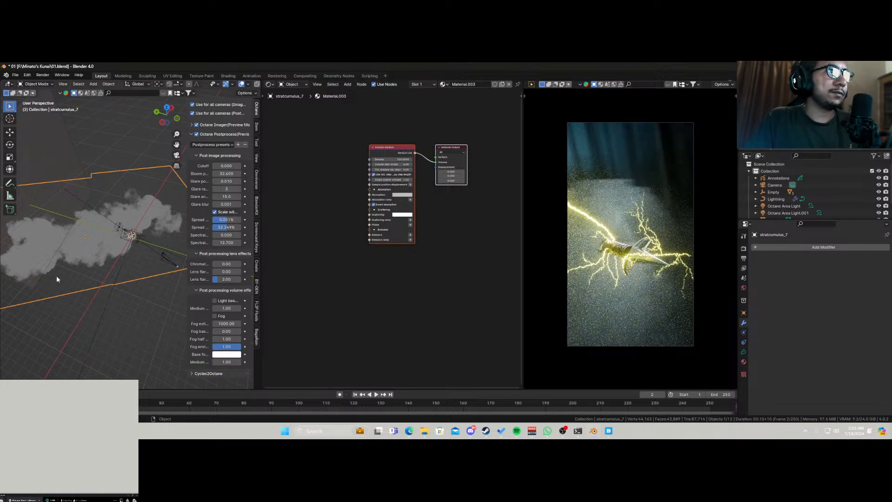
# Set the Volume medium's Volume step length to 1.65, keeping the shadow ray step length at 4.00.
pyautogui.scroll(6, 398, 215)
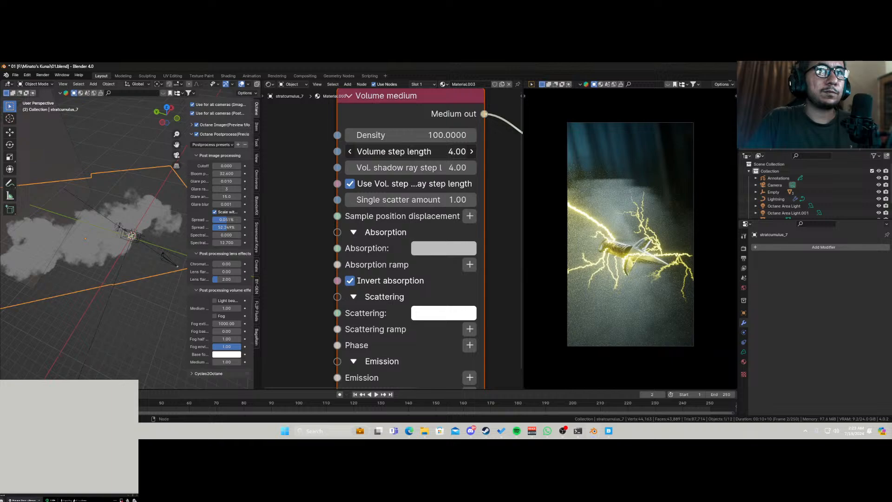
pyautogui.moveTo(431, 165); pyautogui.dragTo(361, 166)
pyautogui.rightClick(430, 165)
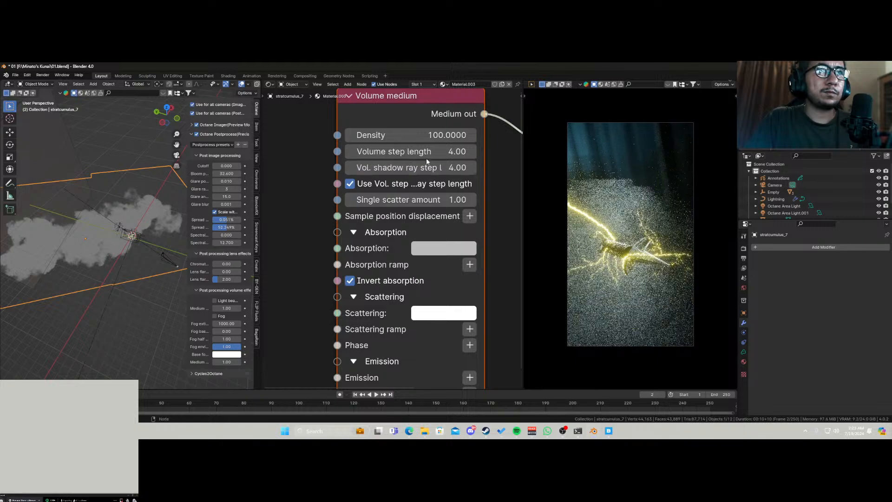
pyautogui.moveTo(427, 153); pyautogui.dragTo(365, 152)
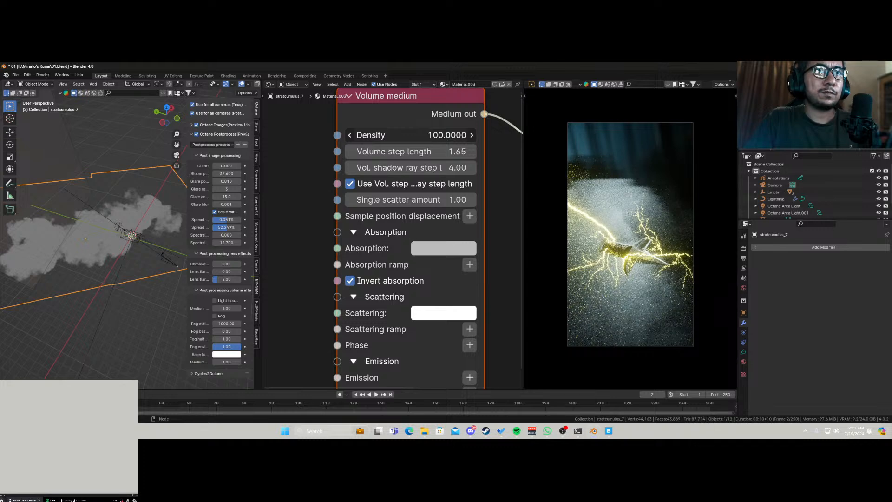
# Try Volume medium densities of 0.1 and 0.5 on the cloud.
pyautogui.press('Return')
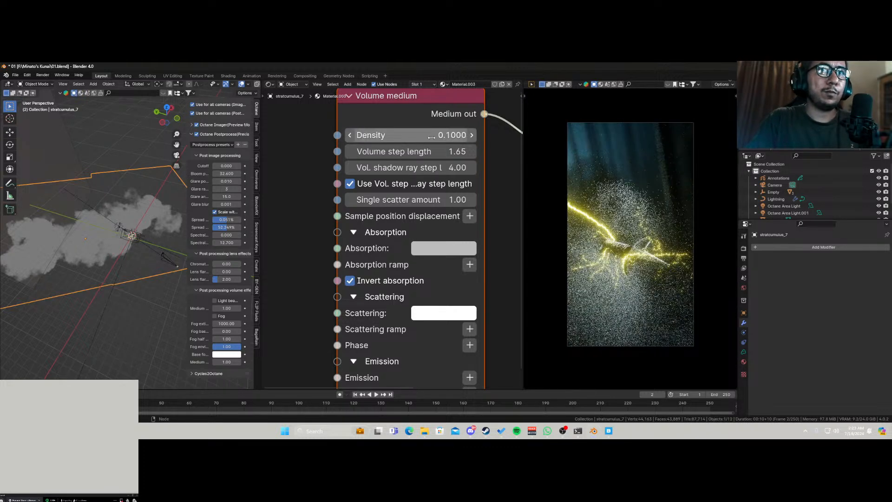
pyautogui.click(413, 136)
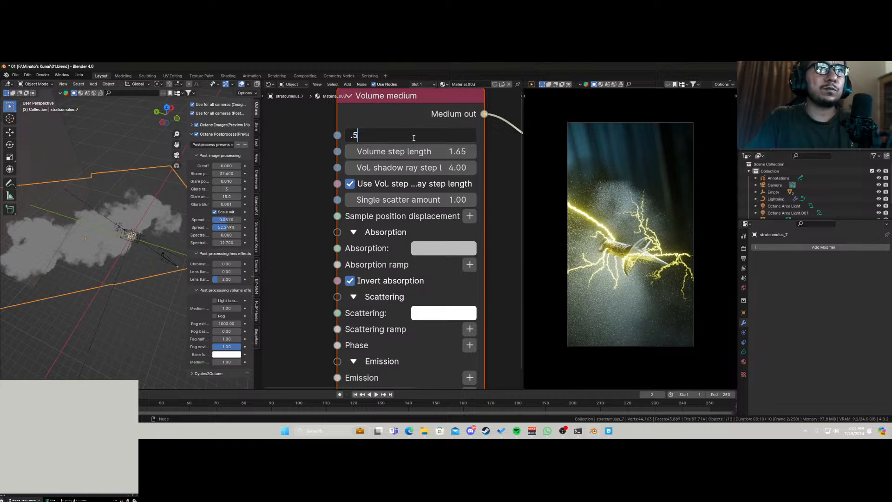
pyautogui.press('Return')
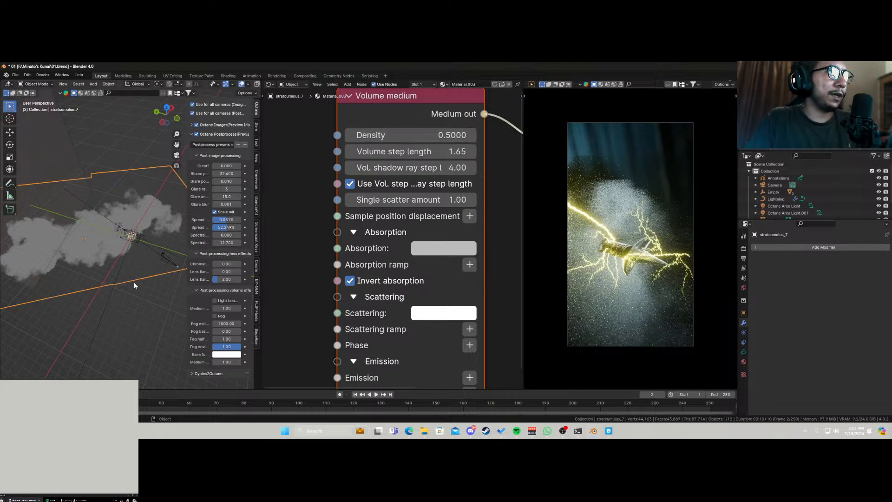
# Rotate the cloud volume about 159° around global Z and tilt it about -4.5° around global X.
pyautogui.press('r')
pyautogui.press('z')
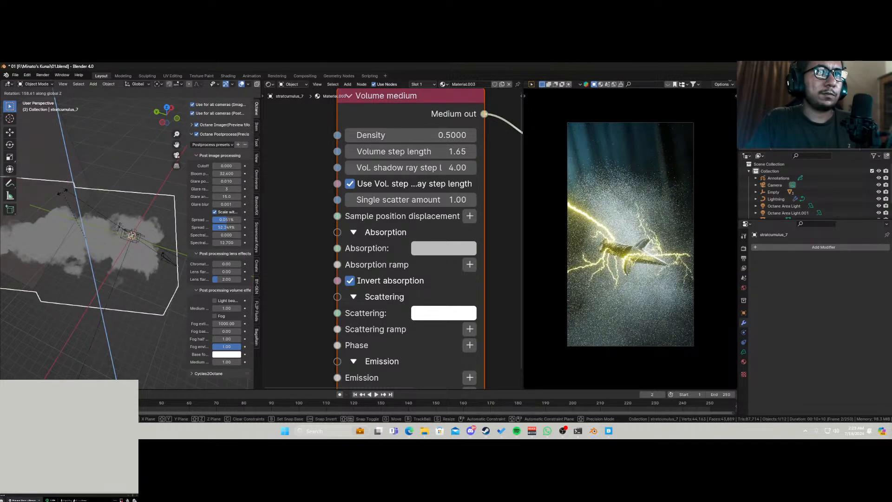
pyautogui.click(64, 194)
pyautogui.moveTo(104, 261); pyautogui.dragTo(109, 227, button='middle')
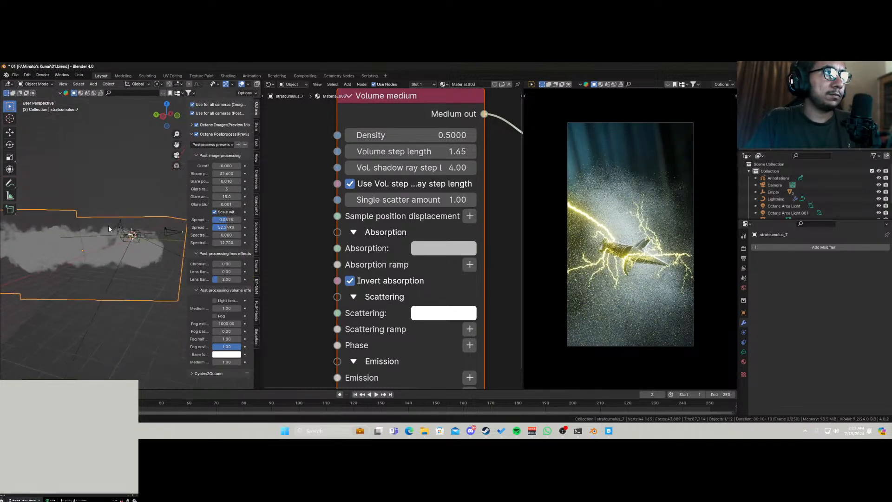
pyautogui.press('r')
pyautogui.press('x')
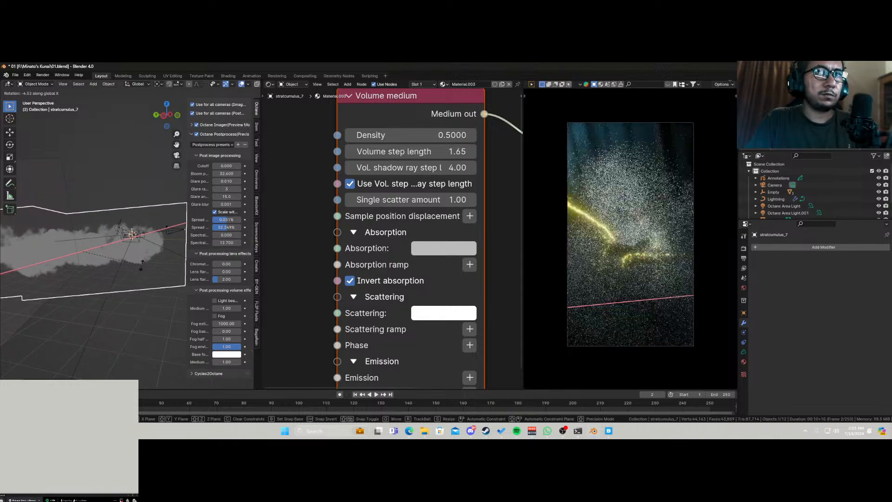
pyautogui.click(141, 265)
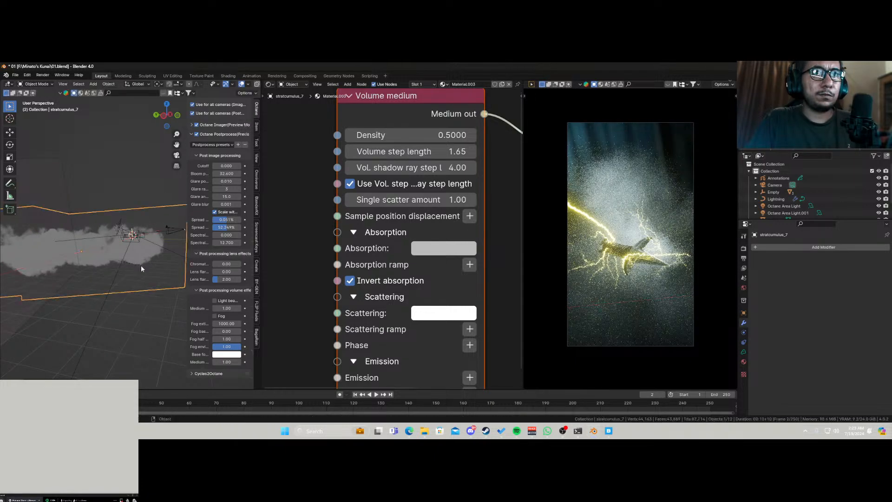
# Lower the cloud volume about 0.55 m along global Z and set its Volume medium density to 0.1.
pyautogui.press('g')
pyautogui.press('z')
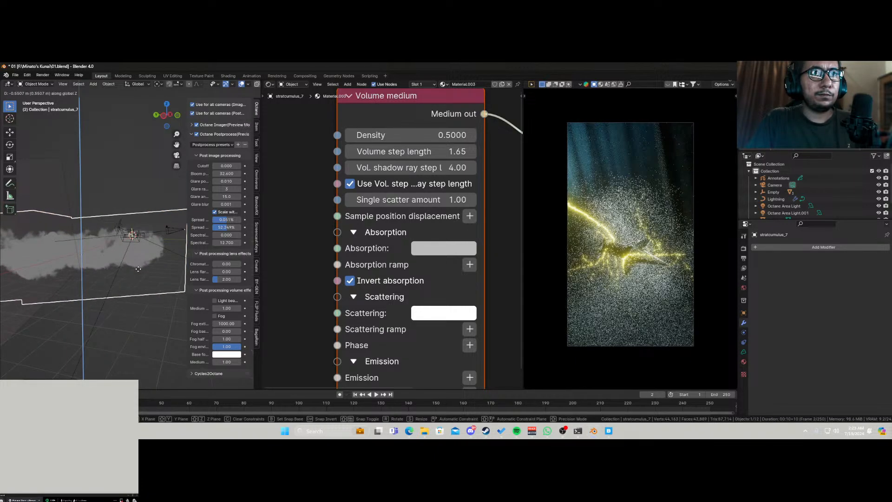
pyautogui.click(141, 271)
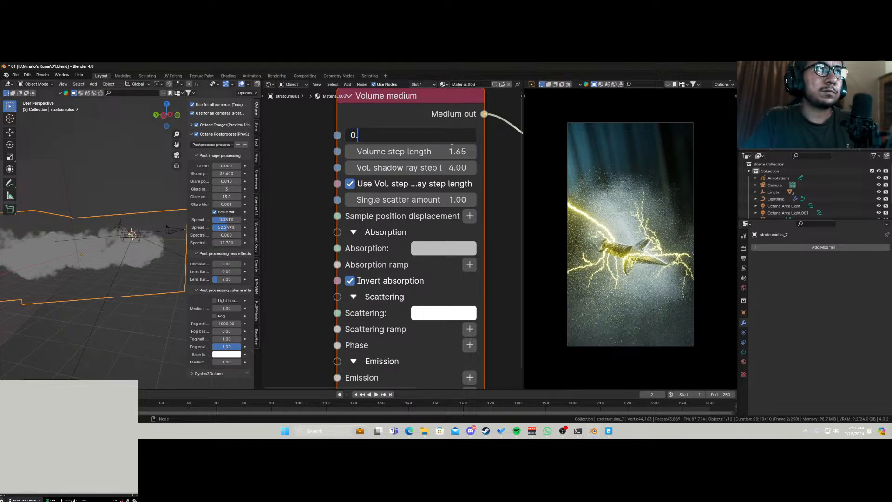
pyautogui.press('Return')
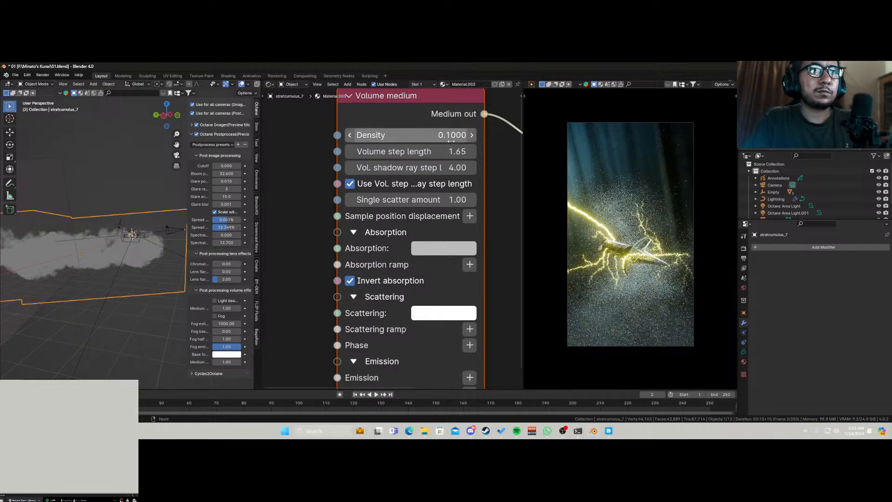
# Adjust the cloud volume's height slightly along global Z and save the file.
pyautogui.press('g')
pyautogui.press('z')
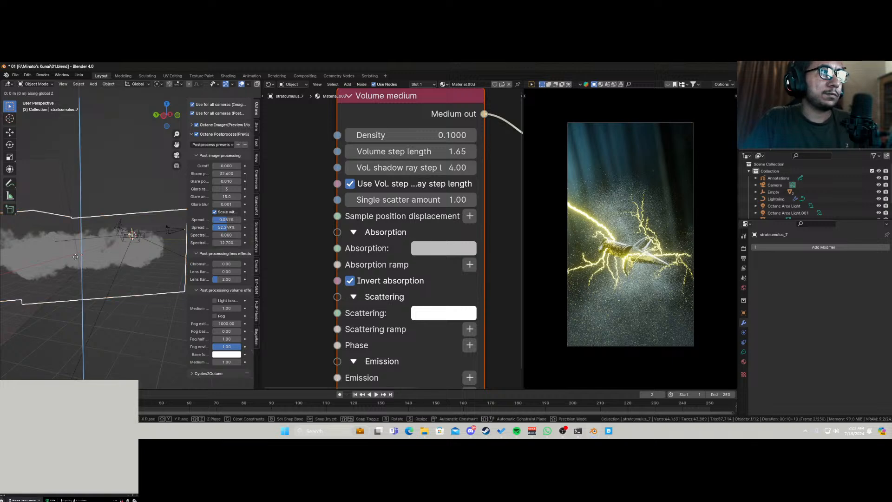
pyautogui.click(76, 255)
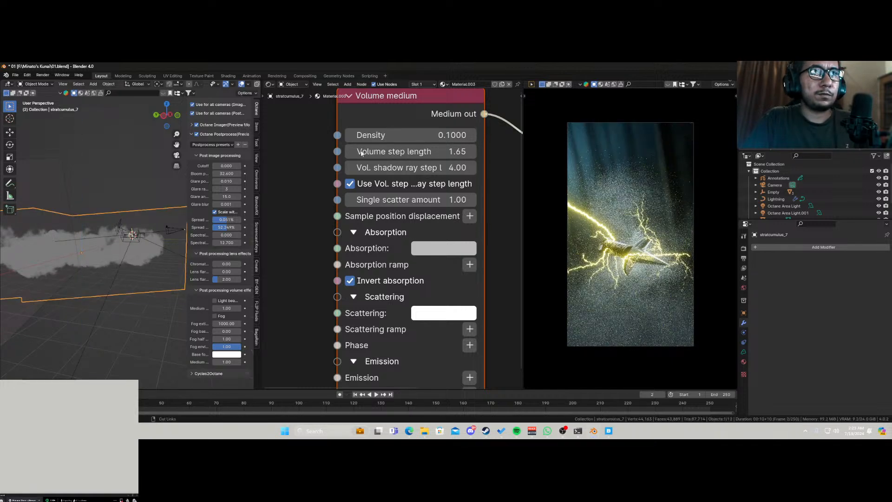
pyautogui.hotkey('ctrl', 's')
# Set the Volume medium's Volume step length to 4.00 and fine-tune the cloud's height along global Z.
pyautogui.scroll(1, 362, 154)
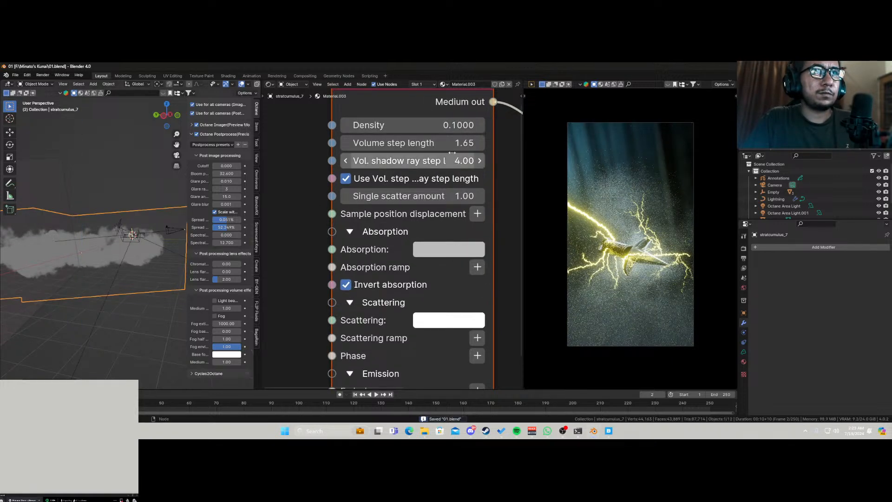
pyautogui.write('4')
pyautogui.press('Return')
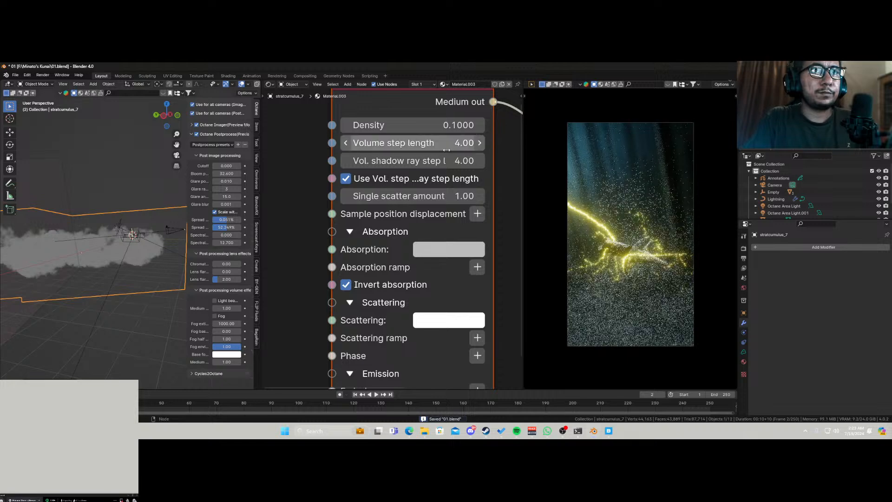
pyautogui.press('g')
pyautogui.press('z')
pyautogui.click(100, 263)
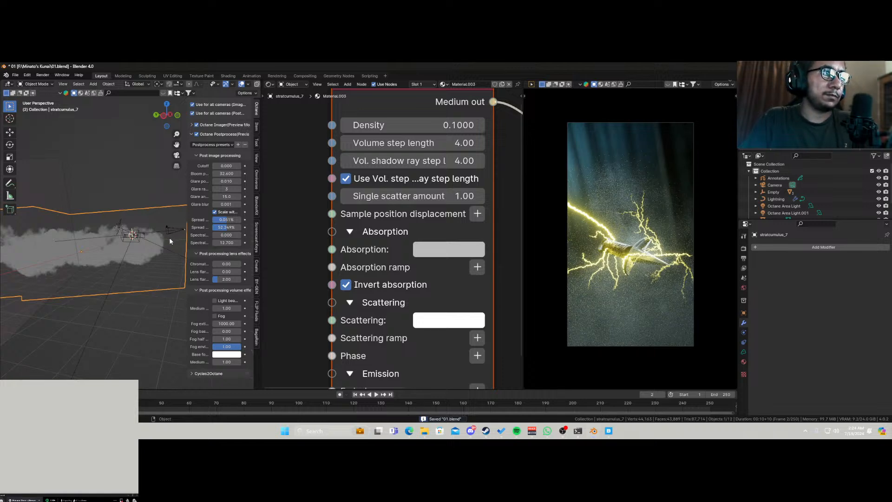
# In the camera view, raise the camera about 0.04 m along global Z to 1.91 m and save the file.
pyautogui.press('KP_0')
pyautogui.click(129, 279)
pyautogui.scroll(5, 134, 274)
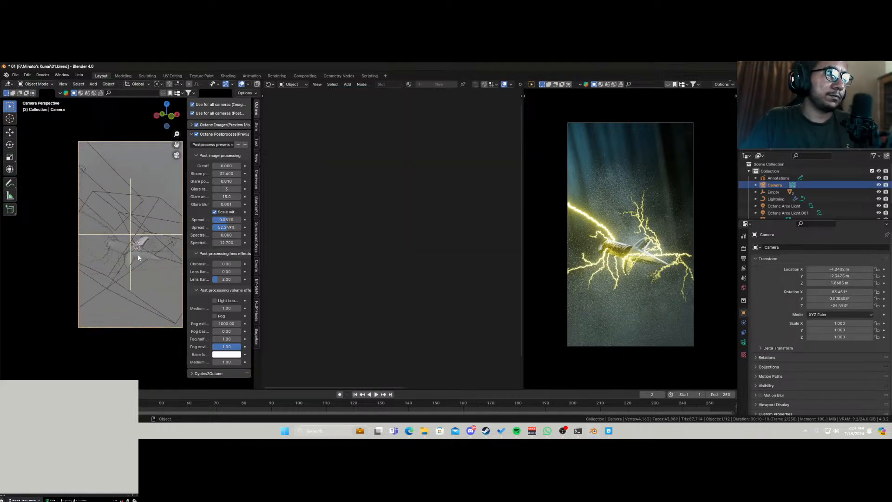
pyautogui.press('g')
pyautogui.press('z')
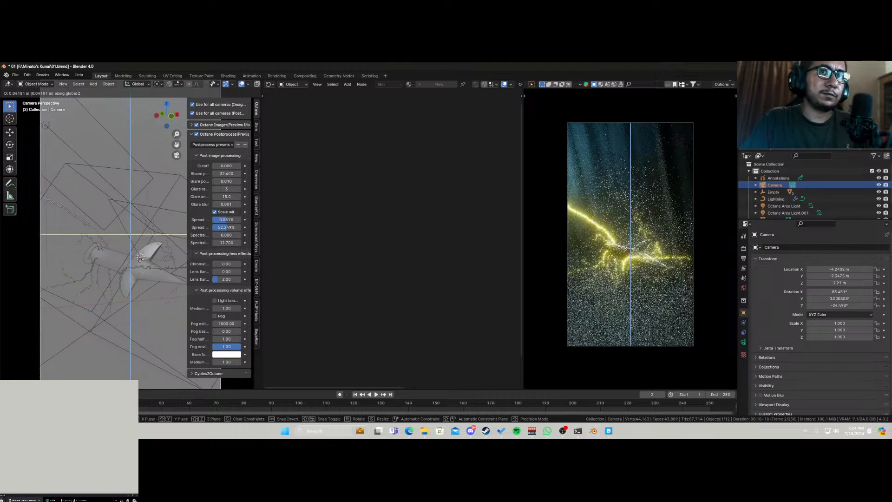
pyautogui.click(141, 267)
pyautogui.hotkey('ctrl', 's')
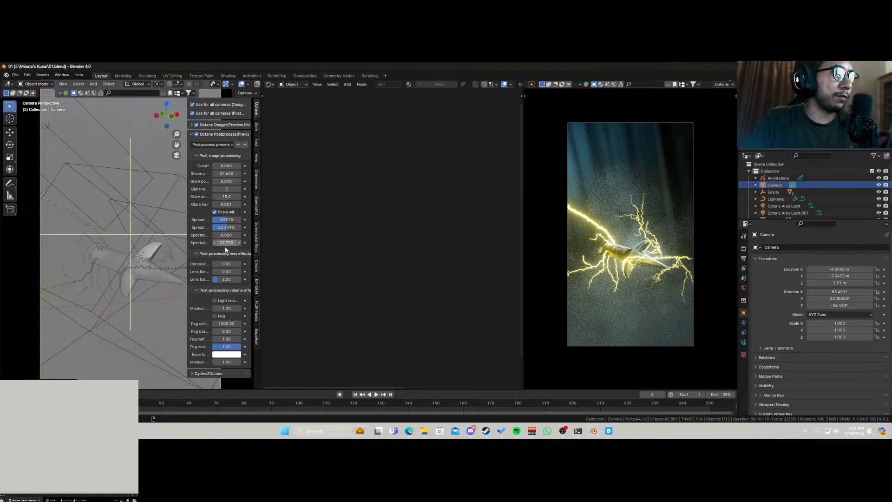
# Set the post-processing chromatic aberration to 0.81, lens flare to 0.07 and lens flare extent to 10.00.
pyautogui.moveTo(226, 263)
pyautogui.mouseDown()
pyautogui.moveTo(238, 263)
pyautogui.moveTo(231, 263)
pyautogui.mouseUp()
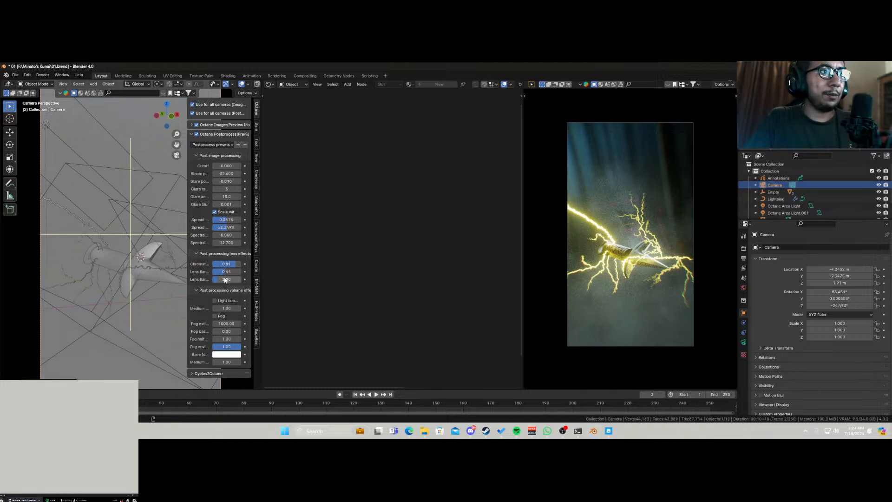
pyautogui.moveTo(226, 279)
pyautogui.mouseDown()
pyautogui.moveTo(241, 279)
pyautogui.moveTo(213, 271)
pyautogui.mouseUp()
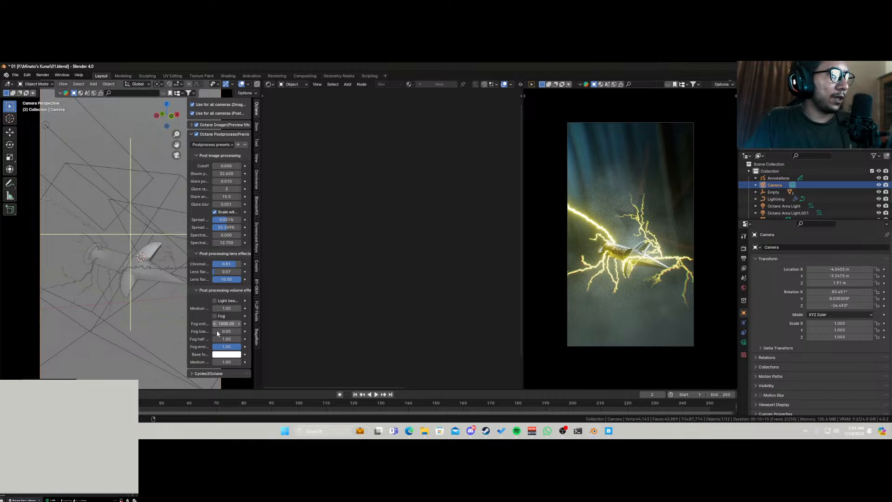
# Enable light beams and fog with fog extinction distance 996.98, base level -2.11 and half-density height 11.69, and save the file.
pyautogui.click(214, 301)
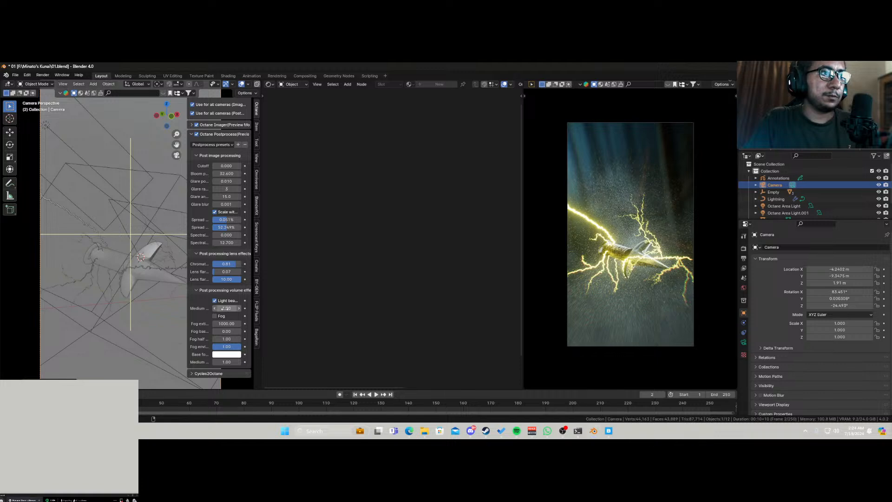
pyautogui.hotkey('ctrl', 'z')
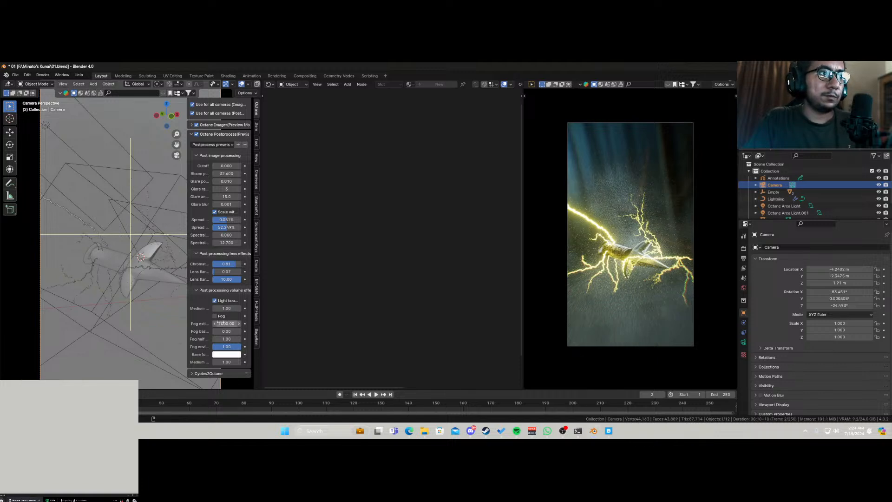
pyautogui.click(214, 317)
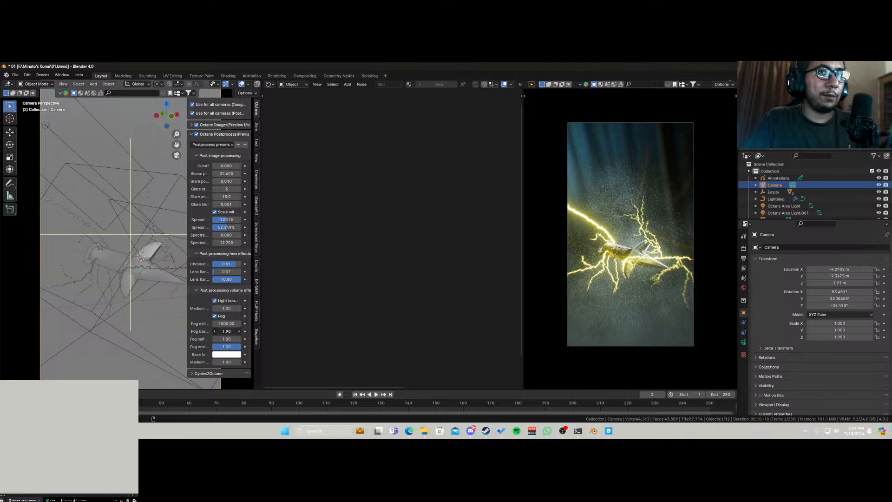
pyautogui.moveTo(226, 331); pyautogui.dragTo(242, 330)
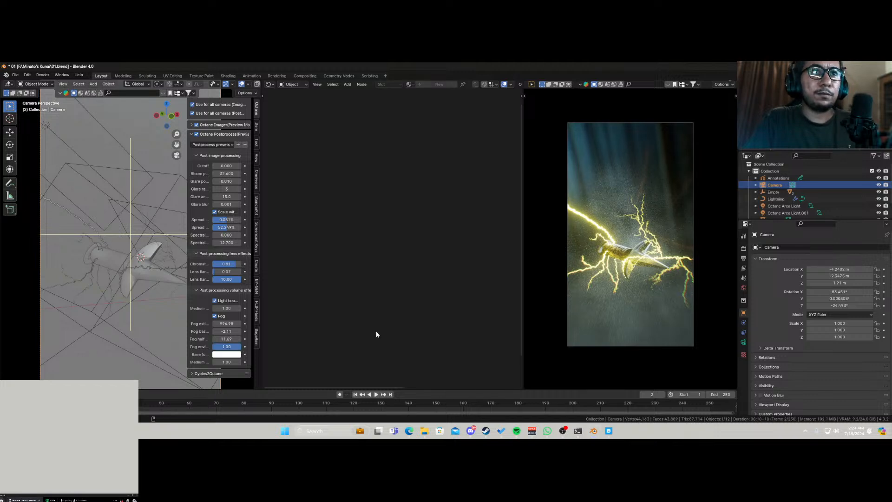
pyautogui.hotkey('ctrl', 's')
# Lower the camera about 0.08 m along global Z to 1.8283 m and save the file.
pyautogui.scroll(-5, 119, 285)
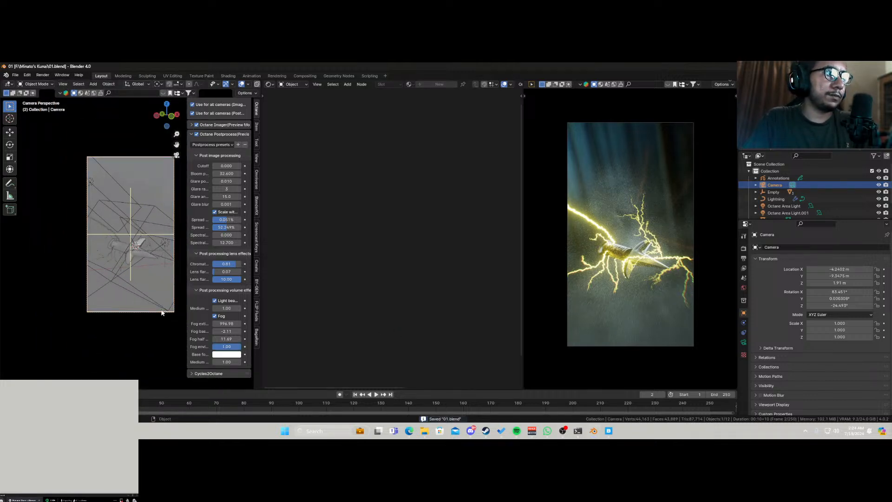
pyautogui.press('g')
pyautogui.press('z')
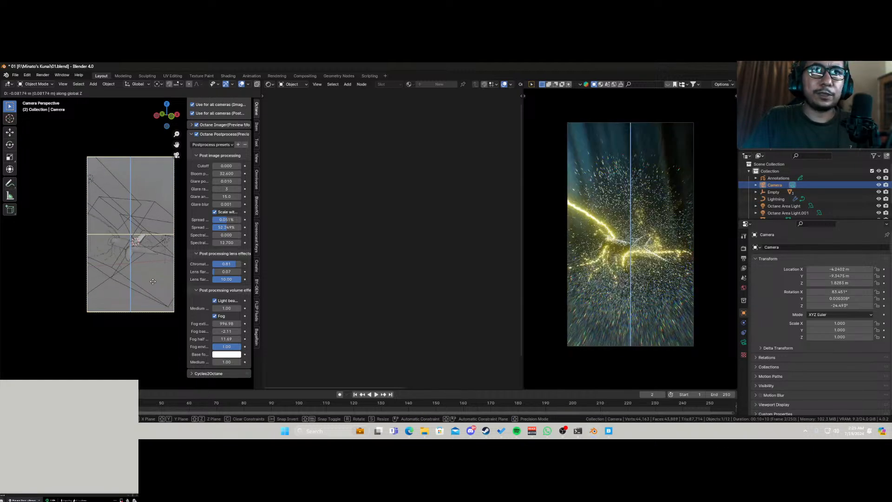
pyautogui.click(154, 281)
pyautogui.hotkey('ctrl', 's')
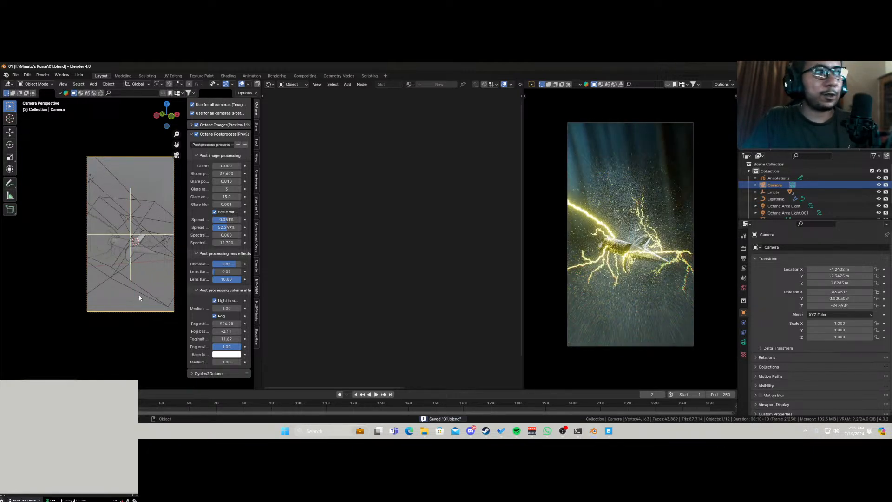
pyautogui.press('r')
pyautogui.press('z')
pyautogui.rightClick(125, 267)
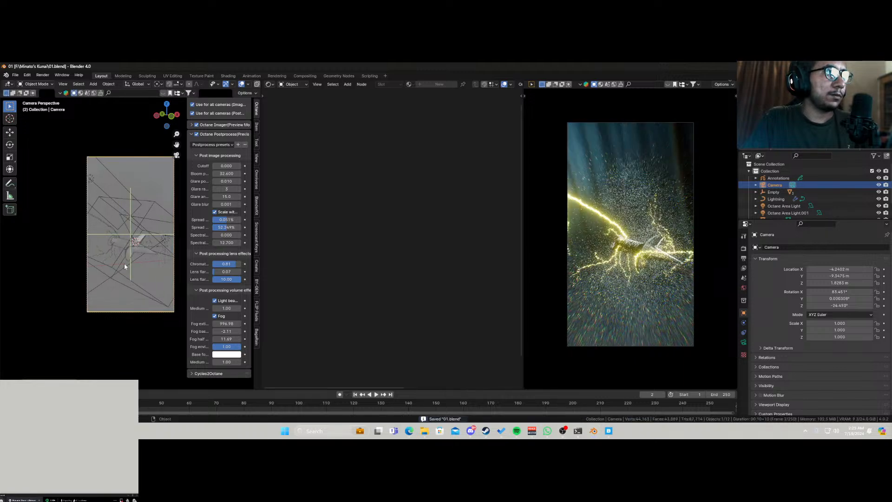
# Rotate the camera about 1.2° on global Z with the 3D cursor as pivot point, and save the file.
pyautogui.click(159, 84)
pyautogui.click(175, 107)
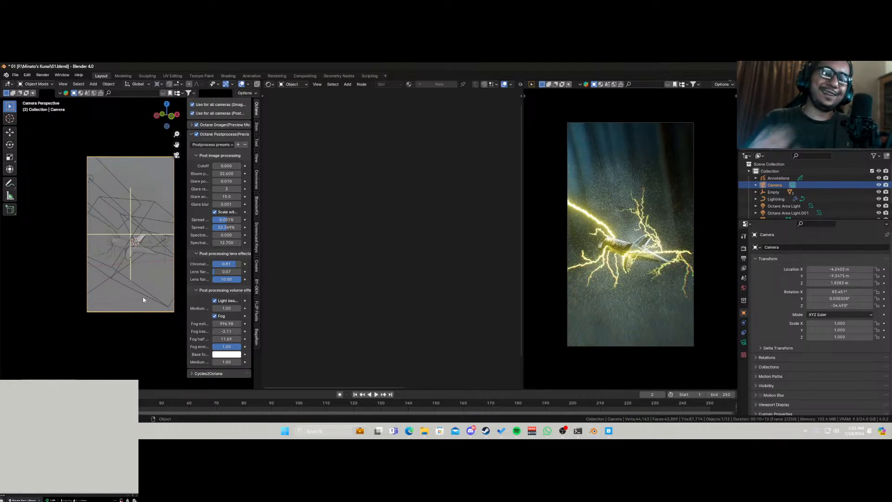
pyautogui.press('r')
pyautogui.press('z')
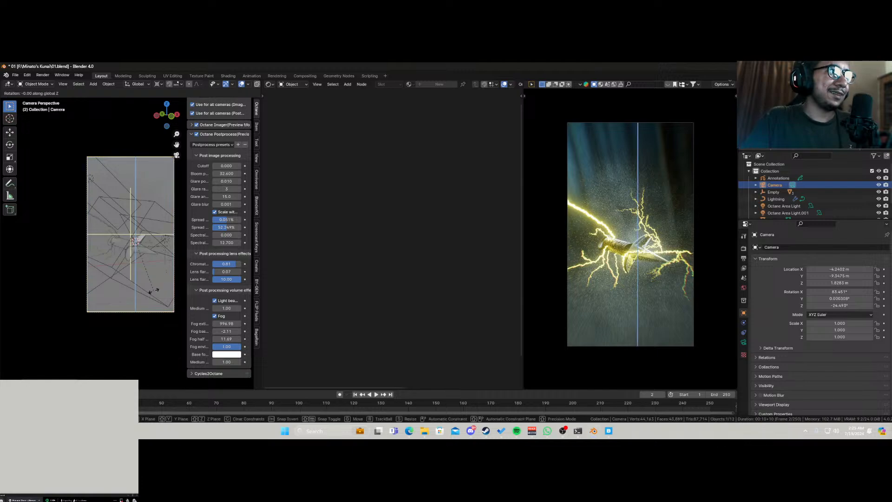
pyautogui.click(154, 289)
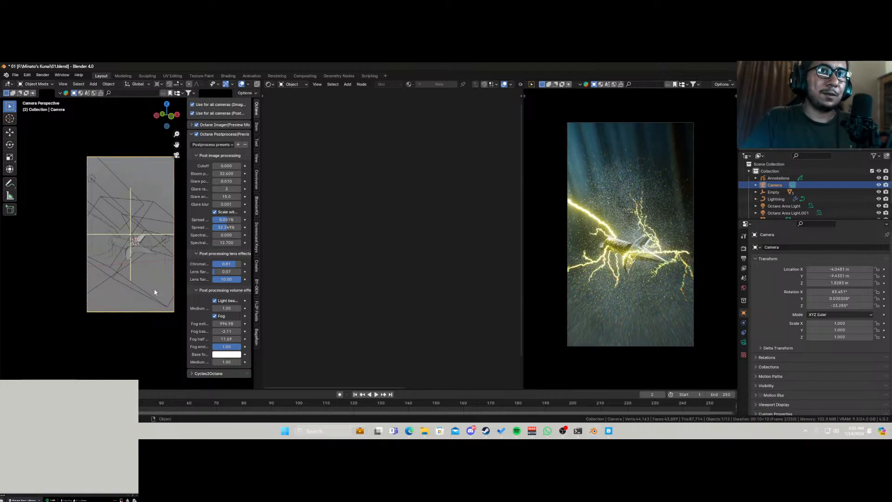
pyautogui.hotkey('ctrl', 's')
# Set the post-processing chromatic aberration to 1.00 and the lens flare to 0.04.
pyautogui.scroll(8, 650, 296)
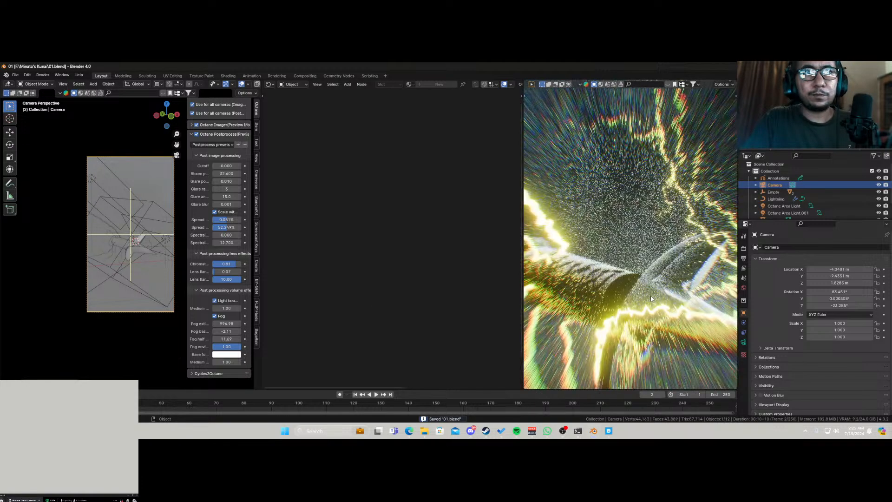
pyautogui.scroll(-8, 650, 296)
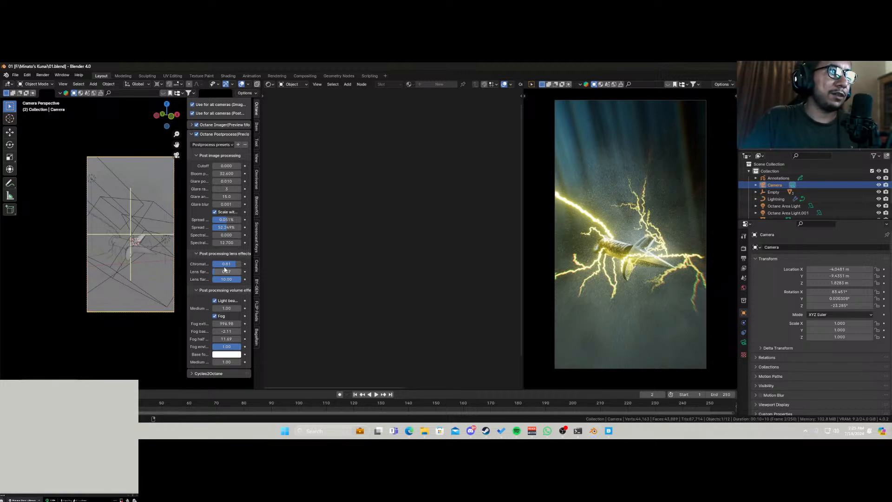
pyautogui.moveTo(227, 263)
pyautogui.mouseDown()
pyautogui.moveTo(216, 263)
pyautogui.moveTo(237, 264)
pyautogui.moveTo(224, 267)
pyautogui.mouseUp()
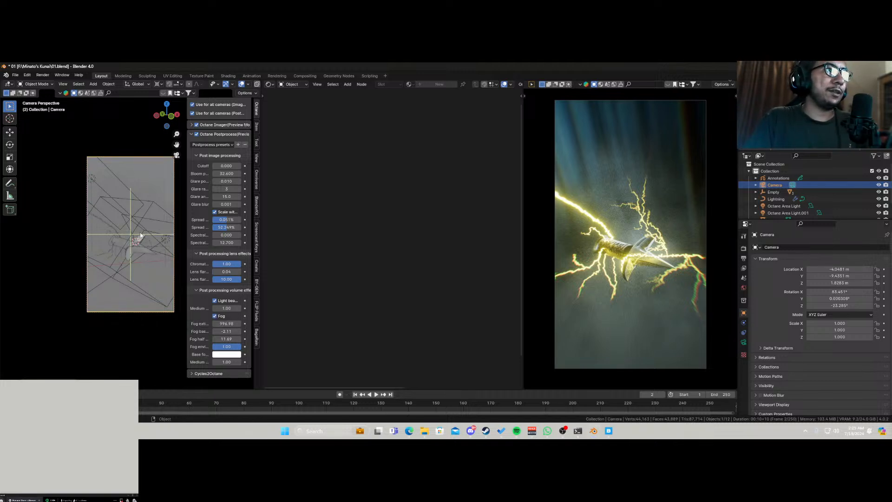
# Show the Outliner's selectability toggles and enter Edit Mode on the lightning curve.
pyautogui.click(106, 226)
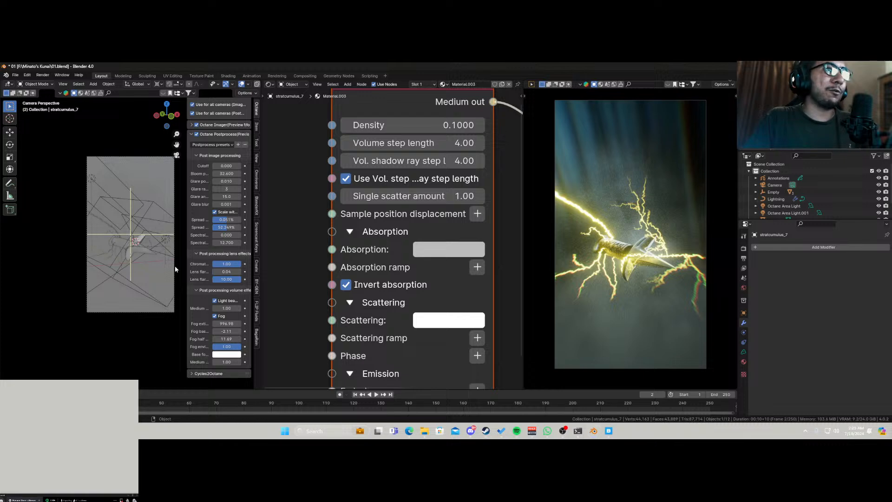
pyautogui.scroll(-2, 813, 190)
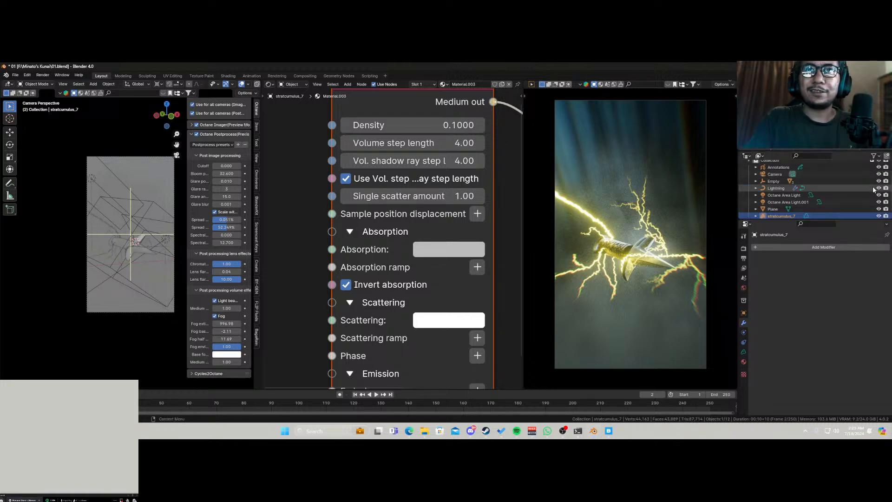
pyautogui.click(875, 156)
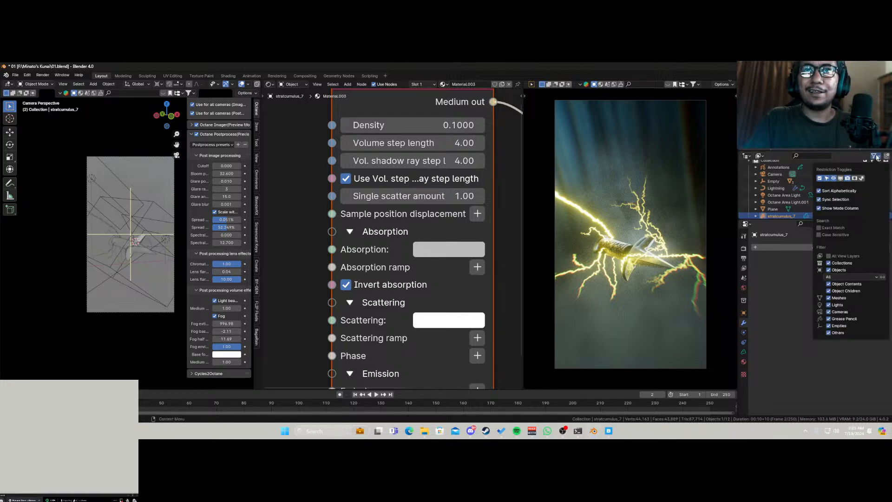
pyautogui.click(107, 223)
pyautogui.moveTo(106, 223); pyautogui.dragTo(105, 261, button='middle')
pyautogui.press('Tab')
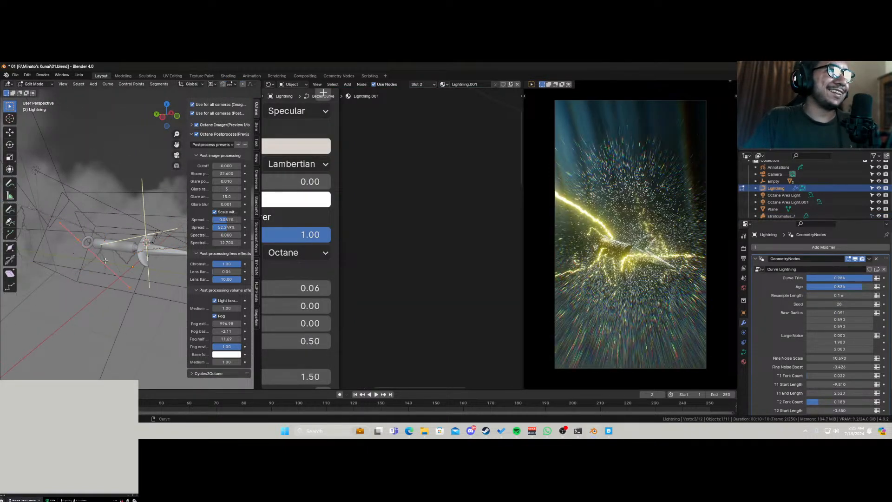
# Try scaling the selected part of the lightning curve to about 1.33 and about 1.27.
pyautogui.press('s')
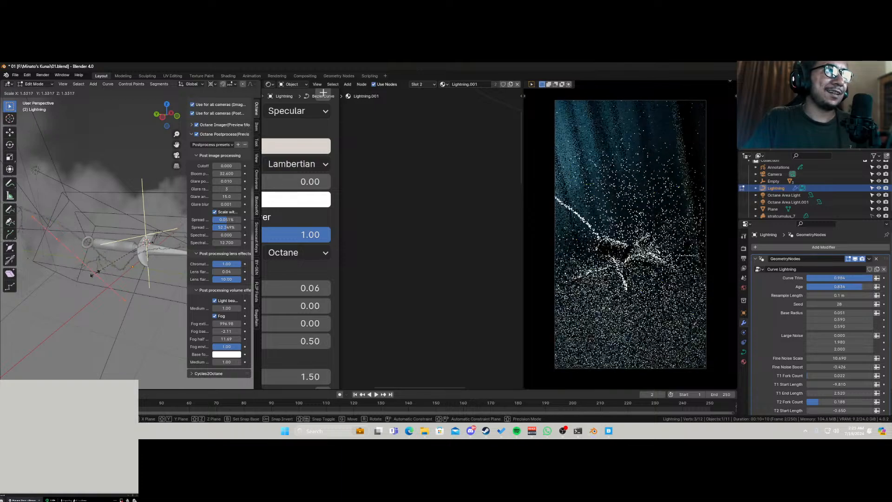
pyautogui.click(96, 273)
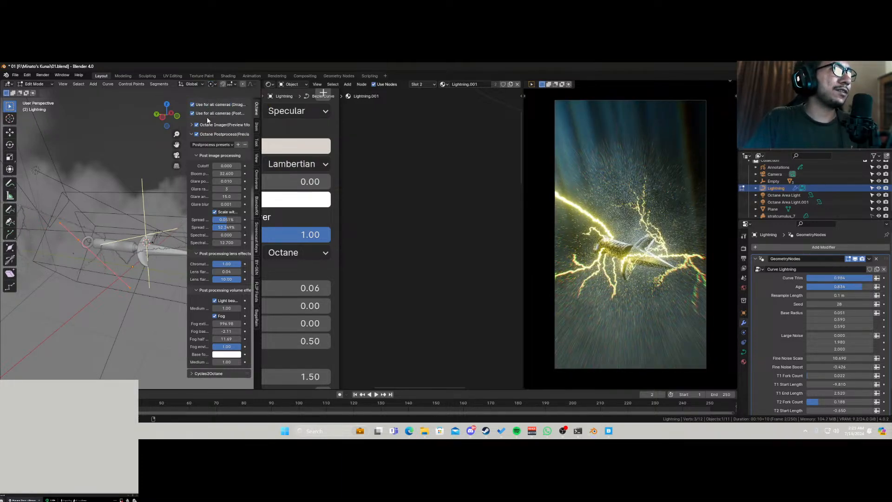
pyautogui.press('s')
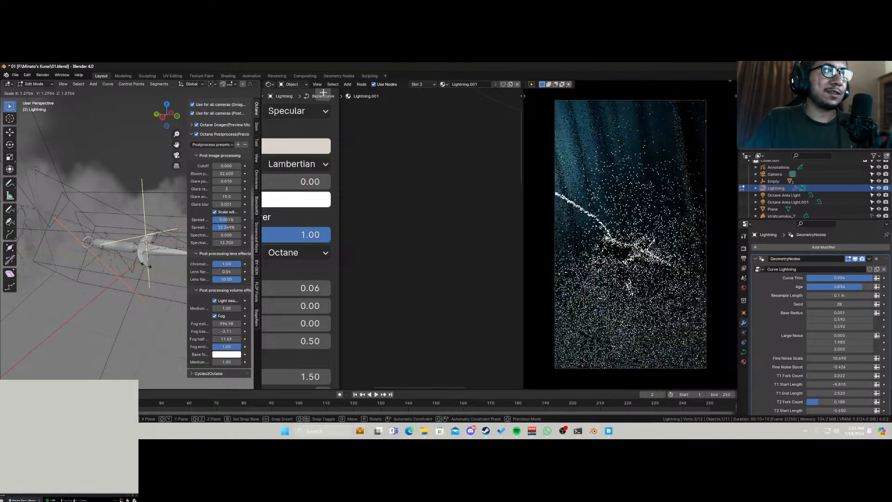
pyautogui.click(135, 271)
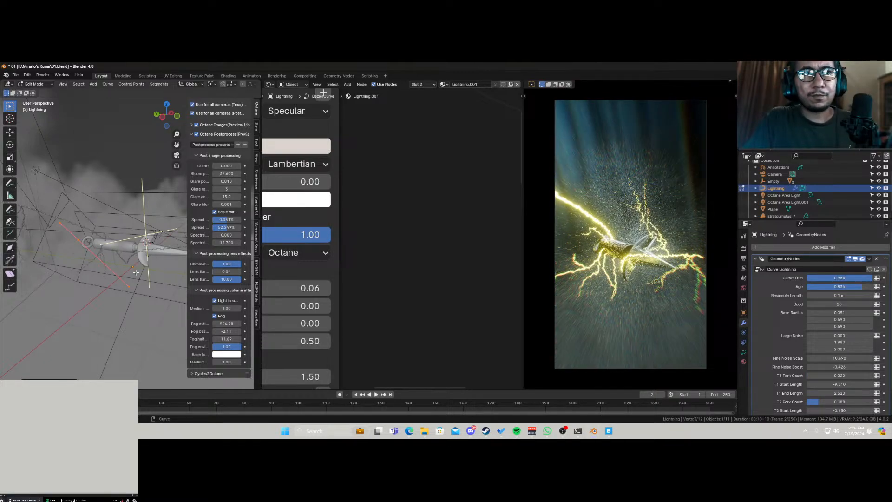
# Move the selected part of the lightning curve about 0.1 m beside the kunai to reshape the bolt.
pyautogui.moveTo(88, 271); pyautogui.dragTo(129, 247, button='middle')
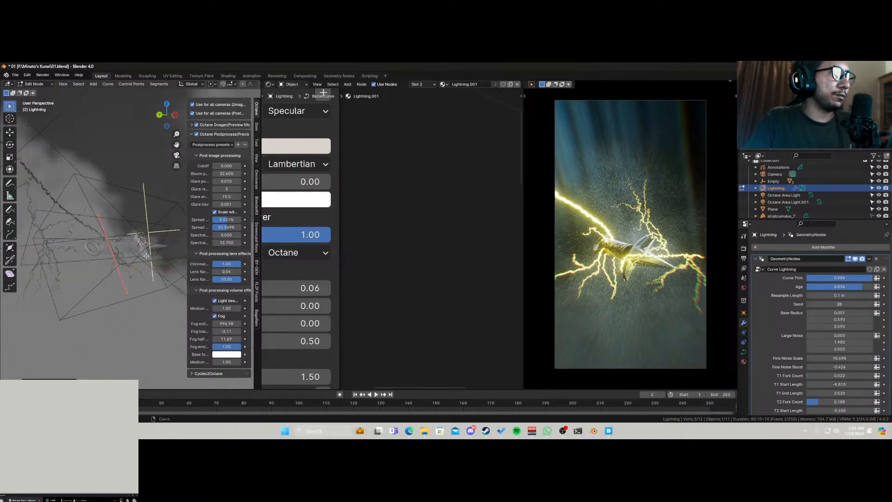
pyautogui.press('g')
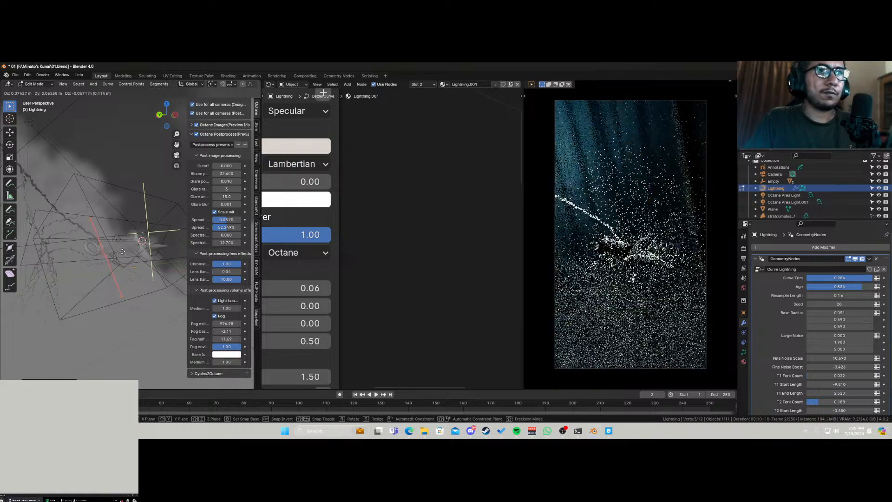
pyautogui.click(146, 263)
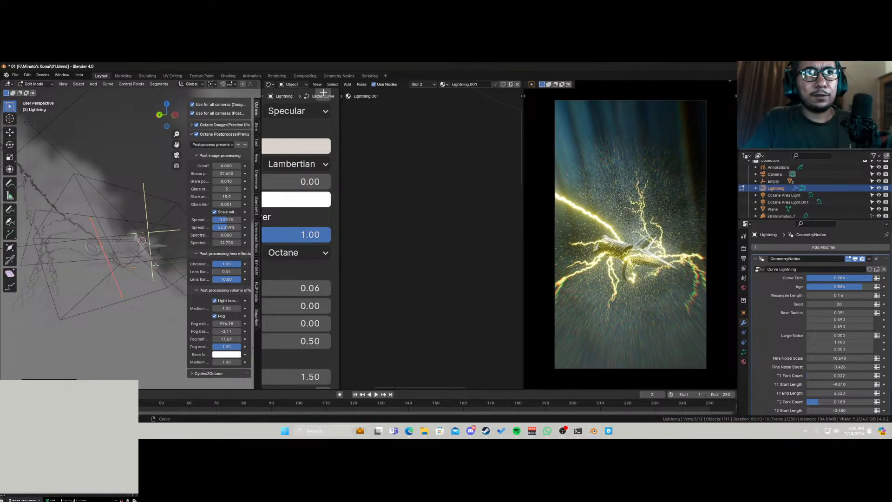
# Leave Edit Mode on the reshaped lightning curve and save the file.
pyautogui.press('Tab')
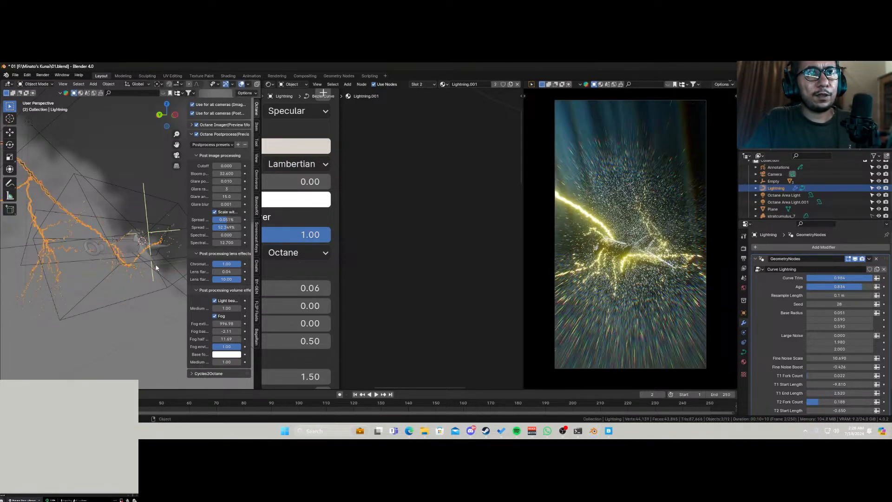
pyautogui.hotkey('ctrl', 's')
pyautogui.moveTo(157, 272); pyautogui.dragTo(117, 265, button='middle')
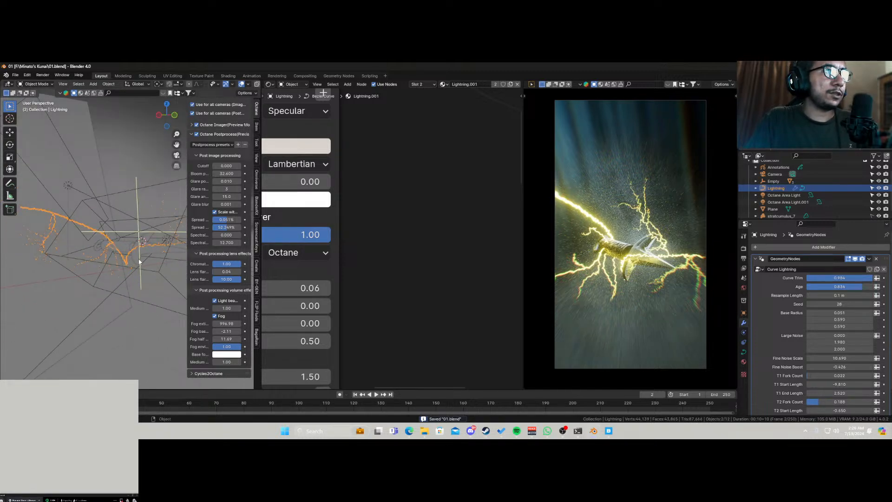
pyautogui.click(123, 263)
pyautogui.click(126, 262)
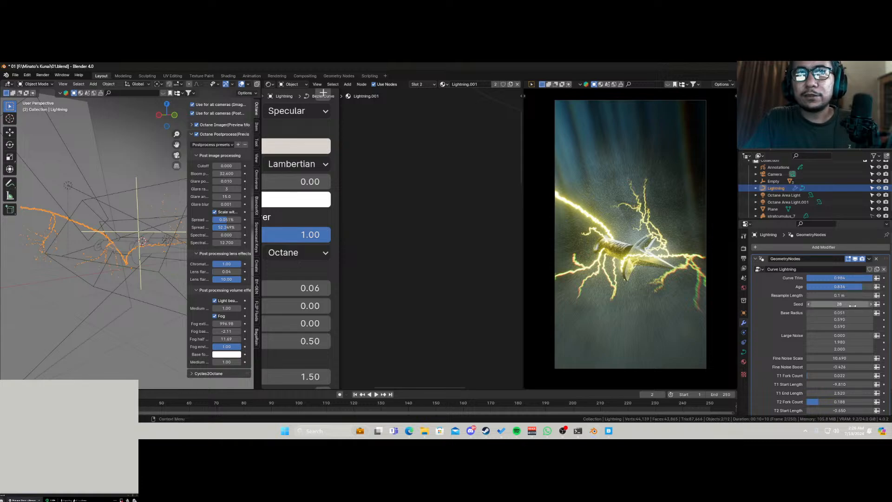
# Try the lightning modifier's Age at 0.767 and at 1.000, saving the file after each change.
pyautogui.moveTo(860, 284); pyautogui.dragTo(856, 285)
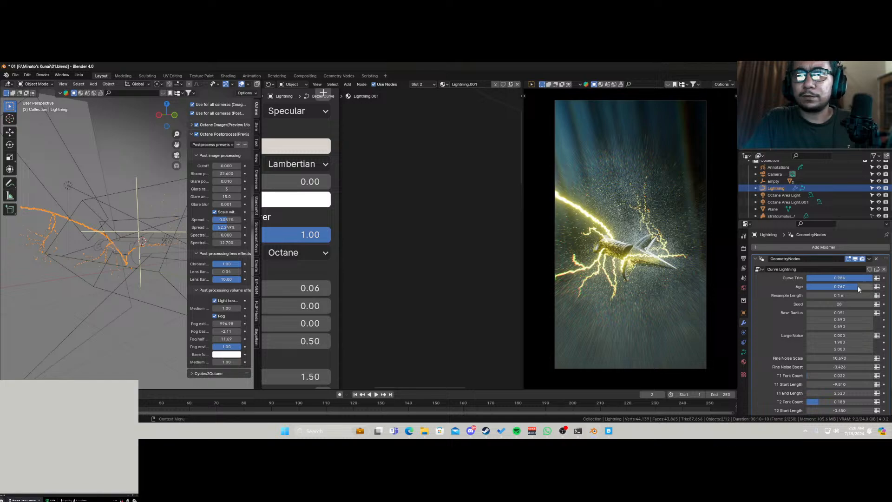
pyautogui.hotkey('ctrl', 's')
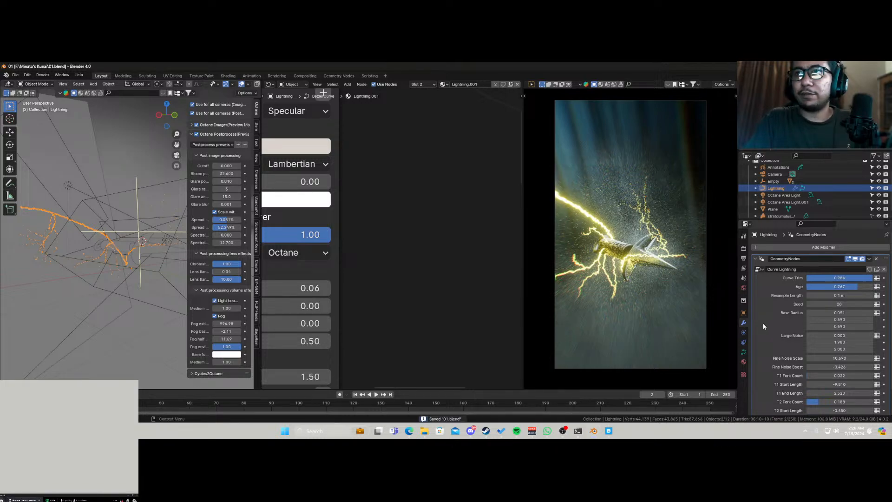
pyautogui.moveTo(832, 286); pyautogui.dragTo(861, 286)
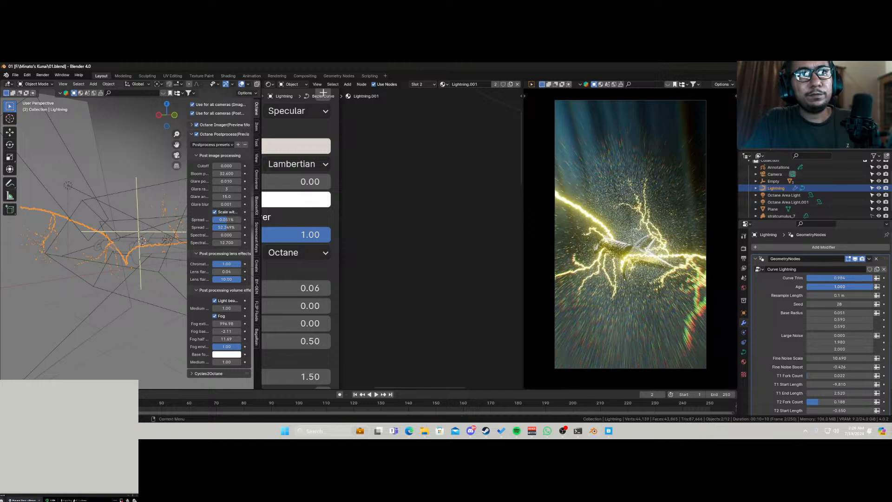
pyautogui.hotkey('ctrl', 's')
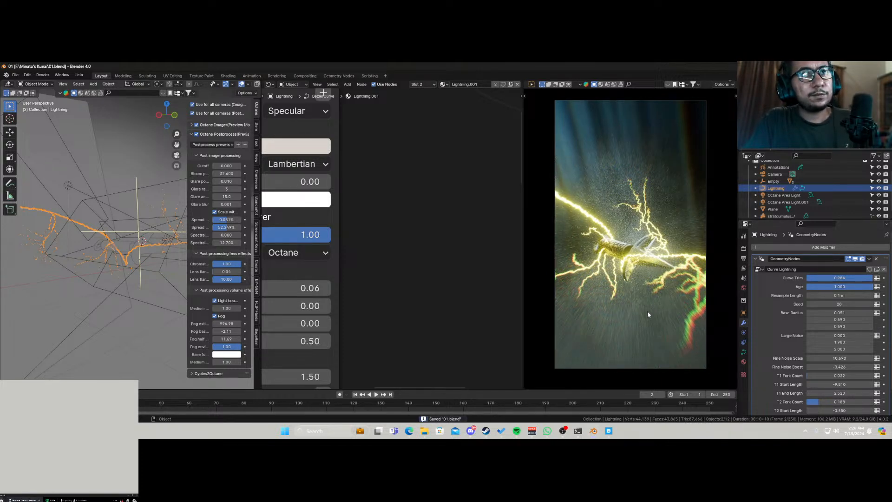
# Try the lightning modifier with Resample Length 0.07 m, Fine Noise Boost -0.276, T2 Fork Count 0.157 and Age about 0.927.
pyautogui.moveTo(842, 296)
pyautogui.mouseDown()
pyautogui.moveTo(824, 287)
pyautogui.moveTo(846, 287)
pyautogui.moveTo(837, 287)
pyautogui.mouseUp()
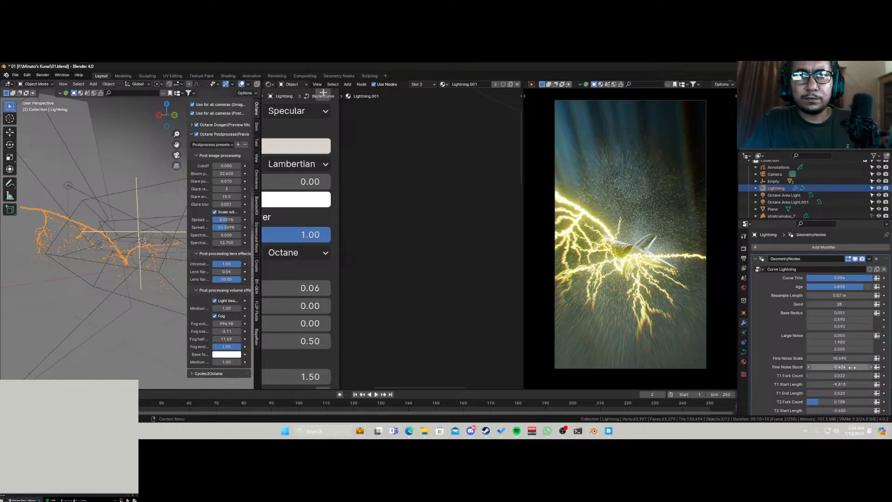
pyautogui.moveTo(853, 367); pyautogui.dragTo(850, 402)
pyautogui.hotkey('ctrl', 's')
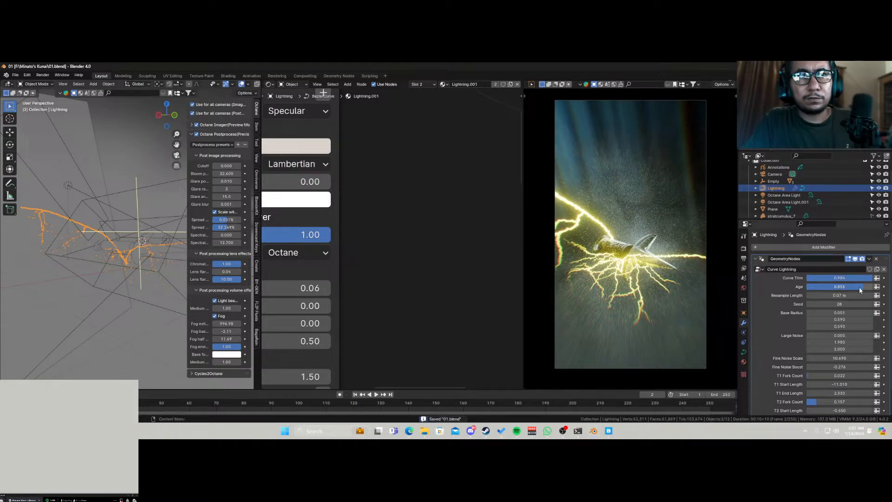
pyautogui.moveTo(859, 286)
pyautogui.mouseDown()
pyautogui.moveTo(876, 286)
pyautogui.moveTo(853, 286)
pyautogui.moveTo(868, 286)
pyautogui.mouseUp()
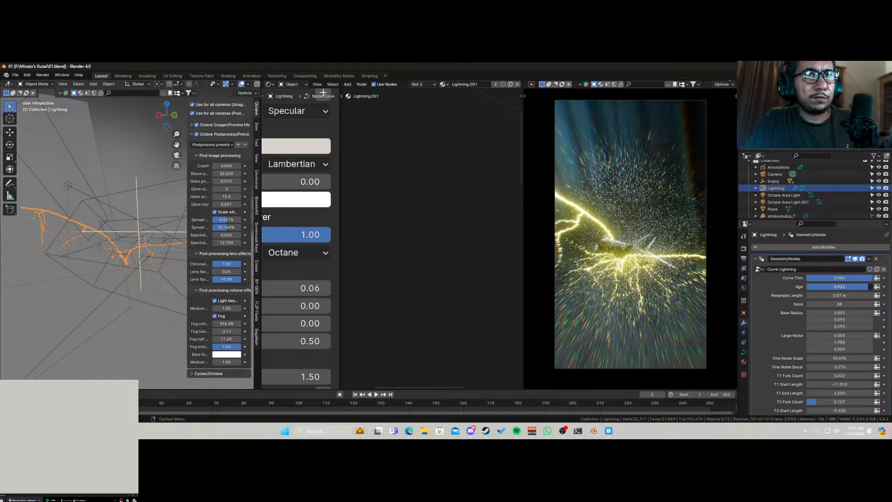
# Try moving a lightning curve control point in Edit Mode and rotating the point near the kunai by about 41°.
pyautogui.moveTo(99, 261); pyautogui.dragTo(157, 365, button='middle')
pyautogui.press('Tab')
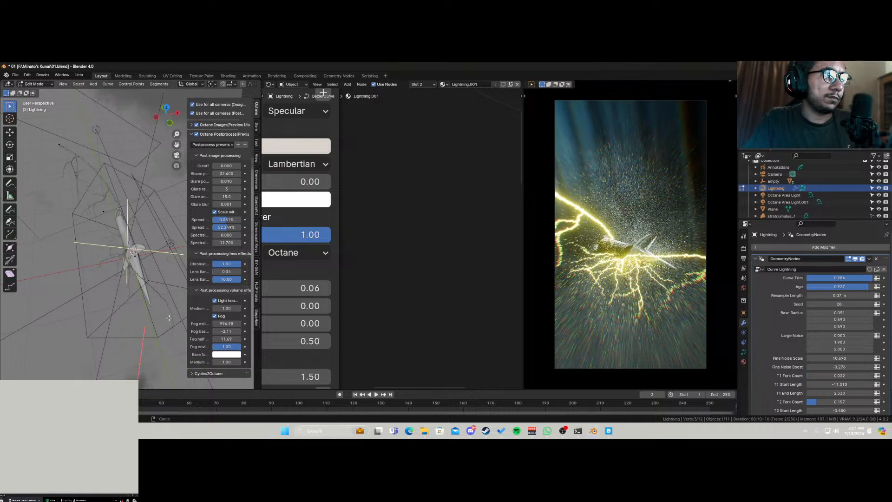
pyautogui.press('g')
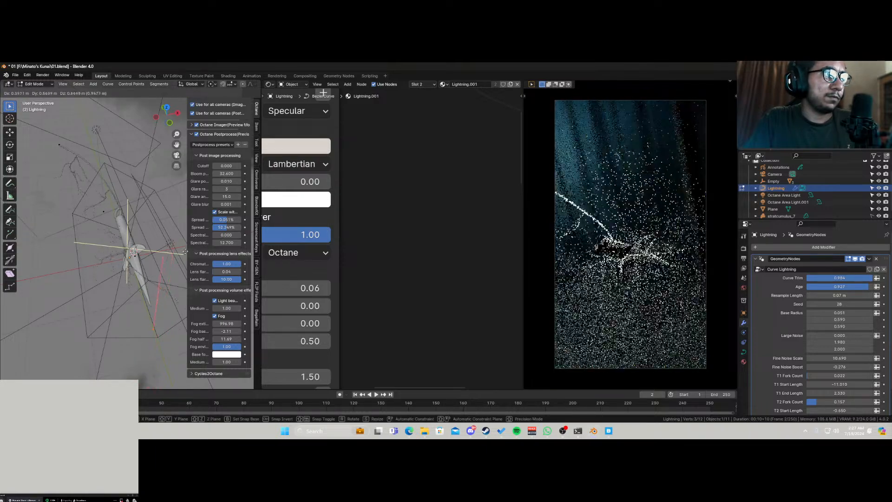
pyautogui.click(142, 270)
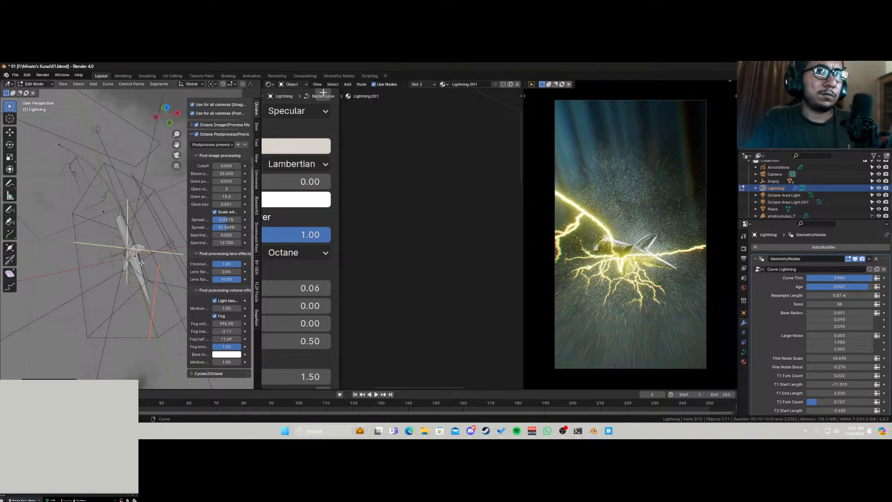
pyautogui.press('g')
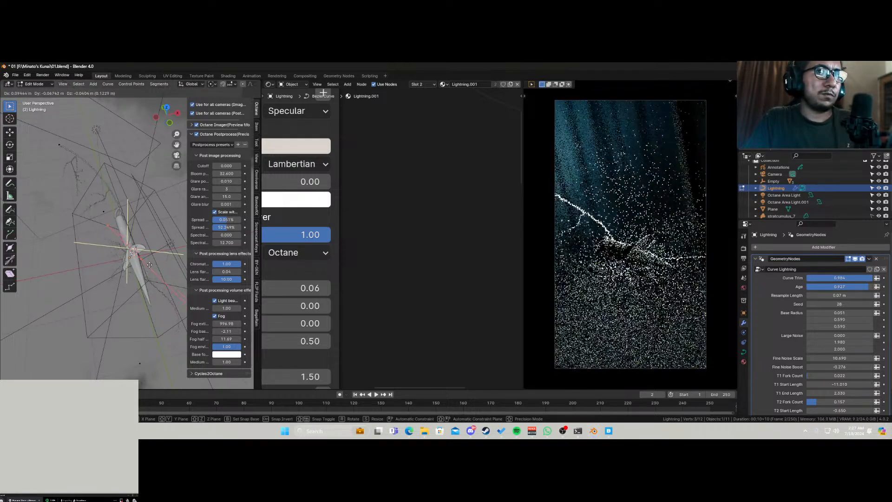
pyautogui.moveTo(142, 265); pyautogui.dragTo(168, 220, button='middle')
pyautogui.press('r')
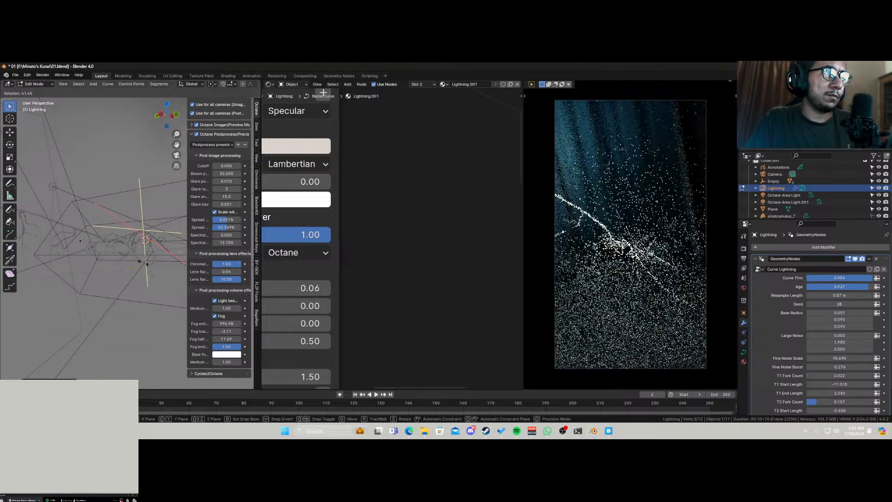
pyautogui.click(141, 271)
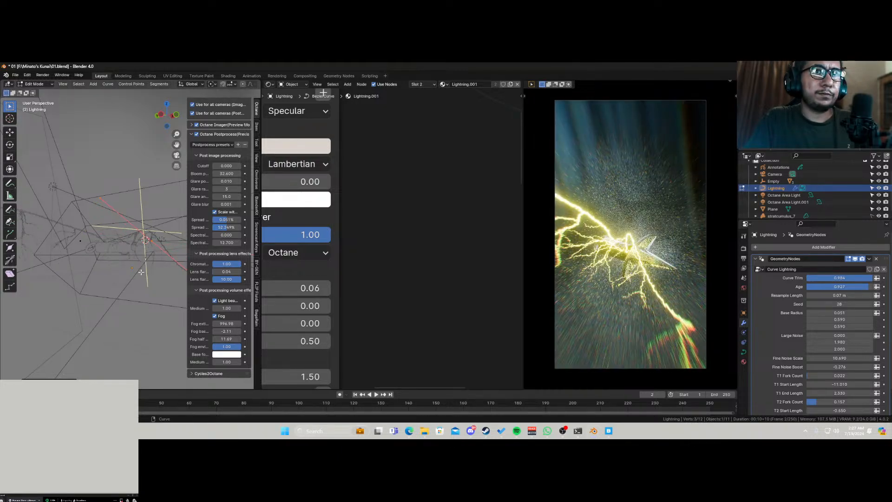
# Undo the recent lightning curve and modifier changes, then save the file.
pyautogui.hotkey('ctrl', 'z')
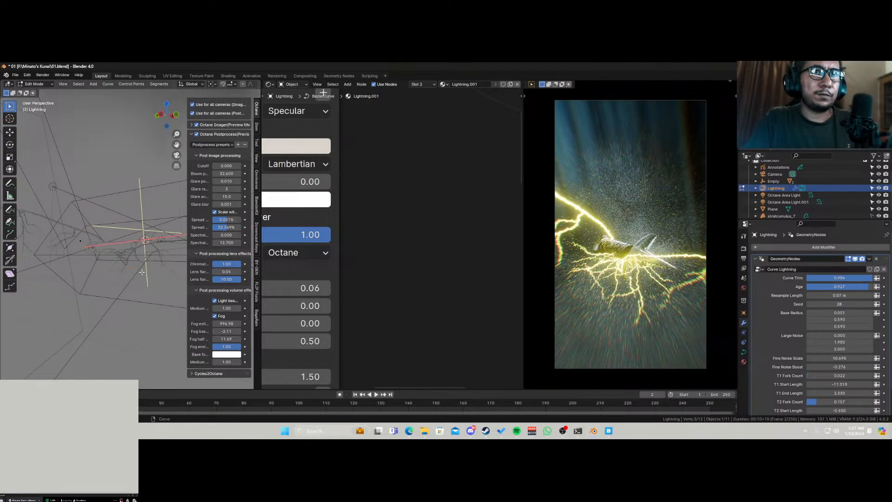
pyautogui.hotkey('ctrl', 'z')
pyautogui.hotkey('ctrl', 'z')
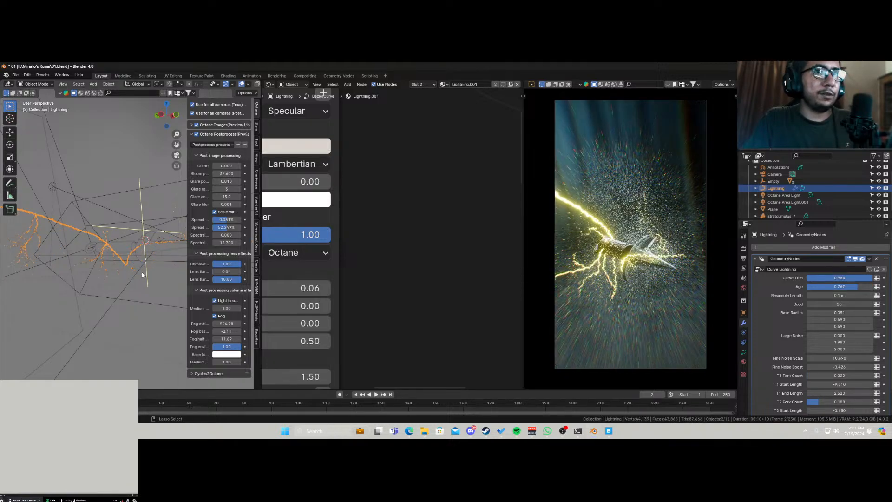
pyautogui.hotkey('ctrl', 'z')
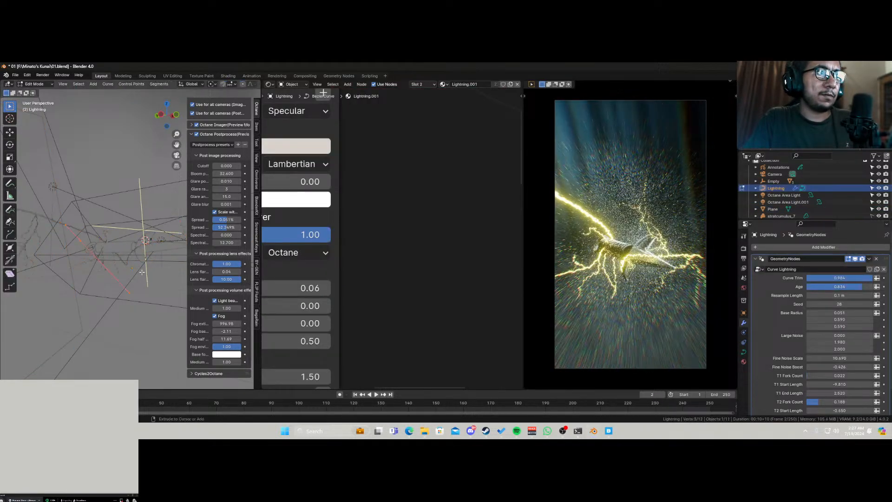
pyautogui.hotkey('ctrl', 'z')
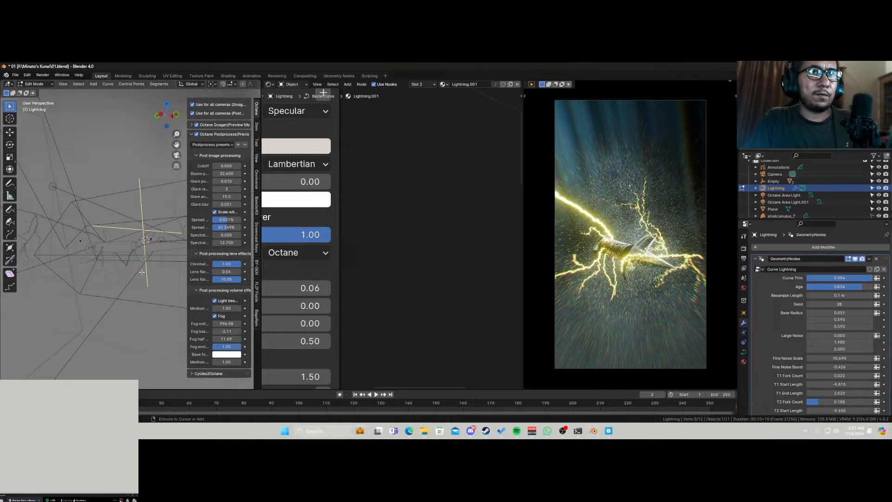
pyautogui.hotkey('ctrl', 'shift', 'z')
pyautogui.hotkey('ctrl', 's')
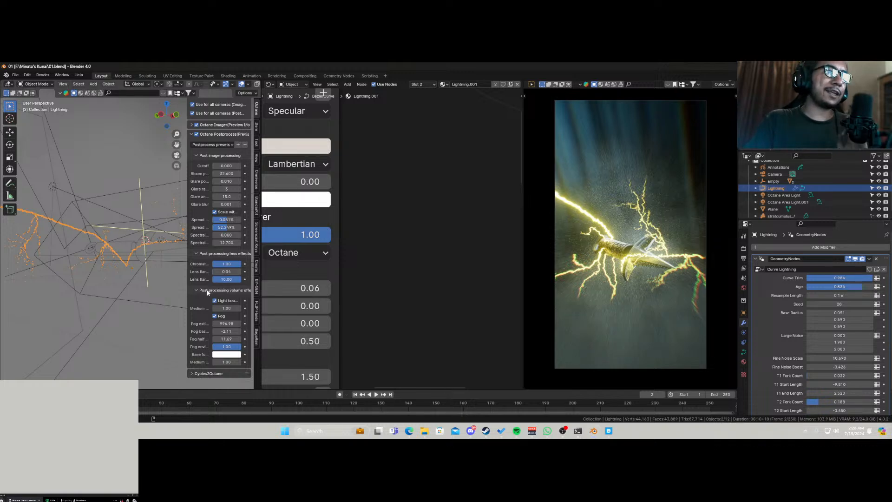
# Expand the Octane Imager settings, switch to the camera view and select the camera.
pyautogui.click(191, 125)
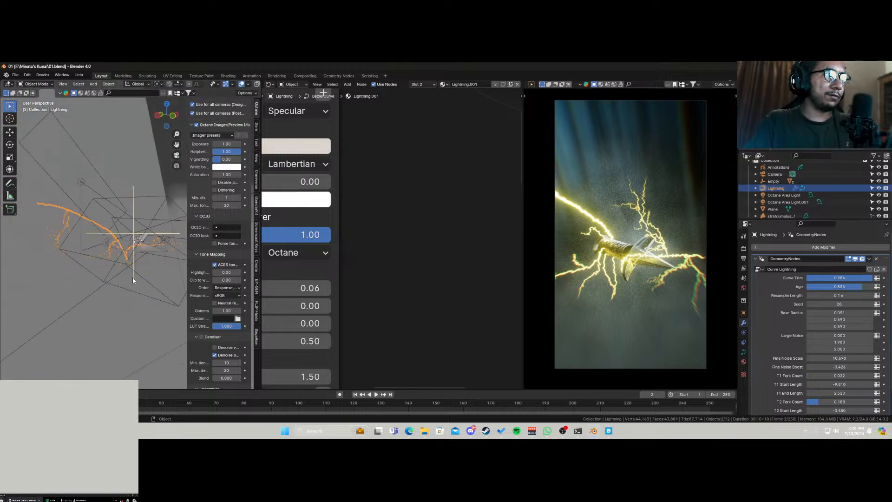
pyautogui.press('KP_0')
pyautogui.click(148, 313)
pyautogui.press('r')
pyautogui.press('x')
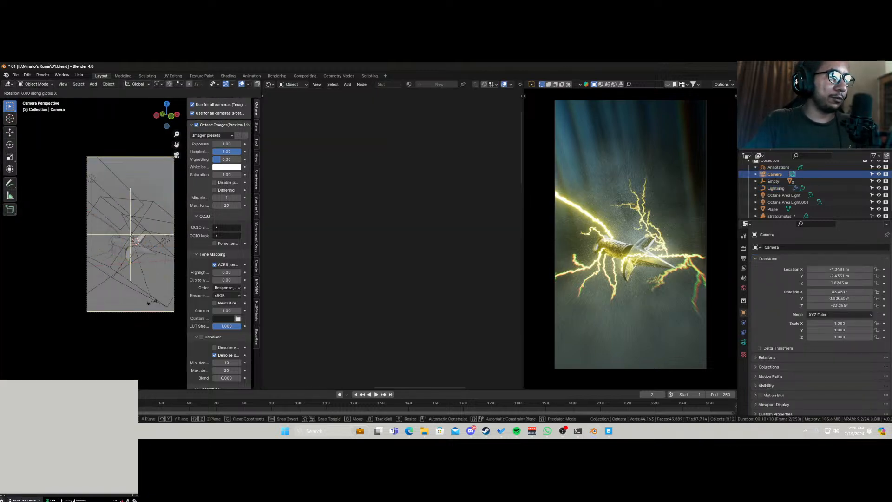
pyautogui.press('Escape')
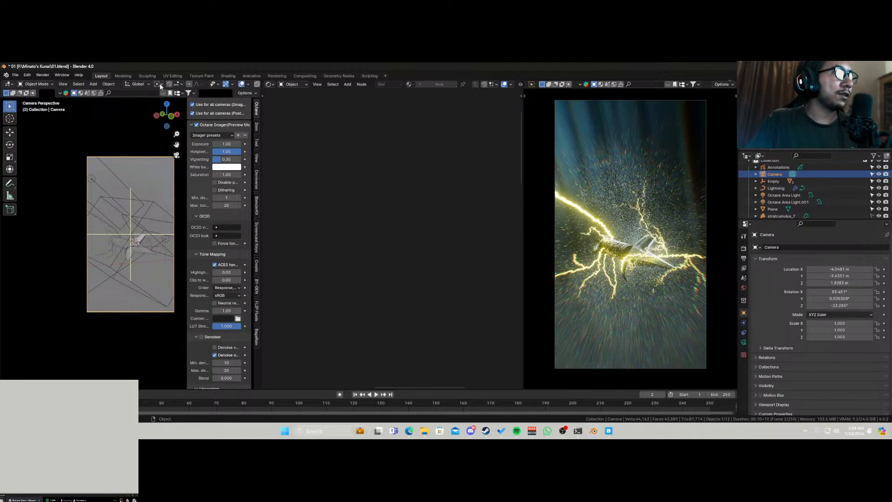
# Rotate the camera about its local X axis around the 3D cursor to an X rotation of about 76.19°, then save the file.
pyautogui.click(158, 84)
pyautogui.click(170, 110)
pyautogui.press('r')
pyautogui.press('x')
pyautogui.press('x')
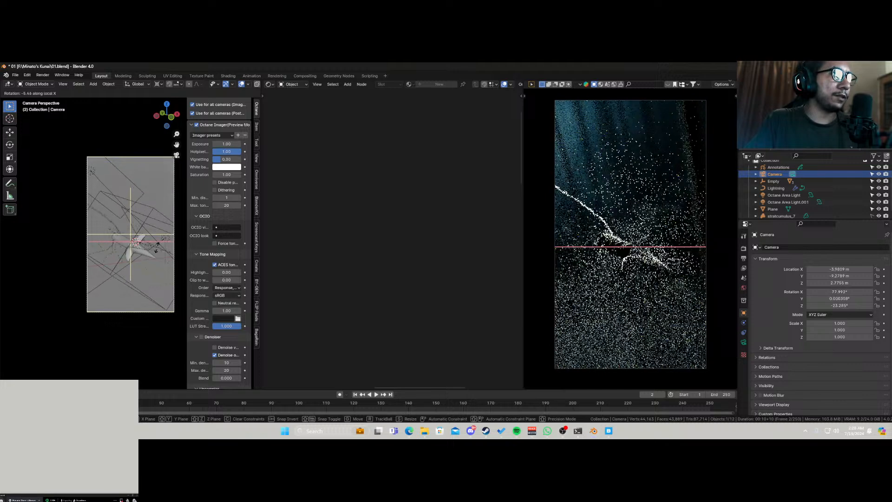
pyautogui.click(156, 267)
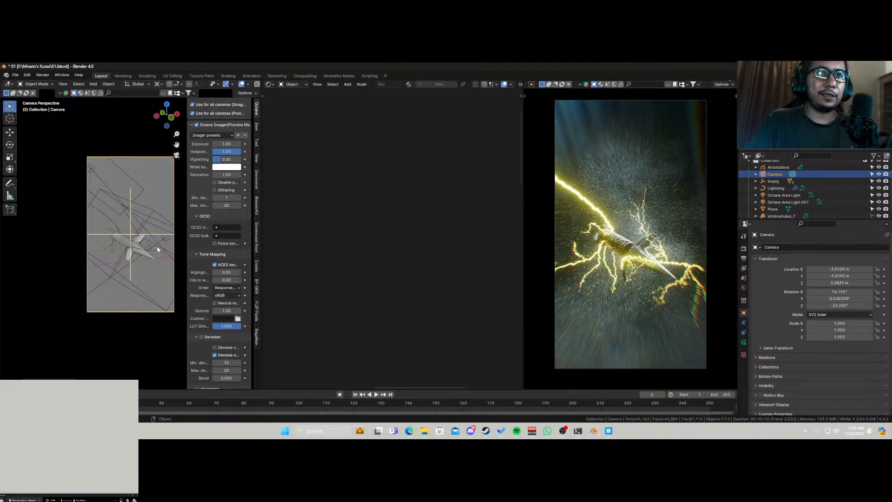
pyautogui.hotkey('ctrl', 's')
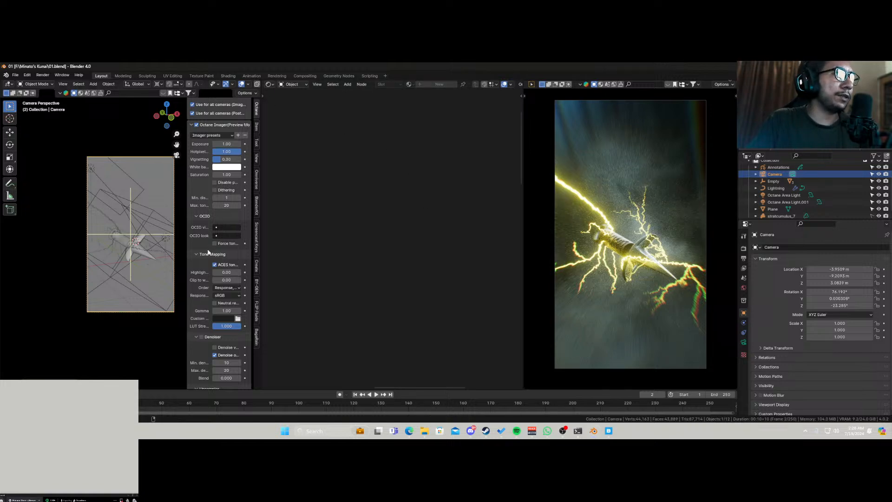
# Enable the Octane Imager's Denoiser, save the file, and turn on Use Nodes in the Compositor.
pyautogui.click(203, 337)
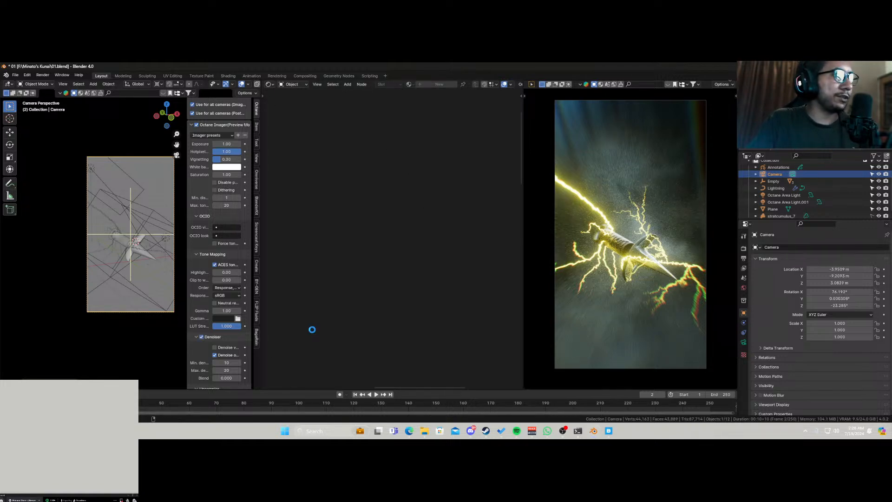
pyautogui.hotkey('ctrl', 's')
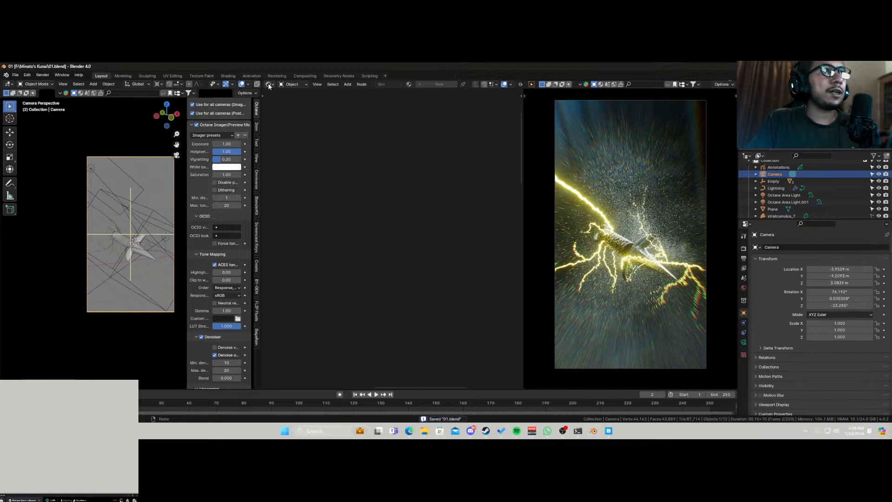
pyautogui.click(269, 85)
pyautogui.click(297, 128)
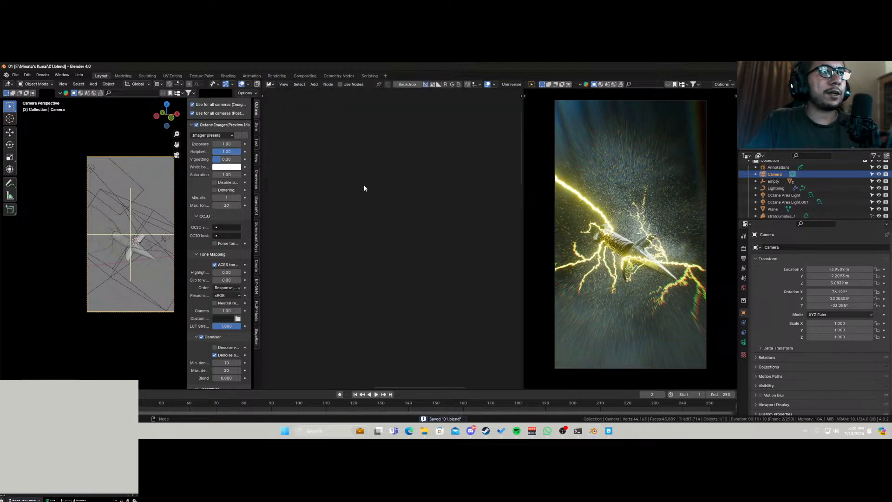
pyautogui.click(341, 84)
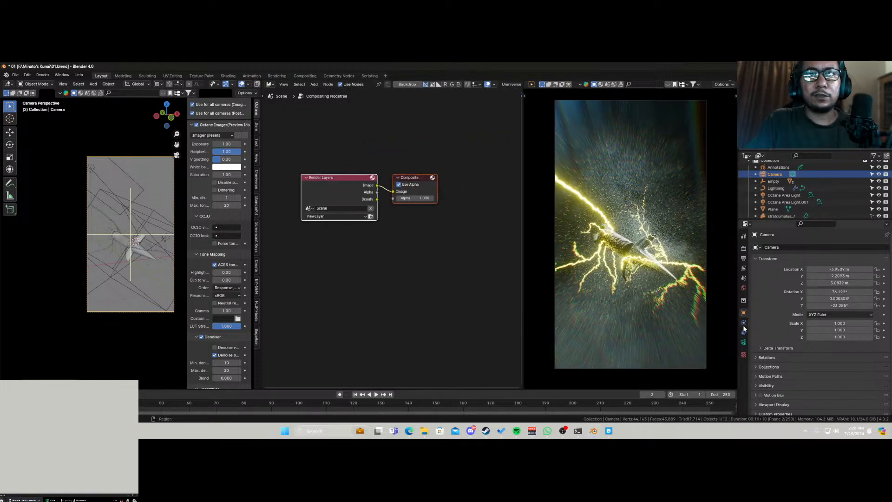
# Enable the Beauty denoiser pass in the view layer's render passes.
pyautogui.click(743, 268)
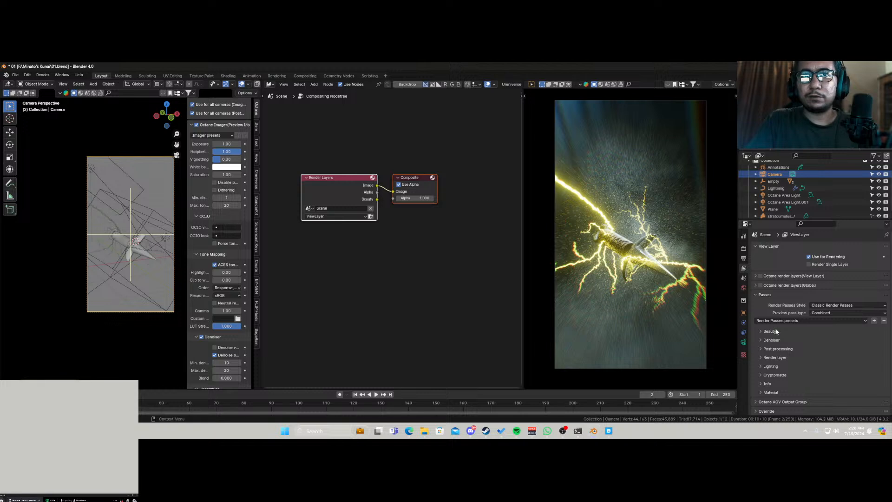
pyautogui.click(771, 339)
pyautogui.click(765, 351)
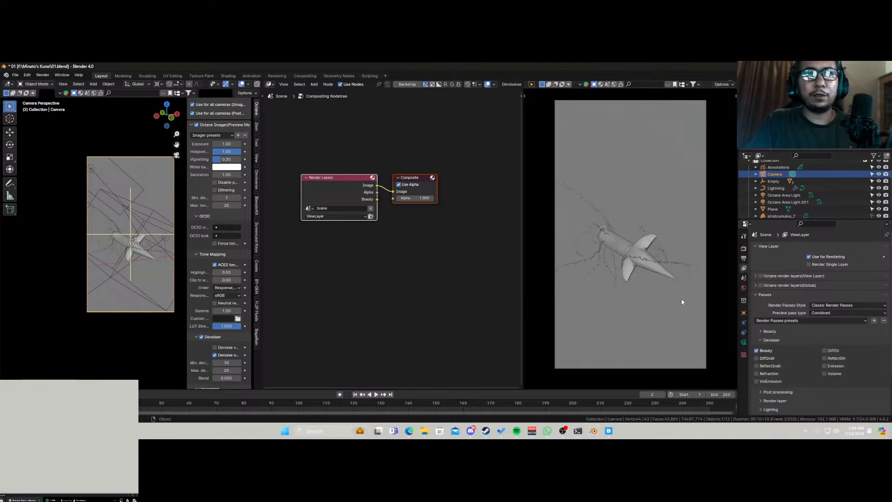
# Save the file and render the current frame as a final image.
pyautogui.hotkey('ctrl', 's')
pyautogui.press('F12')
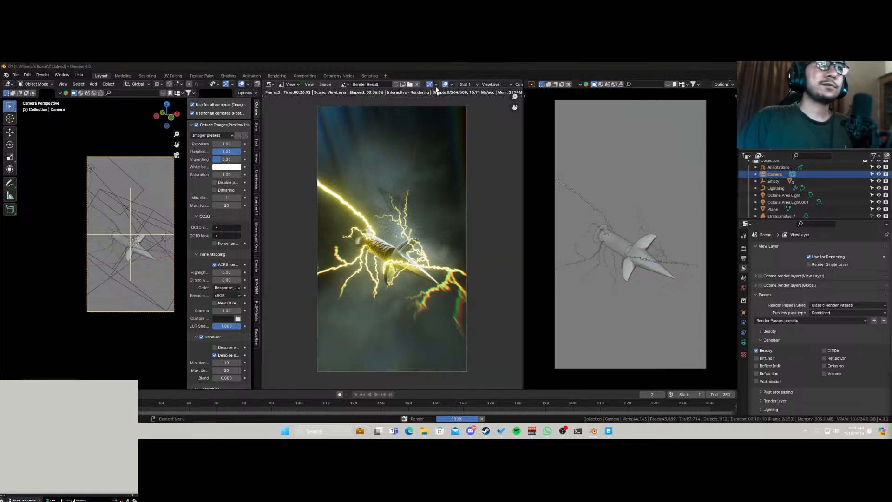
pyautogui.moveTo(436, 87); pyautogui.dragTo(409, 65)
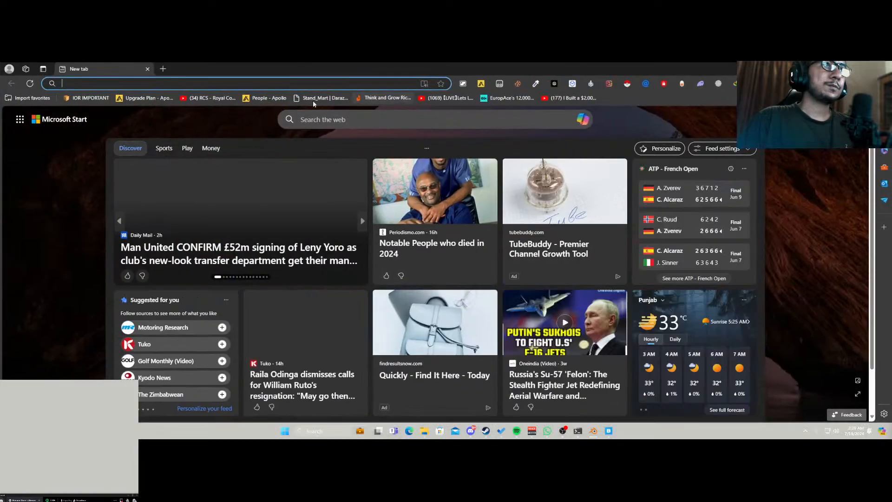
# Search the web for "naruto shippuden logo".
pyautogui.click(300, 81)
pyautogui.write('sa')
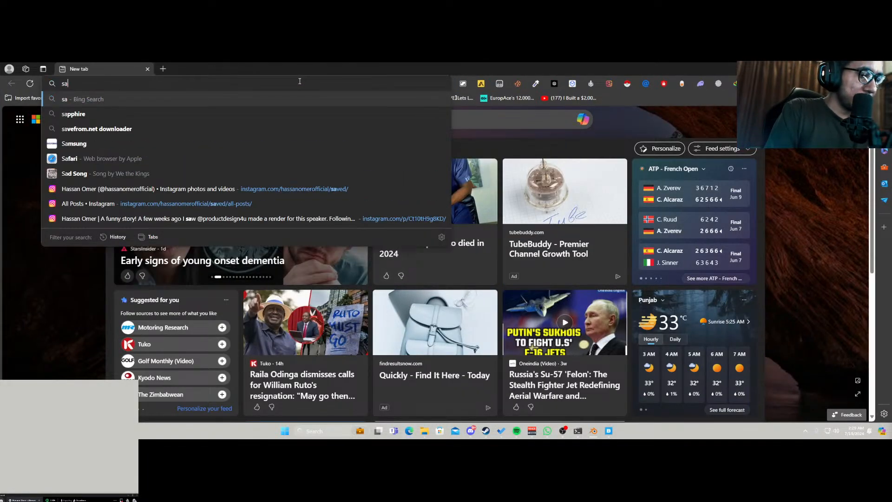
pyautogui.write('ruto shu')
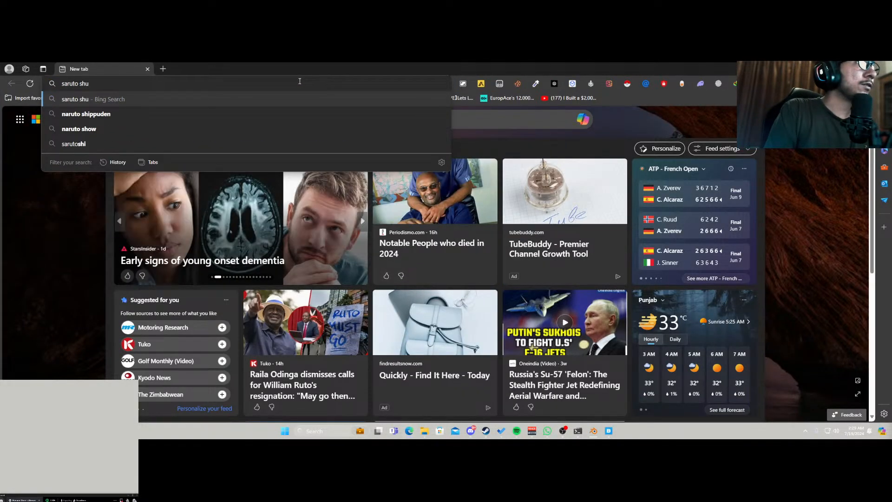
pyautogui.press('Down')
pyautogui.write('lo')
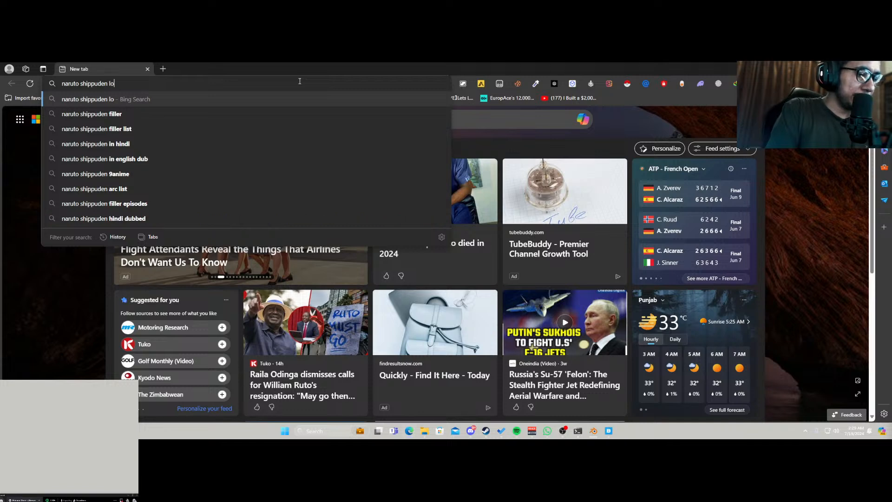
pyautogui.write('go')
pyautogui.press('Return')
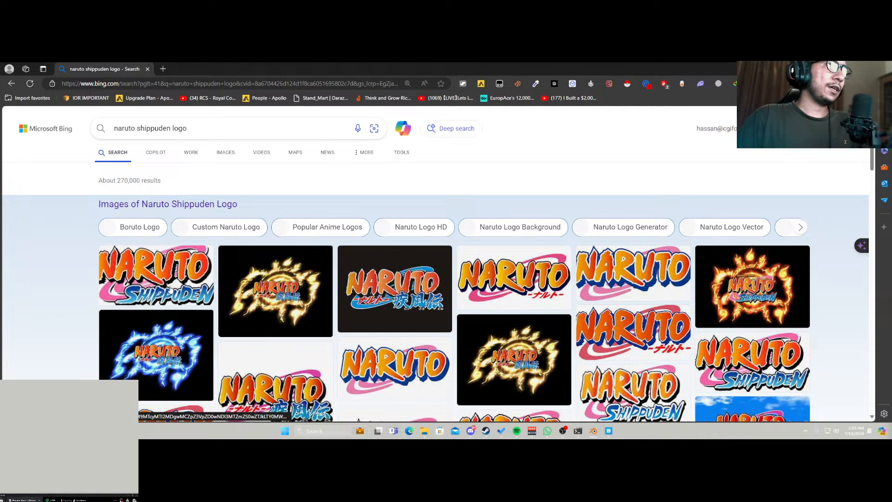
# Open the image results for the logo and go to the first Naruto Shippuden logo's source page on logodownload.org.
pyautogui.click(236, 221)
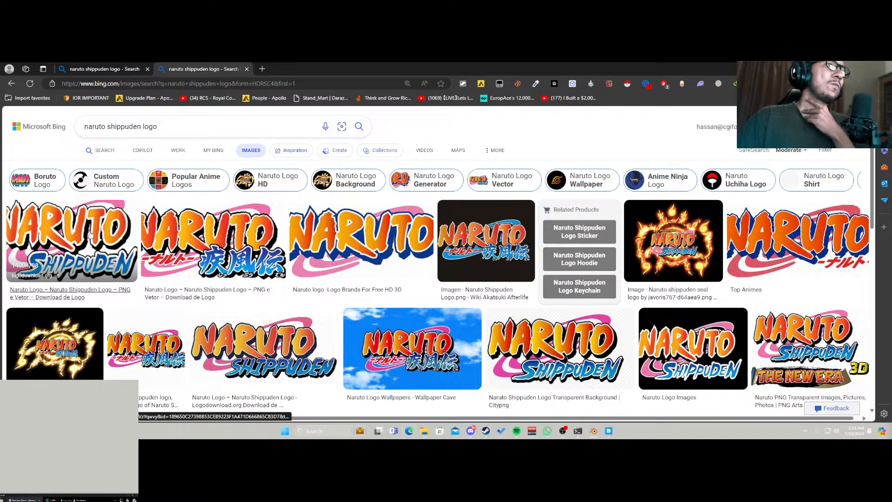
pyautogui.click(89, 233)
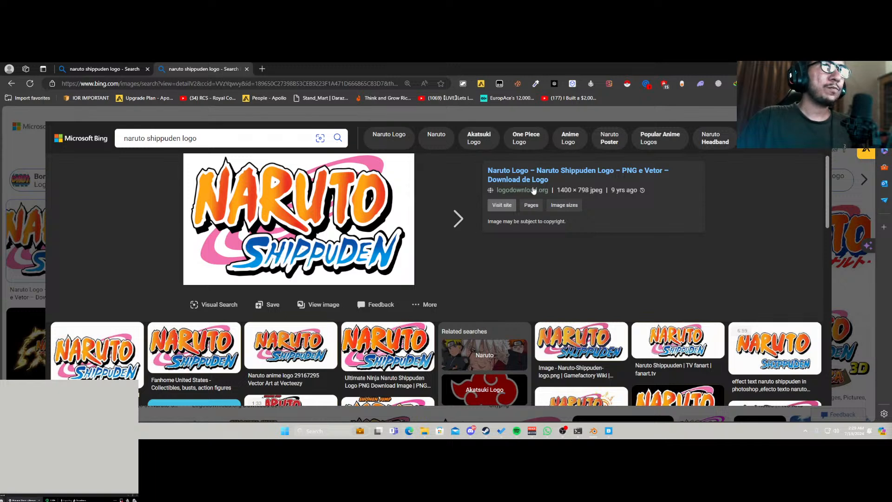
pyautogui.click(534, 180)
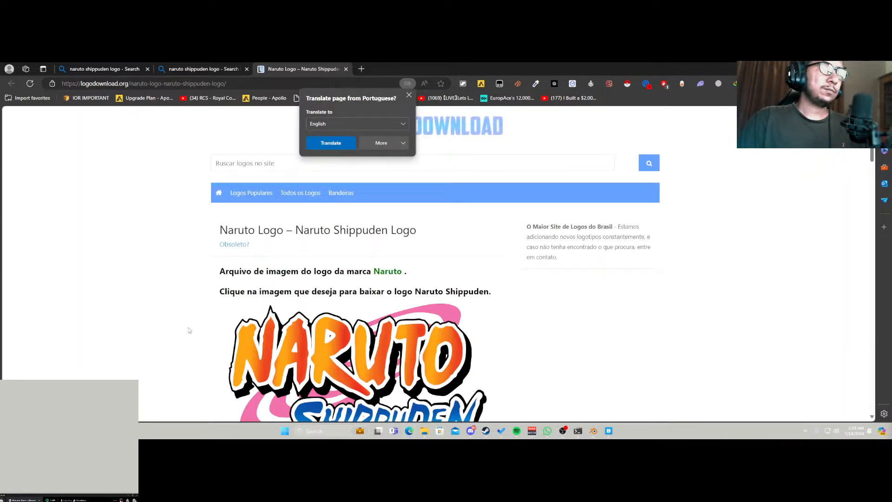
# Compare the transparent PNG versions of the Naruto Shippuden logo on the page, dismissing the translation offer.
pyautogui.scroll(-12, 189, 330)
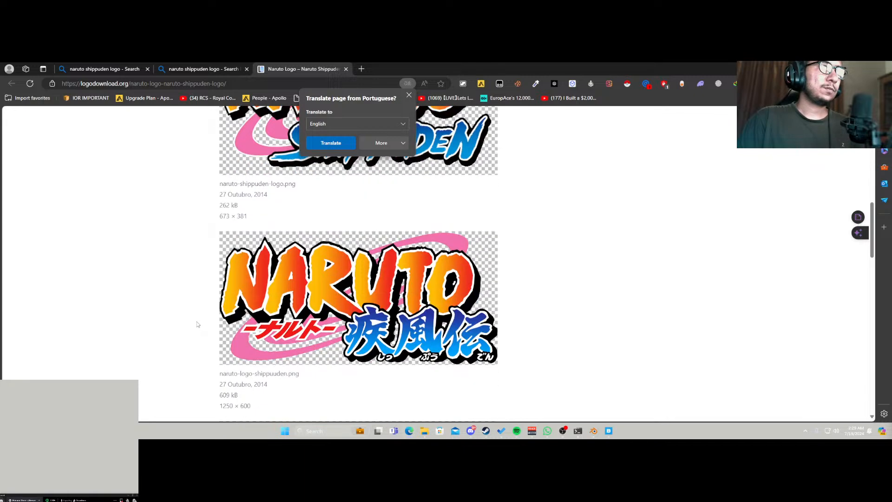
pyautogui.scroll(3, 199, 325)
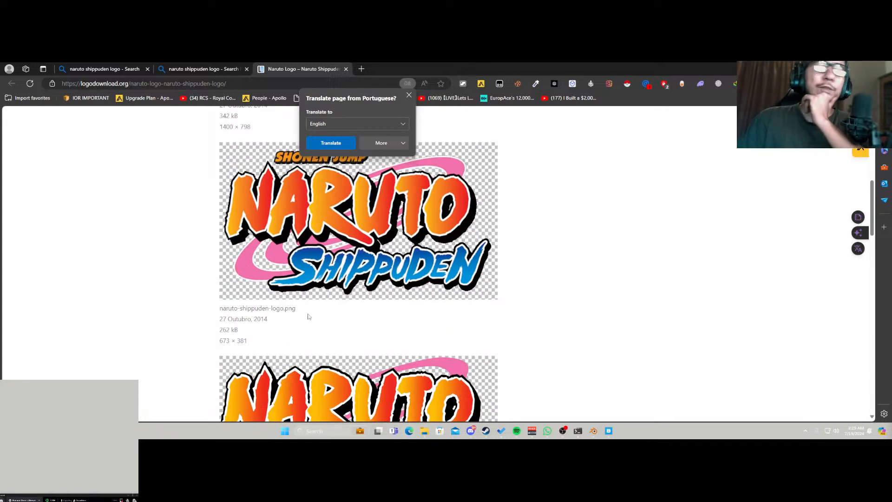
pyautogui.scroll(1, 328, 307)
pyautogui.scroll(-4, 367, 304)
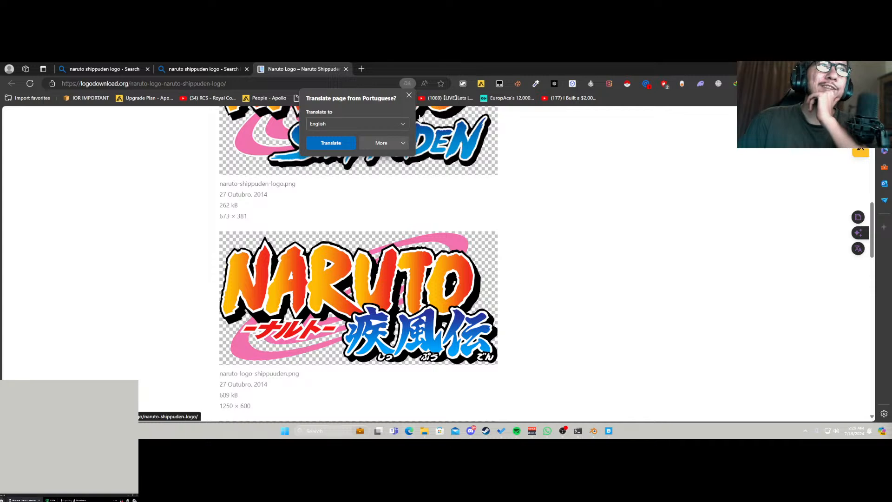
pyautogui.click(409, 95)
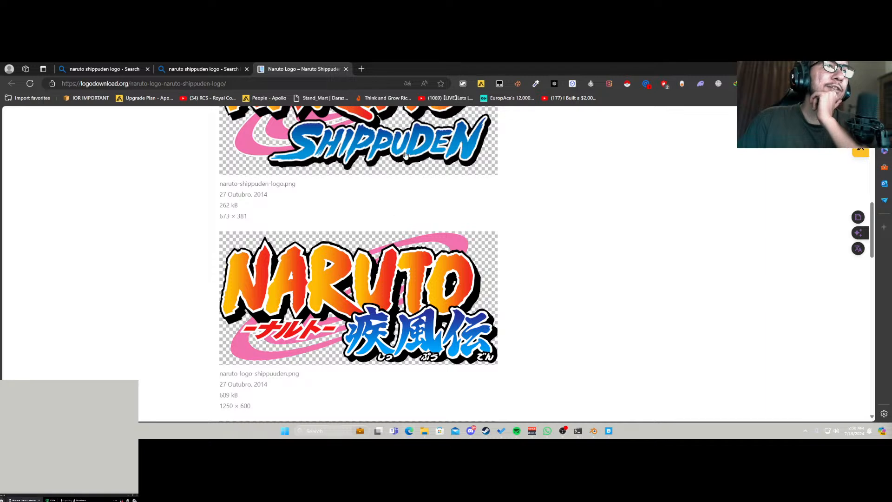
pyautogui.scroll(2, 311, 285)
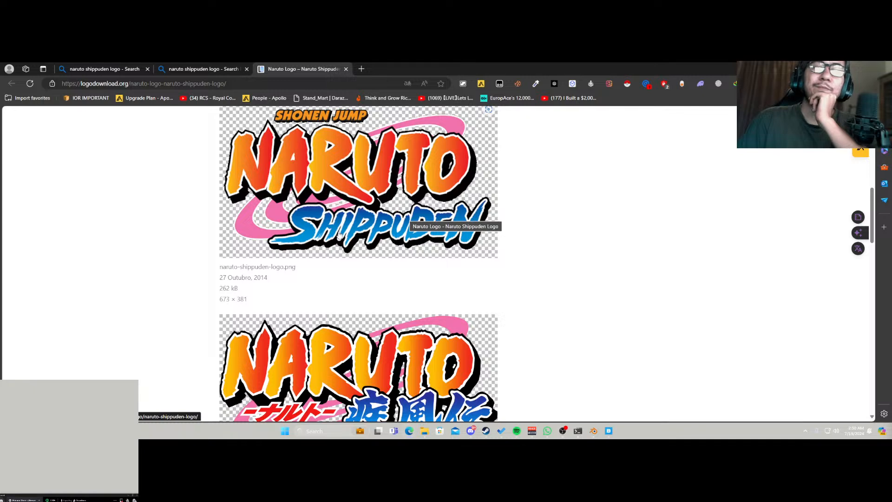
pyautogui.scroll(-1, 338, 233)
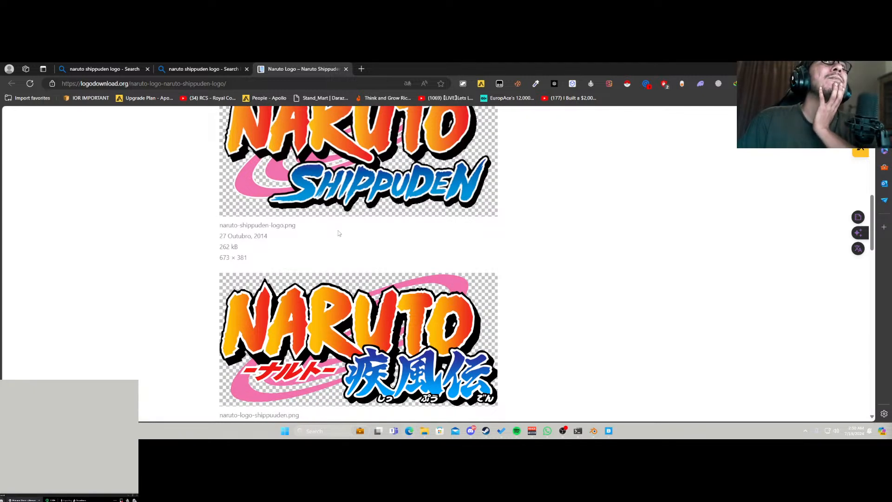
pyautogui.scroll(-2, 339, 233)
pyautogui.scroll(-3, 343, 274)
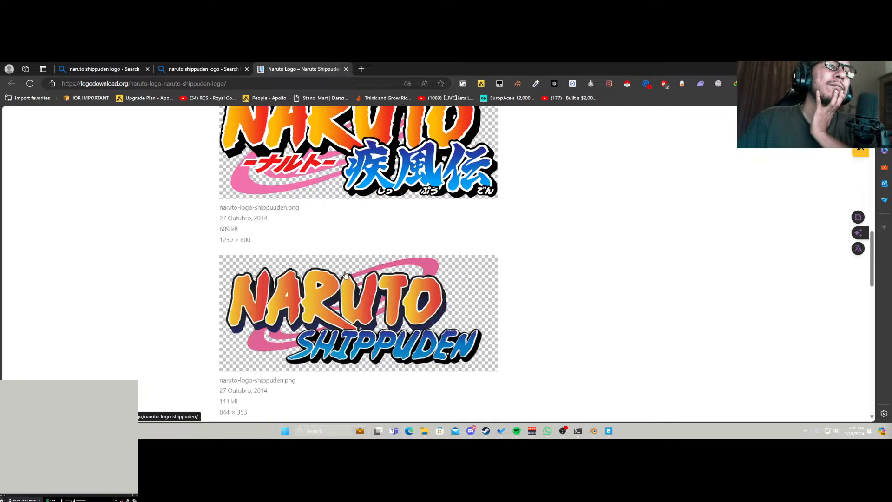
pyautogui.scroll(1, 343, 270)
pyautogui.scroll(1, 367, 246)
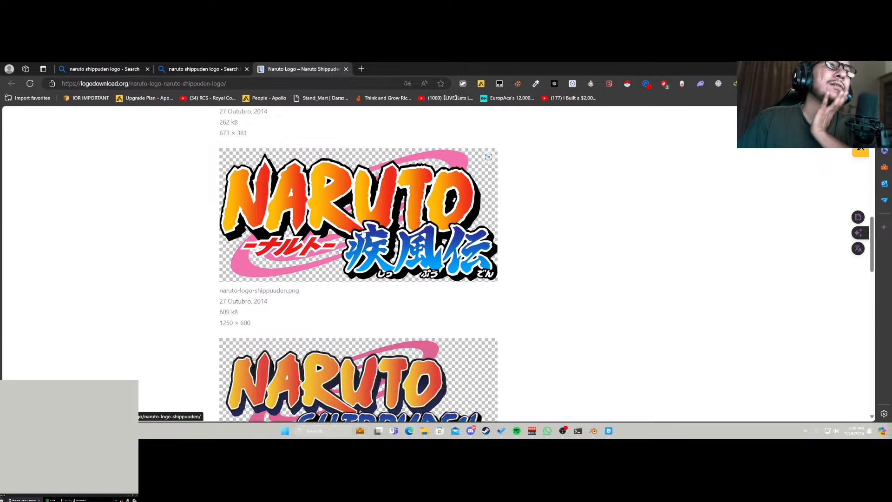
# Open the page of the naruto-logo-shippuuden.png logo with Japanese lettering and save the image to the Downloads folder.
pyautogui.click(363, 232)
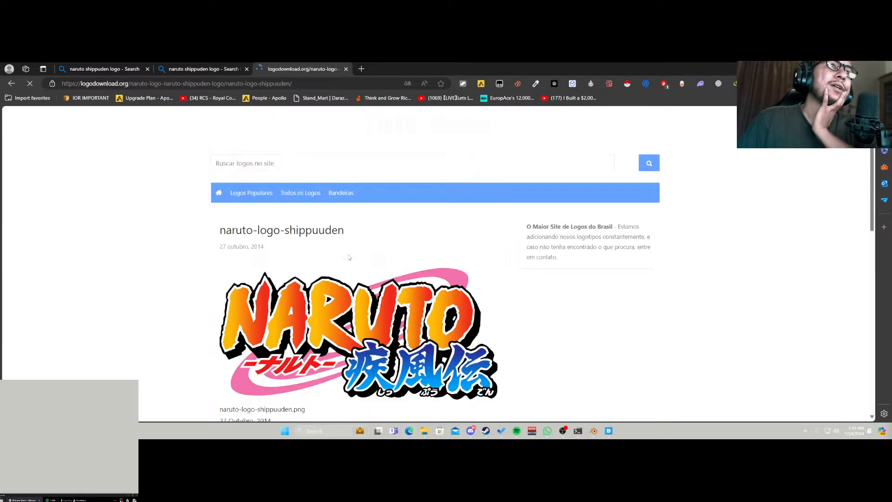
pyautogui.scroll(-3, 348, 285)
pyautogui.scroll(-3, 350, 286)
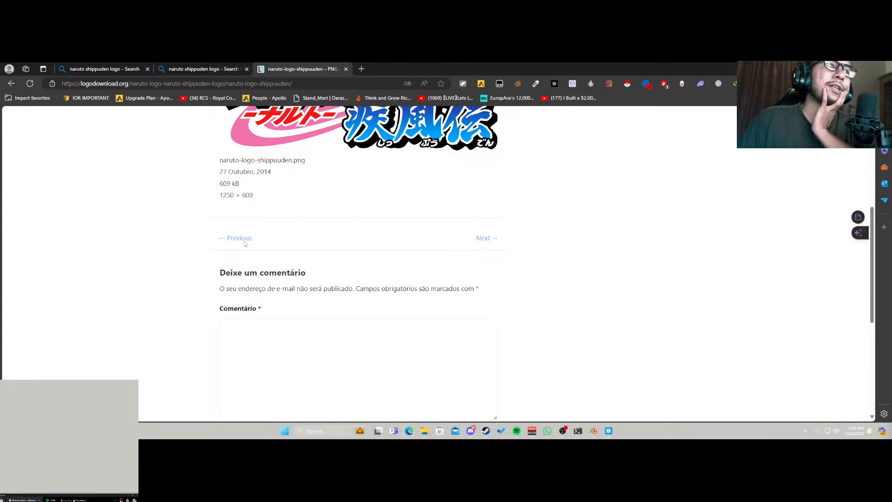
pyautogui.scroll(-3, 376, 251)
pyautogui.scroll(-1, 409, 304)
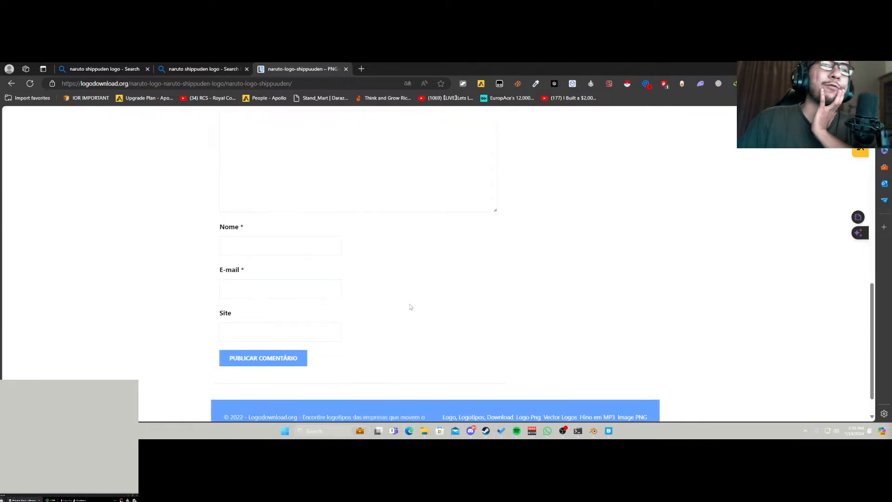
pyautogui.scroll(5, 408, 304)
pyautogui.scroll(2, 411, 302)
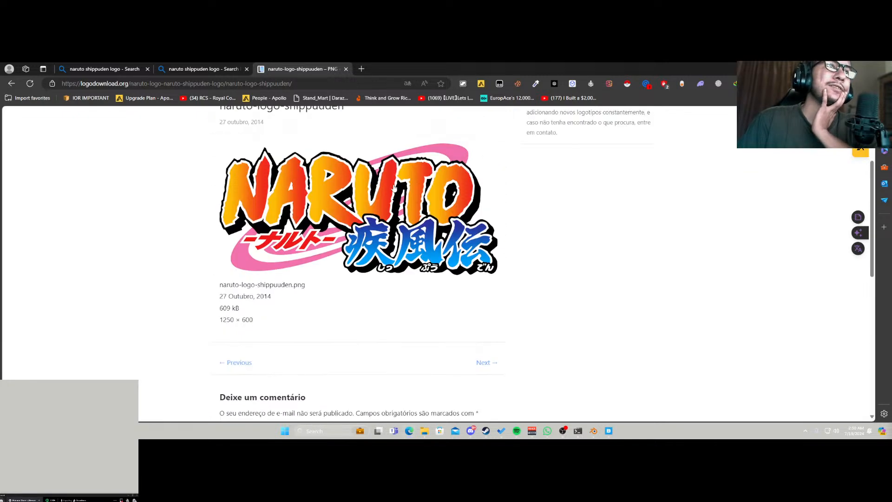
pyautogui.rightClick(395, 240)
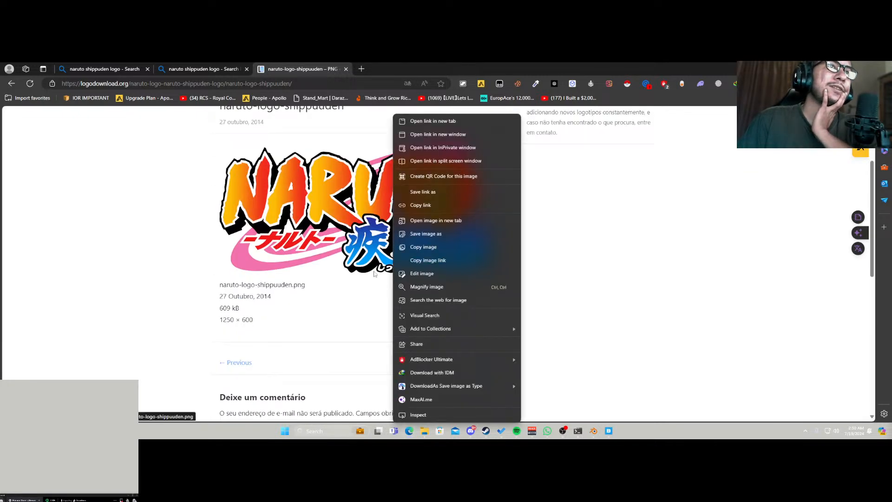
pyautogui.click(457, 234)
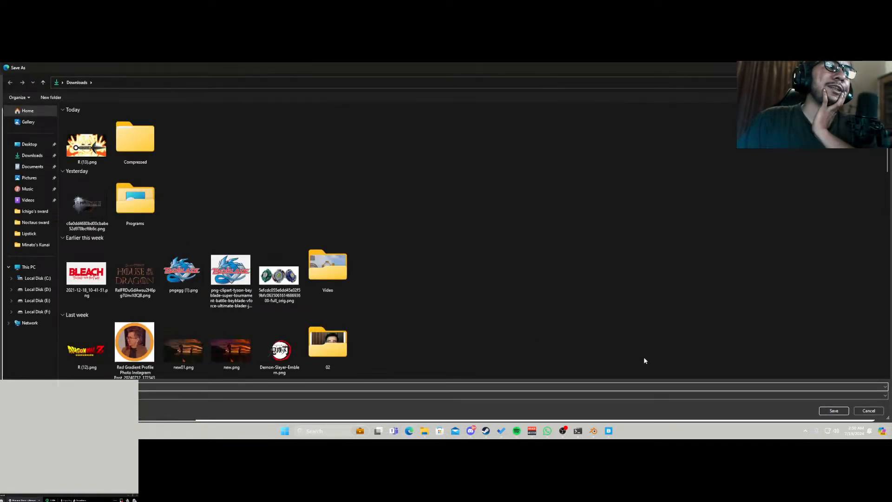
pyautogui.click(823, 412)
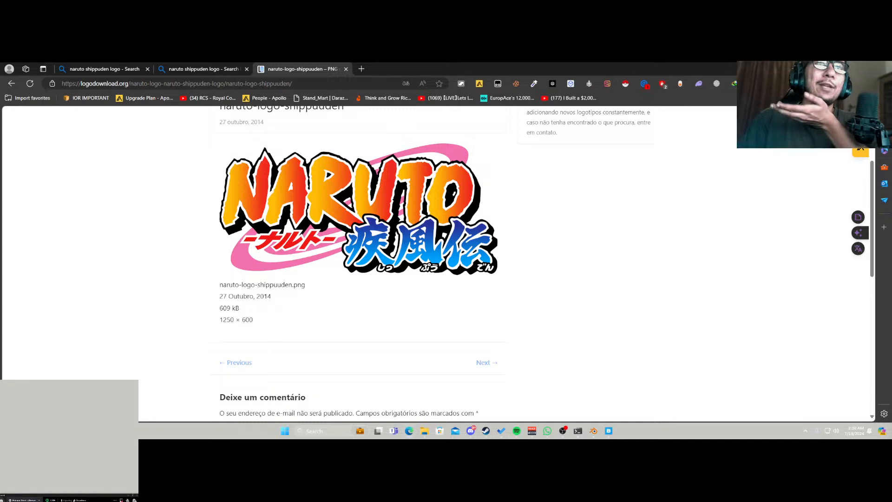
# Switch back to Blender, enable Denoise volumes in the Octane Imager's Denoiser, and render the current frame again.
pyautogui.hotkey('alt', 'Tab')
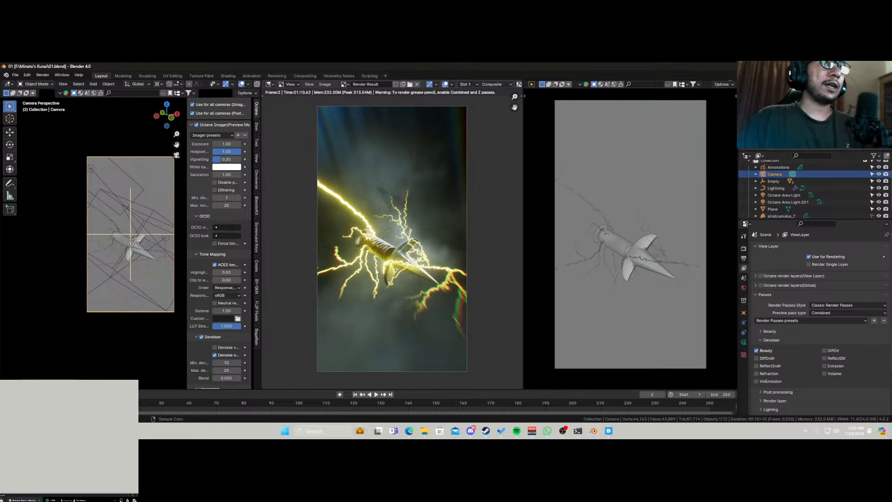
pyautogui.scroll(5, 381, 274)
pyautogui.scroll(-5, 383, 275)
pyautogui.scroll(1, 396, 248)
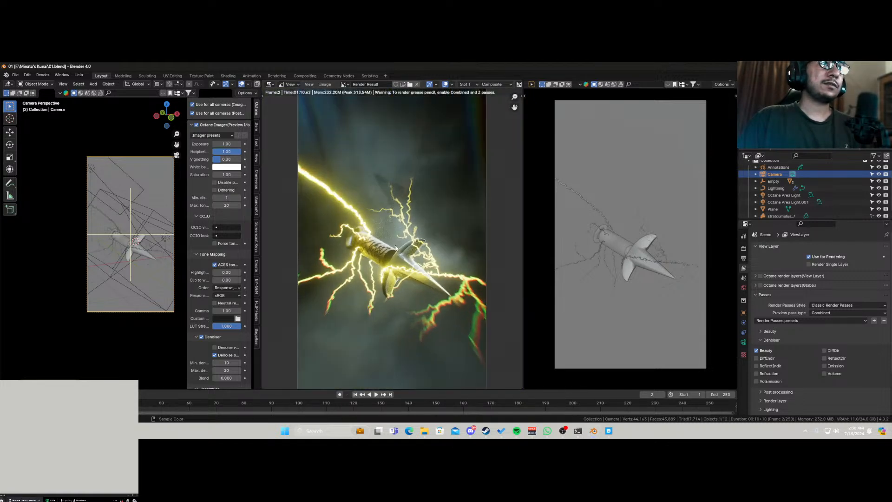
pyautogui.scroll(-3, 216, 307)
pyautogui.click(214, 306)
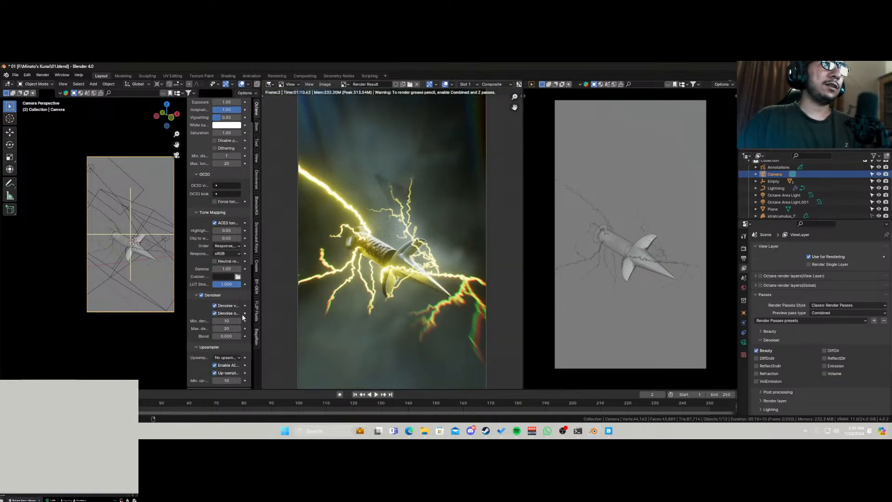
pyautogui.moveTo(187, 305); pyautogui.dragTo(163, 308)
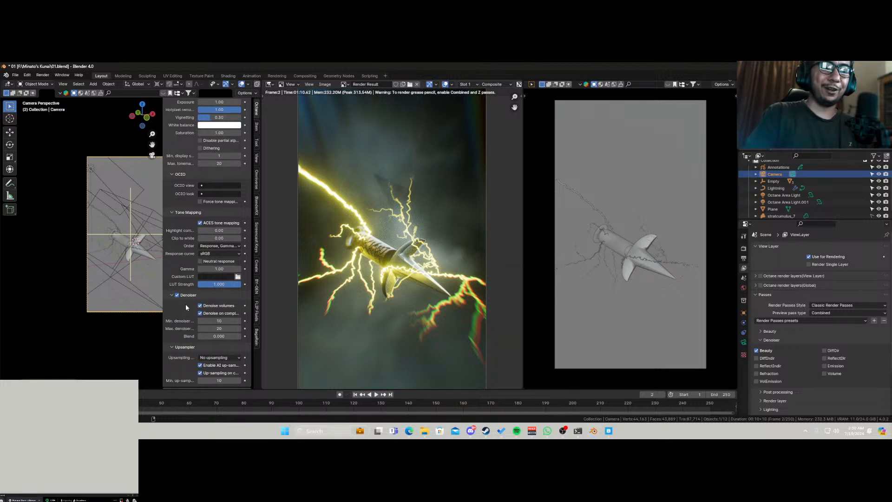
pyautogui.press('F12')
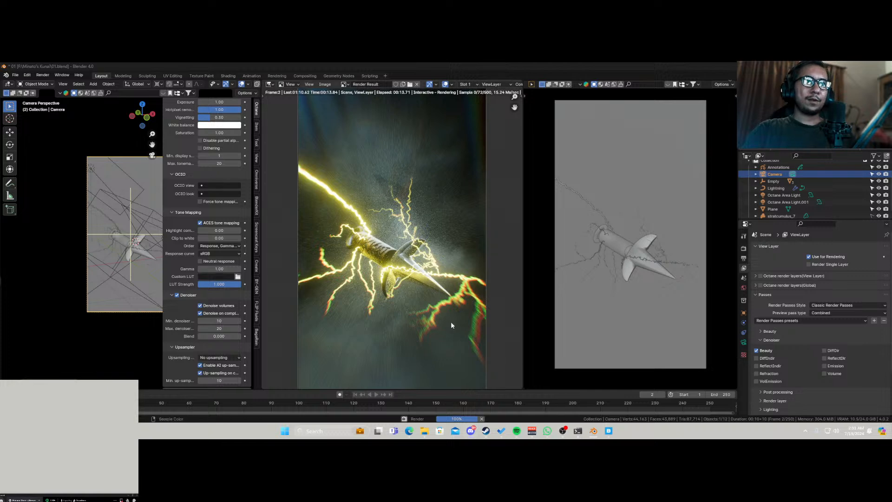
# Examine the kunai, lightning and mist in the progressing render, both up close and as a full frame.
pyautogui.scroll(-1, 450, 321)
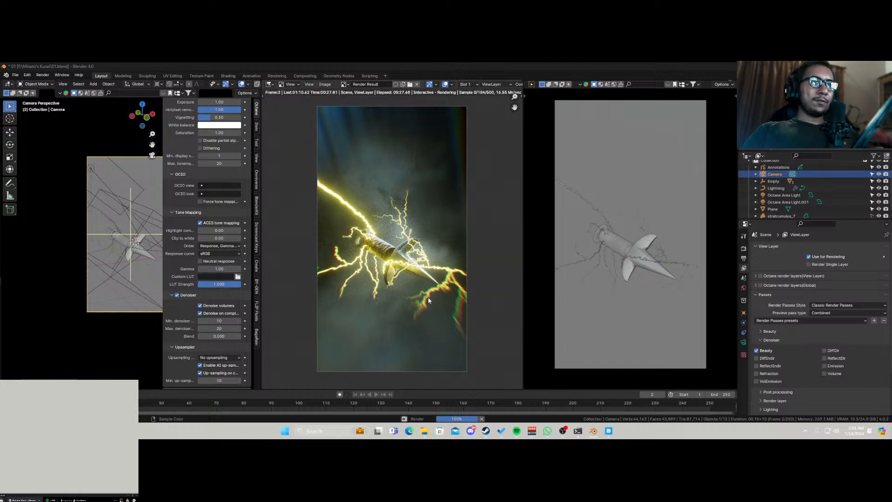
pyautogui.scroll(4, 405, 304)
pyautogui.scroll(-2, 405, 304)
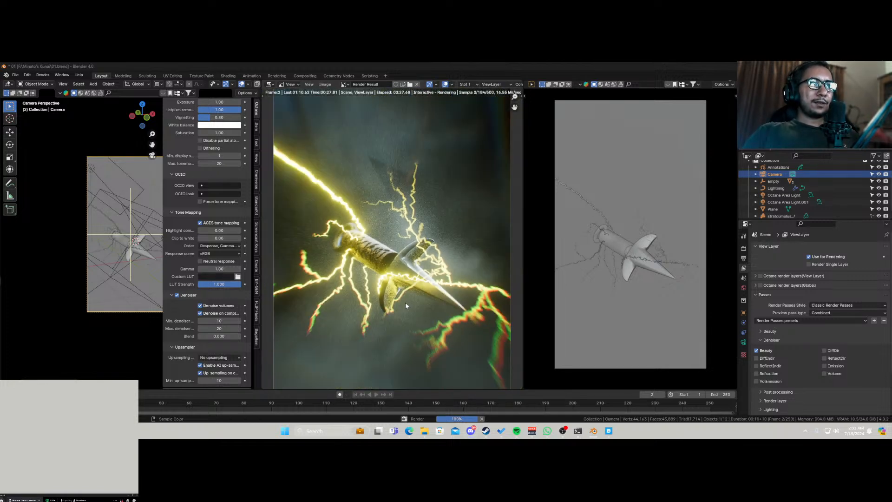
pyautogui.scroll(-2, 405, 305)
pyautogui.scroll(3, 405, 305)
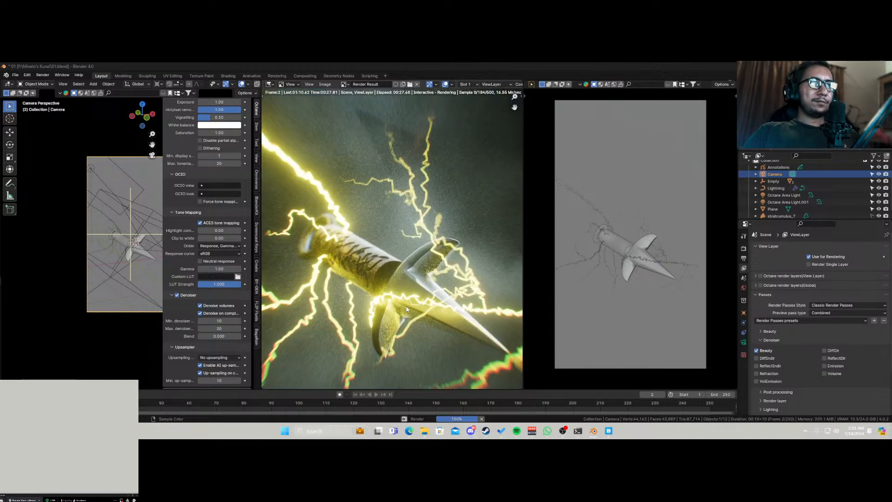
pyautogui.scroll(-3, 405, 305)
pyautogui.scroll(1, 406, 305)
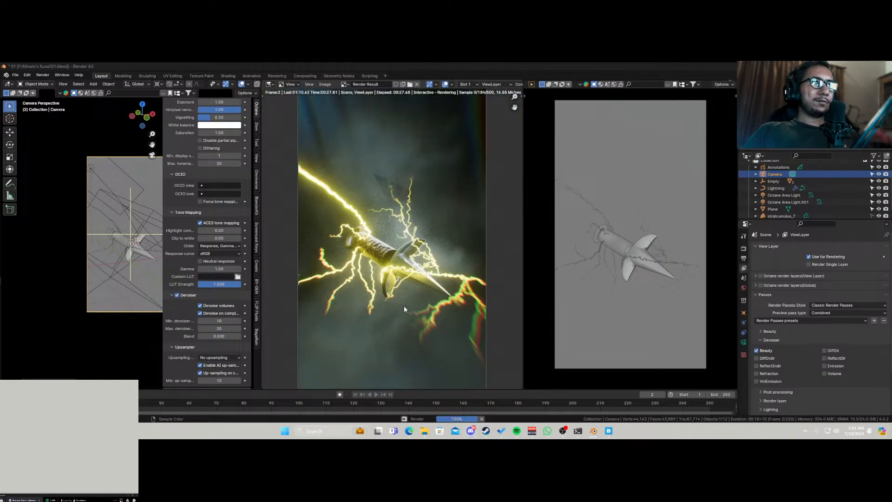
pyautogui.keyDown('shift'); pyautogui.moveTo(144, 215); pyautogui.dragTo(94, 229, button='middle'); pyautogui.keyUp('shift')
pyautogui.scroll(5, 387, 236)
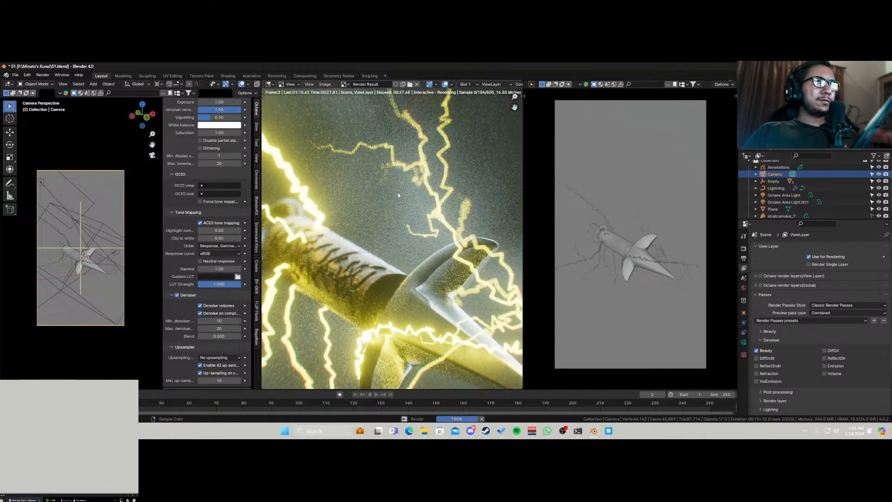
pyautogui.scroll(-5, 398, 193)
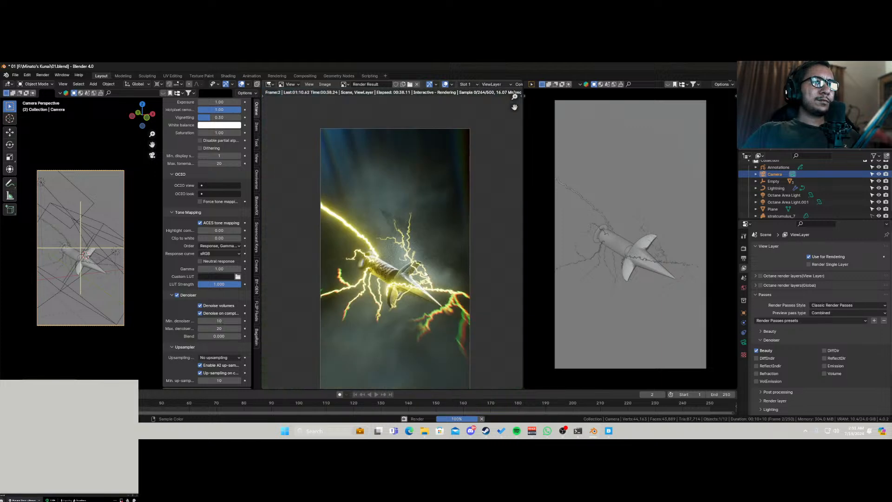
pyautogui.moveTo(424, 274); pyautogui.dragTo(423, 251, button='middle')
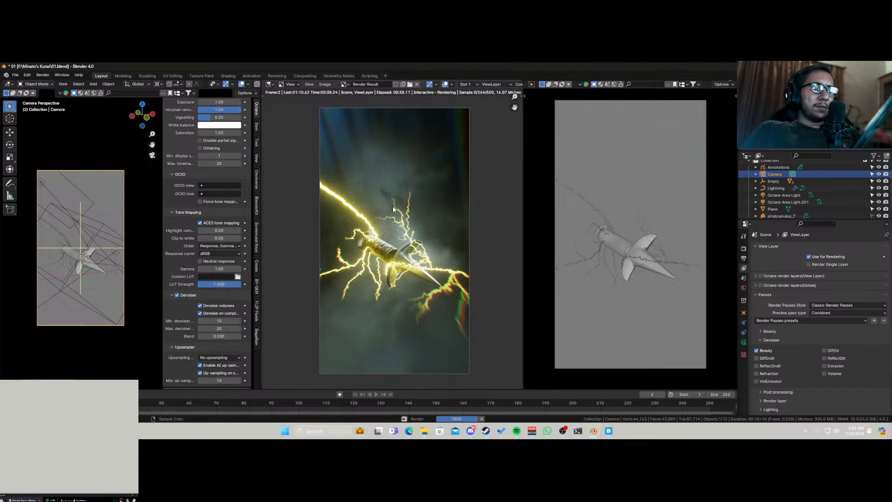
pyautogui.scroll(3, 393, 206)
pyautogui.scroll(-3, 408, 236)
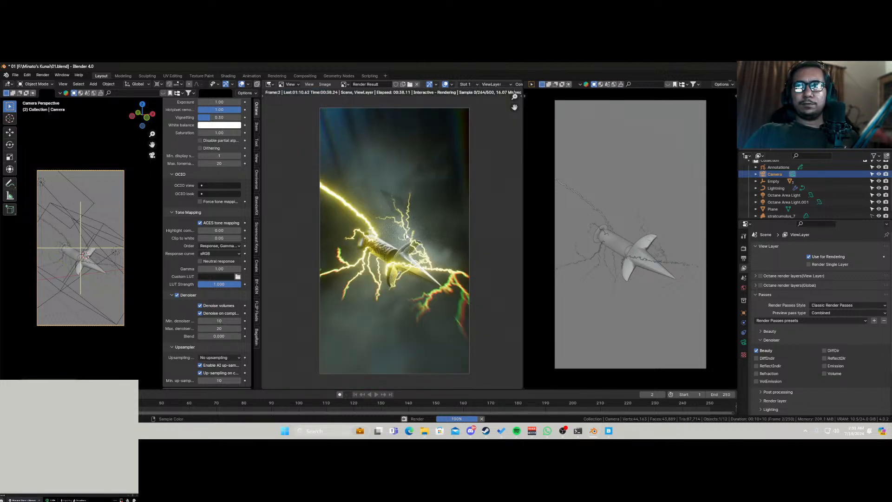
# Inspect the finished kunai render up close, save it as 01.png in the Minato's Kunai folder, and save the Blender project.
pyautogui.scroll(5, 406, 236)
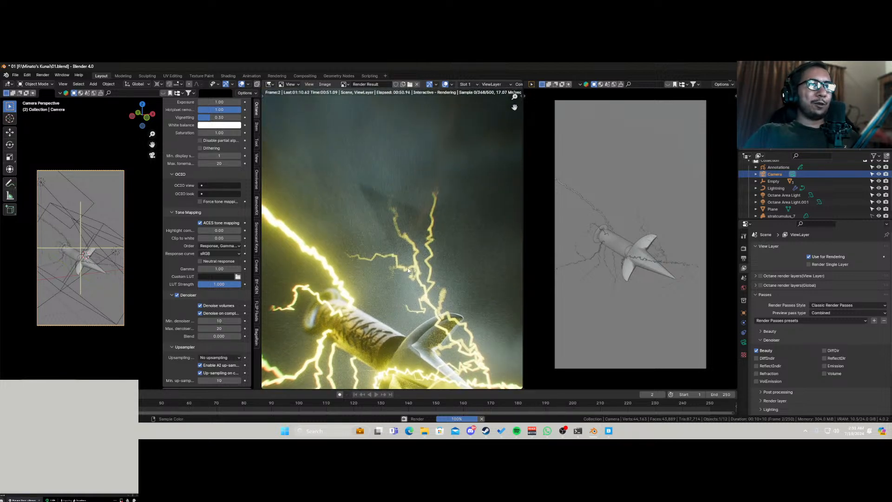
pyautogui.scroll(-6, 407, 270)
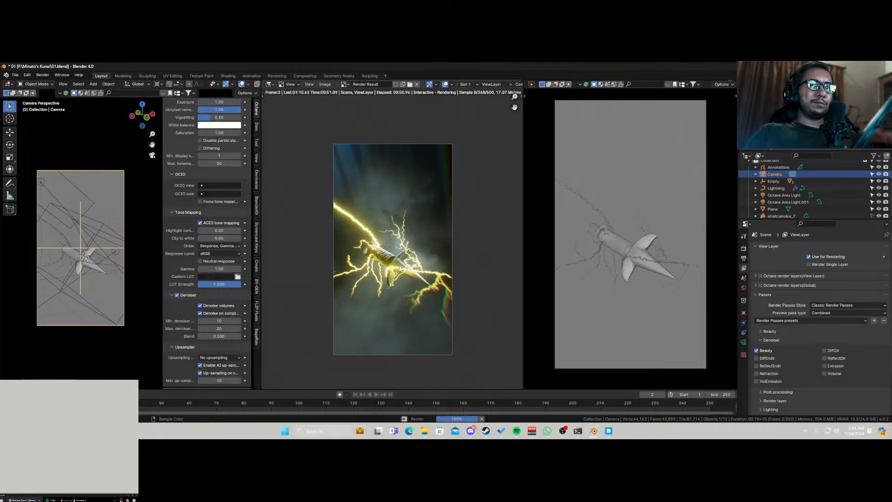
pyautogui.scroll(4, 399, 269)
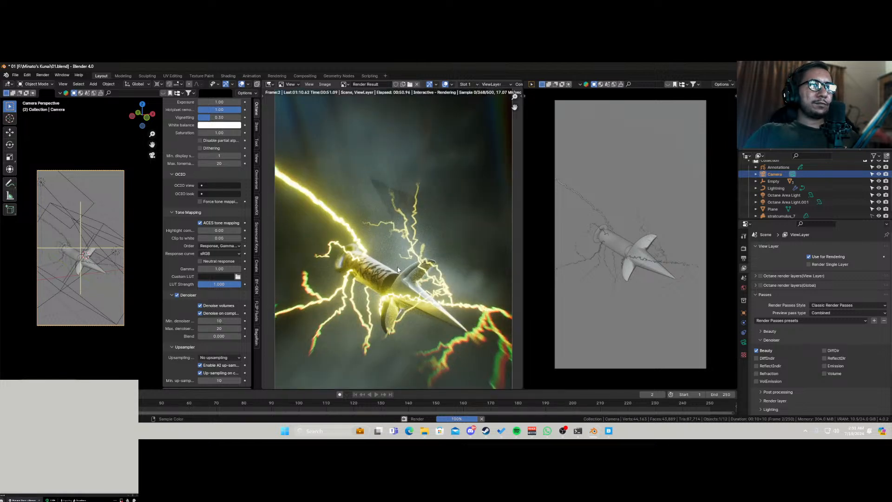
pyautogui.scroll(-4, 398, 269)
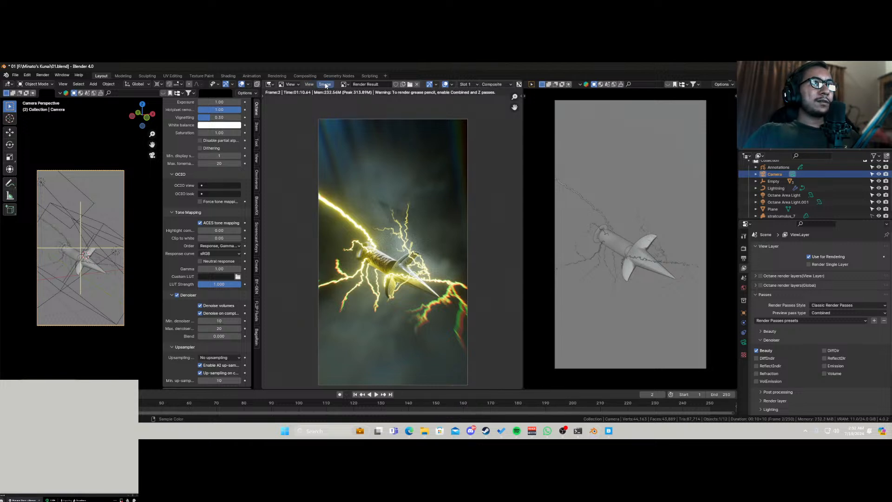
pyautogui.click(325, 85)
pyautogui.click(343, 142)
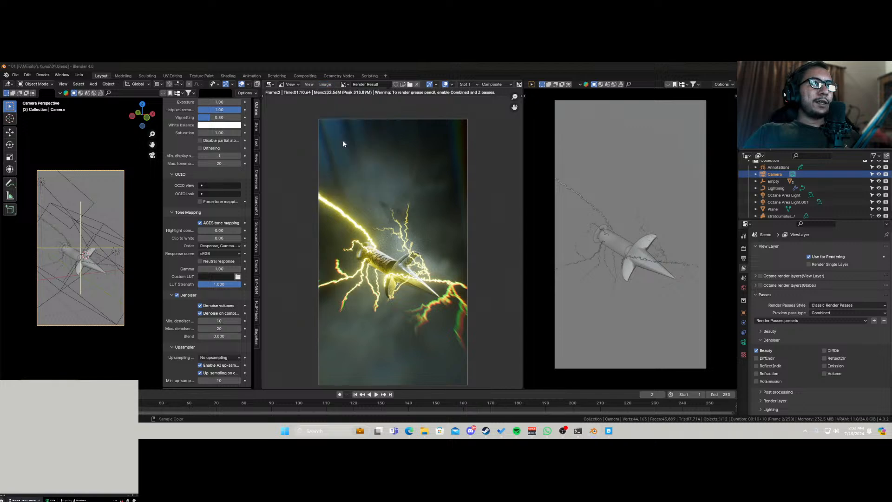
pyautogui.click(417, 353)
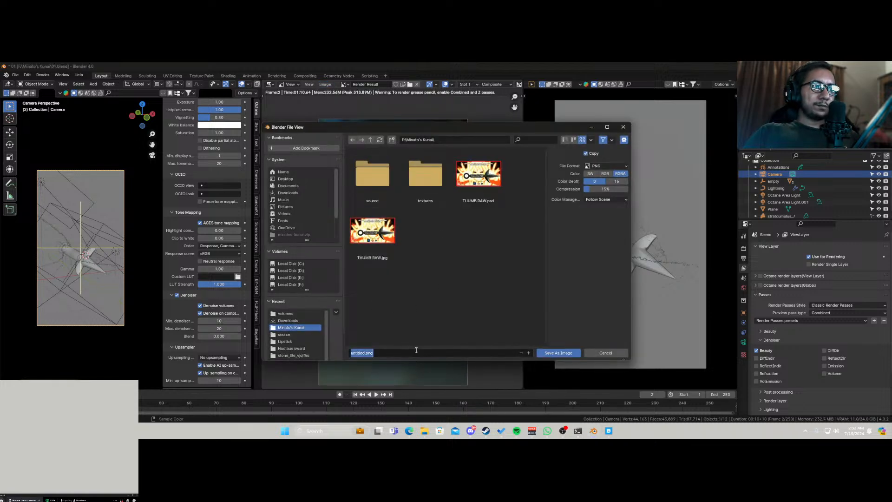
pyautogui.write('01')
pyautogui.press('Return')
pyautogui.hotkey('ctrl', 's')
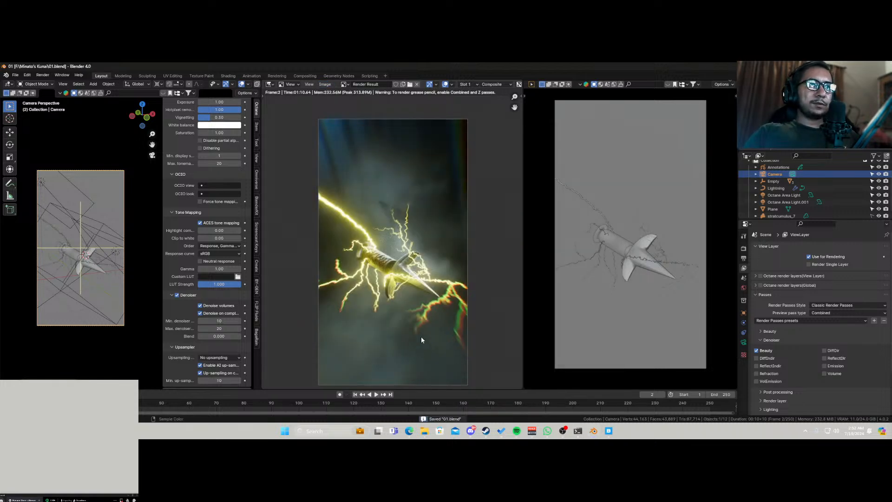
# Switch to Photoshop and open the rendered 01.png from the Minato's Kunai folder.
pyautogui.press('super+d')
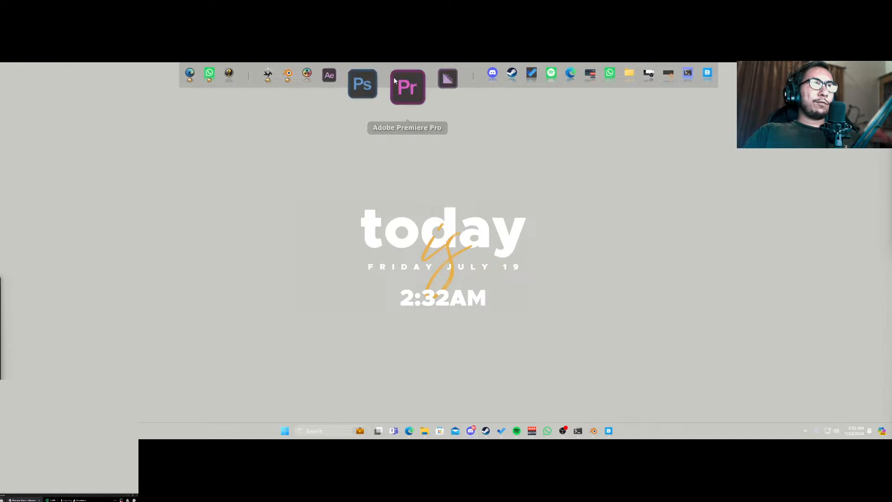
pyautogui.click(377, 80)
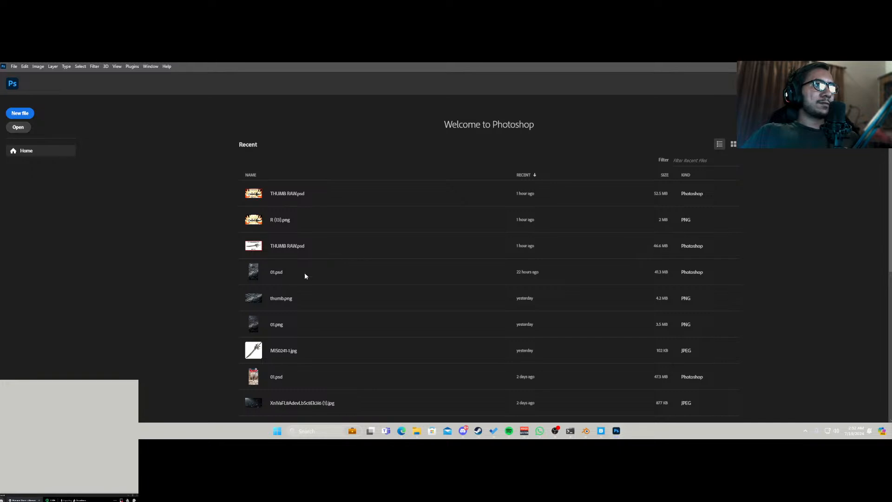
pyautogui.hotkey('ctrl', 'o')
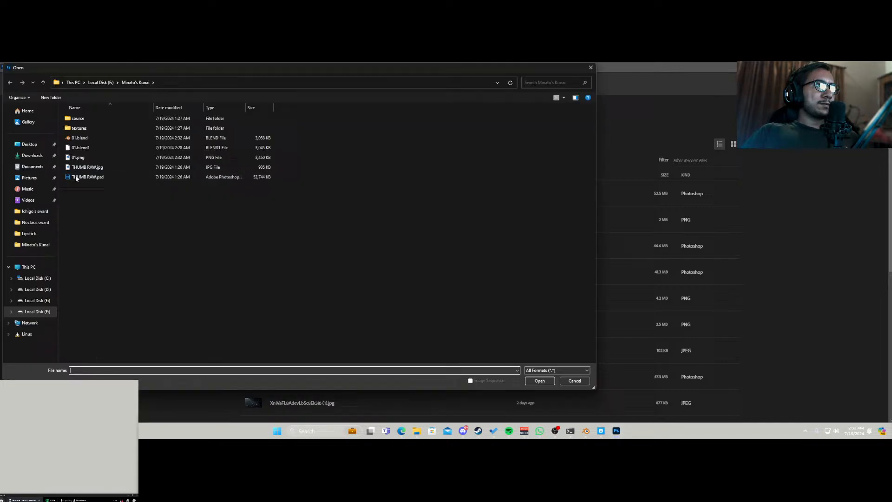
pyautogui.click(40, 244)
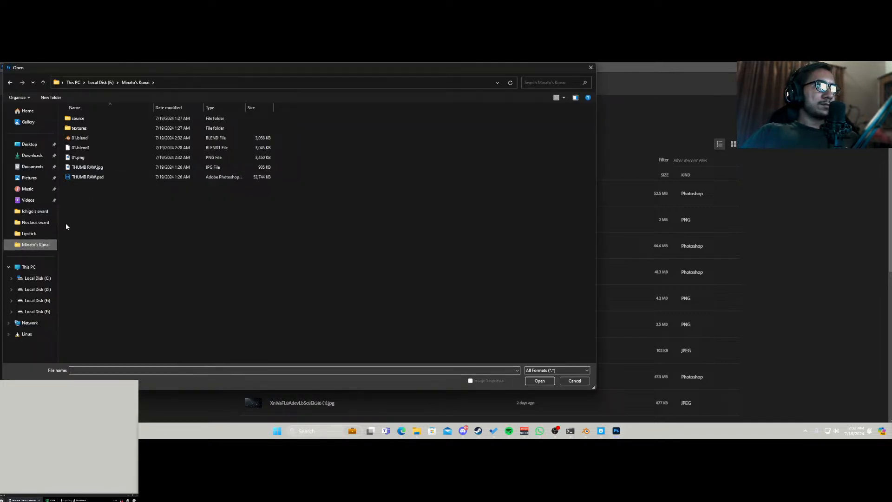
pyautogui.doubleClick(95, 156)
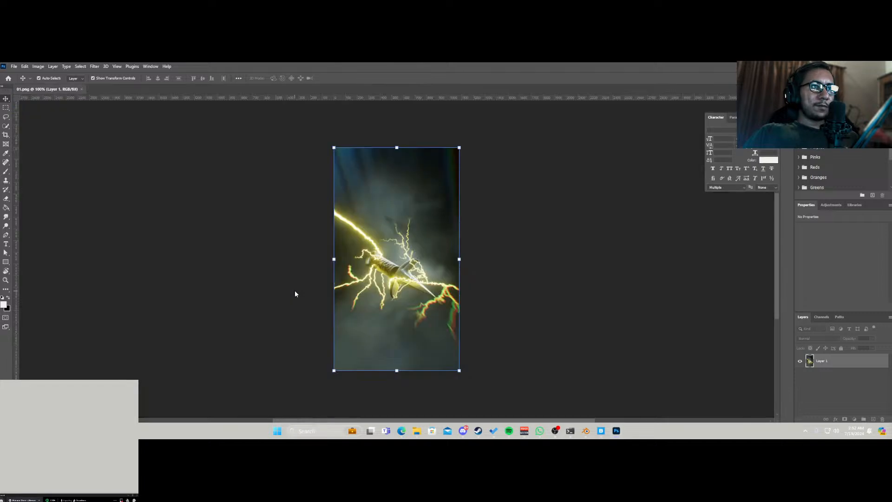
# Convert the kunai render's layer to a Smart Object.
pyautogui.rightClick(816, 362)
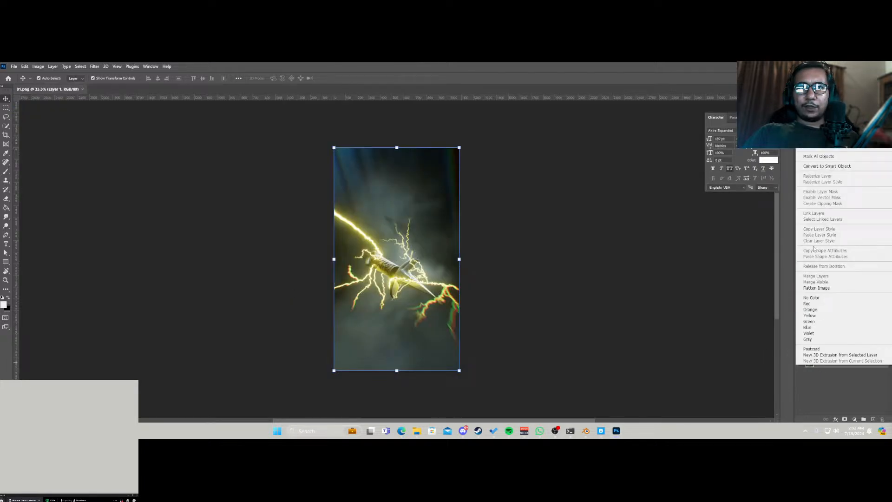
pyautogui.click(827, 166)
pyautogui.keyDown('alt'); pyautogui.scroll(4, 391, 317); pyautogui.keyUp('alt')
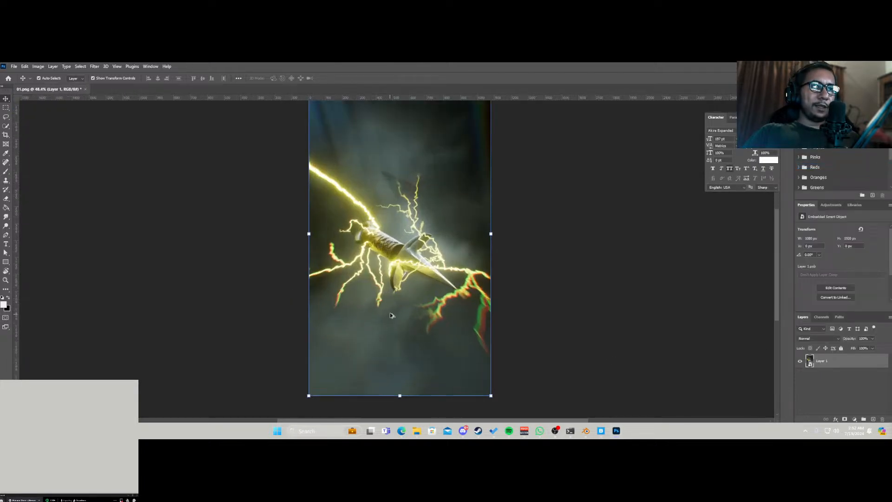
pyautogui.moveTo(417, 261); pyautogui.dragTo(426, 290, button='middle')
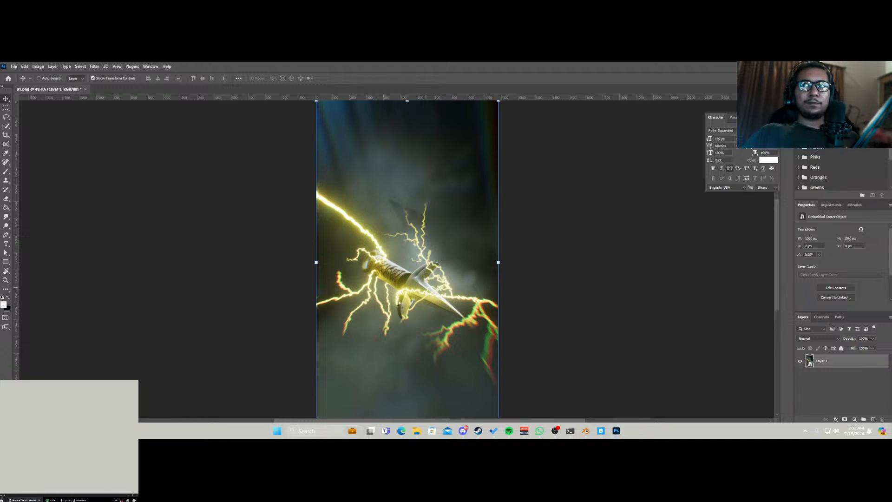
# Apply Camera Raw Filter basic adjustments to the kunai layer: Texture +100, Dehaze +46, Vibrance +31 and Temperature -7.
pyautogui.hotkey('shift', 'ctrl', 'a')
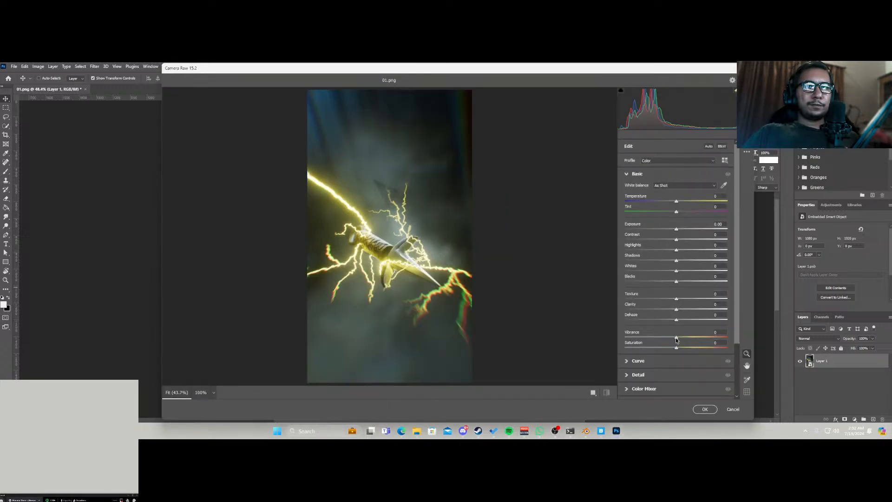
pyautogui.moveTo(676, 298); pyautogui.dragTo(690, 299)
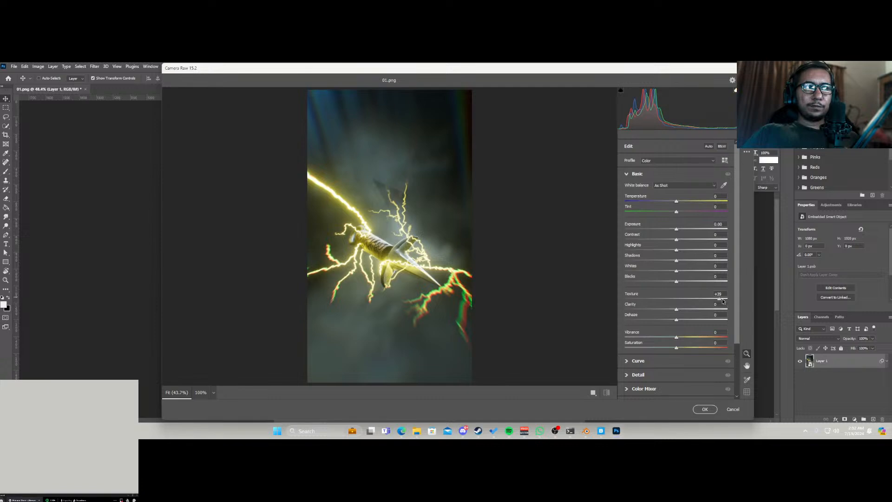
pyautogui.moveTo(442, 275)
pyautogui.mouseDown()
pyautogui.moveTo(482, 297)
pyautogui.moveTo(527, 295)
pyautogui.moveTo(448, 289)
pyautogui.mouseUp()
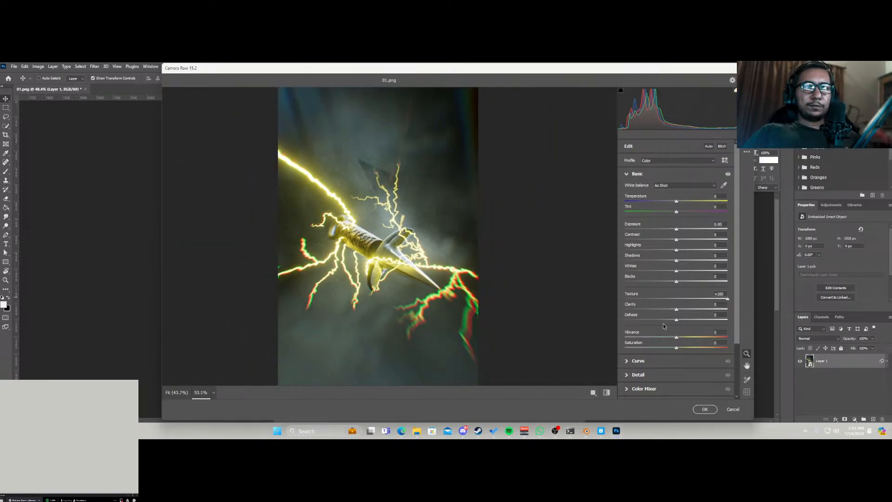
pyautogui.moveTo(676, 319); pyautogui.dragTo(677, 338)
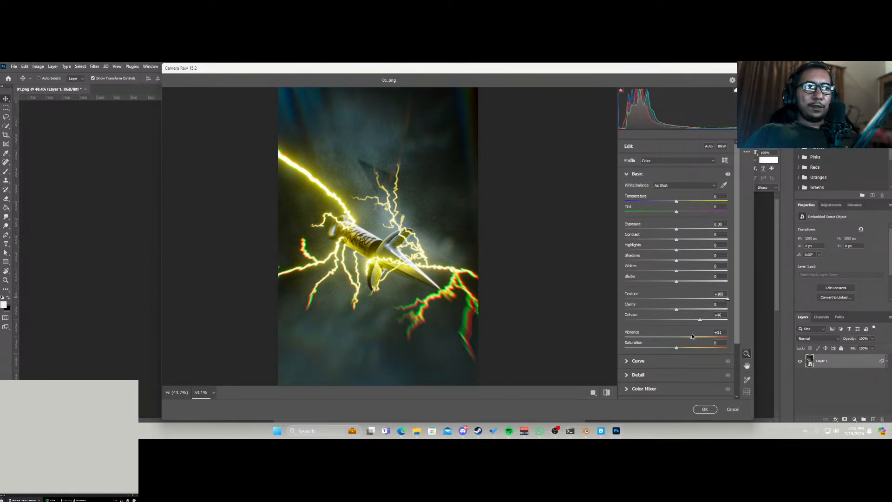
pyautogui.moveTo(677, 203); pyautogui.dragTo(672, 203)
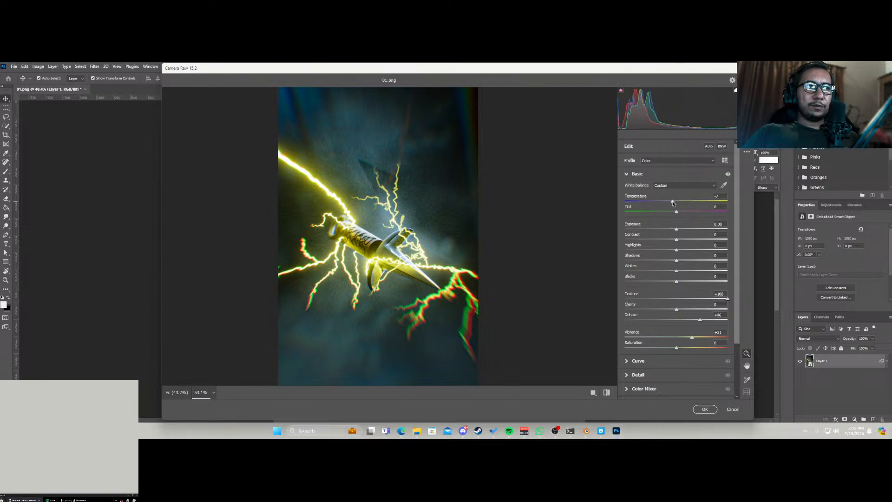
# Set the Camera Raw Detail adjustments to Noise Reduction 41 and Sharpening about 25.
pyautogui.click(637, 374)
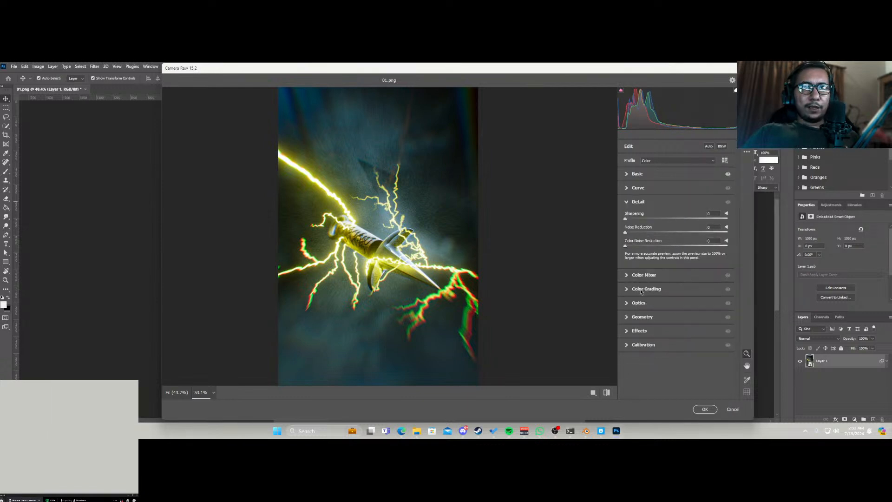
pyautogui.moveTo(625, 232); pyautogui.dragTo(642, 222)
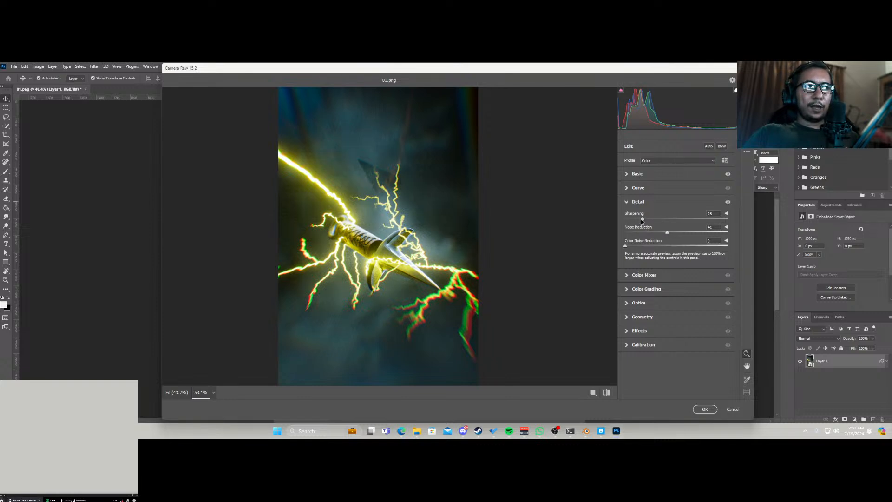
pyautogui.click(627, 344)
pyautogui.click(626, 263)
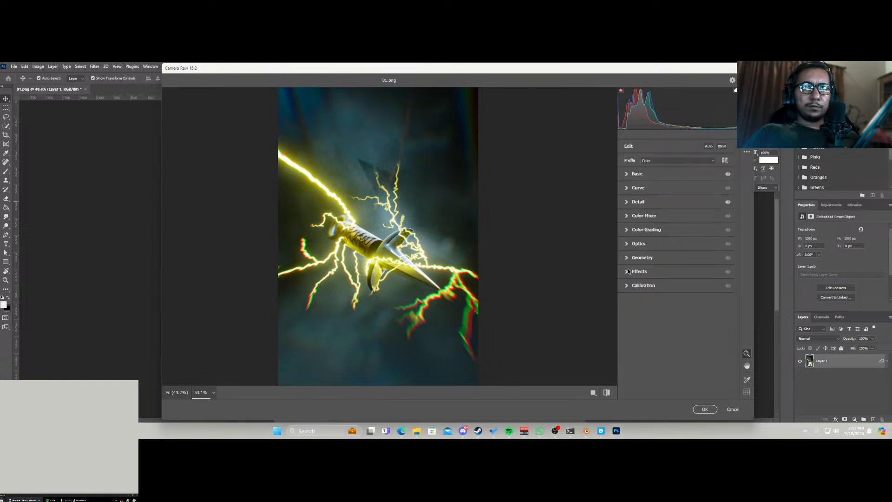
# Add film grain of 19 to the render in the Camera Raw Effects, checking it close up on the kunai.
pyautogui.click(629, 272)
pyautogui.moveTo(625, 288); pyautogui.dragTo(633, 289)
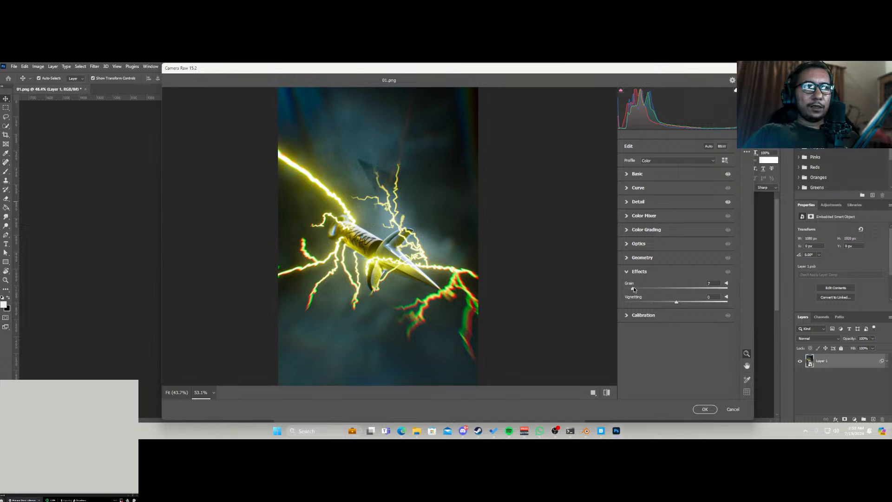
pyautogui.moveTo(379, 231); pyautogui.dragTo(423, 271)
pyautogui.moveTo(633, 288); pyautogui.dragTo(645, 288)
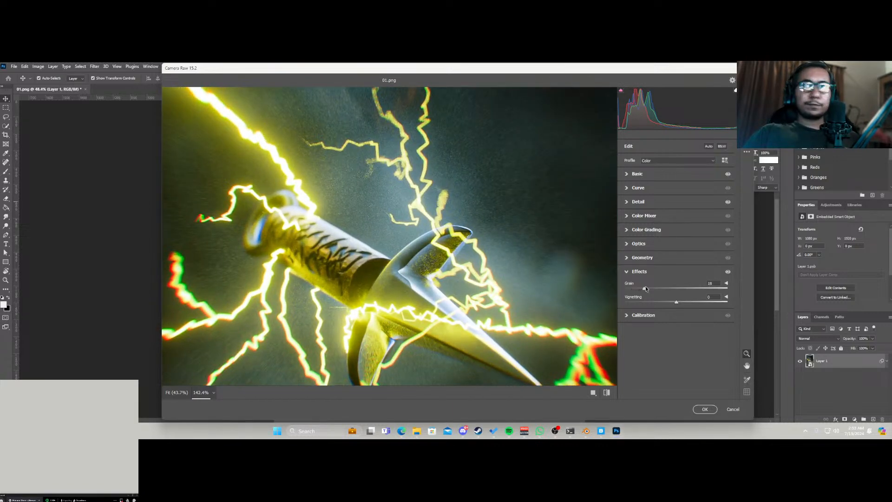
pyautogui.moveTo(396, 260); pyautogui.dragTo(350, 273)
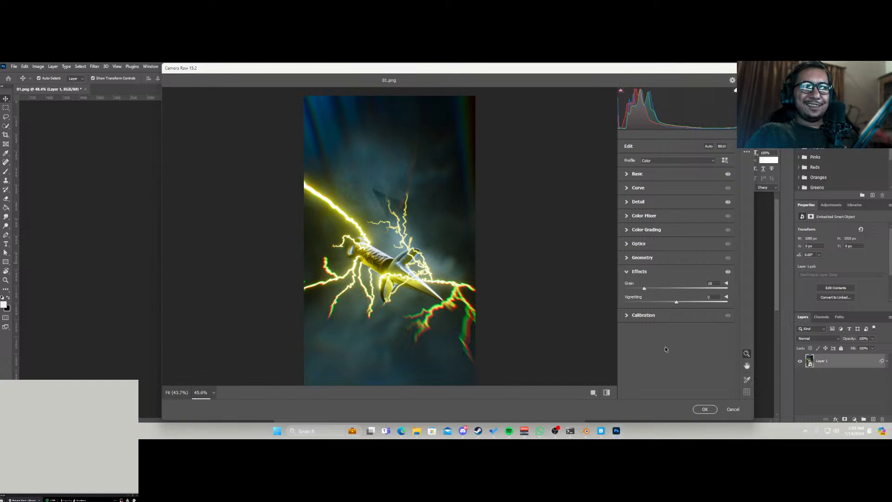
# Darken the image edges with an Optics Vignette of -100 and apply the Camera Raw Filter.
pyautogui.click(629, 315)
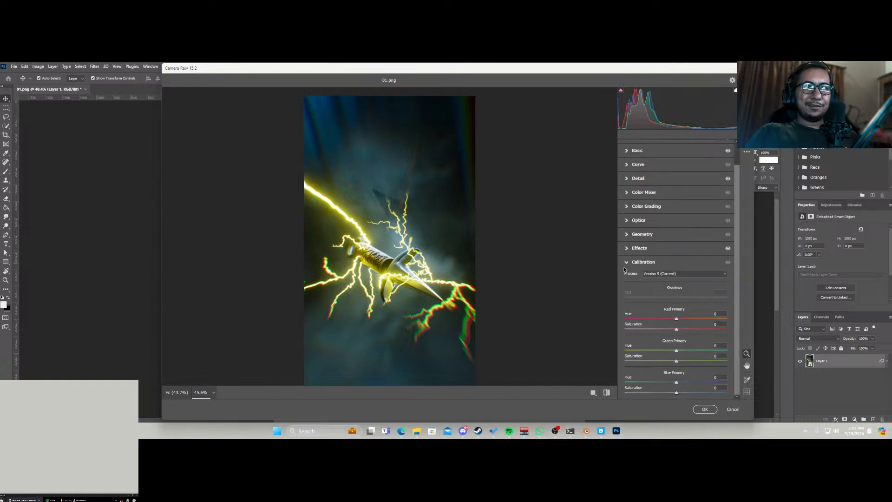
pyautogui.click(627, 285)
pyautogui.click(628, 244)
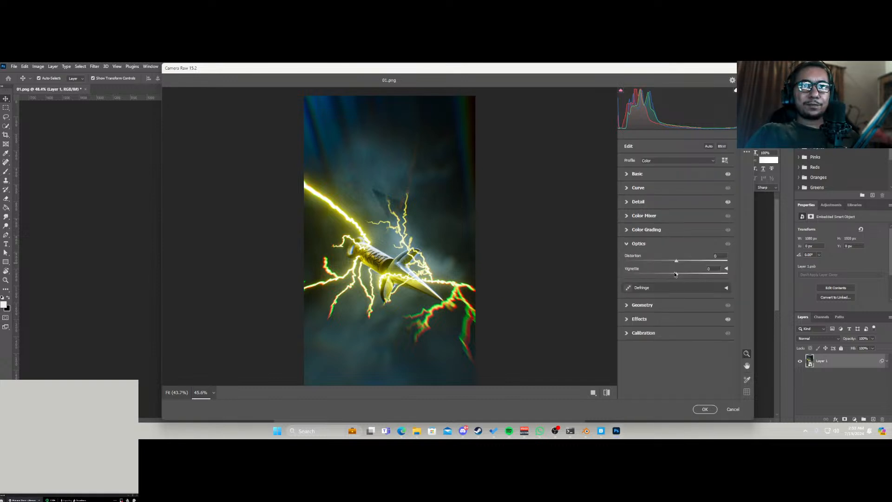
pyautogui.moveTo(669, 275); pyautogui.dragTo(618, 284)
pyautogui.click(705, 409)
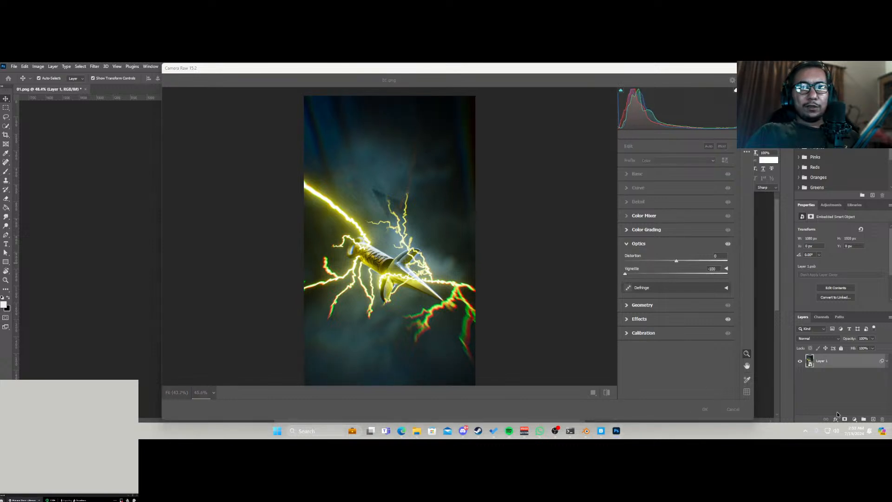
# Add a Color Lookup adjustment layer above the render and choose the Bill and Ted Face the Music 3D LUT.
pyautogui.click(853, 419)
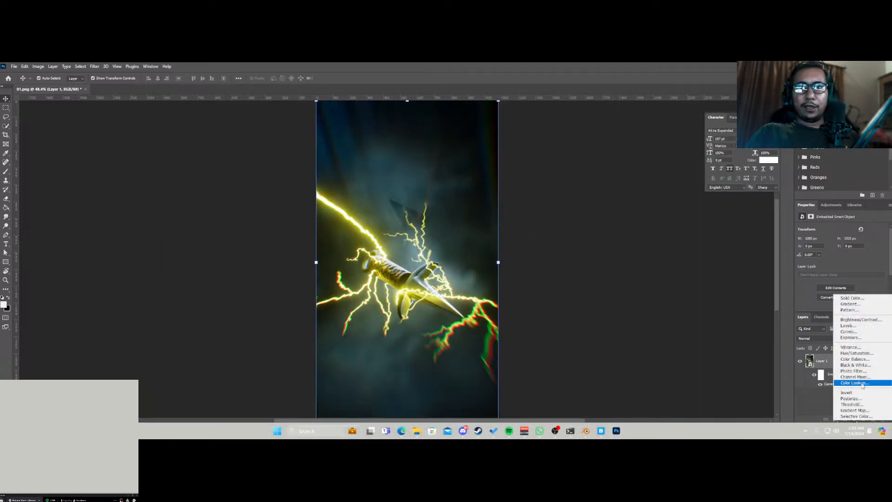
pyautogui.click(848, 385)
pyautogui.click(840, 231)
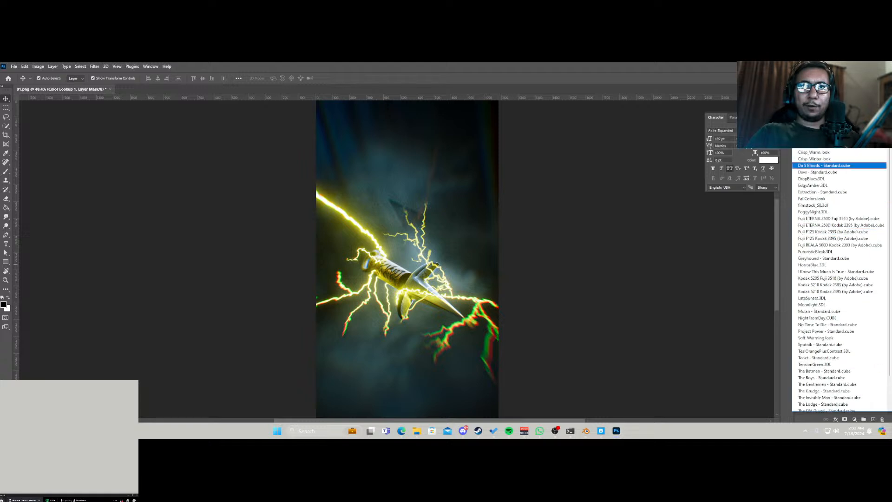
pyautogui.click(853, 227)
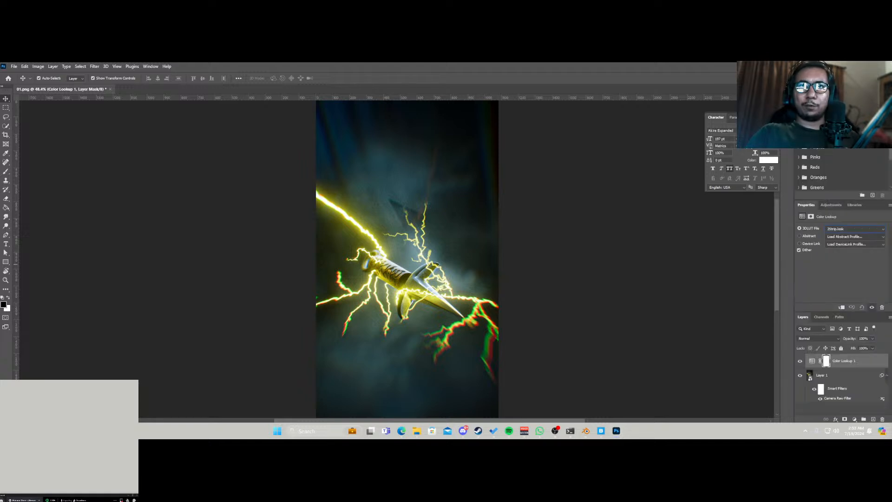
pyautogui.scroll(-3, 843, 230)
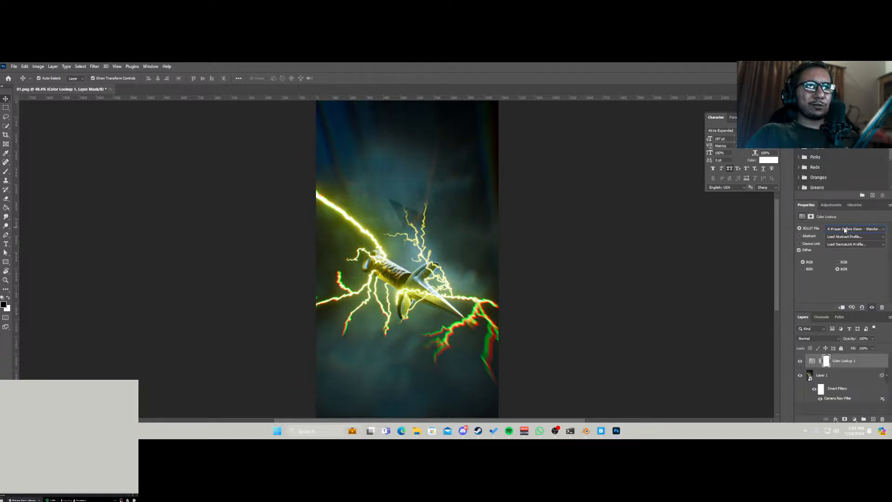
pyautogui.scroll(-1, 845, 230)
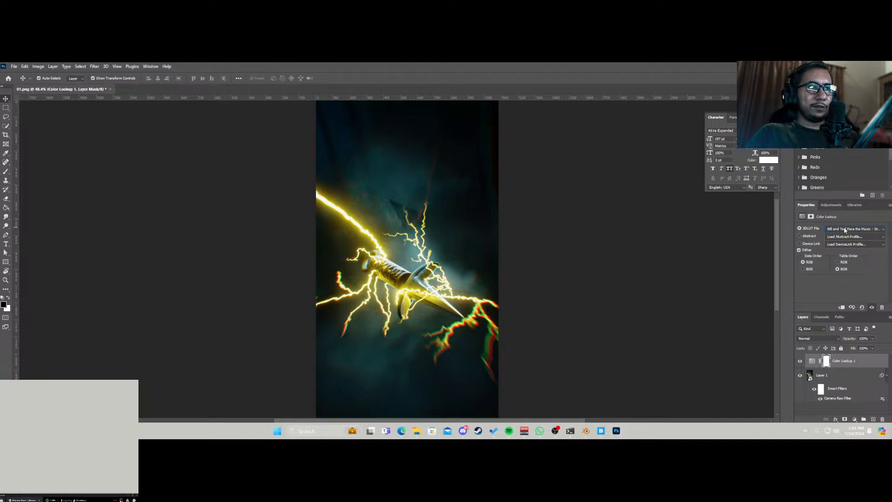
pyautogui.scroll(-2, 844, 231)
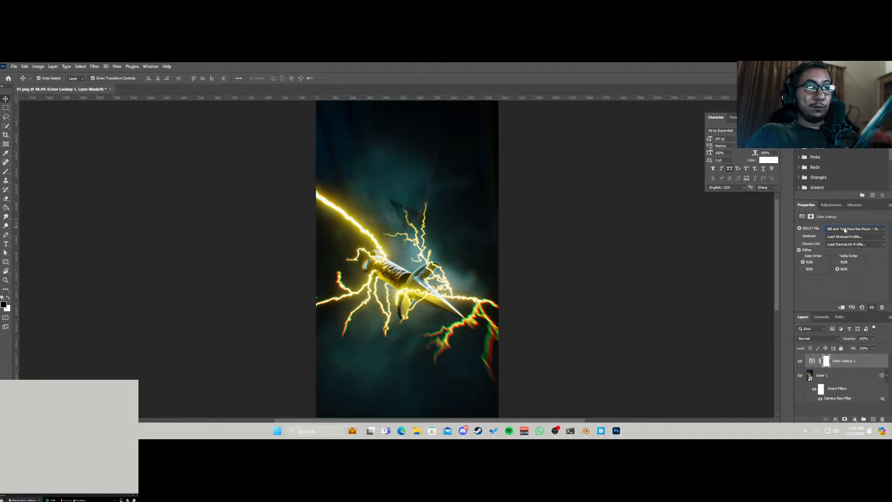
pyautogui.click(853, 419)
pyautogui.click(855, 384)
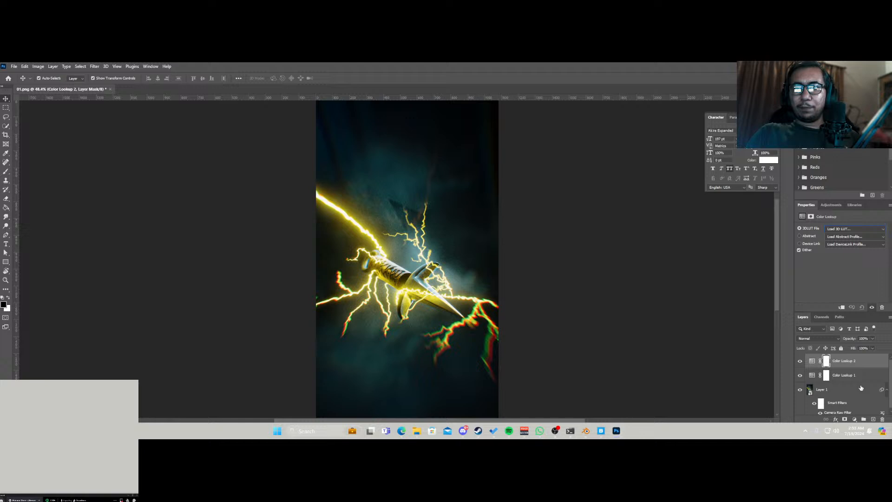
pyautogui.click(866, 363)
pyautogui.rightClick(857, 361)
pyautogui.click(866, 362)
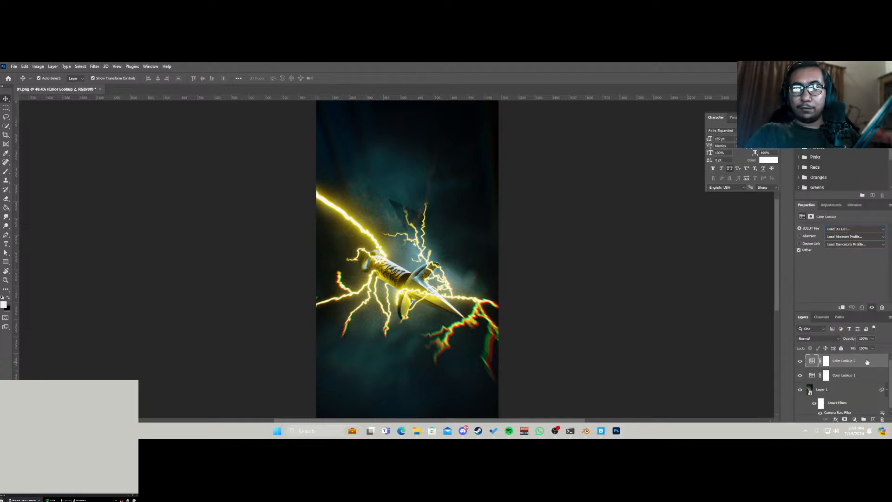
pyautogui.moveTo(841, 361); pyautogui.dragTo(882, 419)
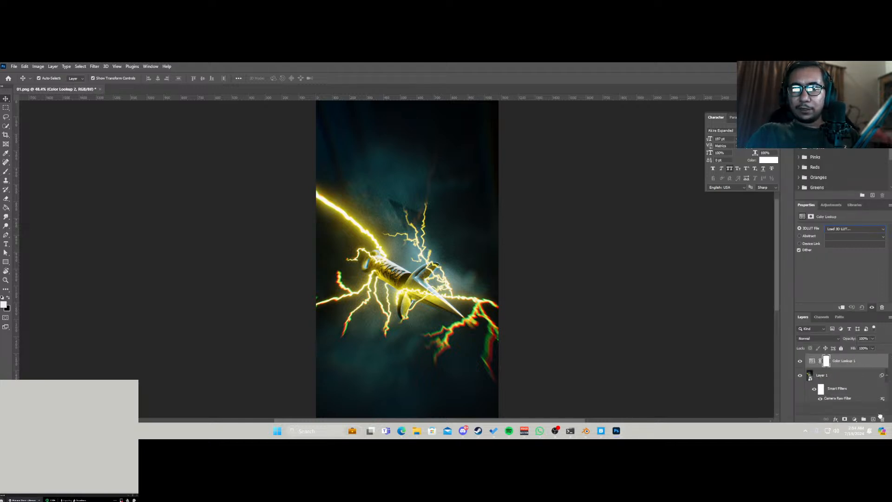
# Add a Curves adjustment layer above the Color Lookup and raise the curve's black point slightly to lift the shadows.
pyautogui.click(854, 419)
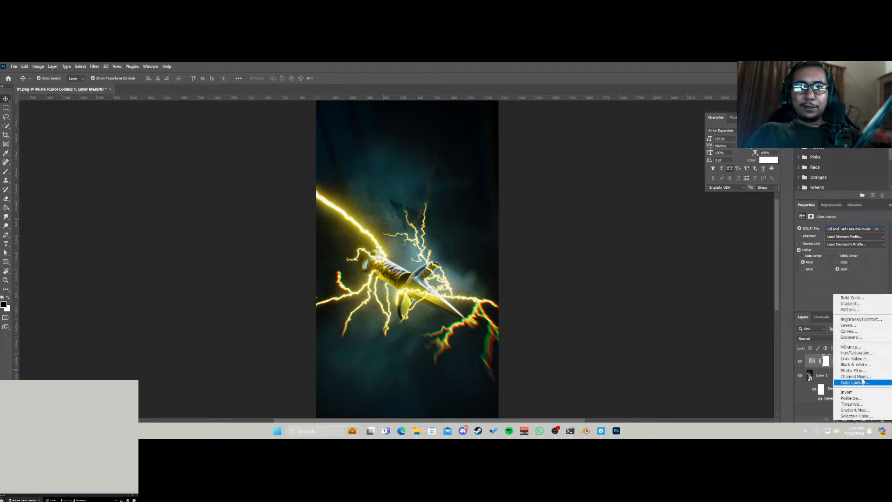
pyautogui.click(854, 331)
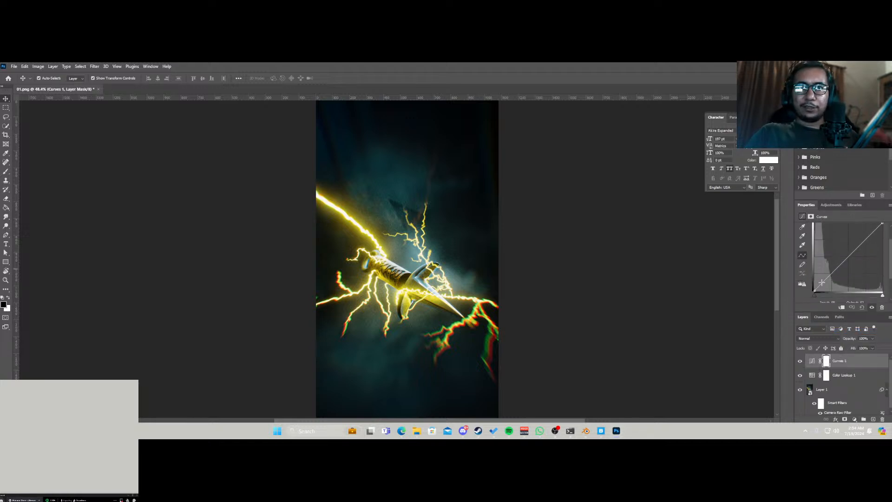
pyautogui.moveTo(815, 291); pyautogui.dragTo(815, 287)
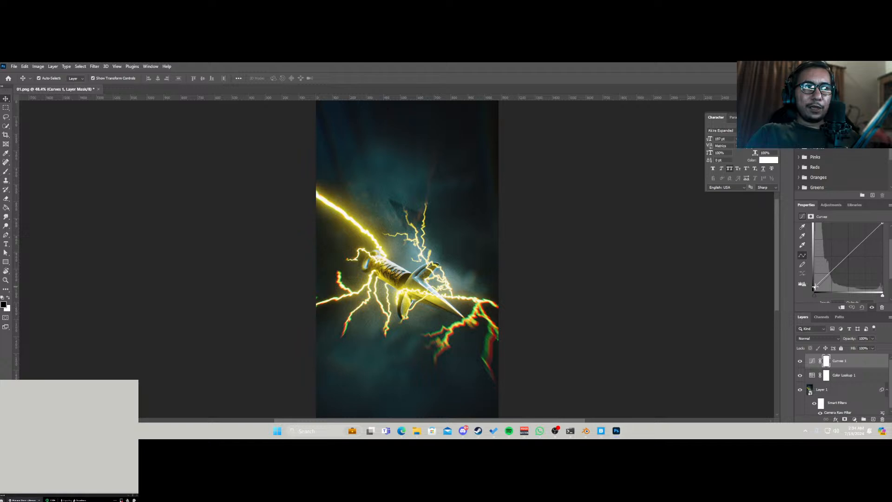
pyautogui.scroll(-1, 816, 396)
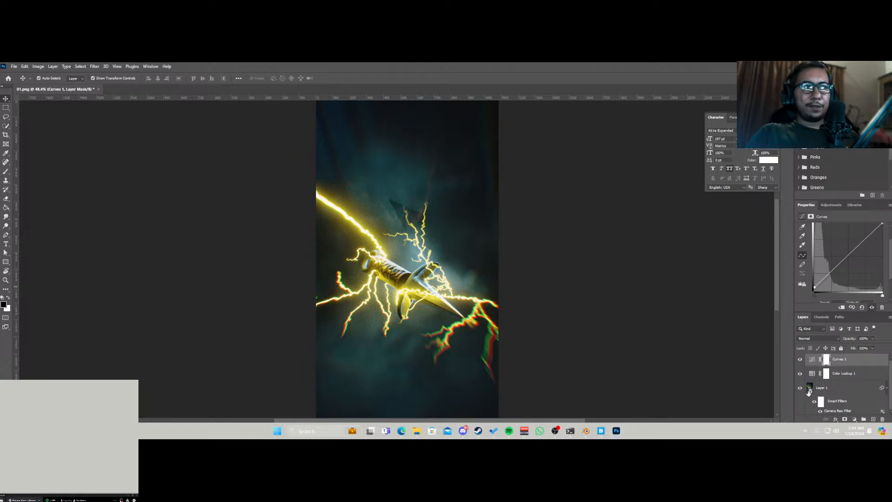
# Examine the graded image as a whole and close up around the dark shape above the kunai.
pyautogui.click(571, 284)
pyautogui.press('x')
pyautogui.keyDown('alt'); pyautogui.scroll(-3, 409, 301); pyautogui.keyUp('alt')
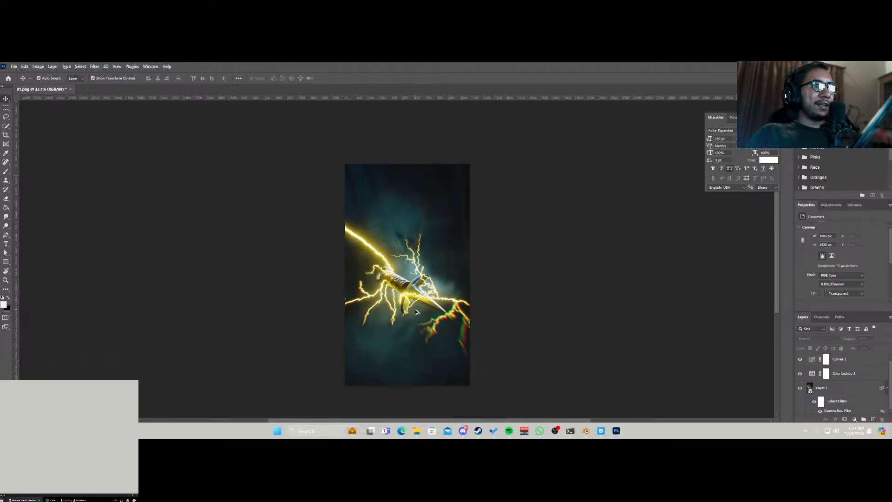
pyautogui.keyDown('alt'); pyautogui.scroll(1, 417, 311); pyautogui.keyUp('alt')
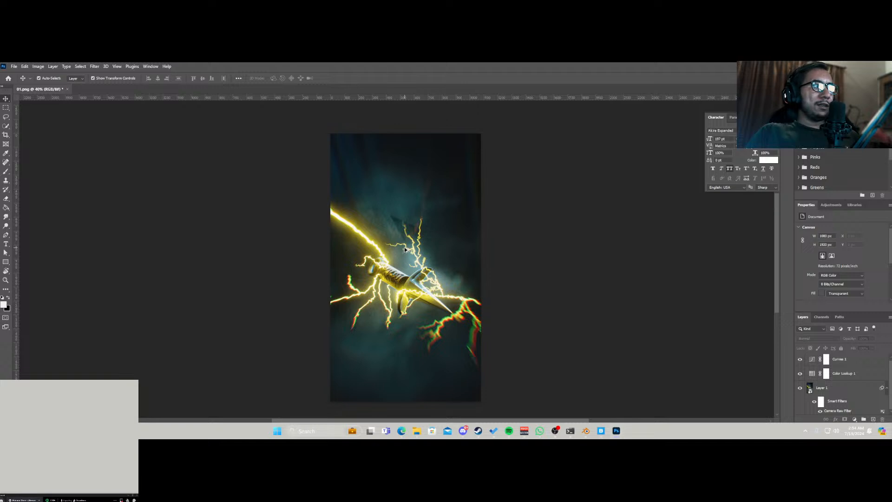
pyautogui.keyDown('alt'); pyautogui.scroll(3, 410, 228); pyautogui.keyUp('alt')
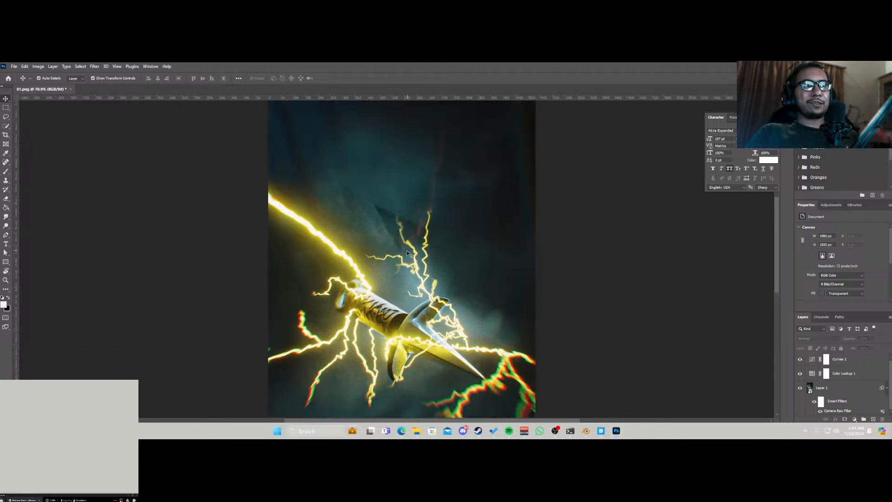
pyautogui.keyDown('alt'); pyautogui.scroll(-3, 404, 265); pyautogui.keyUp('alt')
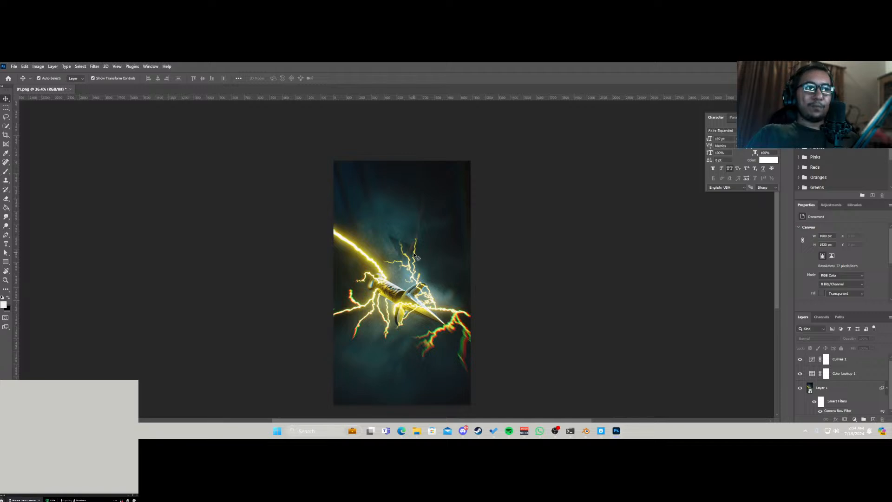
pyautogui.keyDown('alt'); pyautogui.scroll(1, 402, 267); pyautogui.keyUp('alt')
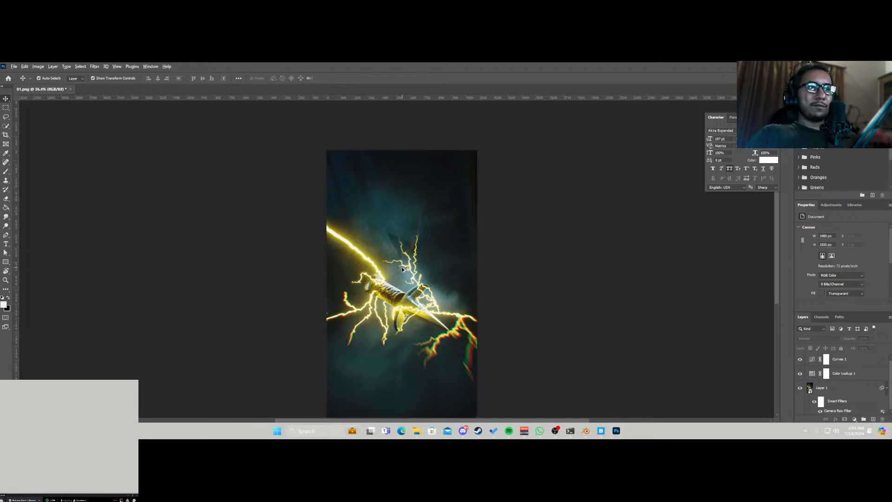
pyautogui.keyDown('alt'); pyautogui.scroll(3, 401, 268); pyautogui.keyUp('alt')
pyautogui.keyDown('alt'); pyautogui.scroll(2, 402, 272); pyautogui.keyUp('alt')
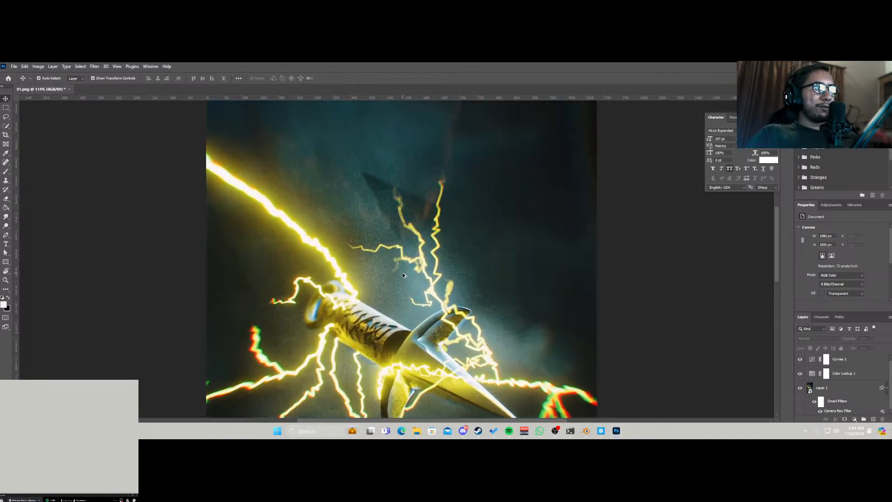
pyautogui.keyDown('alt'); pyautogui.scroll(4, 403, 272); pyautogui.keyUp('alt')
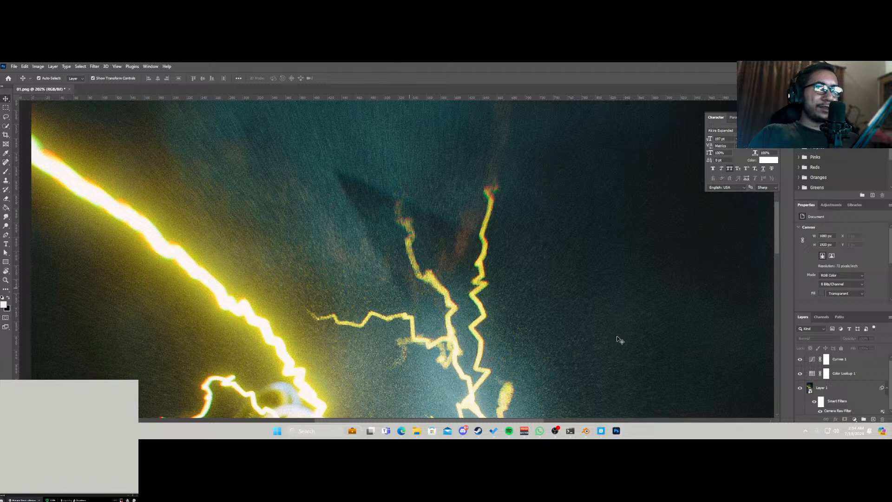
# Open the contents of the Layer 1 smart object and remove the dark triangular shape above the kunai with the Spot Healing Brush.
pyautogui.press('j')
pyautogui.click(813, 389)
pyautogui.doubleClick(811, 388)
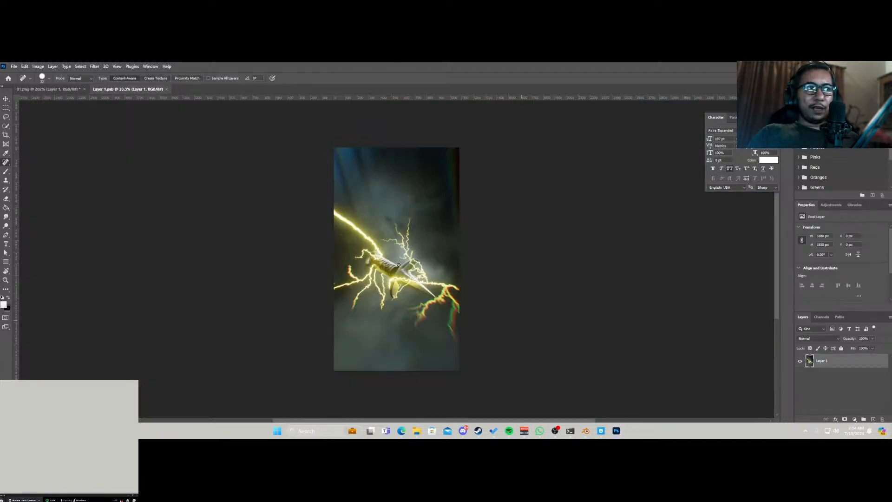
pyautogui.keyDown('alt'); pyautogui.scroll(10, 399, 249); pyautogui.keyUp('alt')
pyautogui.keyDown('alt'); pyautogui.scroll(5, 399, 249); pyautogui.keyUp('alt')
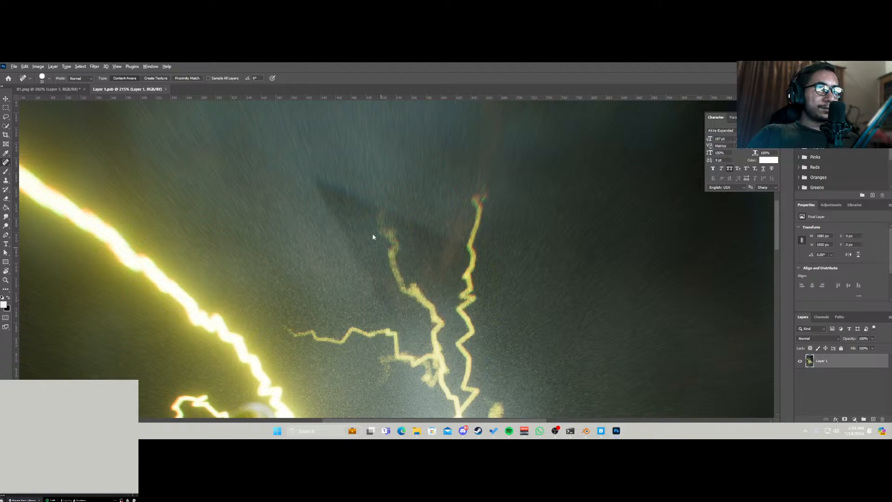
pyautogui.keyDown('alt'); pyautogui.moveTo(372, 234); pyautogui.dragTo(404, 227, button='right'); pyautogui.keyUp('alt')
pyautogui.moveTo(329, 188)
pyautogui.mouseDown()
pyautogui.moveTo(412, 259)
pyautogui.moveTo(418, 279)
pyautogui.moveTo(371, 241)
pyautogui.mouseUp()
pyautogui.click(340, 206)
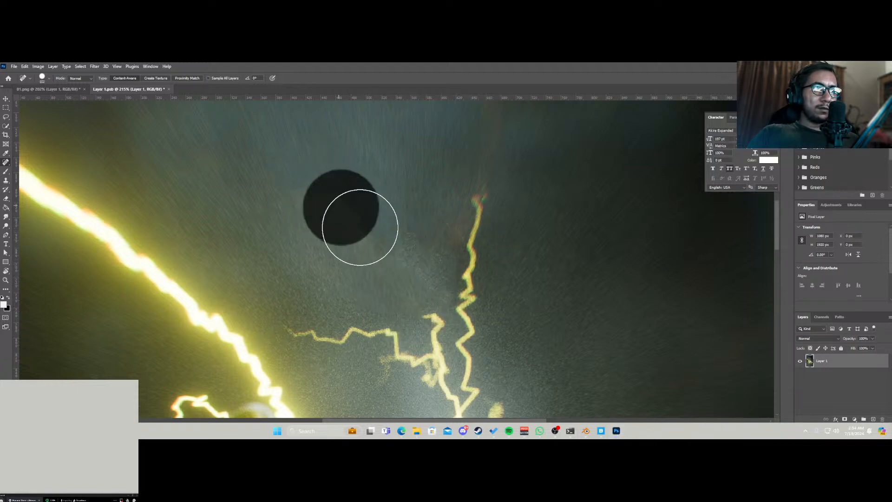
pyautogui.click(420, 266)
pyautogui.keyDown('alt'); pyautogui.scroll(-5, 430, 279); pyautogui.keyUp('alt')
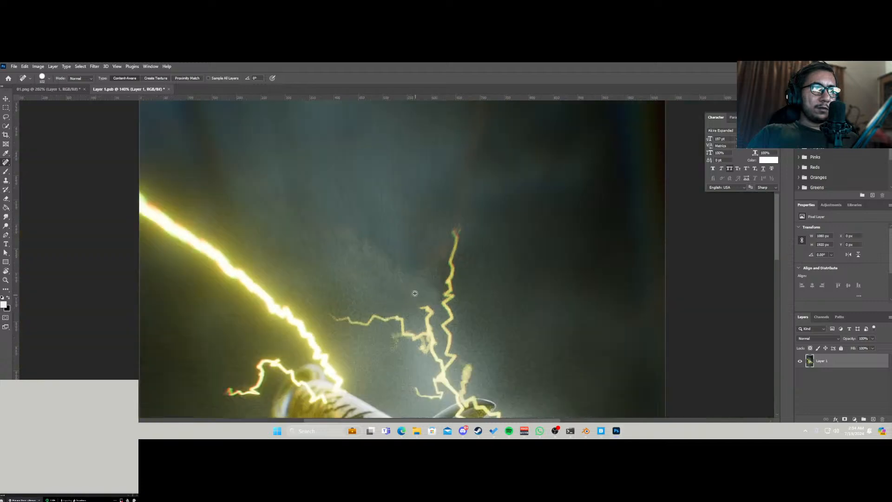
# Save the retouched smart object contents and return to the 01.png document to check the whole image.
pyautogui.hotkey('ctrl', 's')
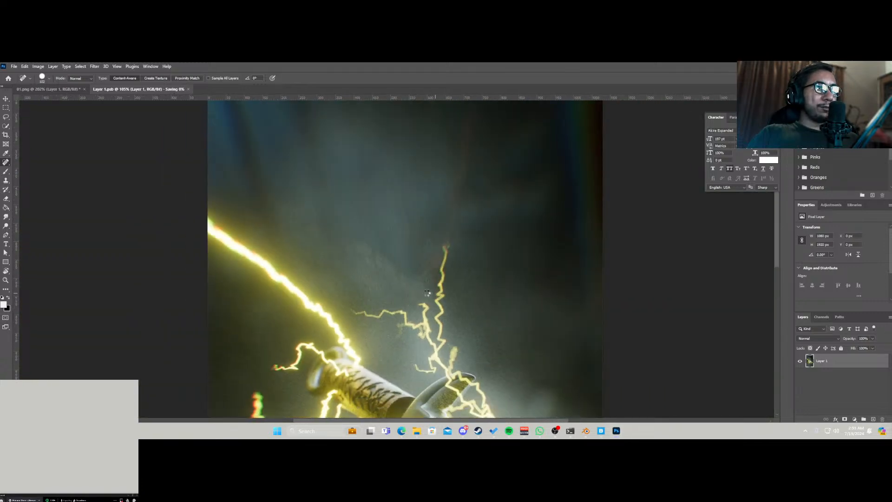
pyautogui.scroll(-3, 427, 293)
pyautogui.click(47, 88)
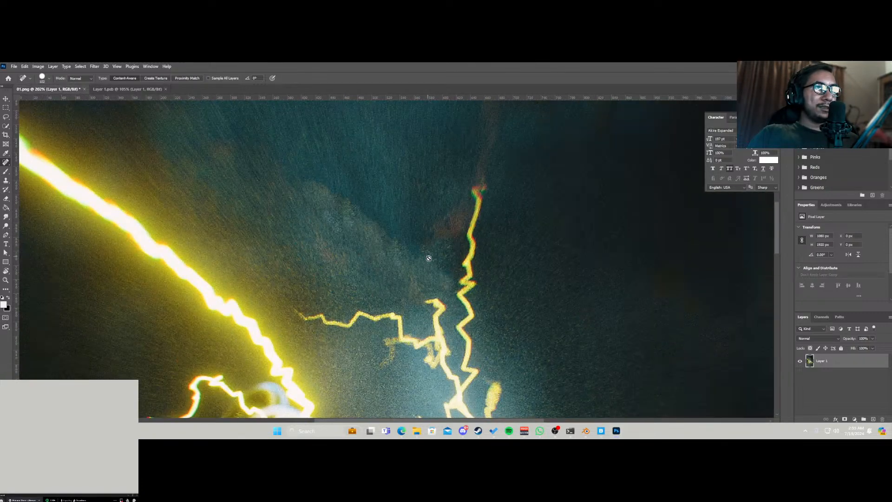
pyautogui.keyDown('alt'); pyautogui.scroll(-4, 446, 301); pyautogui.keyUp('alt')
pyautogui.keyDown('alt'); pyautogui.scroll(-4, 447, 302); pyautogui.keyUp('alt')
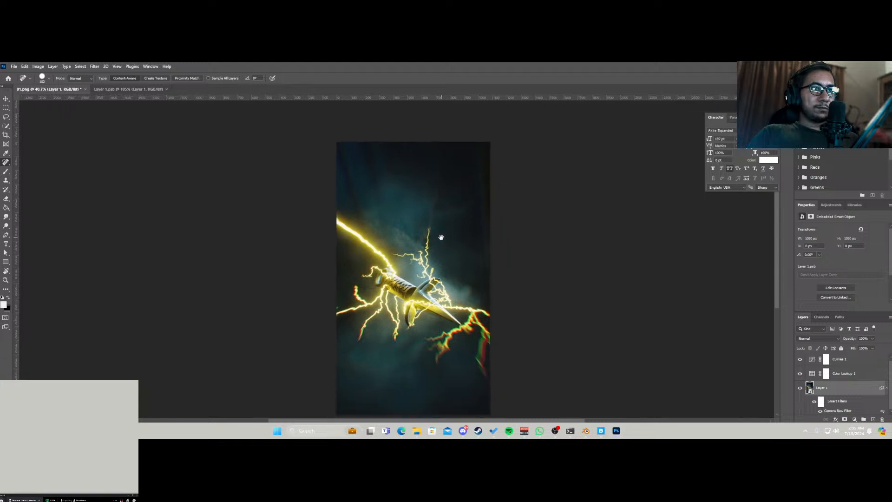
pyautogui.moveTo(449, 286); pyautogui.dragTo(441, 269)
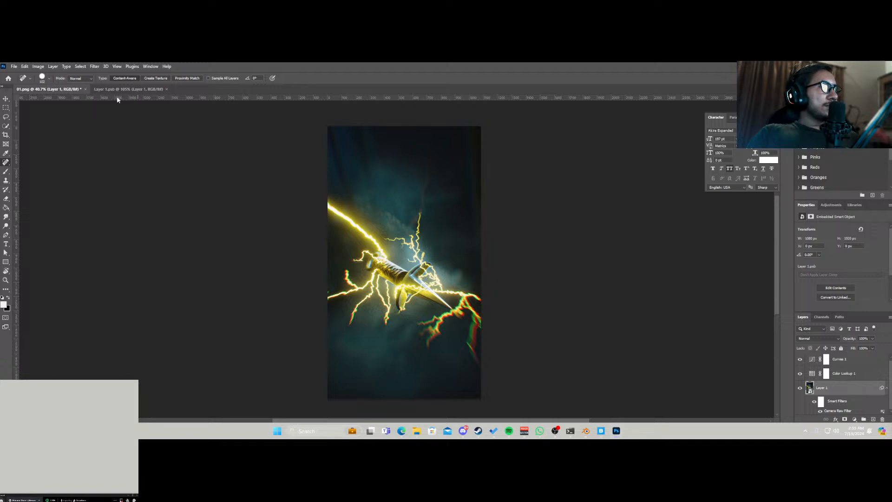
# Open the logo image naruto-logo-shippuuden.png from the Downloads folder.
pyautogui.click(14, 66)
pyautogui.click(21, 78)
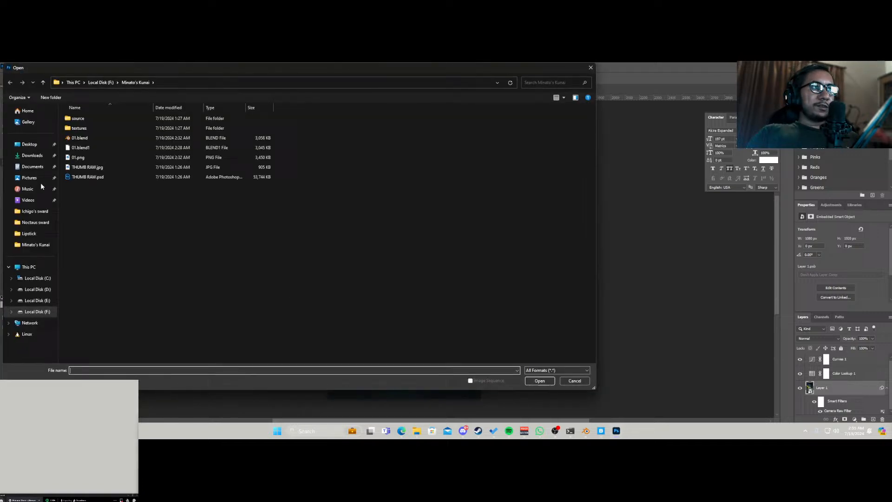
pyautogui.click(32, 155)
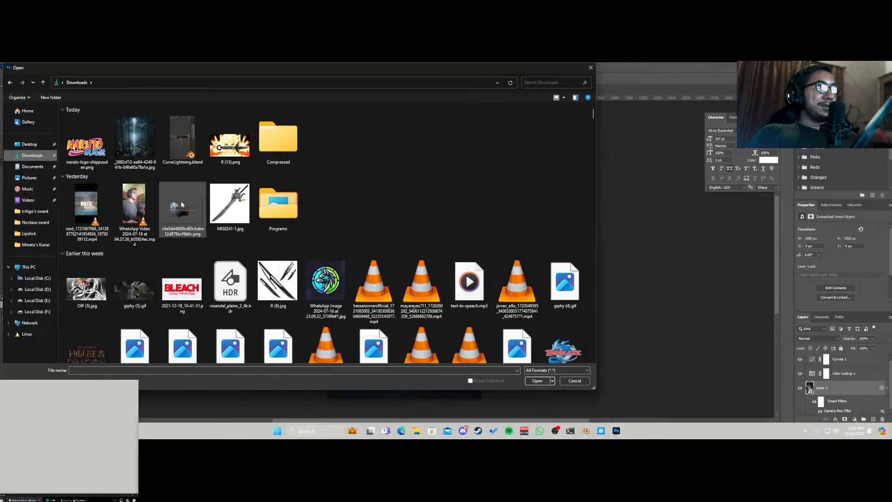
pyautogui.click(99, 151)
pyautogui.doubleClick(99, 152)
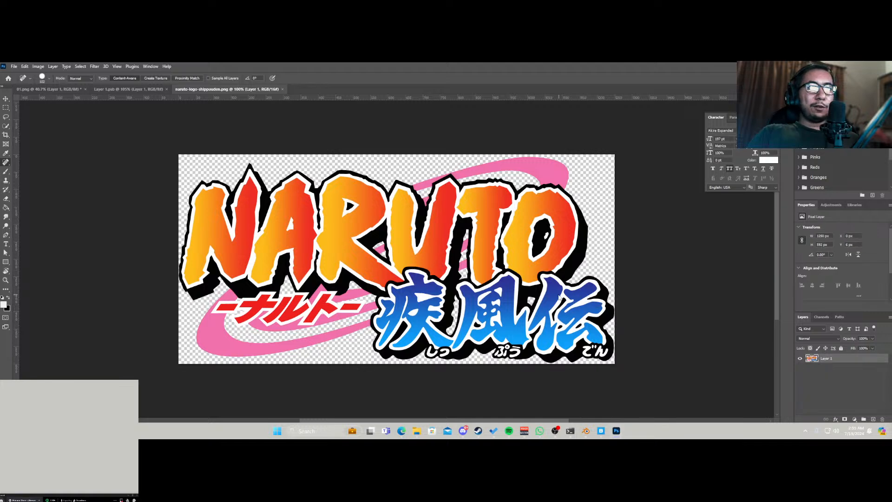
# Bring the Naruto Shippuden logo into the 01.png document and scale it to about 926 px wide above the kunai.
pyautogui.press('v')
pyautogui.moveTo(446, 240); pyautogui.dragTo(401, 185)
pyautogui.click(438, 204)
pyautogui.hotkey('ctrl', 't')
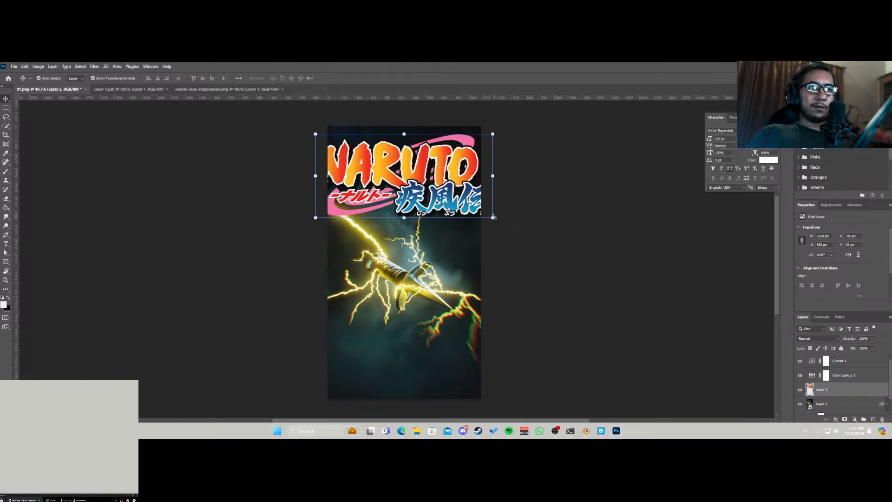
pyautogui.keyDown('alt'); pyautogui.moveTo(496, 222); pyautogui.dragTo(470, 206); pyautogui.keyUp('alt')
pyautogui.press('Return')
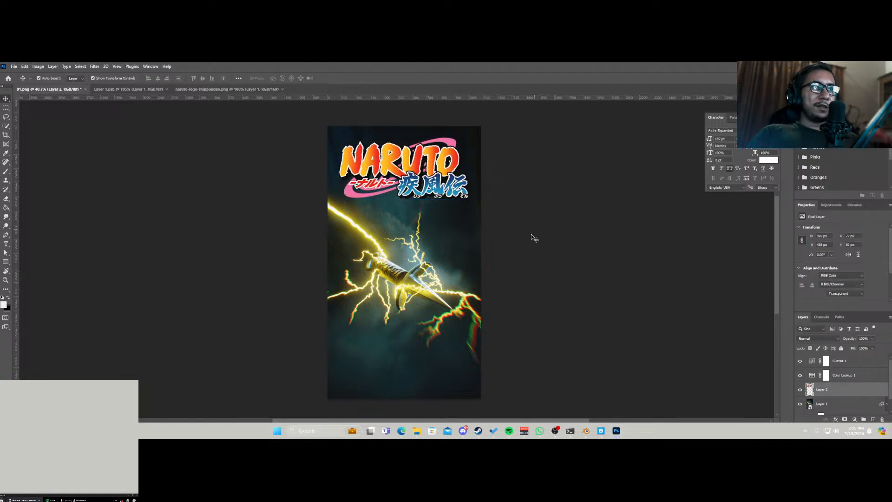